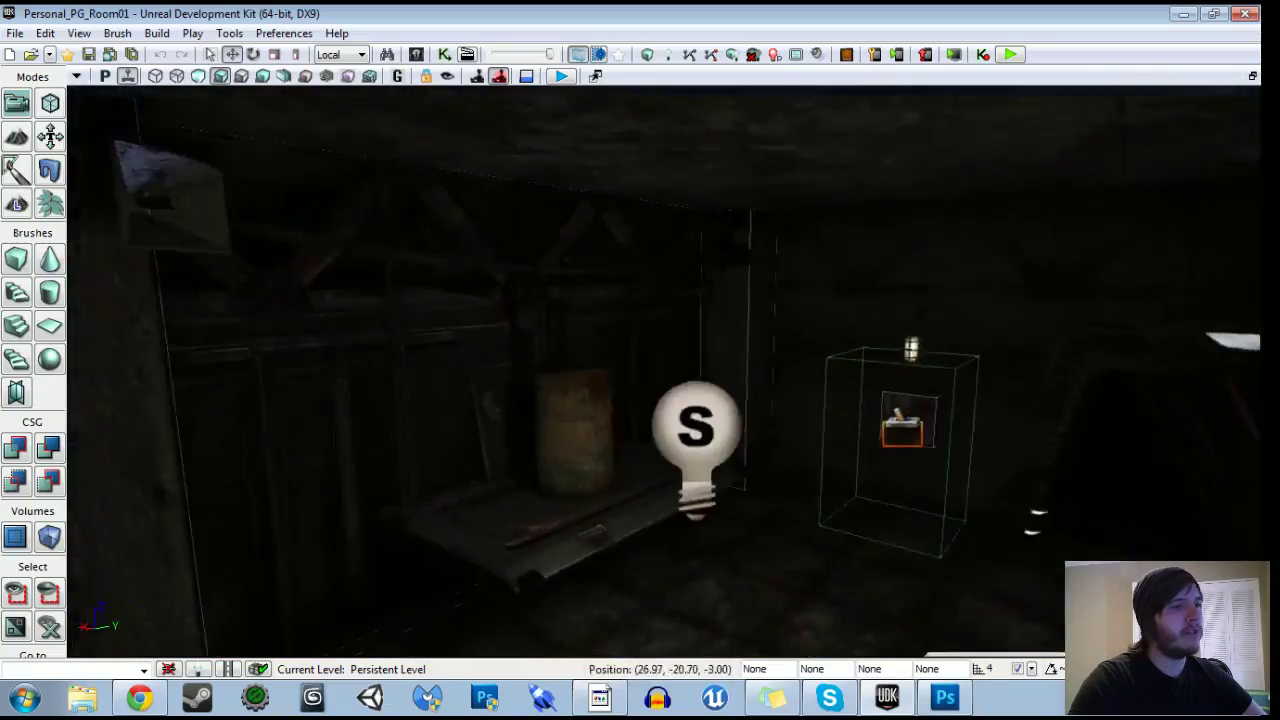
{"action": "left_click_drag", "start_coordinate": [664, 372], "coordinate": [694, 322]}
{"action": "left_click_drag", "start_coordinate": [664, 372], "coordinate": [596, 310]}
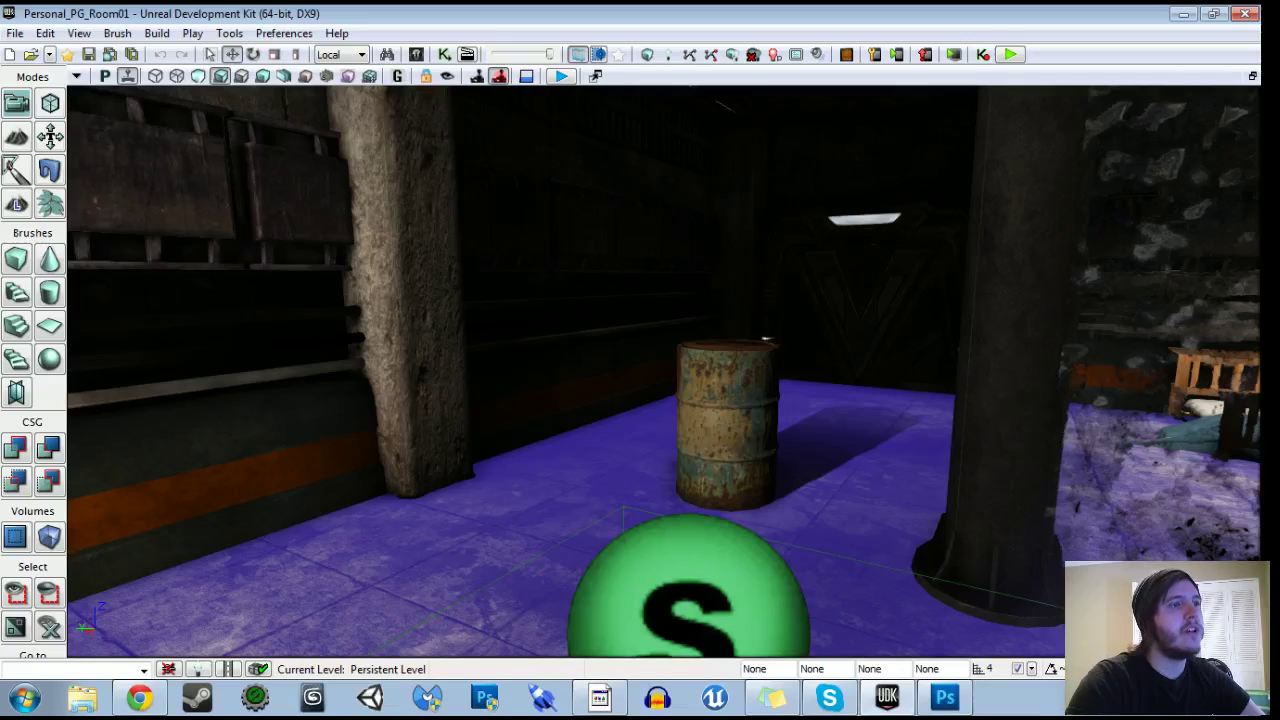
Open the Content Browser and display the PhysicsLevelMaterials package in the Physics Level Environment folder.
{"action": "left_click", "coordinate": [417, 55]}
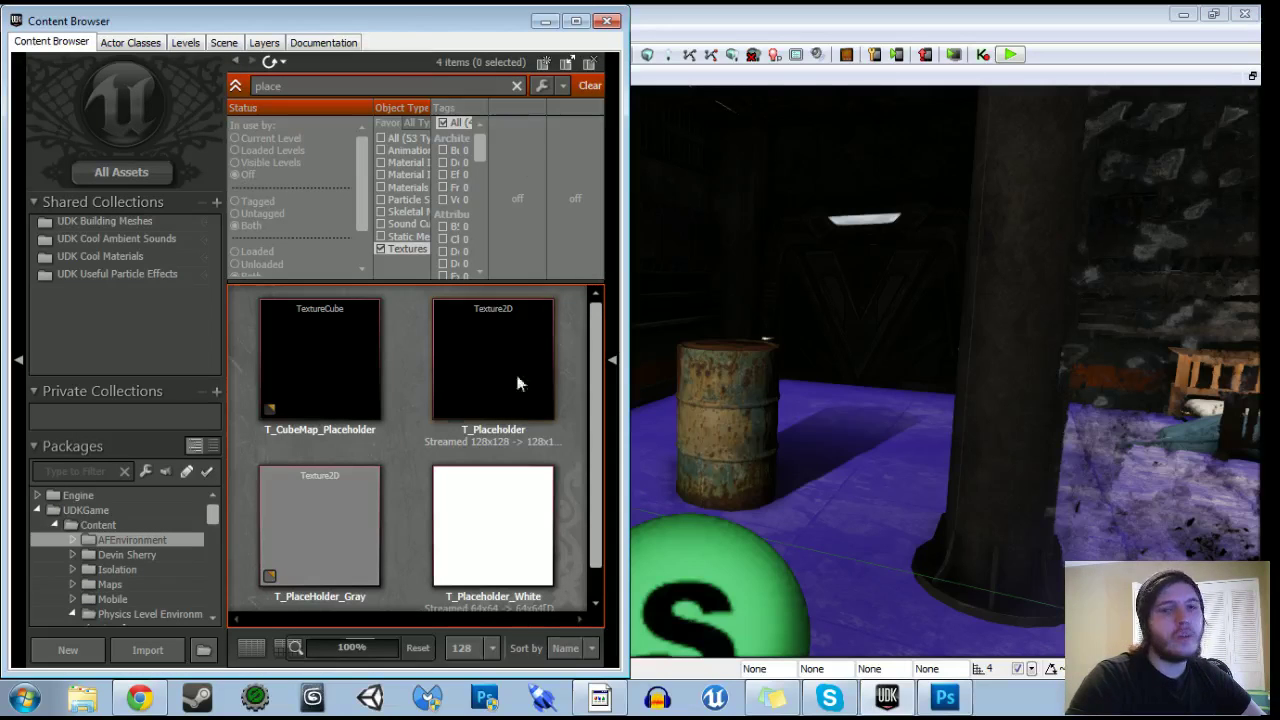
{"action": "left_click_drag", "start_coordinate": [209, 519], "coordinate": [213, 530]}
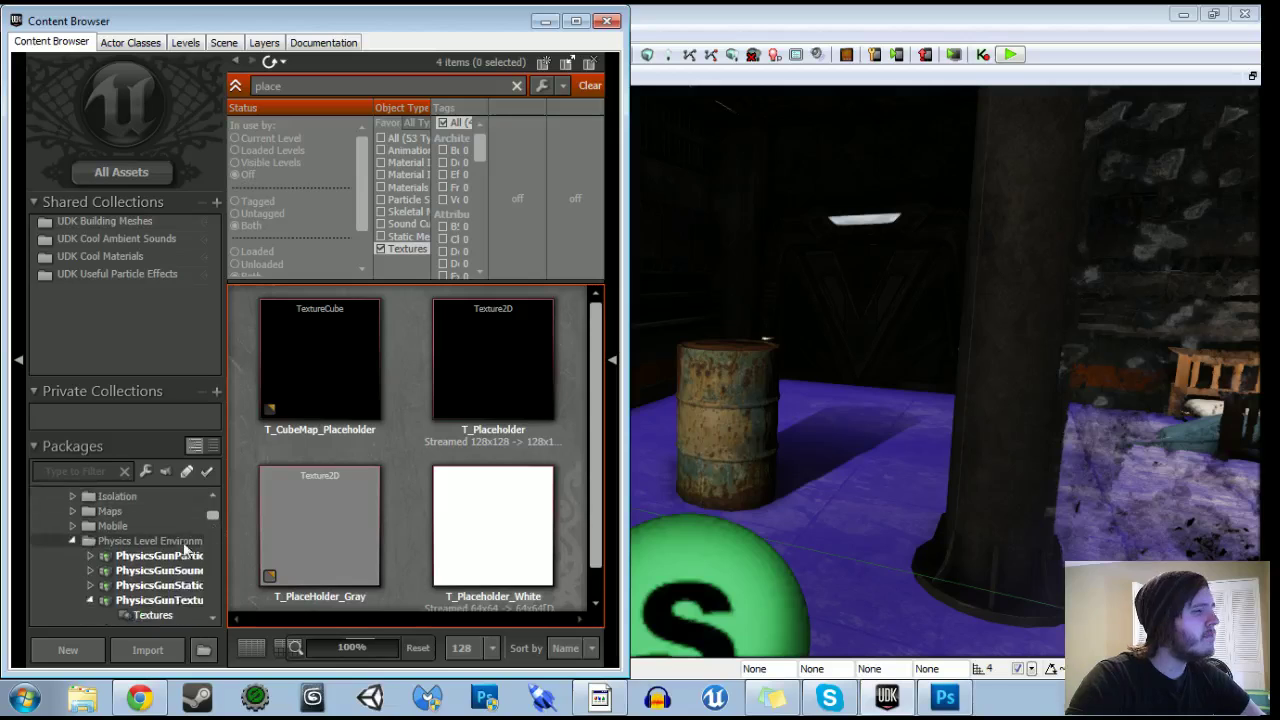
{"action": "left_click", "coordinate": [177, 602]}
{"action": "scroll", "coordinate": [178, 599], "scroll_direction": "down", "scroll_amount": 1}
{"action": "scroll", "coordinate": [178, 597], "scroll_direction": "down", "scroll_amount": 1}
{"action": "left_click", "coordinate": [176, 545]}
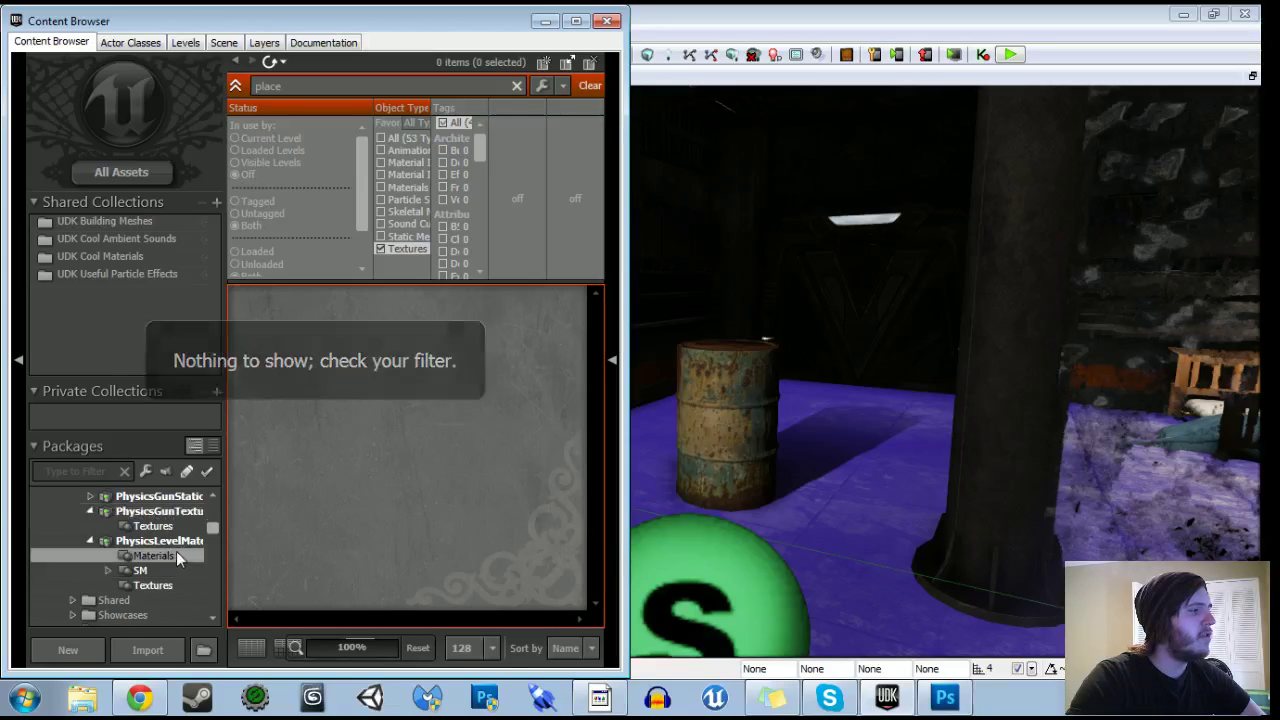
Clear the asset search text and the Textures filter, and limit the package listing to material instances and materials.
{"action": "left_click_drag", "start_coordinate": [283, 86], "coordinate": [170, 94]}
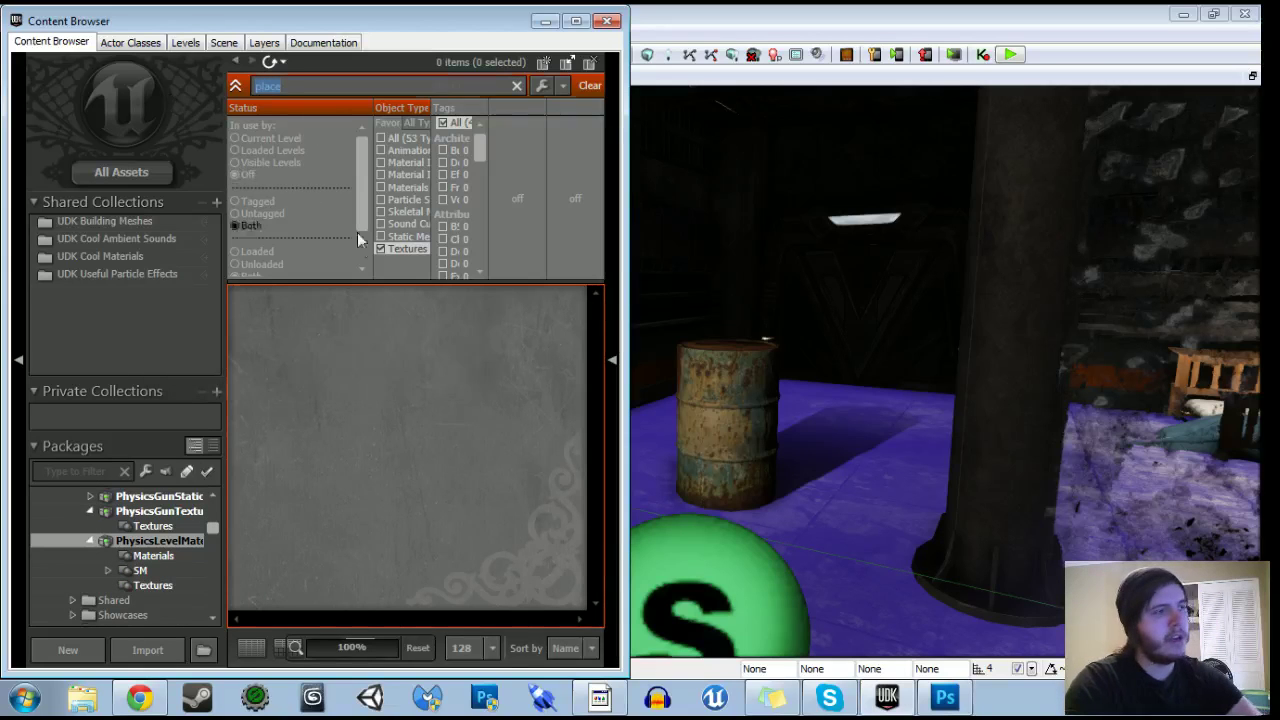
{"action": "key", "text": "BackSpace"}
{"action": "left_click", "coordinate": [378, 249]}
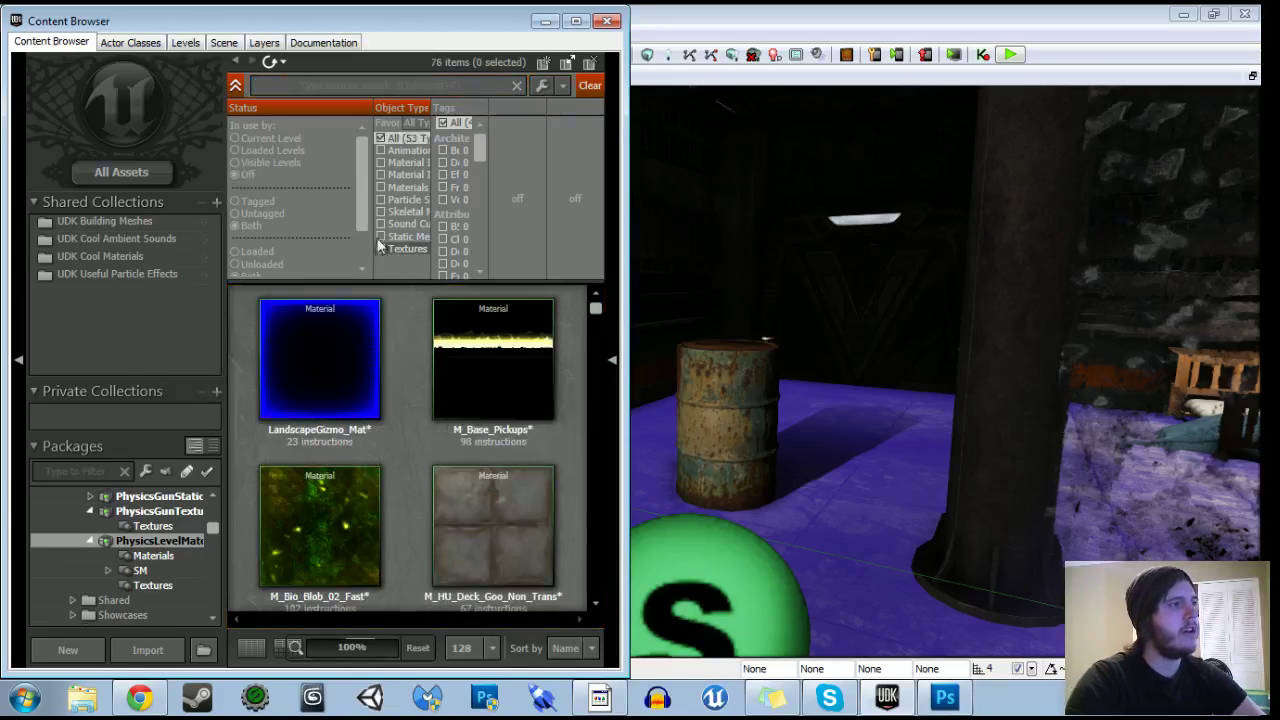
{"action": "left_click", "coordinate": [381, 176]}
{"action": "left_click", "coordinate": [381, 175]}
{"action": "left_click", "coordinate": [381, 163]}
{"action": "scroll", "coordinate": [409, 418], "scroll_direction": "down", "scroll_amount": 2}
{"action": "scroll", "coordinate": [409, 418], "scroll_direction": "down", "scroll_amount": 10}
{"action": "scroll", "coordinate": [409, 418], "scroll_direction": "down", "scroll_amount": 10}
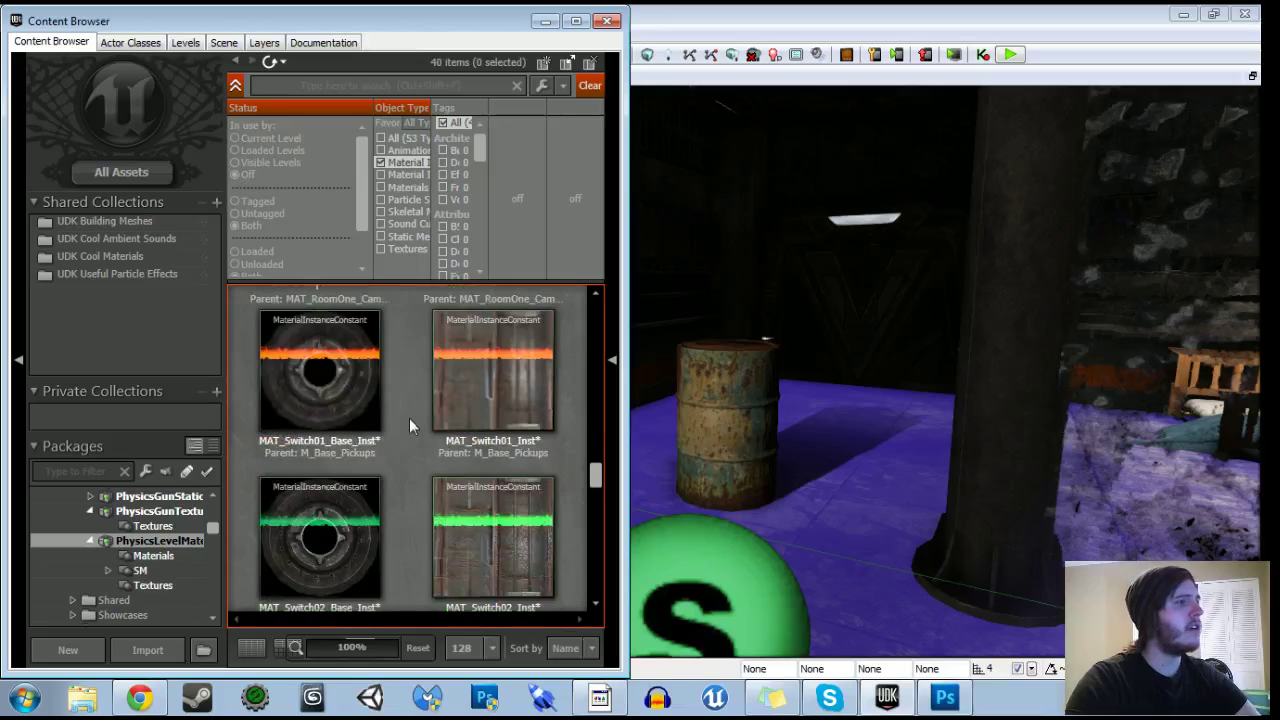
{"action": "left_click", "coordinate": [383, 187]}
Look through the materials of the PhysicsLevelMaterials package to find the dissolve materials.
{"action": "scroll", "coordinate": [392, 413], "scroll_direction": "down", "scroll_amount": 4}
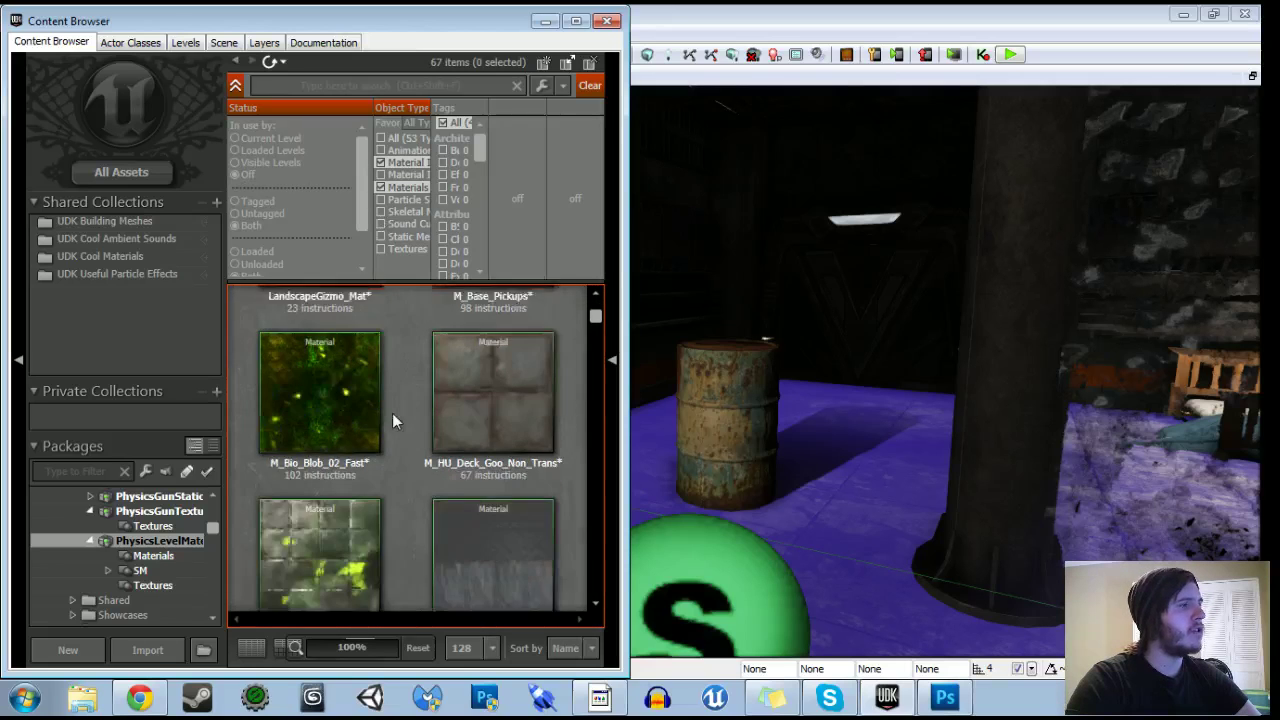
{"action": "scroll", "coordinate": [395, 410], "scroll_direction": "down", "scroll_amount": 10}
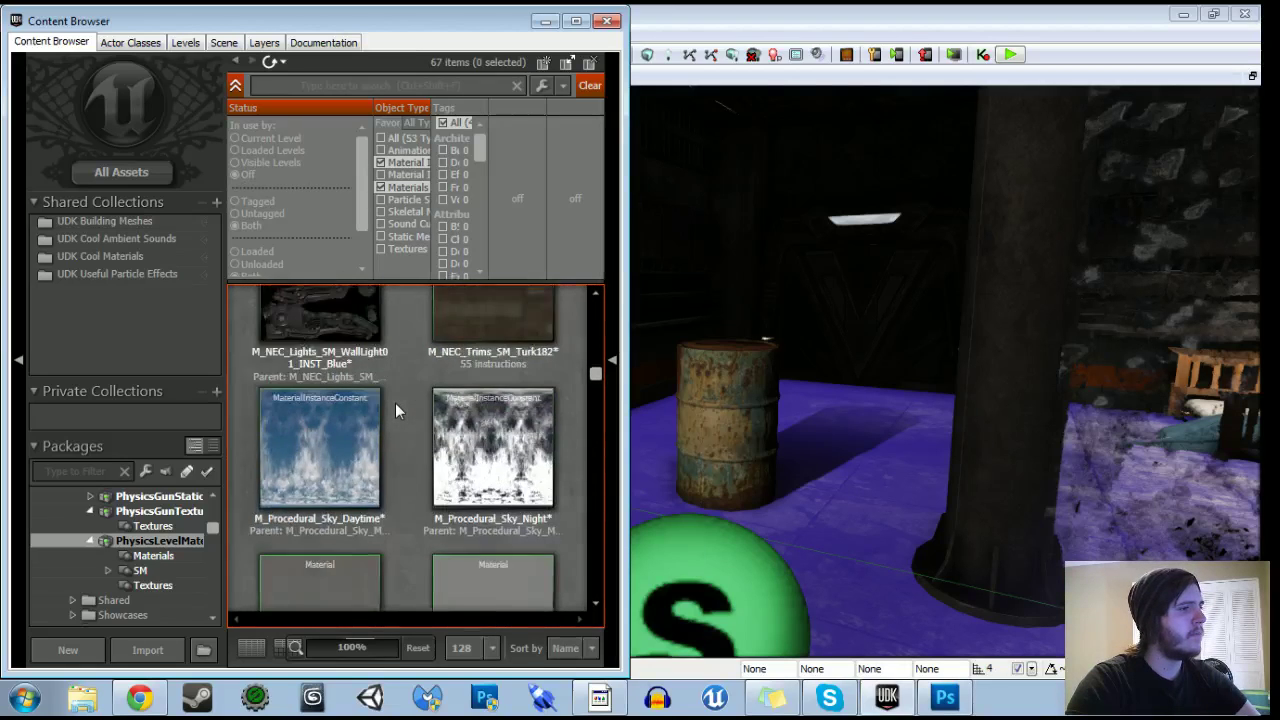
{"action": "scroll", "coordinate": [395, 408], "scroll_direction": "down", "scroll_amount": 10}
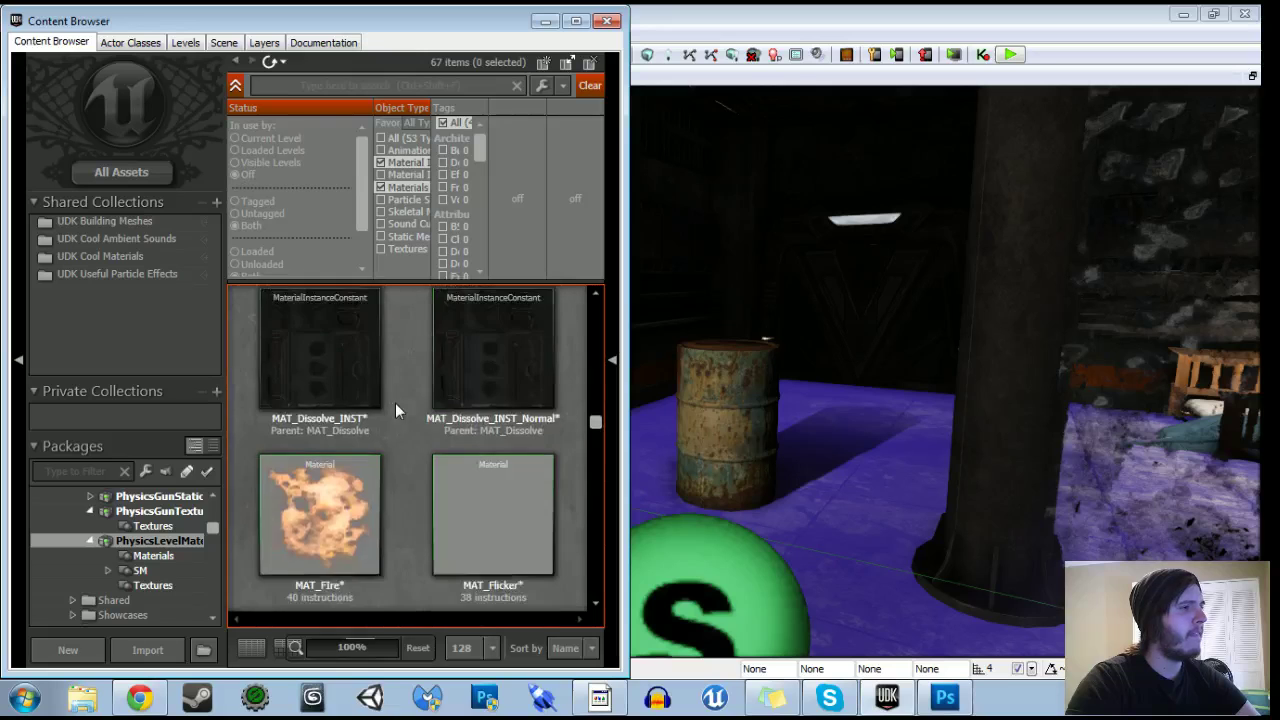
{"action": "scroll", "coordinate": [395, 410], "scroll_direction": "down", "scroll_amount": 10}
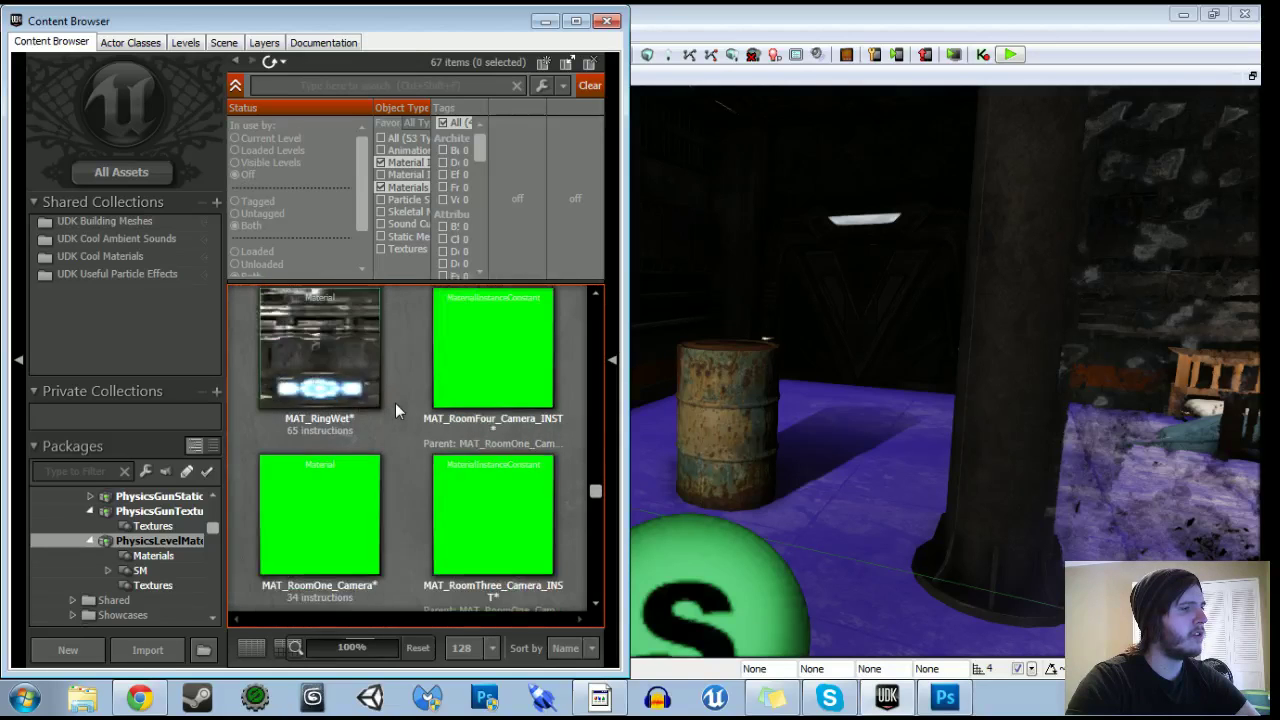
{"action": "scroll", "coordinate": [395, 410], "scroll_direction": "down", "scroll_amount": 10}
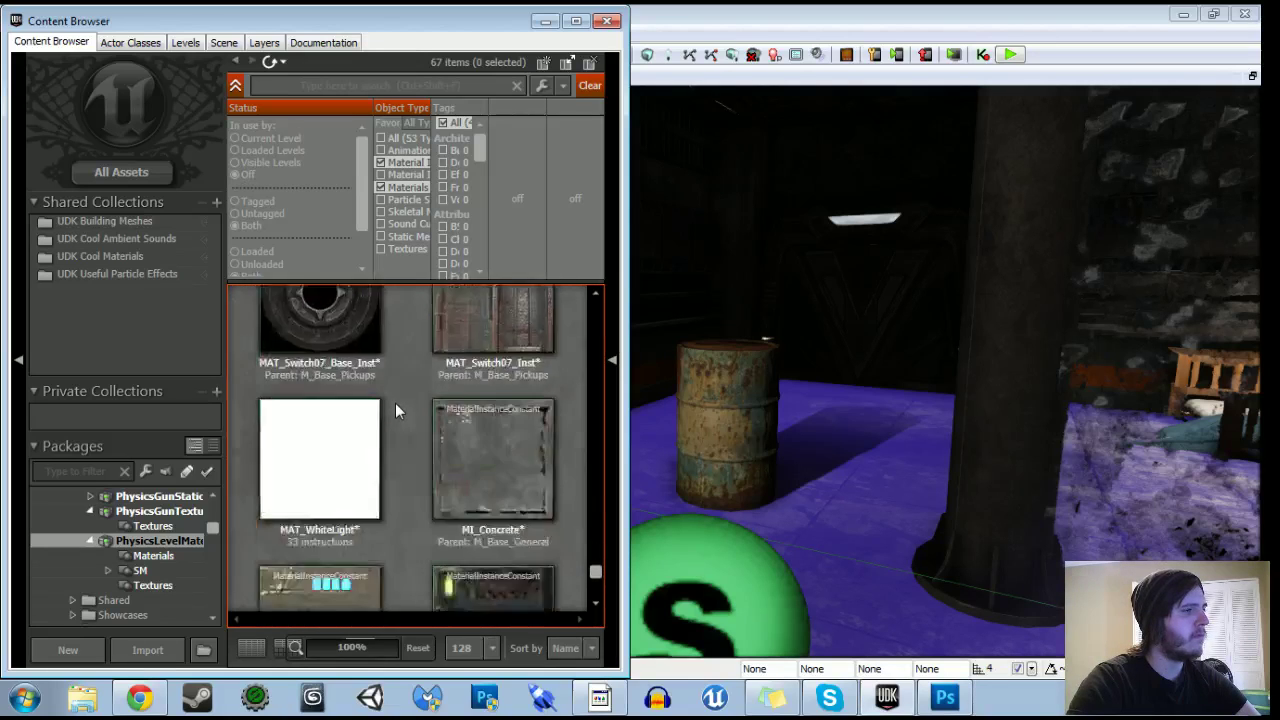
{"action": "scroll", "coordinate": [395, 410], "scroll_direction": "down", "scroll_amount": 2}
{"action": "left_click_drag", "start_coordinate": [595, 587], "coordinate": [596, 304]}
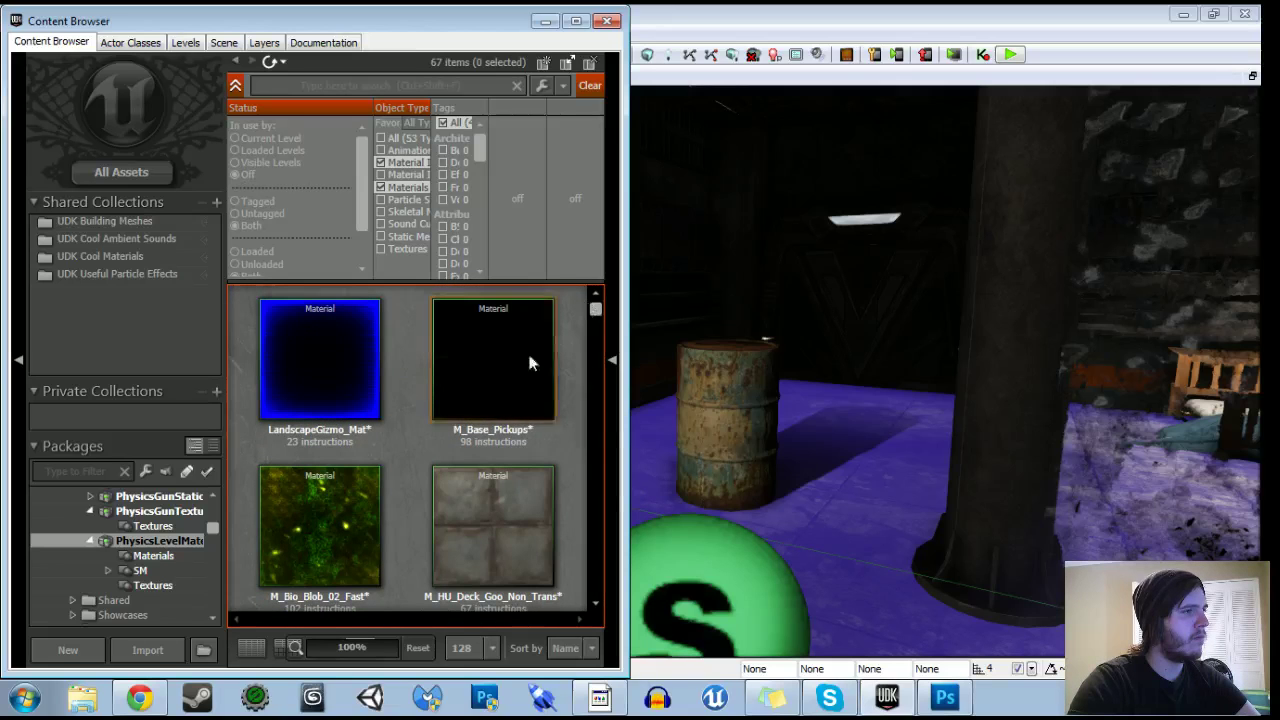
{"action": "scroll", "coordinate": [406, 440], "scroll_direction": "down", "scroll_amount": 5}
{"action": "scroll", "coordinate": [405, 436], "scroll_direction": "down", "scroll_amount": 5}
{"action": "scroll", "coordinate": [405, 436], "scroll_direction": "down", "scroll_amount": 5}
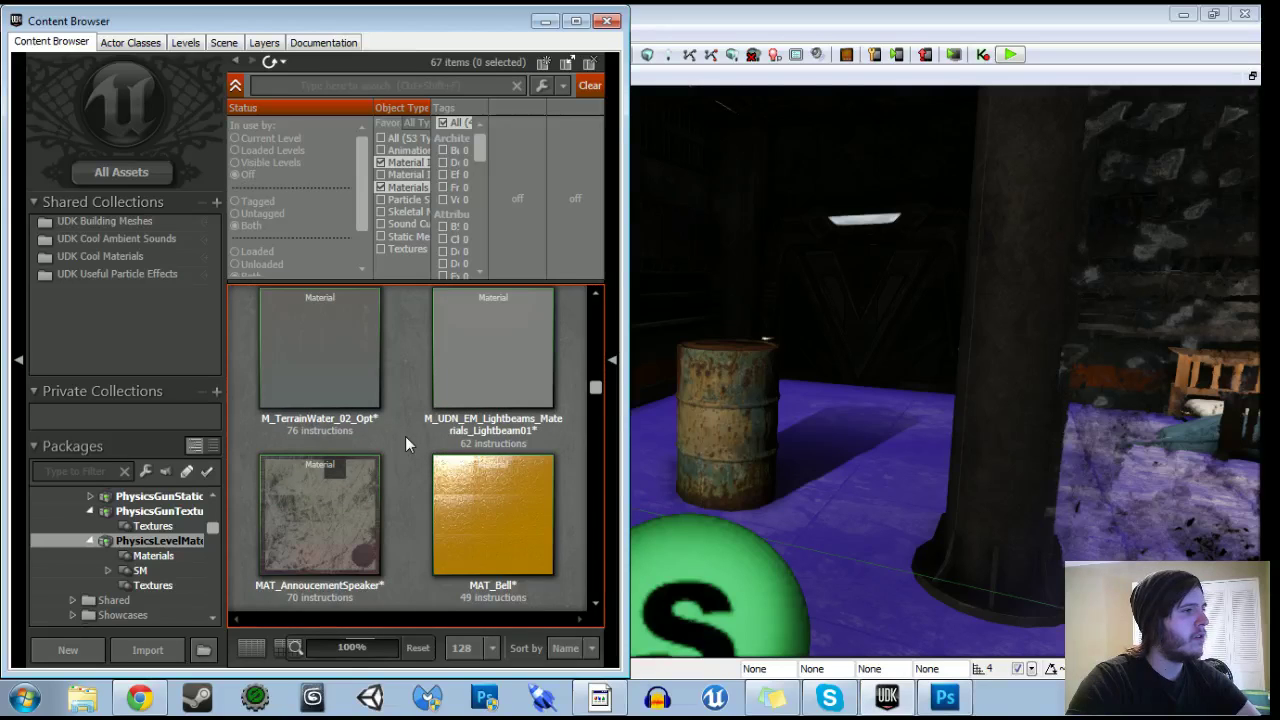
{"action": "scroll", "coordinate": [405, 436], "scroll_direction": "down", "scroll_amount": 1}
{"action": "scroll", "coordinate": [405, 436], "scroll_direction": "down", "scroll_amount": 3}
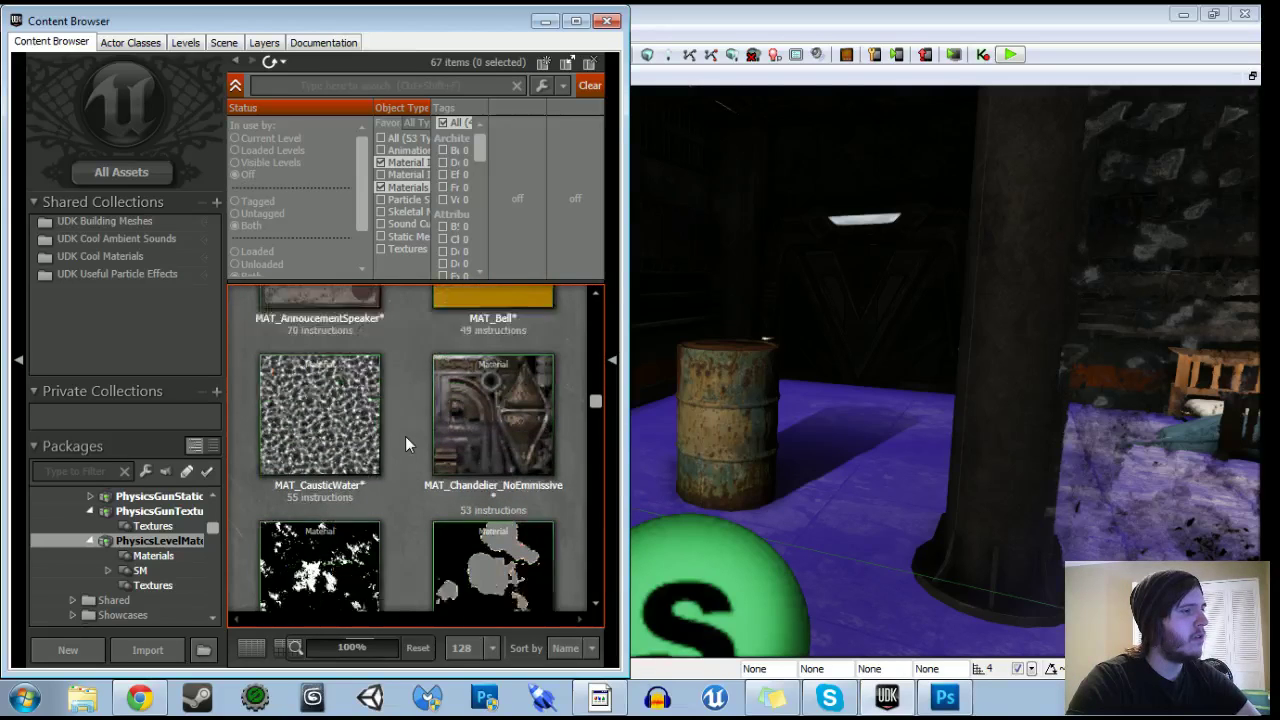
Open MAT_Dissolve in the Material Editor, view its whole node network, and close it again.
{"action": "left_click", "coordinate": [272, 503]}
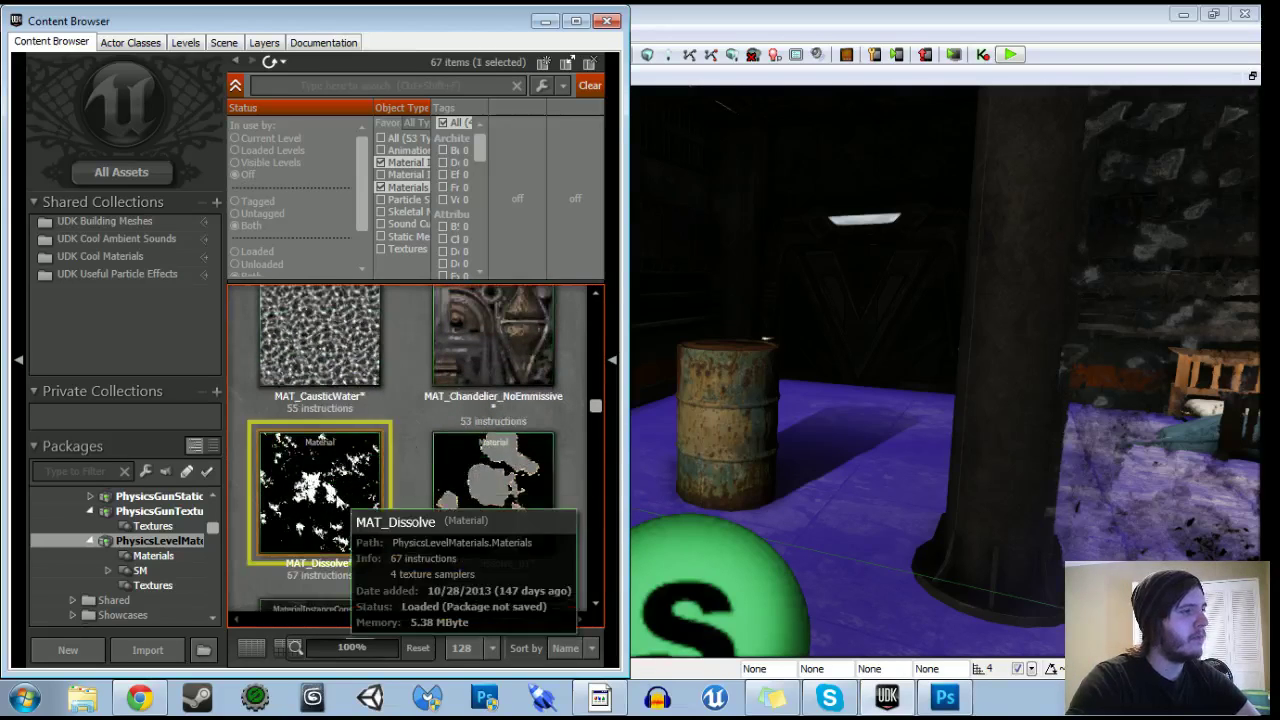
{"action": "double_click", "coordinate": [330, 492]}
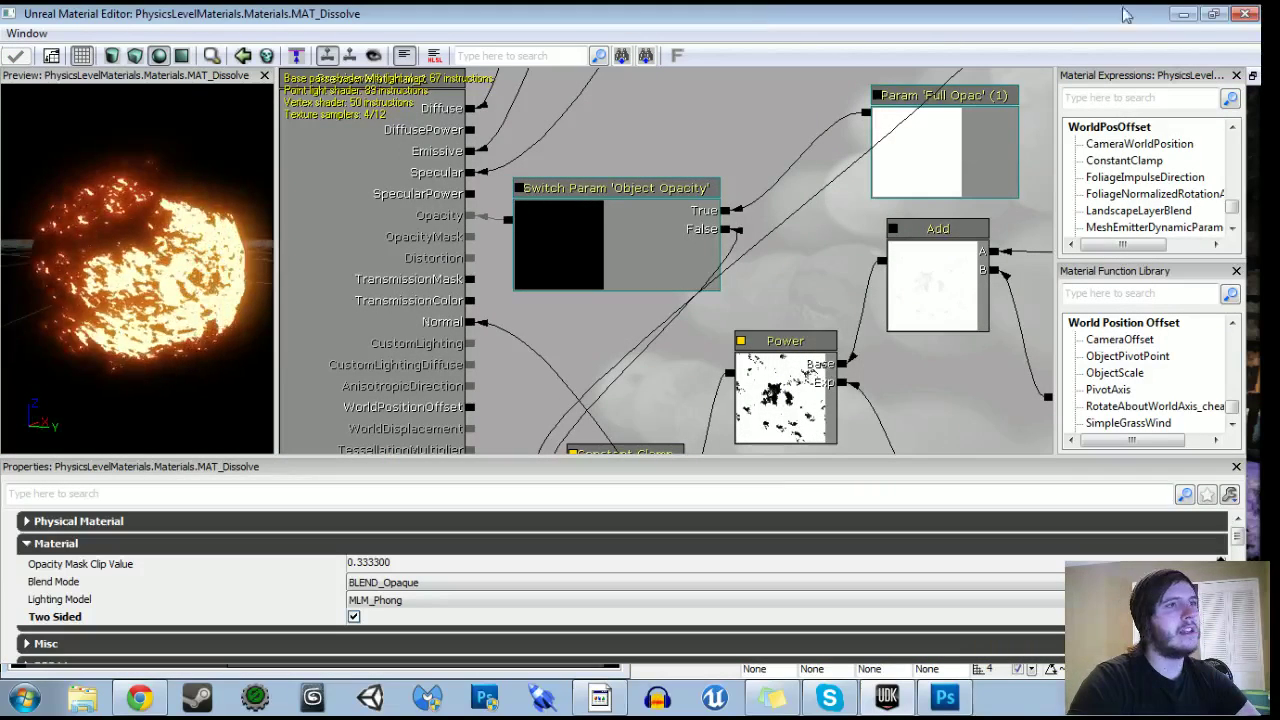
{"action": "scroll", "coordinate": [904, 270], "scroll_direction": "down", "scroll_amount": 6}
{"action": "left_click_drag", "start_coordinate": [782, 307], "coordinate": [557, 343]}
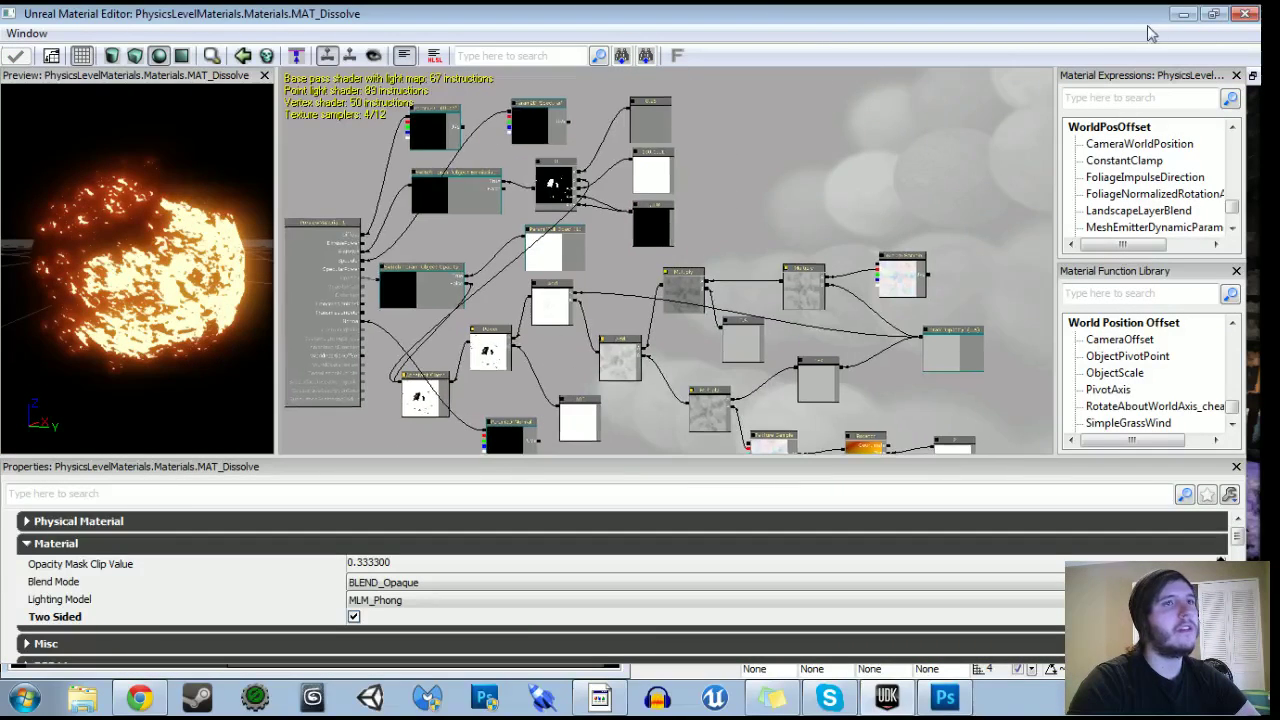
{"action": "left_click", "coordinate": [1246, 13]}
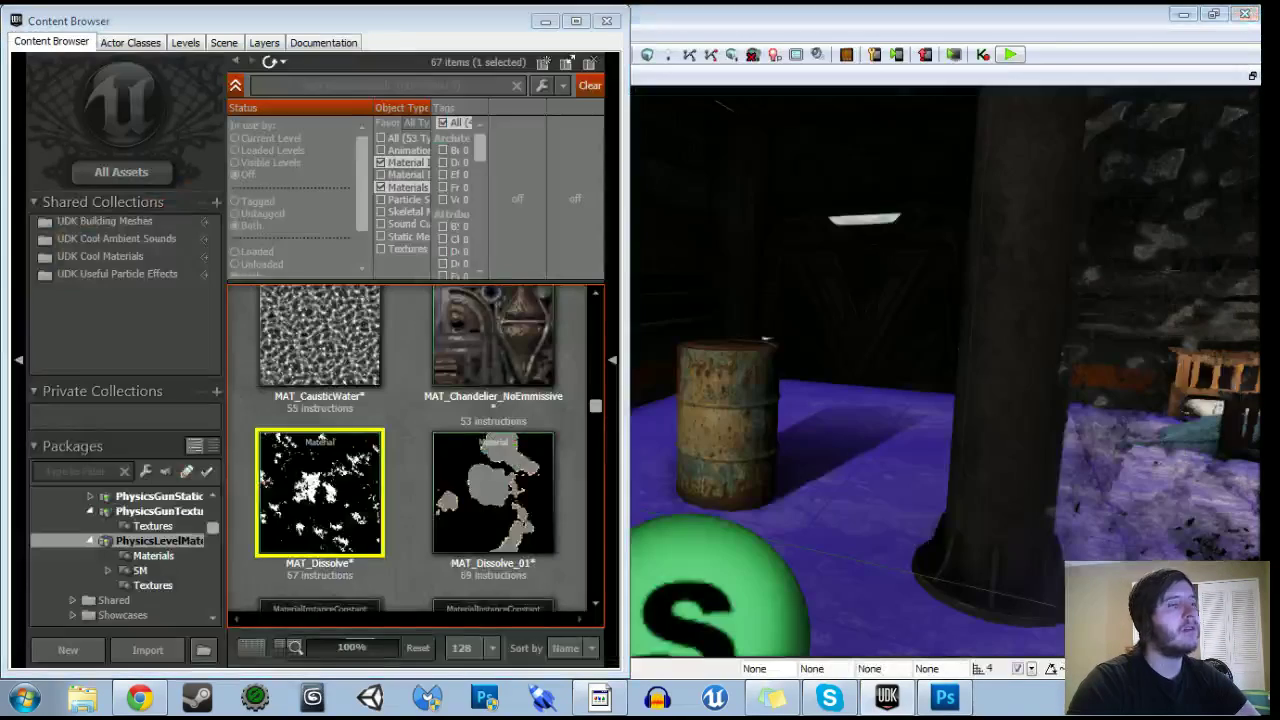
Open MAT_Dissolve_01 in the Material Editor and select the Texture Sample node above the Opacity parameter to inspect its texture.
{"action": "double_click", "coordinate": [483, 487]}
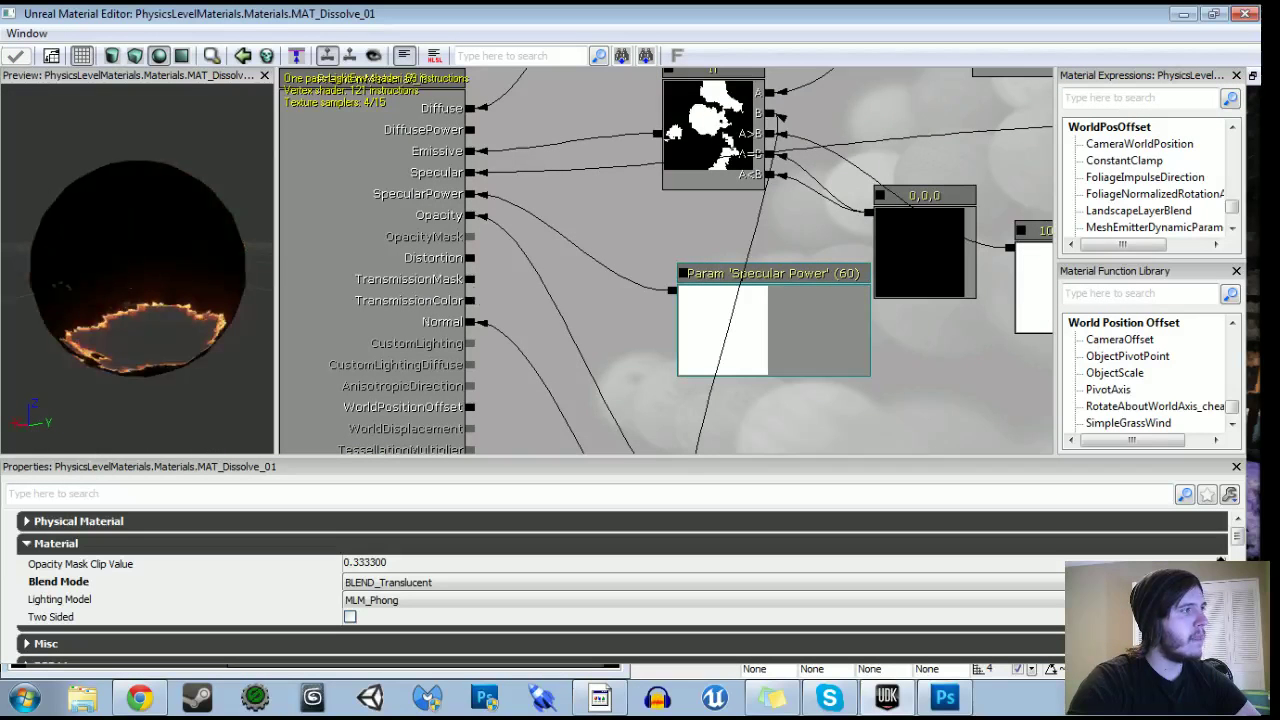
{"action": "scroll", "coordinate": [463, 347], "scroll_direction": "down", "scroll_amount": 8}
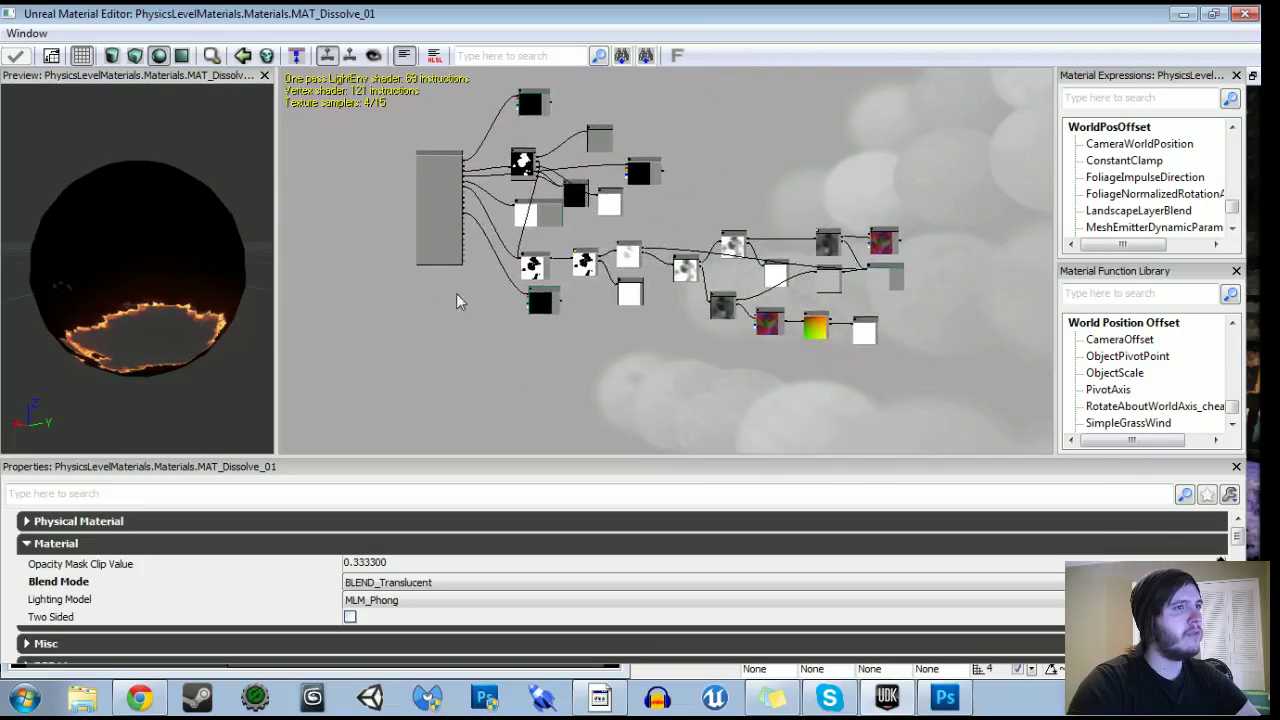
{"action": "scroll", "coordinate": [530, 290], "scroll_direction": "up", "scroll_amount": 5}
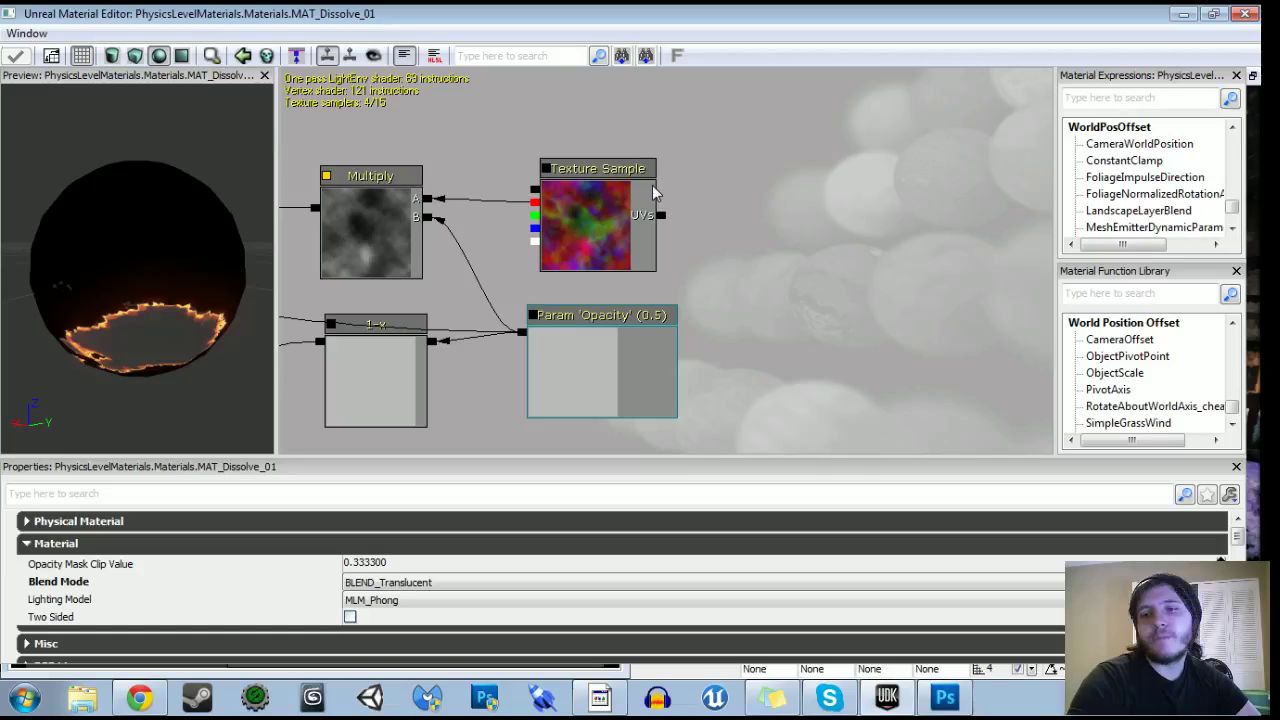
{"action": "left_click", "coordinate": [603, 212]}
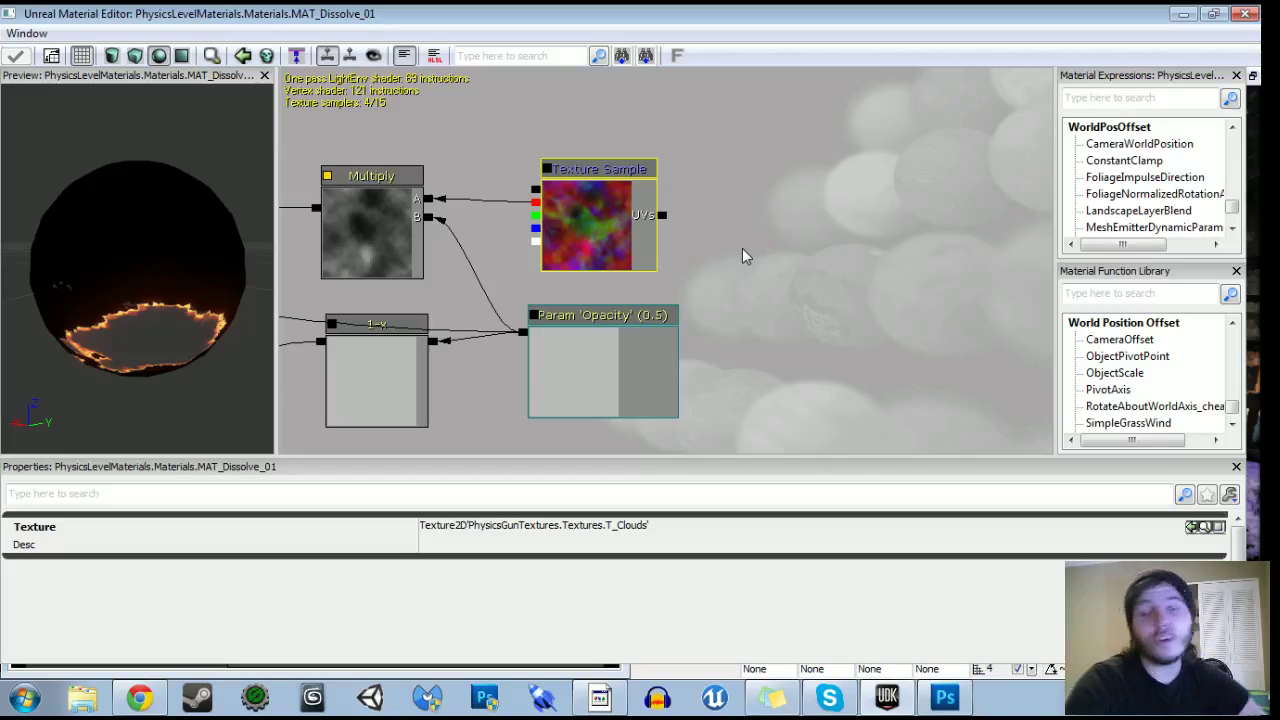
Examine how the texture, Multiply, Add, Power and Constant Clamp nodes are connected and how the preview sphere dissolves.
{"action": "left_click_drag", "start_coordinate": [748, 313], "coordinate": [944, 278]}
{"action": "scroll", "coordinate": [708, 370], "scroll_direction": "down", "scroll_amount": 3}
{"action": "left_click_drag", "start_coordinate": [714, 367], "coordinate": [847, 386]}
{"action": "left_click_drag", "start_coordinate": [642, 390], "coordinate": [1156, 364]}
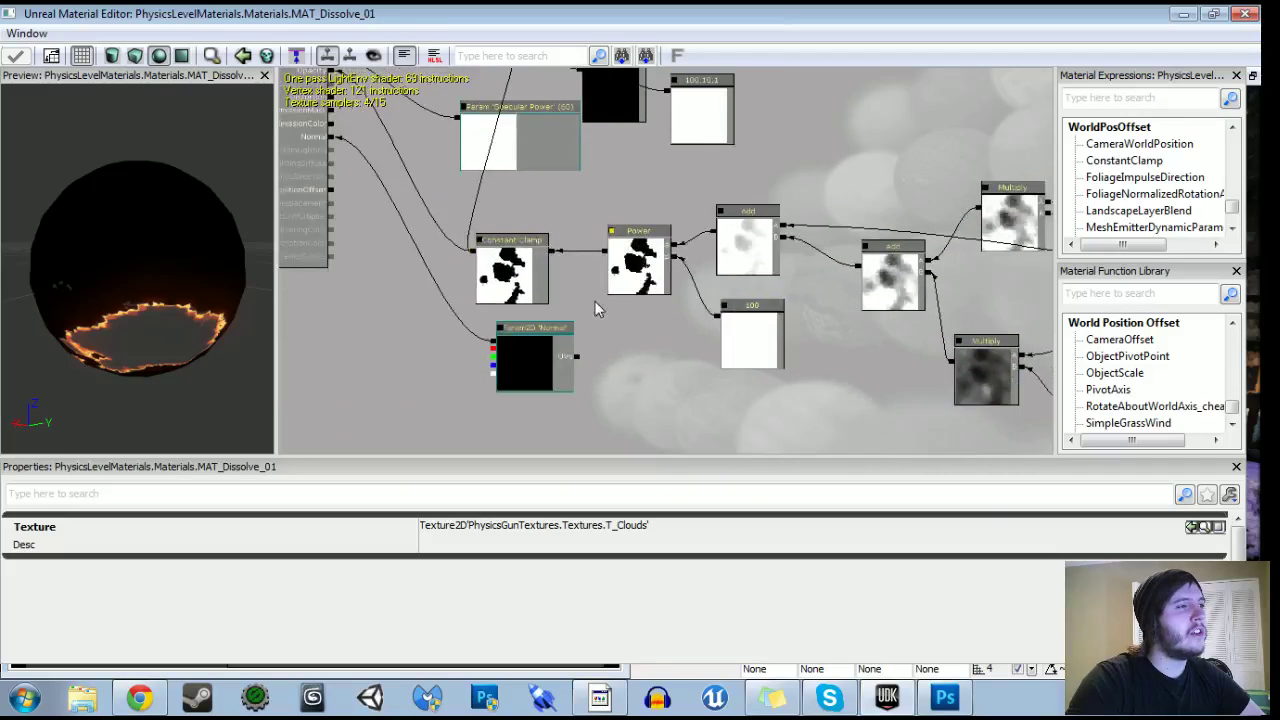
{"action": "scroll", "coordinate": [597, 302], "scroll_direction": "up", "scroll_amount": 4}
{"action": "left_click_drag", "start_coordinate": [688, 358], "coordinate": [596, 380]}
{"action": "mouse_move", "coordinate": [160, 343]}
{"action": "left_mouse_down"}
{"action": "mouse_move", "coordinate": [170, 352]}
{"action": "mouse_move", "coordinate": [145, 335]}
{"action": "left_mouse_up"}
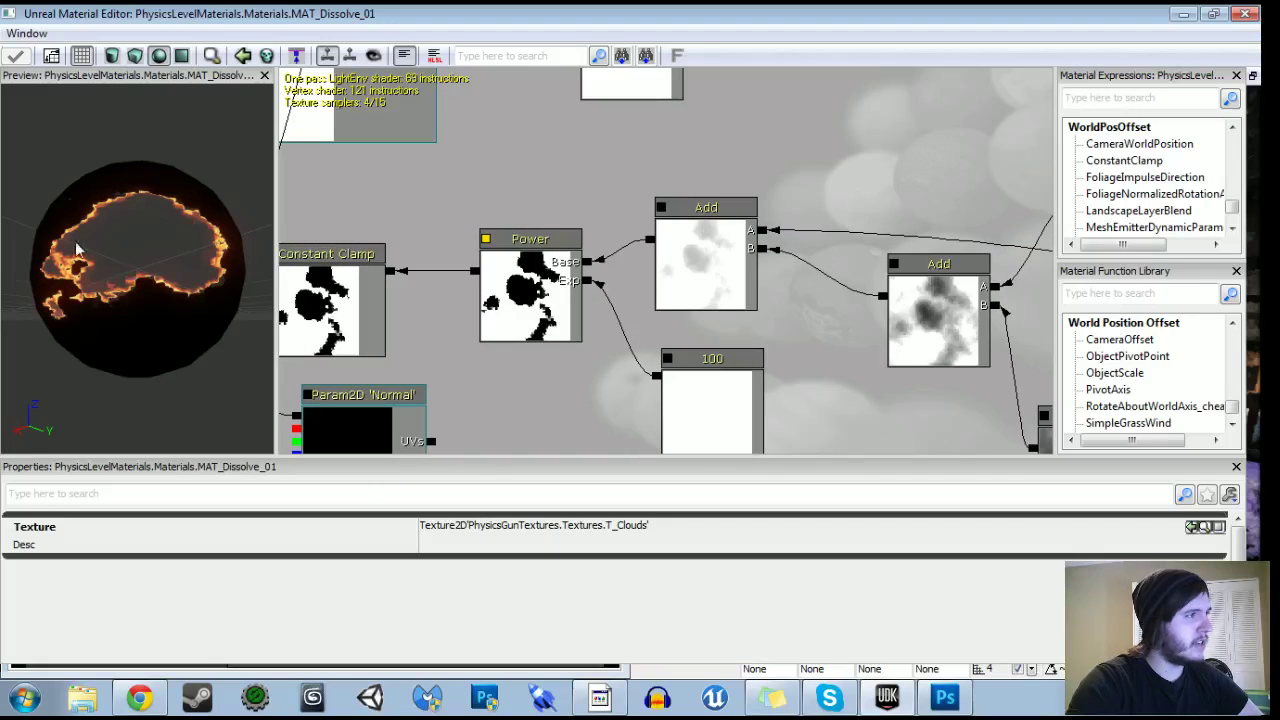
{"action": "left_click_drag", "start_coordinate": [561, 390], "coordinate": [460, 236]}
{"action": "scroll", "coordinate": [709, 456], "scroll_direction": "down", "scroll_amount": 3}
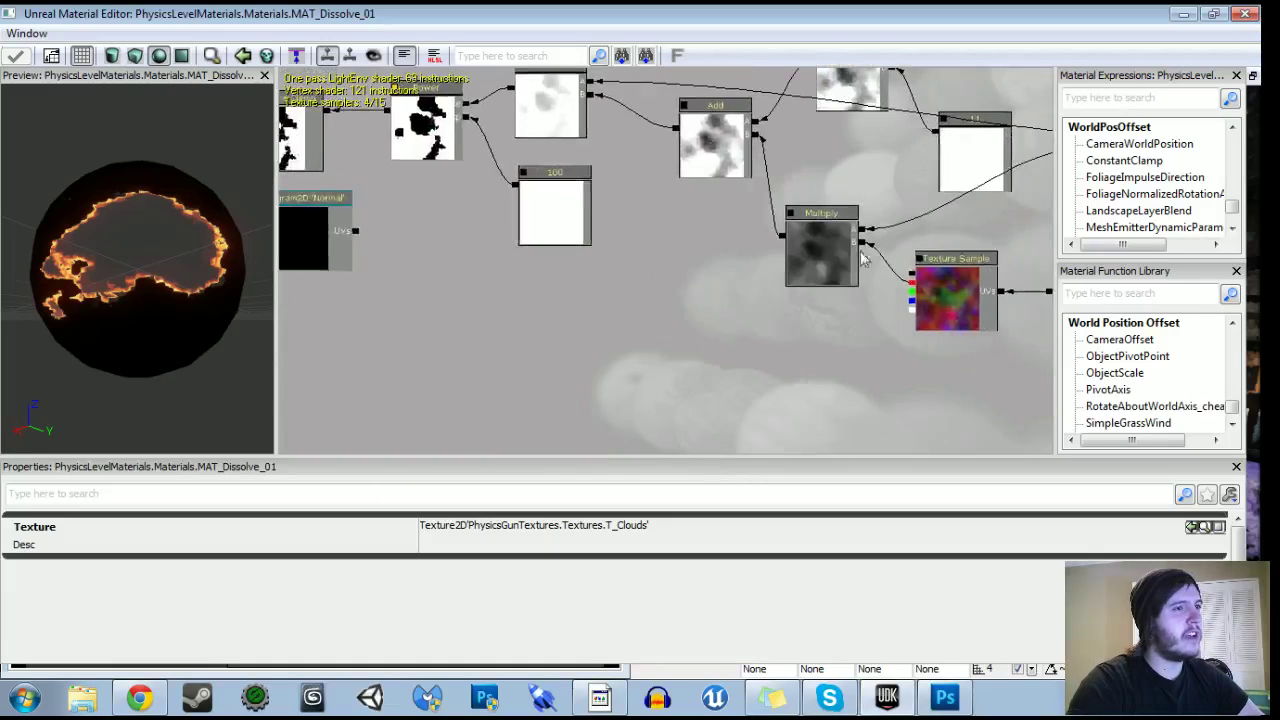
{"action": "left_click_drag", "start_coordinate": [888, 267], "coordinate": [508, 317]}
Set the default value of the Opacity parameter node to 0.1.
{"action": "left_click", "coordinate": [940, 216]}
{"action": "left_click", "coordinate": [468, 526]}
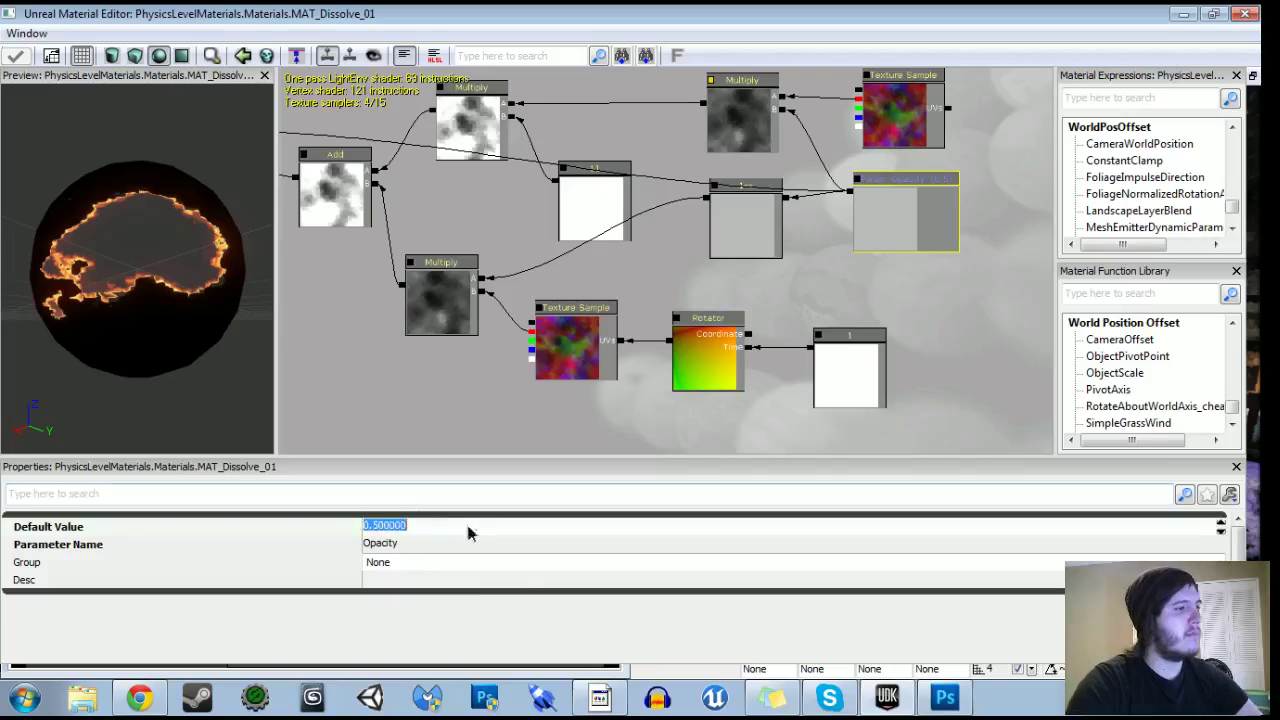
{"action": "type", "text": ".1"}
{"action": "key", "text": "Return"}
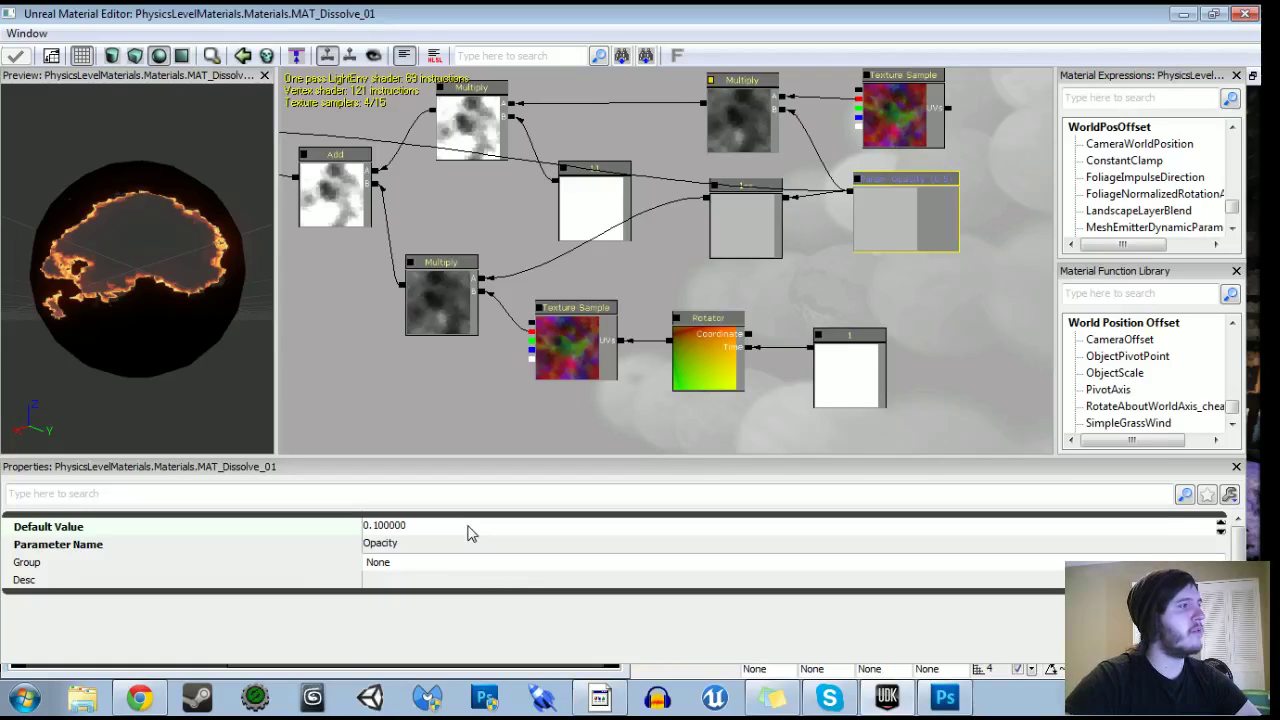
{"action": "left_click", "coordinate": [469, 527]}
{"action": "key", "text": "Return"}
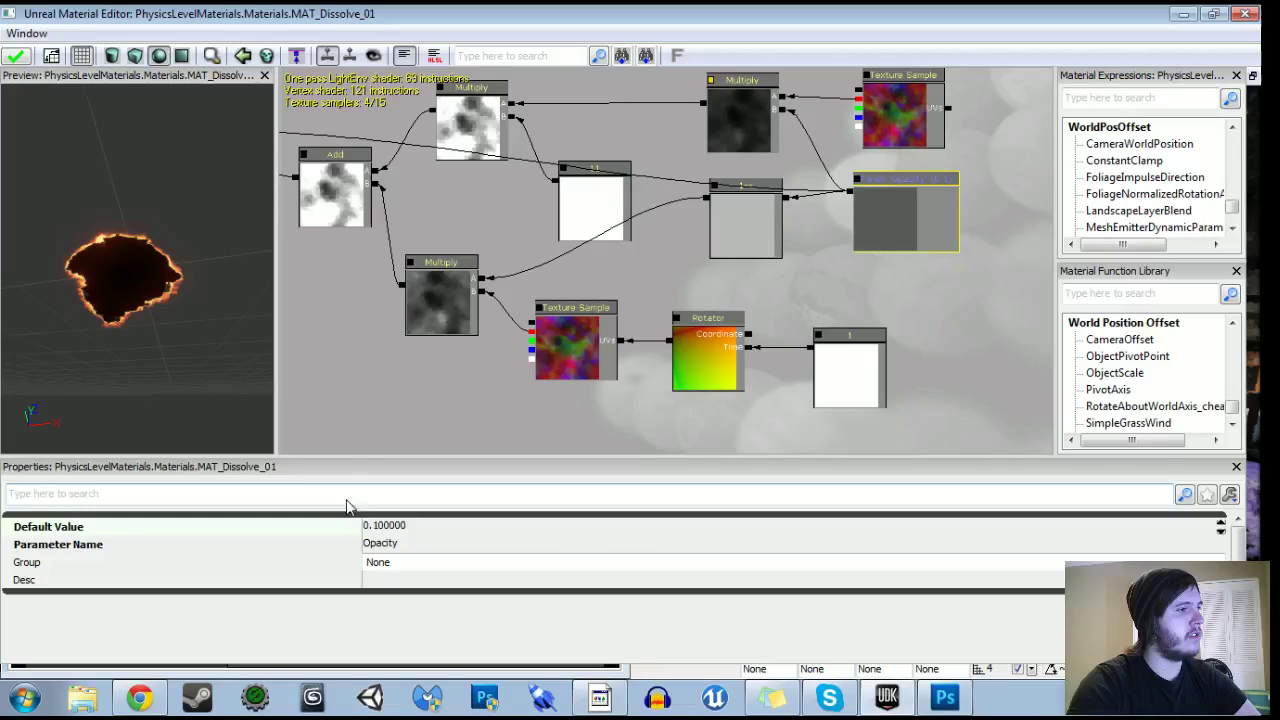
Try 1, 0.9 and 0.75 as the Opacity parameter's default value, rotating the preview sphere to inspect the dissolve.
{"action": "left_click", "coordinate": [386, 529]}
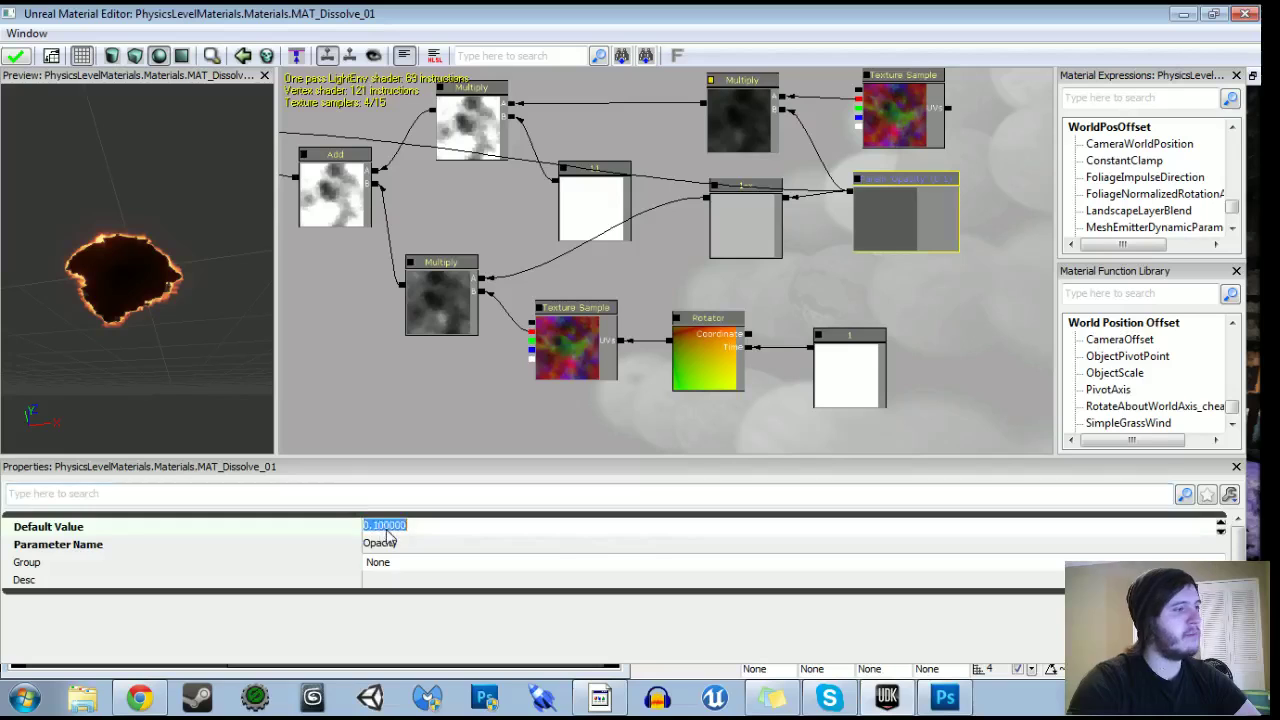
{"action": "left_click_drag", "start_coordinate": [57, 280], "coordinate": [130, 282]}
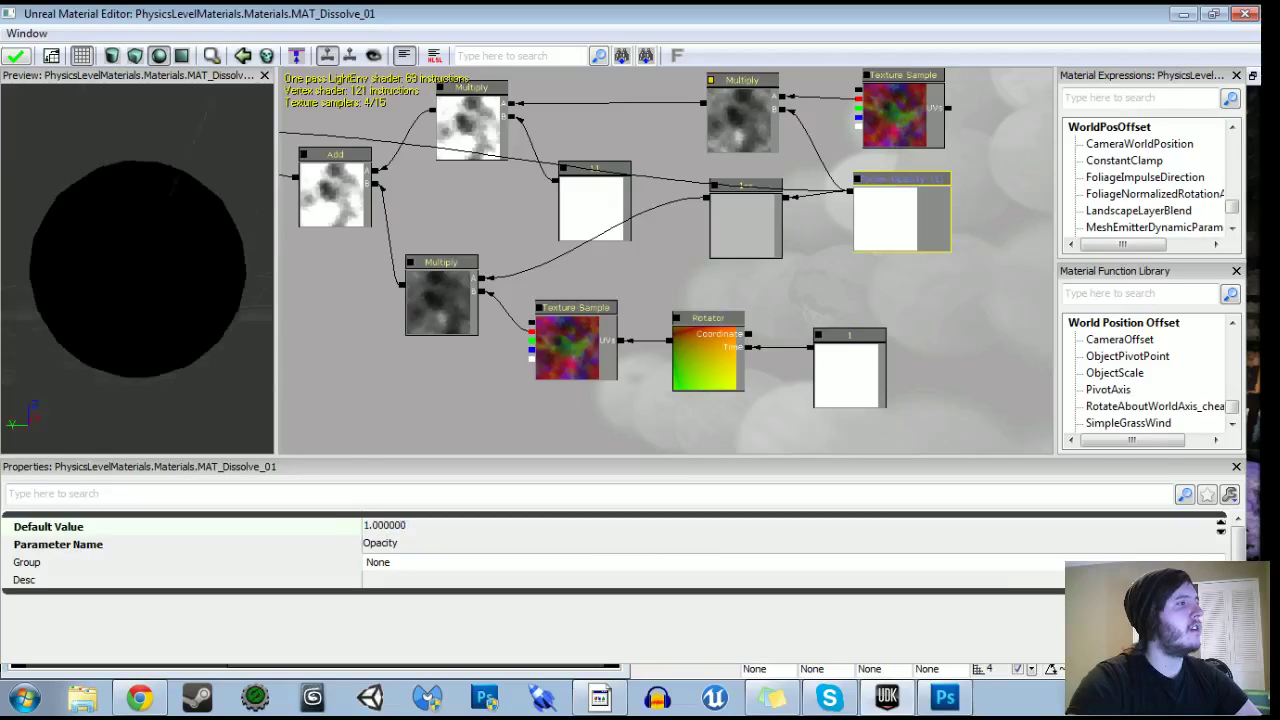
{"action": "left_click", "coordinate": [441, 532]}
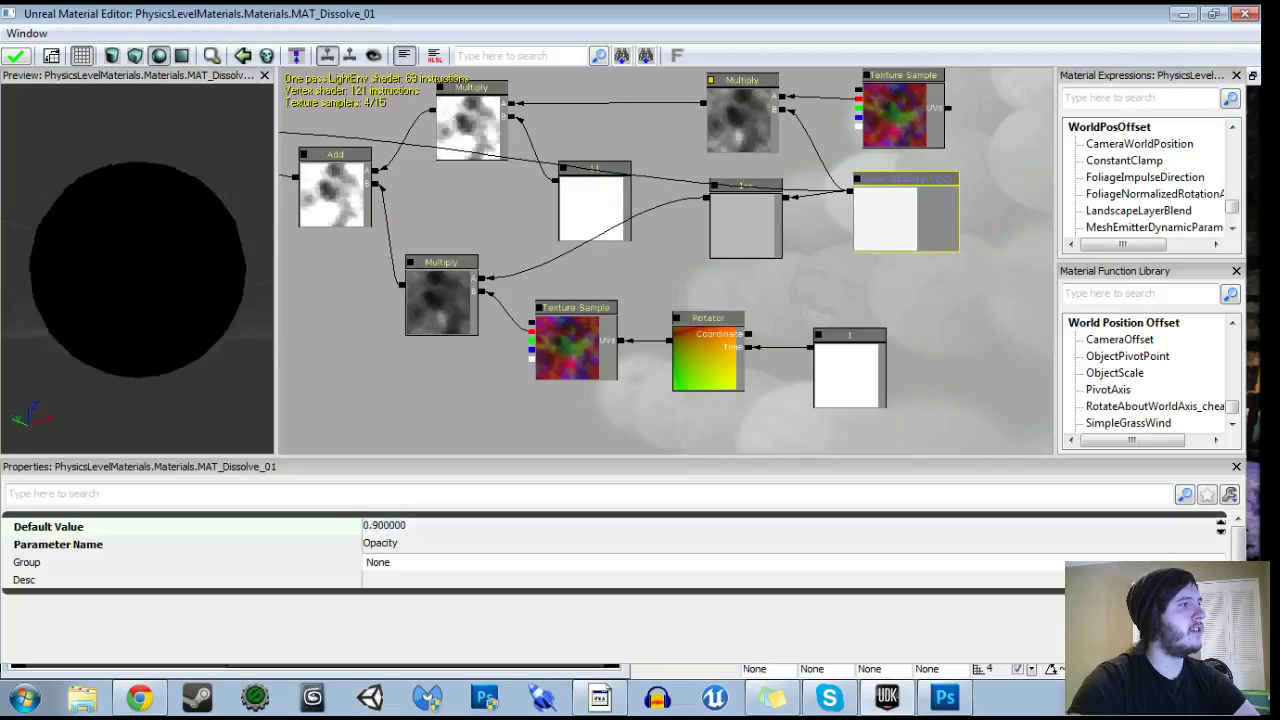
{"action": "left_click", "coordinate": [411, 537]}
{"action": "left_click", "coordinate": [415, 532]}
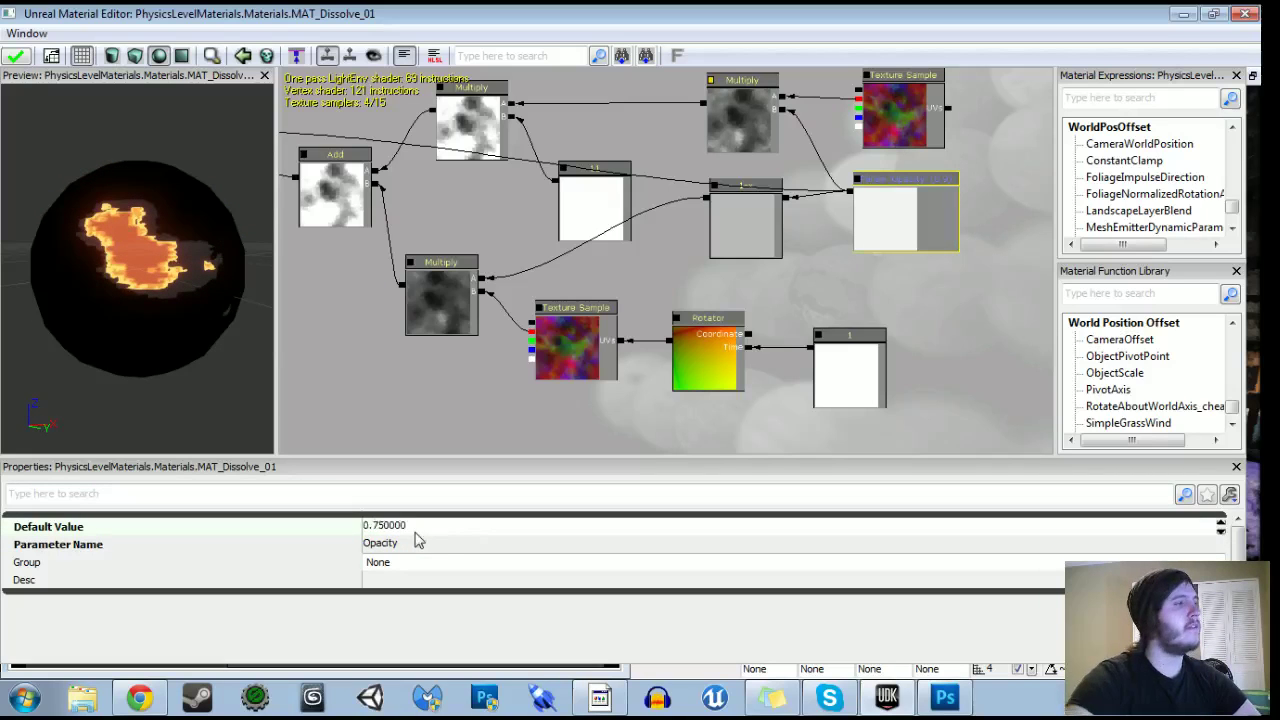
{"action": "left_click_drag", "start_coordinate": [221, 340], "coordinate": [100, 340]}
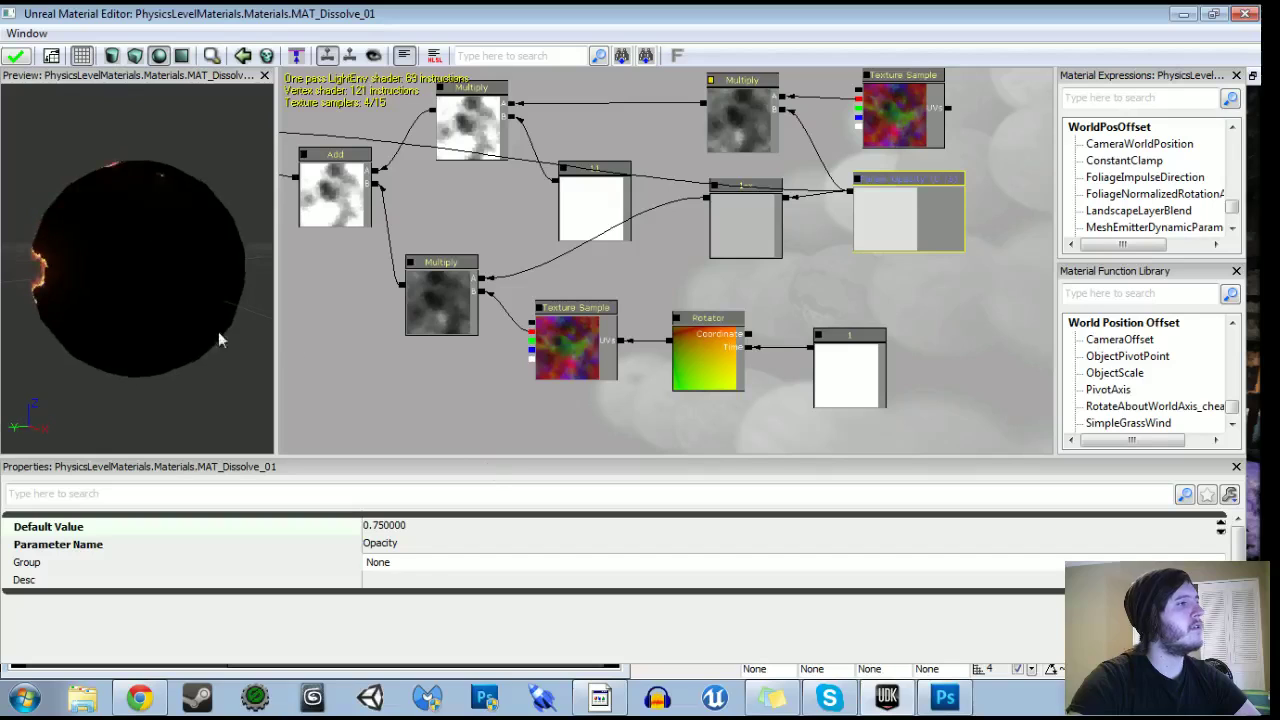
Set the Opacity parameter's default value to 0.2.
{"action": "left_click", "coordinate": [420, 532]}
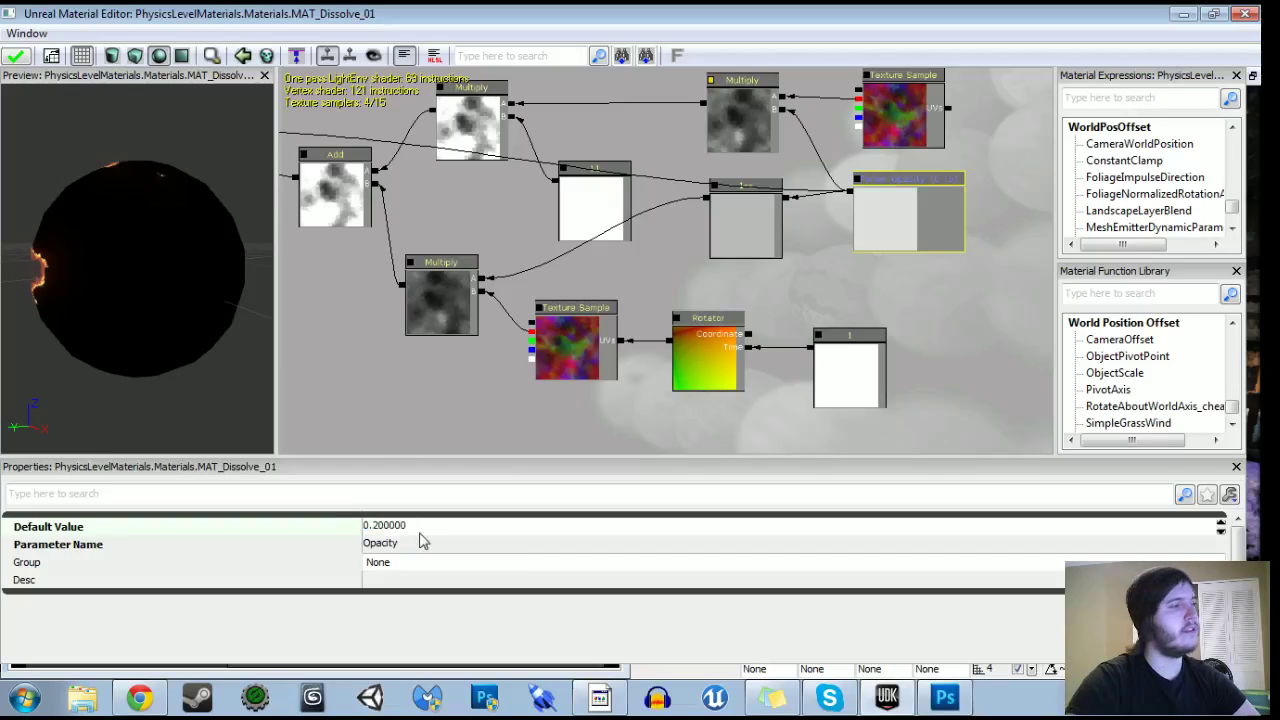
Set the Opacity parameter's default value to 0.5, inspect the preview sphere, apply the changes to MAT_Dissolve_01 and close its editor.
{"action": "left_click_drag", "start_coordinate": [113, 266], "coordinate": [215, 220]}
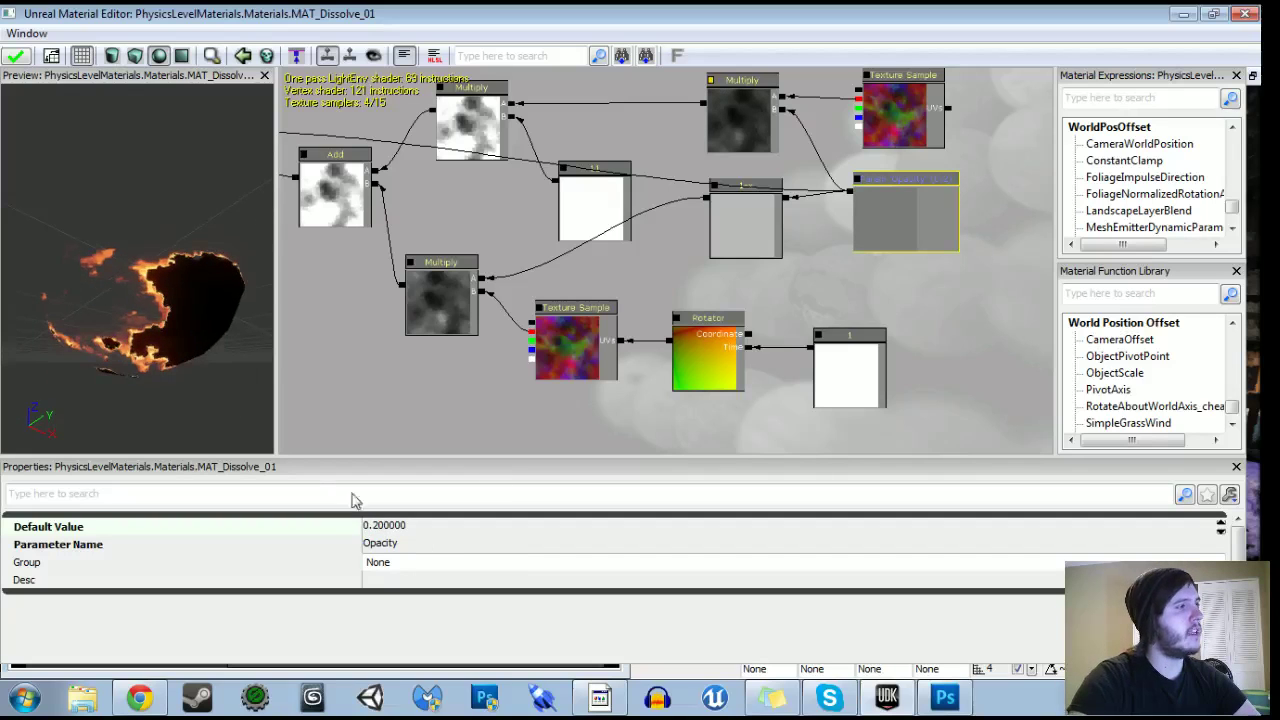
{"action": "left_click", "coordinate": [399, 531]}
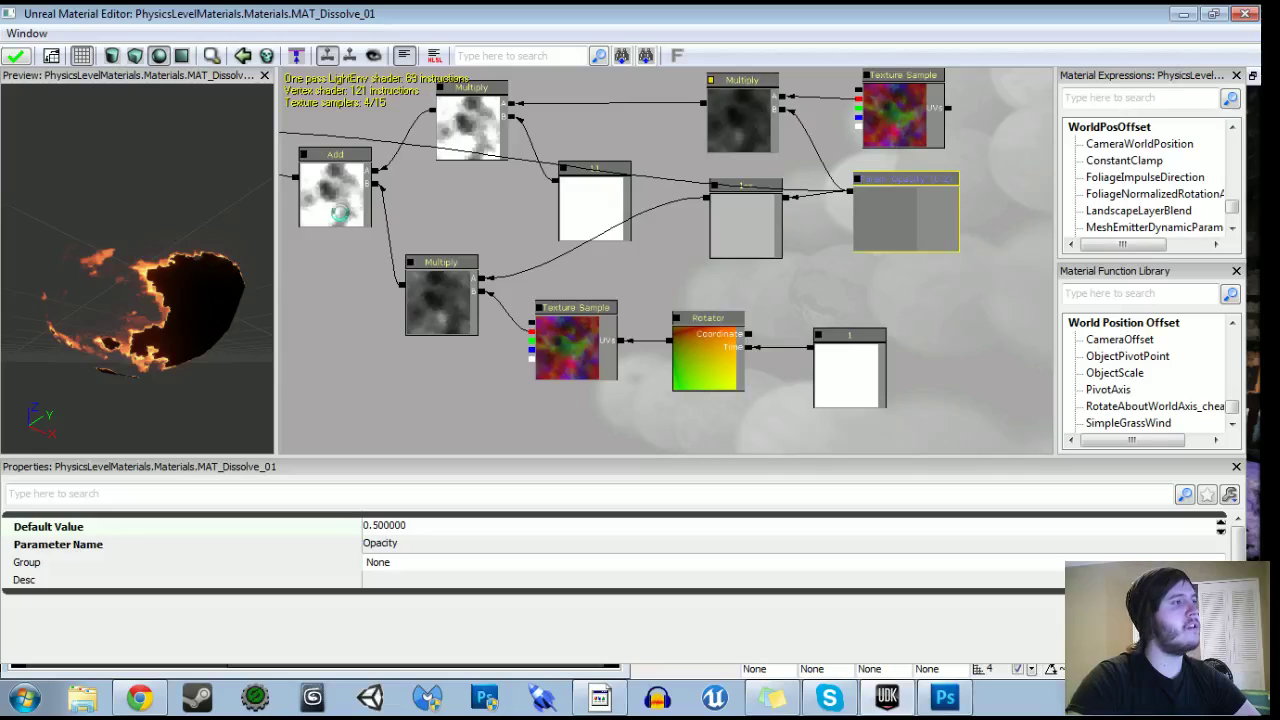
{"action": "left_click_drag", "start_coordinate": [180, 217], "coordinate": [157, 219]}
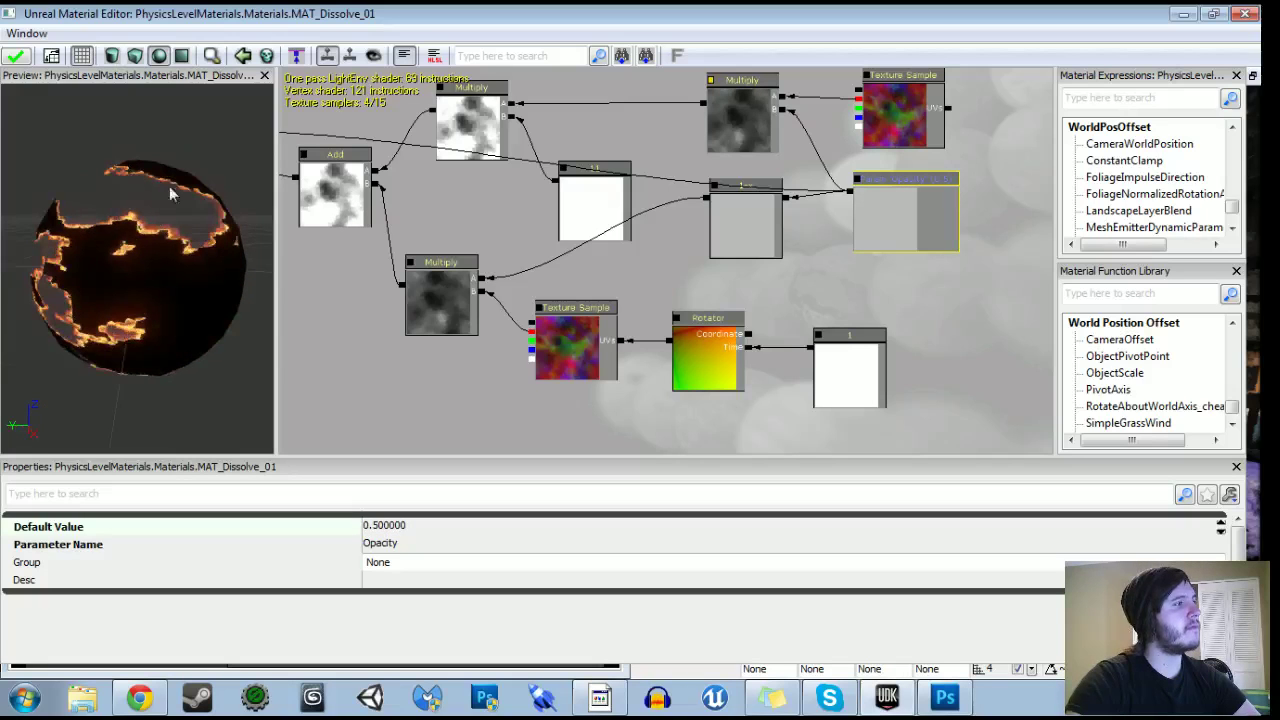
{"action": "left_click", "coordinate": [17, 58]}
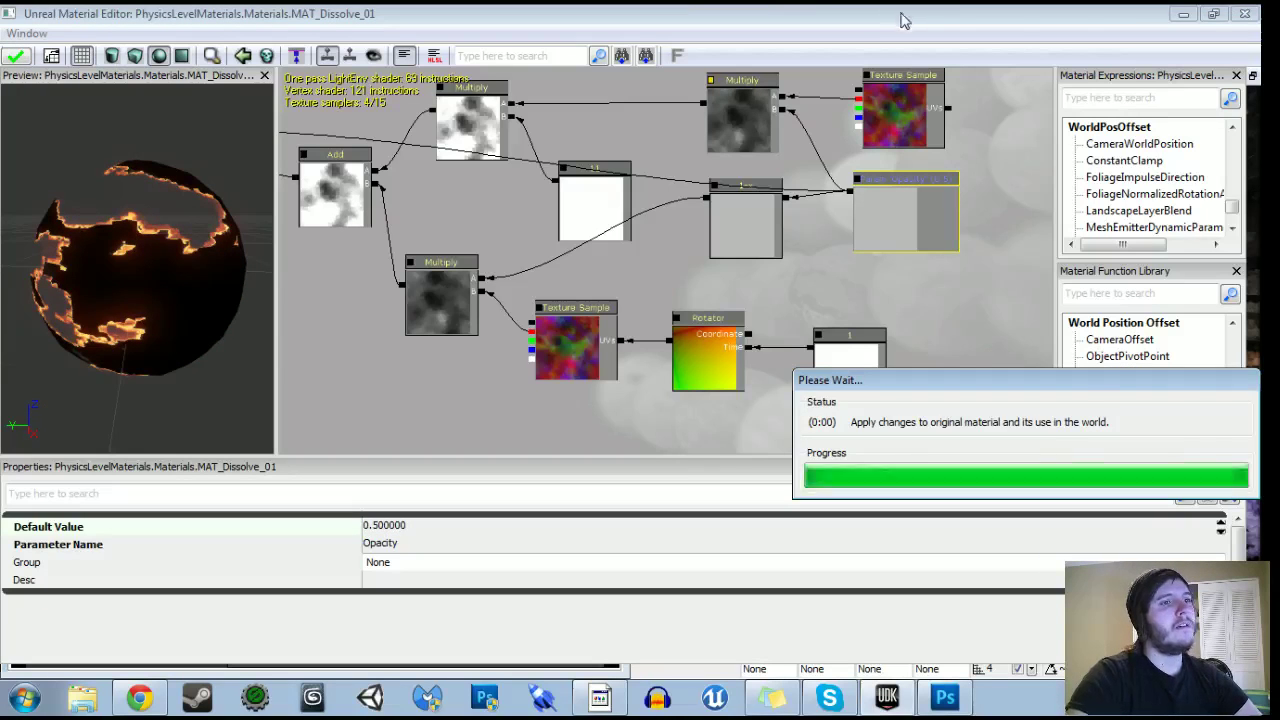
{"action": "left_click", "coordinate": [1245, 15]}
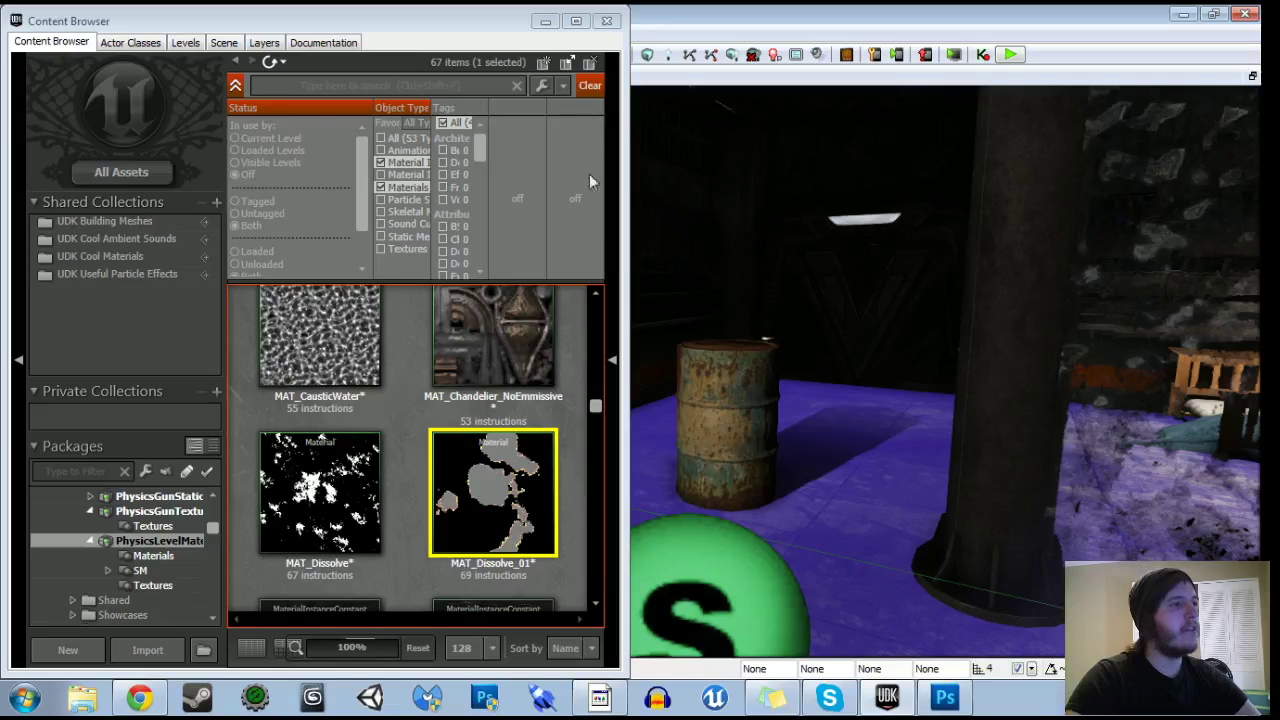
Select the PhysicsLevelMaterials package and save it.
{"action": "left_click_drag", "start_coordinate": [945, 400], "coordinate": [690, 400]}
{"action": "left_click_drag", "start_coordinate": [900, 400], "coordinate": [830, 520]}
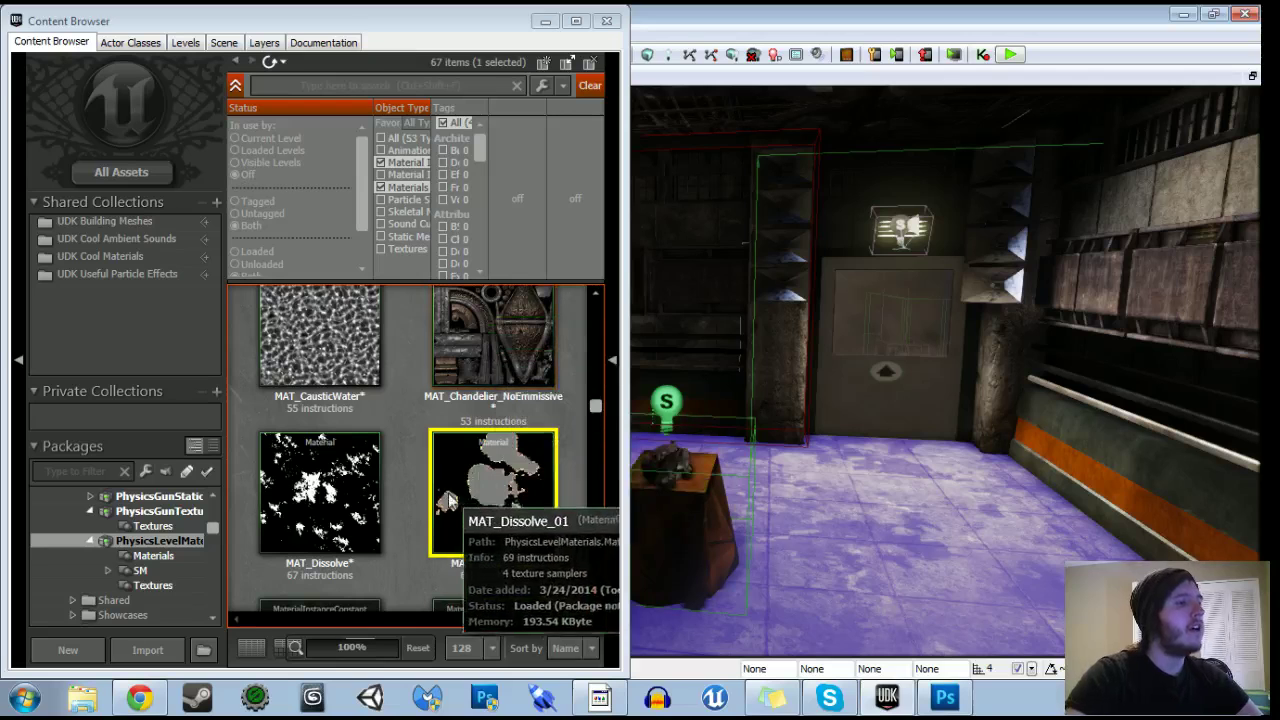
{"action": "left_click", "coordinate": [180, 546]}
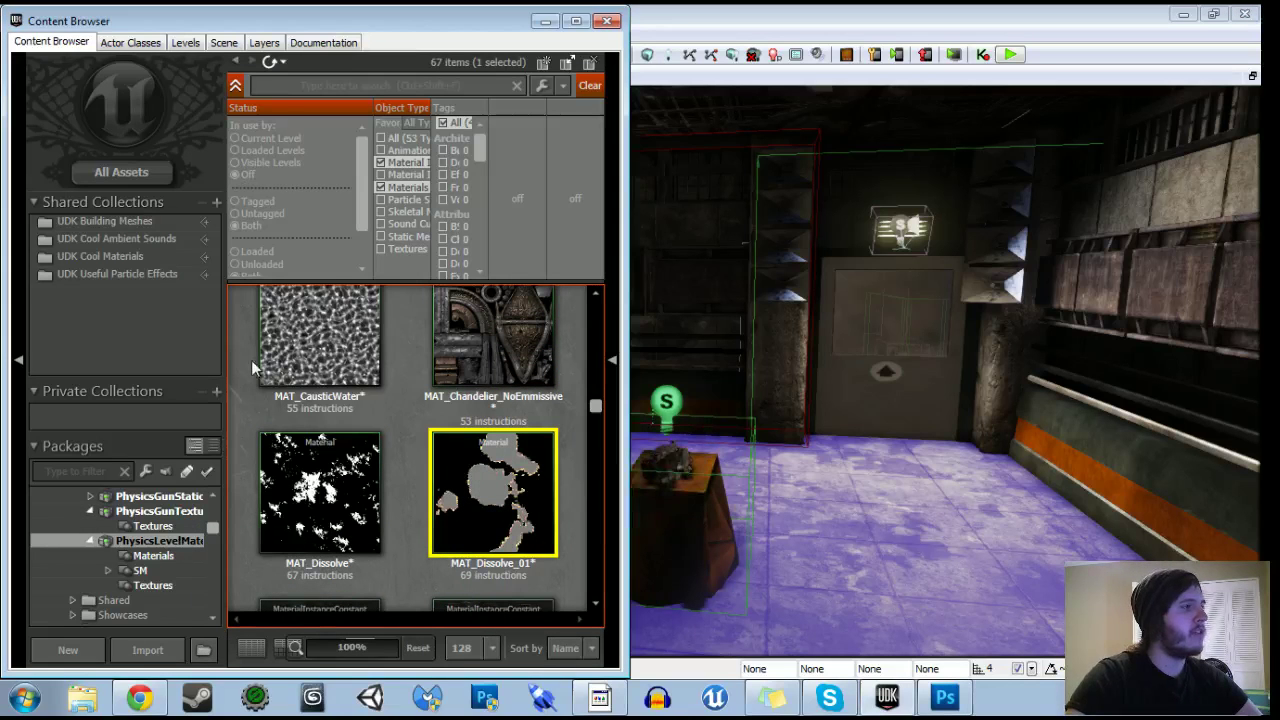
{"action": "key", "text": "ctrl+s"}
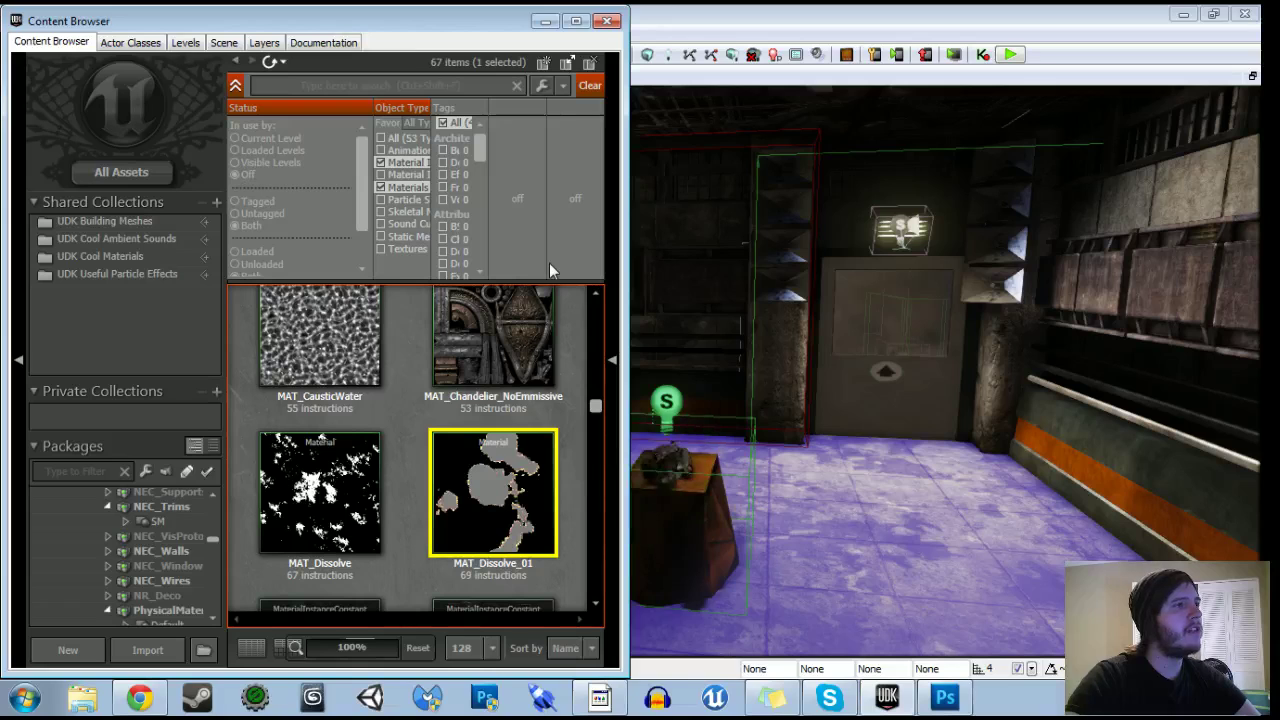
Create a Material Instance Constant from MAT_Dissolve_01 named MAT_Dissolve_Barrel_Room01_01 in the Materials group of PhysicsLevelMaterials.
{"action": "left_click", "coordinate": [611, 323]}
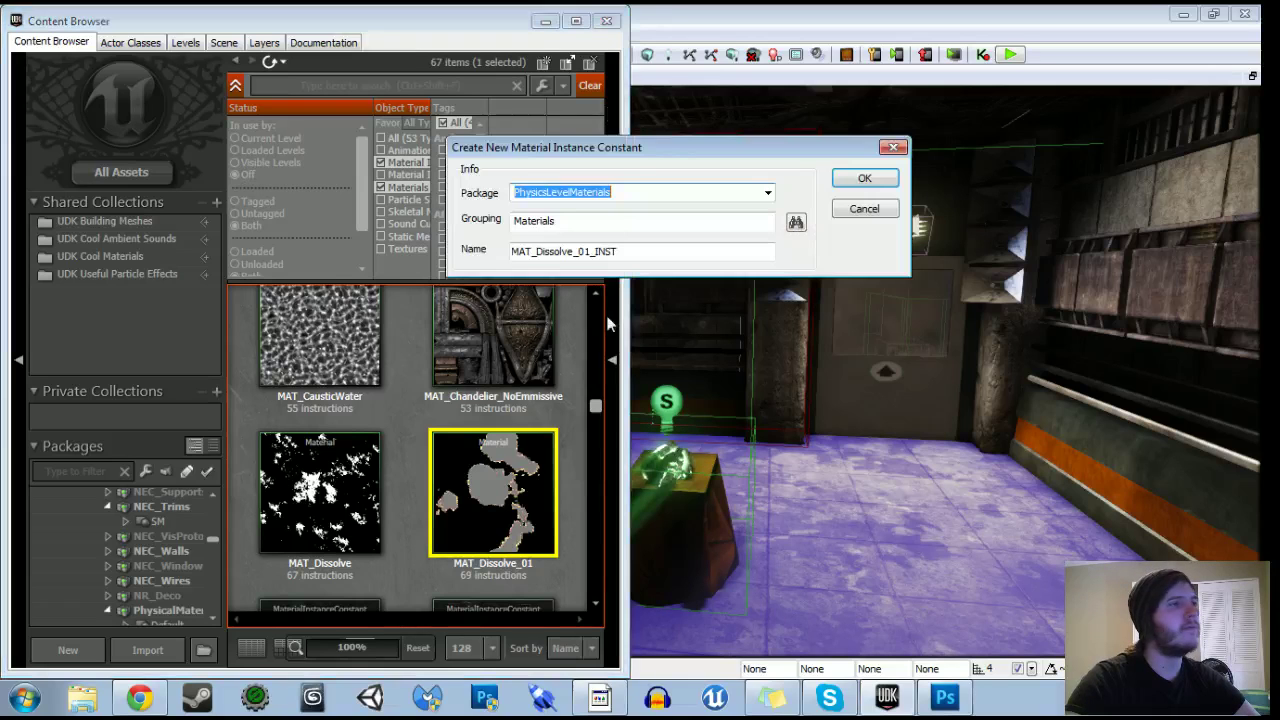
{"action": "left_click_drag", "start_coordinate": [630, 251], "coordinate": [606, 251]}
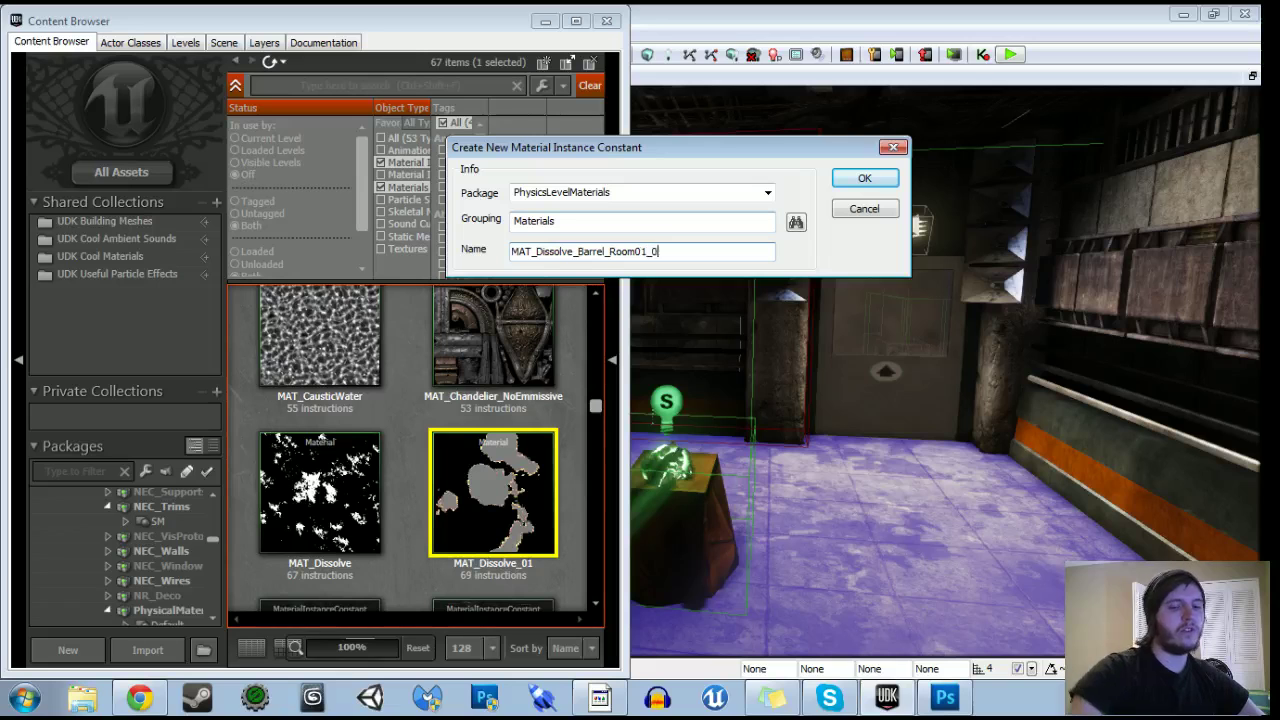
{"action": "left_click", "coordinate": [864, 178]}
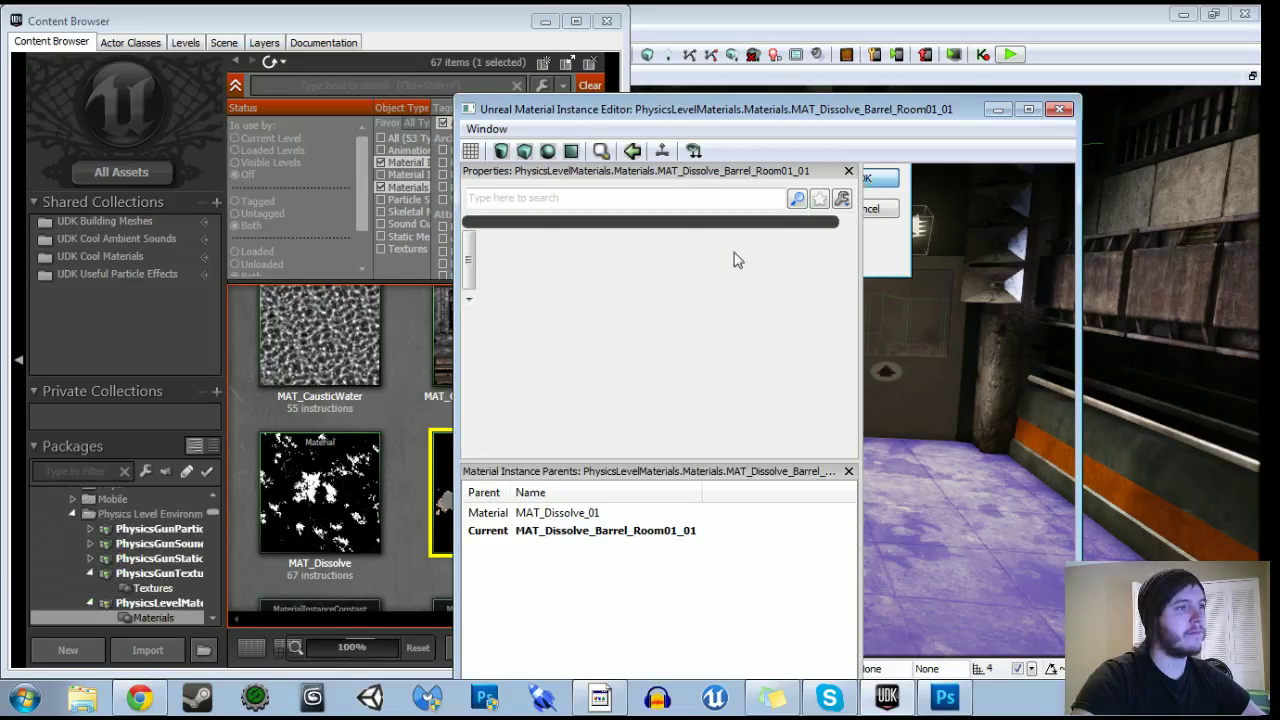
Minimize the Content Browser, move the material instance editor aside and select the barrel in the level.
{"action": "left_click", "coordinate": [545, 21]}
{"action": "left_click_drag", "start_coordinate": [736, 118], "coordinate": [931, 139]}
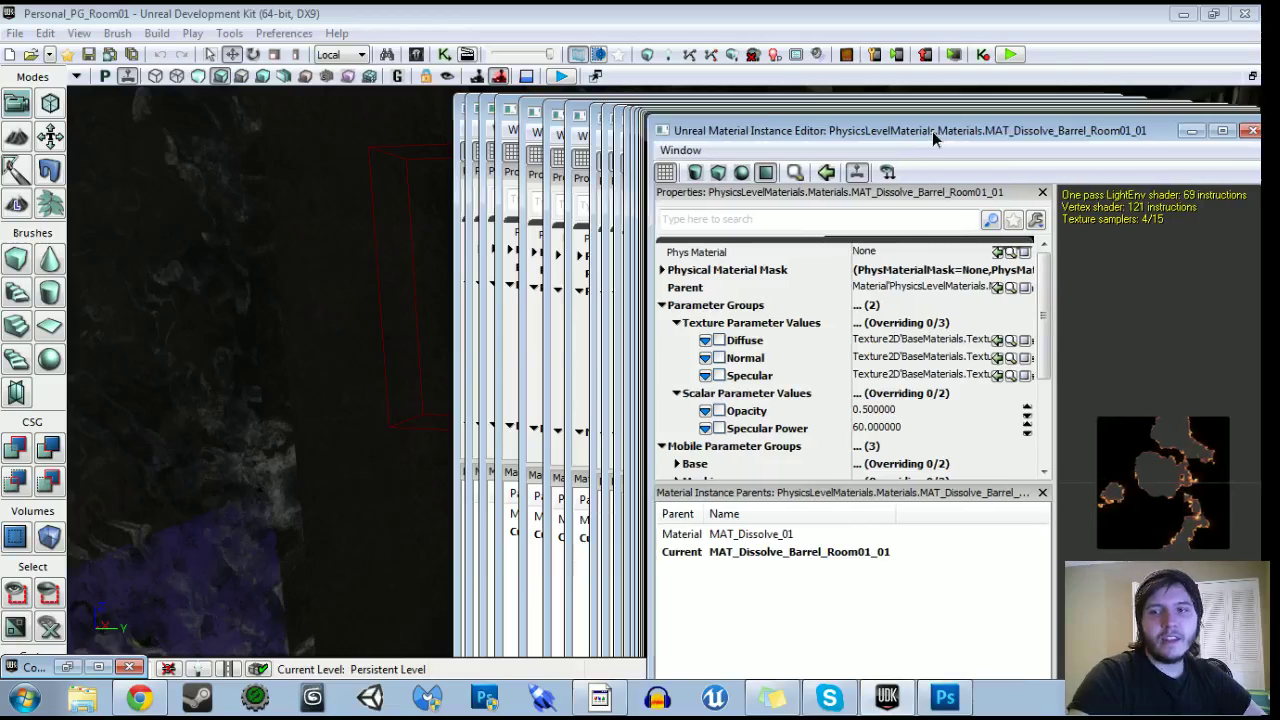
{"action": "left_click_drag", "start_coordinate": [380, 400], "coordinate": [380, 430]}
{"action": "left_click", "coordinate": [385, 410]}
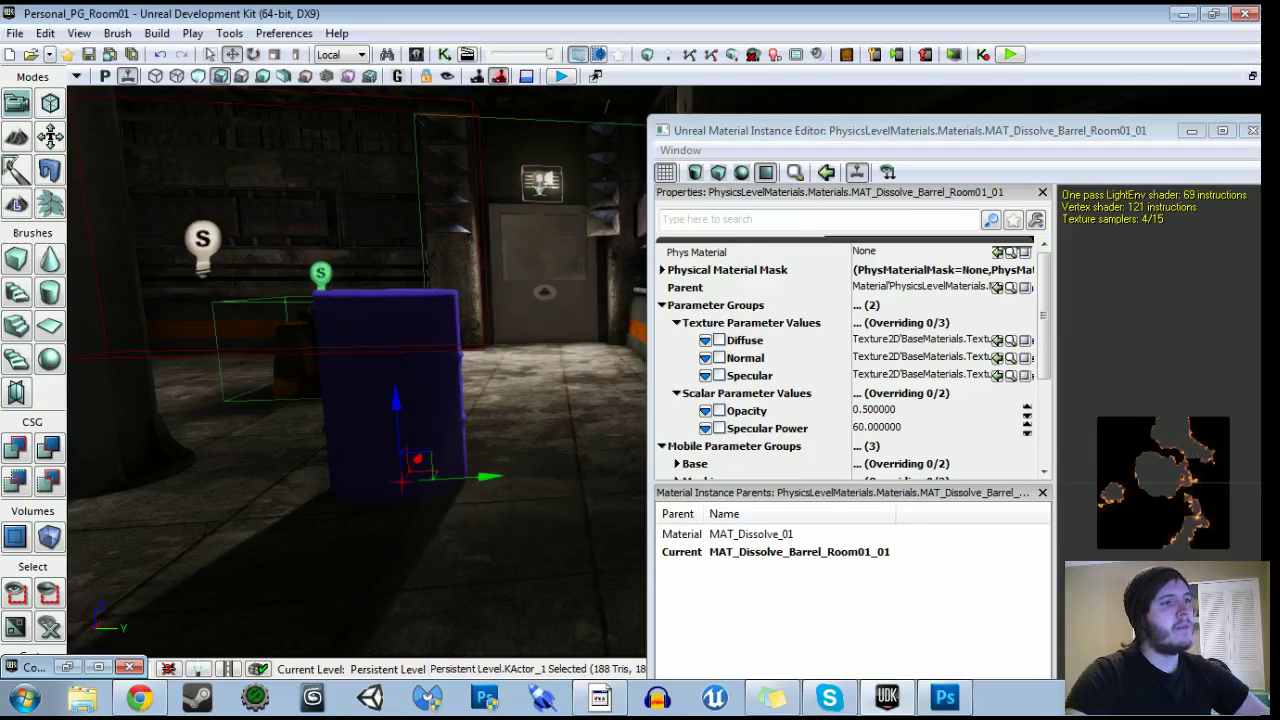
Enable the overrides for the instance's Diffuse, Normal and Specular texture parameters.
{"action": "left_click", "coordinate": [719, 340]}
{"action": "left_click", "coordinate": [719, 357]}
{"action": "left_click", "coordinate": [719, 375]}
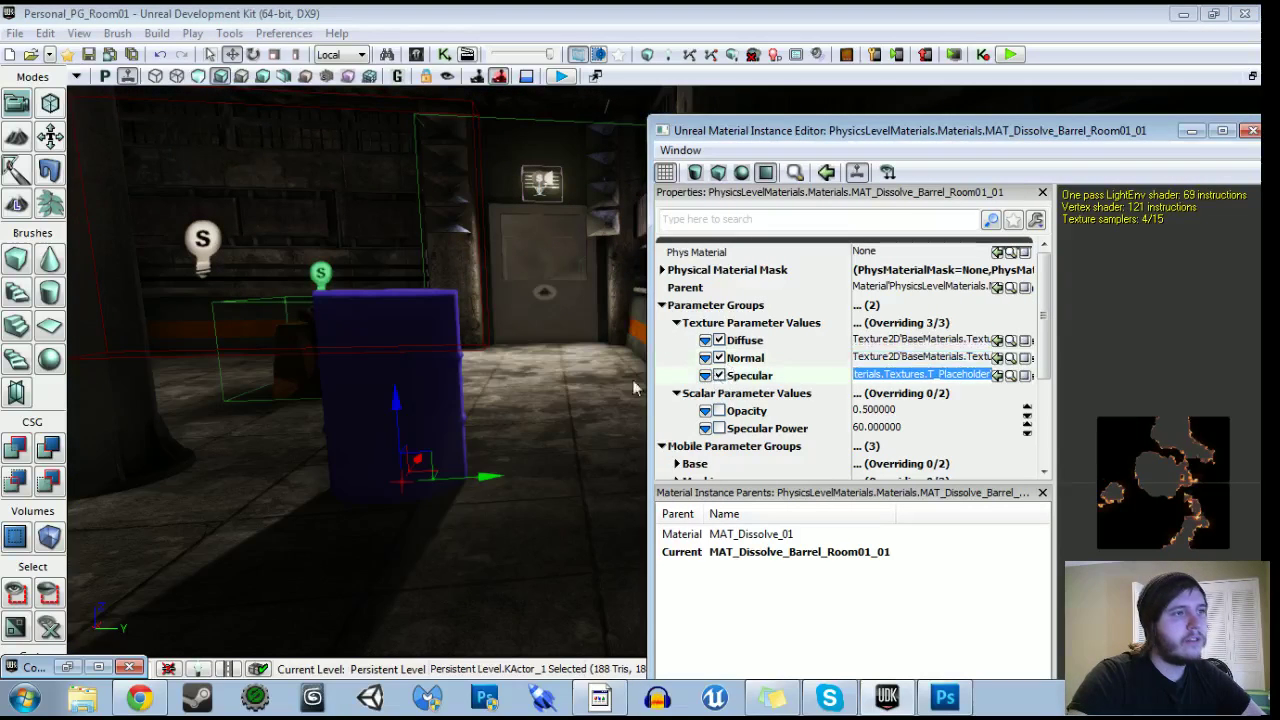
Open the barrel actor's properties and locate its static mesh, RemadePhysBarrel, in the Content Browser.
{"action": "left_click_drag", "start_coordinate": [600, 390], "coordinate": [560, 390]}
{"action": "key", "text": "F4"}
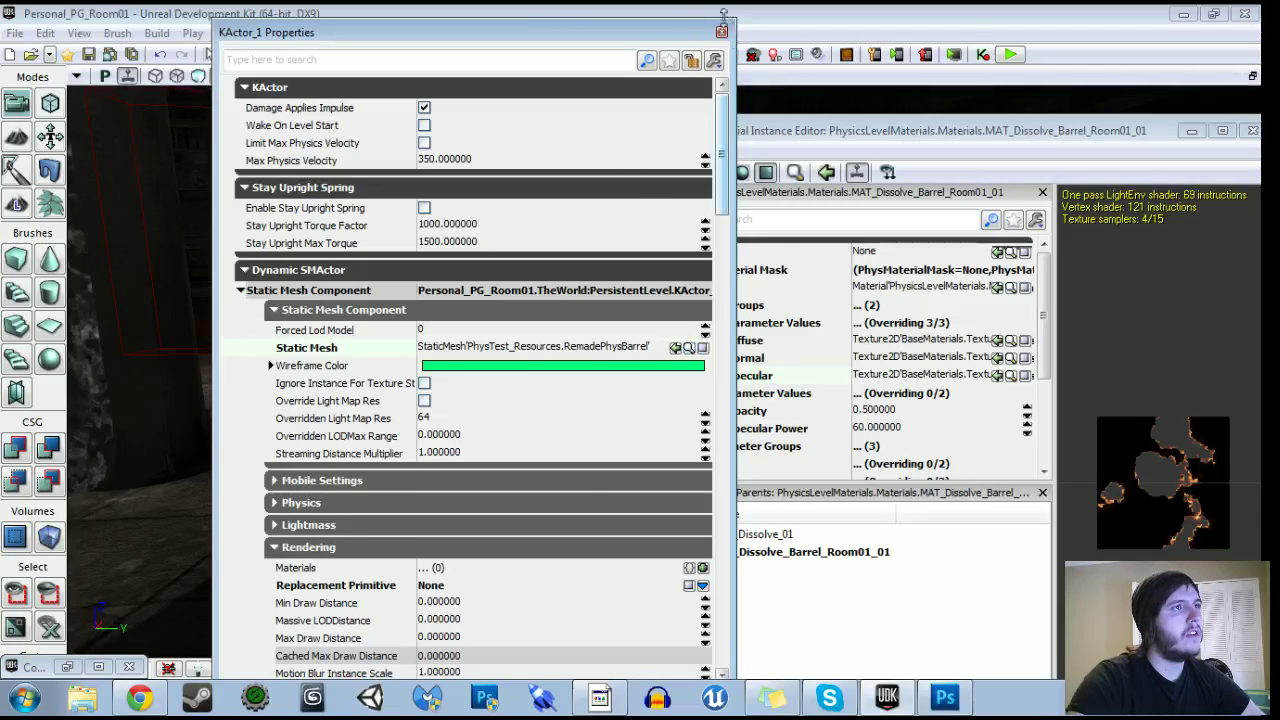
{"action": "left_click", "coordinate": [721, 32]}
{"action": "left_click", "coordinate": [67, 667]}
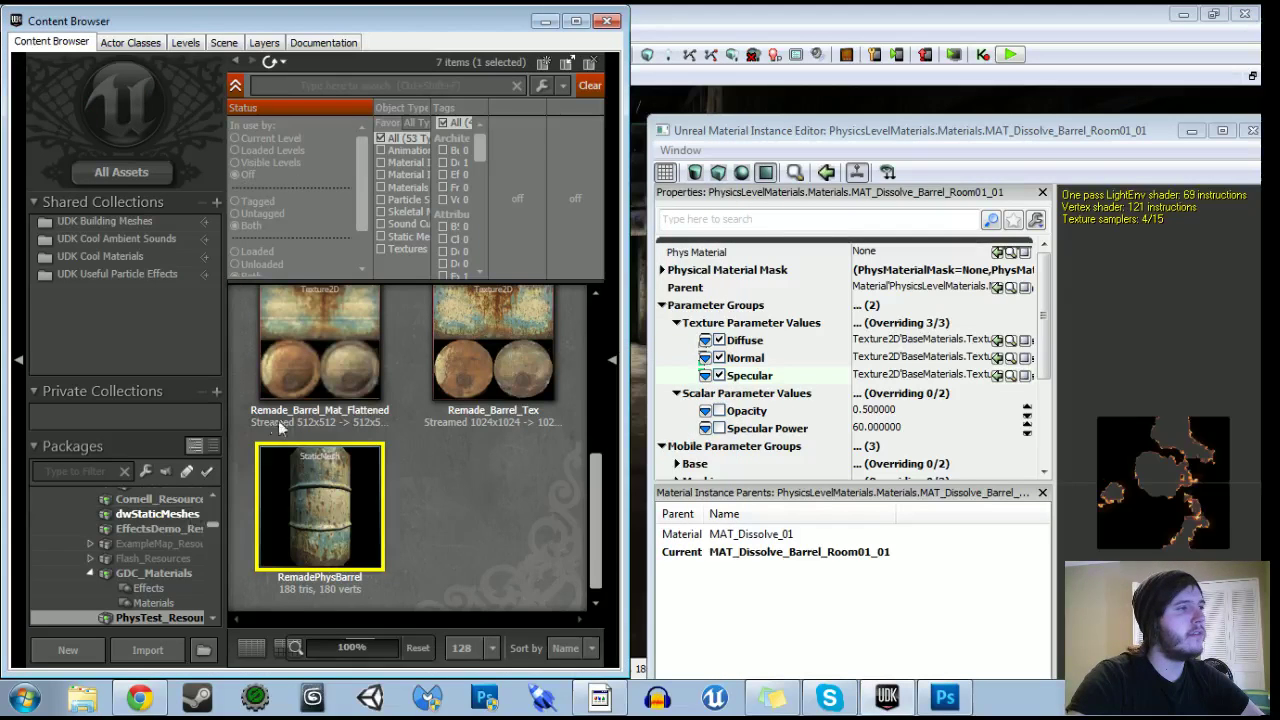
Open the RemadePhysBarrel mesh and locate the material of its LODInfo element in the Content Browser.
{"action": "double_click", "coordinate": [345, 518]}
{"action": "left_click_drag", "start_coordinate": [1237, 178], "coordinate": [1160, 284]}
{"action": "left_click", "coordinate": [1090, 297]}
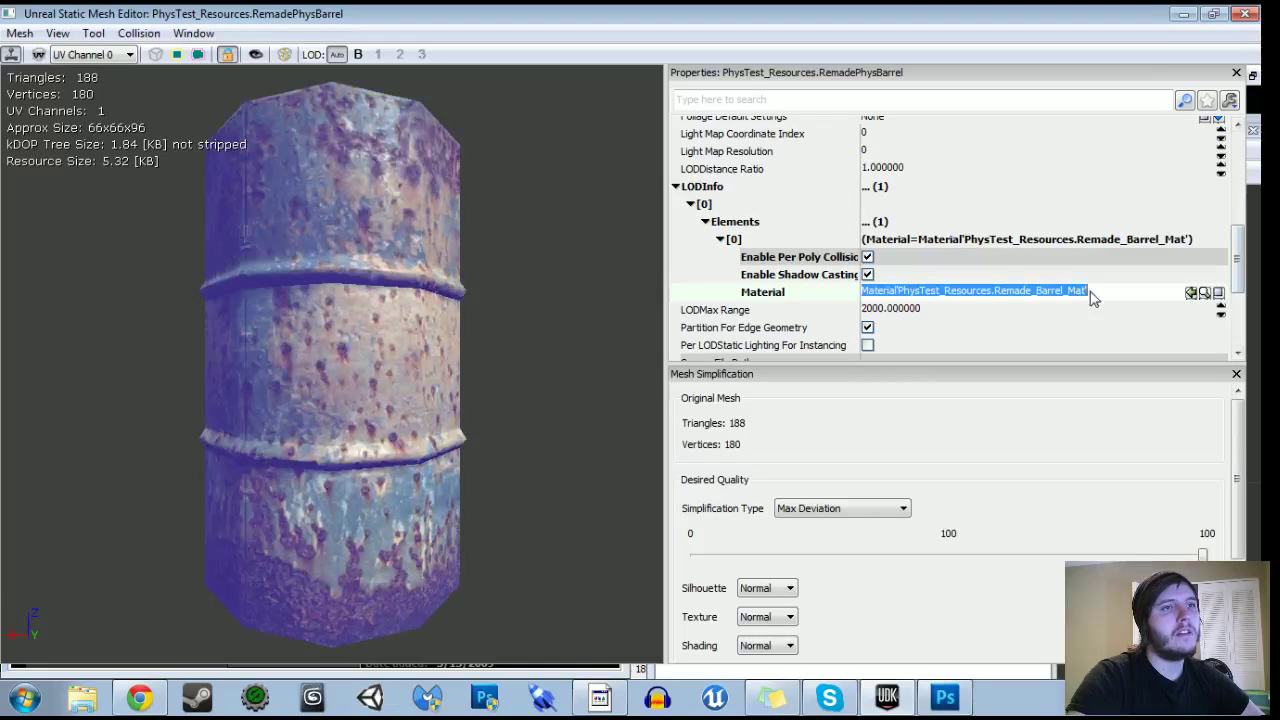
{"action": "left_click", "coordinate": [1205, 293]}
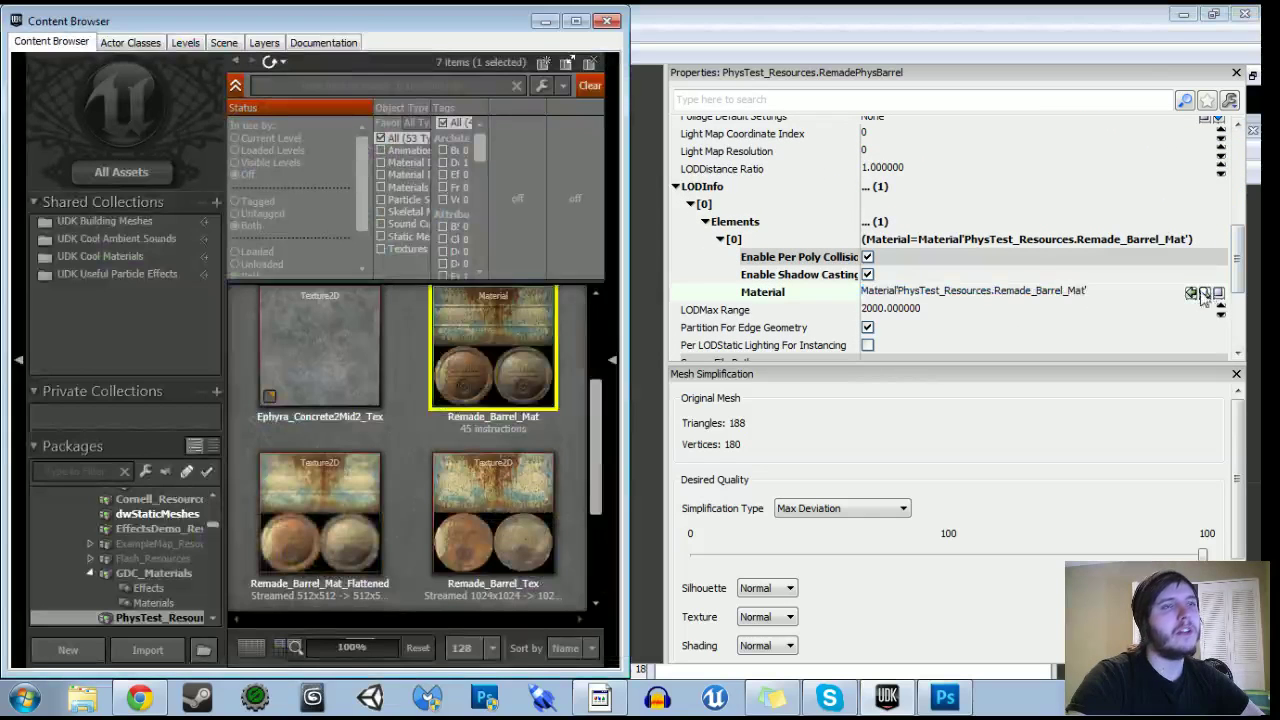
Open Remade_Barrel_Mat and locate the texture feeding its Diffuse and Specular inputs in the Content Browser.
{"action": "double_click", "coordinate": [524, 345]}
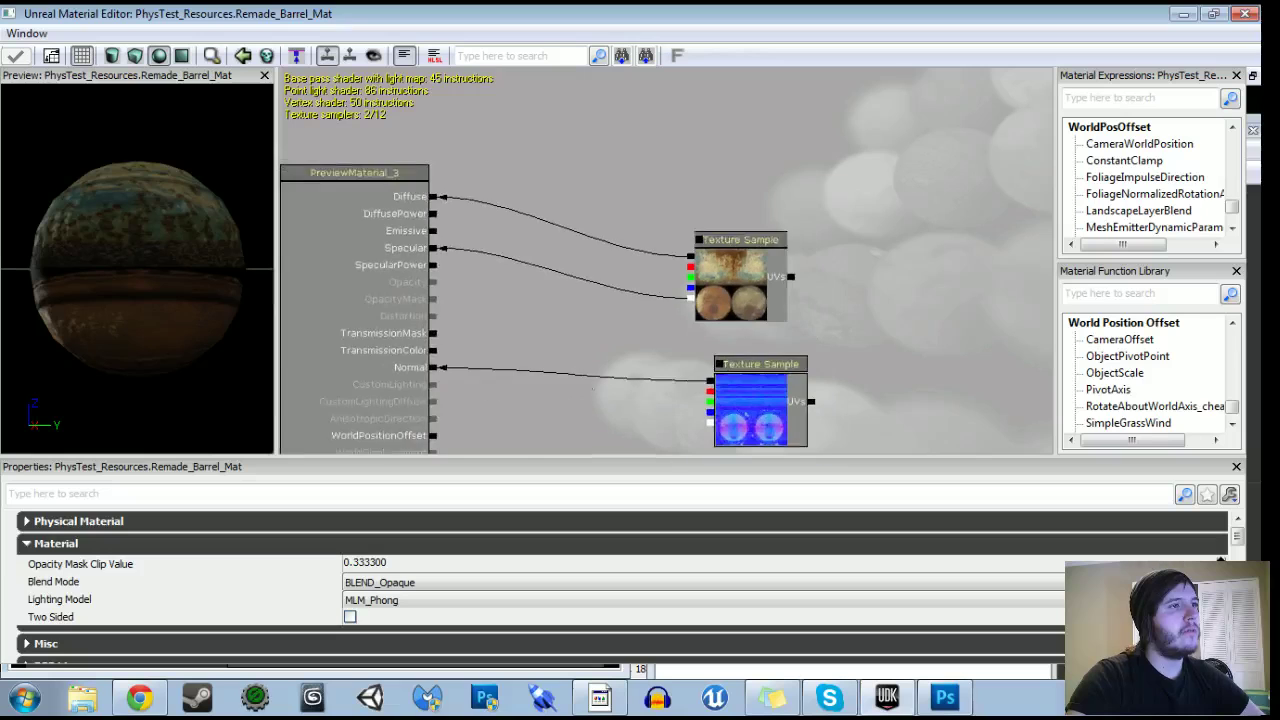
{"action": "left_click", "coordinate": [752, 290]}
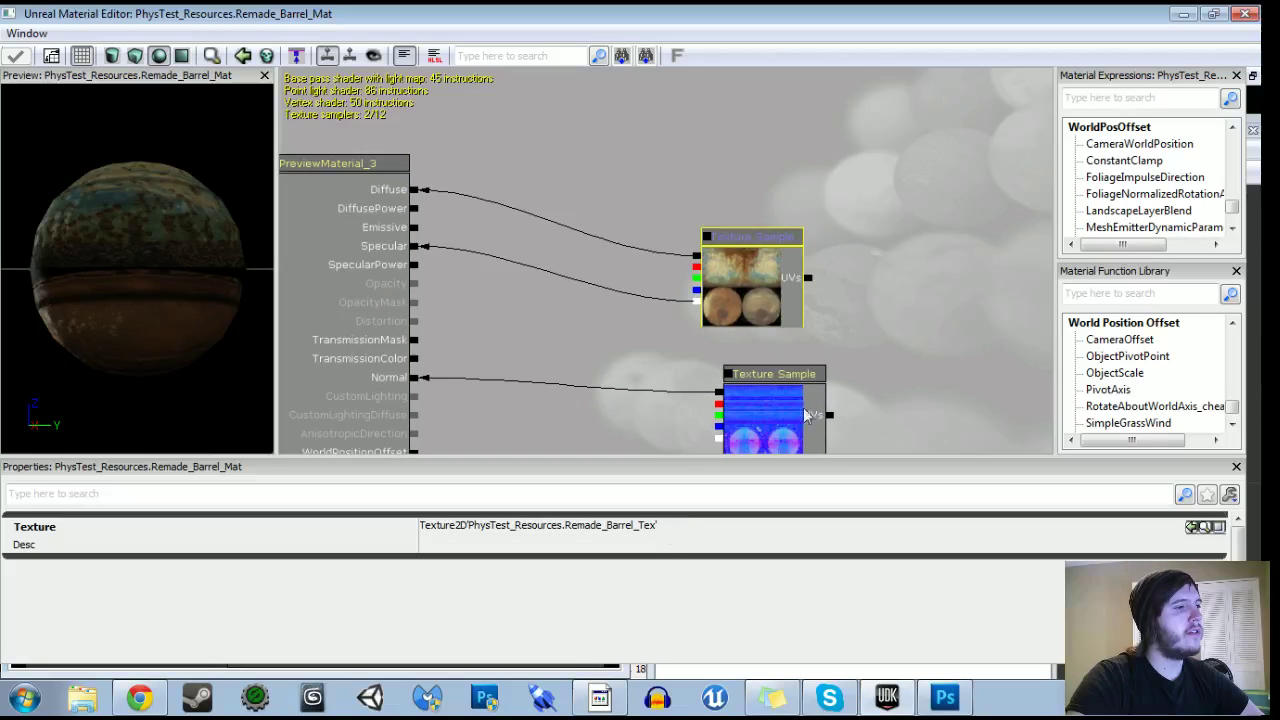
{"action": "left_click", "coordinate": [1202, 530]}
Put away the barrel's material and mesh editors and assign Remade_Barrel_Tex to the instance's Diffuse and Specular parameters.
{"action": "left_click", "coordinate": [1183, 14]}
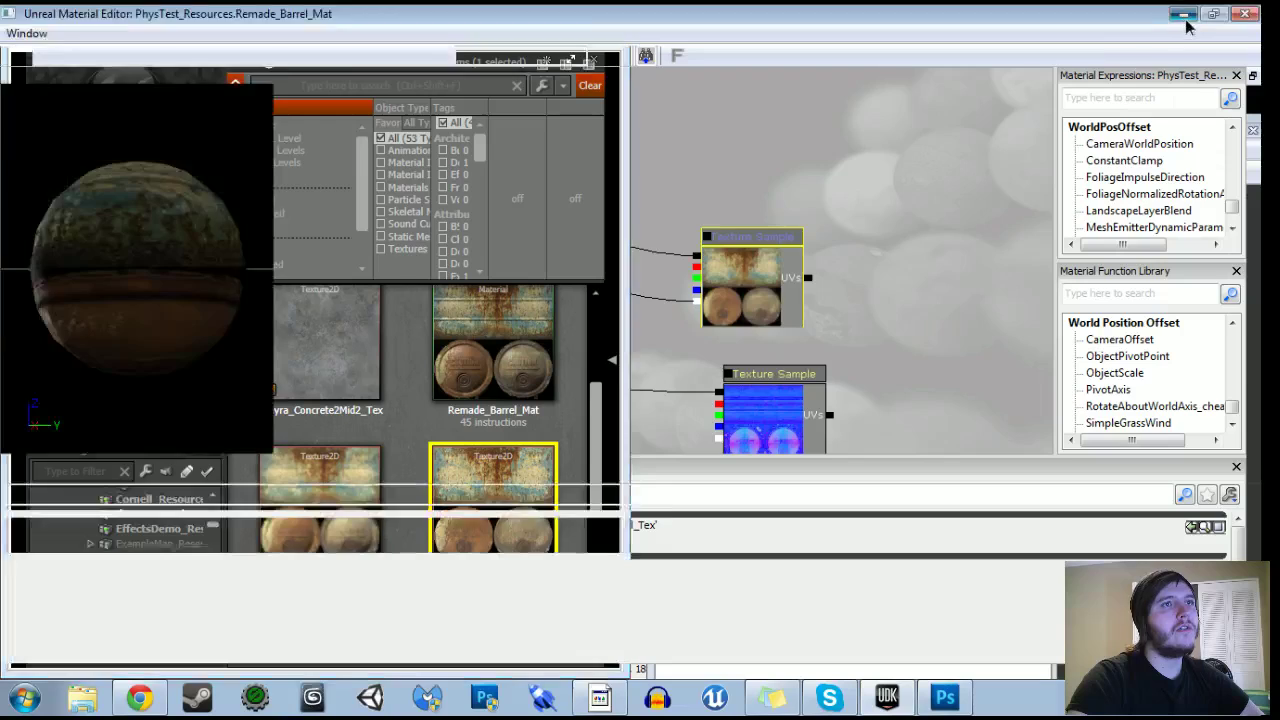
{"action": "left_click", "coordinate": [1244, 14]}
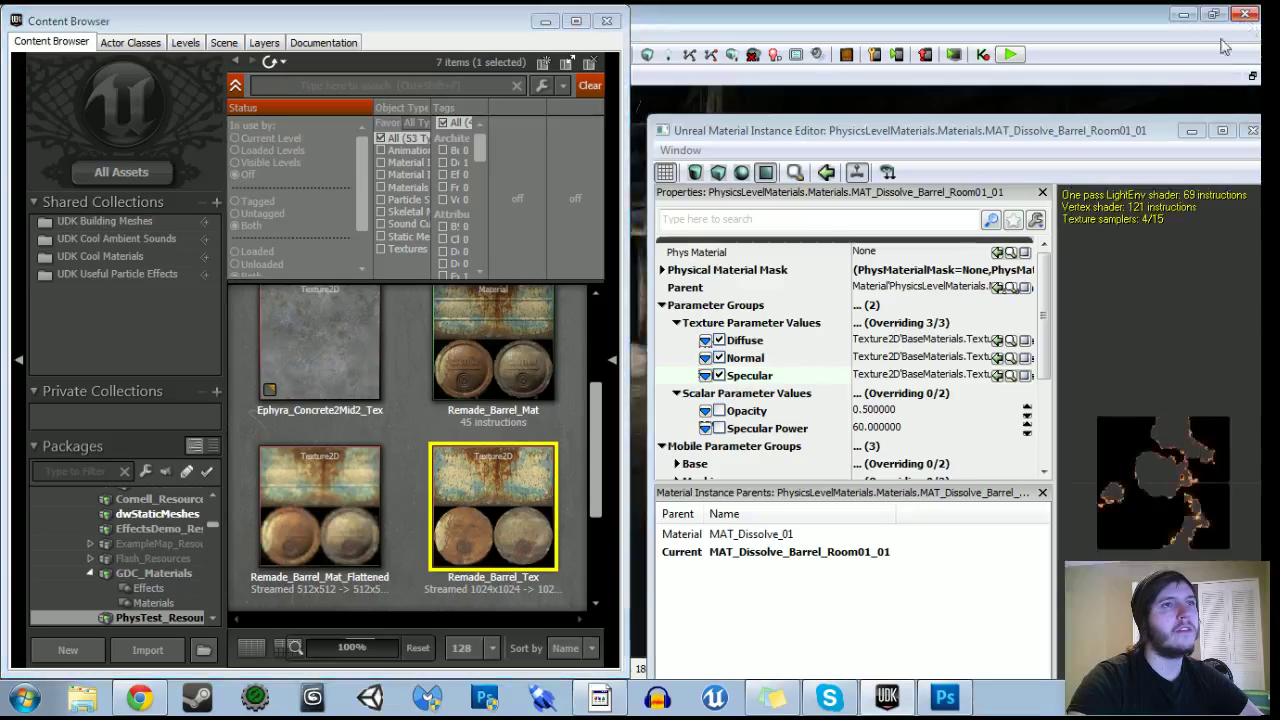
{"action": "left_click", "coordinate": [997, 340]}
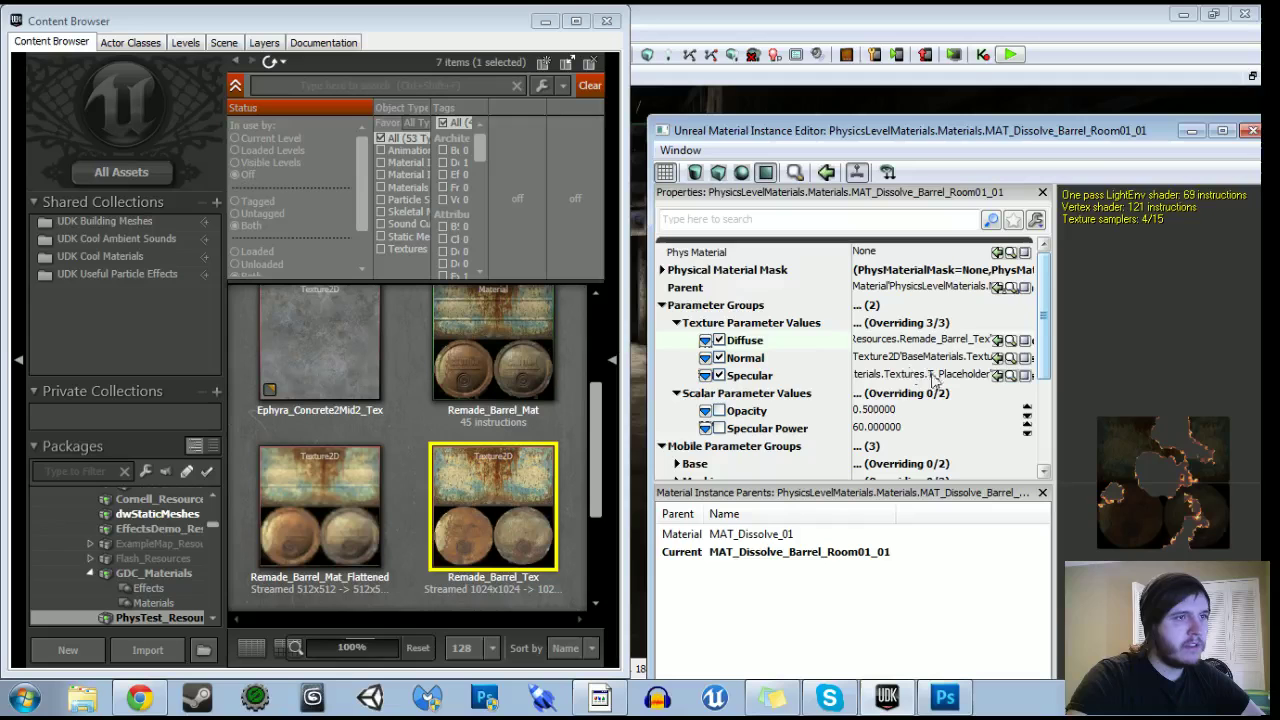
{"action": "left_click", "coordinate": [997, 375]}
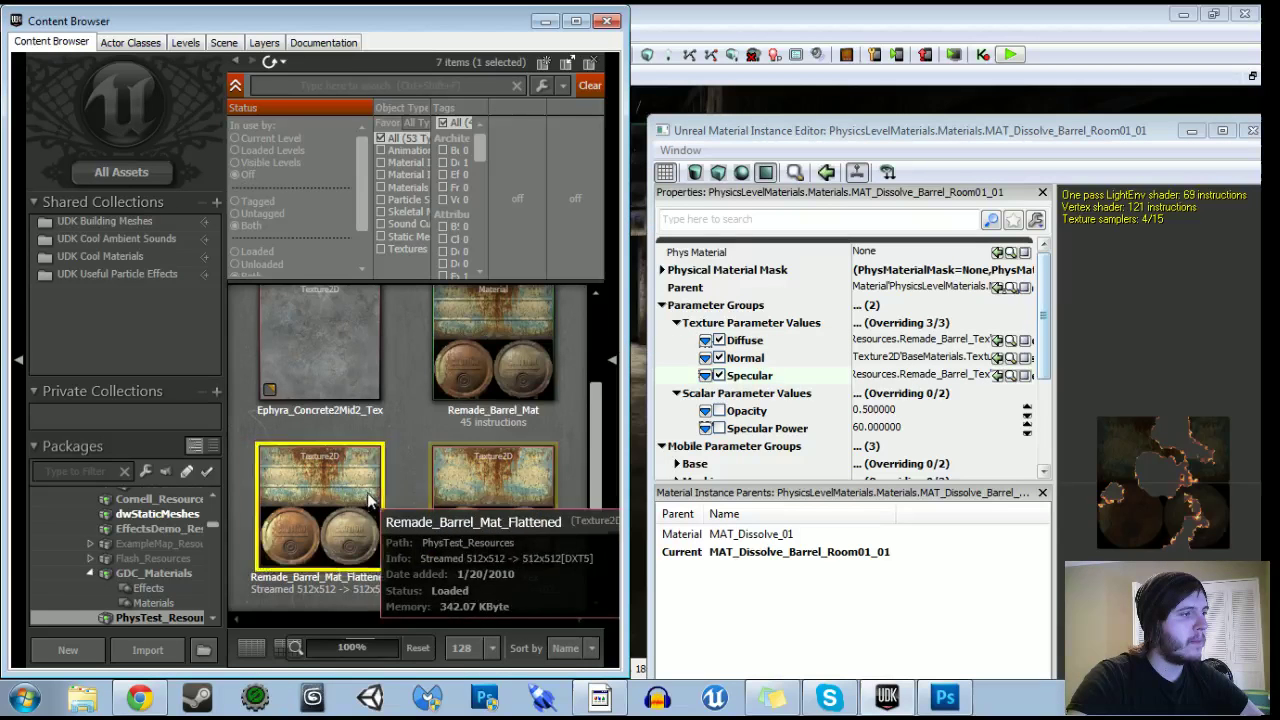
Reopen Remade_Barrel_Mat and locate its normal map texture, T_HU_Deco_SM_Barrel01_N, in the Content Browser.
{"action": "scroll", "coordinate": [391, 478], "scroll_direction": "up", "scroll_amount": 2}
{"action": "scroll", "coordinate": [406, 488], "scroll_direction": "down", "scroll_amount": 2}
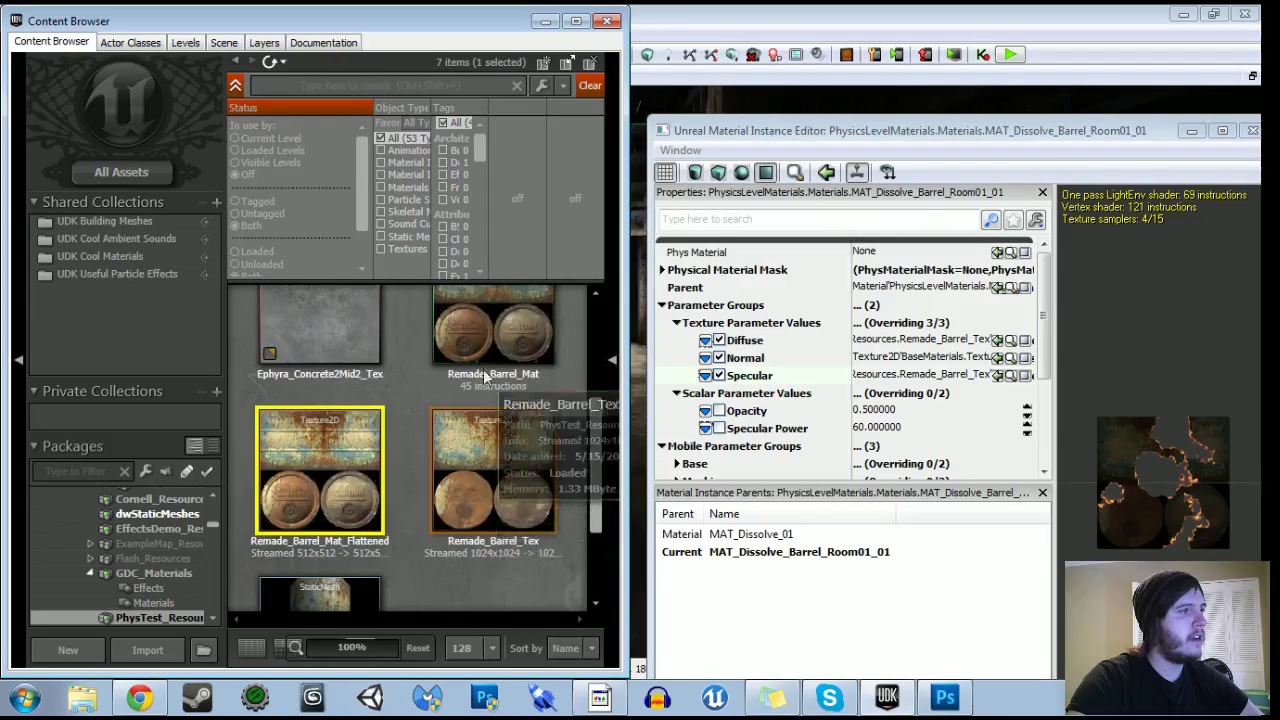
{"action": "double_click", "coordinate": [483, 351]}
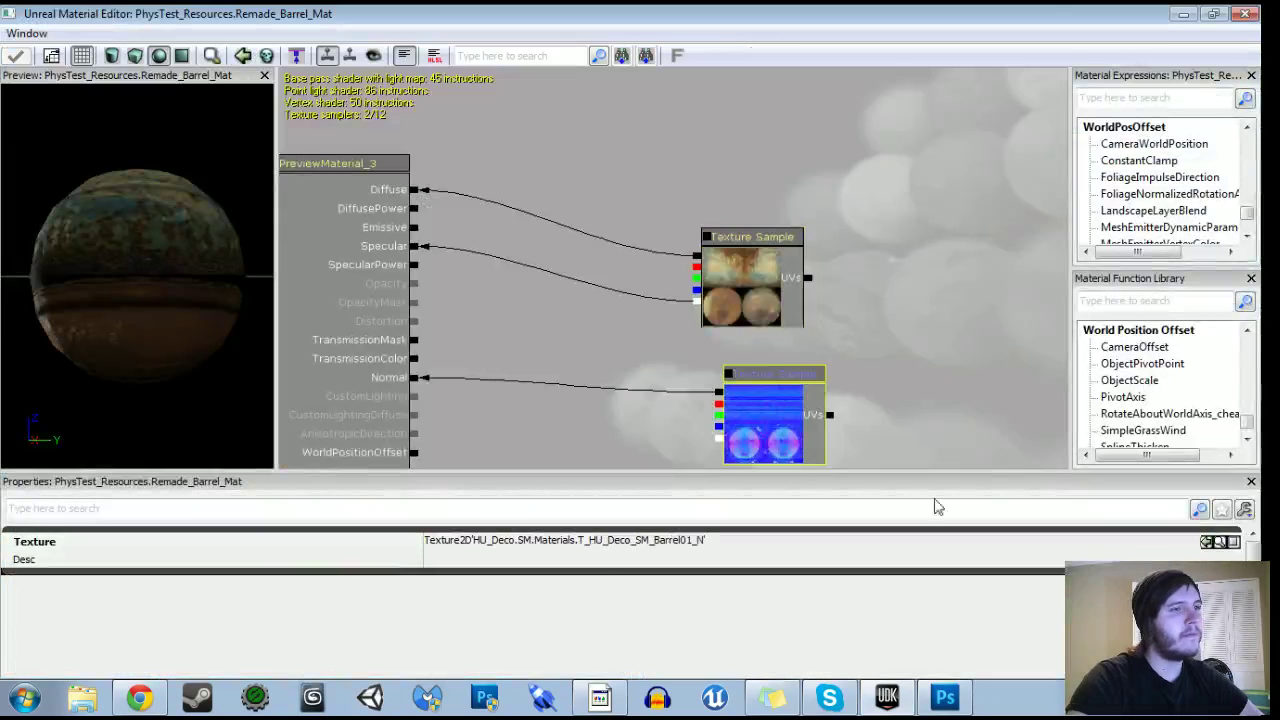
{"action": "left_click", "coordinate": [1219, 541]}
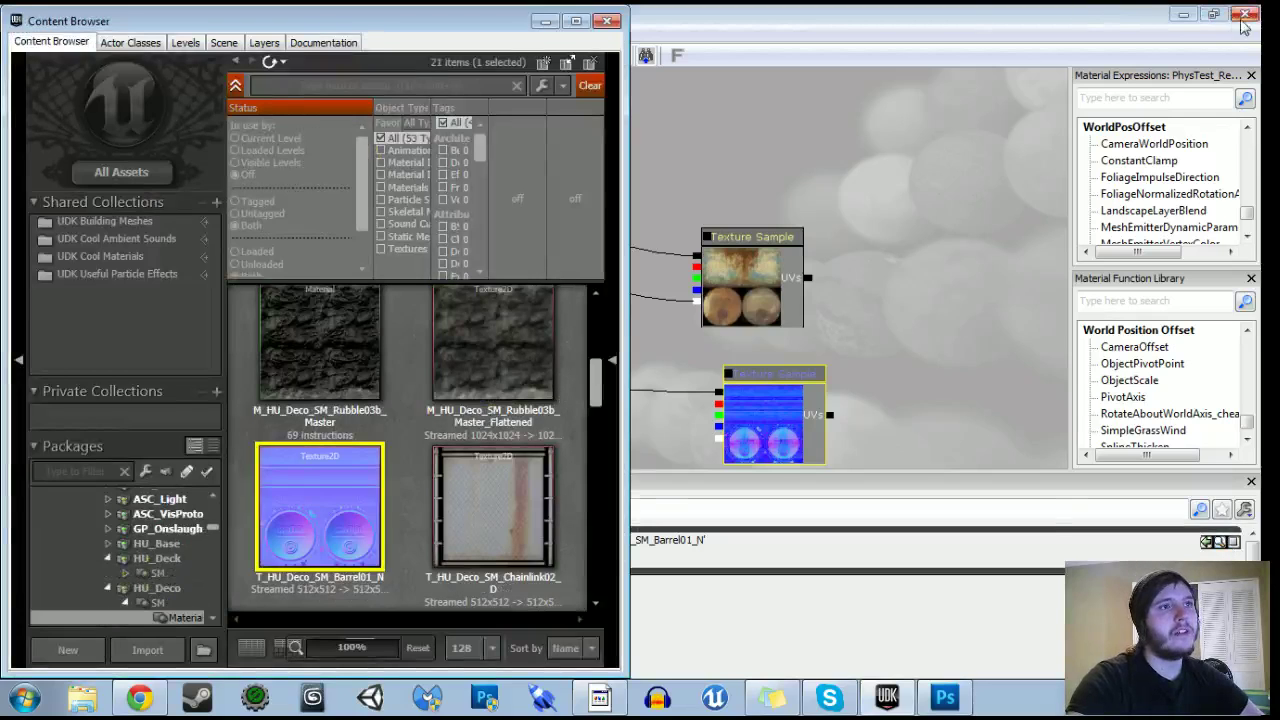
Close the barrel's material editor and assign T_HU_Deco_SM_Barrel01_N to the instance's Normal parameter.
{"action": "left_click", "coordinate": [1238, 18]}
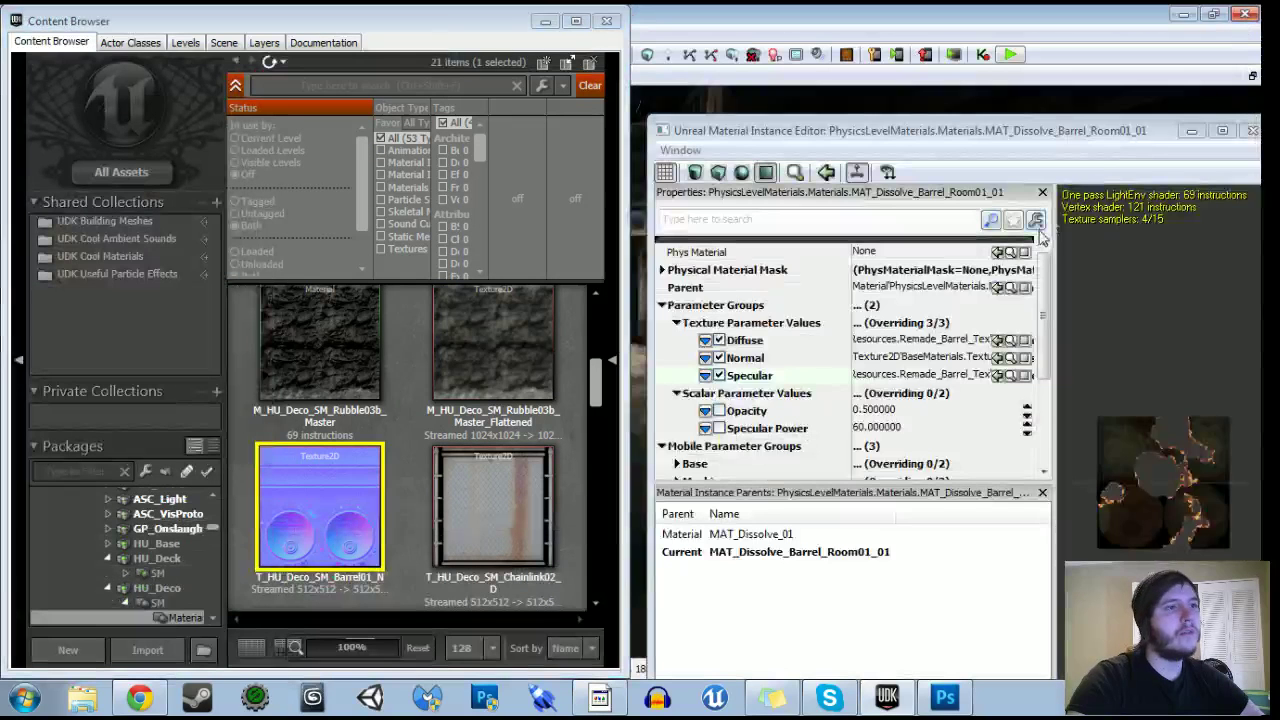
{"action": "left_click", "coordinate": [997, 357]}
{"action": "scroll", "coordinate": [1160, 470], "scroll_direction": "up", "scroll_amount": 3}
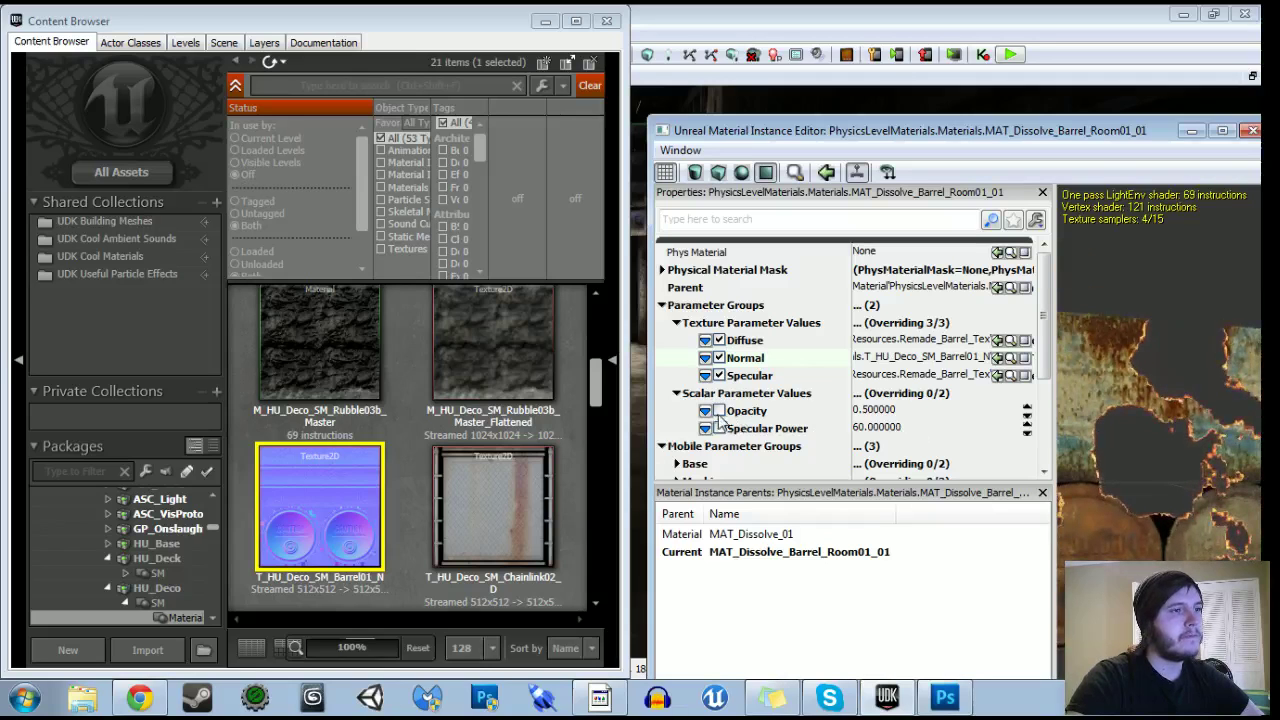
Enable the overrides for Opacity and Specular Power in the instance and set Opacity to 1.
{"action": "left_click", "coordinate": [718, 411]}
{"action": "left_click", "coordinate": [718, 428]}
{"action": "left_click", "coordinate": [874, 413]}
{"action": "type", "text": "1"}
{"action": "key", "text": "Return"}
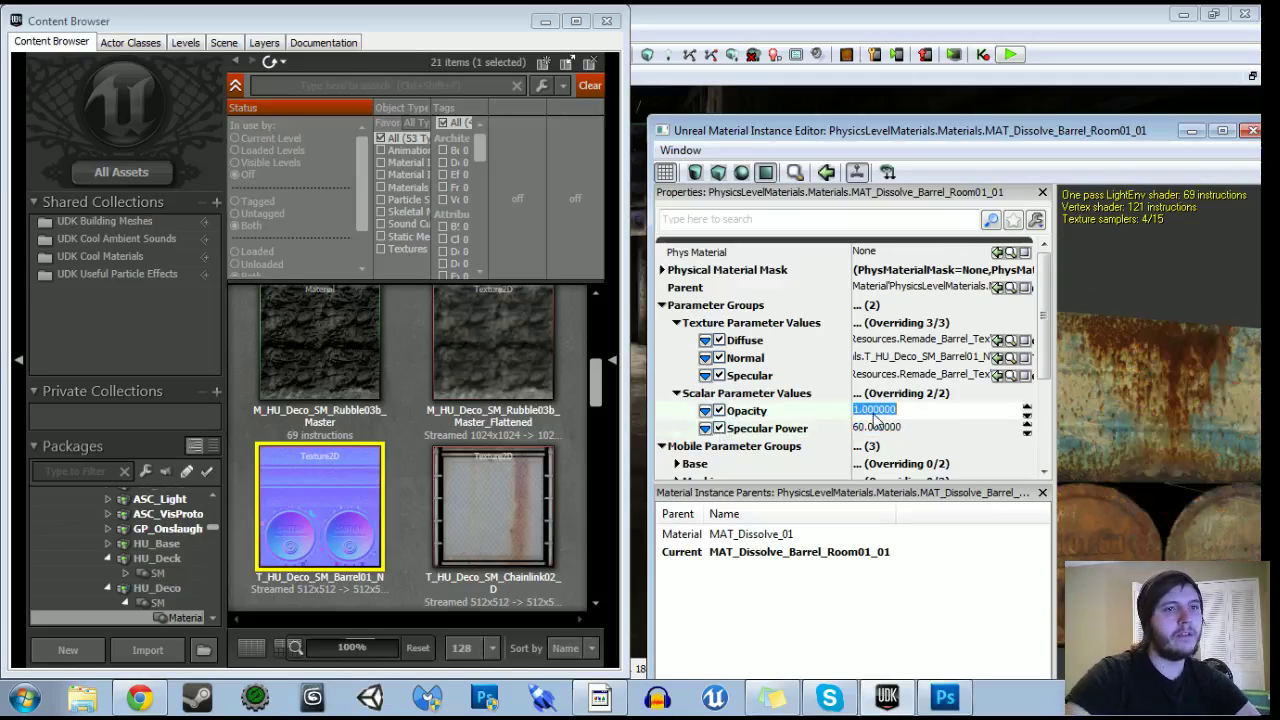
Maximize the material instance editor, try a Specular Power of 20 and set it to 30 while viewing the preview at an angle.
{"action": "mouse_move", "coordinate": [1075, 321]}
{"action": "left_mouse_down"}
{"action": "mouse_move", "coordinate": [1100, 330]}
{"action": "mouse_move", "coordinate": [1075, 321]}
{"action": "left_mouse_up"}
{"action": "left_click_drag", "start_coordinate": [980, 137], "coordinate": [619, 28]}
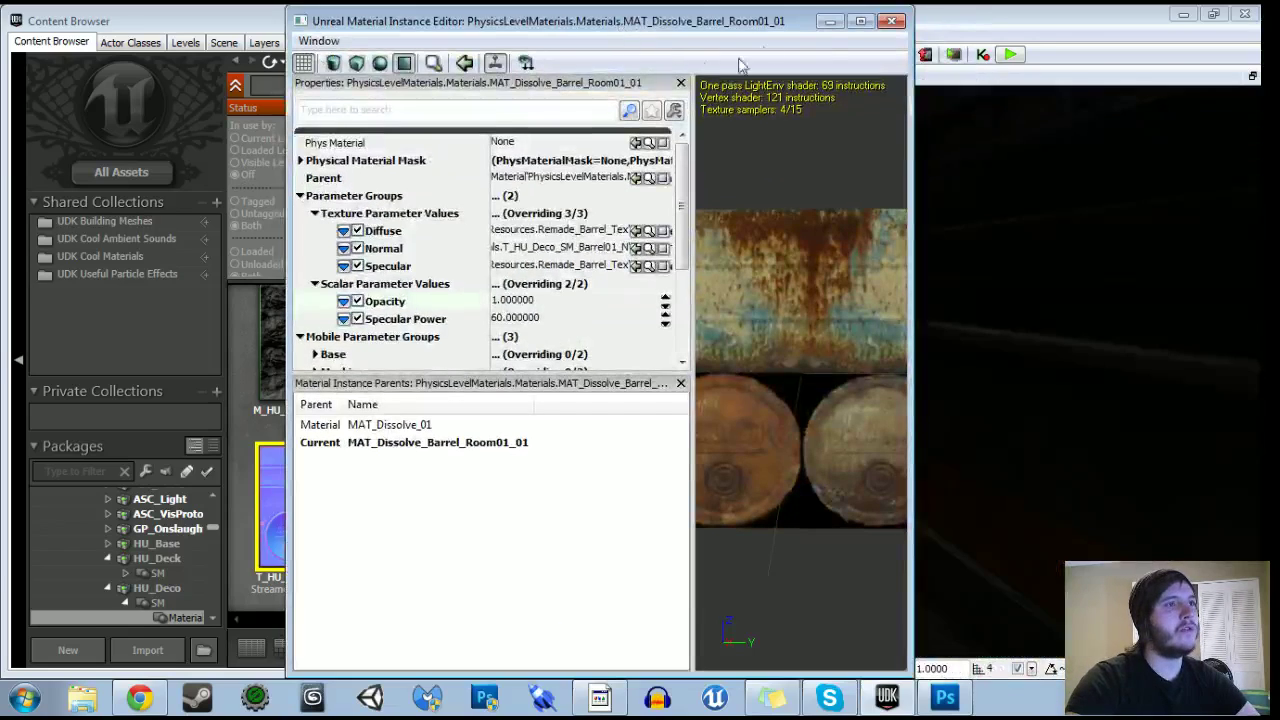
{"action": "left_click", "coordinate": [860, 21]}
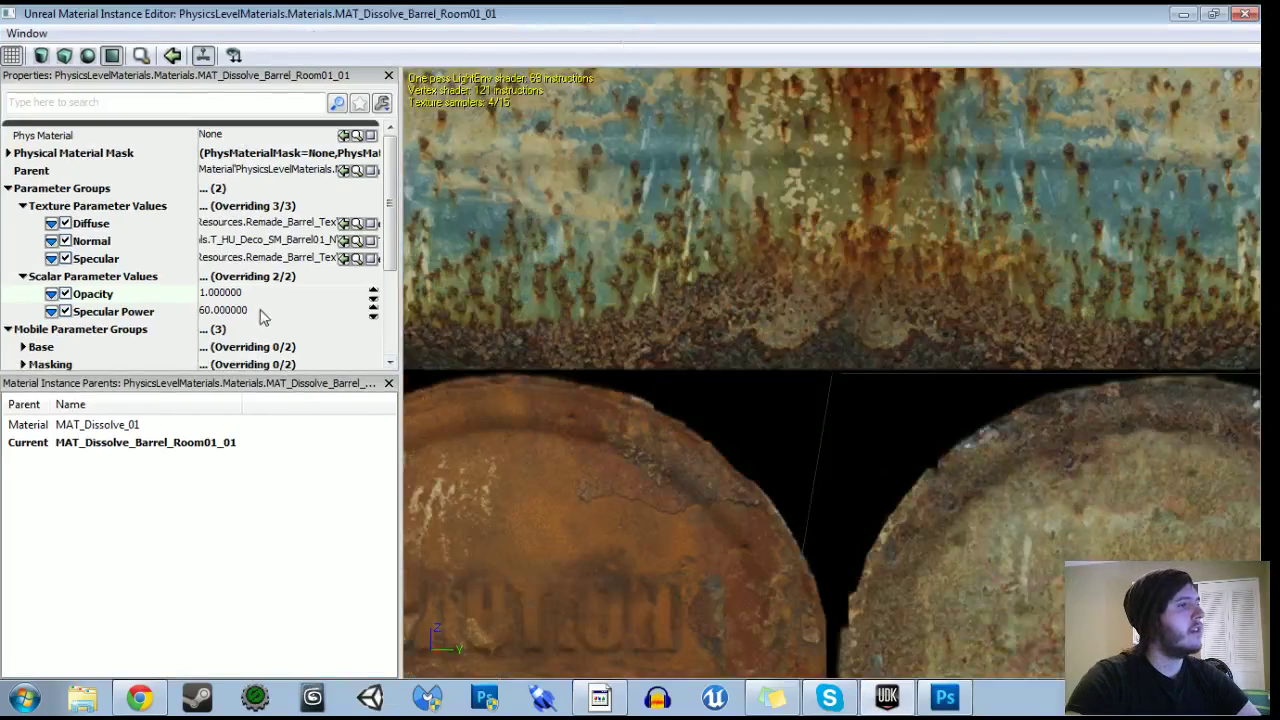
{"action": "left_click_drag", "start_coordinate": [760, 330], "coordinate": [765, 410]}
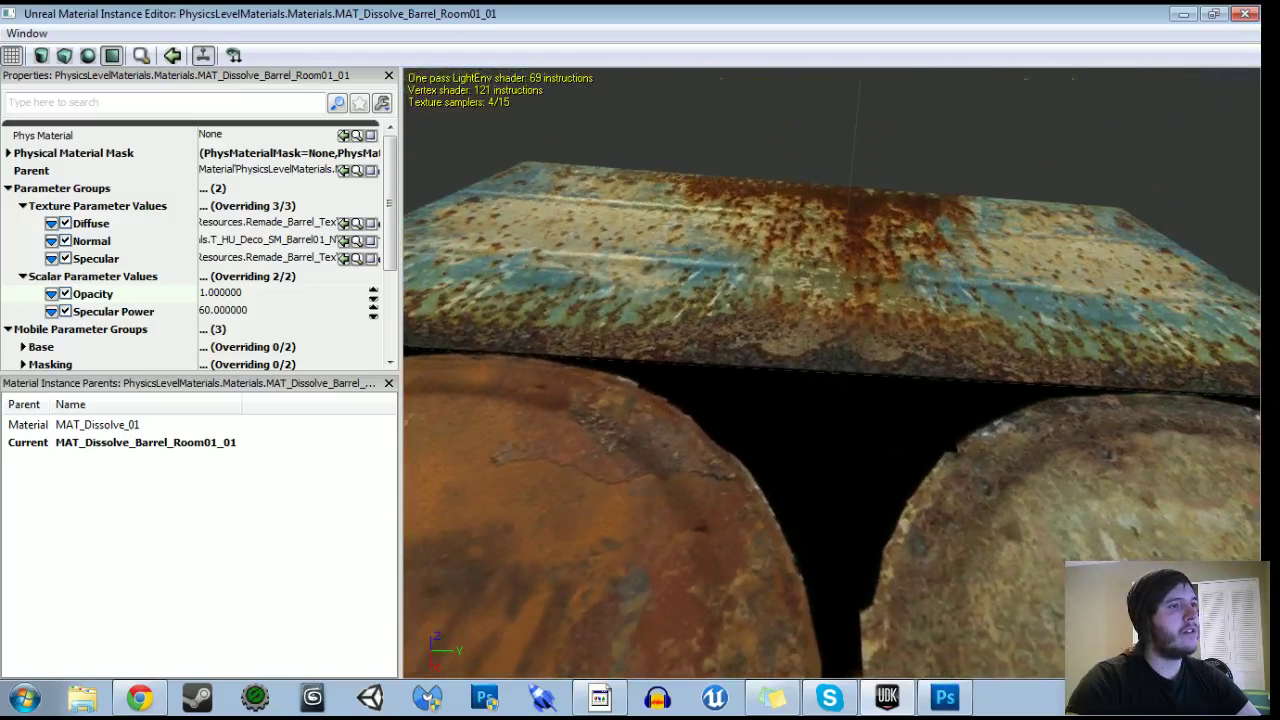
{"action": "left_click", "coordinate": [238, 312]}
{"action": "type", "text": "20"}
{"action": "key", "text": "Return"}
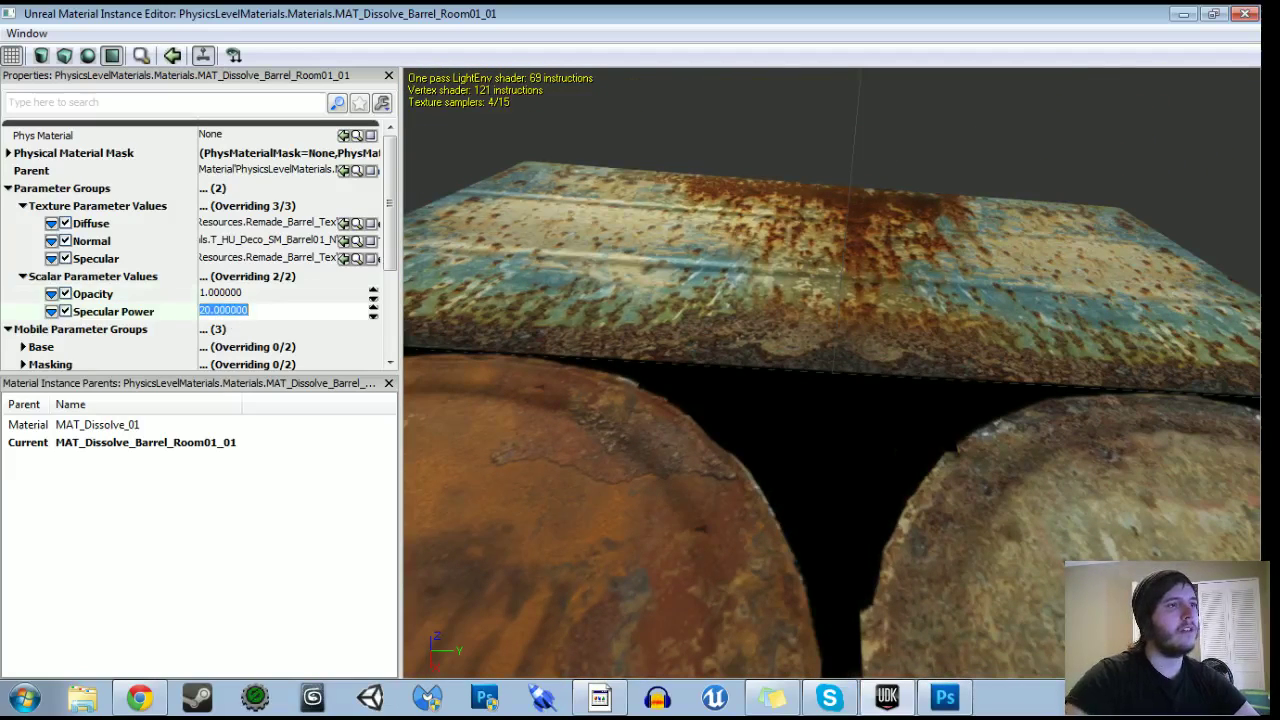
{"action": "type", "text": "30"}
{"action": "key", "text": "Return"}
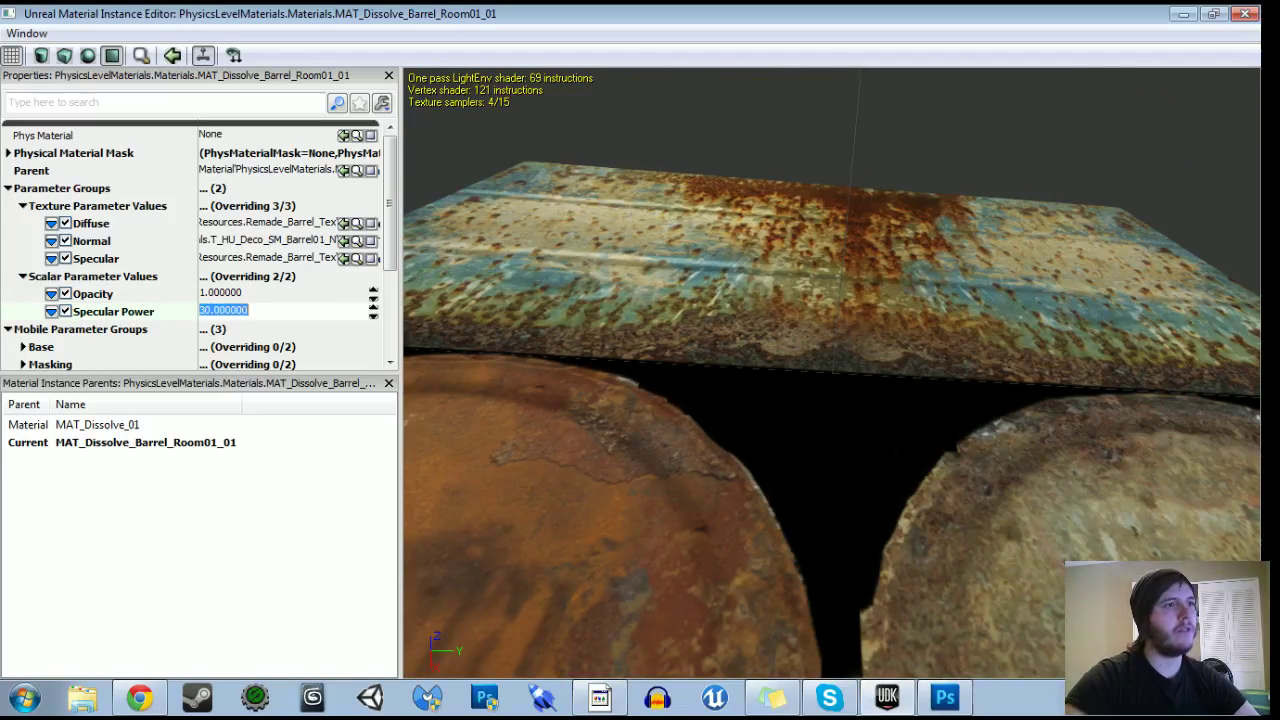
Close the instance editor, search the Physics Level Environment packages for "disso" and open MAT_Dissolve_01.
{"action": "left_click_drag", "start_coordinate": [597, 247], "coordinate": [610, 270]}
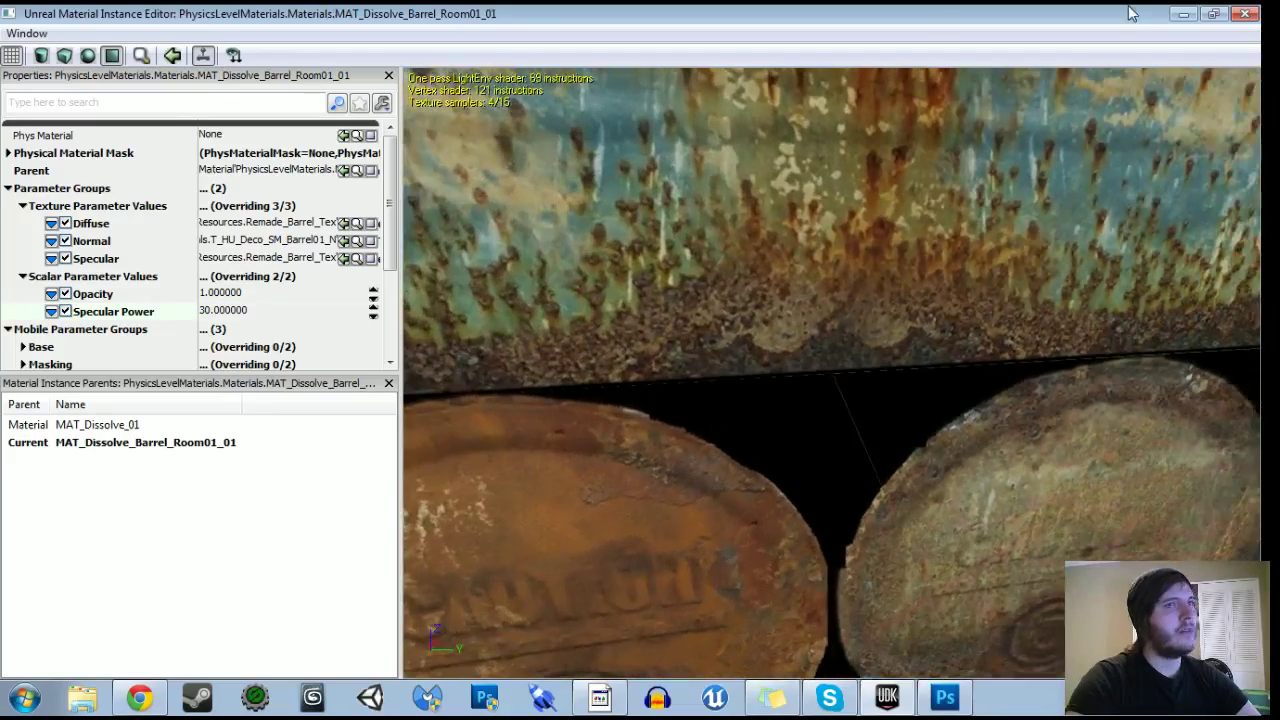
{"action": "left_click", "coordinate": [1246, 15]}
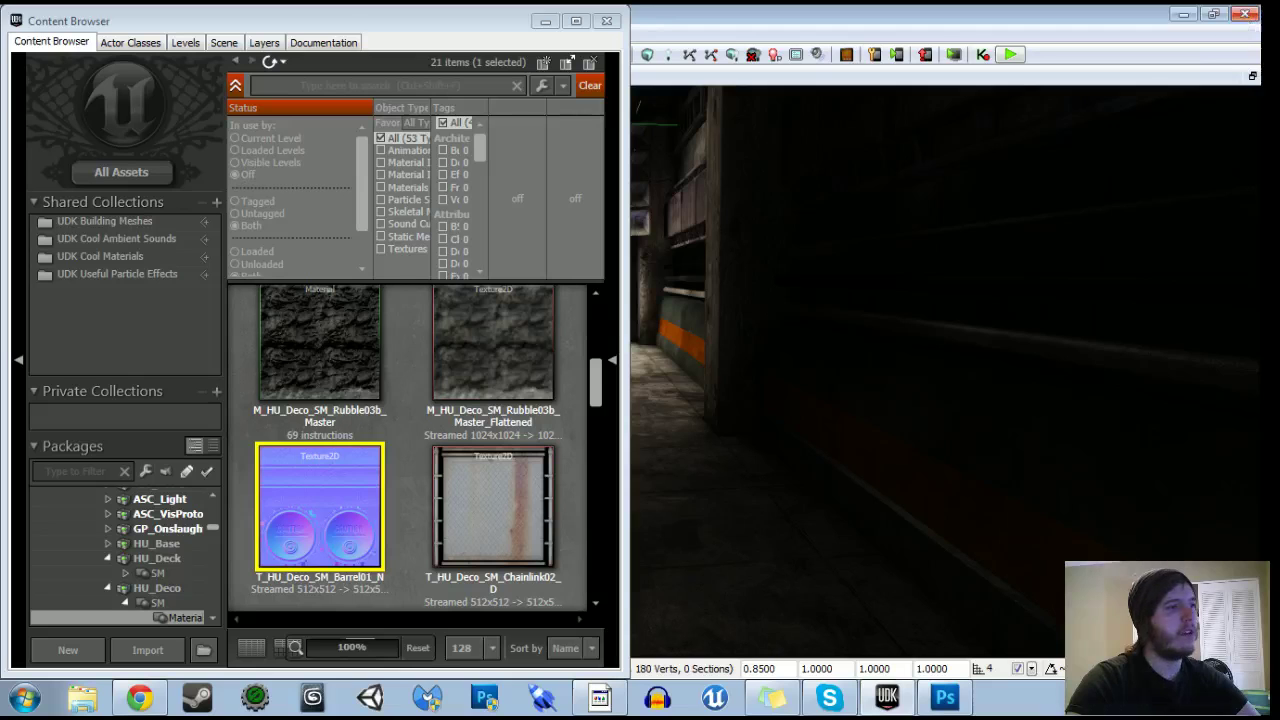
{"action": "left_click", "coordinate": [605, 22]}
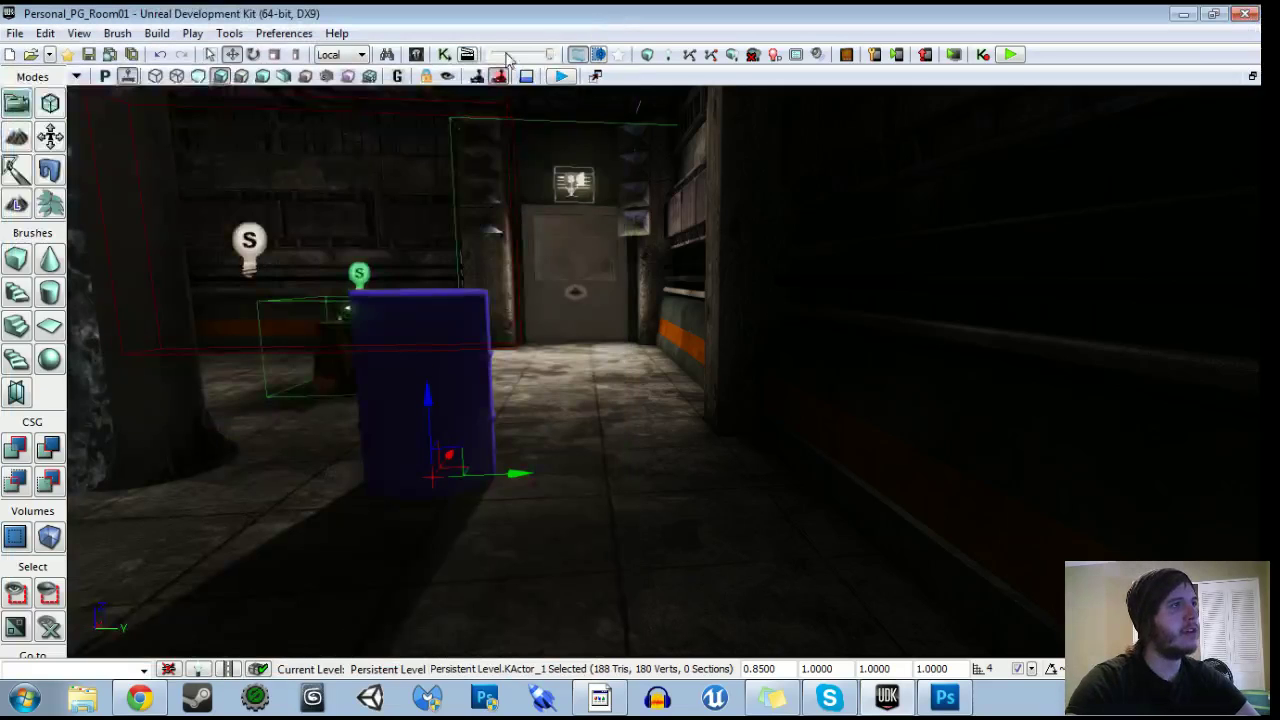
{"action": "left_click", "coordinate": [417, 56]}
{"action": "scroll", "coordinate": [215, 510], "scroll_direction": "up", "scroll_amount": 10}
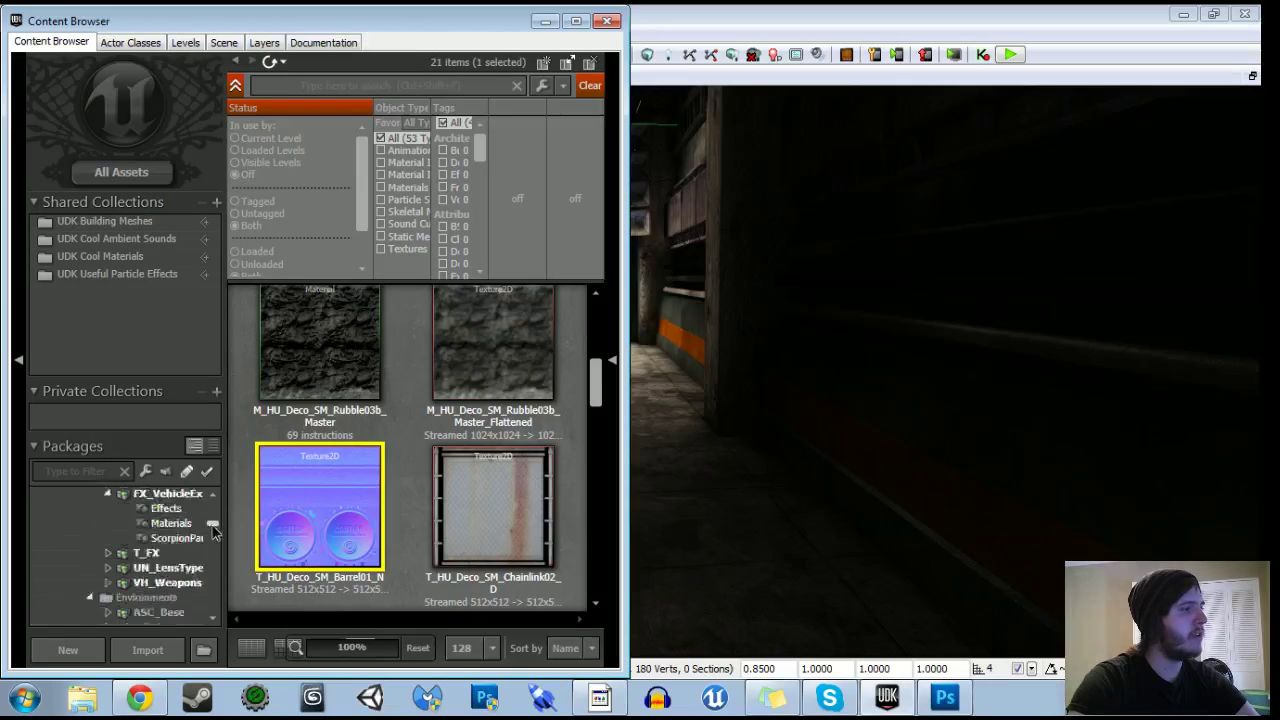
{"action": "left_click", "coordinate": [137, 613]}
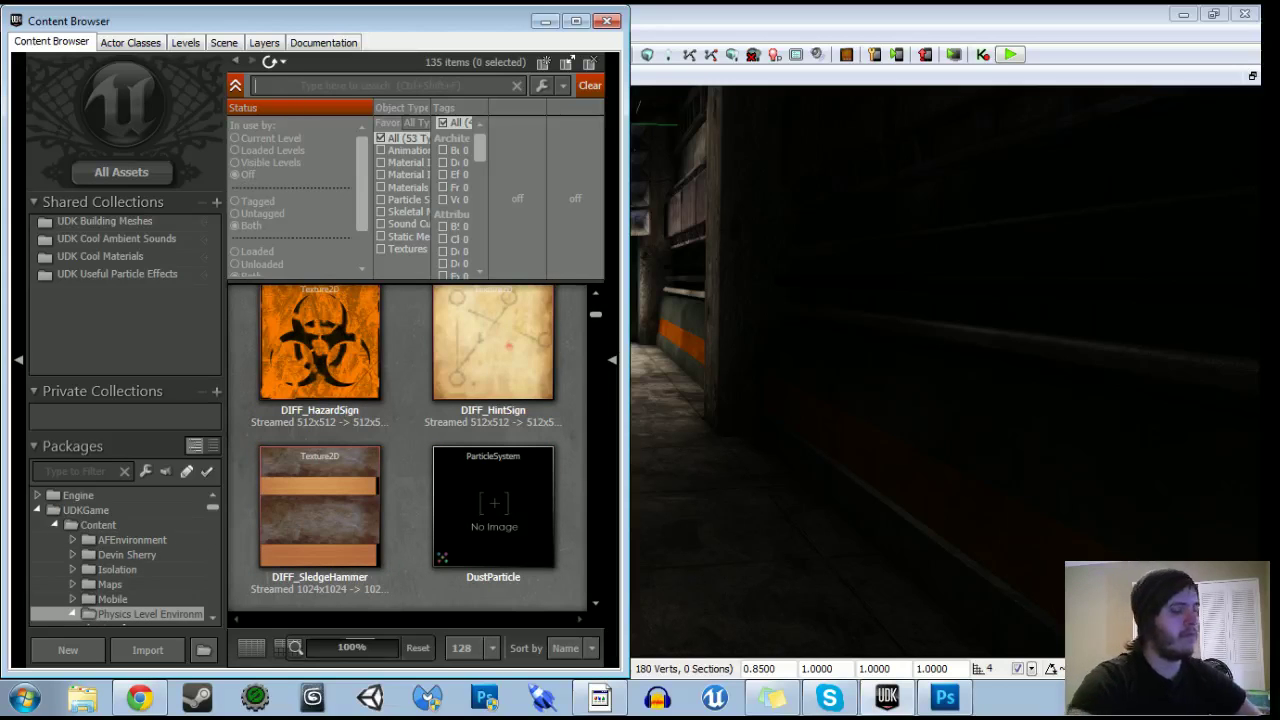
{"action": "type", "text": "disso"}
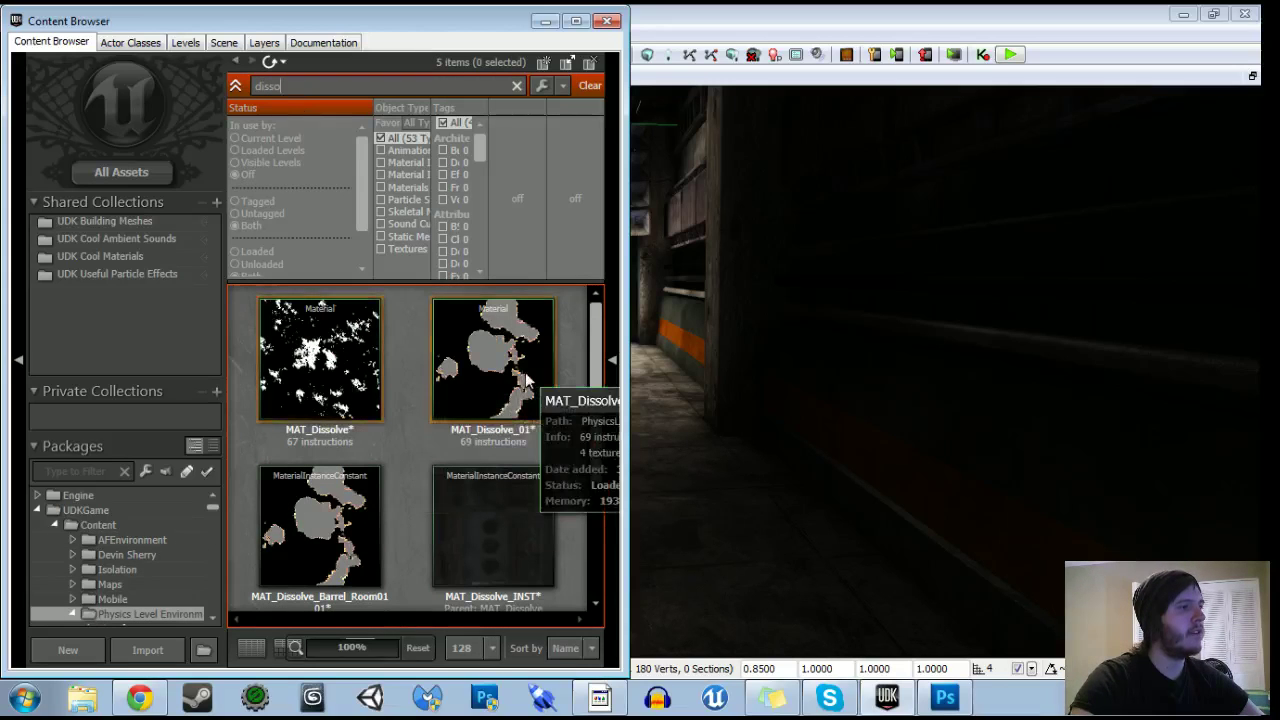
{"action": "left_click", "coordinate": [525, 378]}
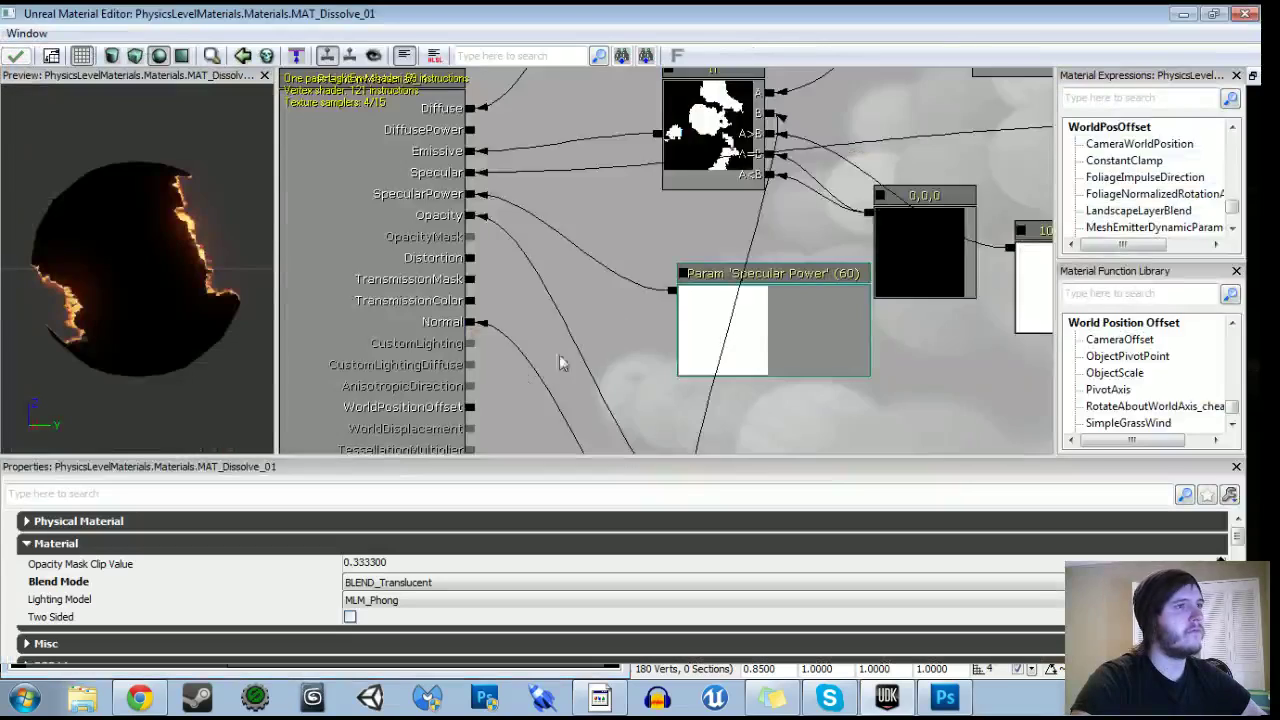
Duplicate the Opacity scalar parameter in MAT_Dissolve_01 and place the copy beneath the Specular texture parameter.
{"action": "scroll", "coordinate": [850, 302], "scroll_direction": "down", "scroll_amount": 4}
{"action": "left_click_drag", "start_coordinate": [1048, 243], "coordinate": [763, 350]}
{"action": "left_click_drag", "start_coordinate": [719, 270], "coordinate": [788, 209], "text": "ctrl"}
{"action": "left_click", "coordinate": [779, 314]}
{"action": "left_click_drag", "start_coordinate": [758, 317], "coordinate": [760, 86]}
{"action": "left_click_drag", "start_coordinate": [570, 384], "coordinate": [366, 272]}
{"action": "left_click_drag", "start_coordinate": [631, 355], "coordinate": [380, 363]}
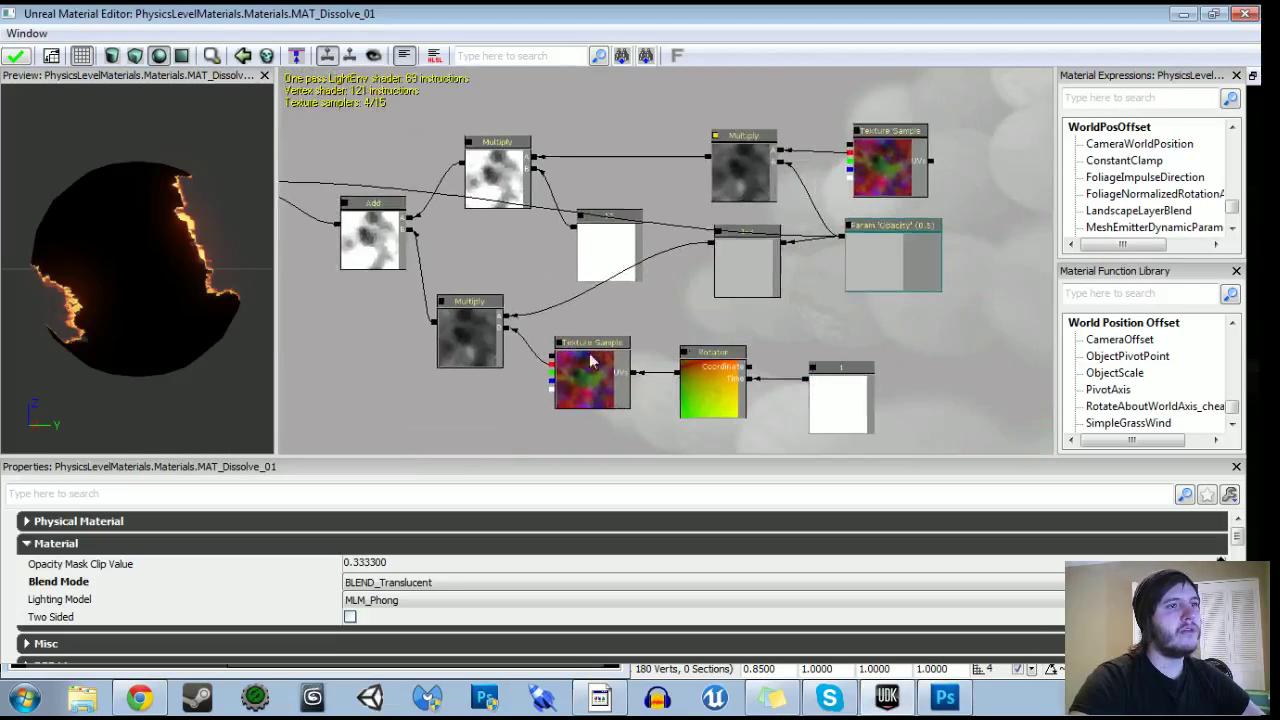
{"action": "left_click", "coordinate": [876, 278]}
{"action": "key", "text": "ctrl+w"}
{"action": "left_click_drag", "start_coordinate": [940, 275], "coordinate": [374, 100], "text": "ctrl"}
{"action": "left_click_drag", "start_coordinate": [415, 198], "coordinate": [664, 286]}
{"action": "left_click_drag", "start_coordinate": [588, 190], "coordinate": [563, 240]}
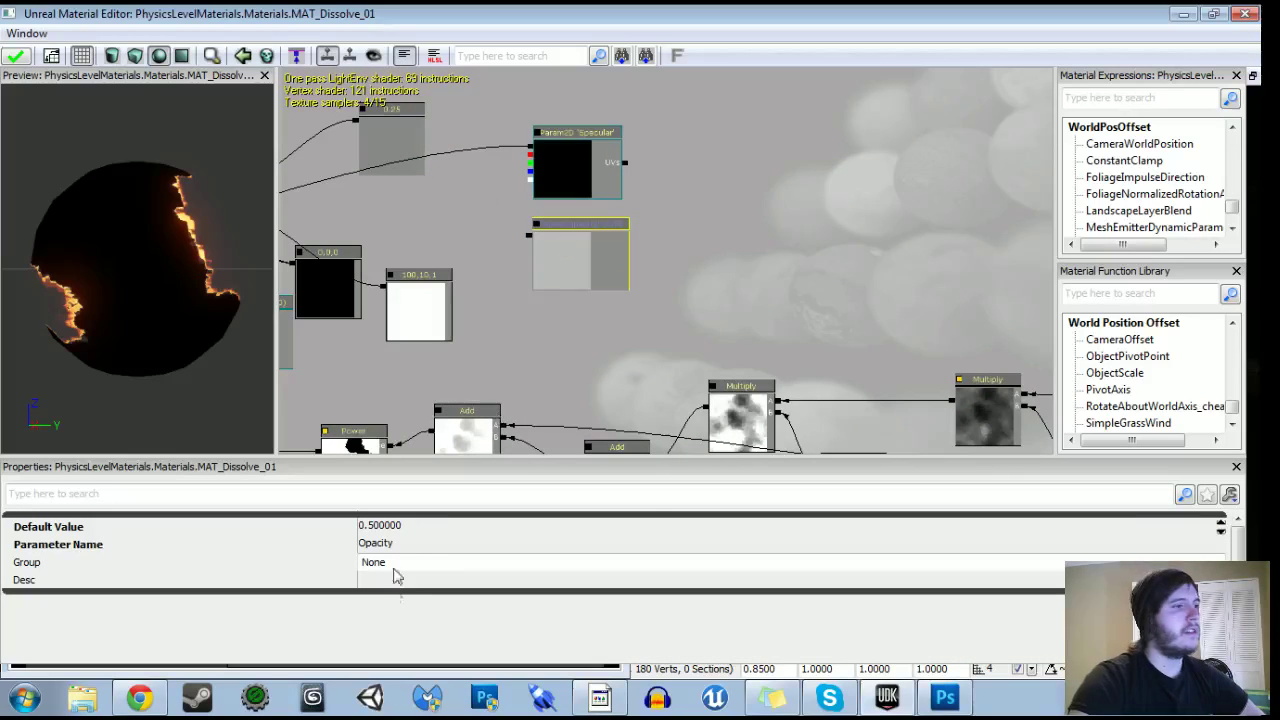
Set the duplicated parameter's default value to 1 and rename it Specular Intensity.
{"action": "left_click", "coordinate": [405, 533]}
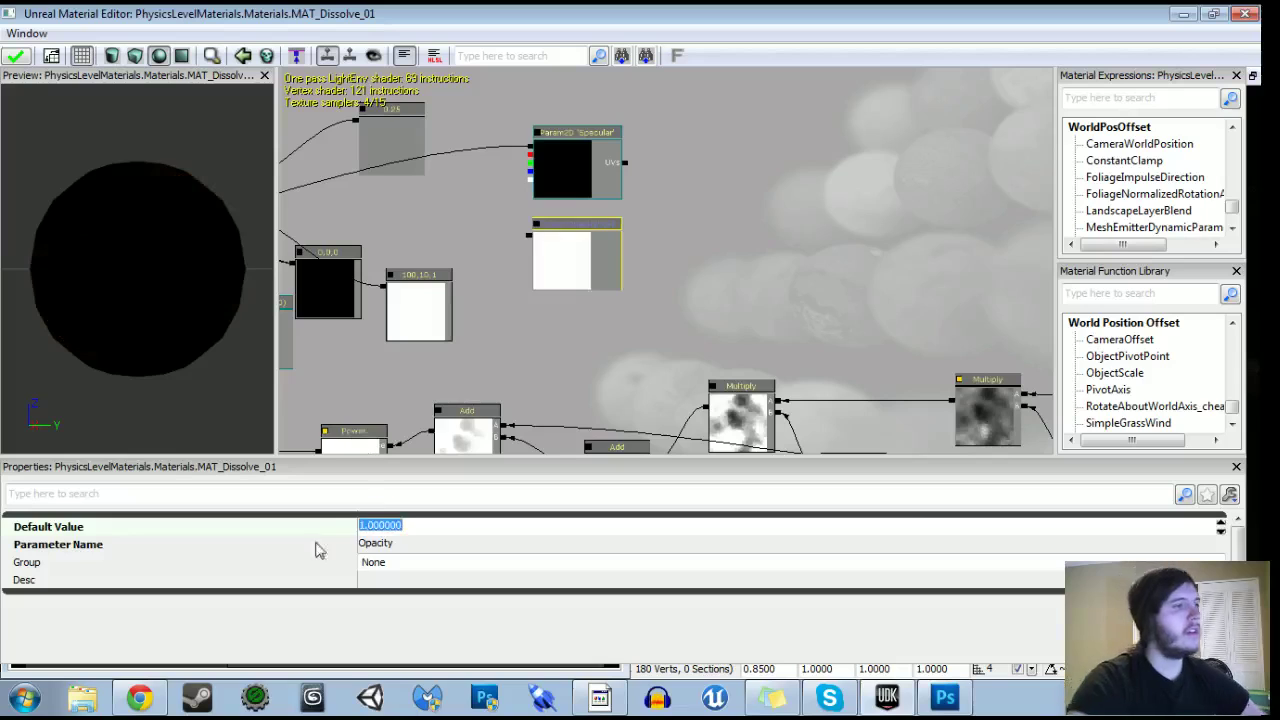
{"action": "left_click", "coordinate": [379, 548]}
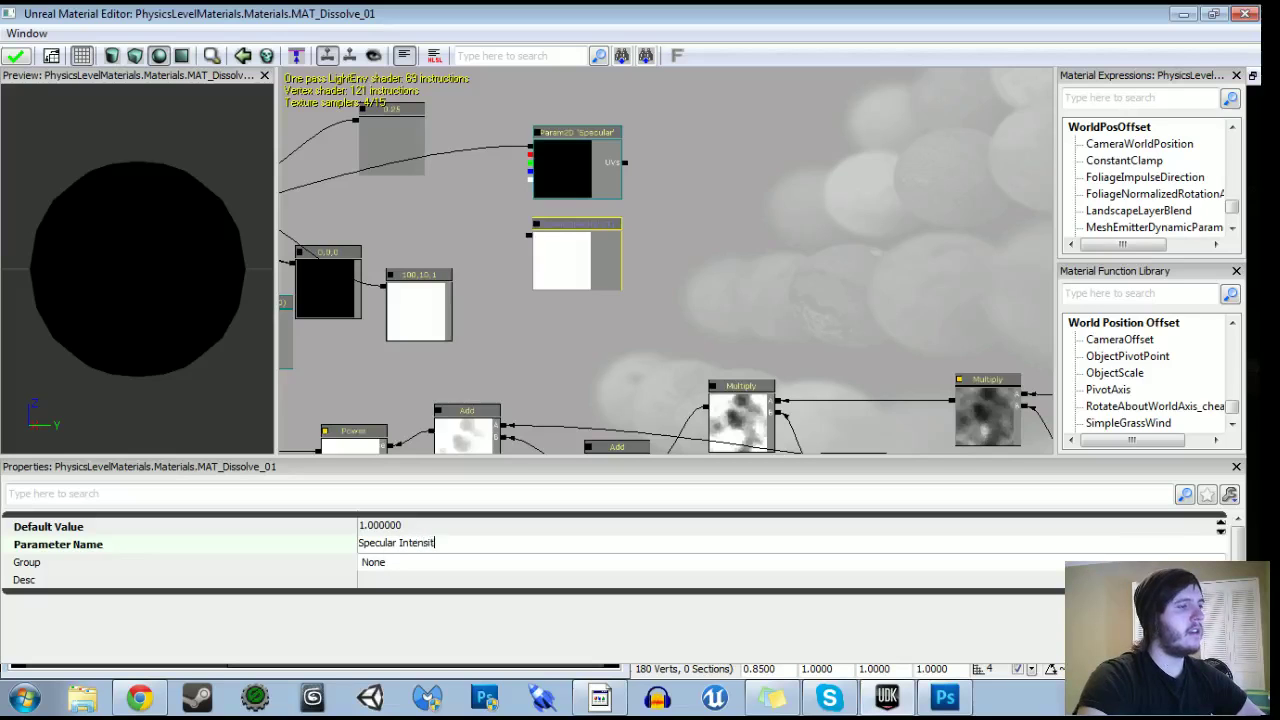
{"action": "key", "text": "Return"}
Set the original Opacity parameter's default value to 0.5.
{"action": "left_click_drag", "start_coordinate": [817, 295], "coordinate": [527, 192]}
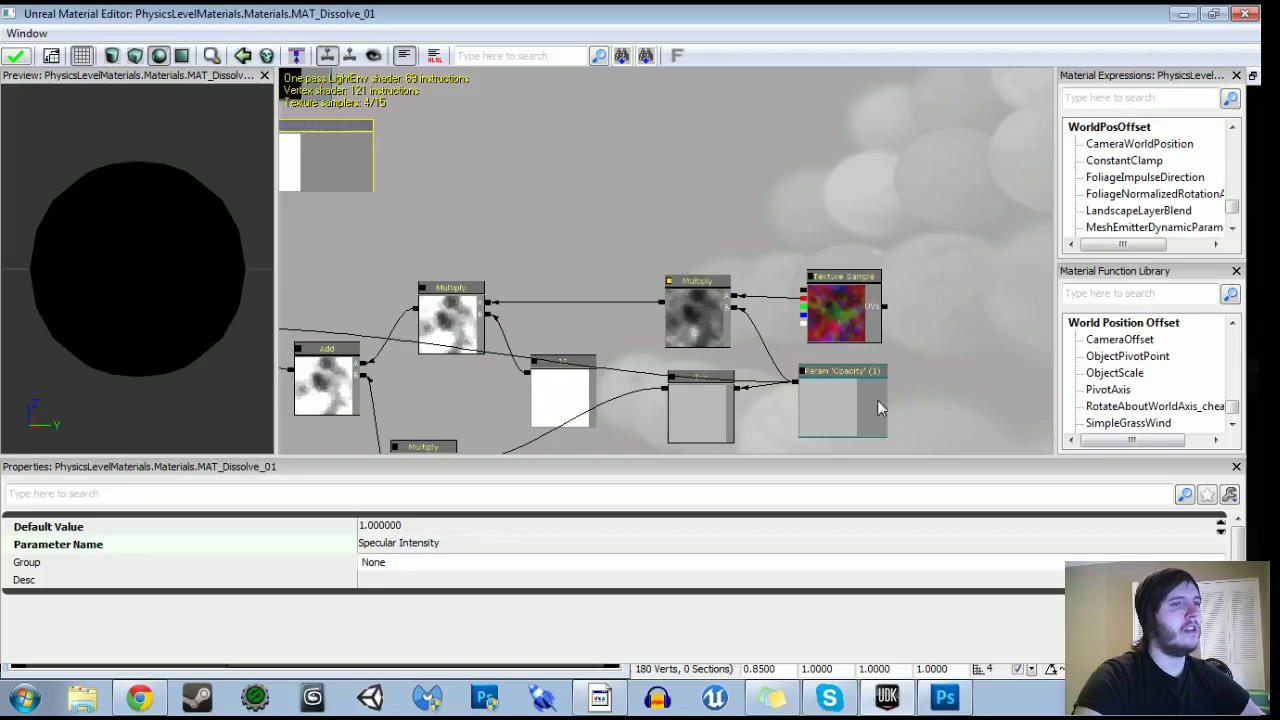
{"action": "left_click", "coordinate": [872, 406]}
{"action": "left_click", "coordinate": [475, 530]}
{"action": "type", "text": "0.5"}
{"action": "key", "text": "Return"}
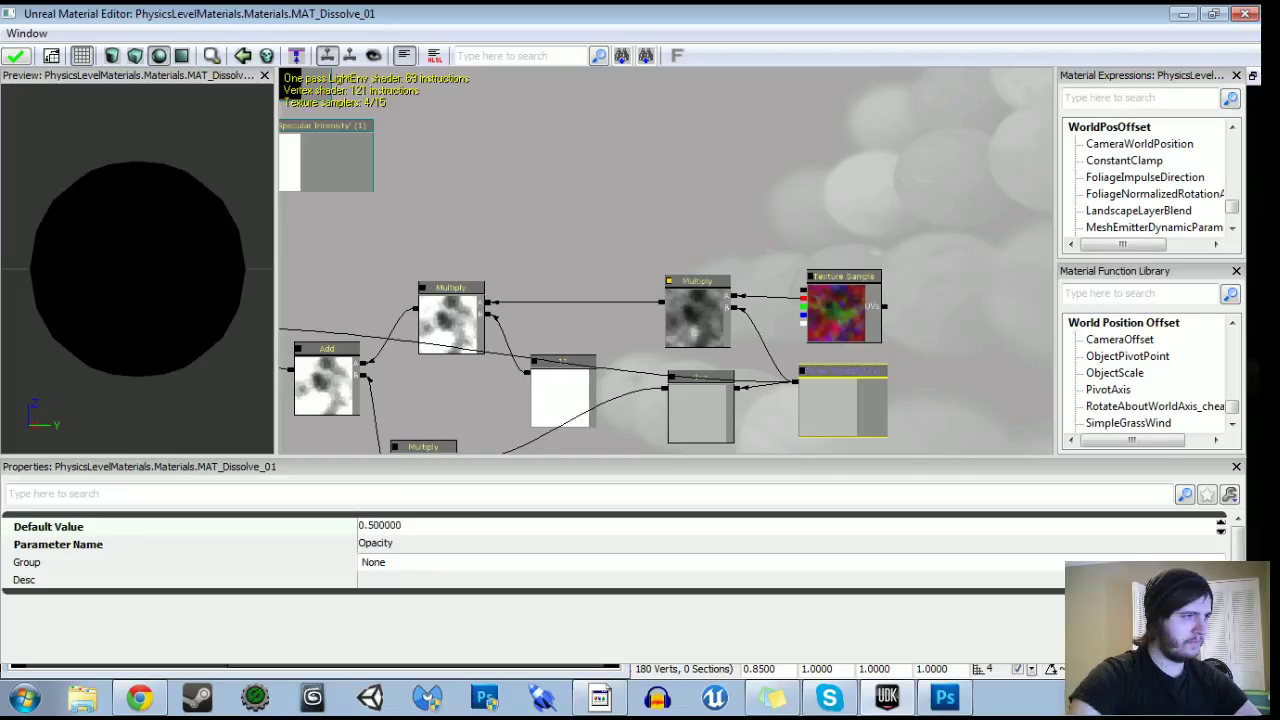
Add a Multiply node combining the Specular texture with Specular Intensity and connect its output to the material's Specular input.
{"action": "left_click_drag", "start_coordinate": [398, 181], "coordinate": [723, 281]}
{"action": "left_click", "coordinate": [524, 206]}
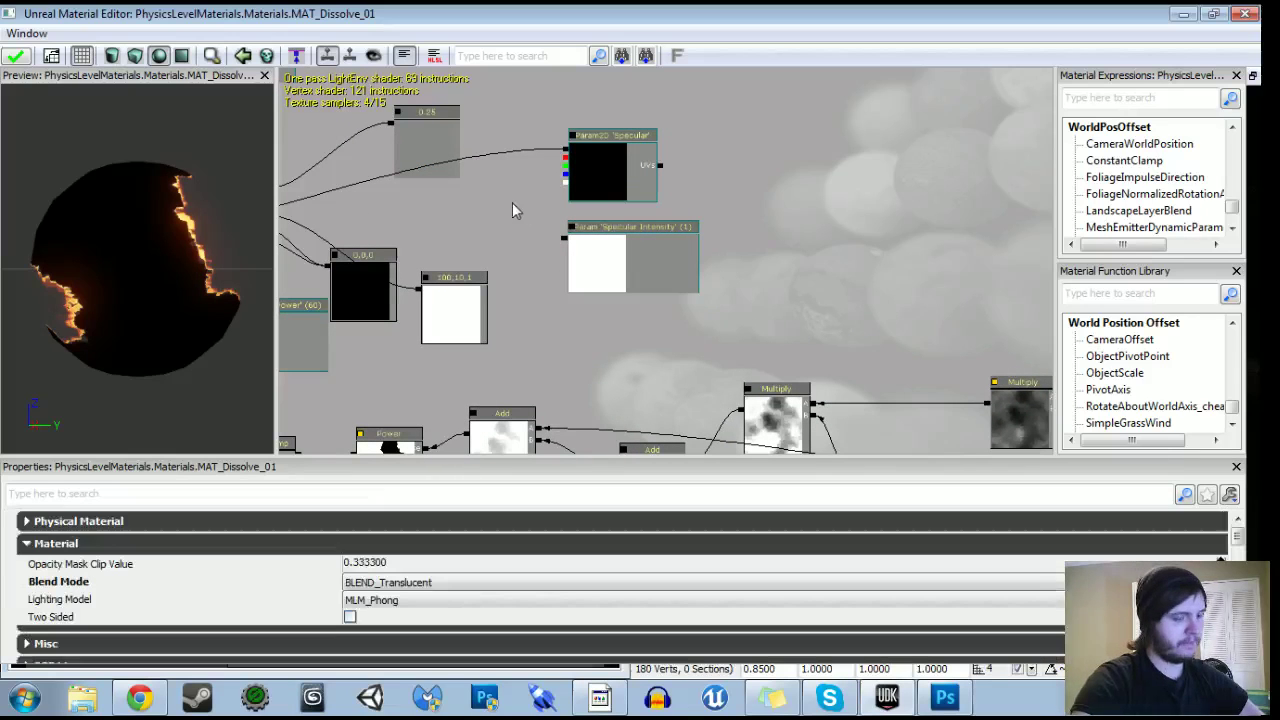
{"action": "key", "text": "m"}
{"action": "left_click", "coordinate": [471, 195]}
{"action": "left_click_drag", "start_coordinate": [505, 219], "coordinate": [502, 206], "text": "ctrl"}
{"action": "mouse_move", "coordinate": [566, 150]}
{"action": "left_mouse_down"}
{"action": "mouse_move", "coordinate": [539, 205]}
{"action": "mouse_move", "coordinate": [564, 155]}
{"action": "left_mouse_up"}
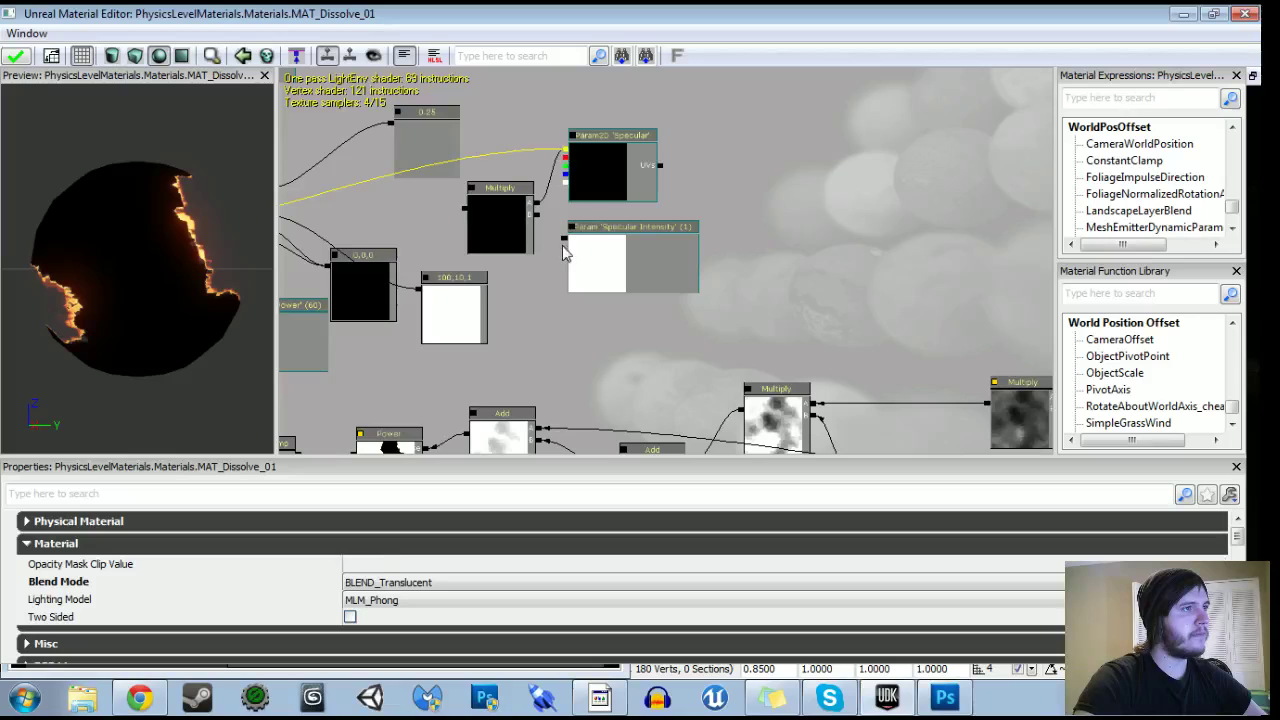
{"action": "left_click_drag", "start_coordinate": [885, 307], "coordinate": [1019, 315]}
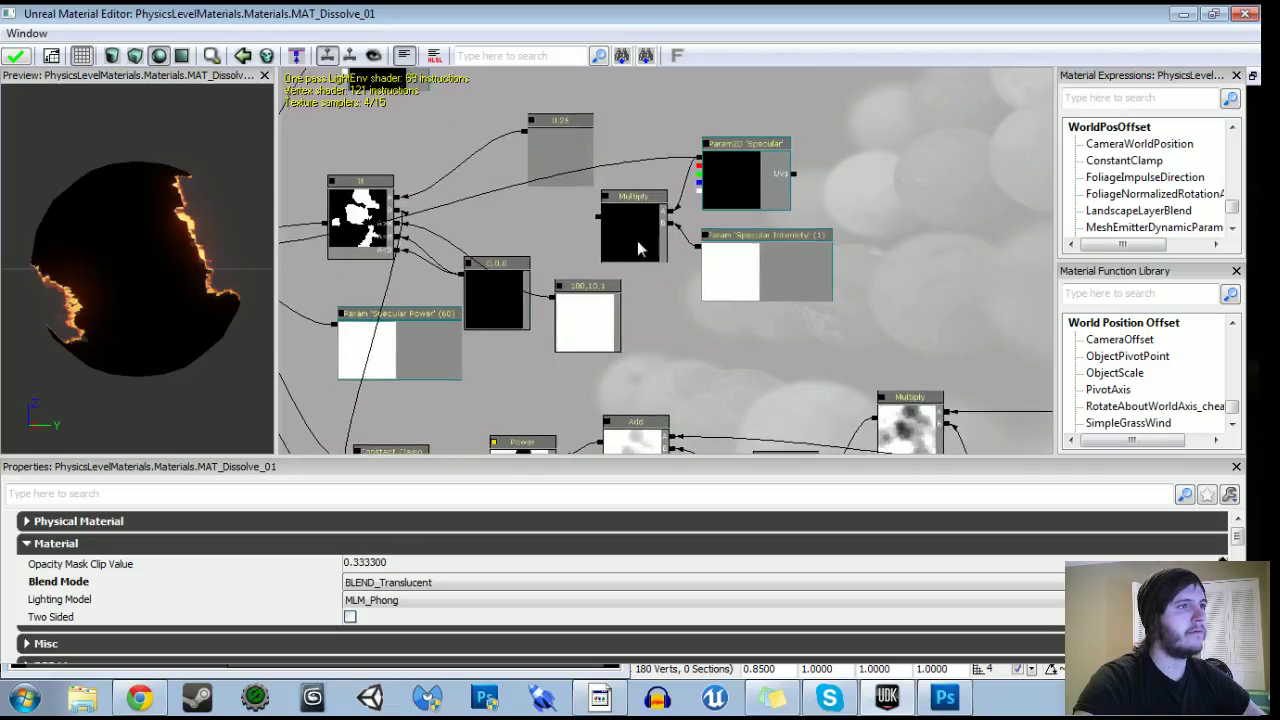
{"action": "left_click_drag", "start_coordinate": [599, 217], "coordinate": [440, 249]}
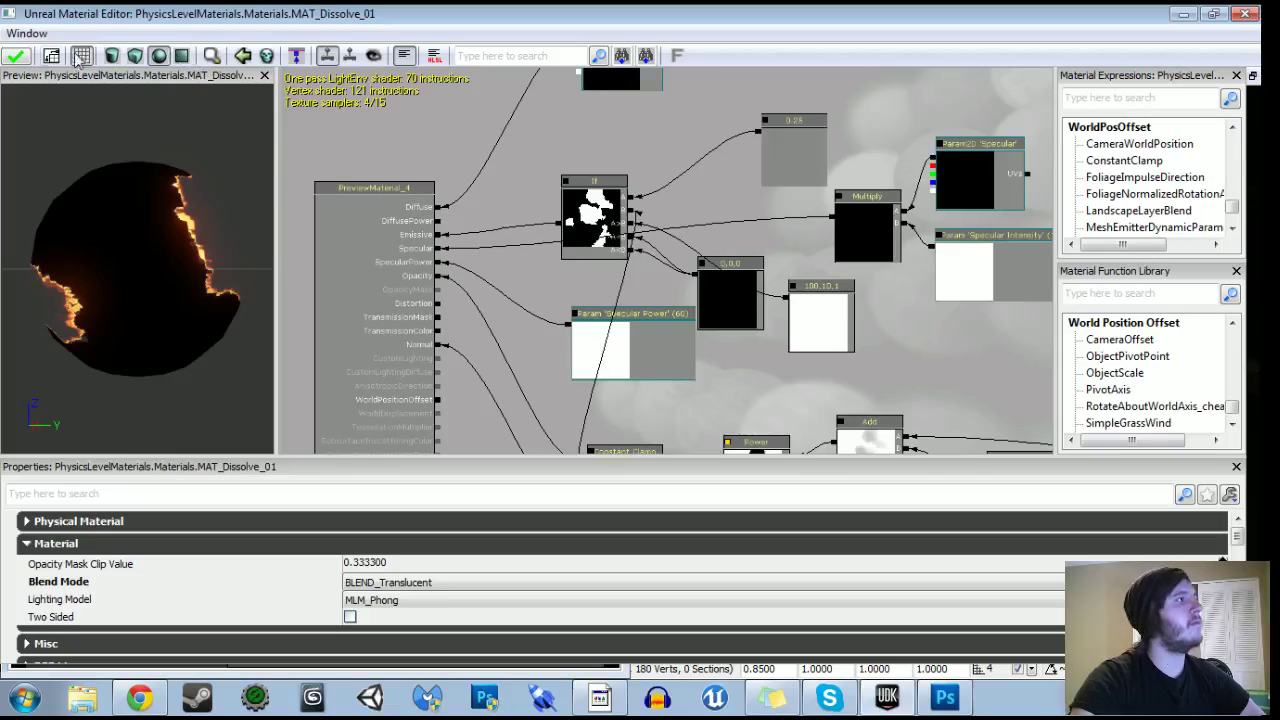
Apply the changes to MAT_Dissolve_01, close it and open the MAT_Dissolve_Barrel_Room01_01 instance.
{"action": "left_click", "coordinate": [24, 57]}
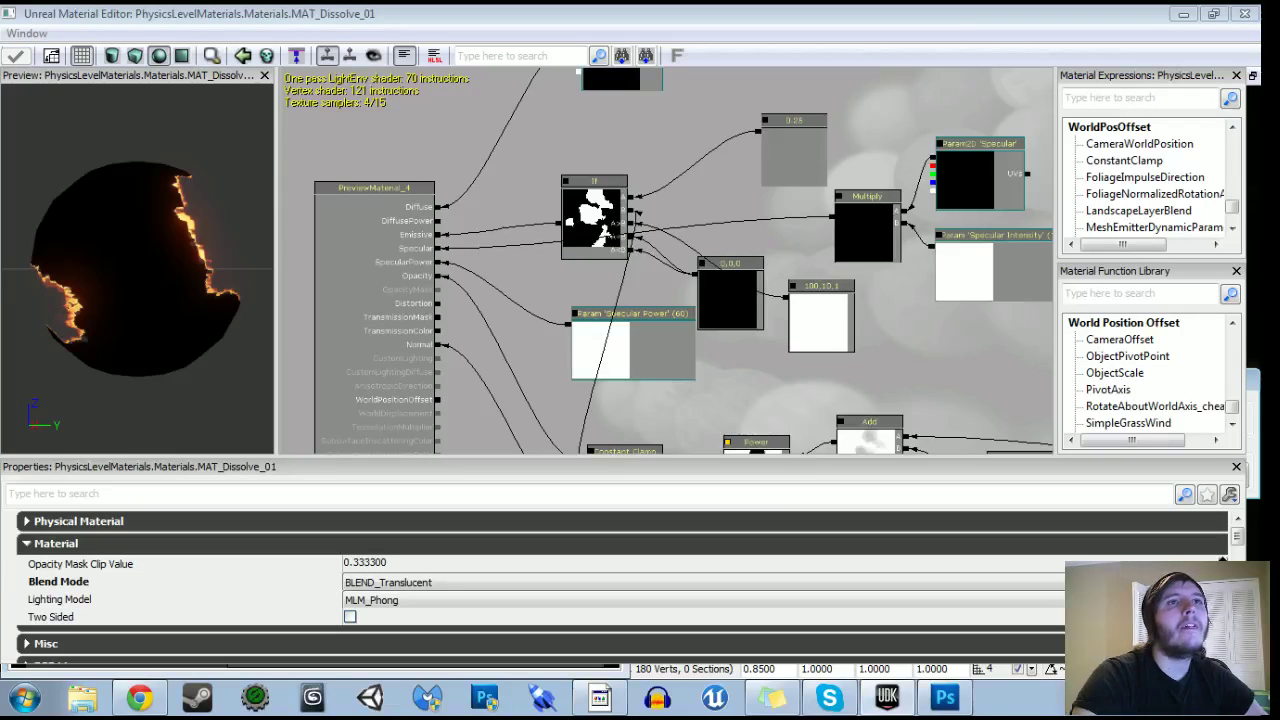
{"action": "left_click", "coordinate": [1243, 14]}
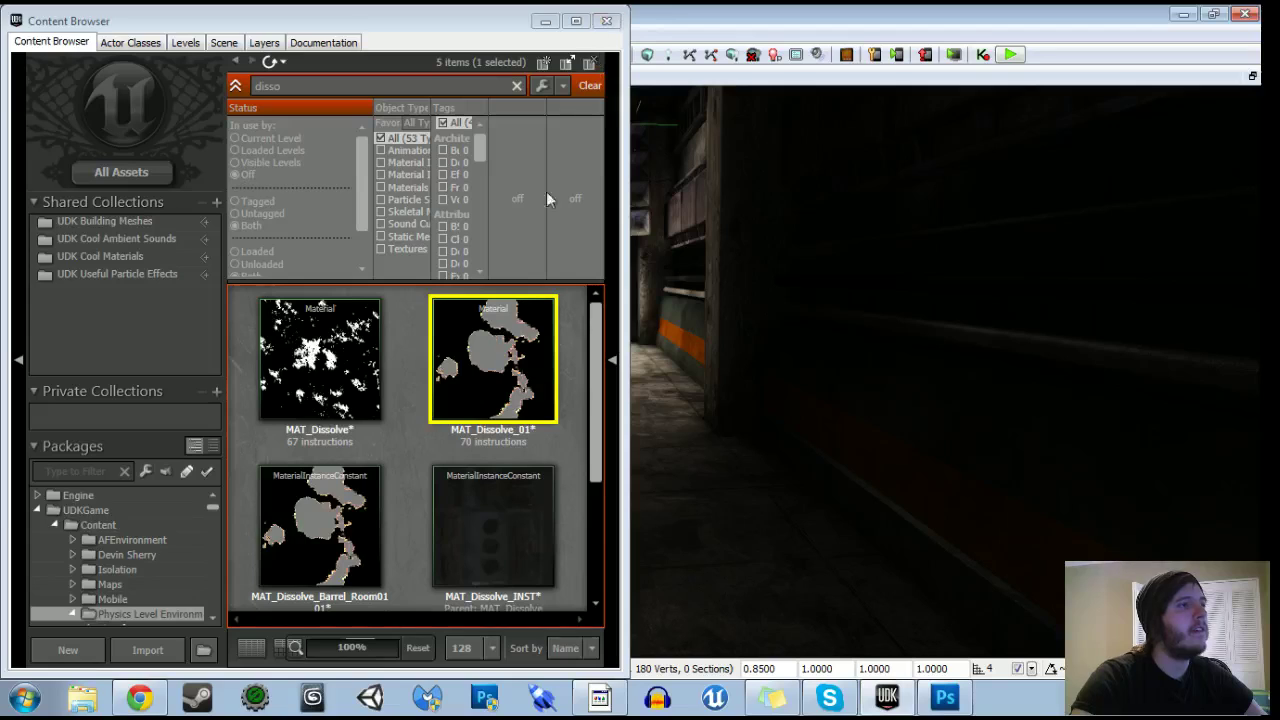
{"action": "double_click", "coordinate": [340, 501]}
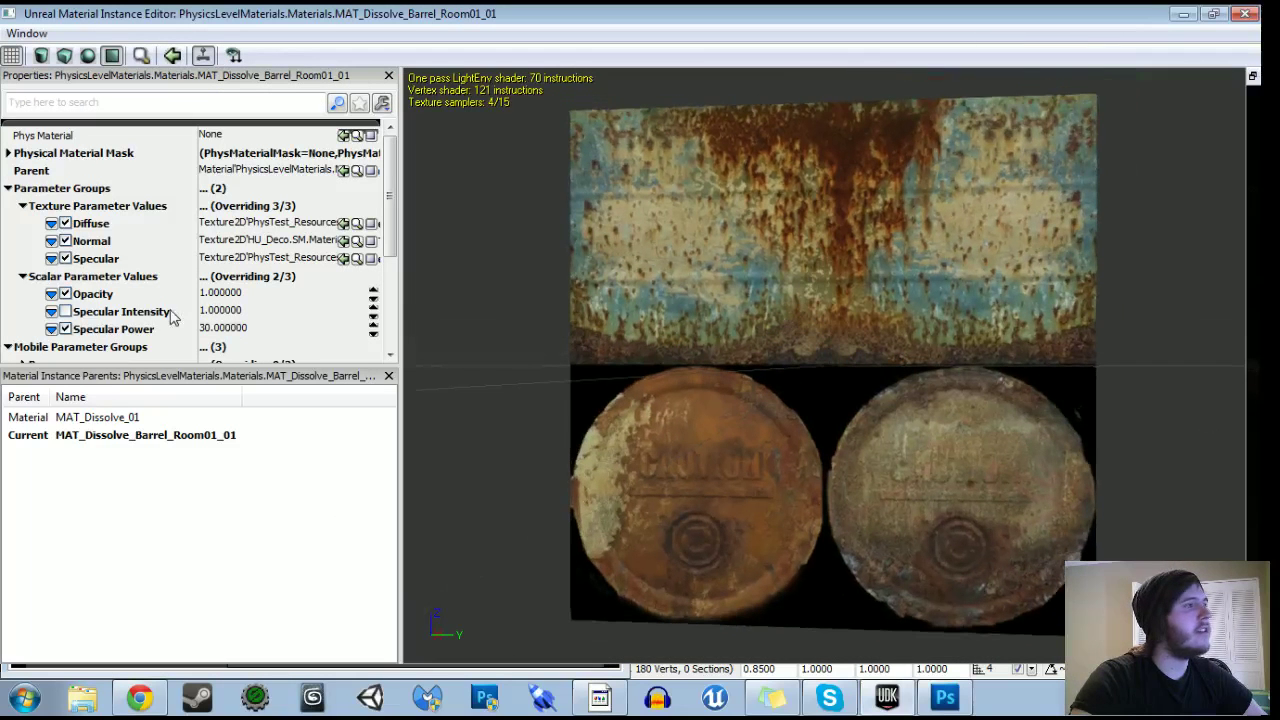
Enable the Specular Intensity override in the instance, try a value of 10 and set it to 2 while viewing the preview at an angle.
{"action": "left_click", "coordinate": [65, 311]}
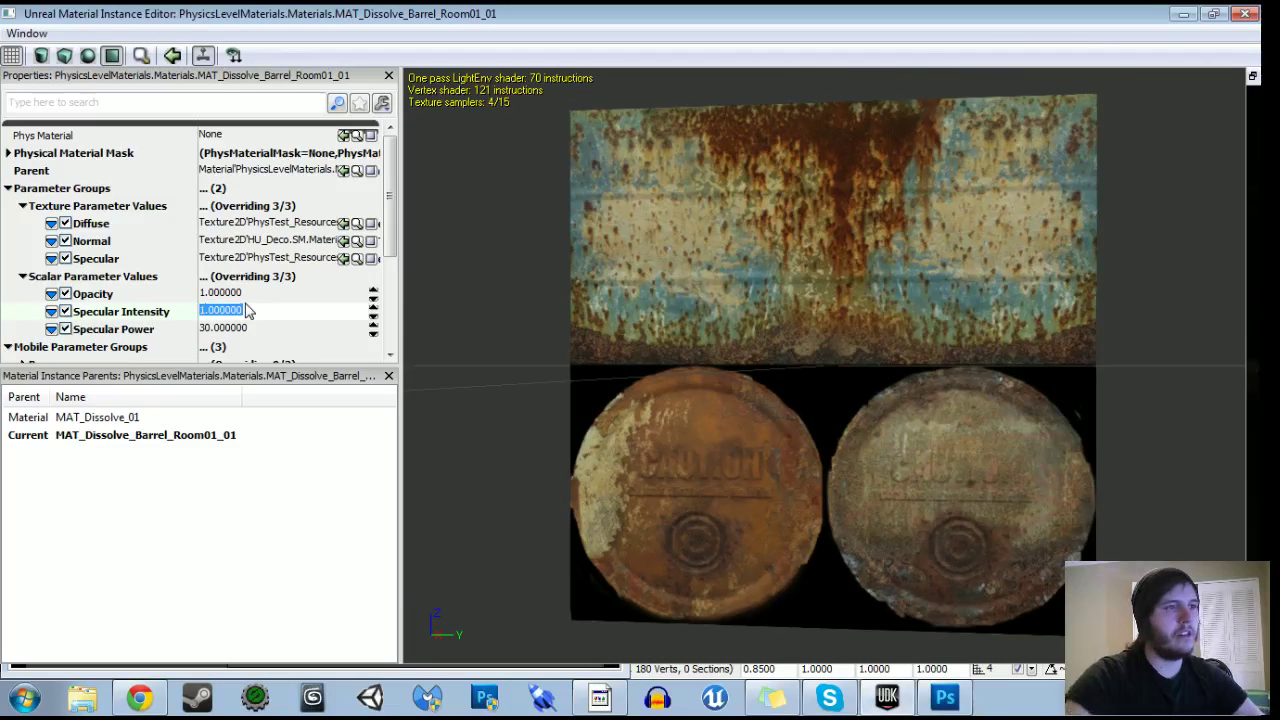
{"action": "mouse_move", "coordinate": [670, 102]}
{"action": "left_mouse_down"}
{"action": "mouse_move", "coordinate": [650, 102]}
{"action": "mouse_move", "coordinate": [655, 80]}
{"action": "mouse_move", "coordinate": [710, 82]}
{"action": "mouse_move", "coordinate": [680, 85]}
{"action": "left_mouse_up"}
{"action": "left_click_drag", "start_coordinate": [770, 263], "coordinate": [805, 263]}
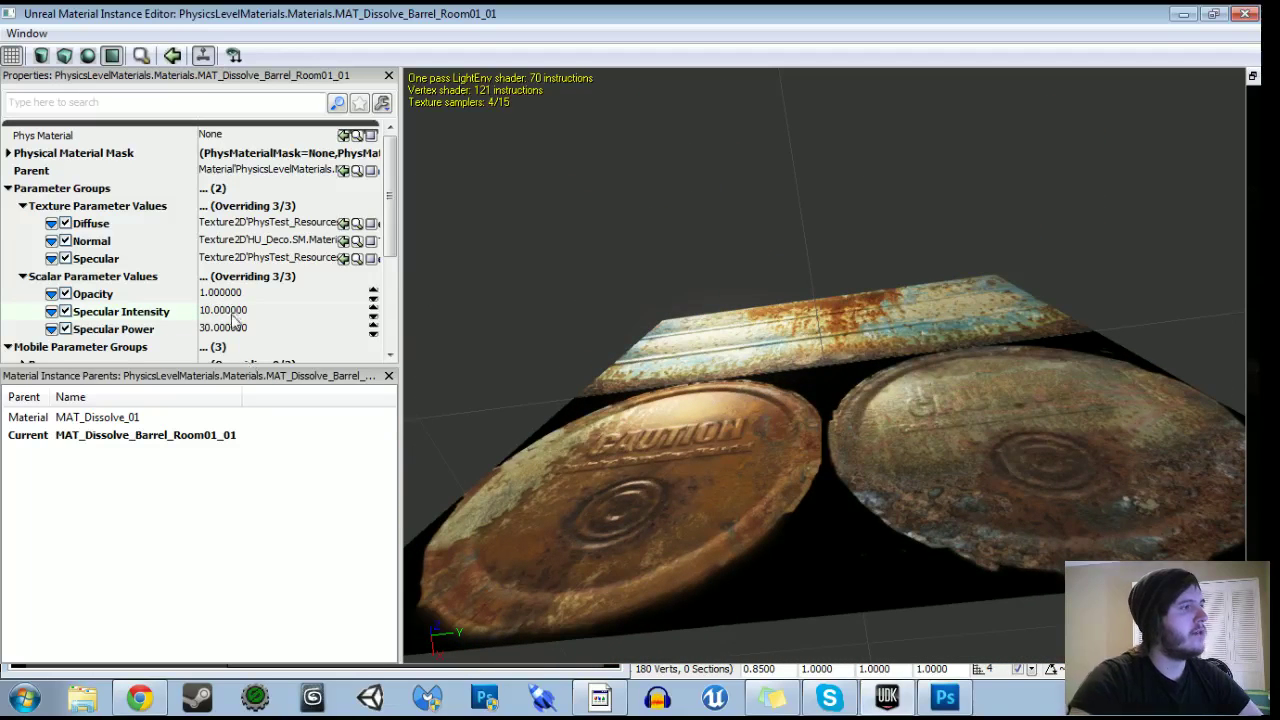
{"action": "left_click", "coordinate": [233, 316]}
{"action": "mouse_move", "coordinate": [606, 294]}
{"action": "left_mouse_down"}
{"action": "mouse_move", "coordinate": [570, 340]}
{"action": "mouse_move", "coordinate": [600, 278]}
{"action": "left_mouse_up"}
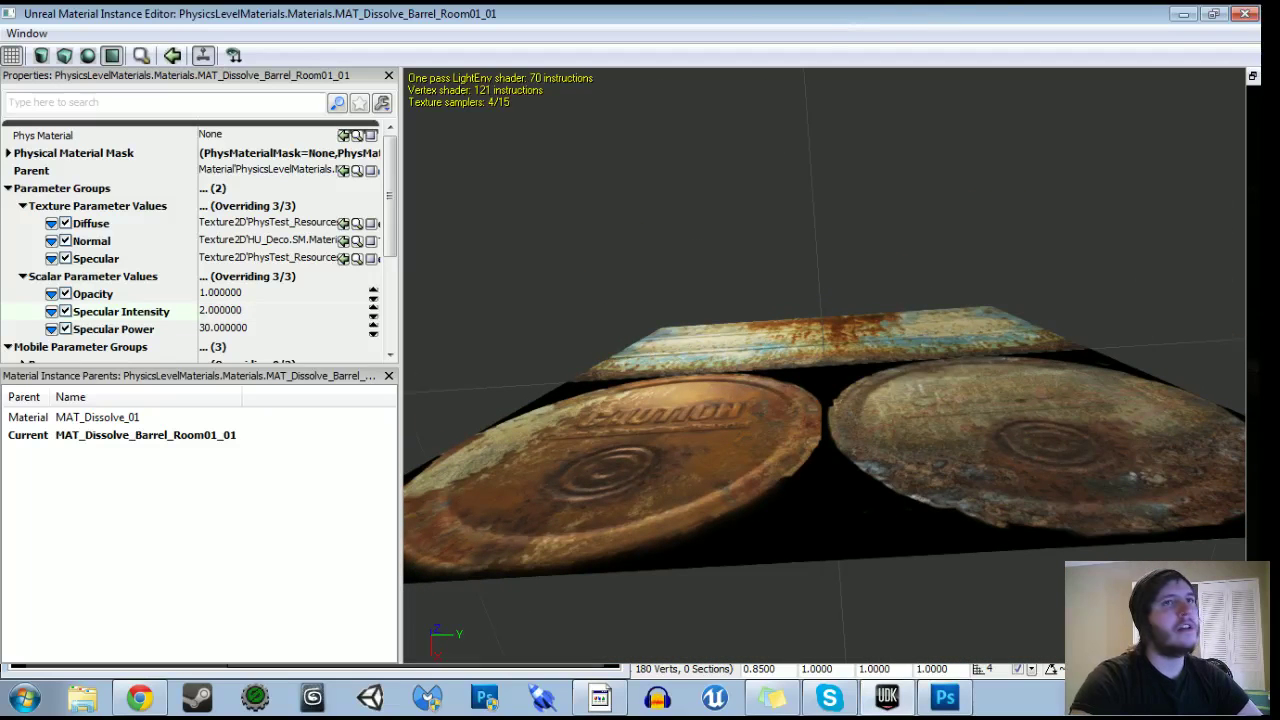
Close the instance editor and save the packages in the Physics Level Environment folder.
{"action": "left_click", "coordinate": [1254, 14]}
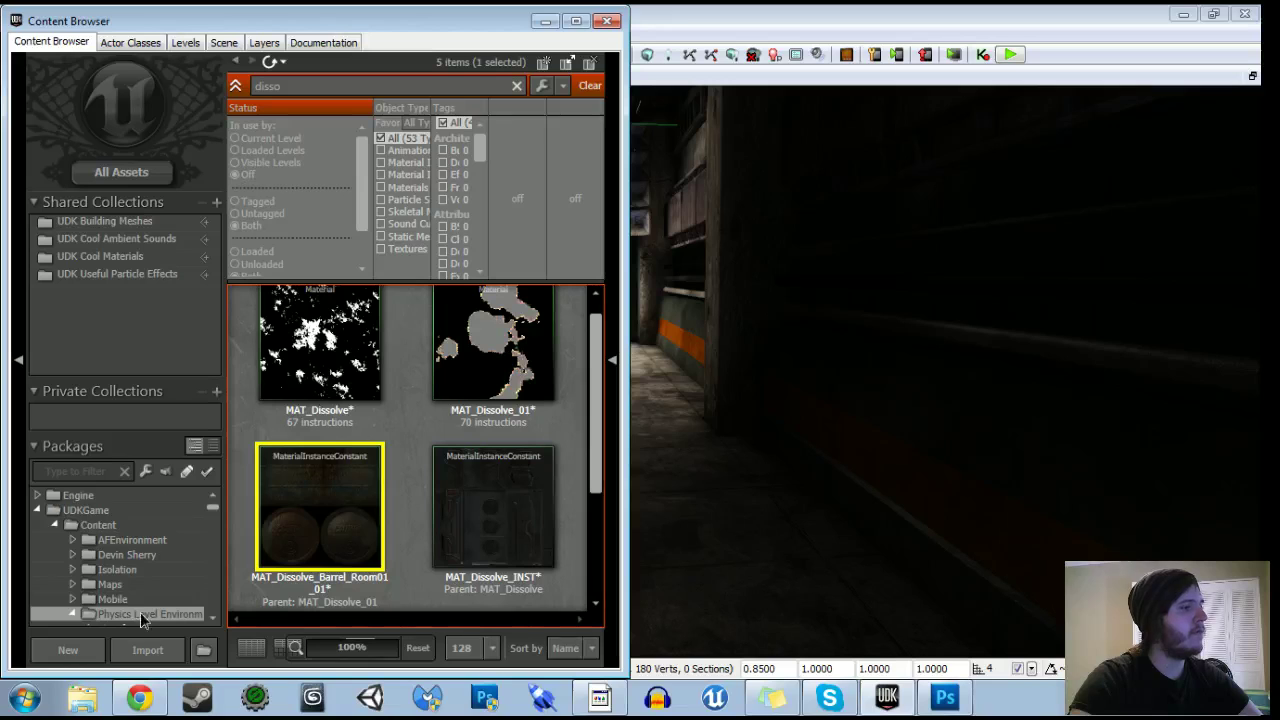
{"action": "key", "text": "ctrl+s"}
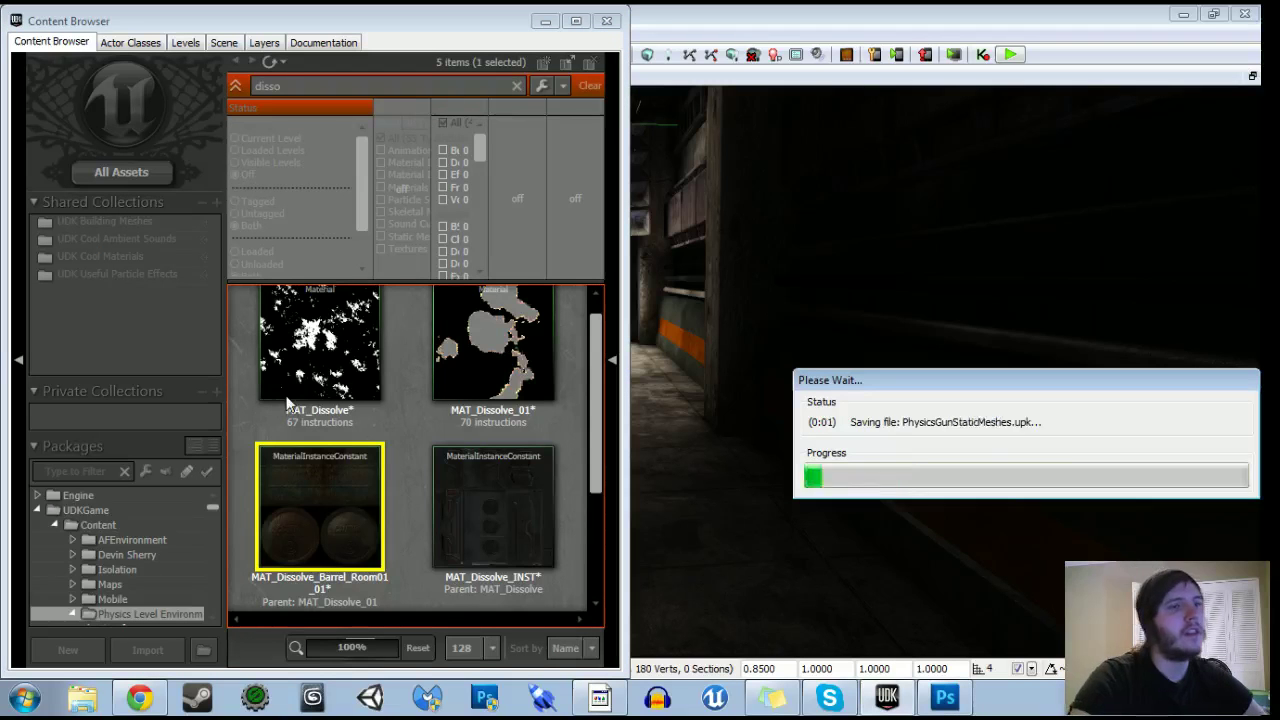
{"action": "right_click_drag", "start_coordinate": [800, 383], "coordinate": [726, 383]}
{"action": "key", "text": "F5"}
{"action": "left_click", "coordinate": [1240, 17]}
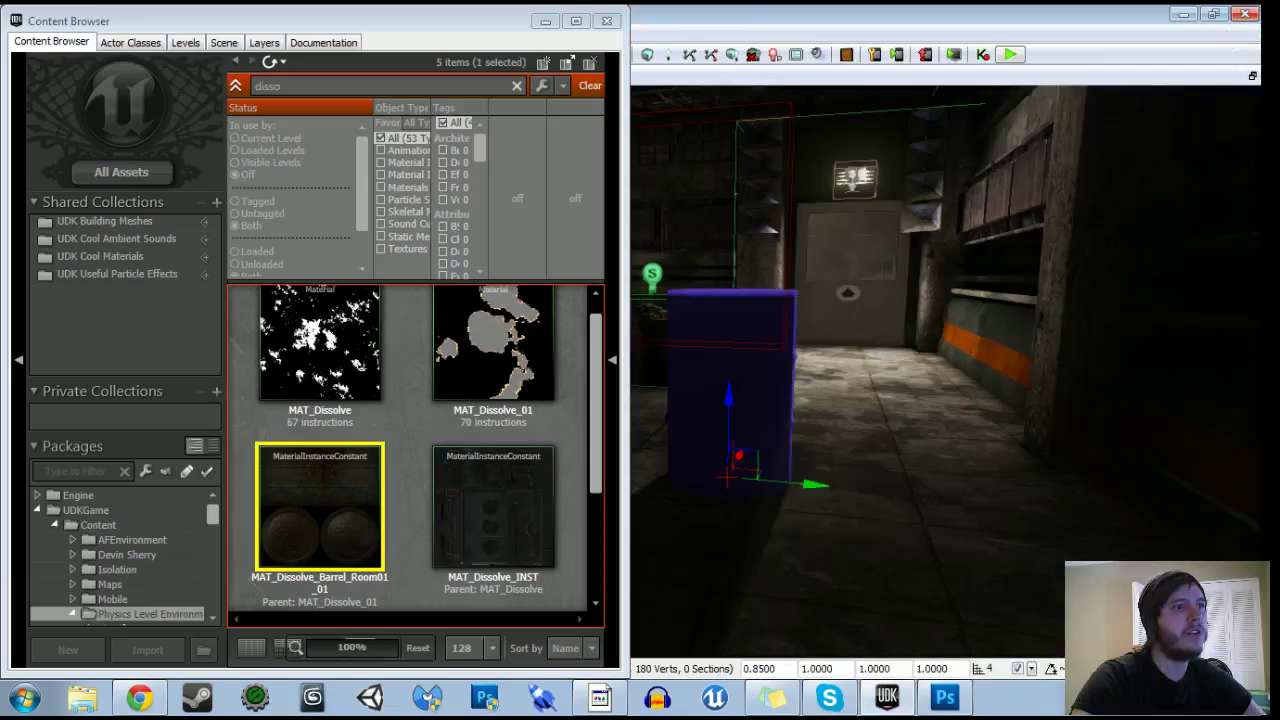
Open the barrel KActor's properties and arrange them beside MAT_Dissolve_Barrel_Room01_01 in the Content Browser.
{"action": "right_click_drag", "start_coordinate": [1010, 368], "coordinate": [945, 368]}
{"action": "key", "text": "F4"}
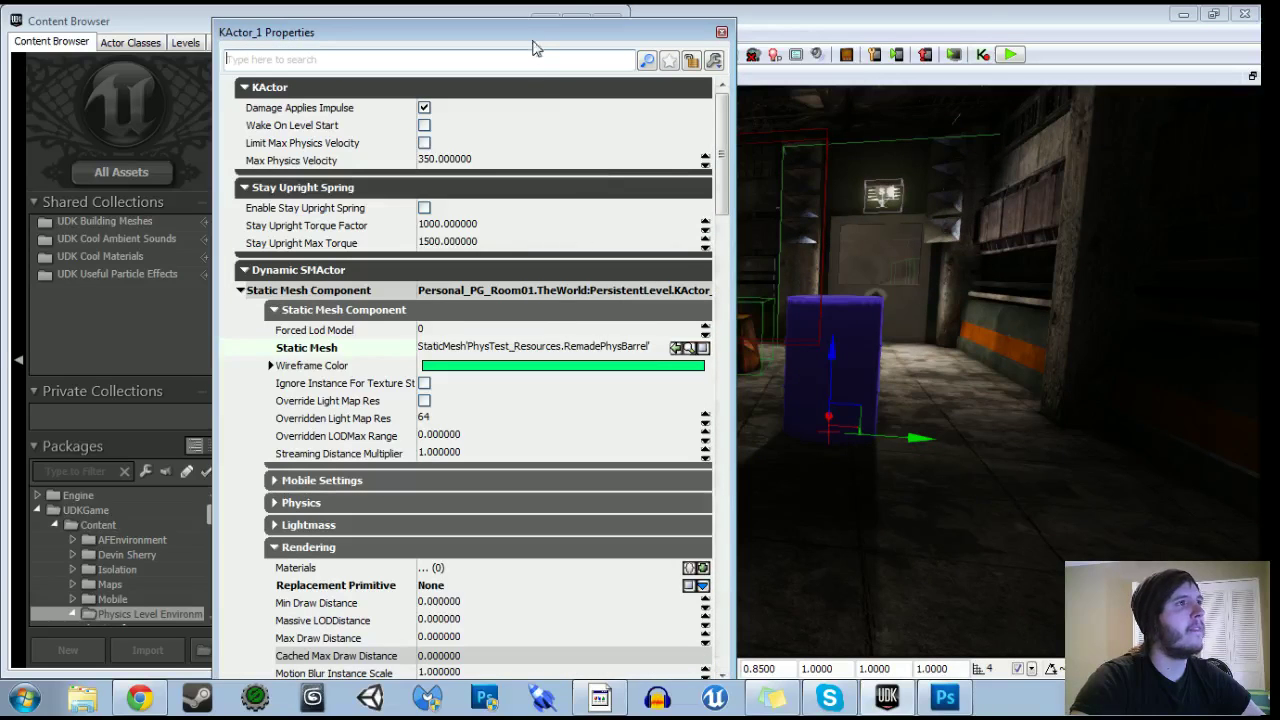
{"action": "left_click_drag", "start_coordinate": [534, 40], "coordinate": [776, 42]}
{"action": "left_click", "coordinate": [345, 538]}
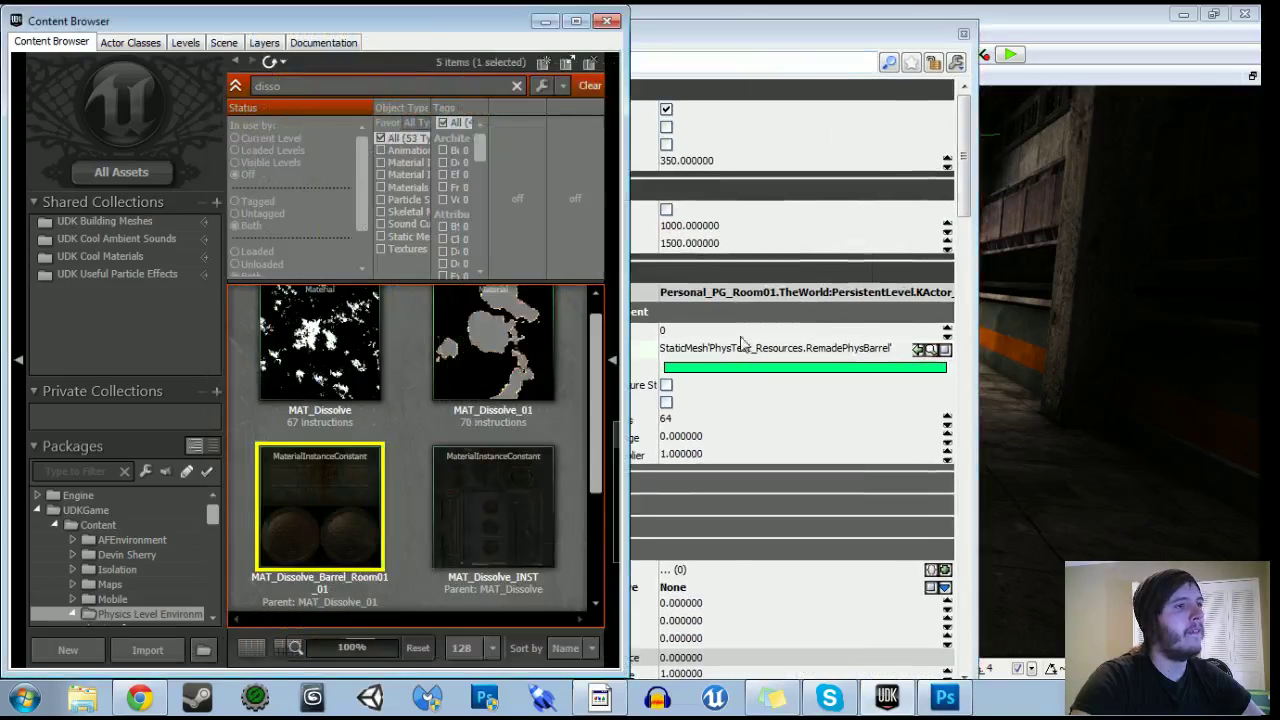
Add an element to the barrel KActor's Materials, assign MAT_Dissolve_Barrel_Room01_01 to it and close the properties.
{"action": "left_click", "coordinate": [919, 351]}
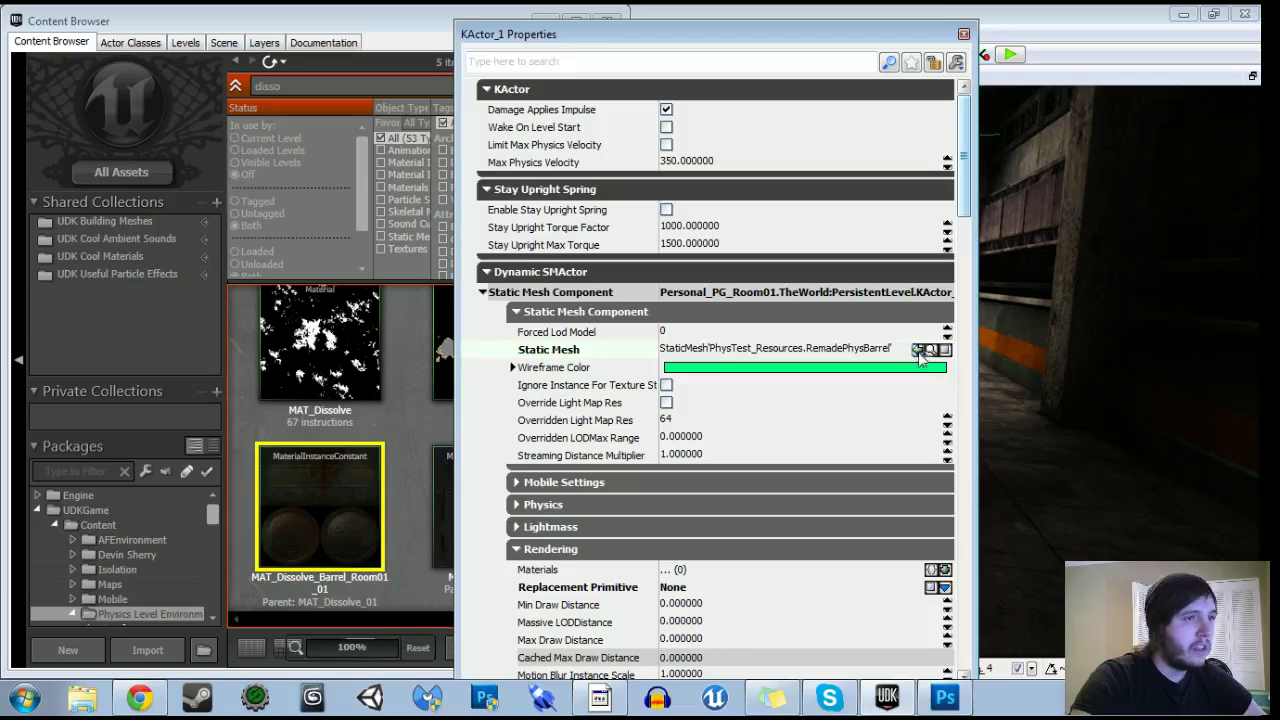
{"action": "scroll", "coordinate": [700, 400], "scroll_direction": "down", "scroll_amount": 3}
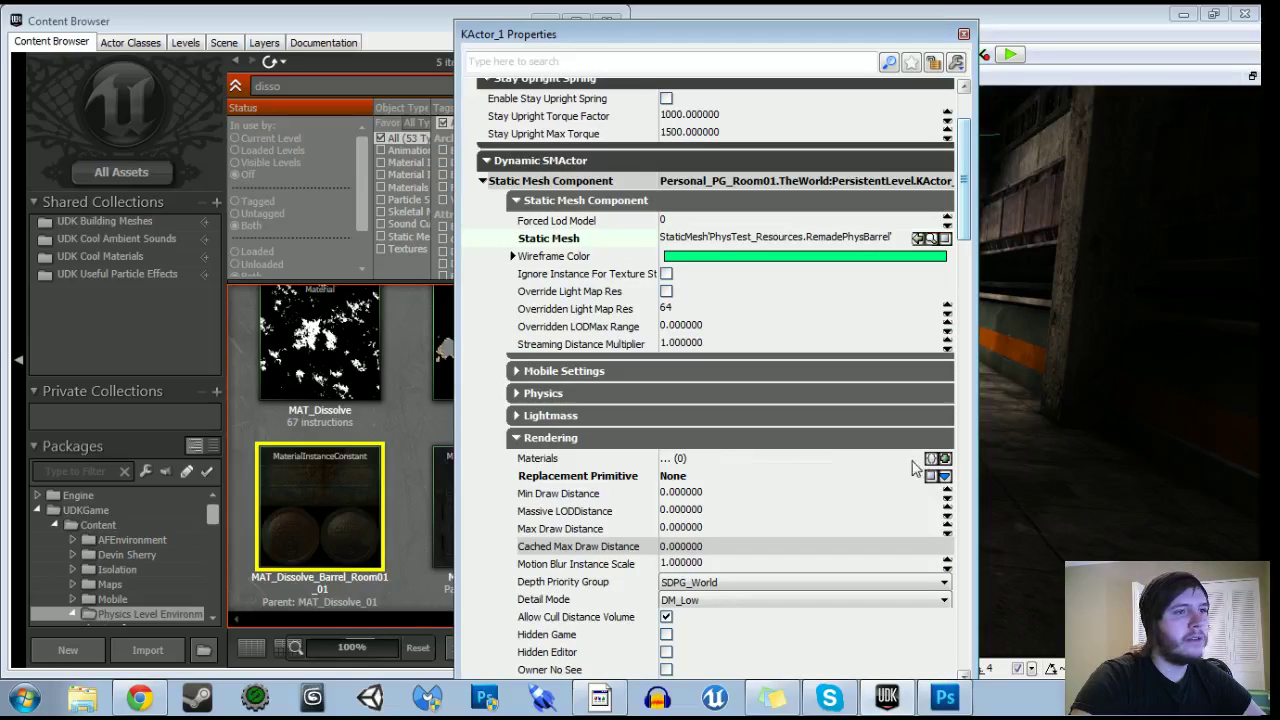
{"action": "left_click", "coordinate": [944, 459]}
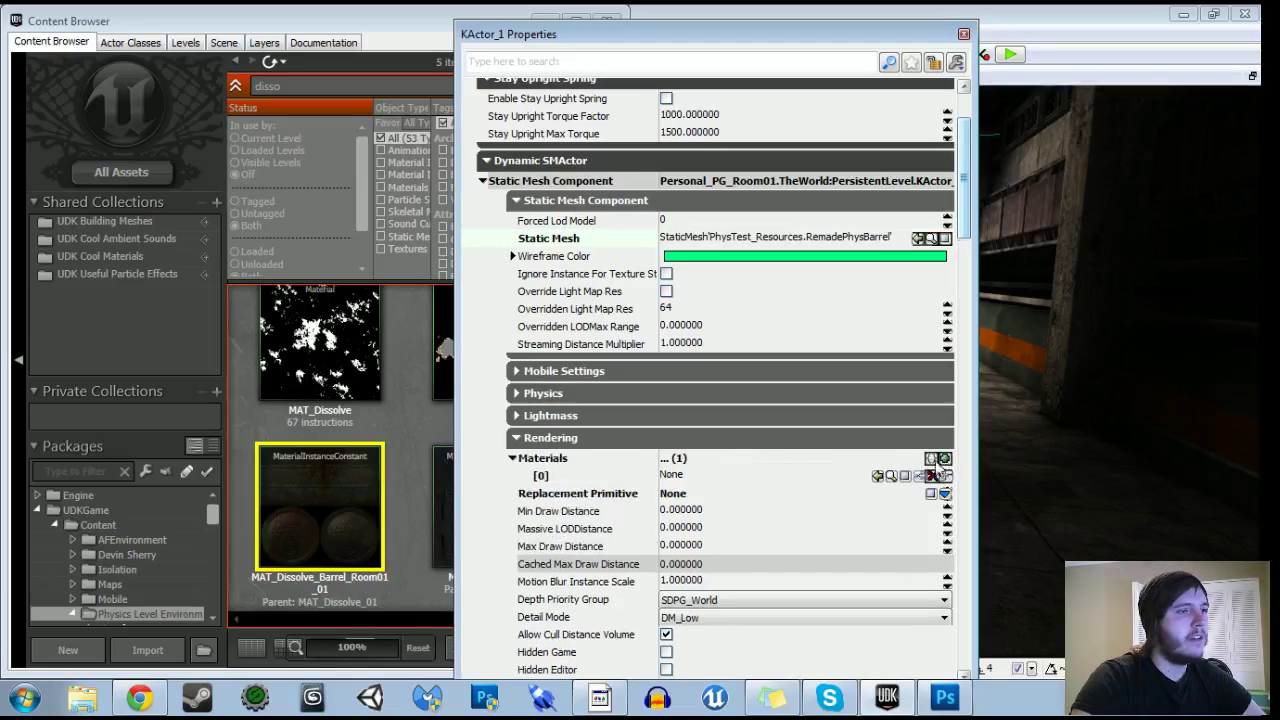
{"action": "left_click", "coordinate": [877, 477]}
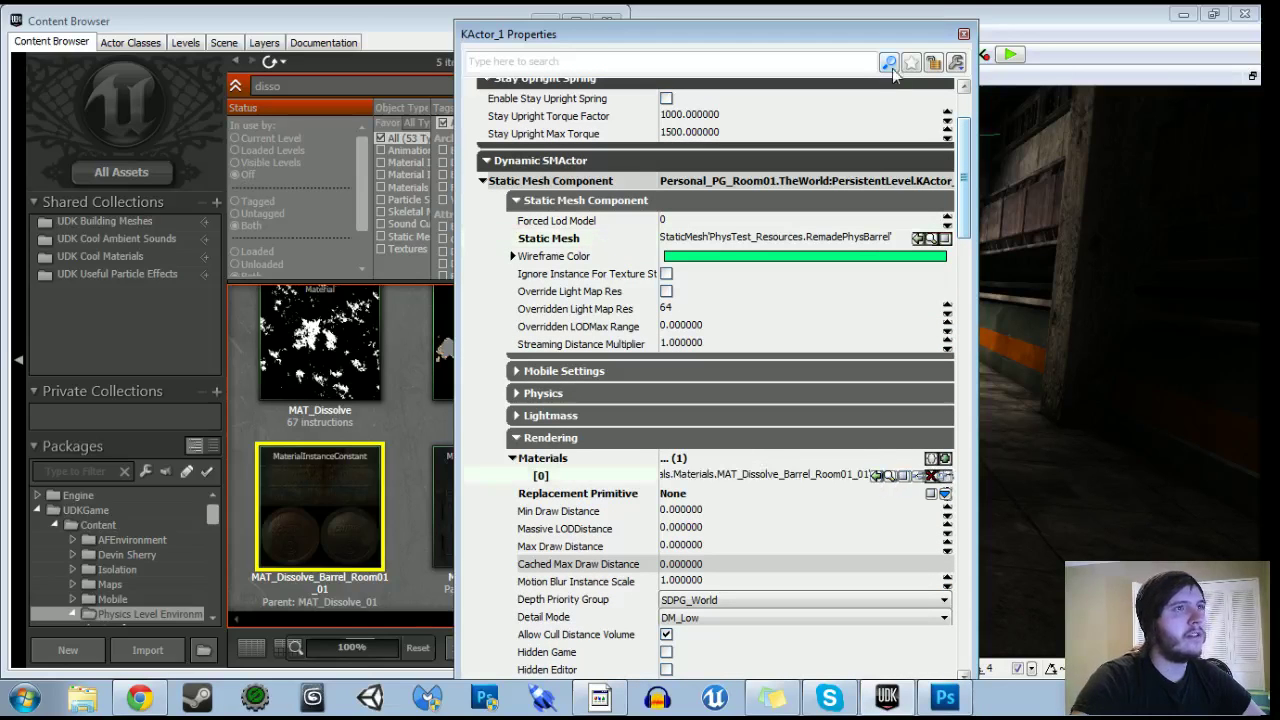
{"action": "left_click", "coordinate": [963, 36]}
Inspect the barrel with its assigned dissolve material in the level, toggling game view and closing the Content Browser.
{"action": "mouse_move", "coordinate": [945, 370]}
{"action": "left_mouse_down"}
{"action": "mouse_move", "coordinate": [905, 380]}
{"action": "mouse_move", "coordinate": [960, 430]}
{"action": "mouse_move", "coordinate": [915, 430]}
{"action": "mouse_move", "coordinate": [920, 405]}
{"action": "mouse_move", "coordinate": [985, 400]}
{"action": "mouse_move", "coordinate": [950, 350]}
{"action": "mouse_move", "coordinate": [980, 290]}
{"action": "mouse_move", "coordinate": [930, 340]}
{"action": "mouse_move", "coordinate": [965, 390]}
{"action": "mouse_move", "coordinate": [945, 360]}
{"action": "left_mouse_up"}
{"action": "key", "text": "g"}
{"action": "key", "text": "g"}
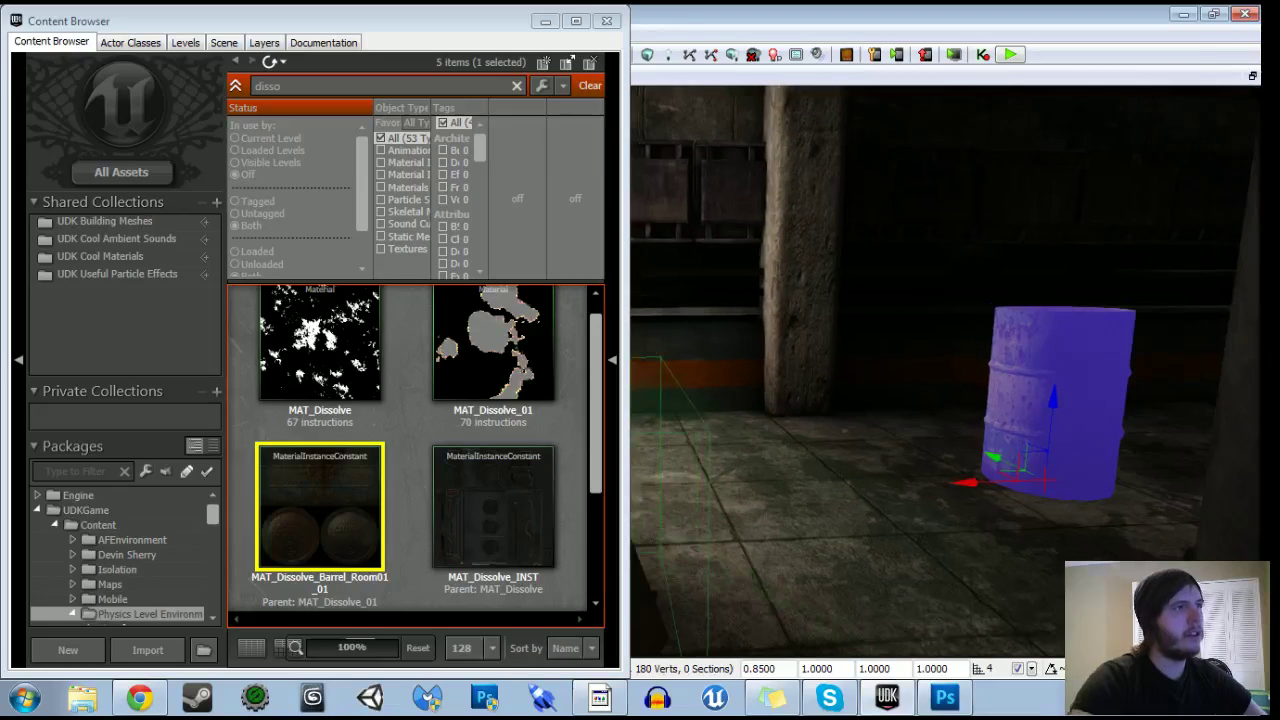
{"action": "left_click", "coordinate": [607, 21]}
{"action": "left_click_drag", "start_coordinate": [625, 220], "coordinate": [660, 150]}
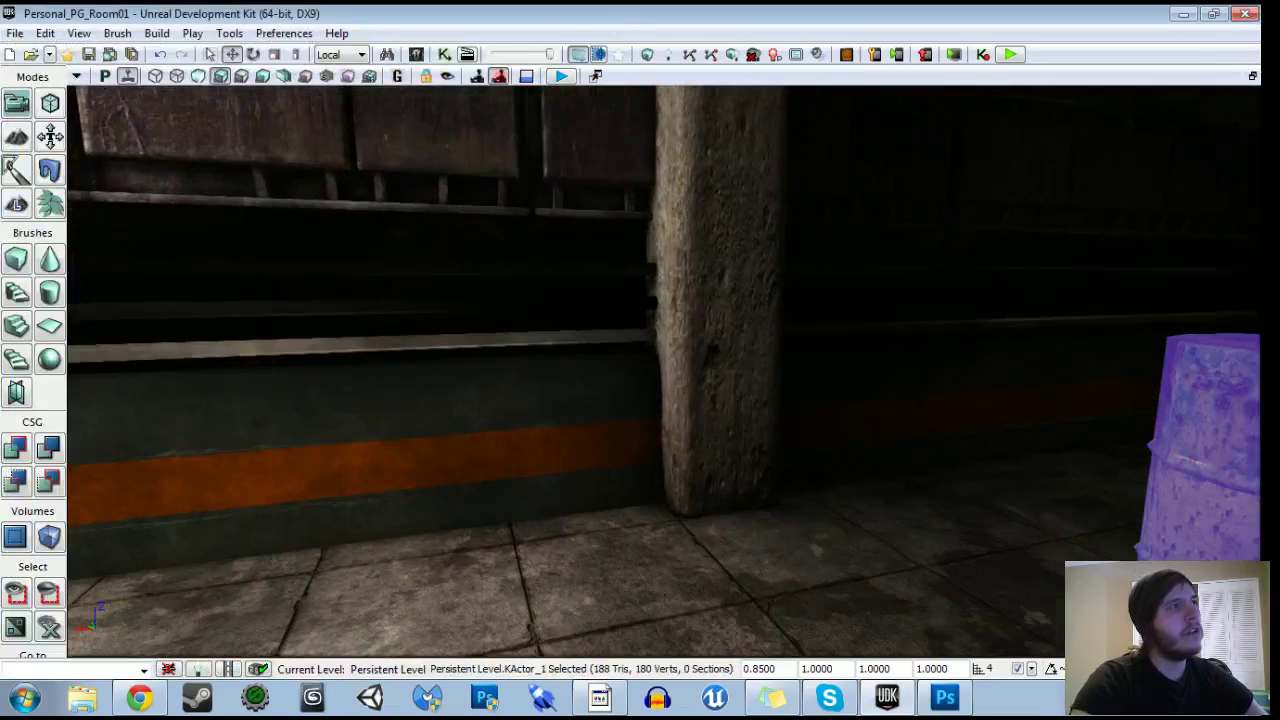
Place a MaterialInstanceActor from the actor classes on the floor near the barrel and close the class browser.
{"action": "left_click", "coordinate": [417, 54]}
{"action": "left_click", "coordinate": [130, 42]}
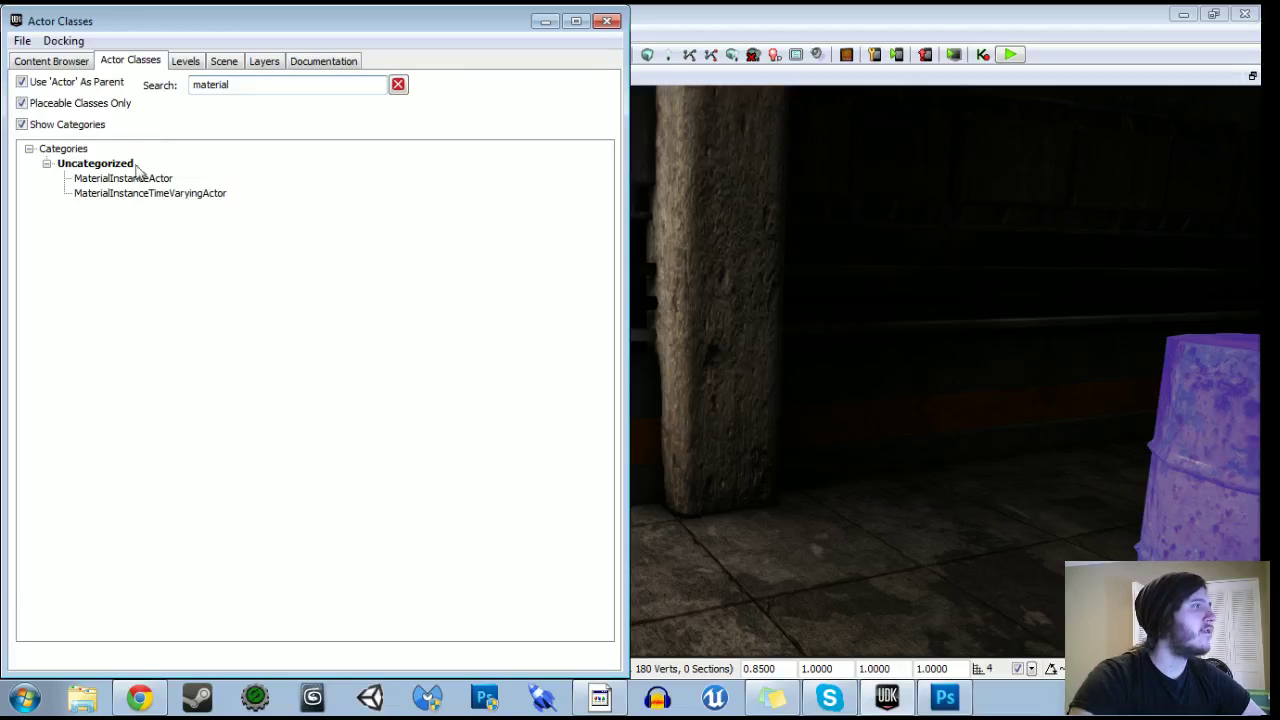
{"action": "left_click", "coordinate": [142, 180]}
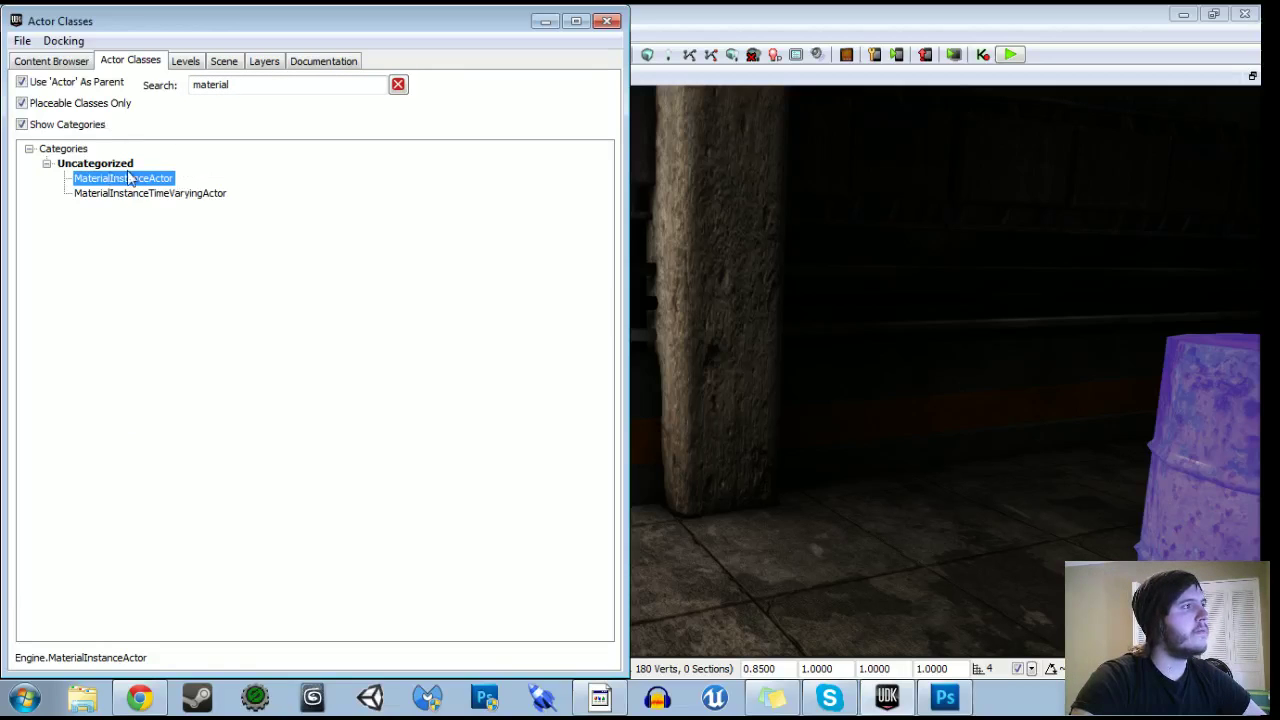
{"action": "left_click_drag", "start_coordinate": [680, 393], "coordinate": [888, 538]}
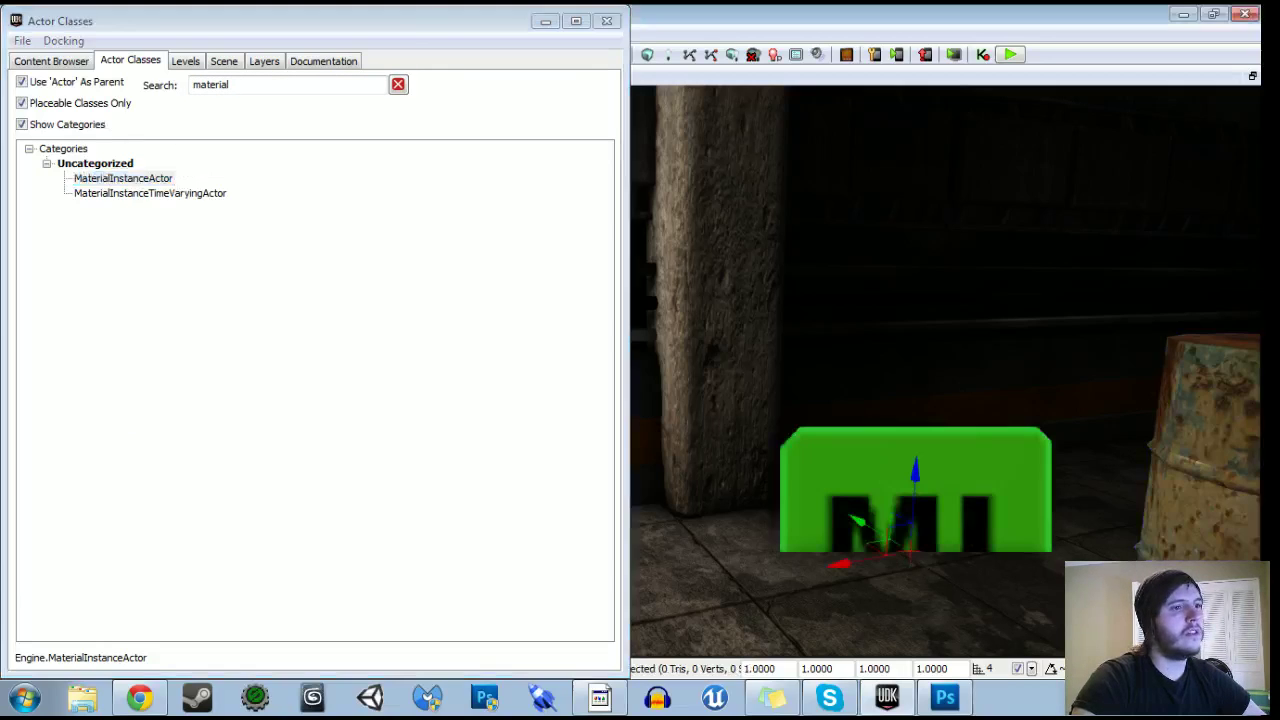
{"action": "left_click", "coordinate": [607, 21]}
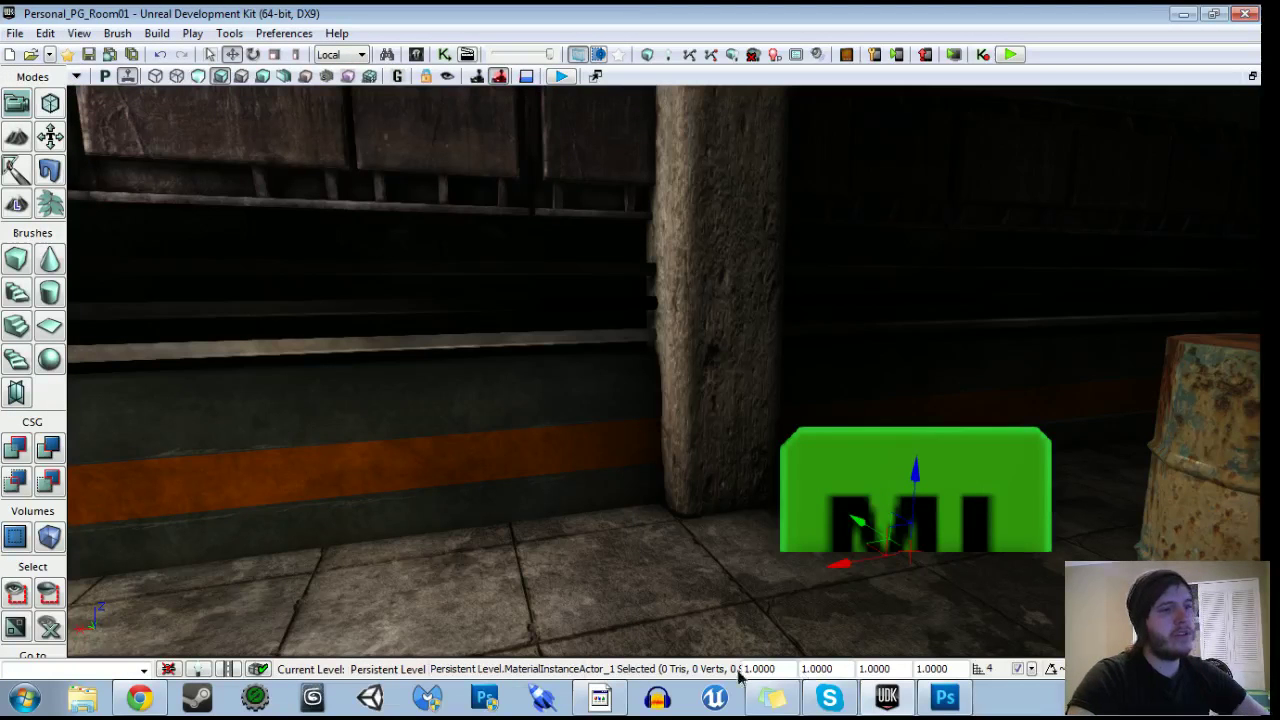
Scale the MaterialInstanceActor to 0.5 and move it so it floats directly above the barrel.
{"action": "type", "text": "0.5"}
{"action": "key", "text": "Return"}
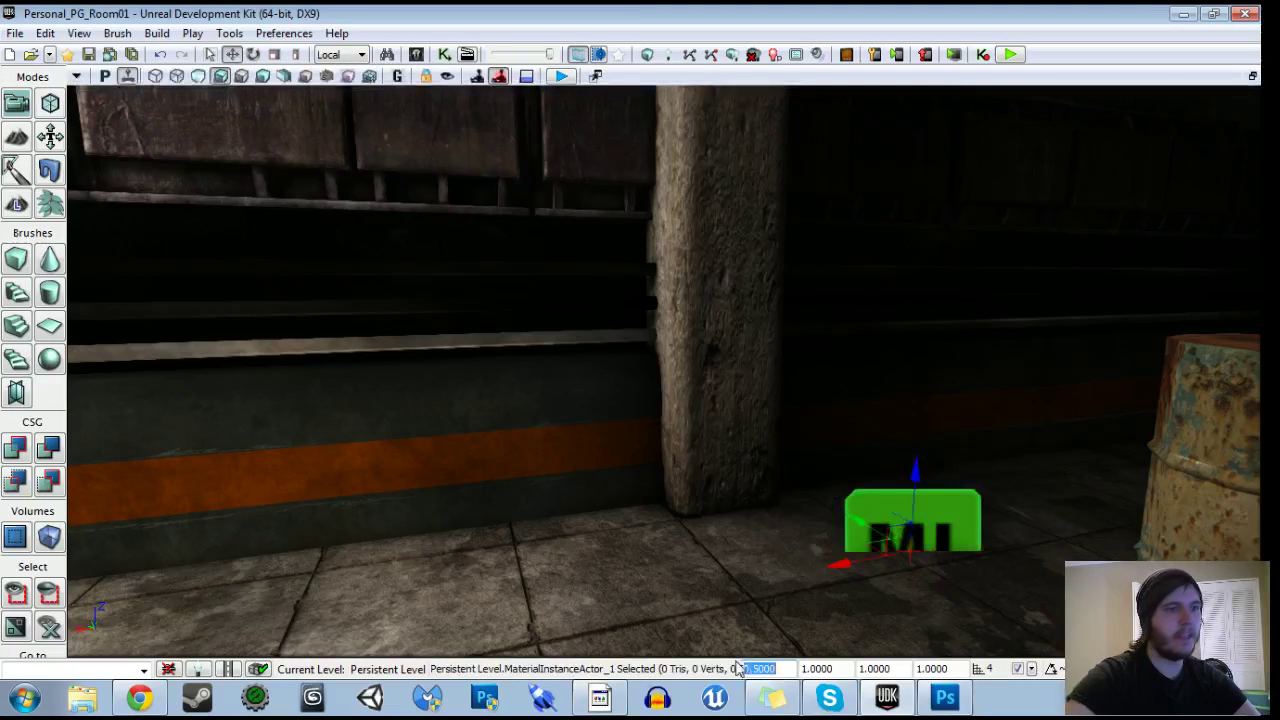
{"action": "left_click_drag", "start_coordinate": [915, 471], "coordinate": [946, 300]}
{"action": "right_click_drag", "start_coordinate": [946, 300], "coordinate": [1050, 340]}
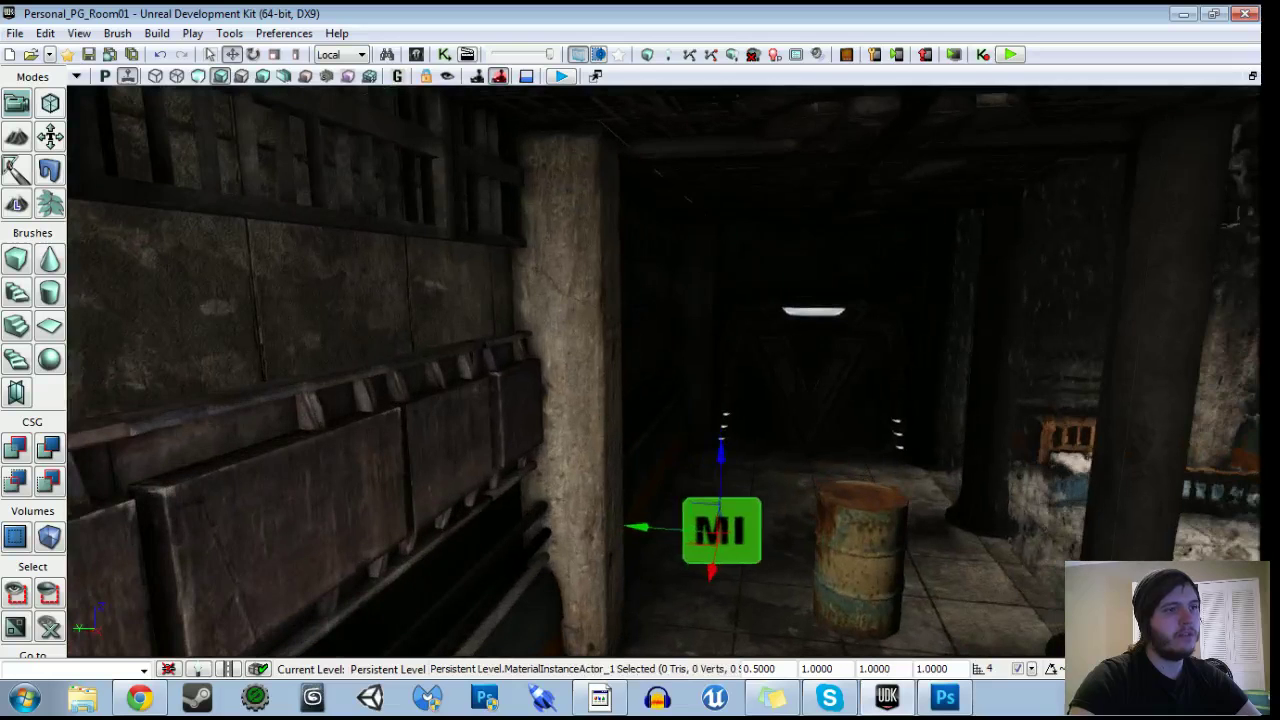
{"action": "left_click_drag", "start_coordinate": [692, 545], "coordinate": [834, 549]}
{"action": "left_click_drag", "start_coordinate": [864, 480], "coordinate": [883, 347]}
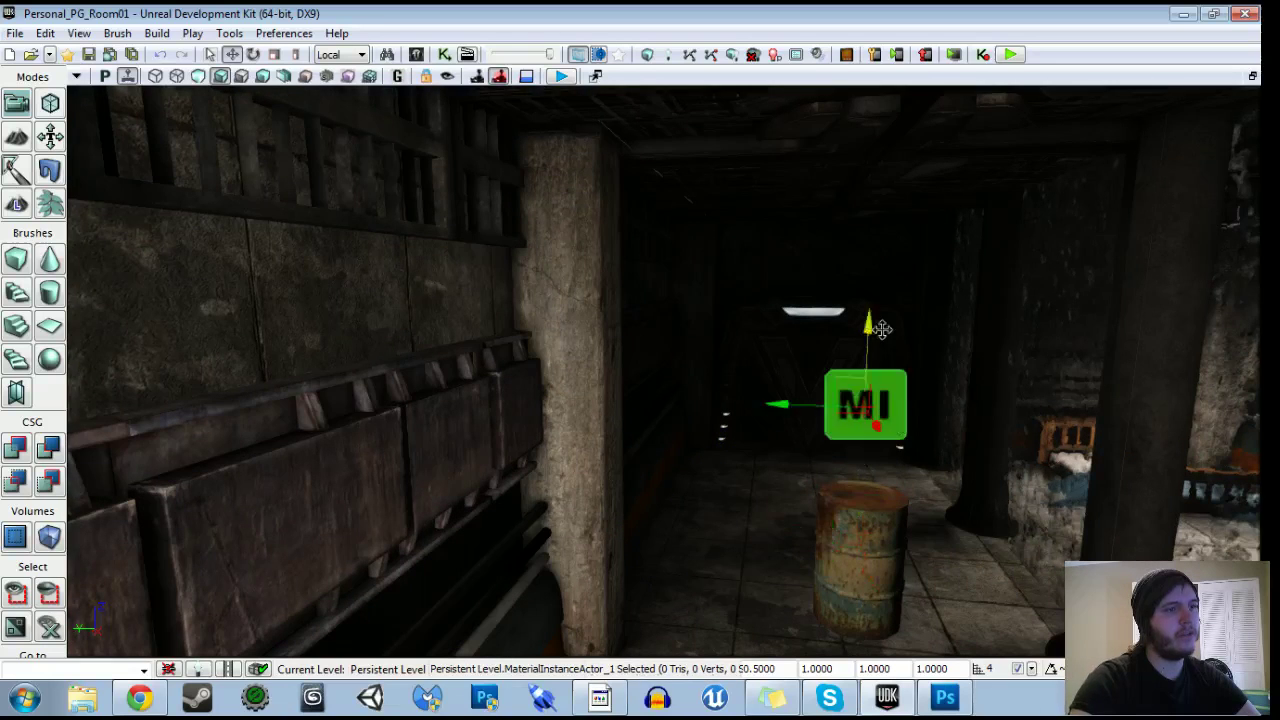
{"action": "right_click_drag", "start_coordinate": [883, 347], "coordinate": [940, 410]}
Assign MAT_Dissolve_Barrel_Room01_01 as the MaterialInstanceActor's Mat Inst and close its properties.
{"action": "key", "text": "F4"}
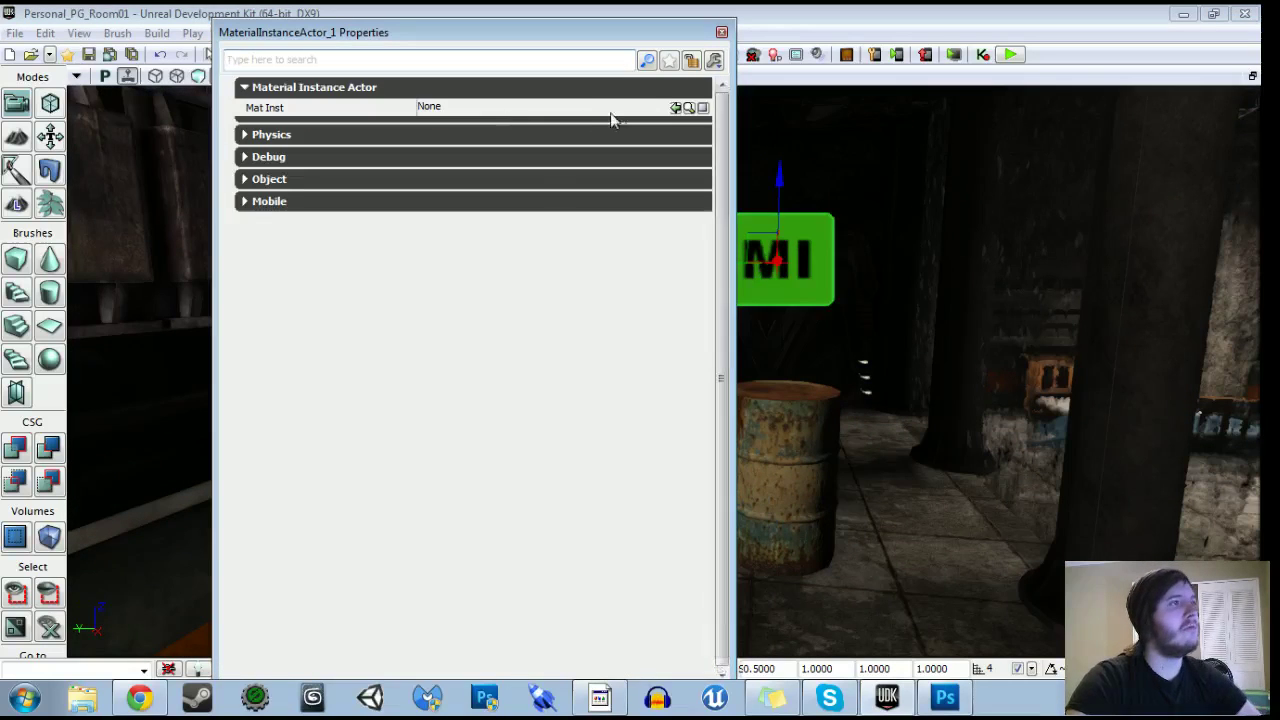
{"action": "left_click", "coordinate": [677, 108]}
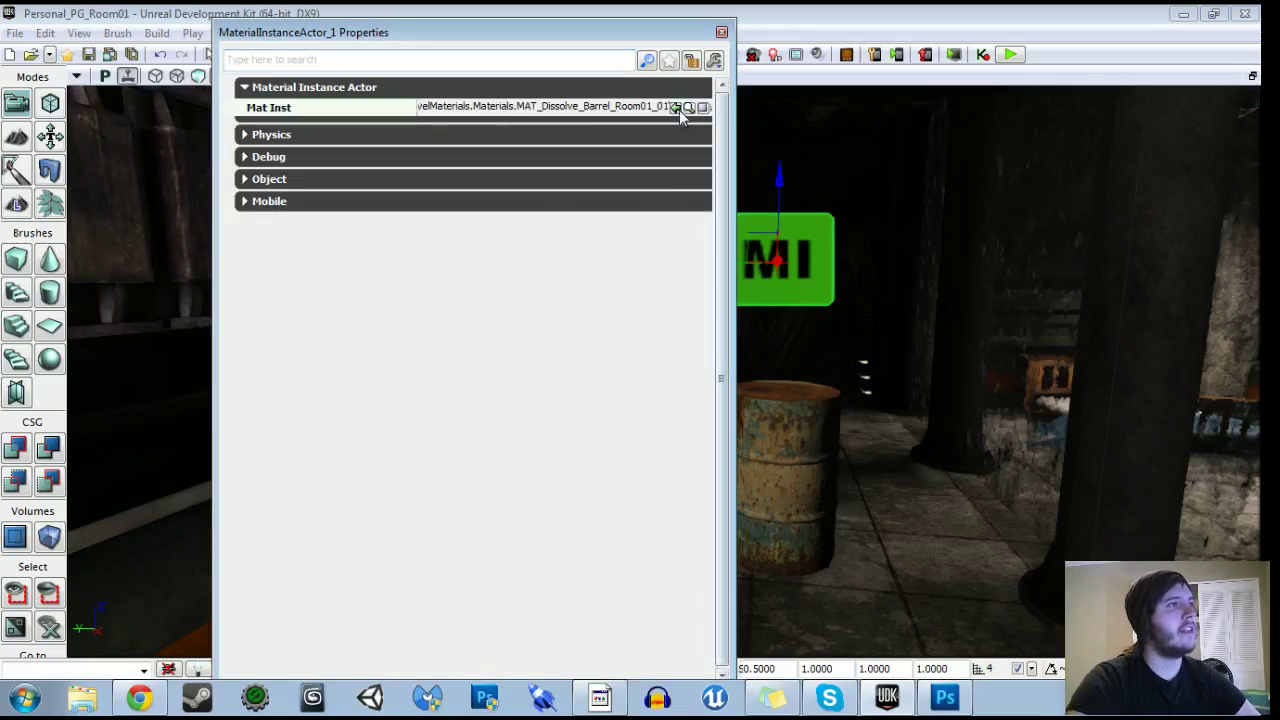
{"action": "left_click", "coordinate": [721, 32]}
{"action": "right_click_drag", "start_coordinate": [757, 92], "coordinate": [390, 96]}
In Kismet, break the Compare Objects links into Play Announcement and move that node well away from the others.
{"action": "left_click", "coordinate": [443, 55]}
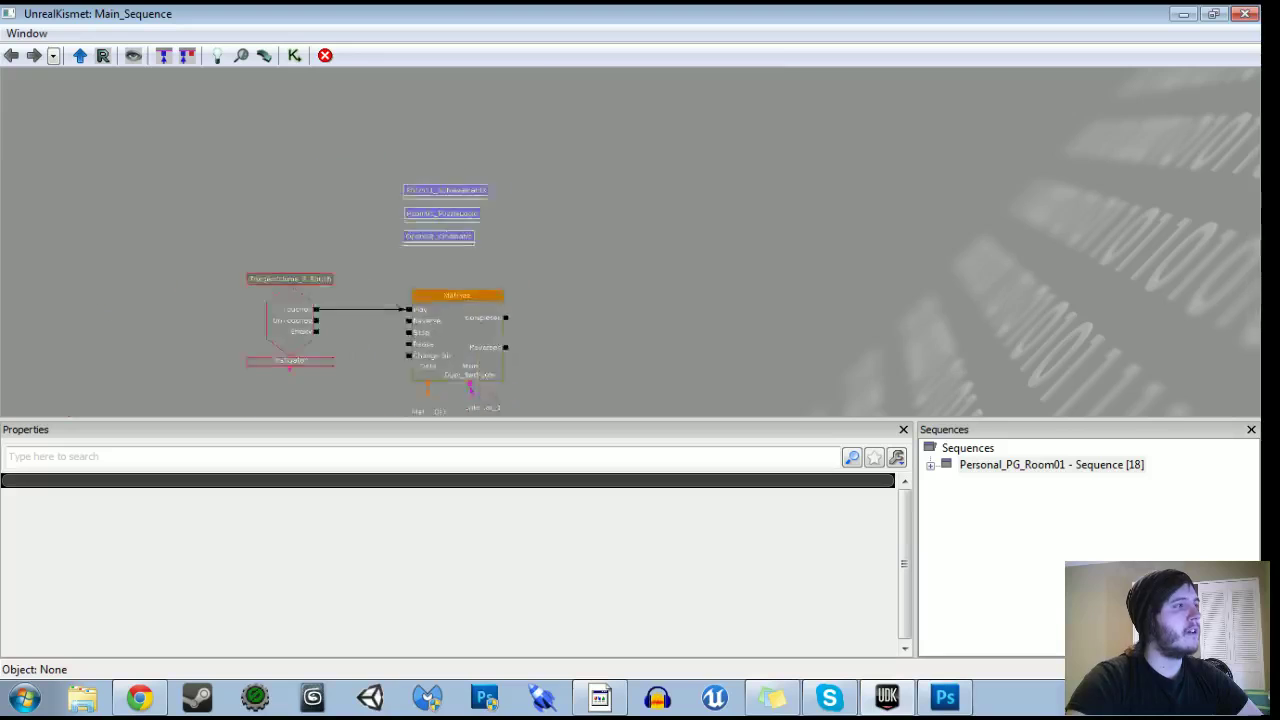
{"action": "scroll", "coordinate": [543, 229], "scroll_direction": "up", "scroll_amount": 10}
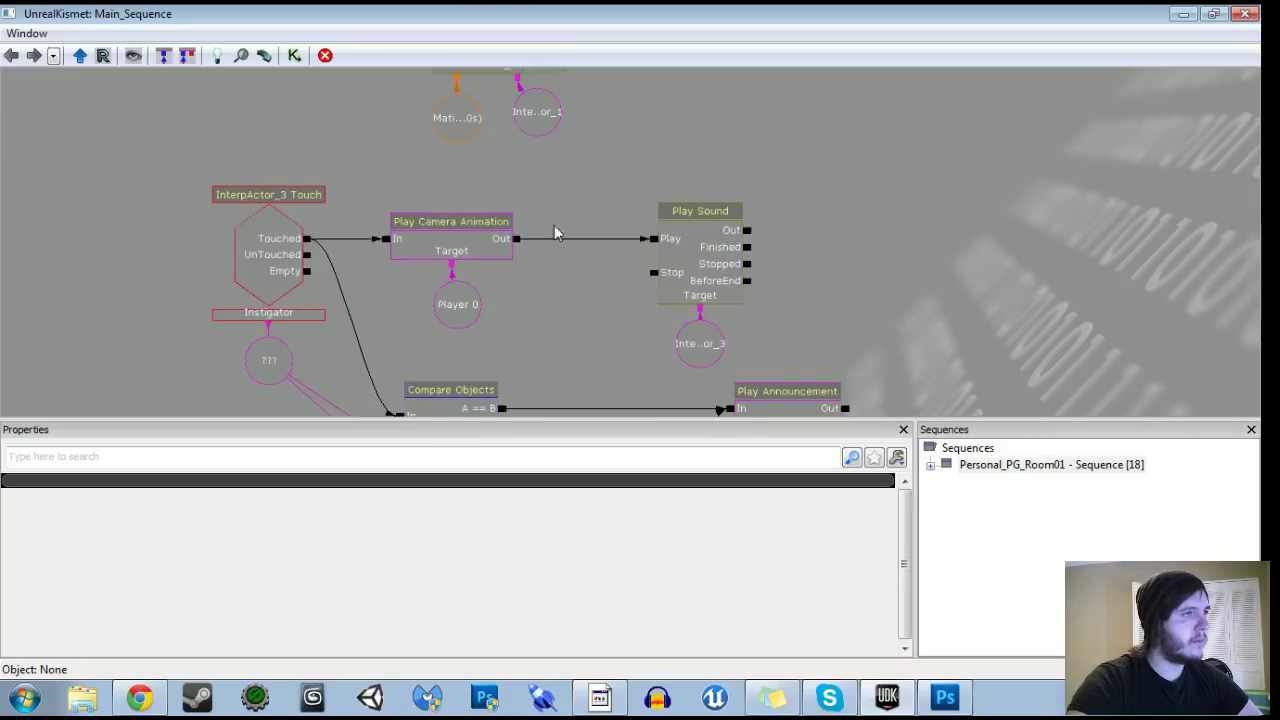
{"action": "scroll", "coordinate": [591, 251], "scroll_direction": "down", "scroll_amount": 2}
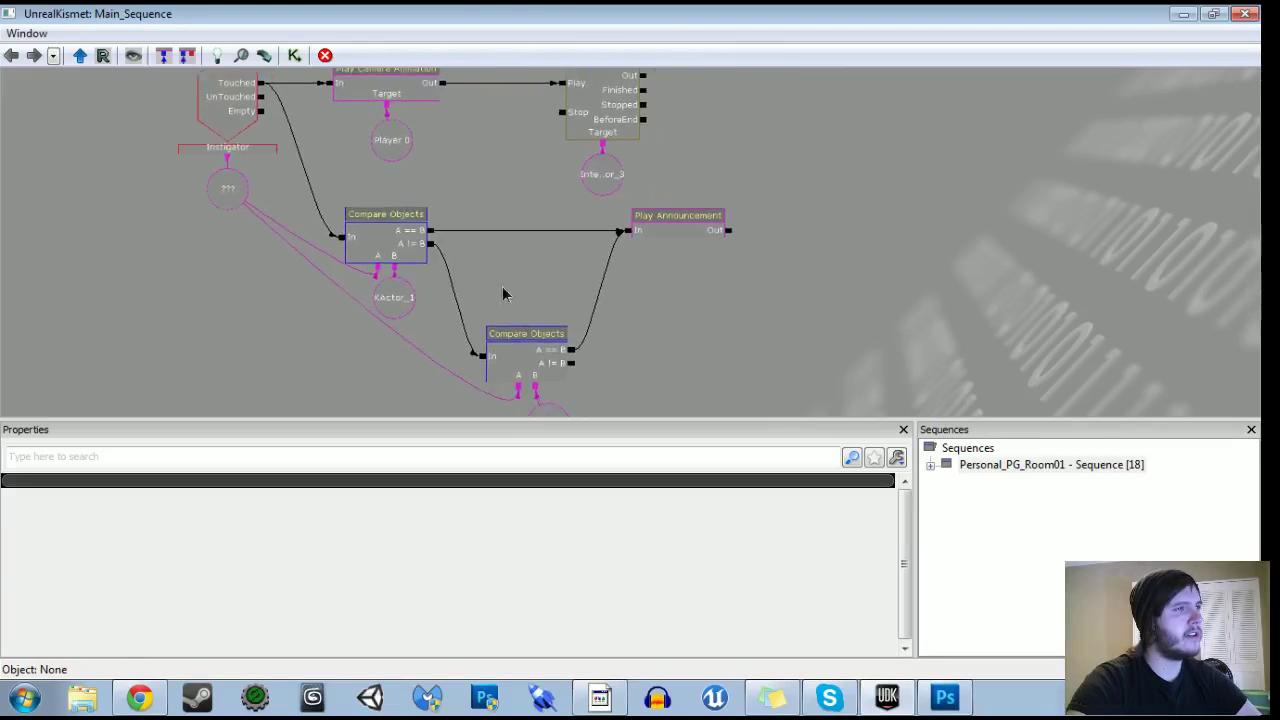
{"action": "left_click_drag", "start_coordinate": [519, 314], "coordinate": [459, 366]}
{"action": "left_click", "coordinate": [600, 284]}
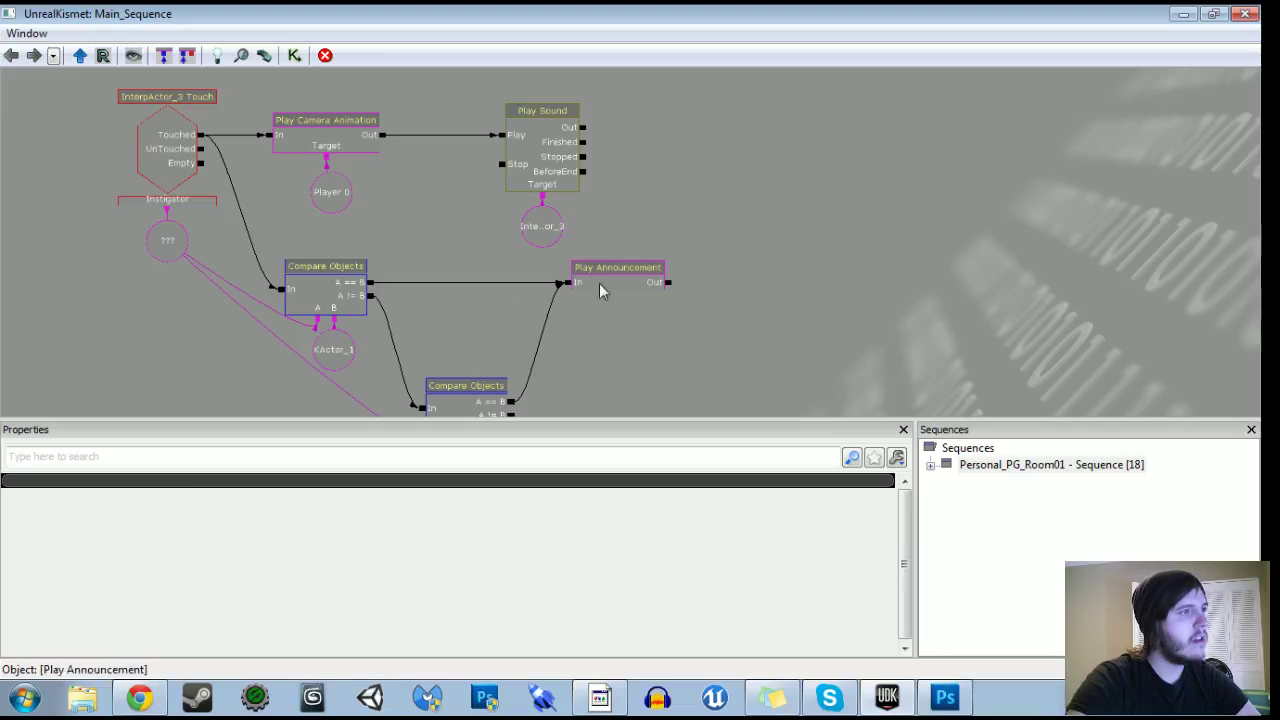
{"action": "left_click", "coordinate": [572, 284], "text": "alt"}
{"action": "left_click_drag", "start_coordinate": [617, 289], "coordinate": [1057, 332]}
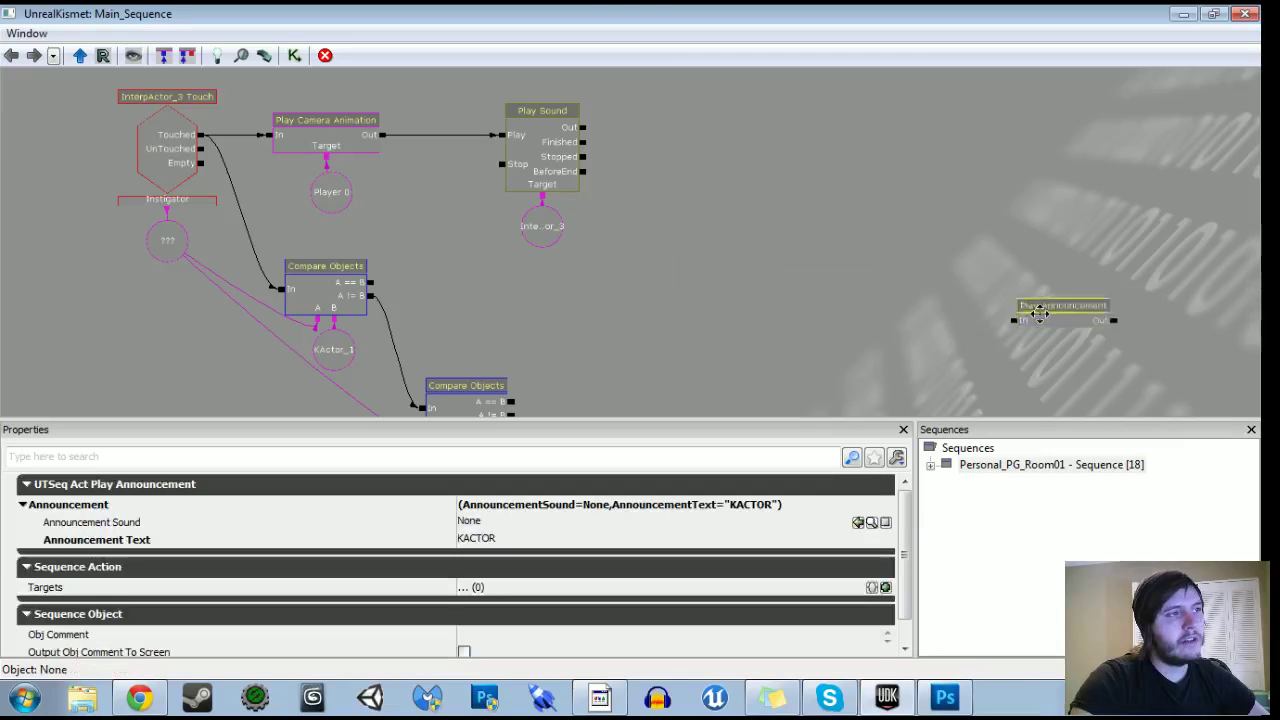
Check which actor in the level the KActor_1 variable on the first Compare Objects node refers to.
{"action": "scroll", "coordinate": [900, 272], "scroll_direction": "up", "scroll_amount": 2}
{"action": "left_click_drag", "start_coordinate": [619, 317], "coordinate": [856, 280]}
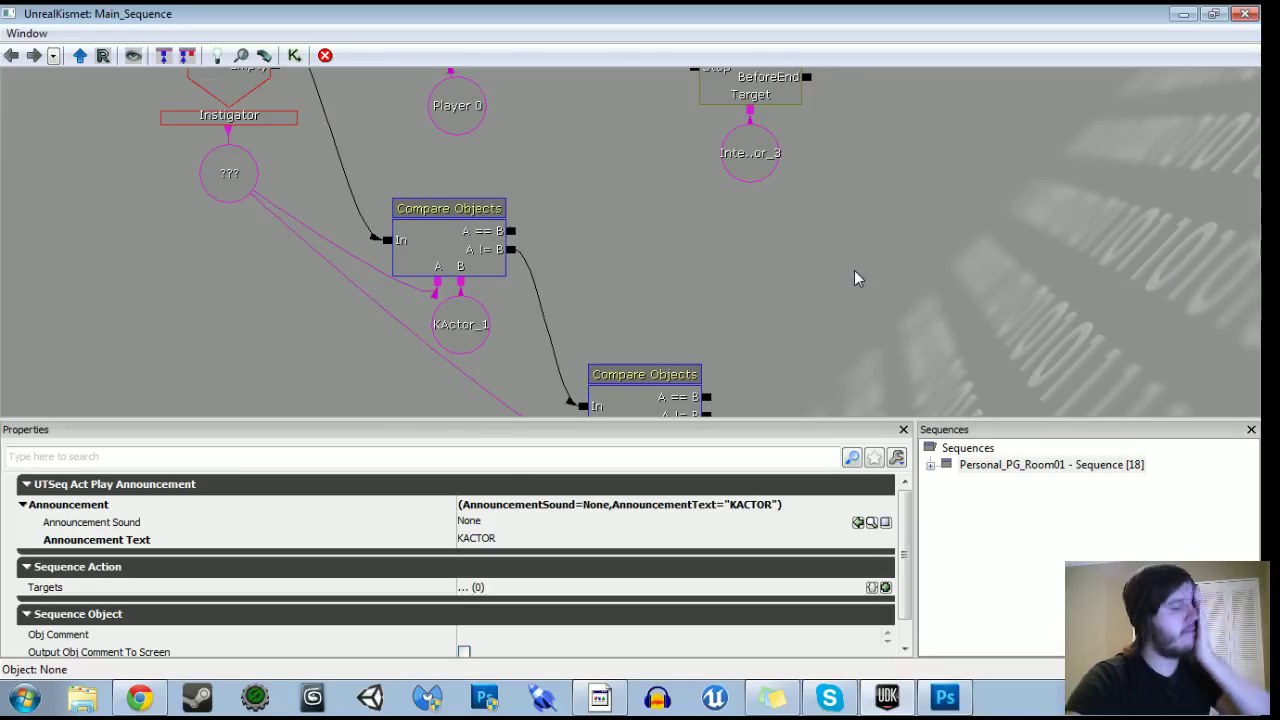
{"action": "left_click", "coordinate": [445, 334]}
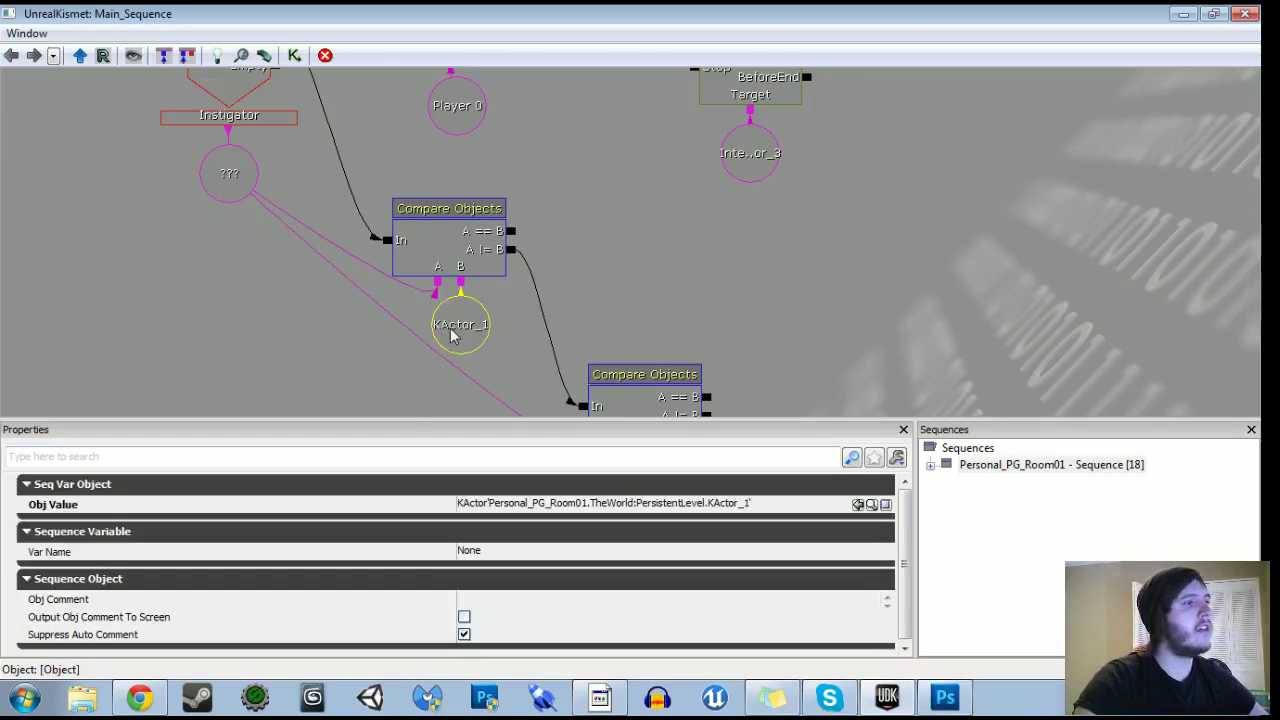
{"action": "double_click", "coordinate": [1040, 13]}
{"action": "left_click_drag", "start_coordinate": [1015, 370], "coordinate": [980, 345]}
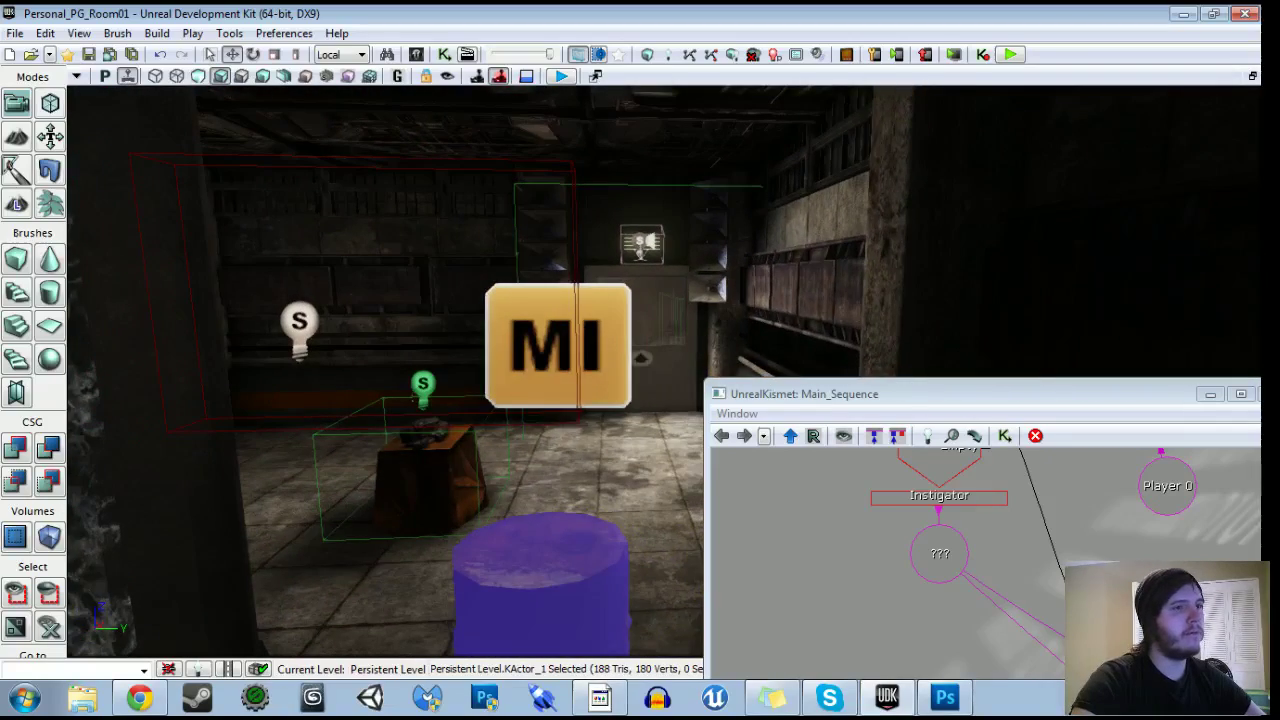
{"action": "left_click", "coordinate": [1240, 393]}
{"action": "left_click_drag", "start_coordinate": [628, 300], "coordinate": [647, 277]}
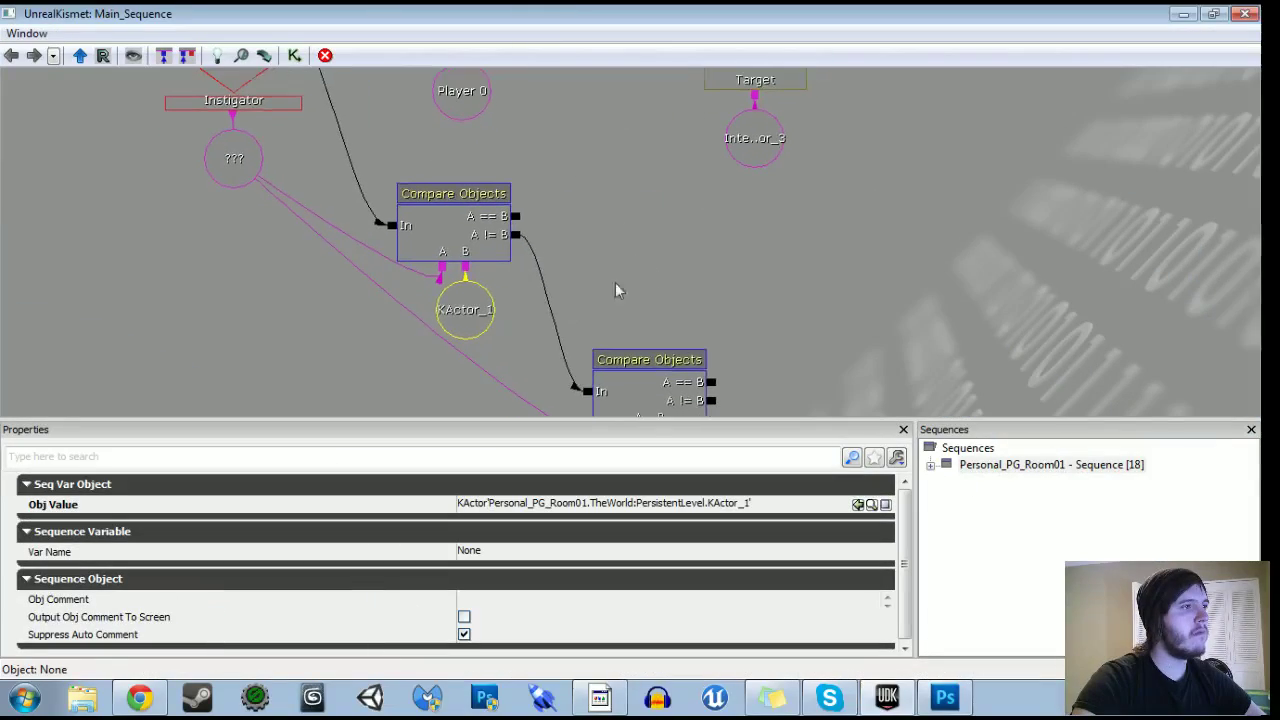
Examine the InterpActor_3 Touch event's settings and locate the actor that triggers it in the level.
{"action": "left_click", "coordinate": [804, 254]}
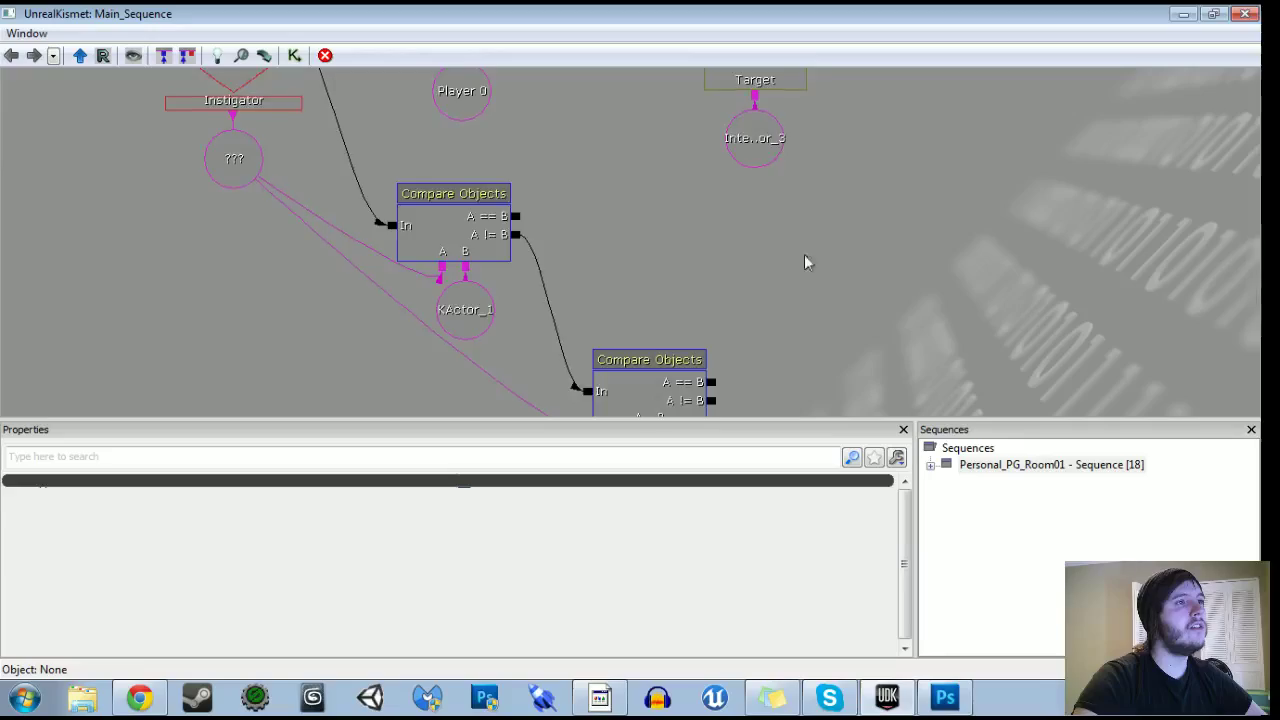
{"action": "scroll", "coordinate": [804, 254], "scroll_direction": "down", "scroll_amount": 2}
{"action": "left_click_drag", "start_coordinate": [381, 149], "coordinate": [436, 229]}
{"action": "left_click", "coordinate": [436, 229]}
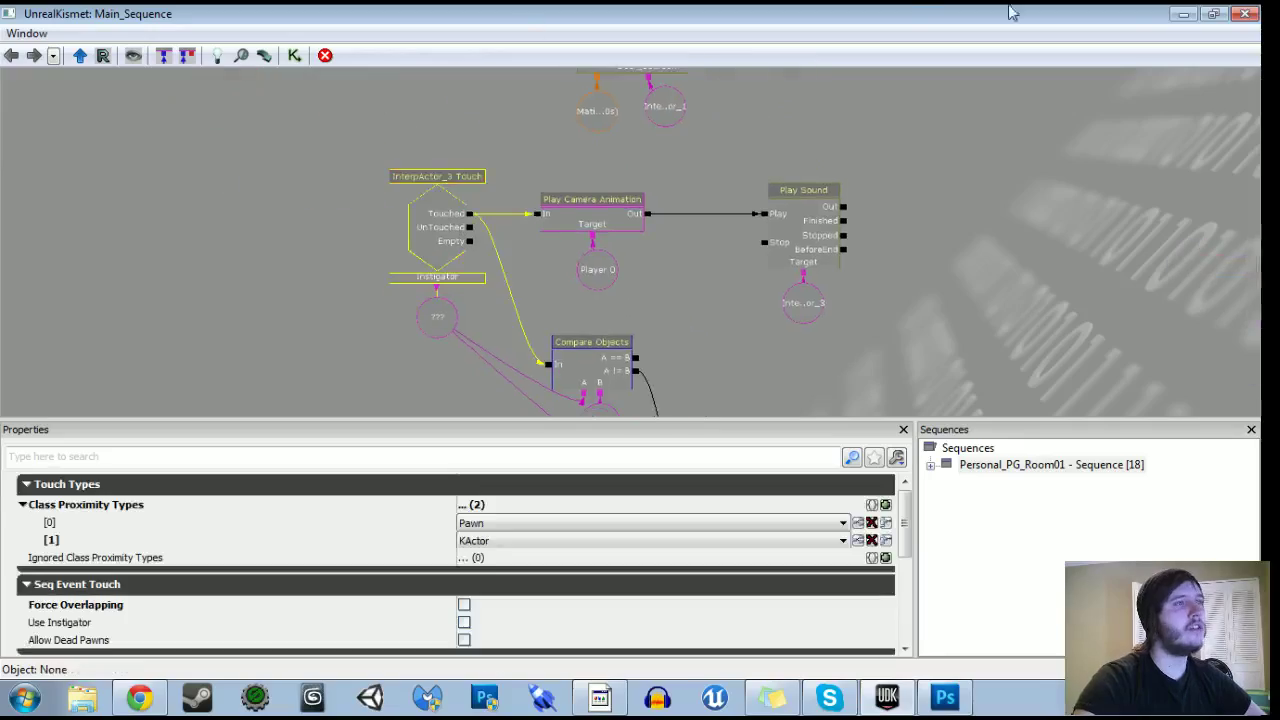
{"action": "left_click", "coordinate": [1182, 14]}
{"action": "key", "text": "Home"}
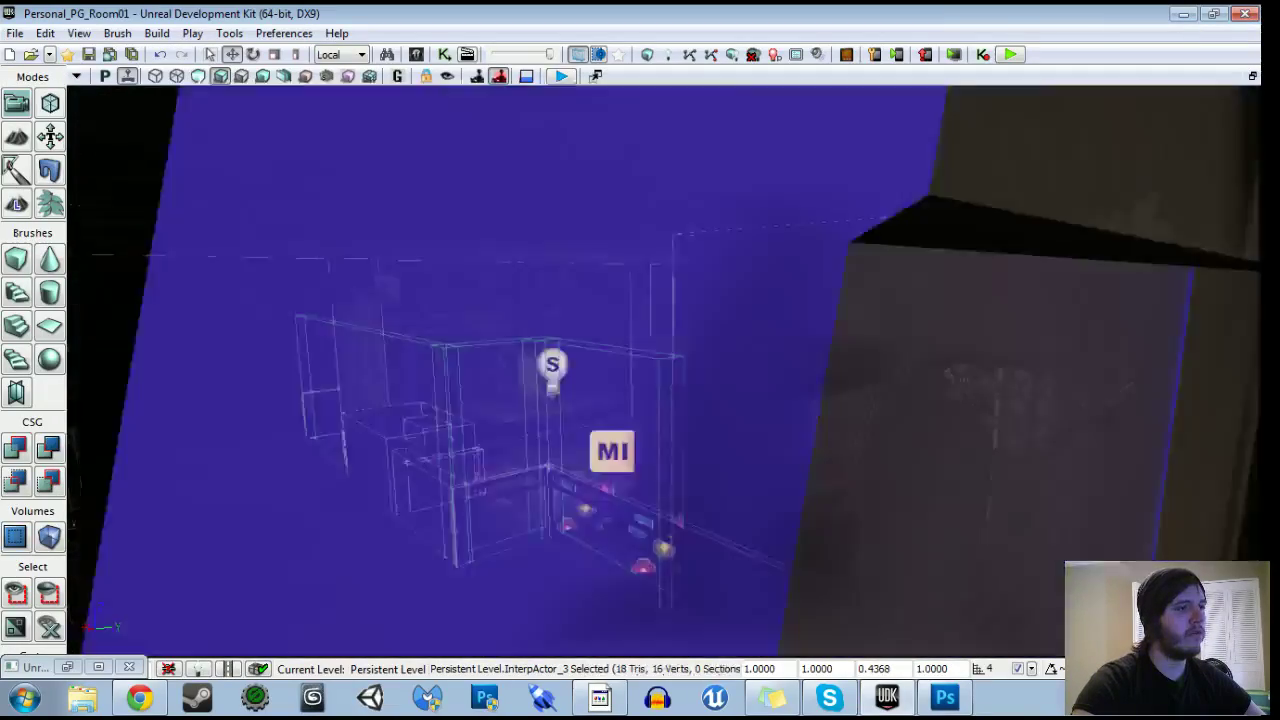
{"action": "right_click_drag", "start_coordinate": [640, 400], "coordinate": [620, 440]}
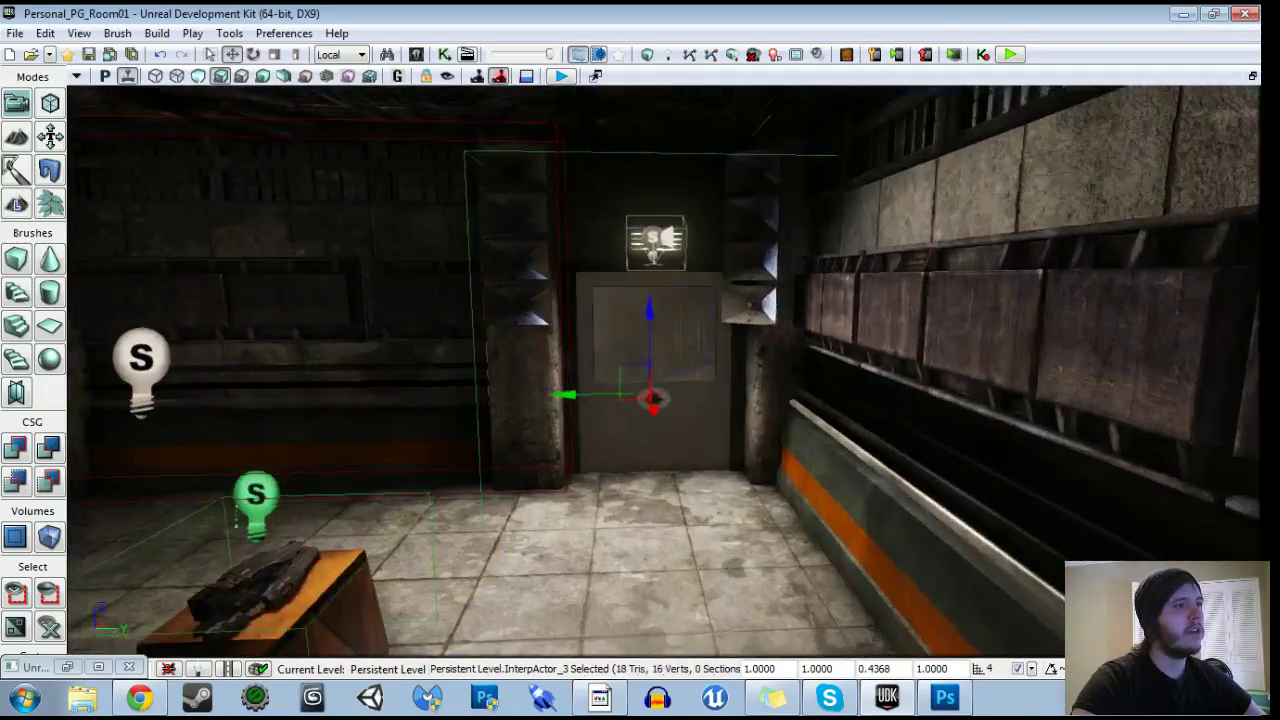
{"action": "left_click", "coordinate": [620, 540]}
{"action": "right_click_drag", "start_coordinate": [620, 540], "coordinate": [620, 600]}
{"action": "mouse_move", "coordinate": [640, 400]}
{"action": "left_mouse_down"}
{"action": "mouse_move", "coordinate": [660, 380]}
{"action": "mouse_move", "coordinate": [640, 420]}
{"action": "left_mouse_up"}
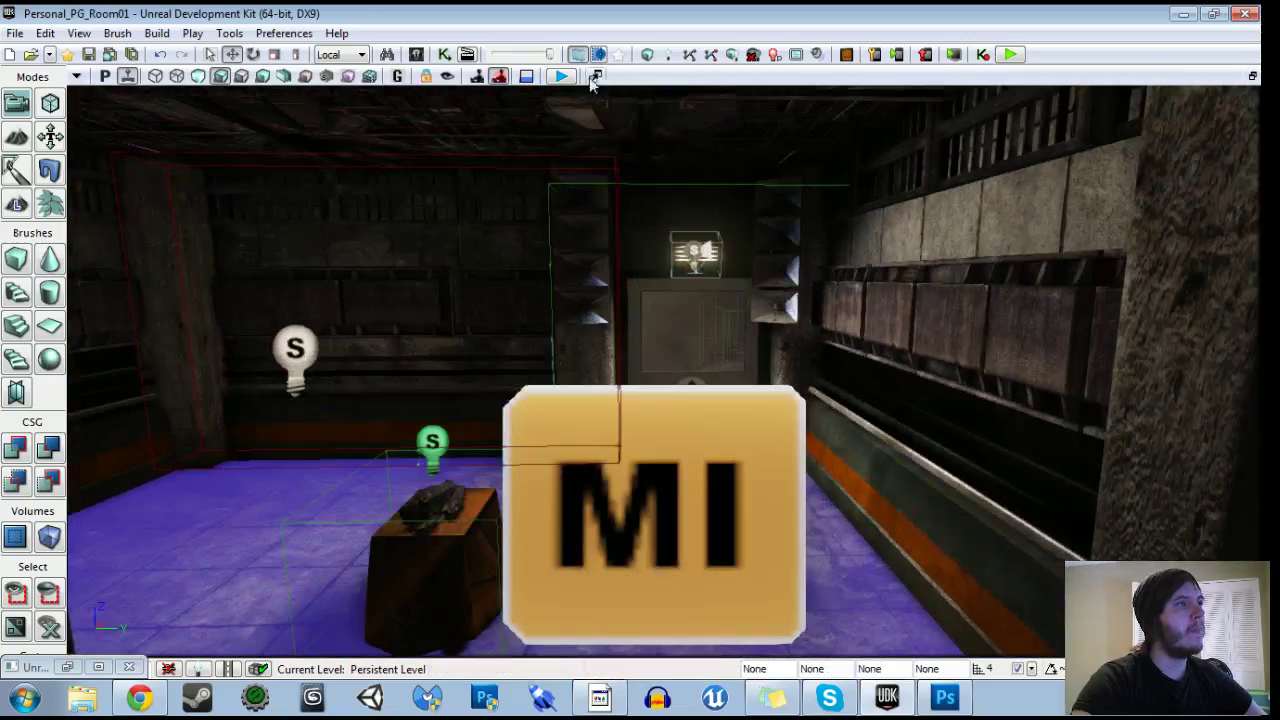
Add a Matinee in Kismet, connect the first Compare Objects' A == B output to Play, and align it with that output.
{"action": "left_click", "coordinate": [445, 54]}
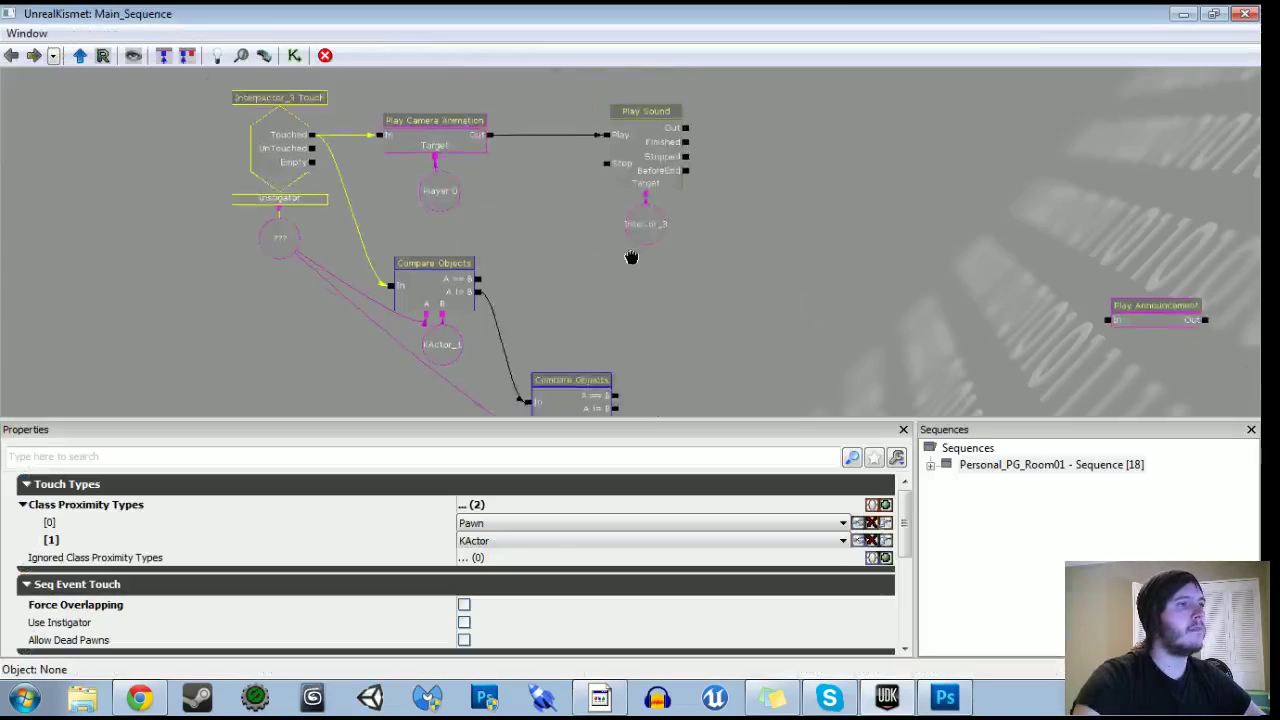
{"action": "left_click_drag", "start_coordinate": [467, 262], "coordinate": [783, 261]}
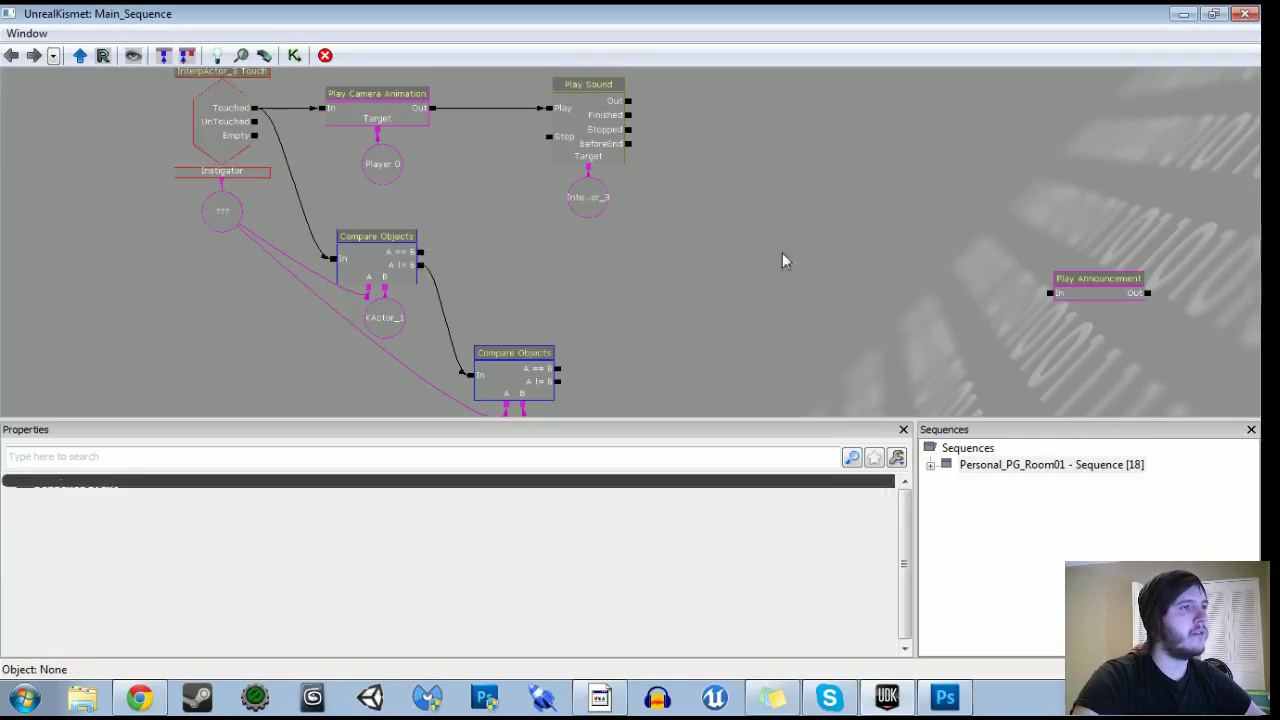
{"action": "left_click", "coordinate": [632, 257]}
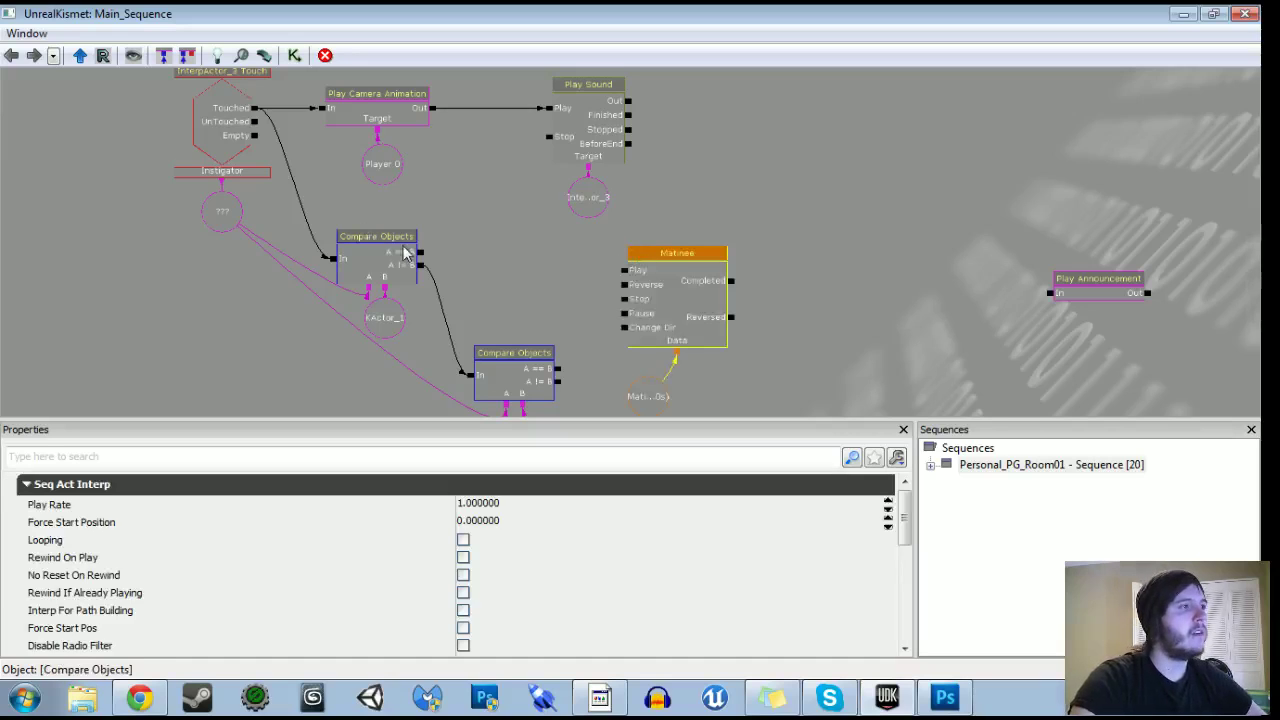
{"action": "left_click_drag", "start_coordinate": [418, 258], "coordinate": [625, 270]}
{"action": "left_click_drag", "start_coordinate": [599, 227], "coordinate": [768, 397], "text": "ctrl+alt"}
{"action": "left_click_drag", "start_coordinate": [664, 291], "coordinate": [666, 272]}
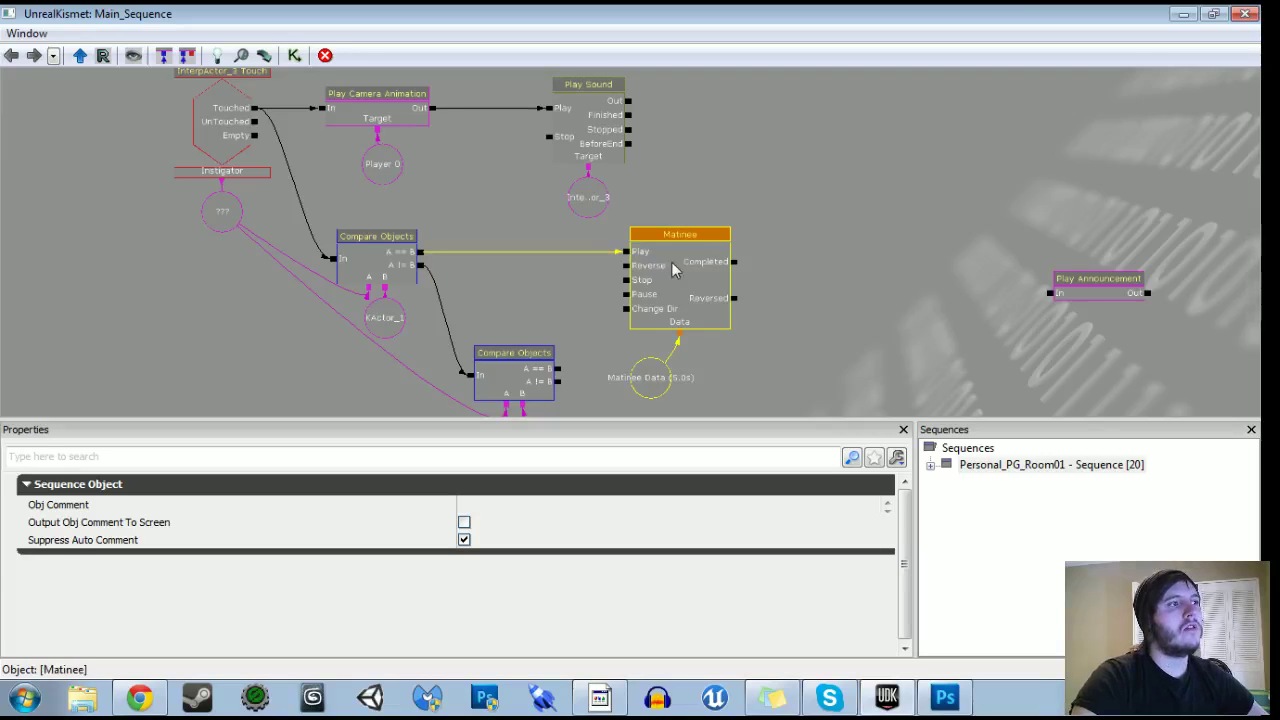
Select the MaterialInstanceActor in the level and open the new Matinee for editing.
{"action": "left_click", "coordinate": [1184, 15]}
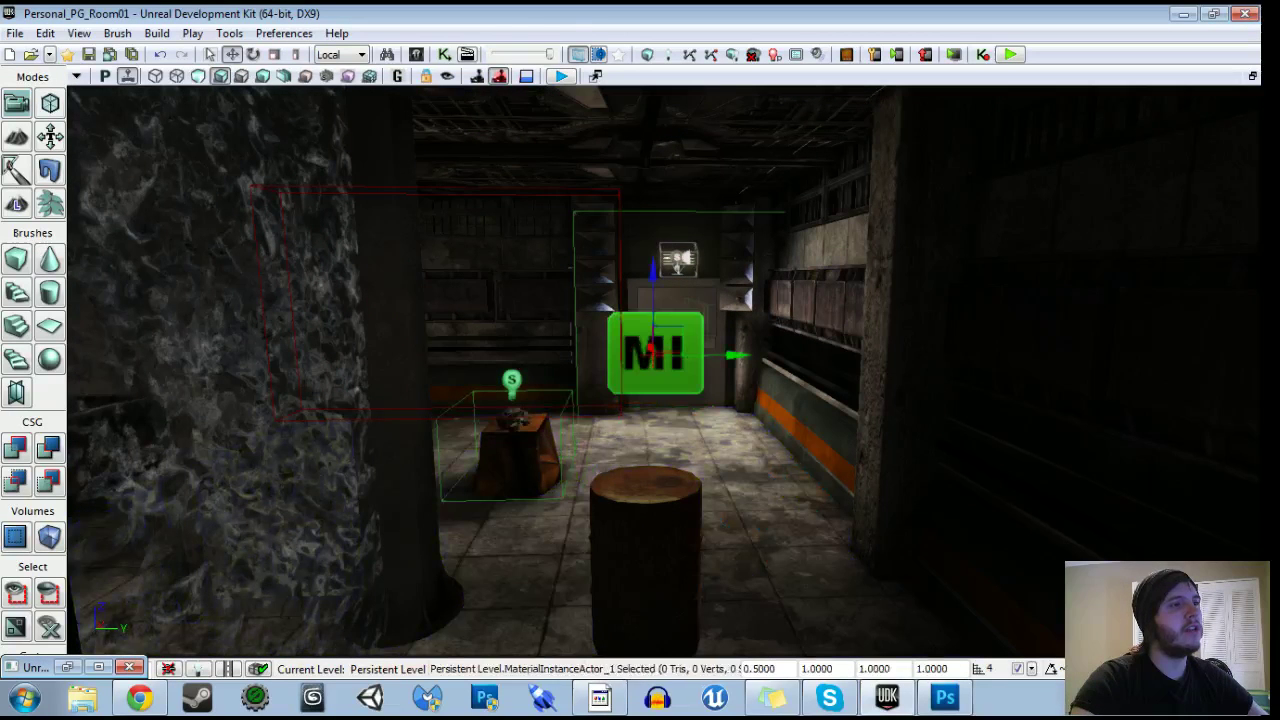
{"action": "left_click", "coordinate": [444, 54]}
{"action": "double_click", "coordinate": [690, 256]}
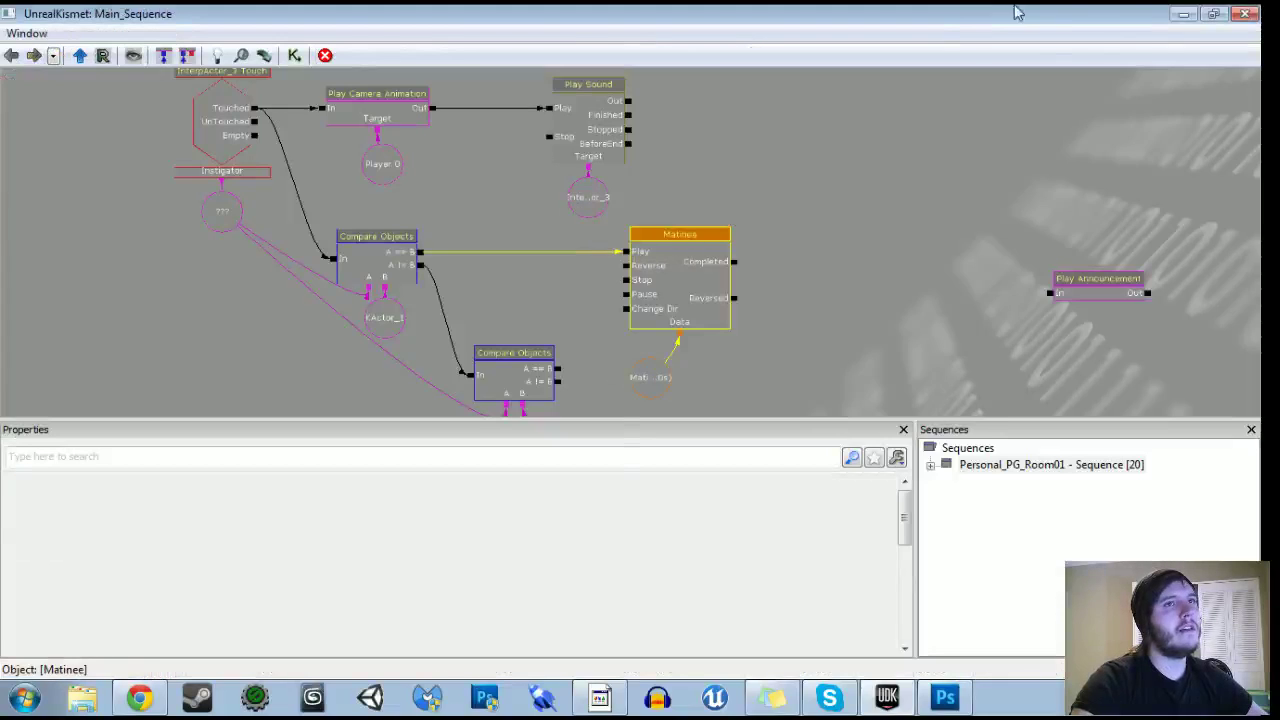
Minimize Kismet and arrange the Matinee editor beside the level view so the barrel and MaterialInstanceActor stay visible.
{"action": "left_click", "coordinate": [1180, 15]}
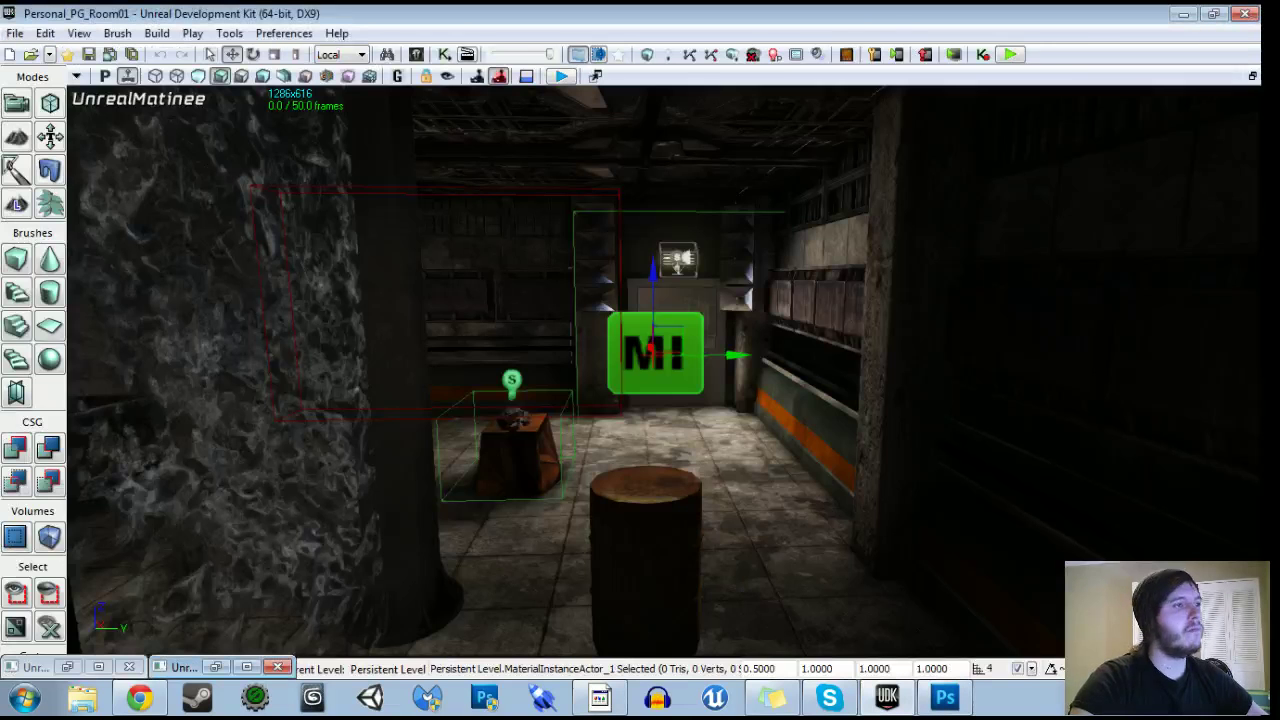
{"action": "left_click", "coordinate": [222, 672]}
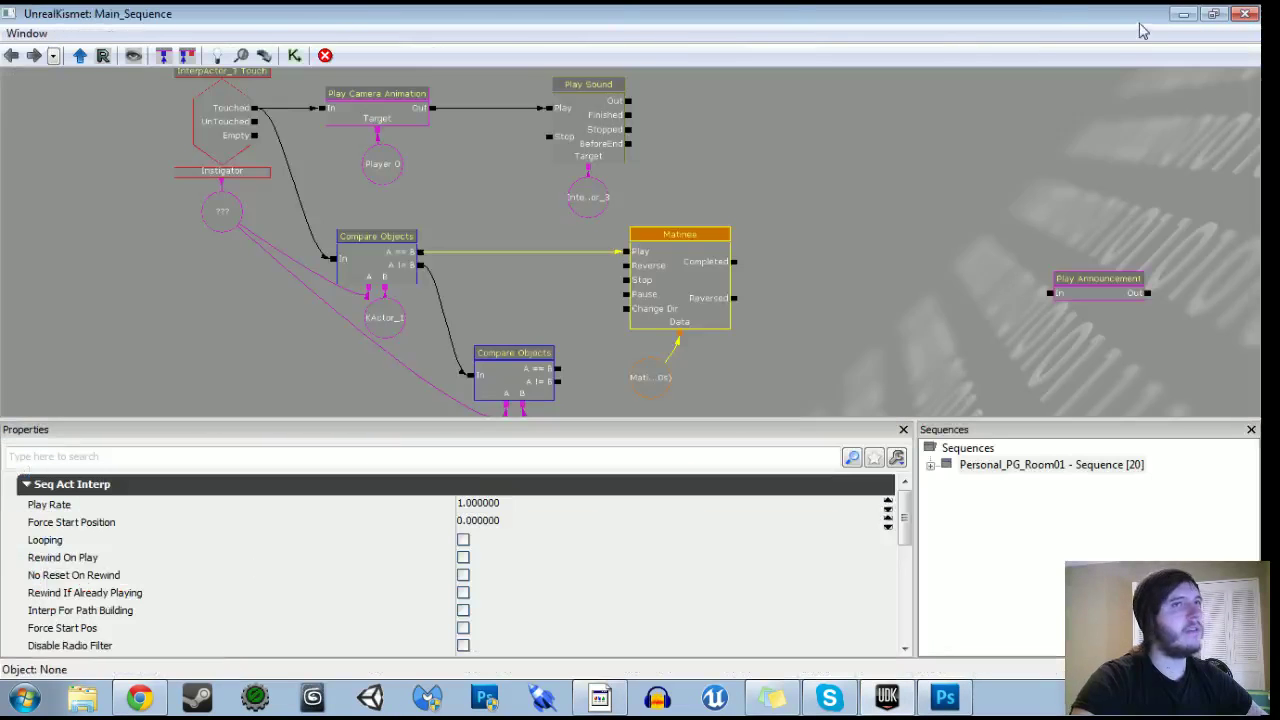
{"action": "left_click", "coordinate": [1185, 14]}
{"action": "left_click", "coordinate": [71, 671]}
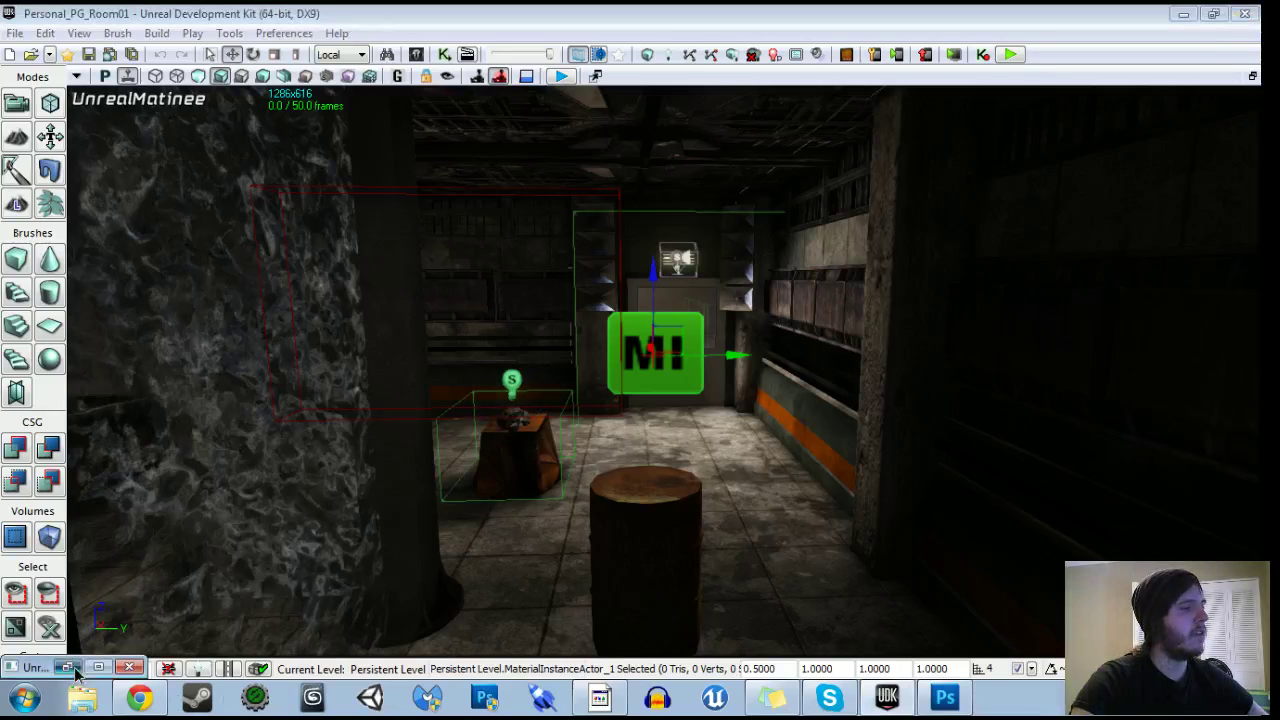
{"action": "left_click_drag", "start_coordinate": [629, 9], "coordinate": [2, 60]}
{"action": "left_click_drag", "start_coordinate": [800, 350], "coordinate": [690, 340]}
Add an empty group named Barrel_01_DissolveAnimation to the Matinee for the selected MaterialInstanceActor.
{"action": "right_click", "coordinate": [124, 346]}
{"action": "left_click", "coordinate": [193, 418]}
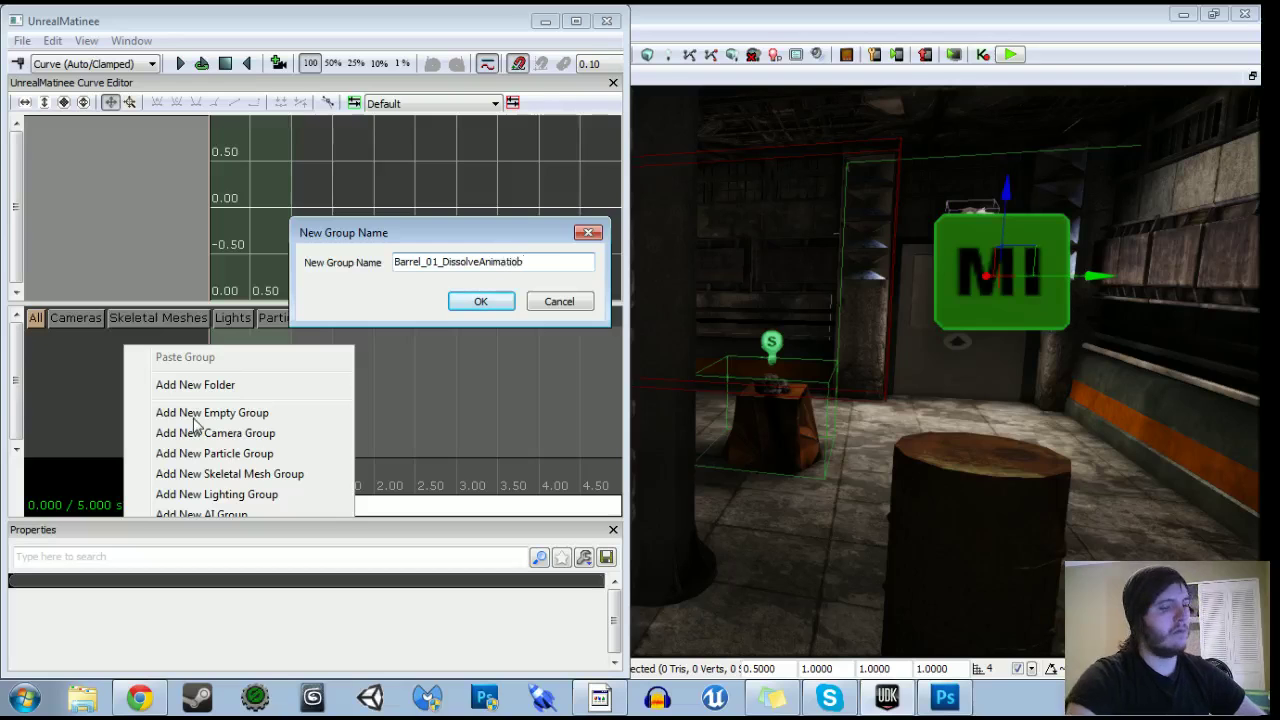
{"action": "type", "text": "Barrel_01_DissolveAnimation"}
{"action": "key", "text": "Return"}
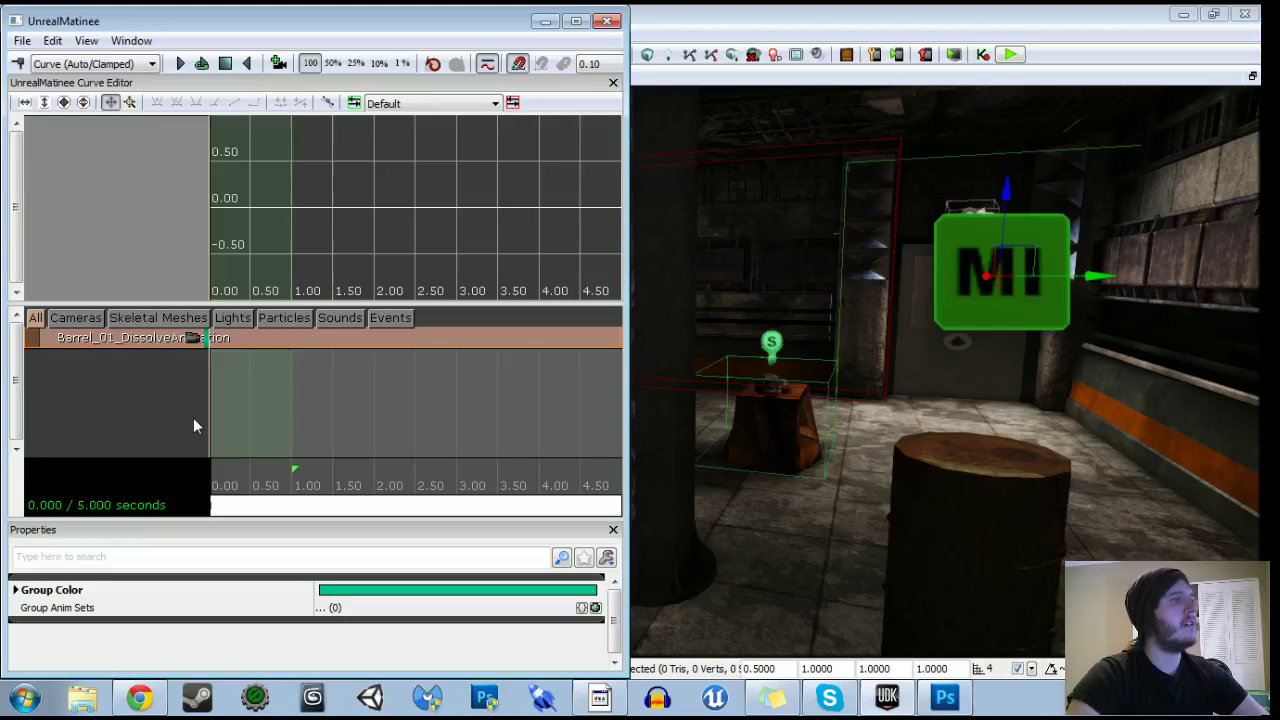
Add a Float Material Param track to the Barrel_01_DissolveAnimation group and shorten the Matinee to 1 second.
{"action": "right_click", "coordinate": [158, 337]}
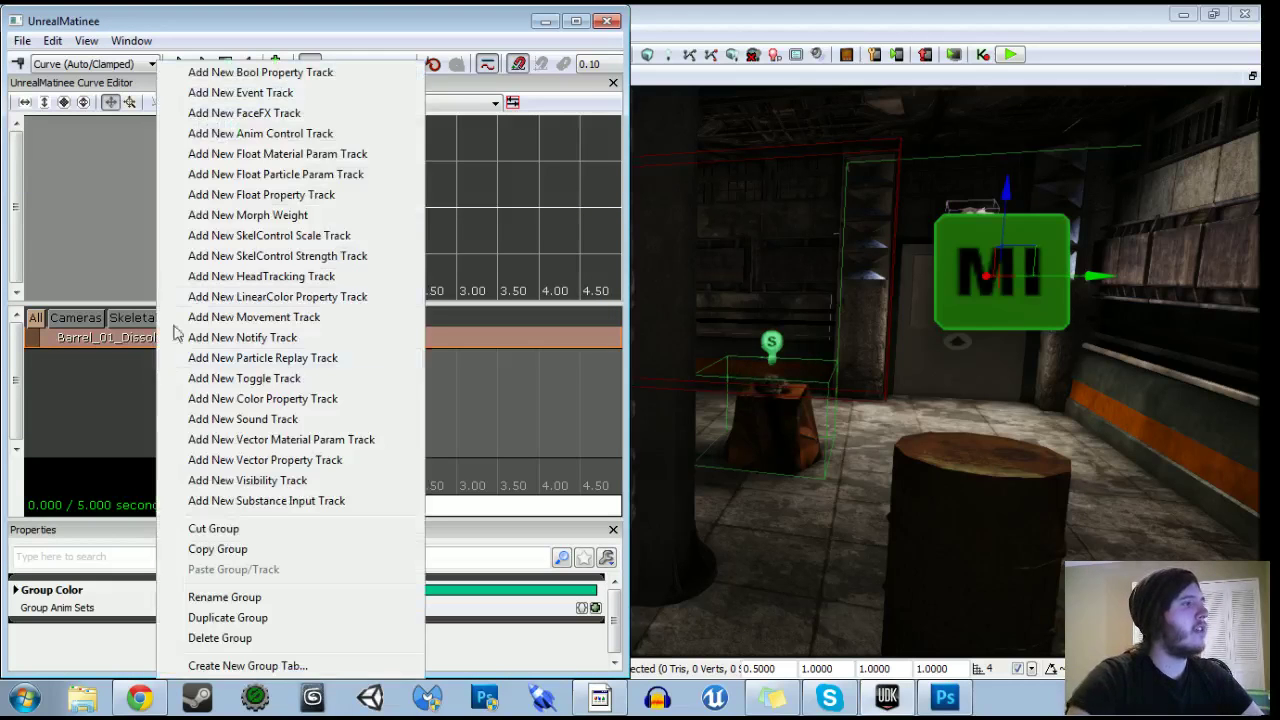
{"action": "left_click", "coordinate": [228, 163]}
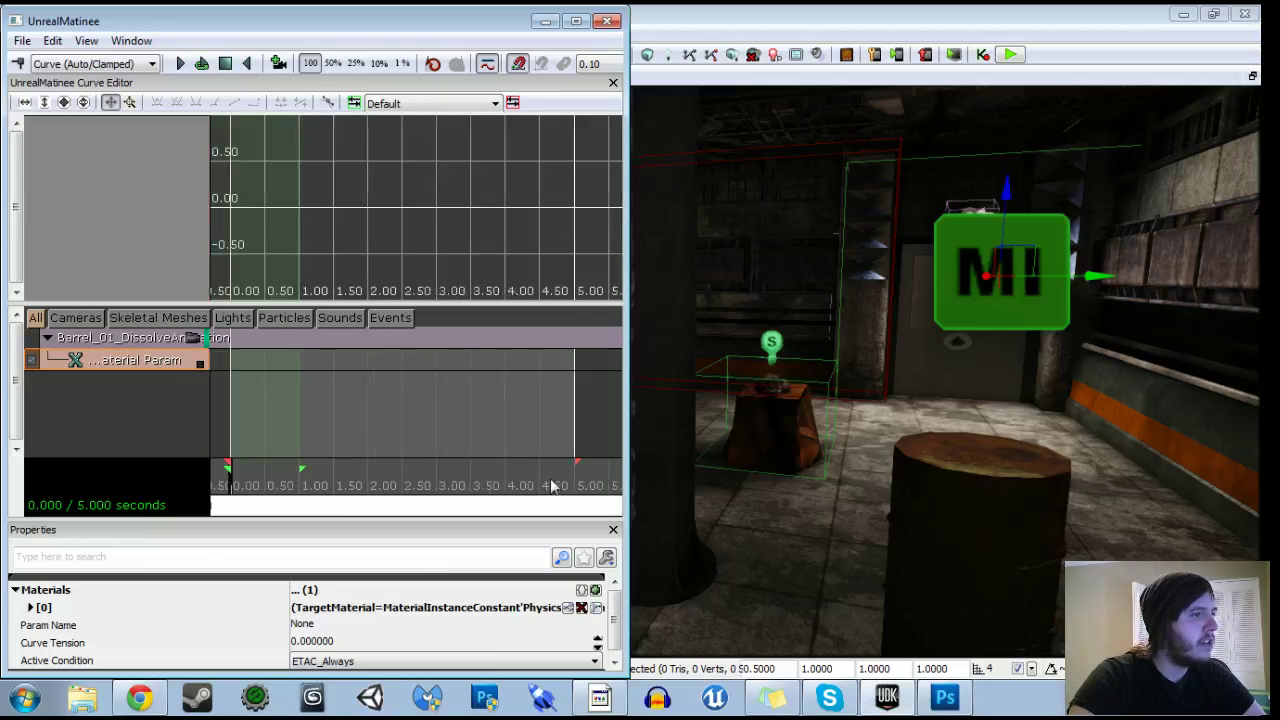
{"action": "left_click_drag", "start_coordinate": [577, 463], "coordinate": [301, 465]}
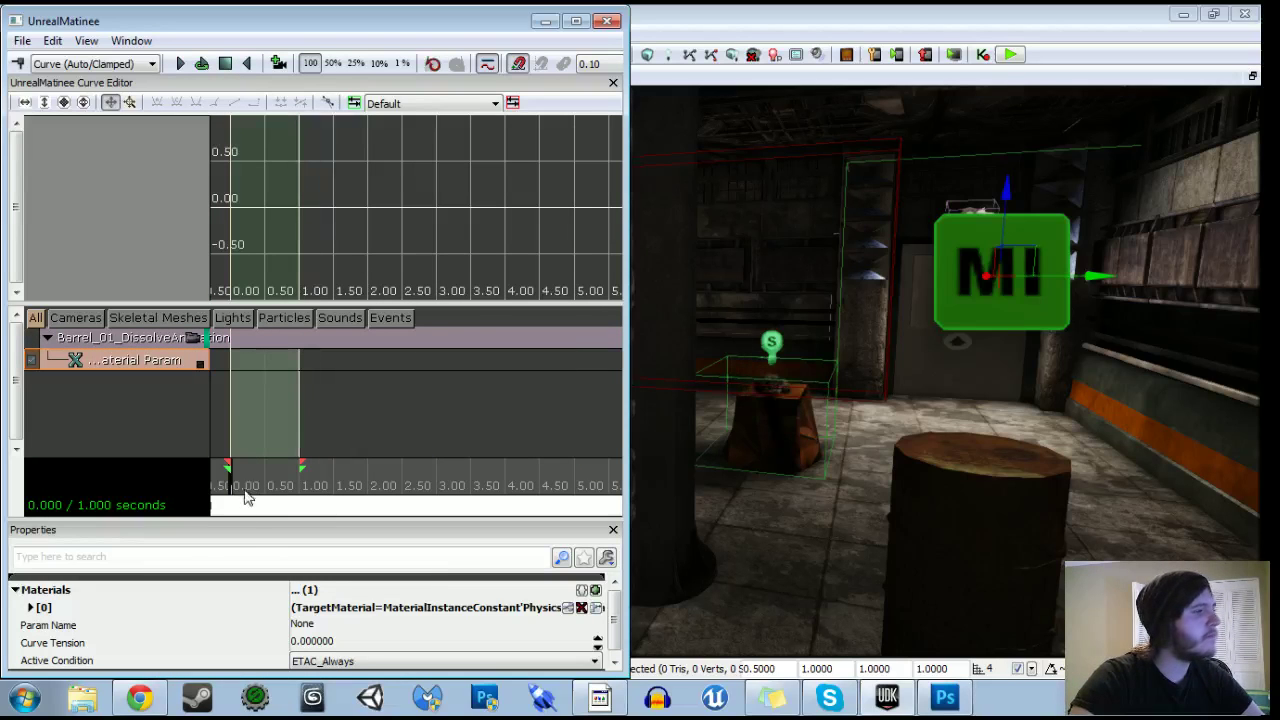
Set the Float Material Param track's Param Name to Opacity.
{"action": "left_click", "coordinate": [300, 625]}
{"action": "type", "text": "Opa"}
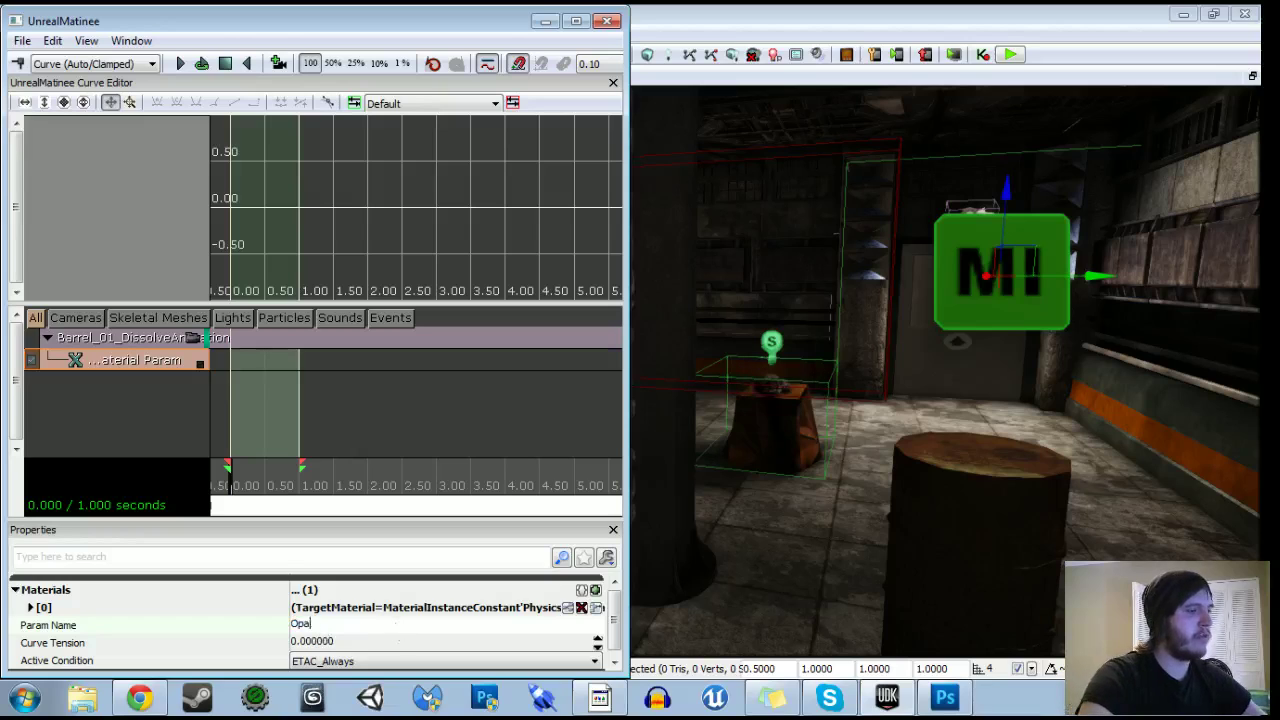
{"action": "type", "text": "city"}
{"action": "key", "text": "Return"}
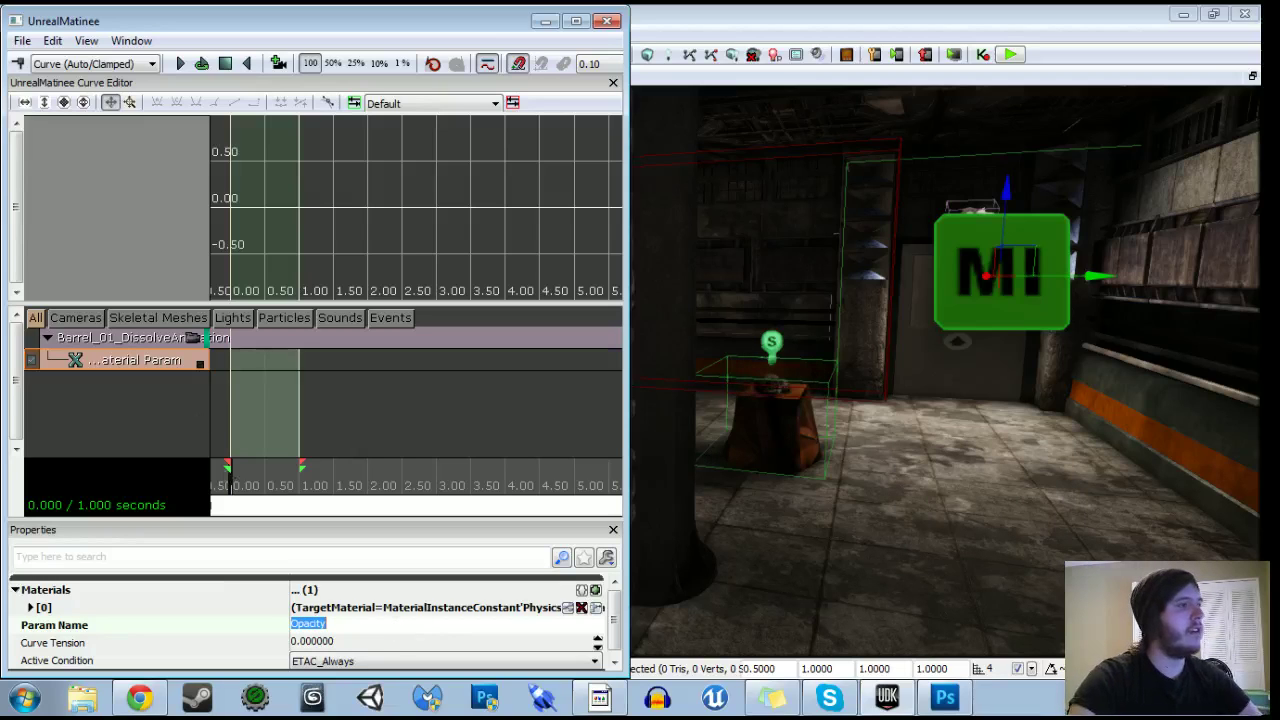
{"action": "key", "text": "Return"}
Key the Opacity track at 0 and 1 second, setting the first key's value, and preview the dissolve.
{"action": "right_click", "coordinate": [230, 366]}
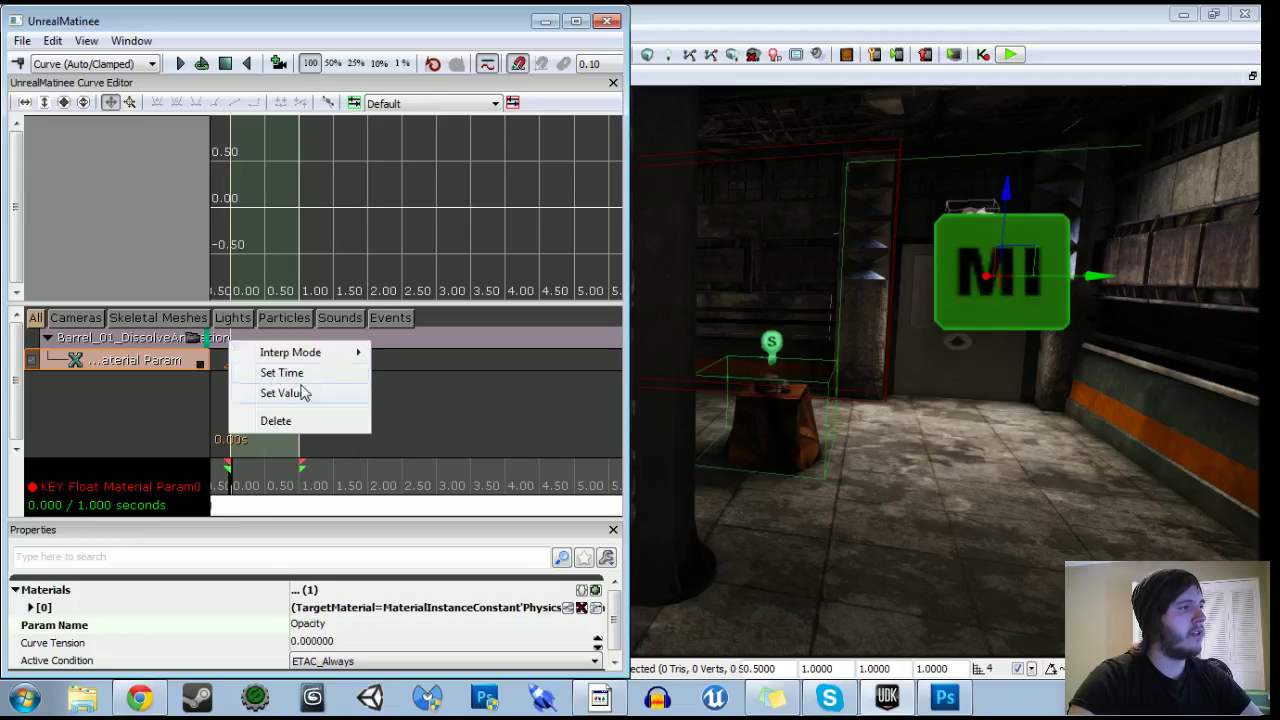
{"action": "left_click", "coordinate": [300, 390]}
{"action": "key", "text": "Return"}
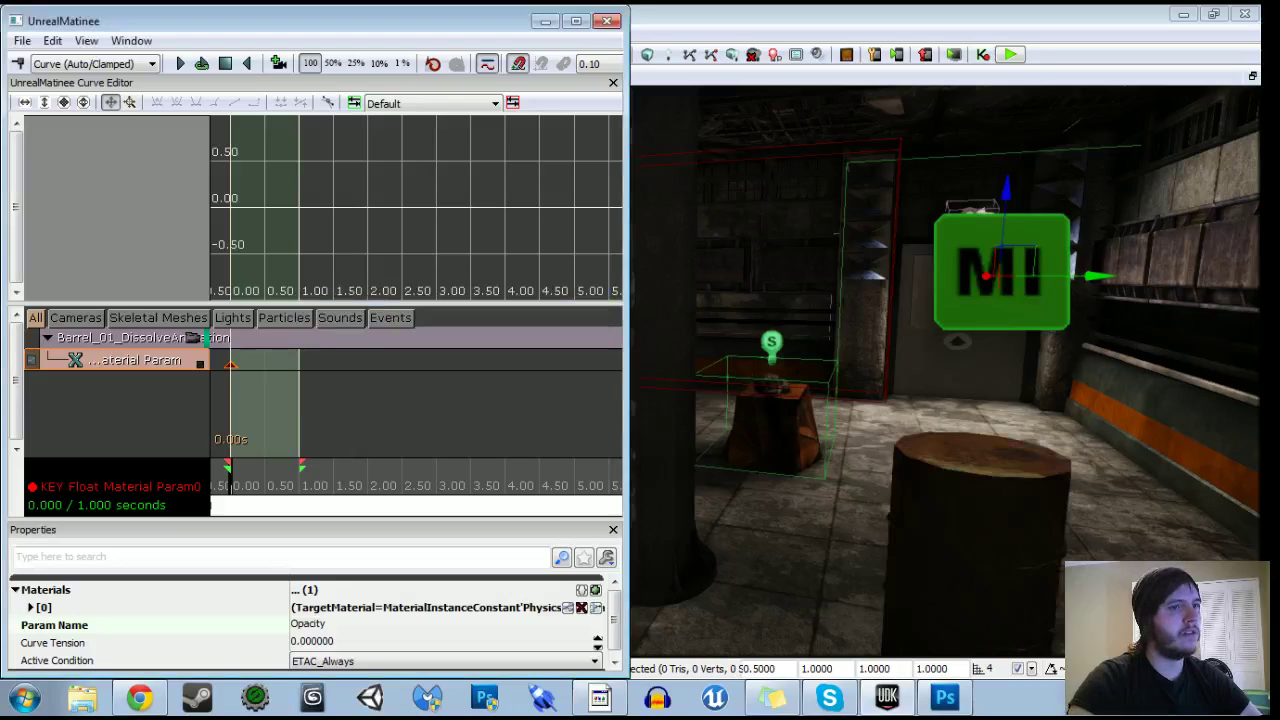
{"action": "mouse_move", "coordinate": [241, 483]}
{"action": "left_mouse_down"}
{"action": "mouse_move", "coordinate": [326, 487]}
{"action": "mouse_move", "coordinate": [229, 489]}
{"action": "left_mouse_up"}
{"action": "key", "text": "Return"}
{"action": "left_click", "coordinate": [179, 67]}
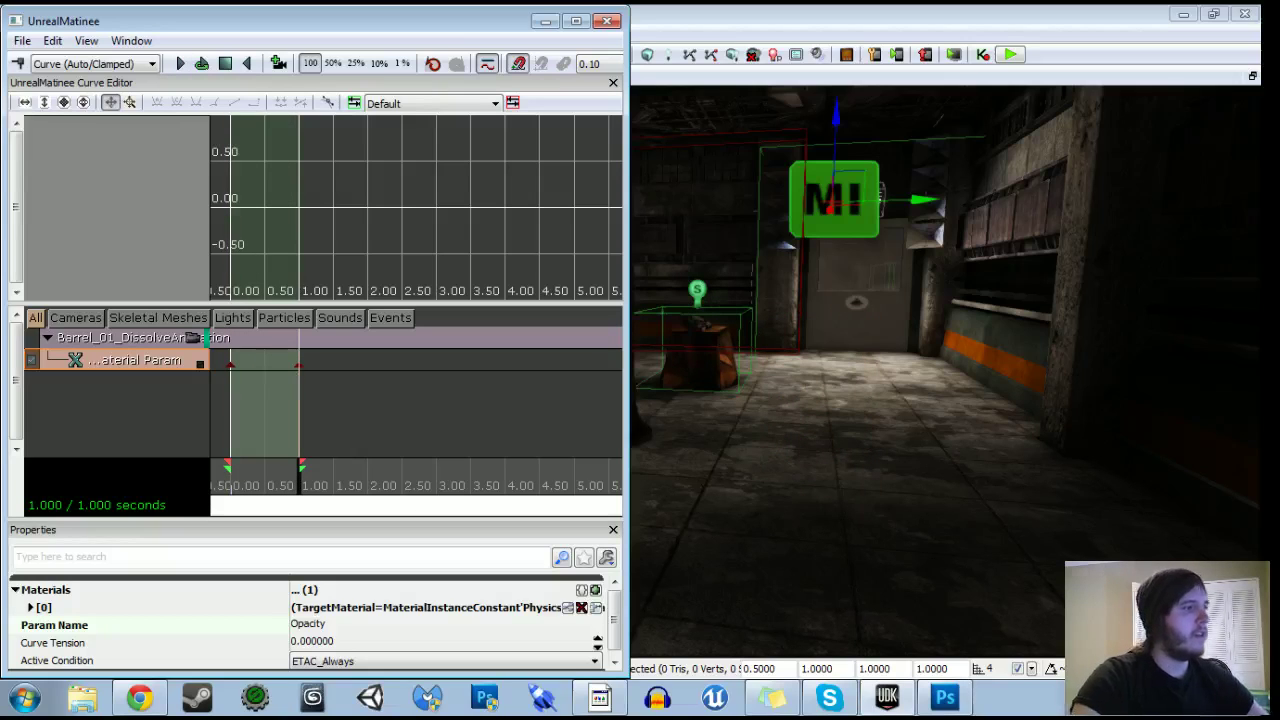
Extend the Matinee and its last Opacity key to 2 seconds, and replay the dissolve from the start.
{"action": "left_click_drag", "start_coordinate": [301, 466], "coordinate": [370, 468]}
{"action": "left_click_drag", "start_coordinate": [299, 366], "coordinate": [368, 366], "text": "ctrl"}
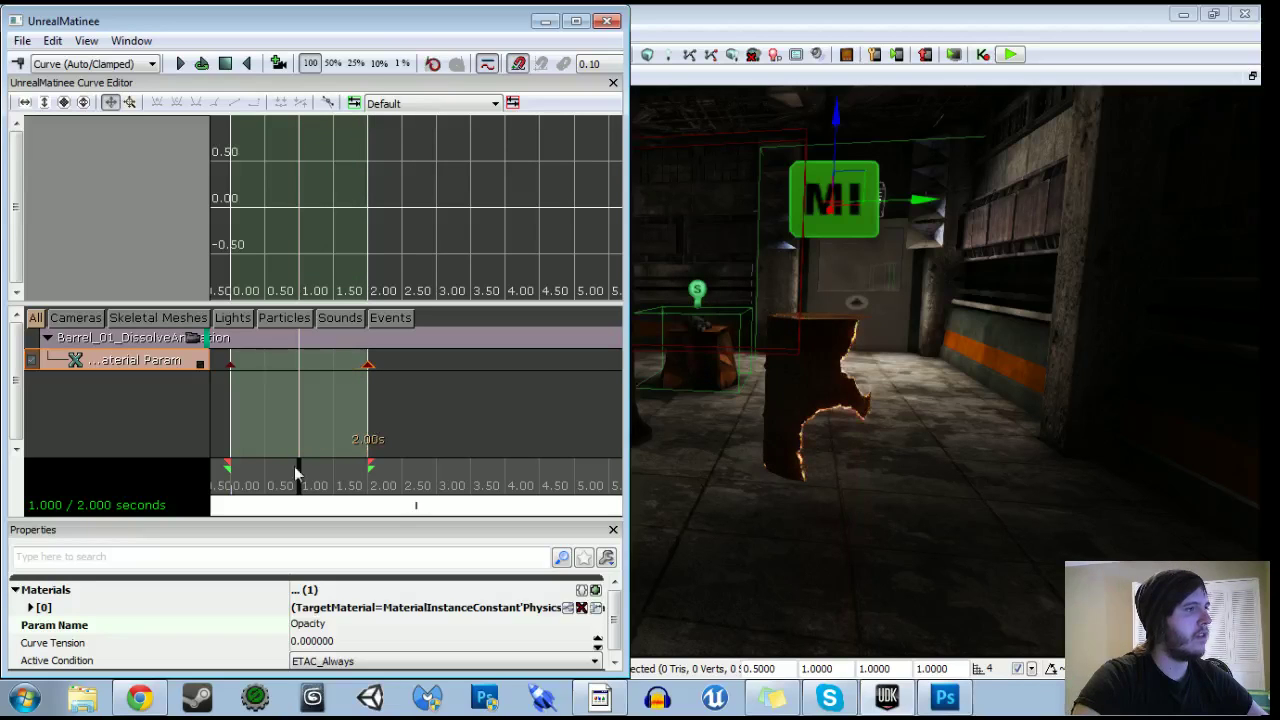
{"action": "left_click_drag", "start_coordinate": [296, 470], "coordinate": [200, 460]}
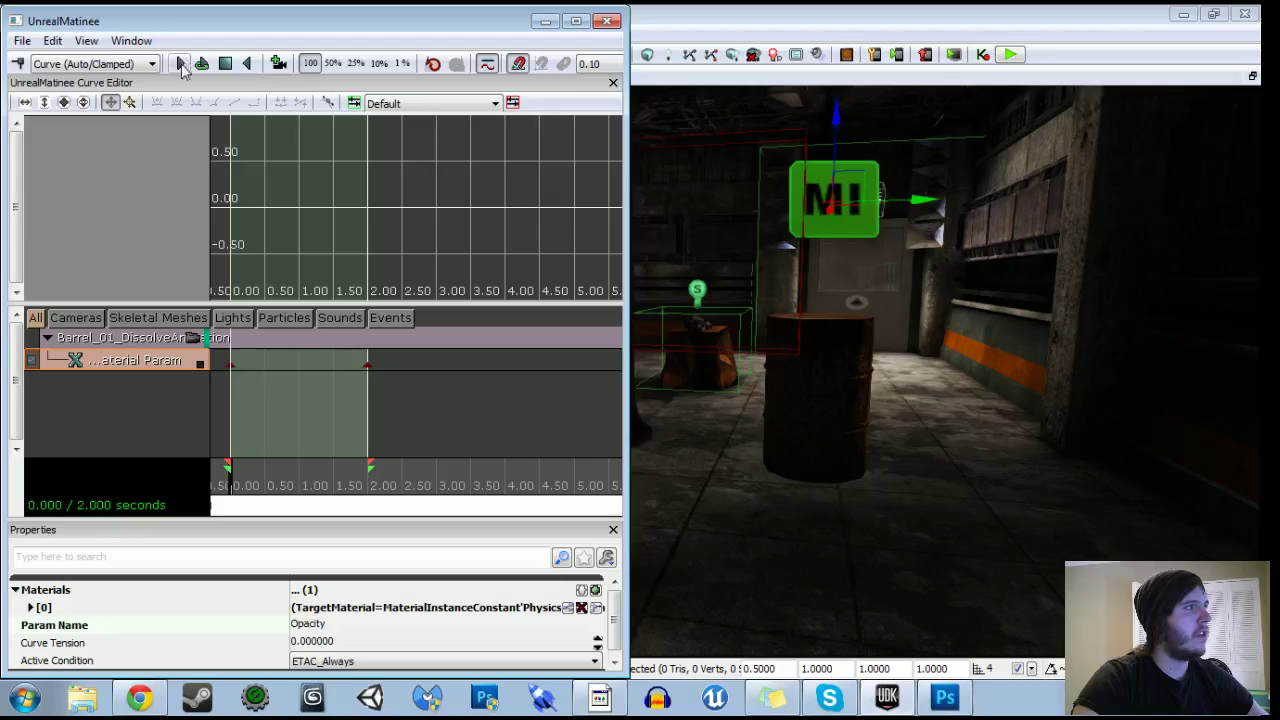
{"action": "left_click", "coordinate": [181, 63]}
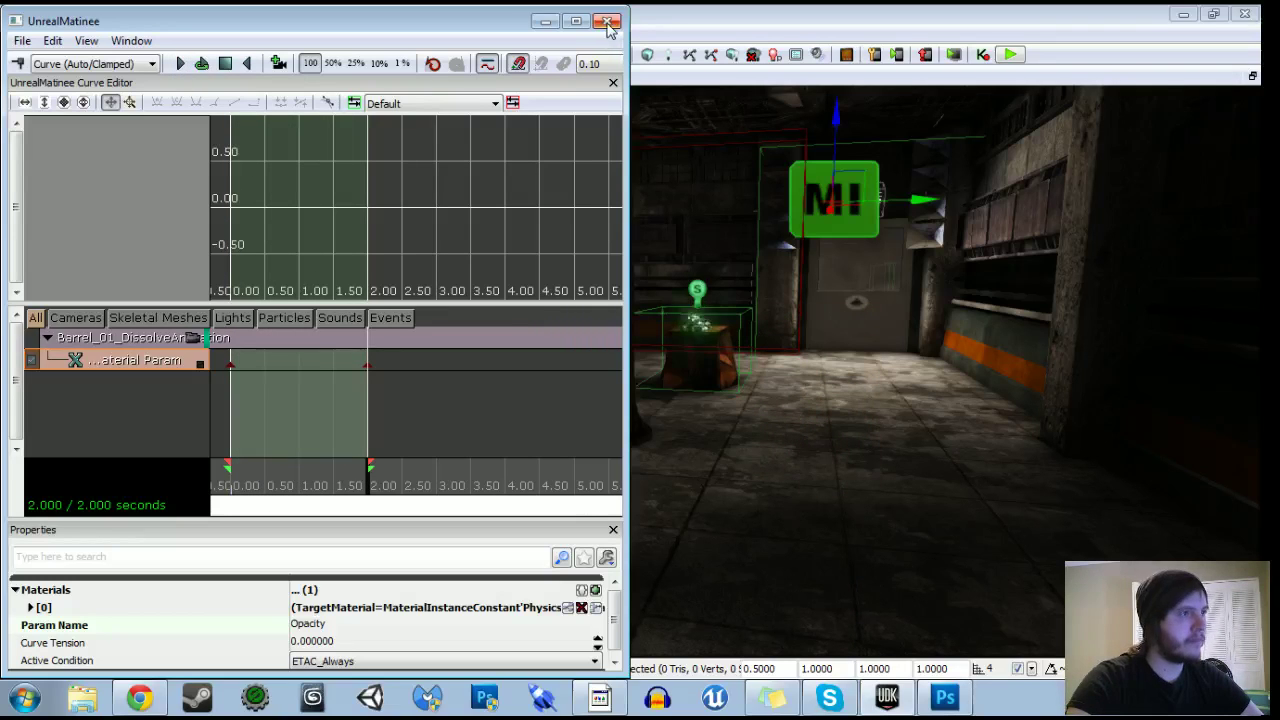
Close Matinee, reopen Kismet, and place the MaterialInstanceActor variable beneath the Matinee's Barrel_01_DissolveAnimation connector.
{"action": "left_click", "coordinate": [608, 22]}
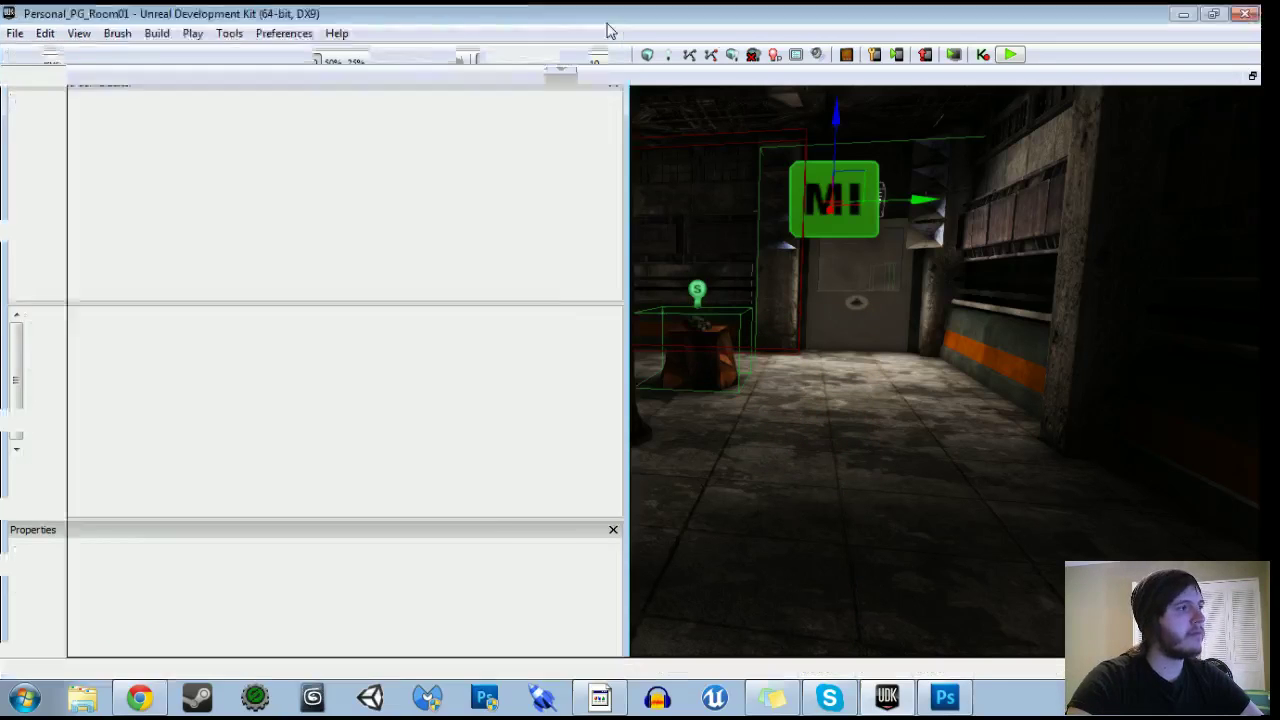
{"action": "left_click", "coordinate": [445, 55]}
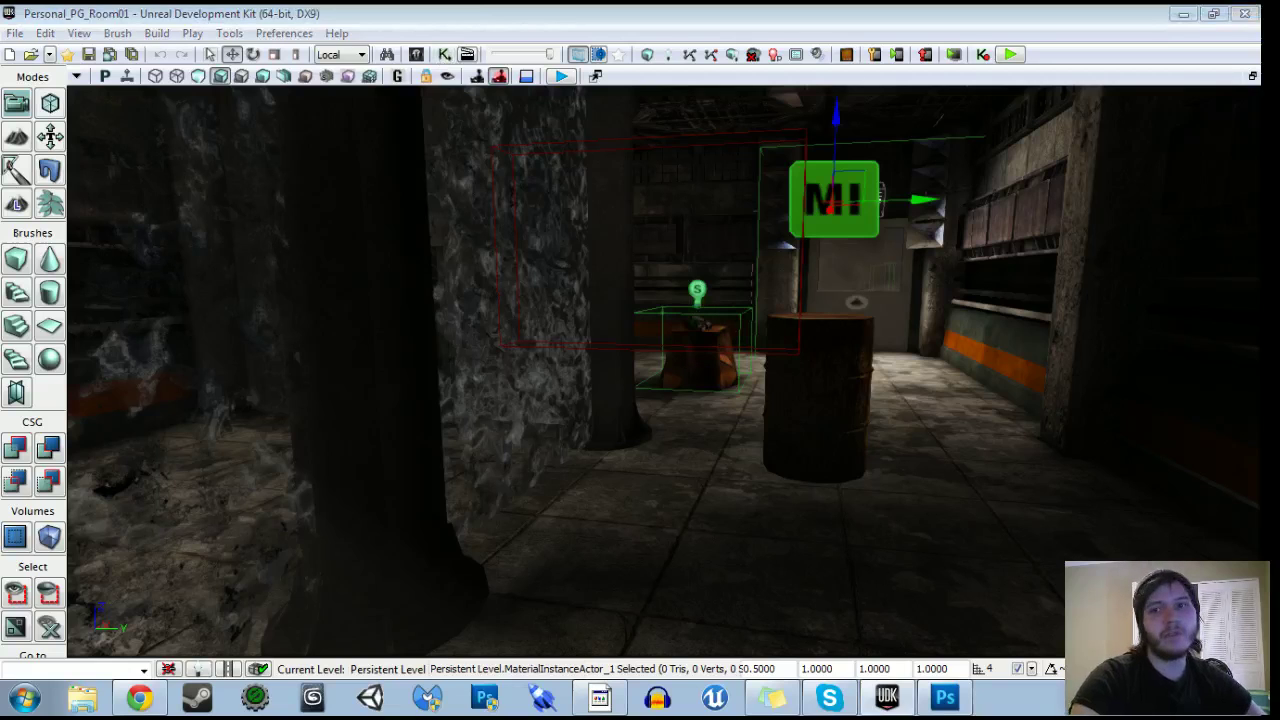
{"action": "left_click_drag", "start_coordinate": [1258, 245], "coordinate": [471, 1]}
{"action": "left_click_drag", "start_coordinate": [618, 312], "coordinate": [537, 343]}
{"action": "scroll", "coordinate": [540, 319], "scroll_direction": "up", "scroll_amount": 1}
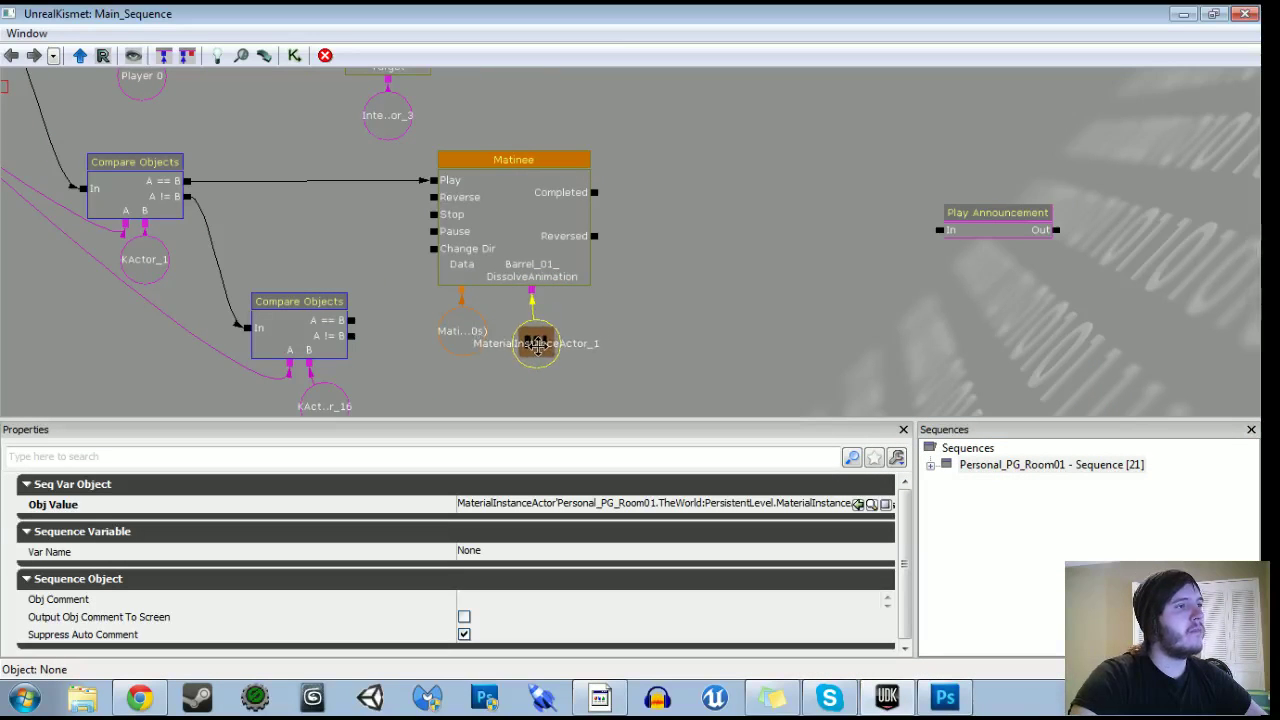
{"action": "left_click_drag", "start_coordinate": [771, 225], "coordinate": [648, 281]}
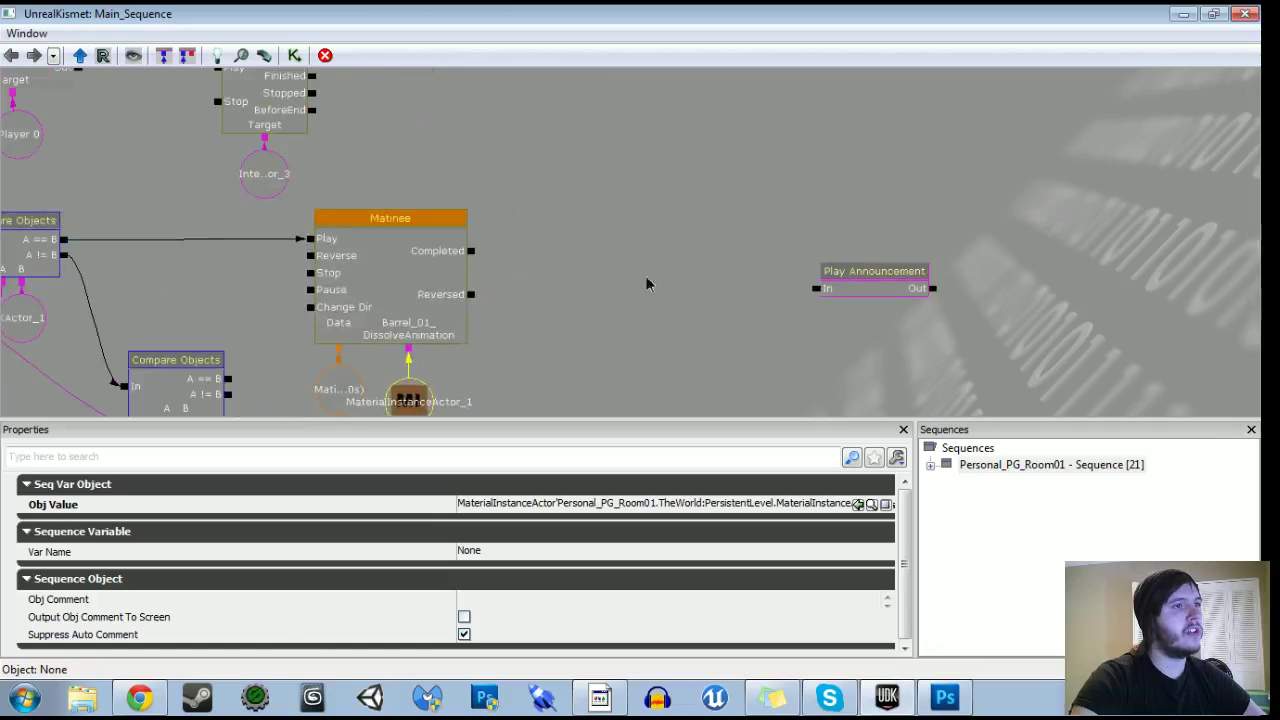
Add an Actor Destroy action, connect the Matinee's Completed output to its In, and align it with that output.
{"action": "left_click", "coordinate": [619, 248]}
{"action": "right_click", "coordinate": [618, 222]}
{"action": "mouse_move", "coordinate": [678, 240]}
{"action": "mouse_move", "coordinate": [944, 245]}
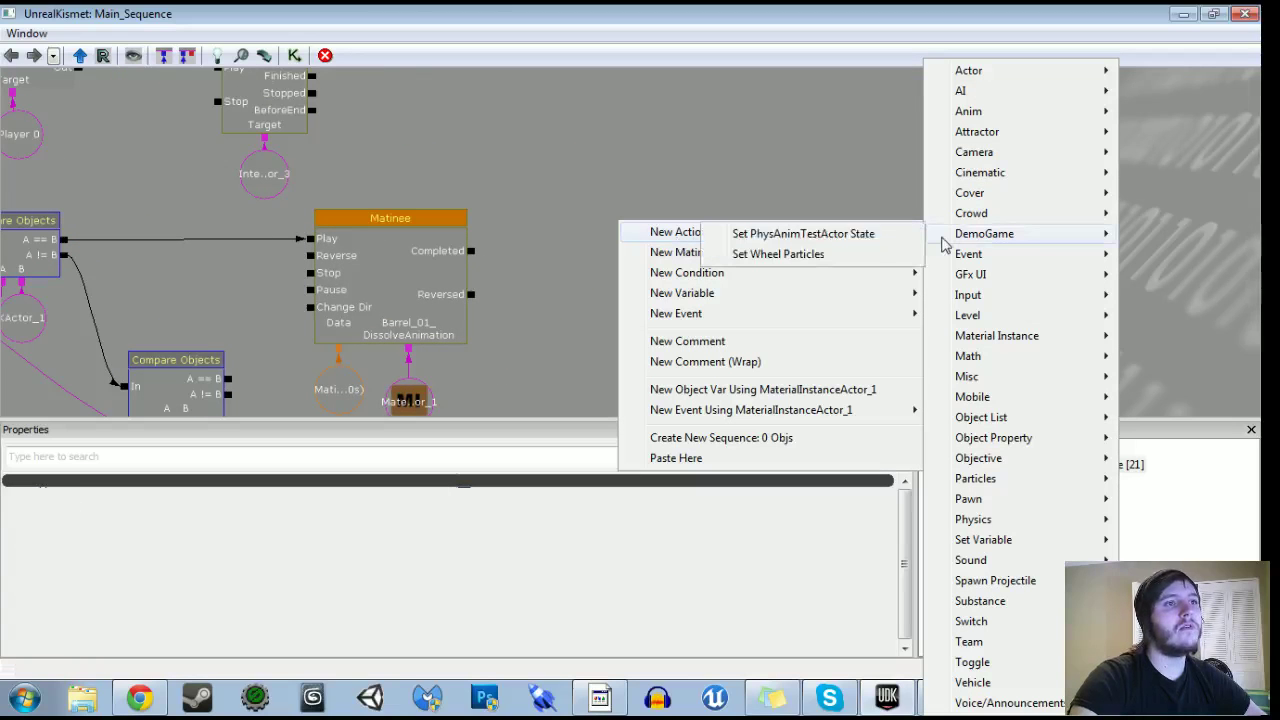
{"action": "mouse_move", "coordinate": [1005, 77]}
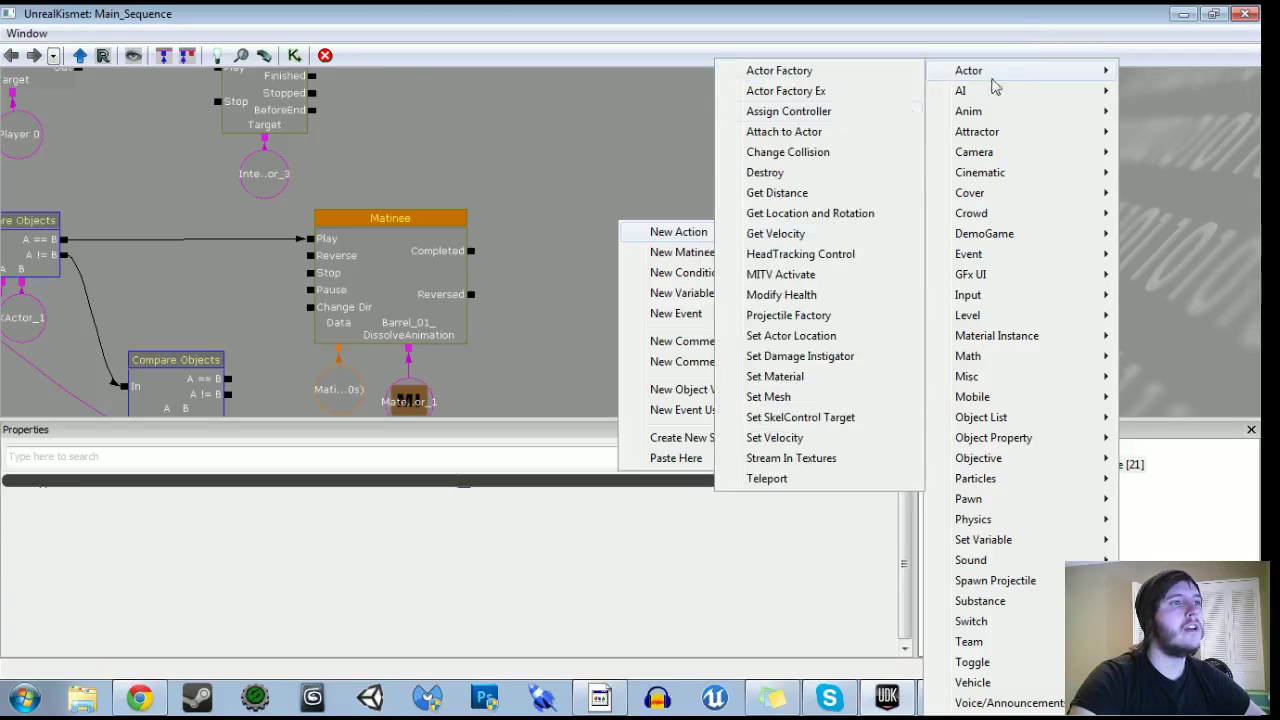
{"action": "left_click", "coordinate": [765, 172]}
{"action": "left_click_drag", "start_coordinate": [471, 251], "coordinate": [626, 254]}
{"action": "left_click", "coordinate": [637, 267]}
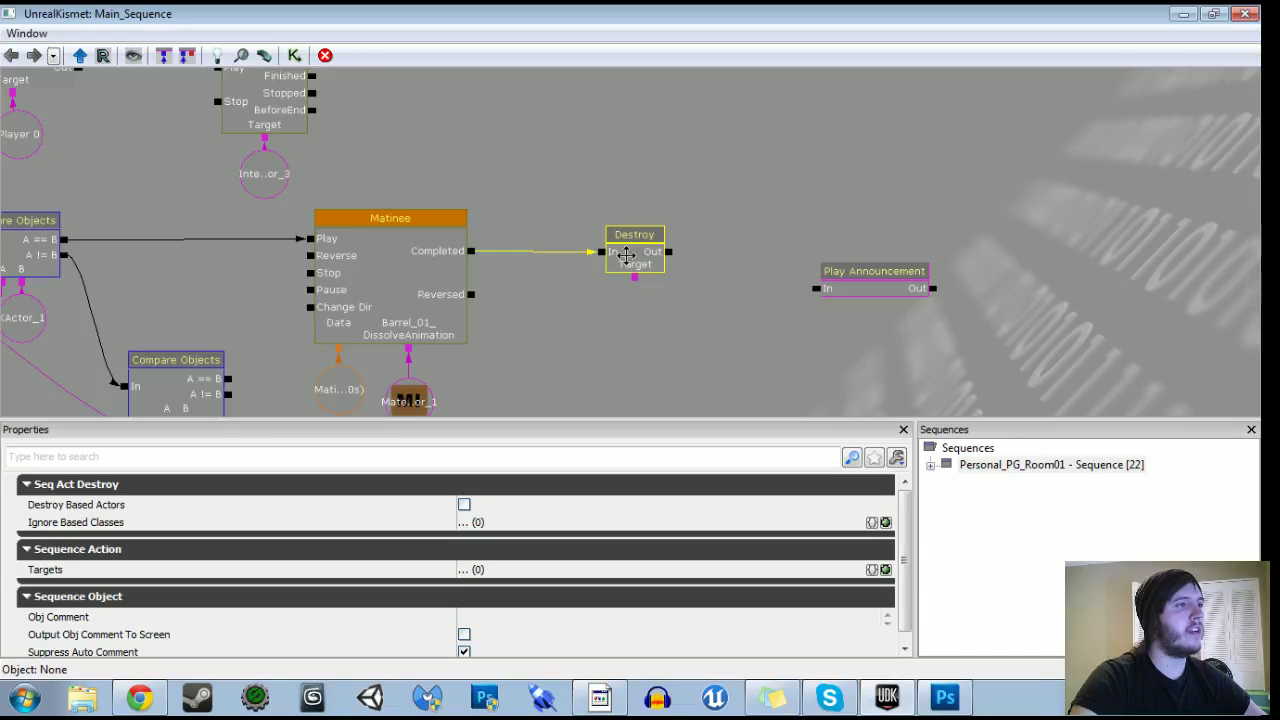
{"action": "left_click_drag", "start_coordinate": [626, 255], "coordinate": [624, 257]}
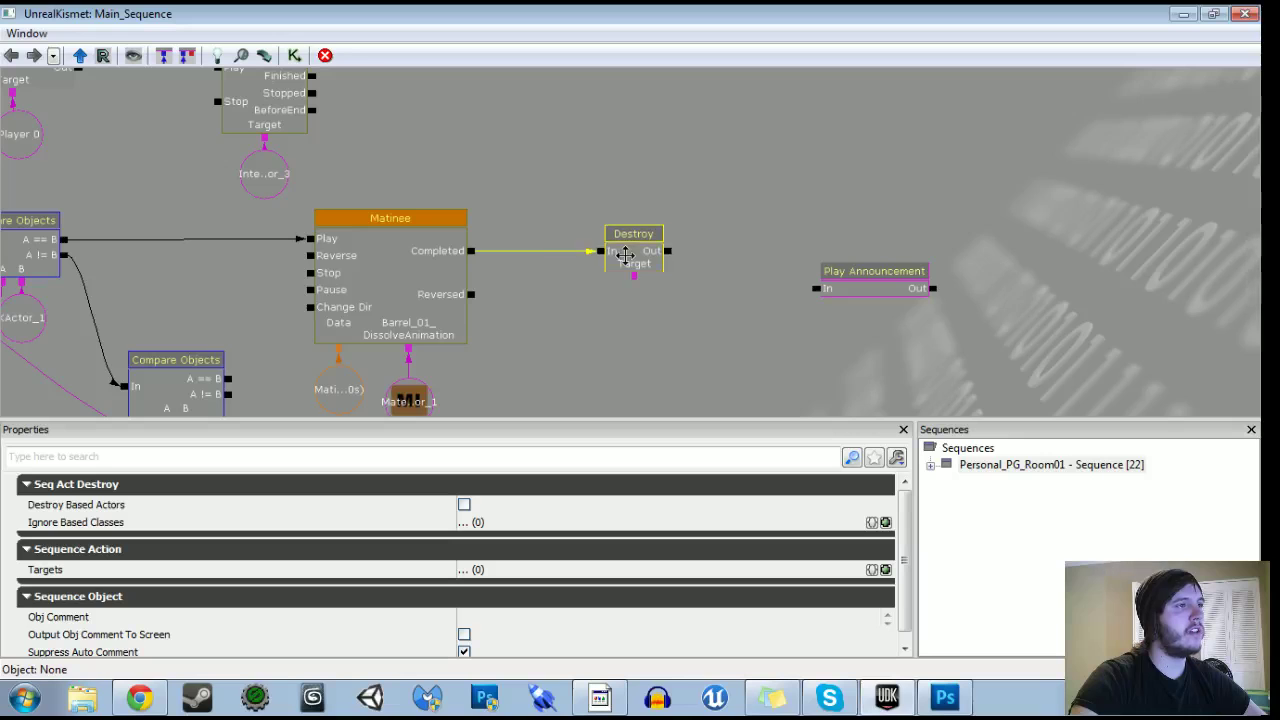
Duplicate the KActor_1 object variable below the Destroy action and connect it to Destroy's Target.
{"action": "left_click_drag", "start_coordinate": [610, 342], "coordinate": [674, 268]}
{"action": "left_click", "coordinate": [83, 262]}
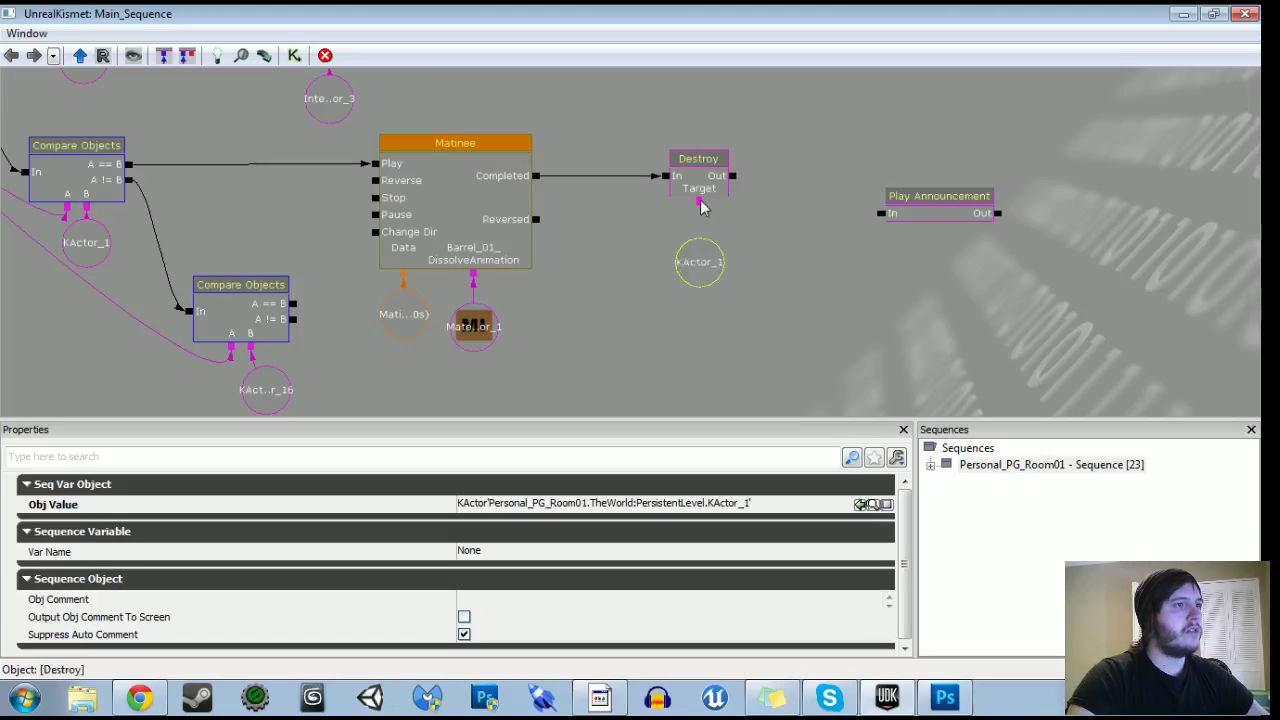
{"action": "left_click_drag", "start_coordinate": [702, 206], "coordinate": [699, 262]}
Minimize Kismet, open the Content Browser, and show only the Sound Cues across the whole UDKGame package folder.
{"action": "left_click", "coordinate": [1182, 15]}
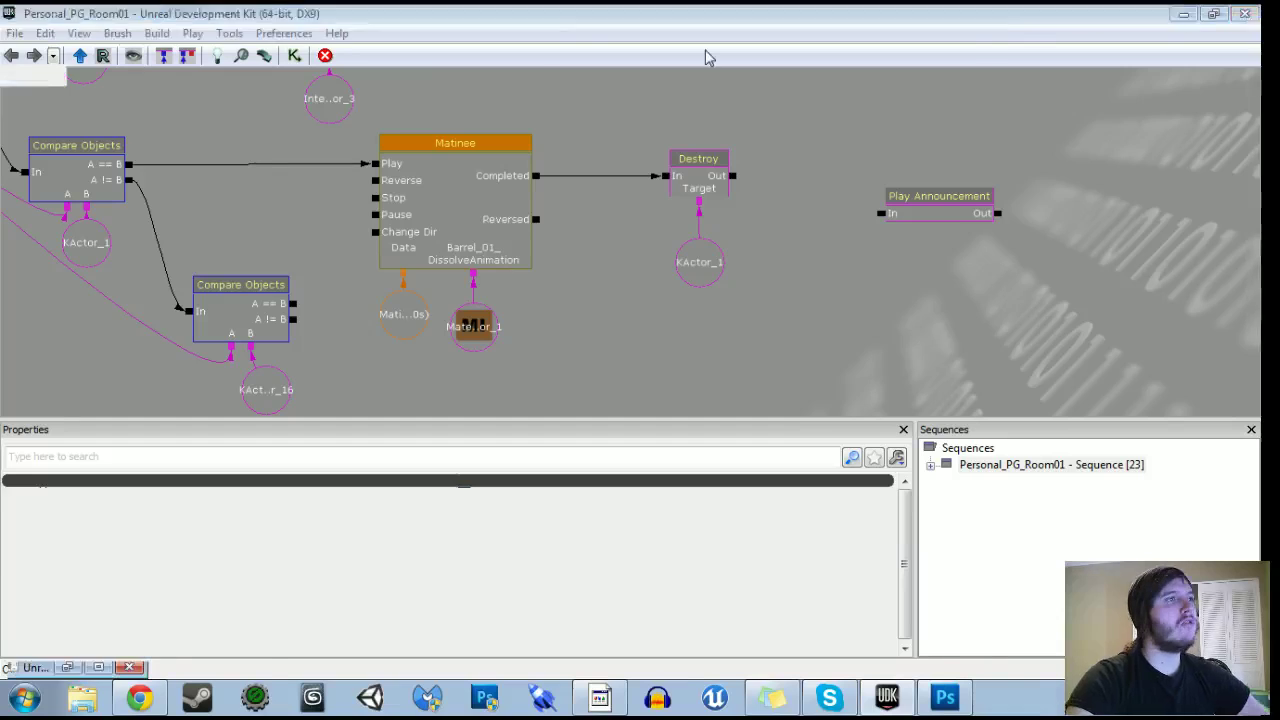
{"action": "left_click", "coordinate": [421, 54]}
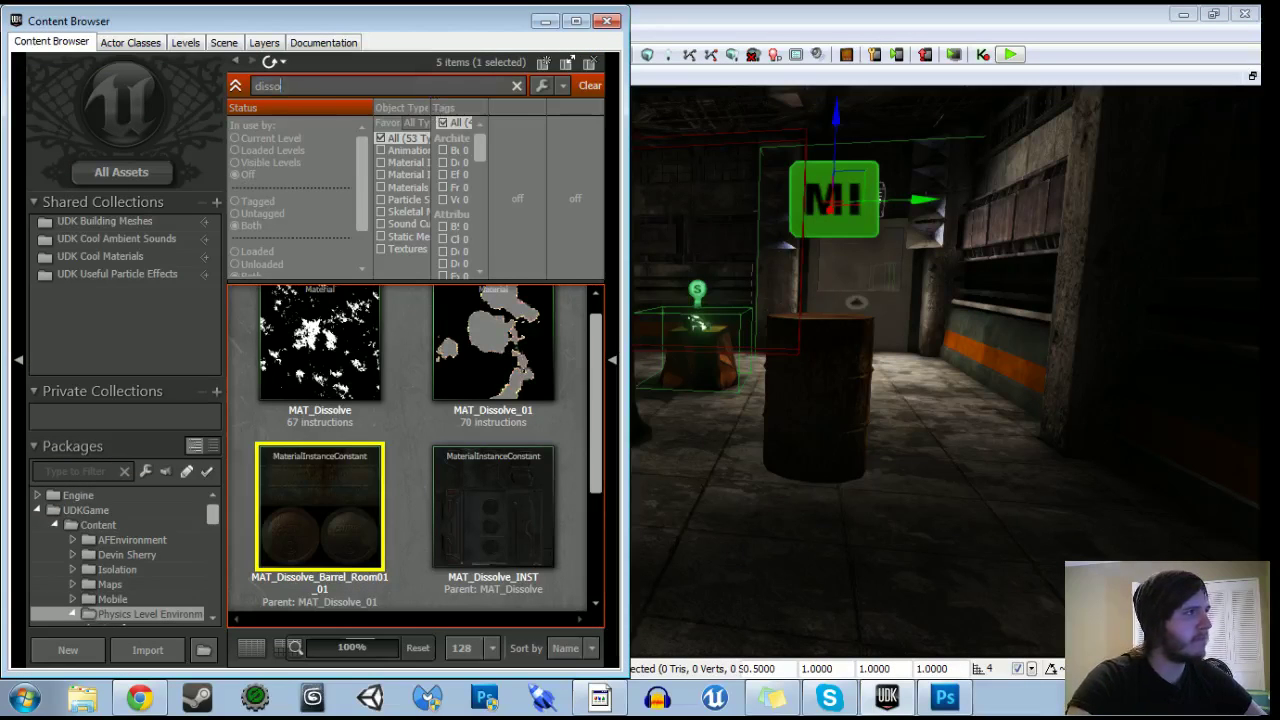
{"action": "left_click", "coordinate": [135, 510]}
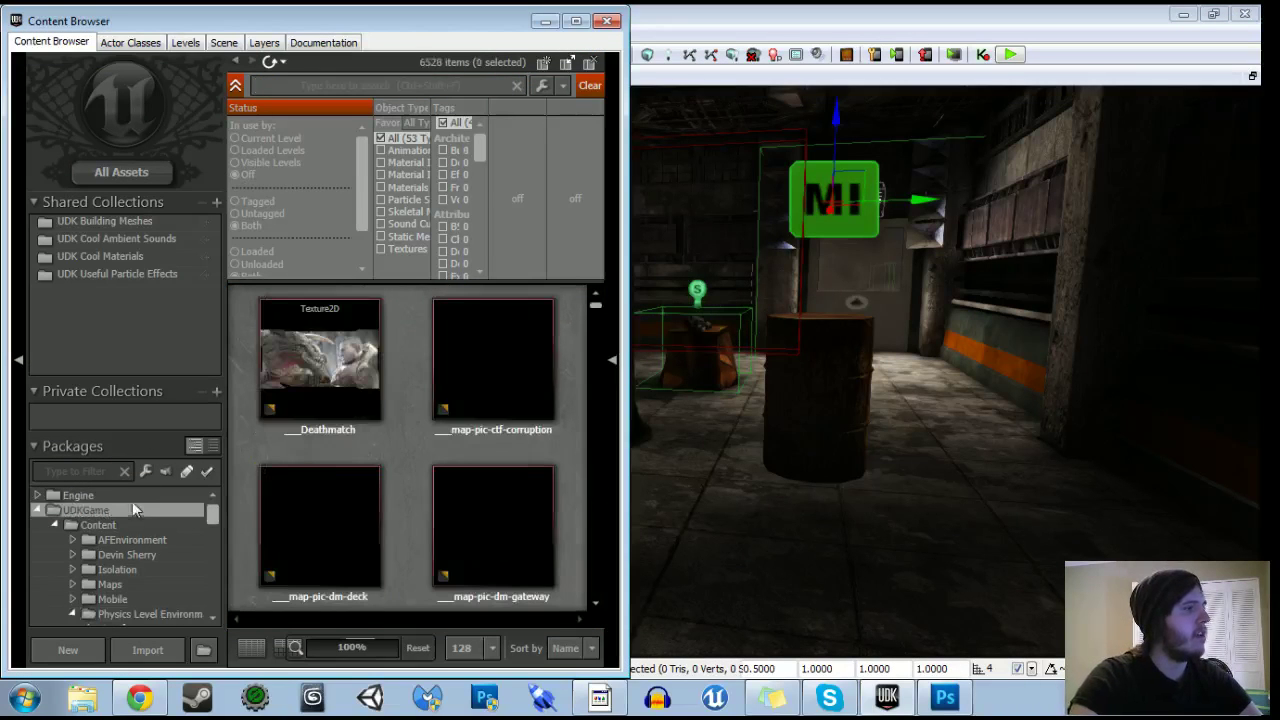
{"action": "left_click", "coordinate": [380, 224]}
Browse the first sound cues through the character footstep, door and effort sounds for a suitable dissolve effect.
{"action": "left_click", "coordinate": [481, 362]}
{"action": "scroll", "coordinate": [481, 362], "scroll_direction": "down", "scroll_amount": 5}
{"action": "scroll", "coordinate": [370, 436], "scroll_direction": "up", "scroll_amount": 5}
{"action": "scroll", "coordinate": [364, 436], "scroll_direction": "down", "scroll_amount": 1}
{"action": "left_click", "coordinate": [341, 447]}
{"action": "left_click", "coordinate": [470, 500]}
{"action": "scroll", "coordinate": [362, 526], "scroll_direction": "down", "scroll_amount": 1}
{"action": "scroll", "coordinate": [362, 526], "scroll_direction": "down", "scroll_amount": 1}
{"action": "left_click", "coordinate": [343, 528]}
{"action": "left_click", "coordinate": [488, 482]}
{"action": "scroll", "coordinate": [485, 486], "scroll_direction": "down", "scroll_amount": 3}
{"action": "scroll", "coordinate": [485, 486], "scroll_direction": "down", "scroll_amount": 8}
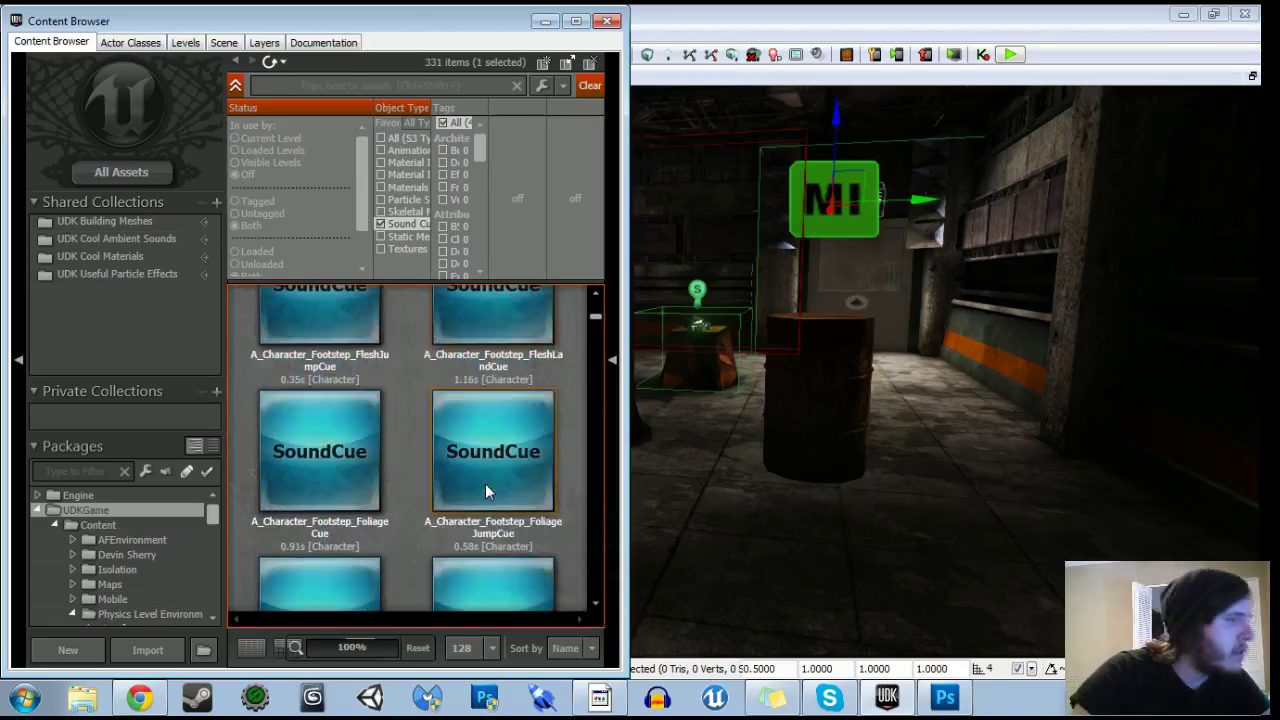
{"action": "scroll", "coordinate": [488, 462], "scroll_direction": "down", "scroll_amount": 10}
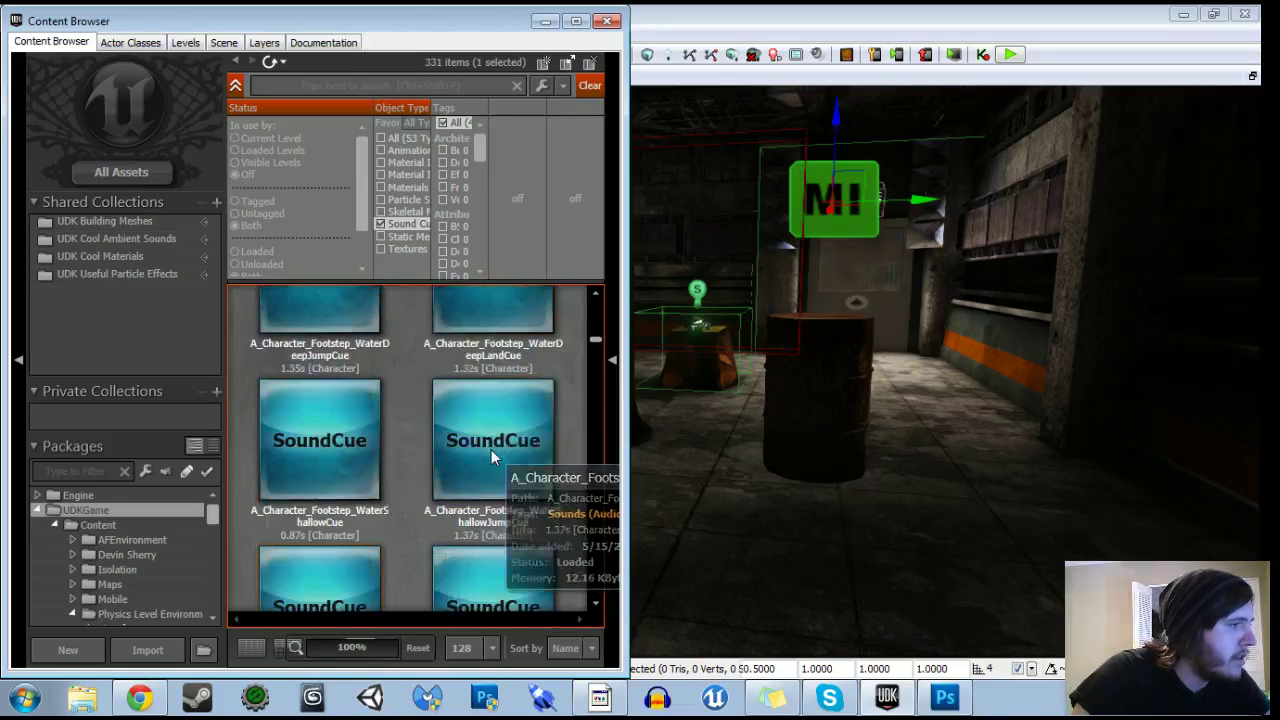
{"action": "scroll", "coordinate": [484, 446], "scroll_direction": "down", "scroll_amount": 2}
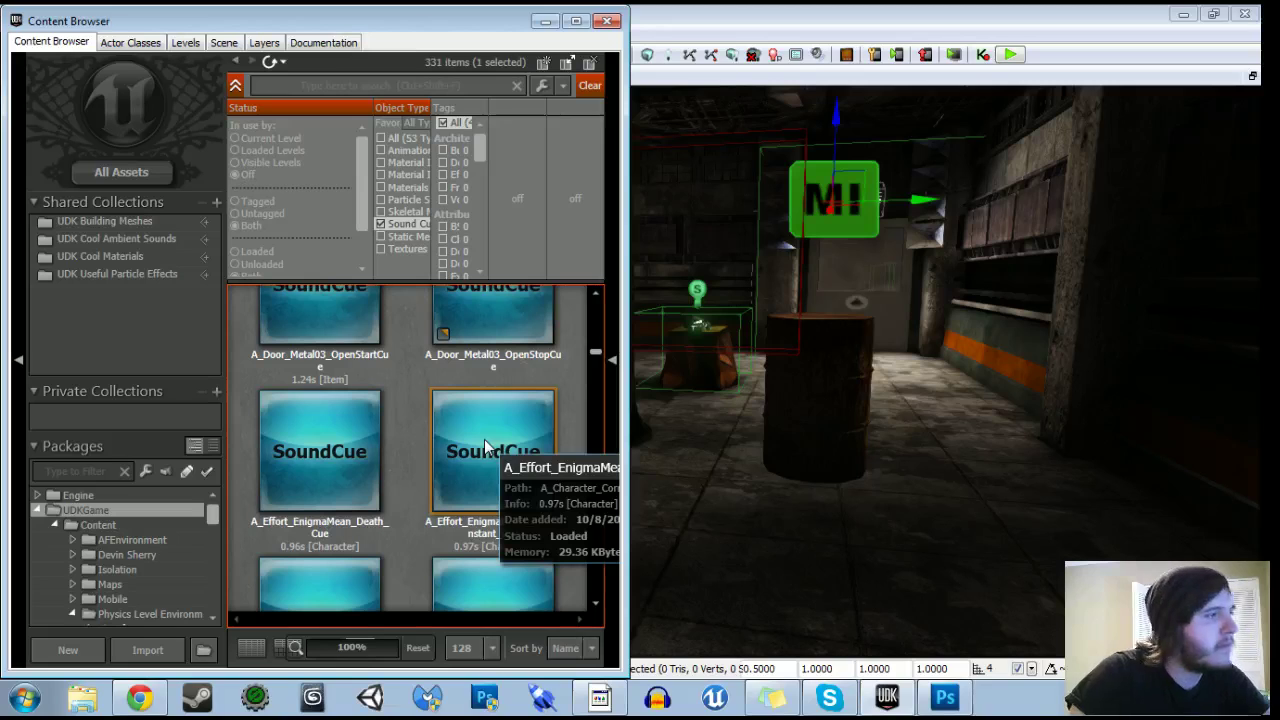
{"action": "scroll", "coordinate": [484, 443], "scroll_direction": "down", "scroll_amount": 4}
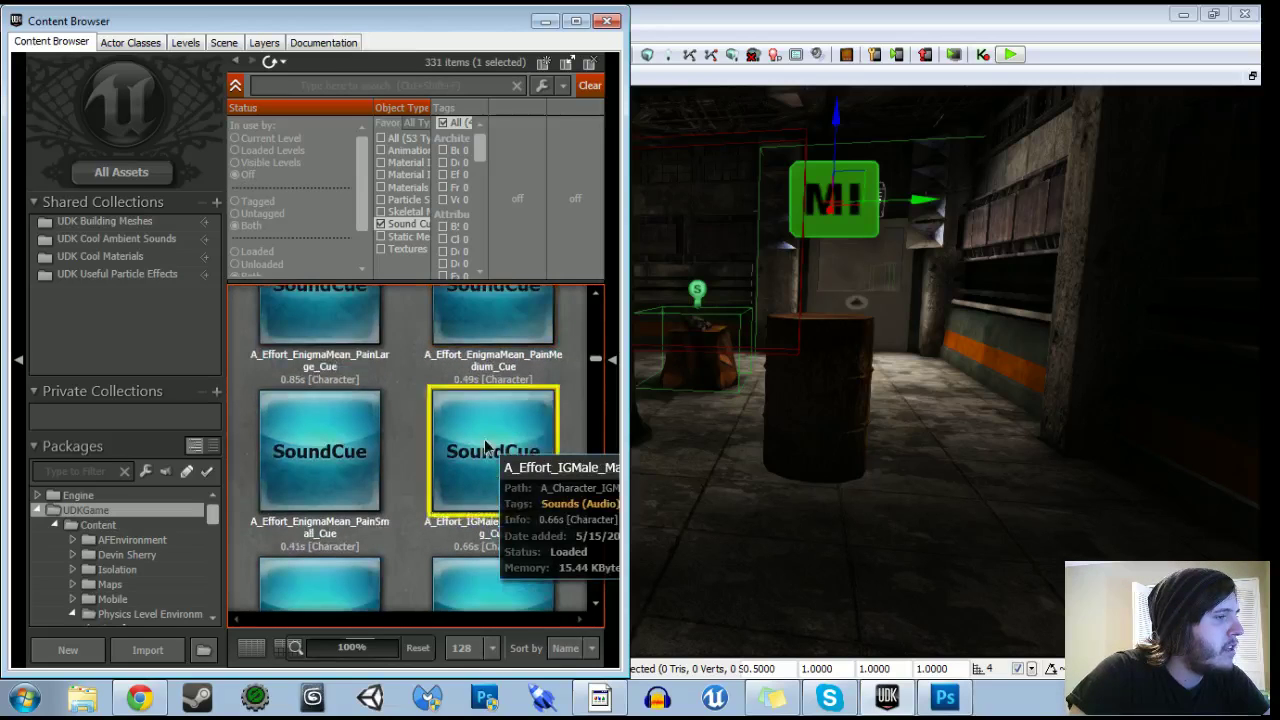
Audition the A_Gameplay_CTF flag and score cues and the jump pad cue as candidates for the dissolve sound.
{"action": "scroll", "coordinate": [486, 446], "scroll_direction": "down", "scroll_amount": 3}
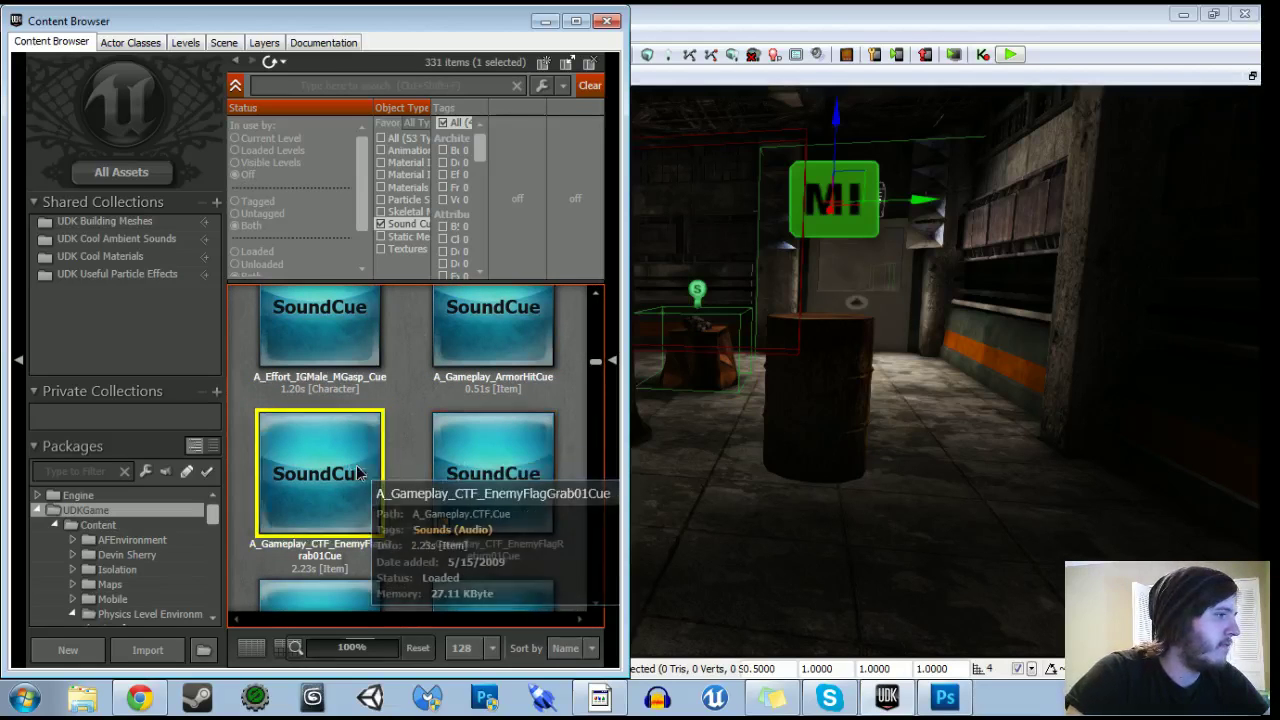
{"action": "scroll", "coordinate": [529, 415], "scroll_direction": "down", "scroll_amount": 1}
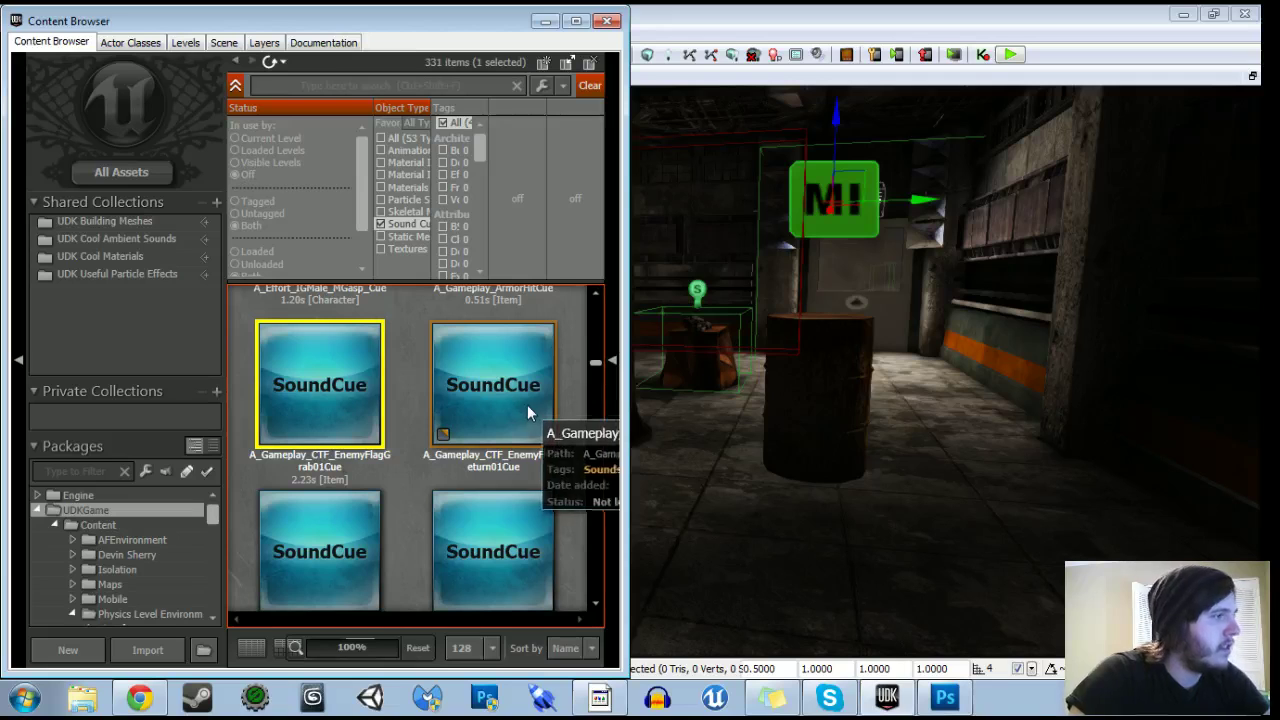
{"action": "left_click", "coordinate": [532, 395]}
{"action": "scroll", "coordinate": [532, 395], "scroll_direction": "down", "scroll_amount": 2}
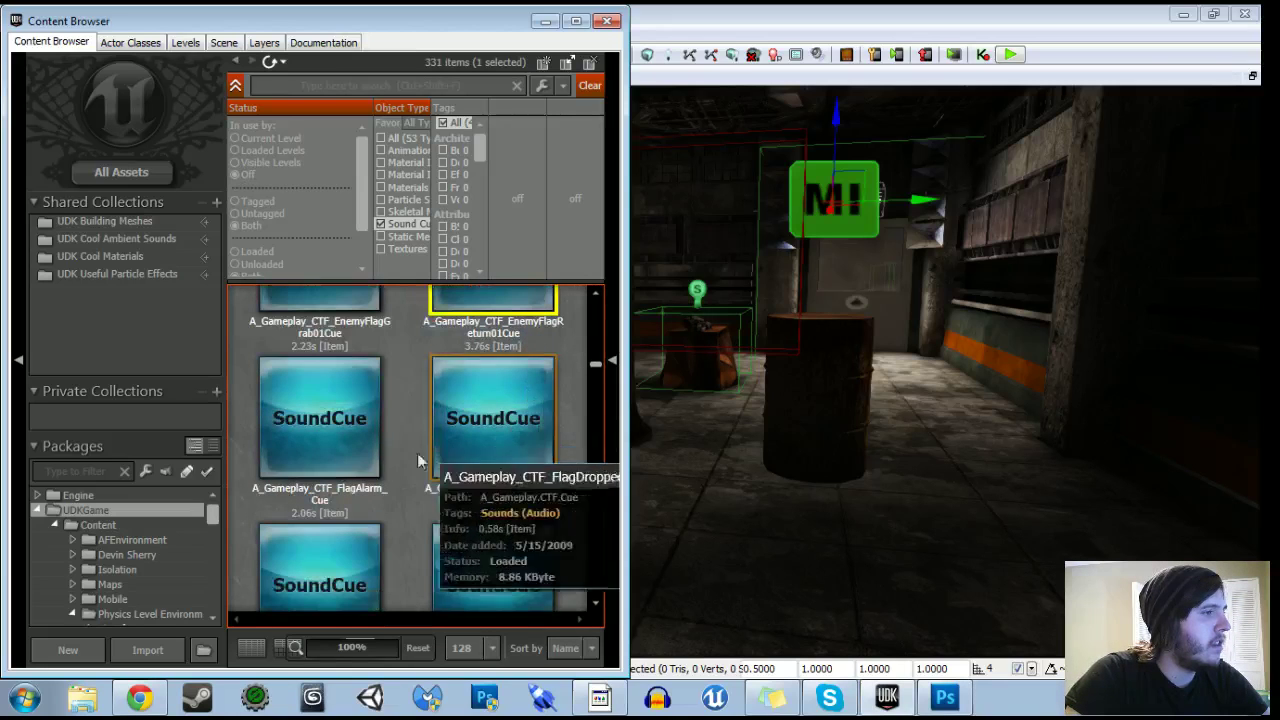
{"action": "left_click", "coordinate": [313, 420]}
{"action": "left_click", "coordinate": [502, 420]}
{"action": "scroll", "coordinate": [433, 447], "scroll_direction": "down", "scroll_amount": 3}
{"action": "left_click", "coordinate": [306, 451]}
{"action": "scroll", "coordinate": [515, 441], "scroll_direction": "down", "scroll_amount": 2}
{"action": "left_click", "coordinate": [534, 361]}
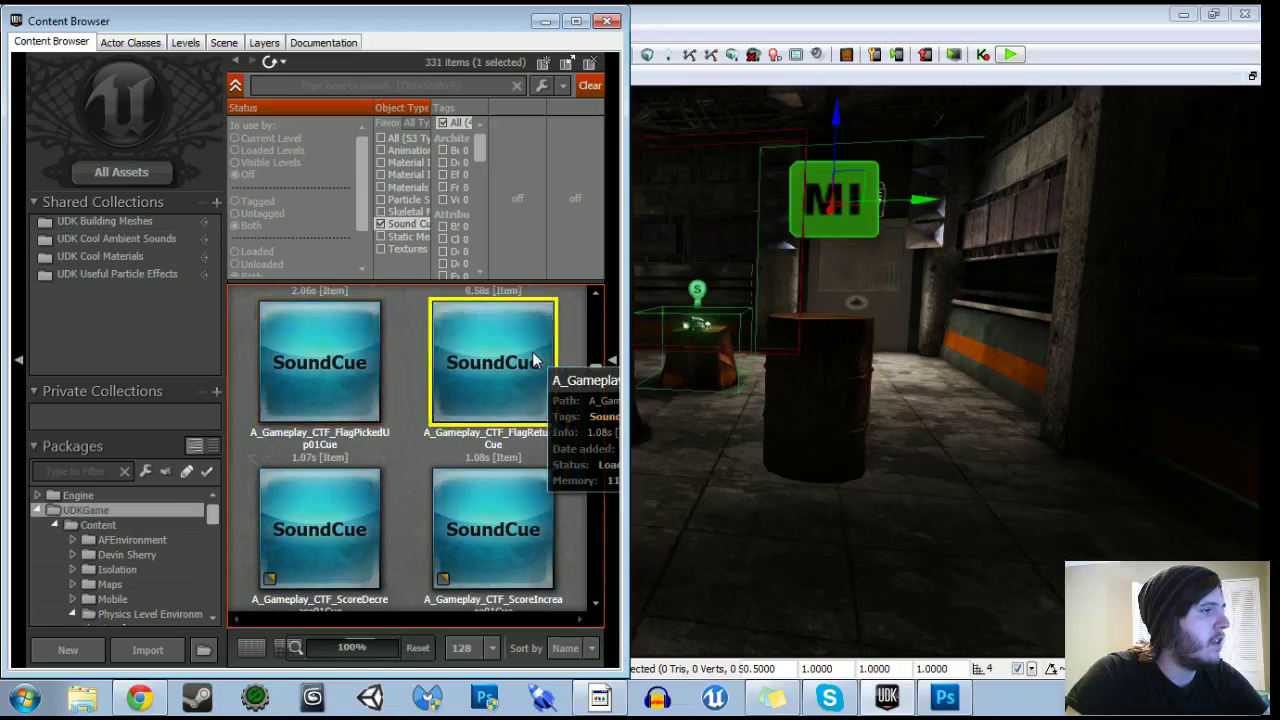
{"action": "scroll", "coordinate": [534, 361], "scroll_direction": "down", "scroll_amount": 2}
{"action": "left_click", "coordinate": [478, 440]}
{"action": "left_click", "coordinate": [342, 432]}
{"action": "scroll", "coordinate": [360, 400], "scroll_direction": "down", "scroll_amount": 6}
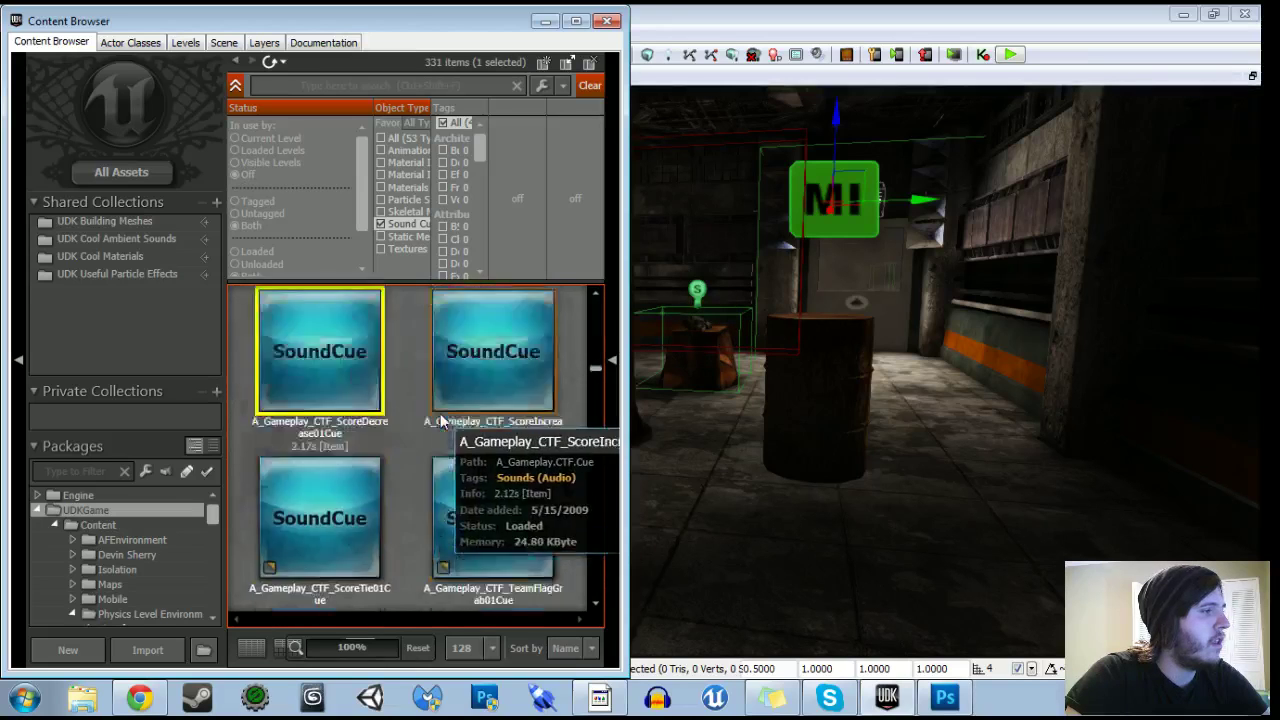
{"action": "left_click", "coordinate": [310, 430]}
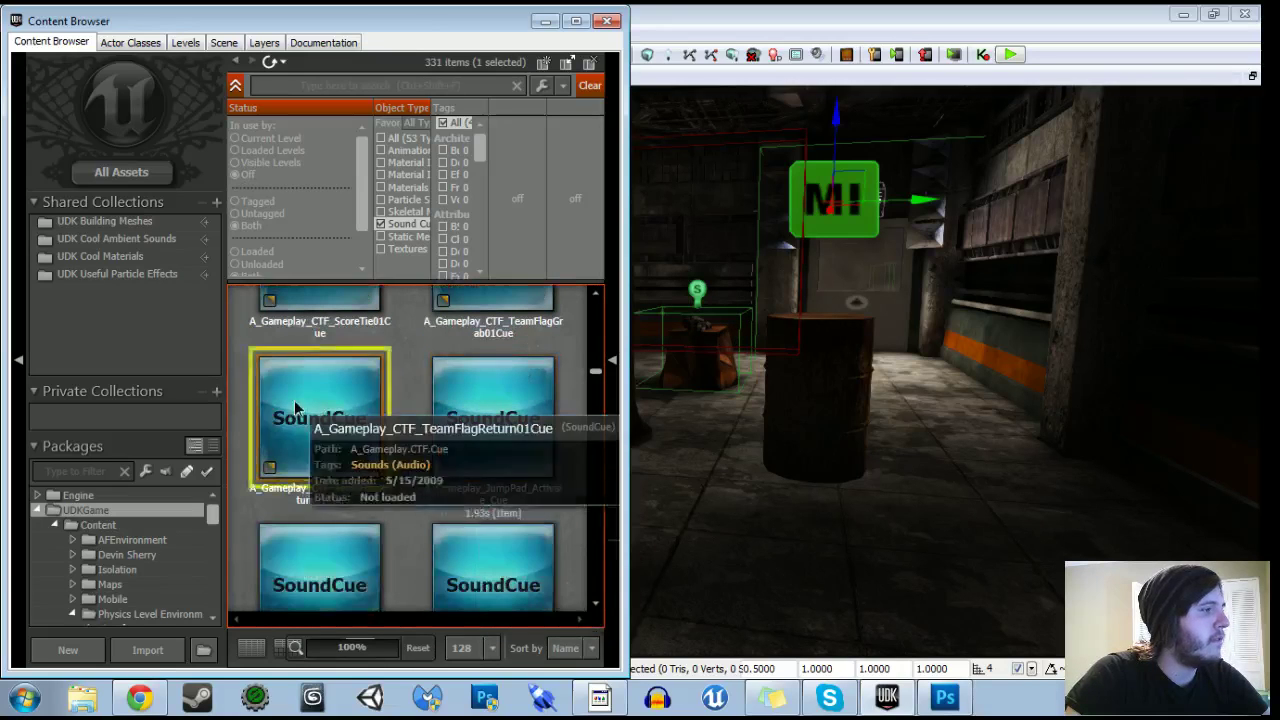
{"action": "left_click", "coordinate": [518, 431]}
{"action": "scroll", "coordinate": [518, 431], "scroll_direction": "down", "scroll_amount": 2}
Audition the remaining A_Gameplay cues, including A_Gameplay_Onslaught_MetalScrape01Cue and the node-built cue, as candidates for the dissolve sound.
{"action": "left_click", "coordinate": [320, 462]}
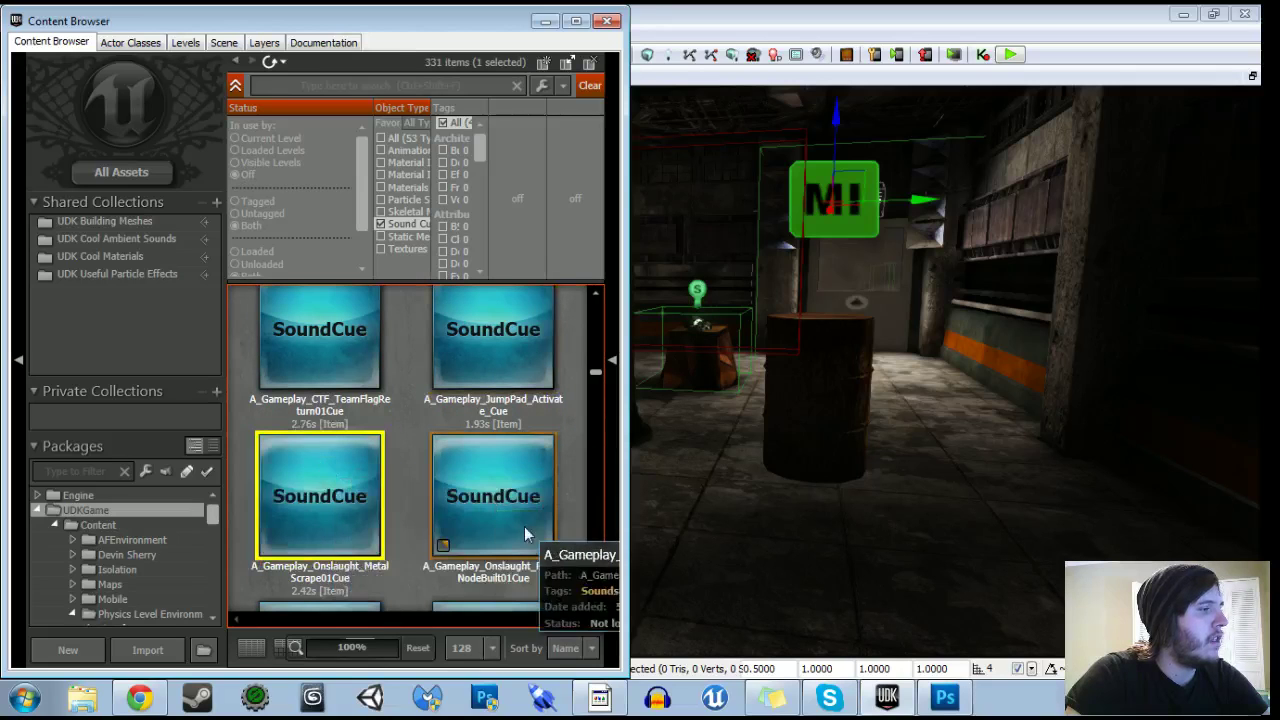
{"action": "left_click", "coordinate": [466, 450]}
{"action": "scroll", "coordinate": [466, 452], "scroll_direction": "down", "scroll_amount": 1}
{"action": "scroll", "coordinate": [466, 450], "scroll_direction": "down", "scroll_amount": 3}
{"action": "left_click", "coordinate": [336, 498]}
{"action": "left_click", "coordinate": [488, 500]}
{"action": "scroll", "coordinate": [440, 460], "scroll_direction": "down", "scroll_amount": 3}
{"action": "left_click", "coordinate": [285, 488]}
{"action": "scroll", "coordinate": [375, 475], "scroll_direction": "down", "scroll_amount": 6}
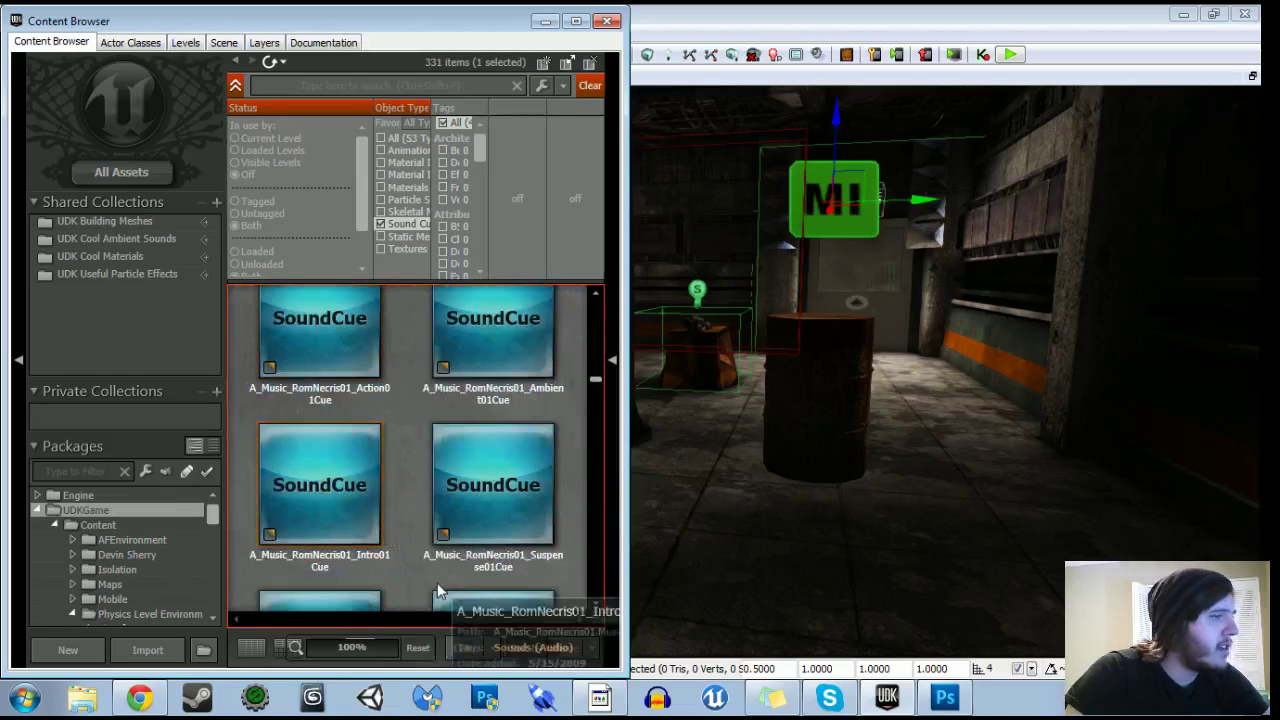
Skip past the music cues and audition the A_Pickup_Ammo cues, including Respawn, Rocket and Shock, for the dissolve sound.
{"action": "scroll", "coordinate": [421, 567], "scroll_direction": "down", "scroll_amount": 5}
{"action": "scroll", "coordinate": [421, 566], "scroll_direction": "down", "scroll_amount": 2}
{"action": "left_click", "coordinate": [370, 480]}
{"action": "left_click", "coordinate": [470, 475]}
{"action": "scroll", "coordinate": [479, 460], "scroll_direction": "down", "scroll_amount": 3}
{"action": "left_click", "coordinate": [340, 460]}
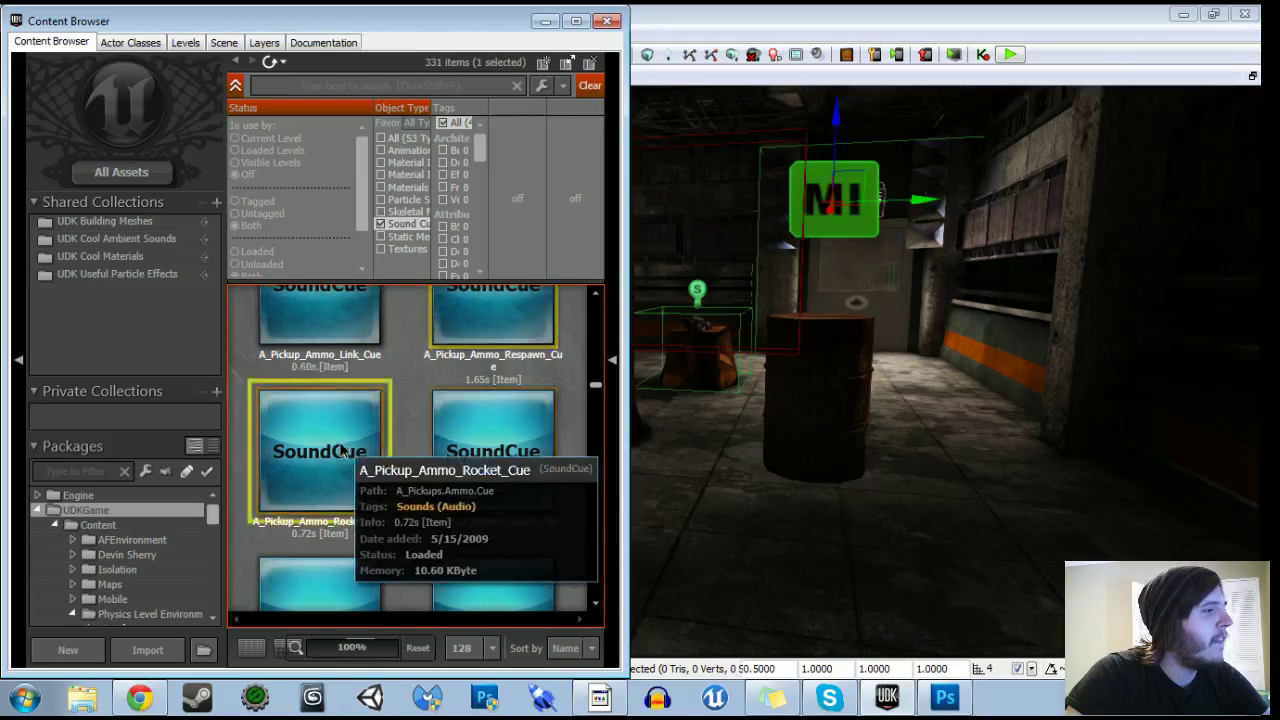
{"action": "left_click", "coordinate": [466, 464]}
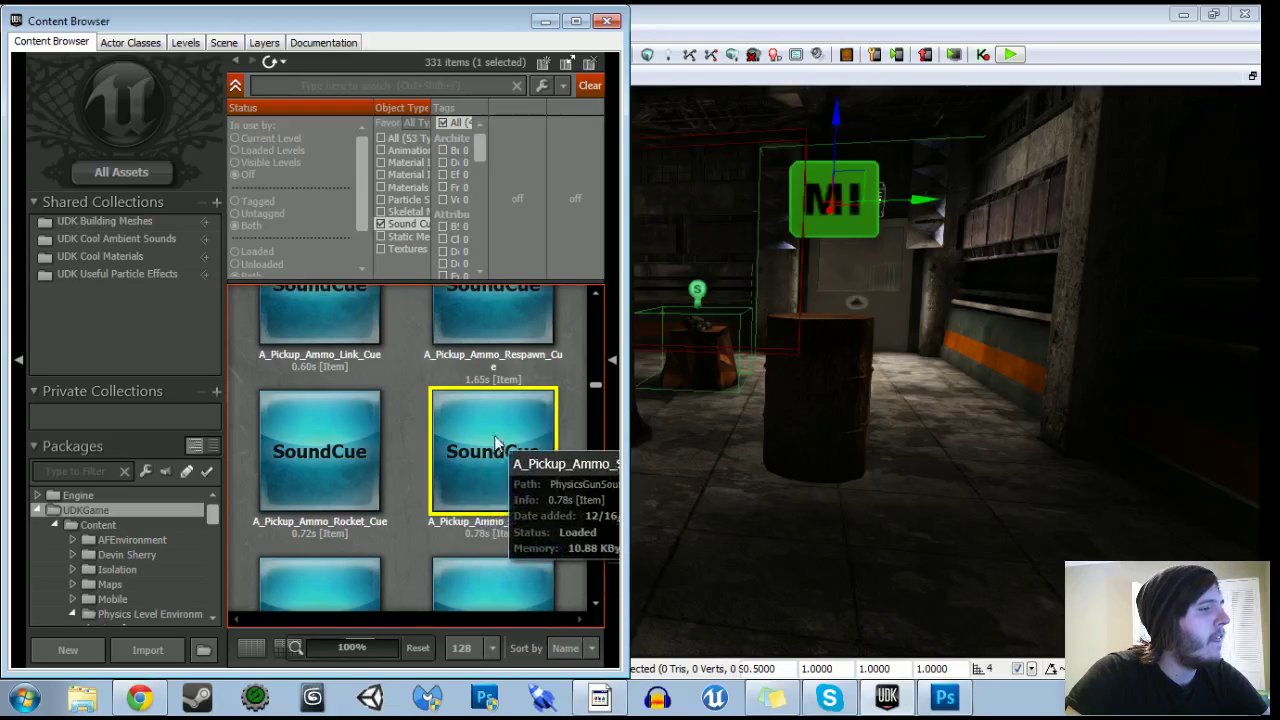
{"action": "scroll", "coordinate": [466, 464], "scroll_direction": "down", "scroll_amount": 2}
{"action": "left_click", "coordinate": [470, 466]}
{"action": "left_click", "coordinate": [372, 465]}
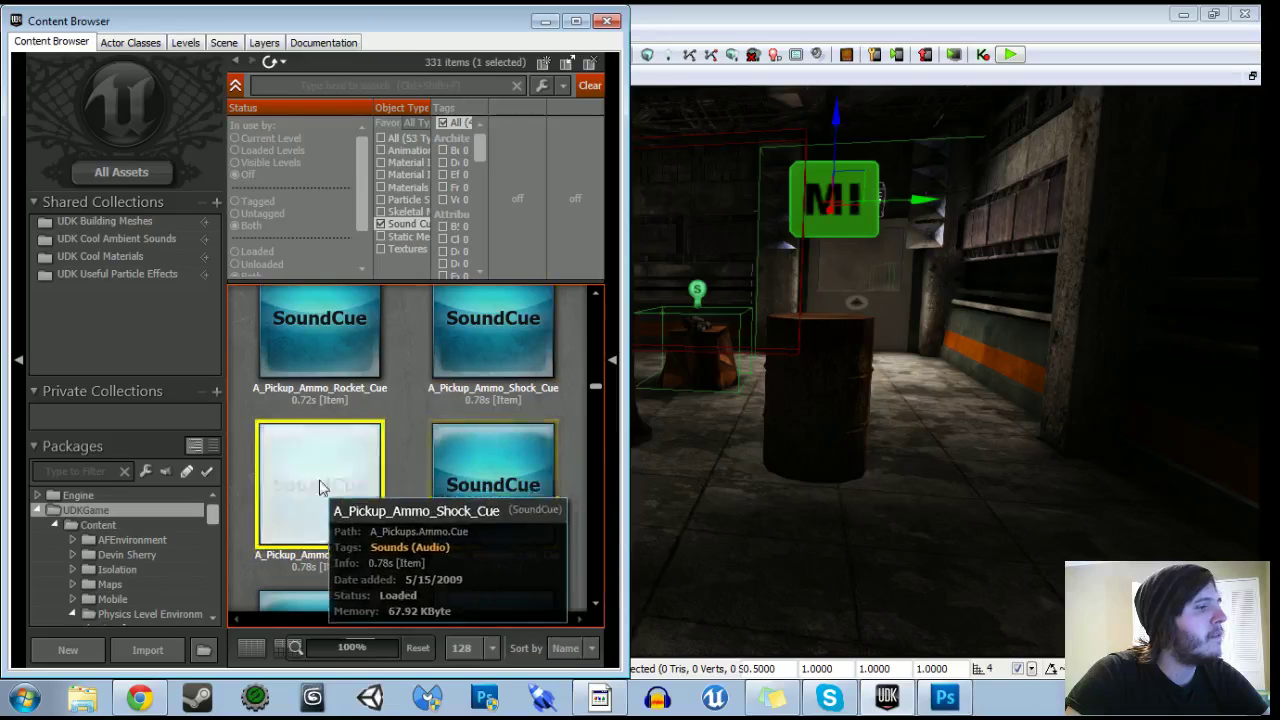
Audition the A_Pickup_Weapons cues and the A_Pickups_Armor cues as candidates for the dissolve sound.
{"action": "scroll", "coordinate": [365, 455], "scroll_direction": "down", "scroll_amount": 2}
{"action": "left_click", "coordinate": [356, 446]}
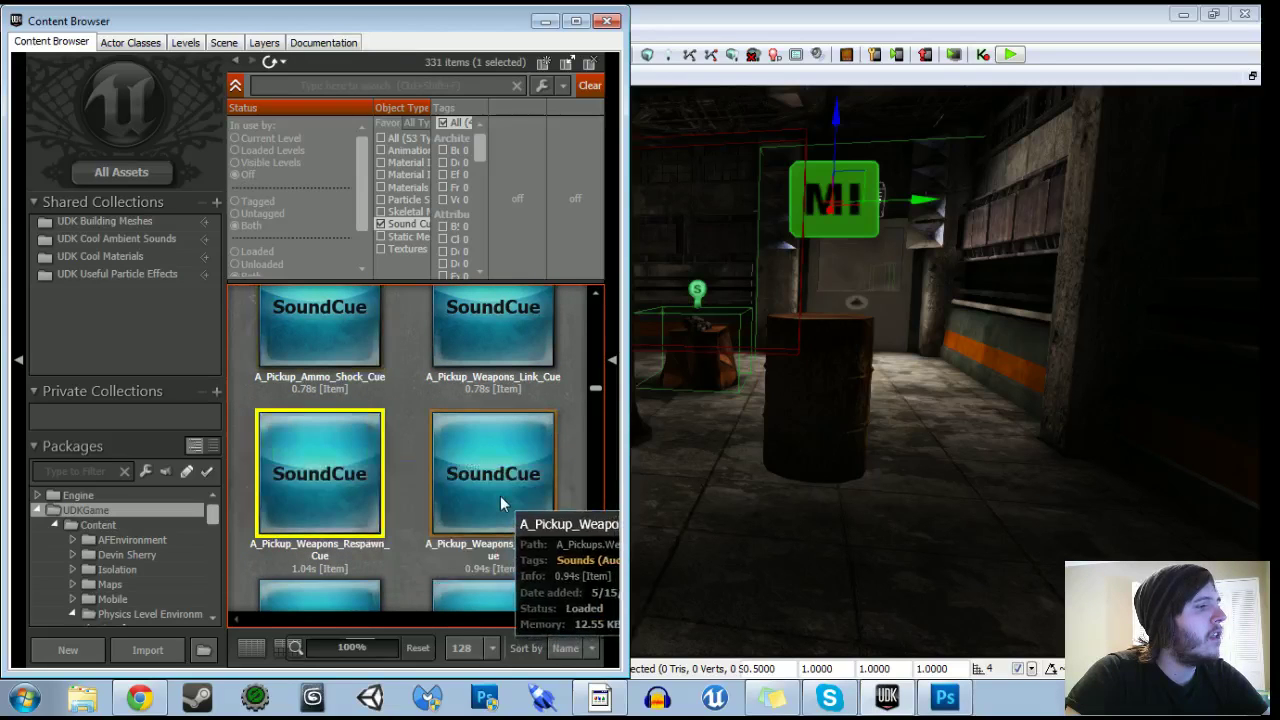
{"action": "left_click", "coordinate": [470, 485]}
{"action": "scroll", "coordinate": [470, 485], "scroll_direction": "down", "scroll_amount": 2}
{"action": "left_click", "coordinate": [325, 492]}
{"action": "left_click", "coordinate": [514, 470]}
{"action": "scroll", "coordinate": [514, 470], "scroll_direction": "down", "scroll_amount": 2}
{"action": "left_click", "coordinate": [330, 500]}
{"action": "left_click", "coordinate": [492, 505]}
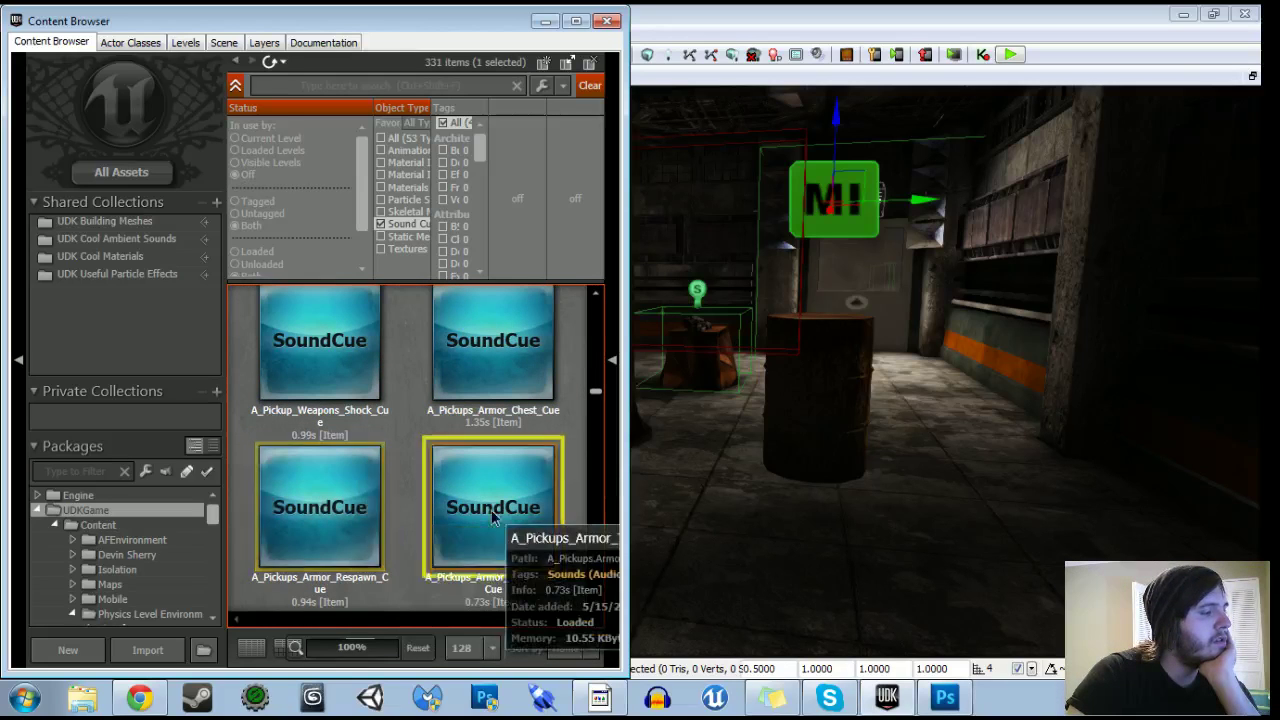
Audition the generic pickup cues, select A_Pickups_Generic_ItemRespawn_Cue as the dissolve sound, and close the Content Browser.
{"action": "scroll", "coordinate": [492, 510], "scroll_direction": "down", "scroll_amount": 2}
{"action": "left_click", "coordinate": [491, 510]}
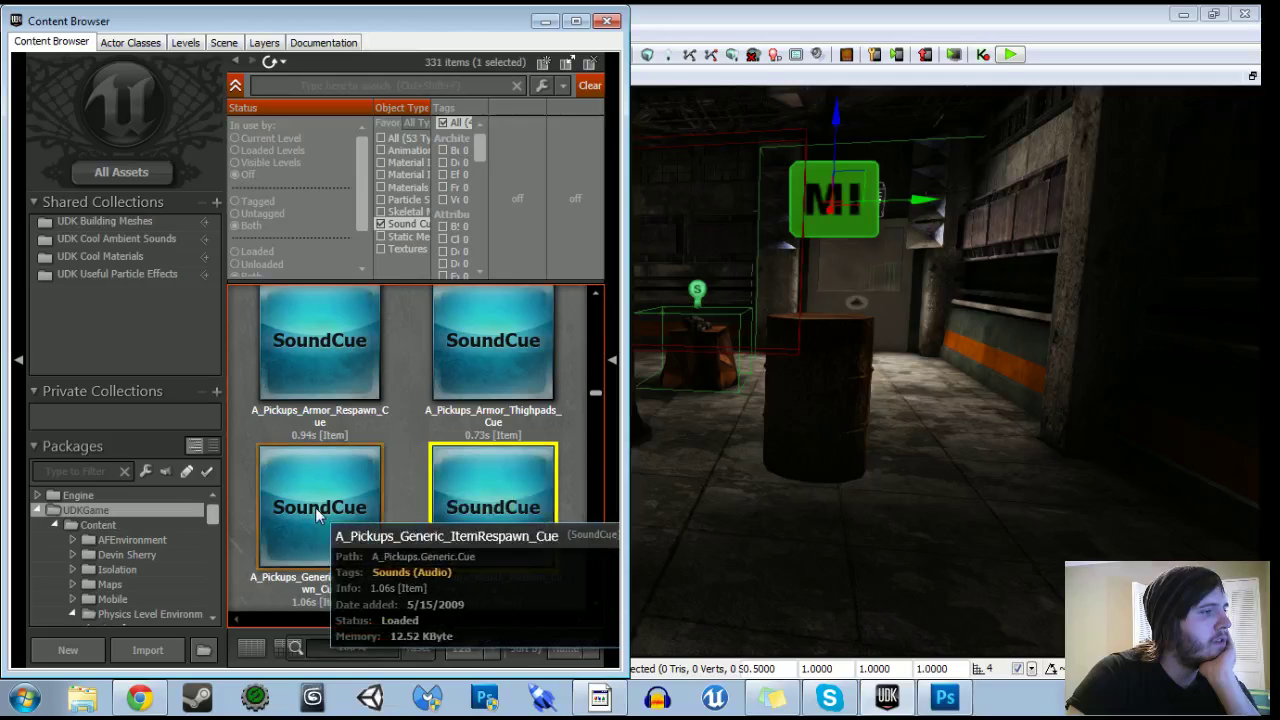
{"action": "left_click", "coordinate": [316, 511]}
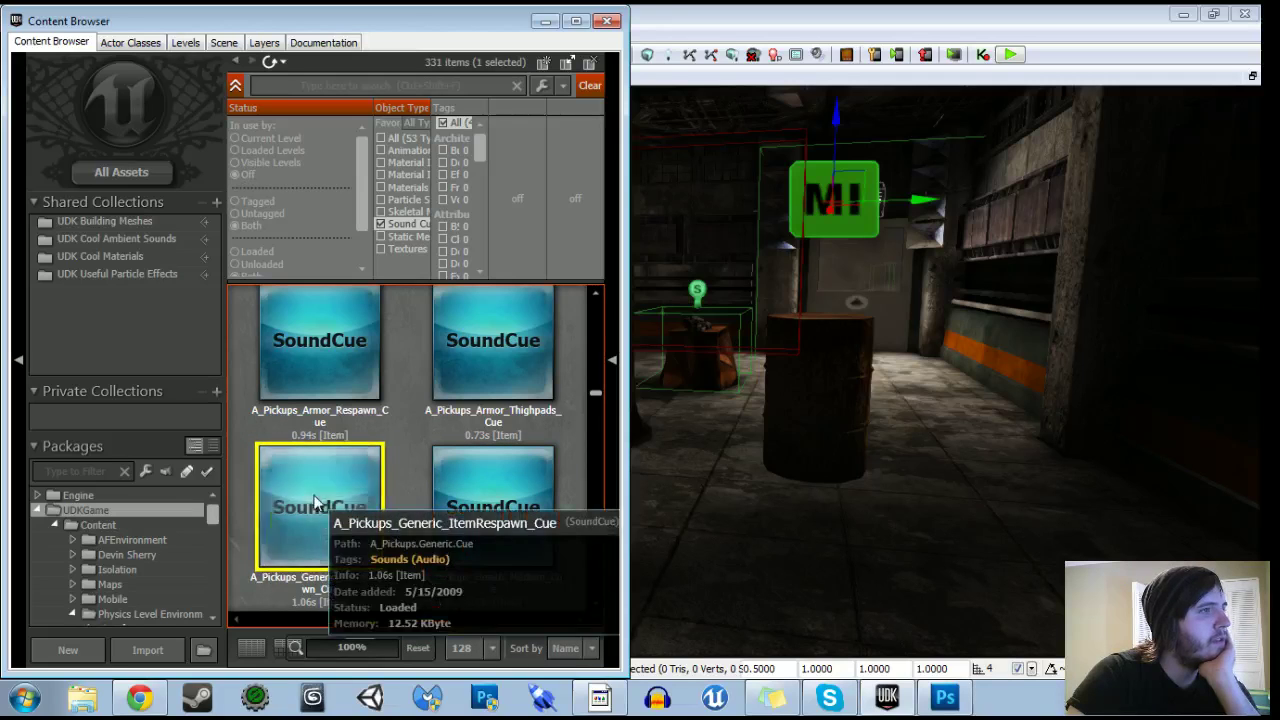
{"action": "left_click", "coordinate": [607, 20]}
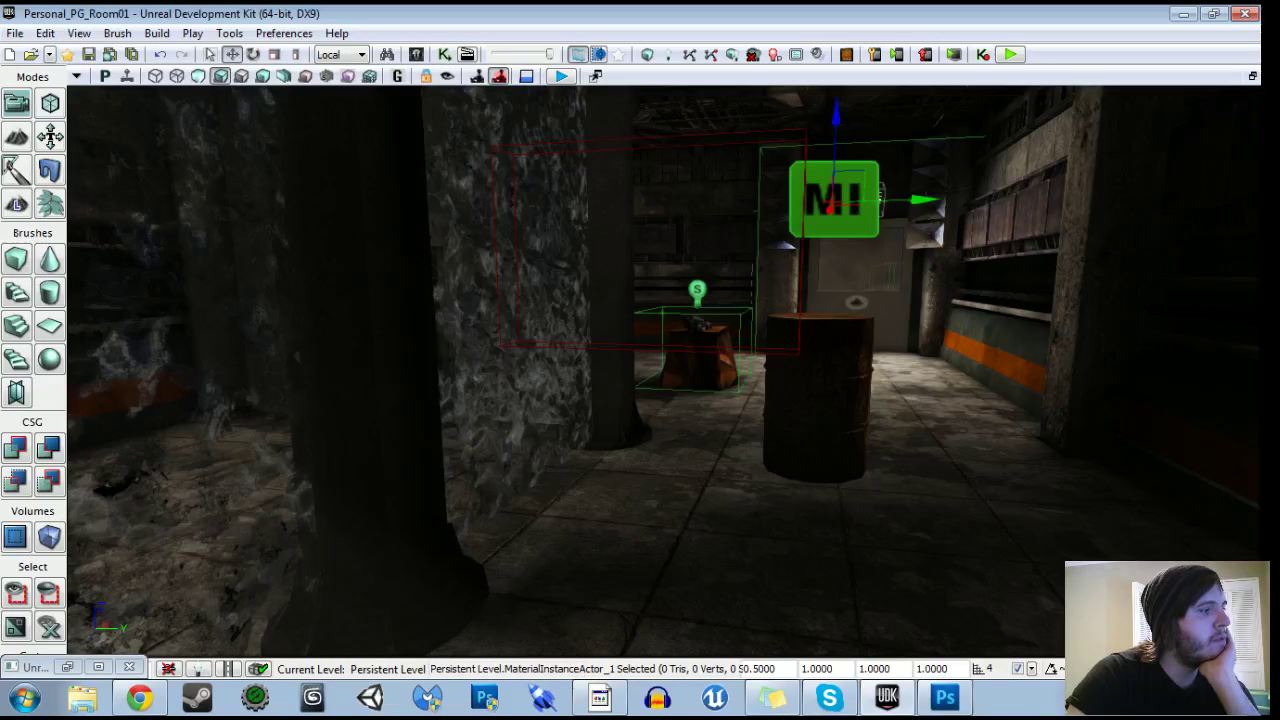
Add a Sound track keyed with A_Pickups_Generic_ItemRespawn_Cue at 0.00 s to the Barrel_01_DissolveAnimation group in Matinee, and preview it.
{"action": "left_click", "coordinate": [69, 668]}
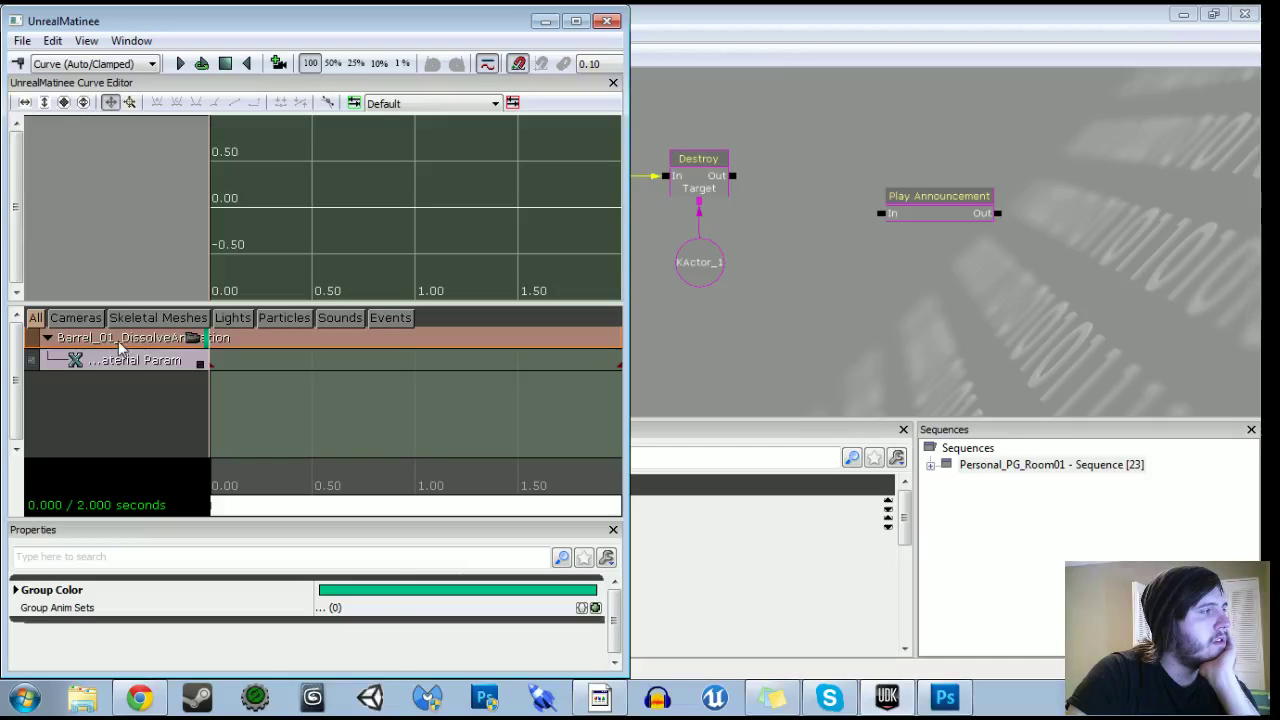
{"action": "right_click", "coordinate": [119, 346]}
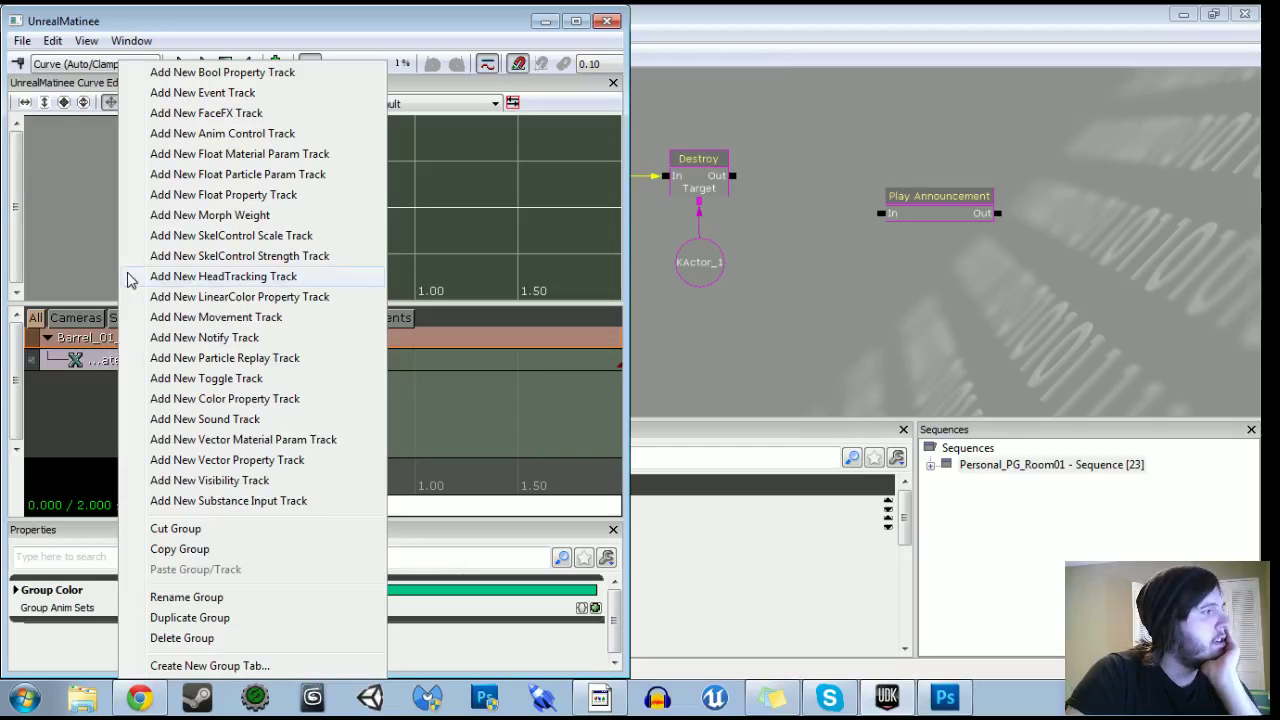
{"action": "left_click", "coordinate": [196, 420]}
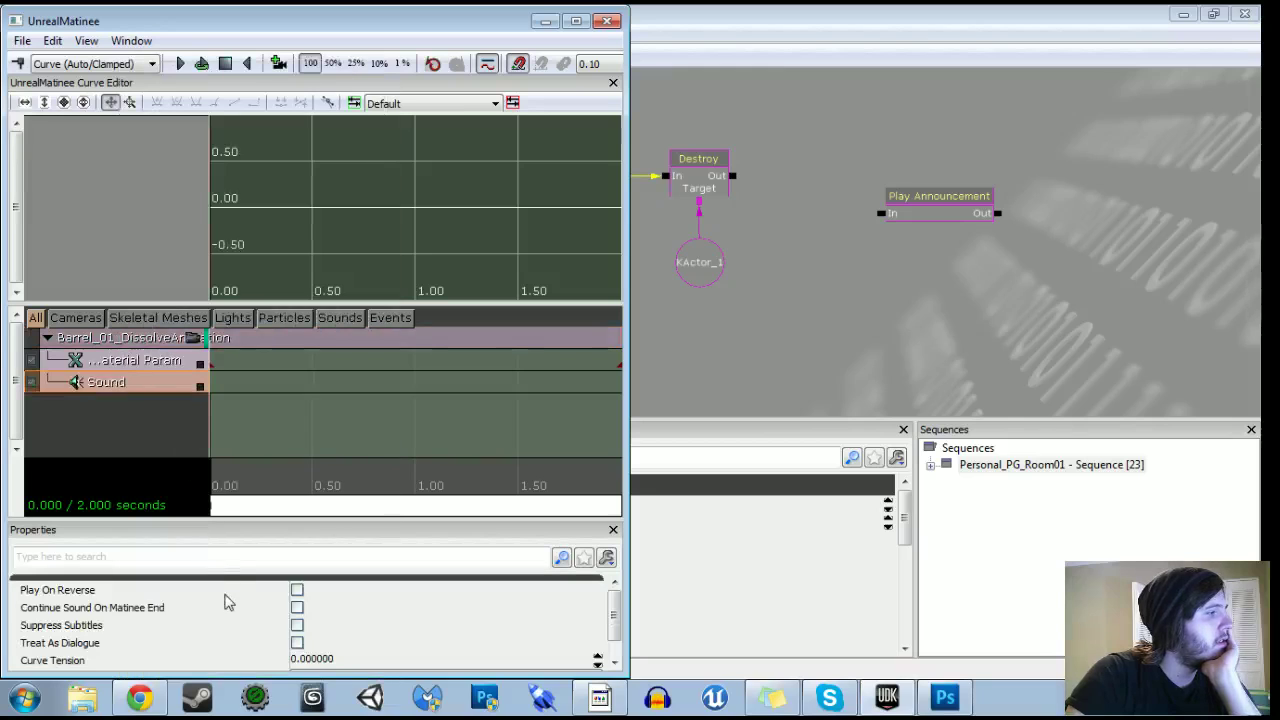
{"action": "scroll", "coordinate": [600, 630], "scroll_direction": "down", "scroll_amount": 1}
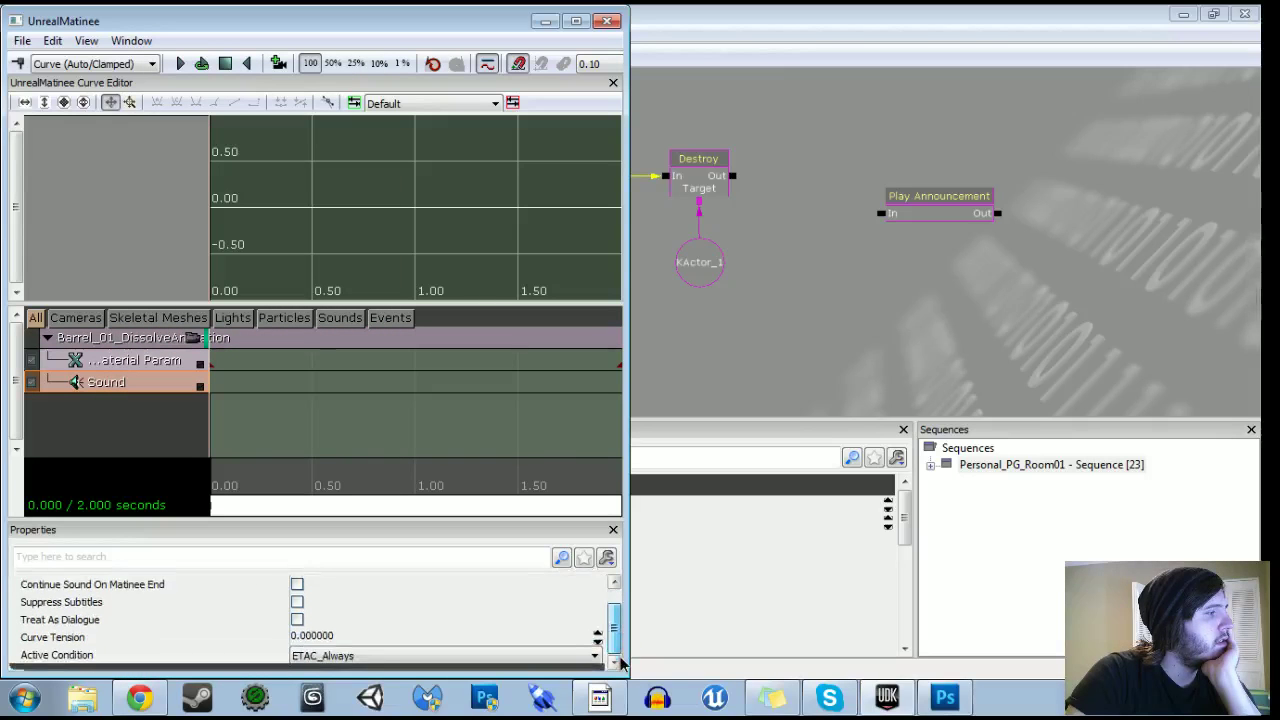
{"action": "scroll", "coordinate": [617, 587], "scroll_direction": "up", "scroll_amount": 1}
{"action": "left_click_drag", "start_coordinate": [282, 494], "coordinate": [180, 491]}
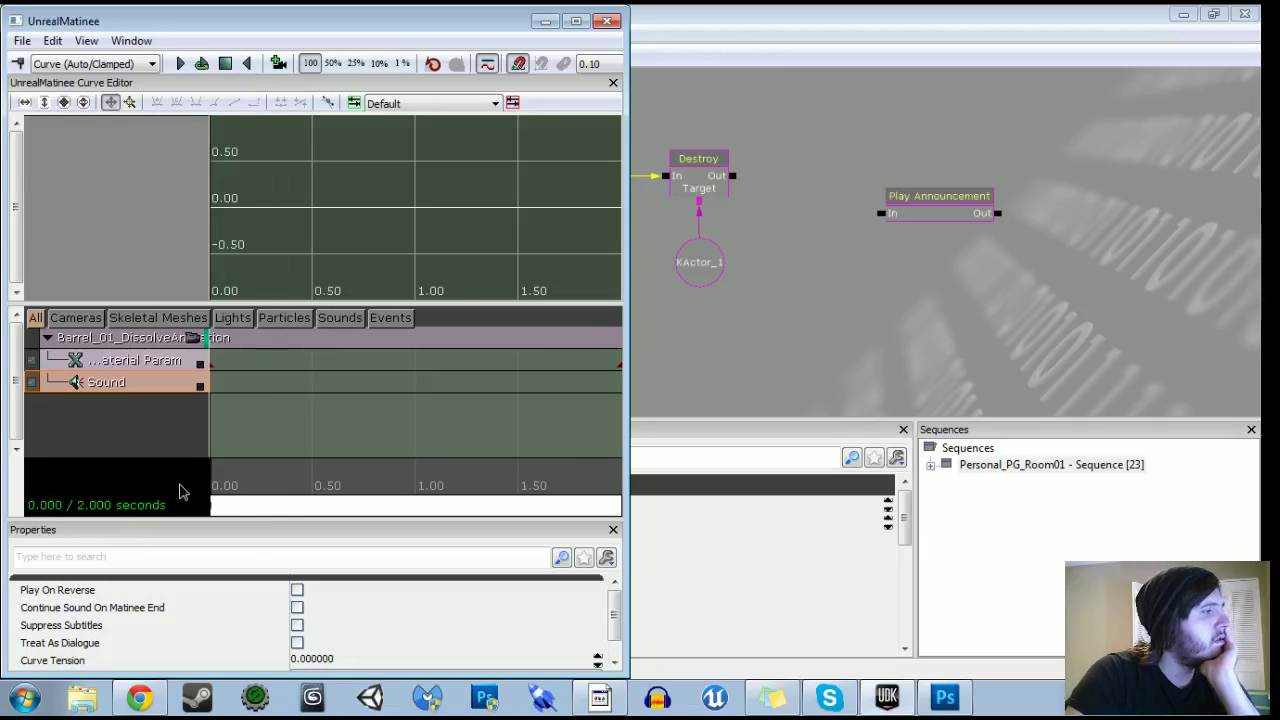
{"action": "scroll", "coordinate": [180, 491], "scroll_direction": "down", "scroll_amount": 2}
{"action": "key", "text": "Return"}
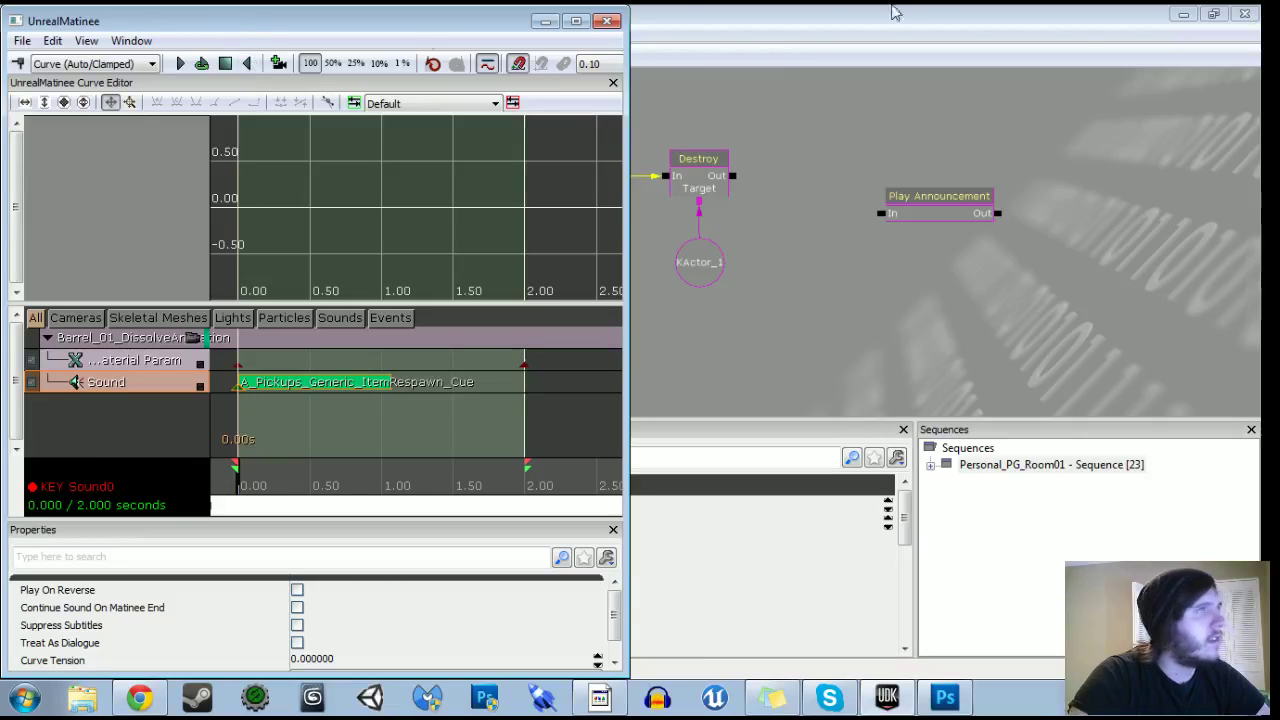
{"action": "left_click", "coordinate": [1183, 14]}
{"action": "left_click", "coordinate": [180, 63]}
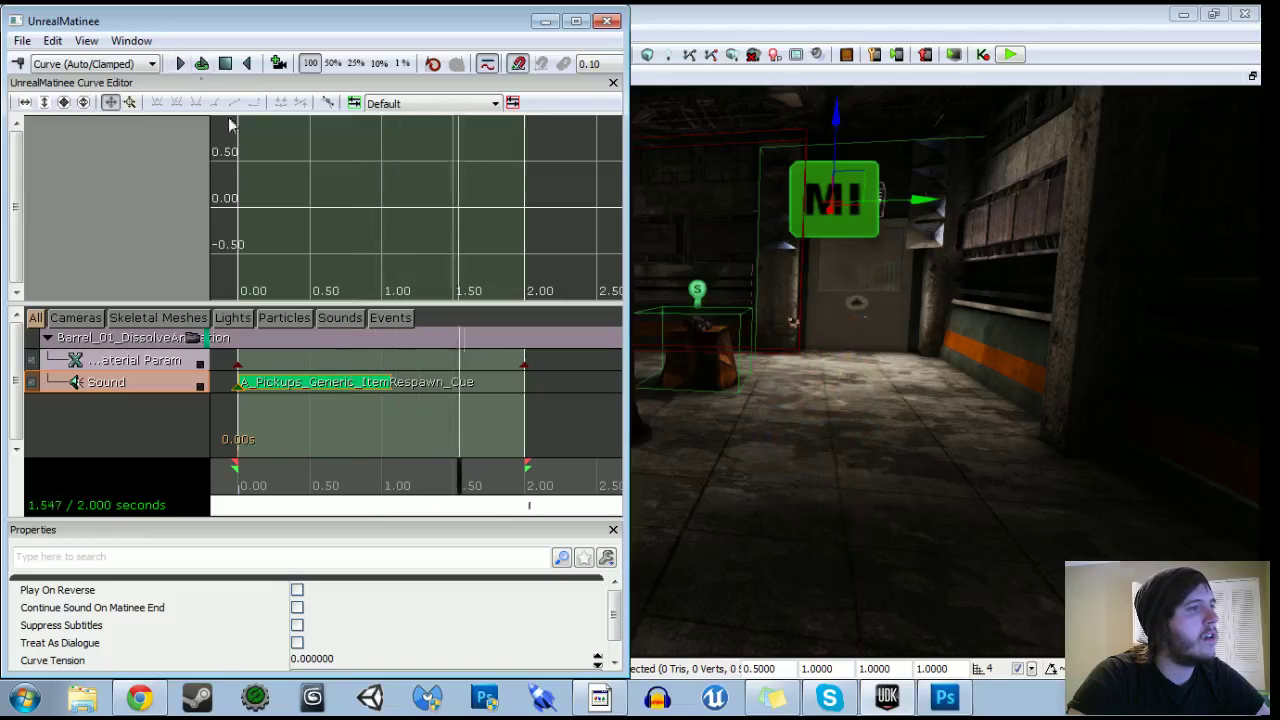
Try the dissolve with the cue's key moved to 0.50 s, and delete the Sound track from the group.
{"action": "left_click_drag", "start_coordinate": [240, 385], "coordinate": [313, 385]}
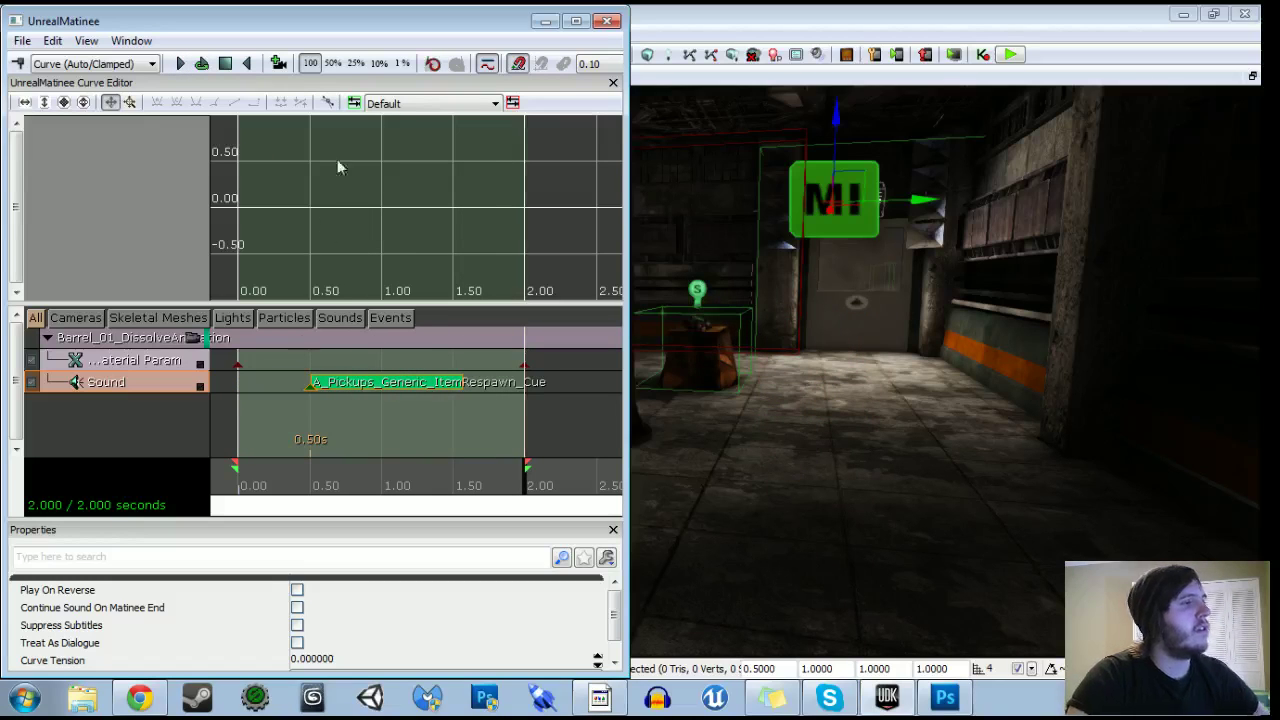
{"action": "left_click", "coordinate": [237, 485]}
{"action": "left_click", "coordinate": [177, 64]}
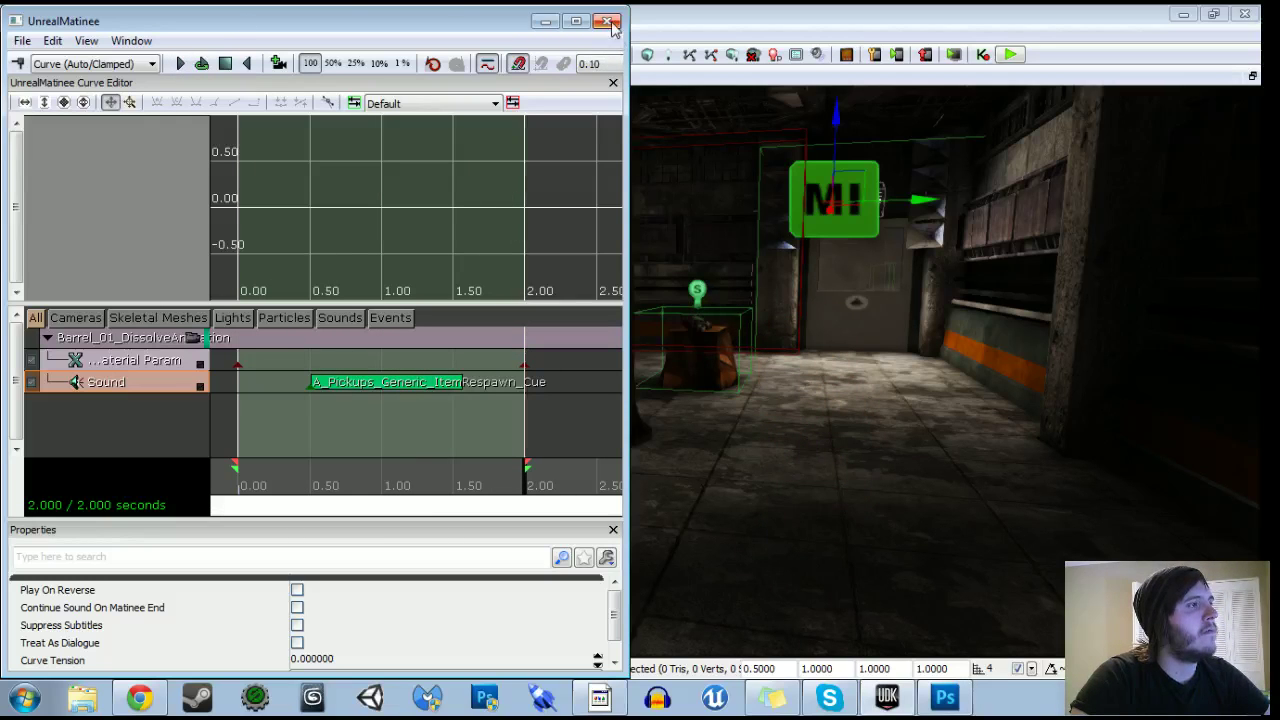
{"action": "key", "text": "Delete"}
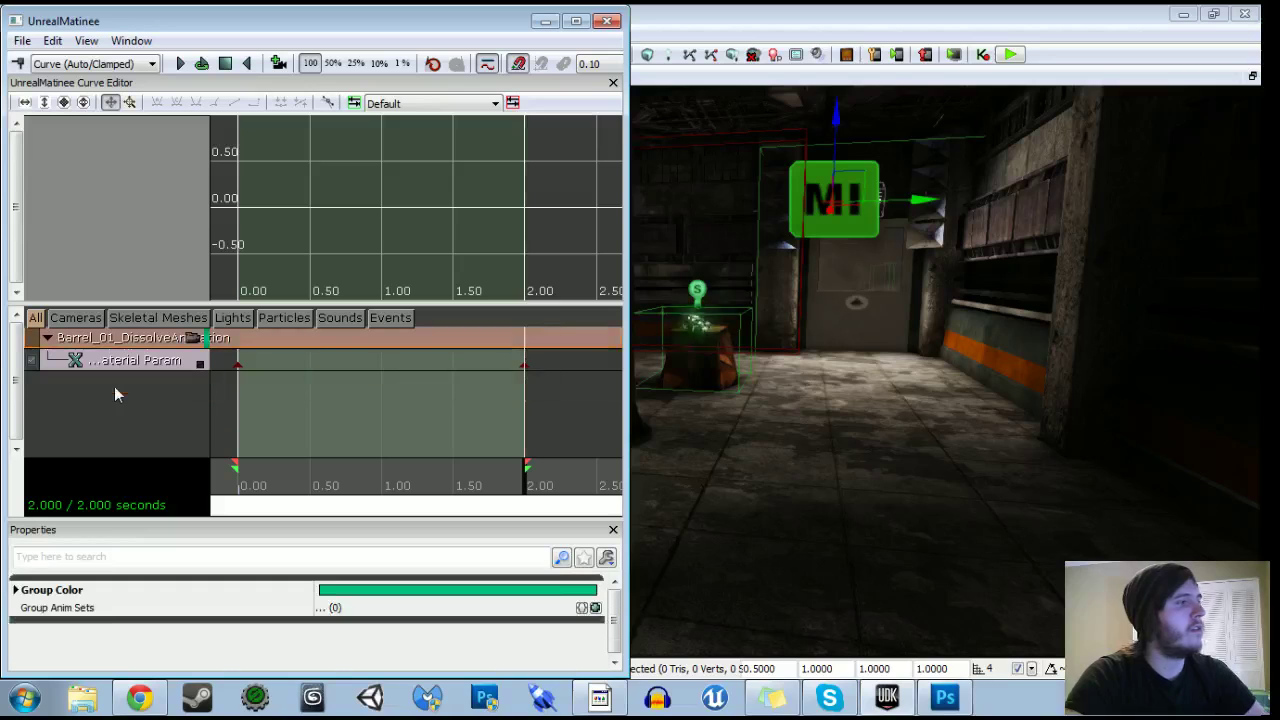
Close the Matinee editor and reopen the level's Kismet sequence.
{"action": "left_click", "coordinate": [545, 22]}
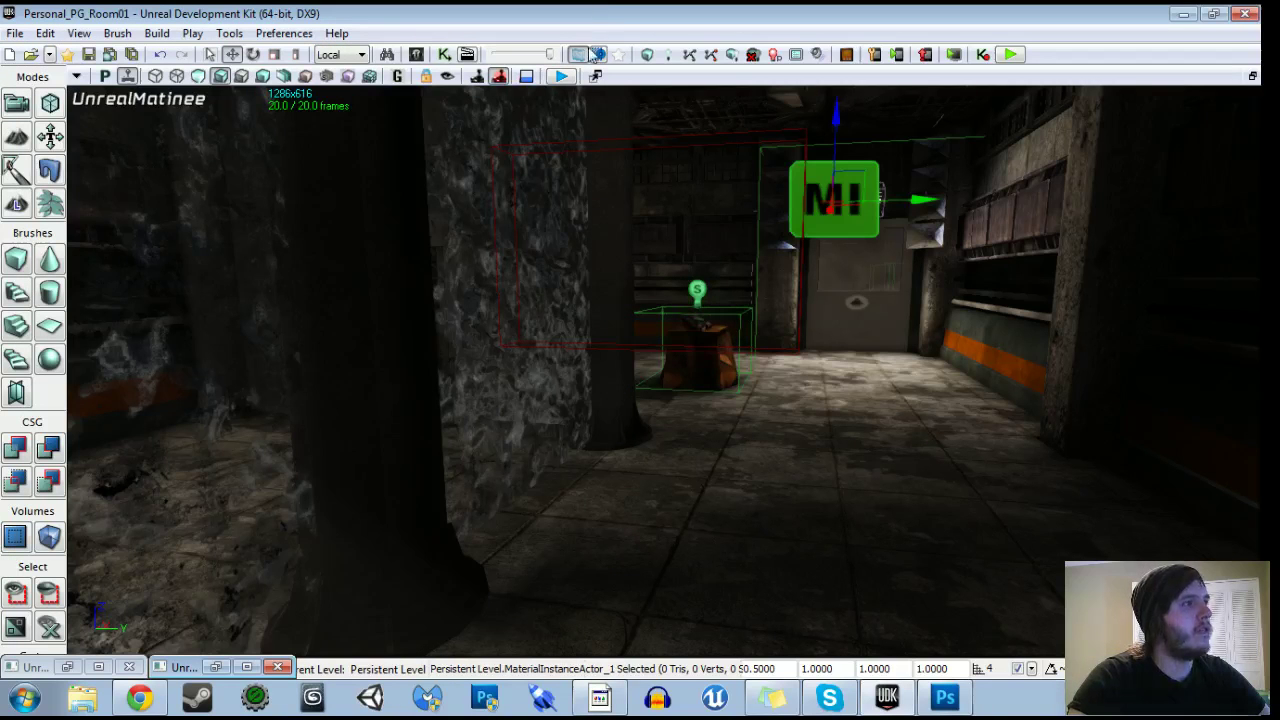
{"action": "left_click", "coordinate": [130, 667]}
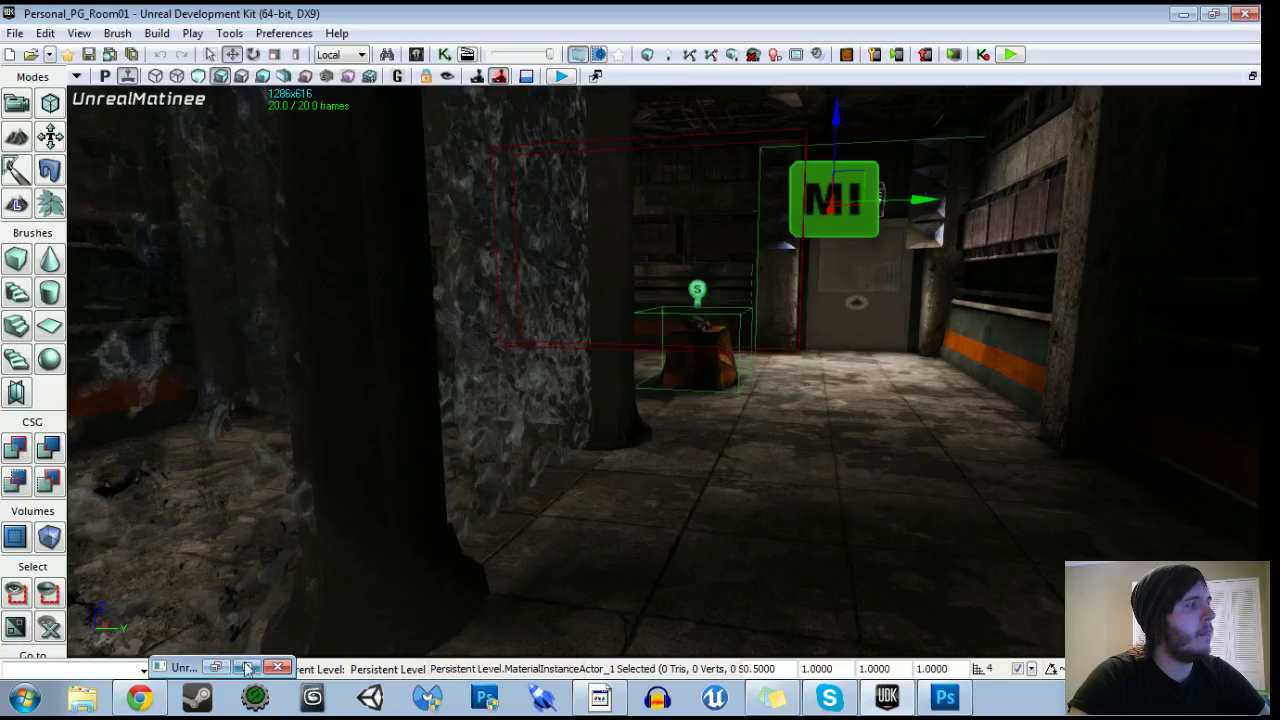
{"action": "left_click", "coordinate": [277, 667]}
{"action": "left_click", "coordinate": [446, 54]}
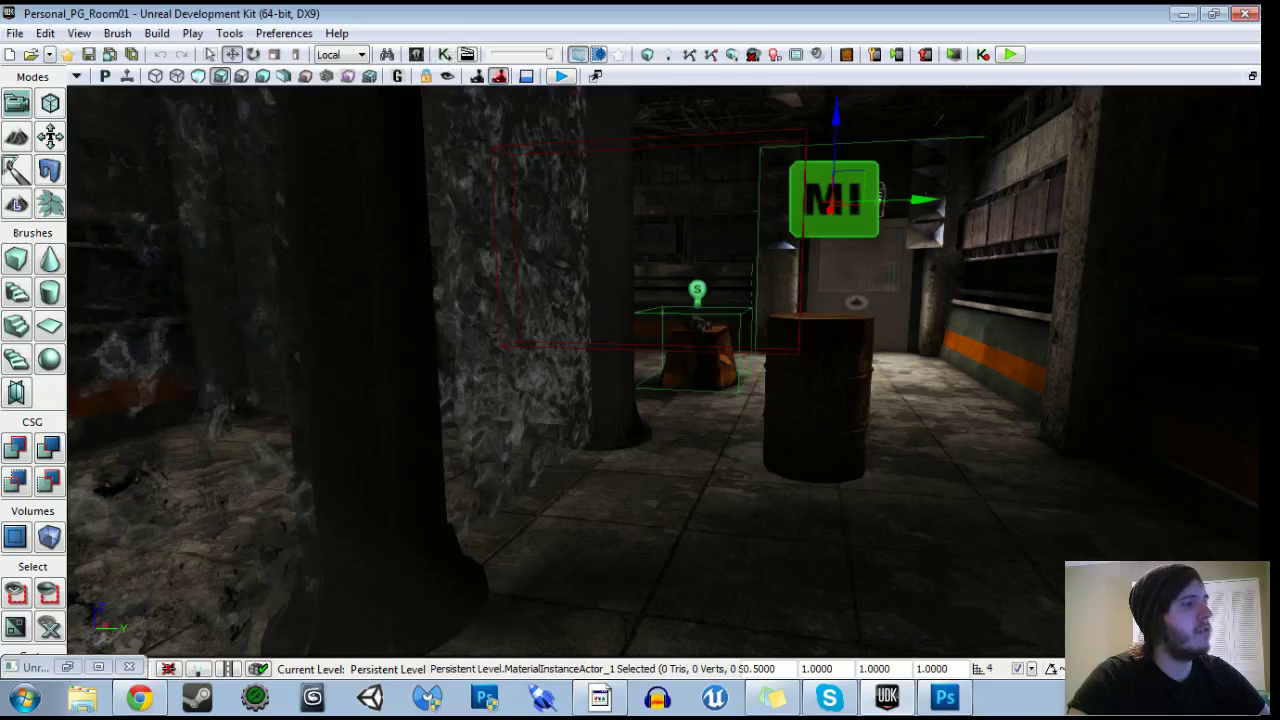
{"action": "left_click", "coordinate": [67, 667]}
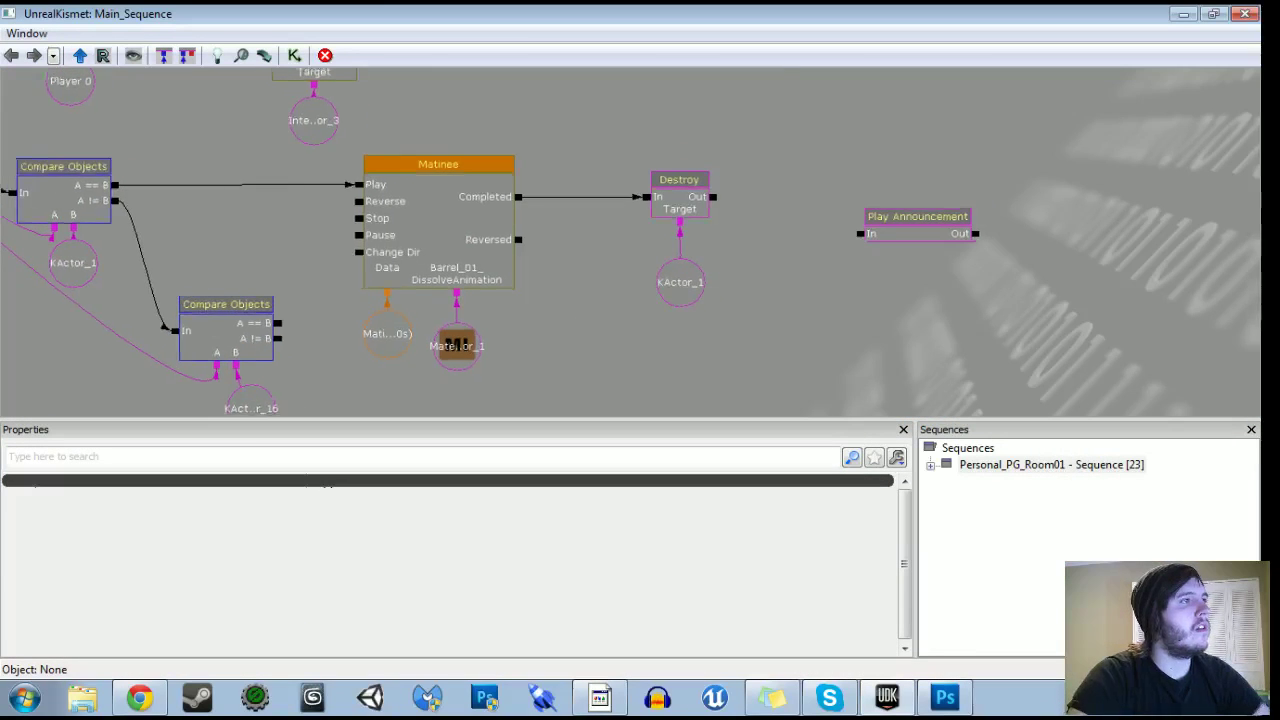
Add a Play Sound action between the upper Compare Objects condition and the Matinee.
{"action": "left_click_drag", "start_coordinate": [474, 282], "coordinate": [660, 318]}
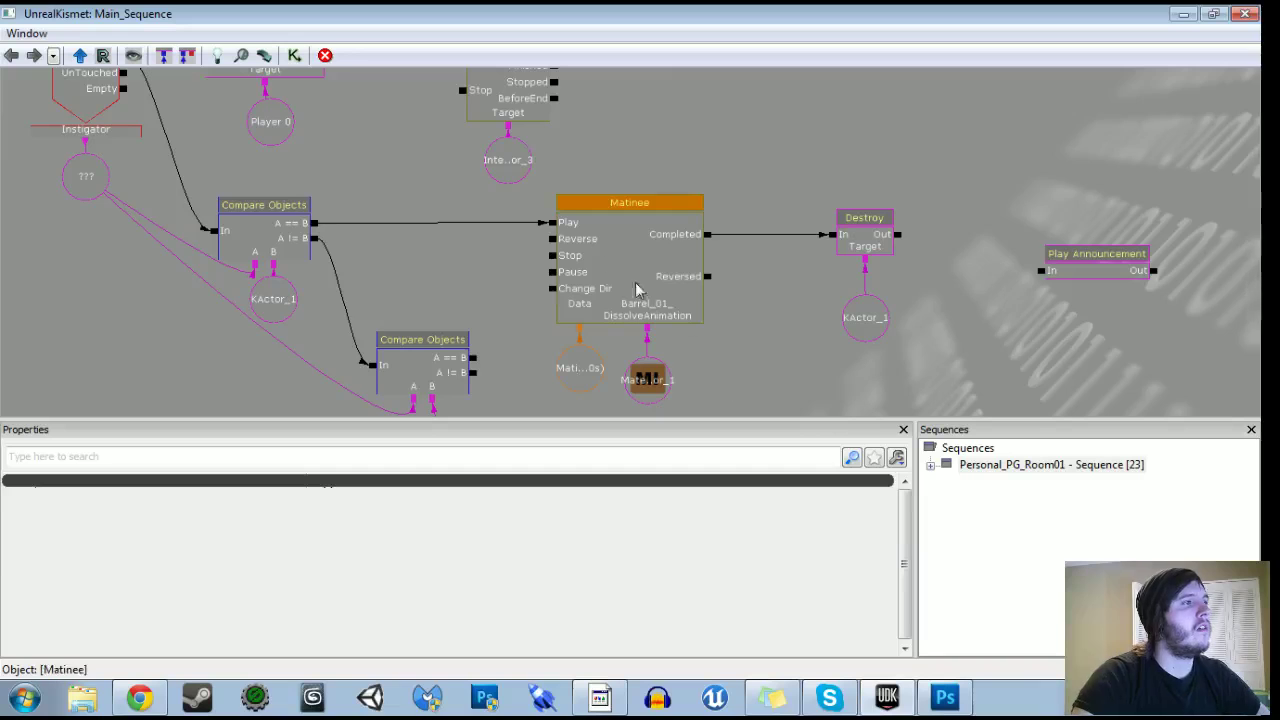
{"action": "right_click", "coordinate": [482, 222]}
{"action": "mouse_move", "coordinate": [600, 229]}
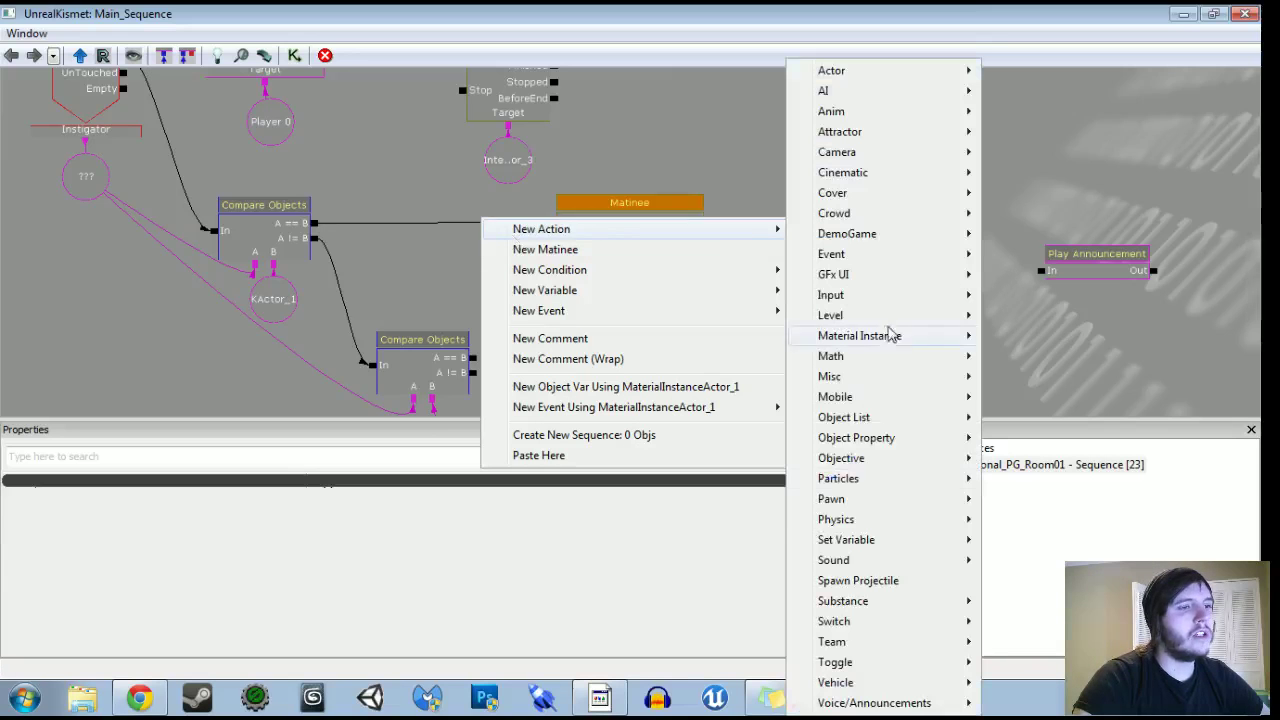
{"action": "mouse_move", "coordinate": [882, 566]}
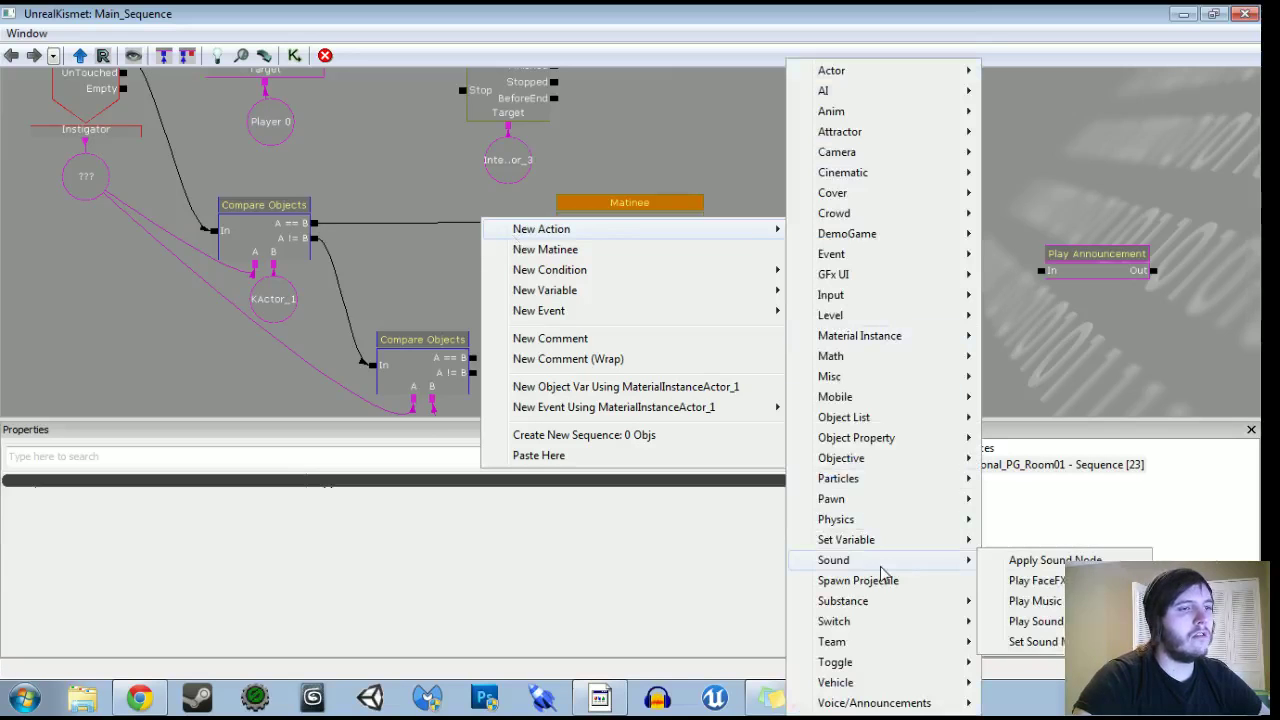
{"action": "left_click", "coordinate": [1048, 623]}
{"action": "left_click_drag", "start_coordinate": [445, 262], "coordinate": [446, 254]}
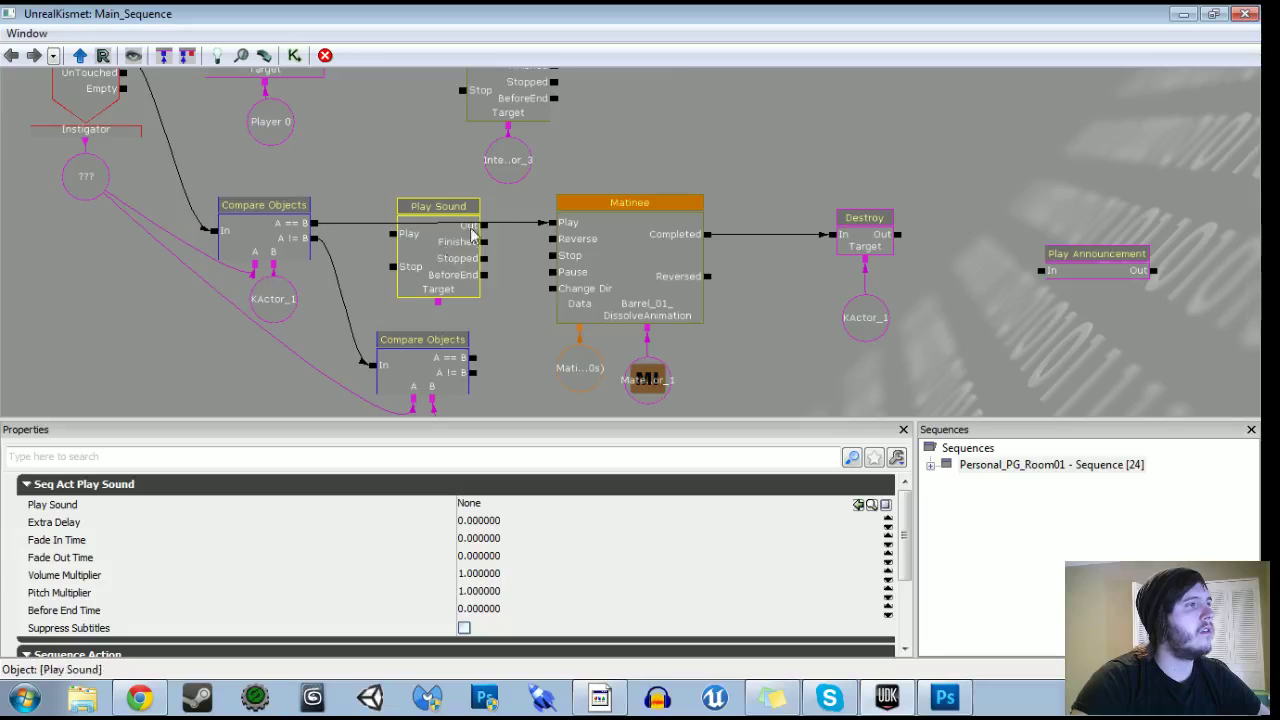
Reroute Compare Objects' A == B output into Play Sound's Play input, and link Play Sound's Out to the Matinee's Play.
{"action": "left_click", "coordinate": [546, 222], "text": "alt"}
{"action": "left_click_drag", "start_coordinate": [382, 244], "coordinate": [392, 234]}
{"action": "left_click_drag", "start_coordinate": [440, 254], "coordinate": [929, 386]}
{"action": "left_click_drag", "start_coordinate": [660, 236], "coordinate": [660, 238]}
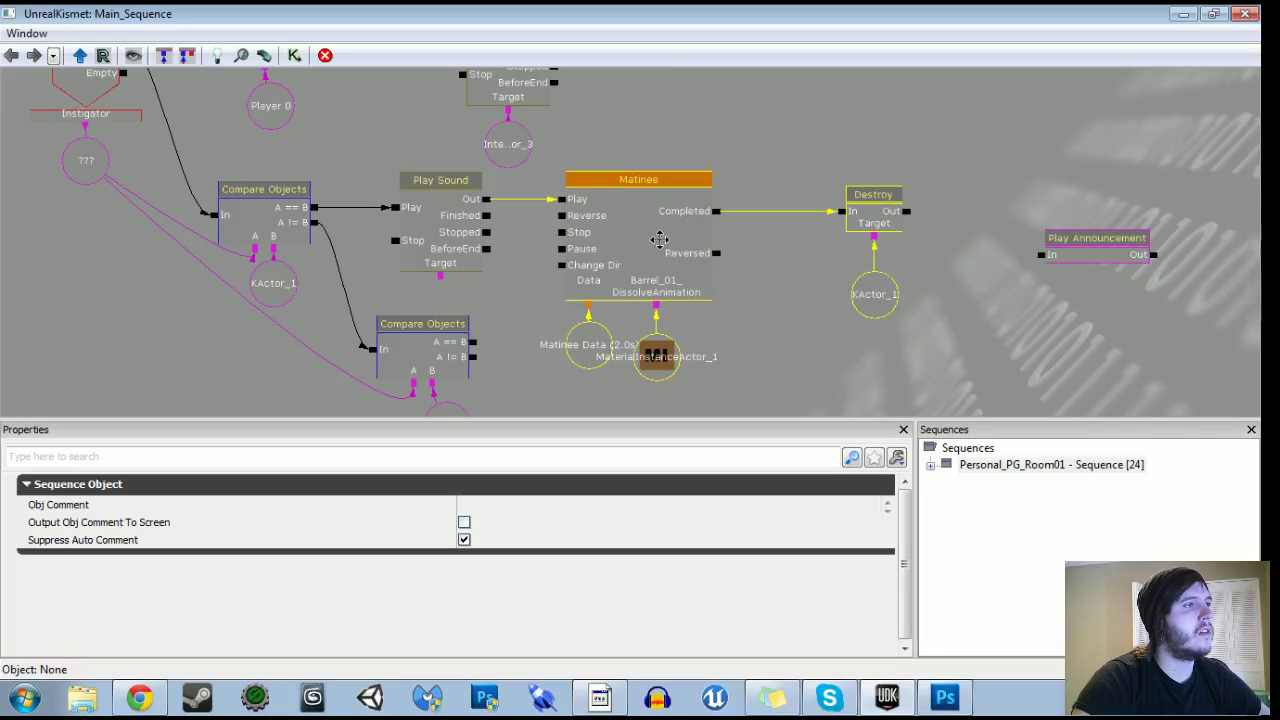
Assign A_Pickups_Generic_ItemRespawn_Cue to the Play Sound action, with a volume multiplier of 2 and a pitch multiplier of 0.6.
{"action": "left_click", "coordinate": [460, 225]}
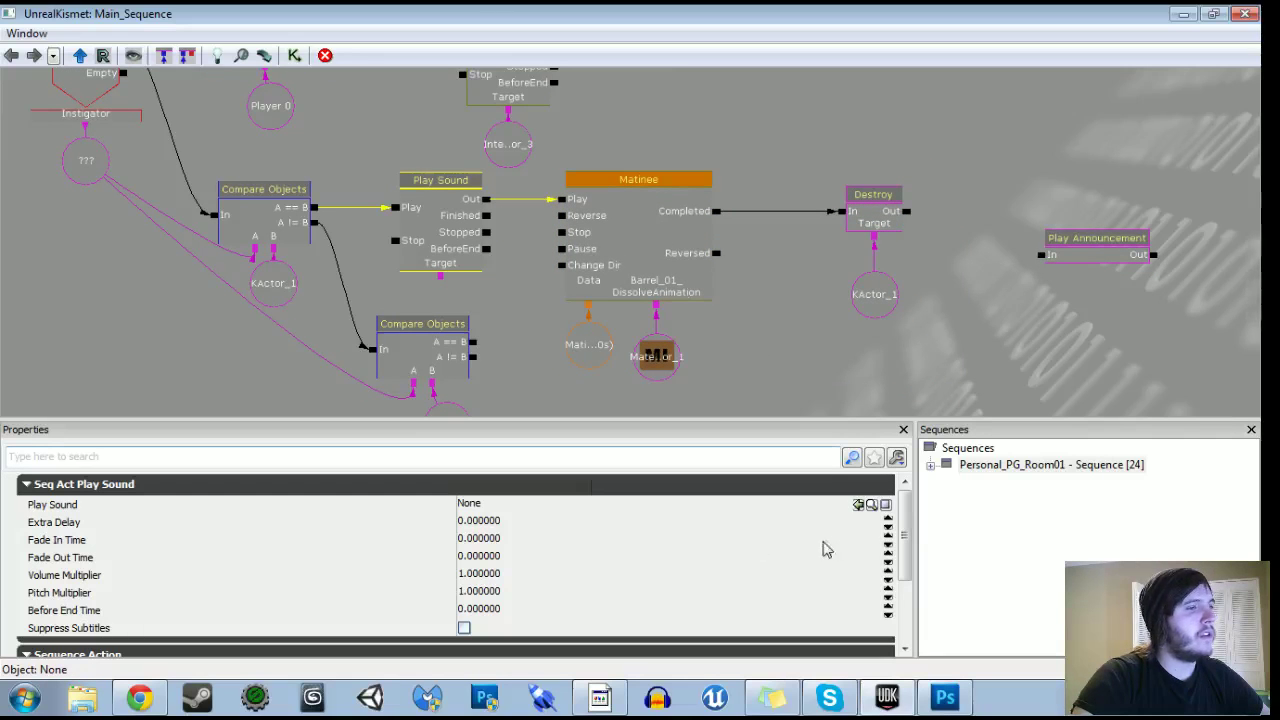
{"action": "left_click", "coordinate": [857, 507]}
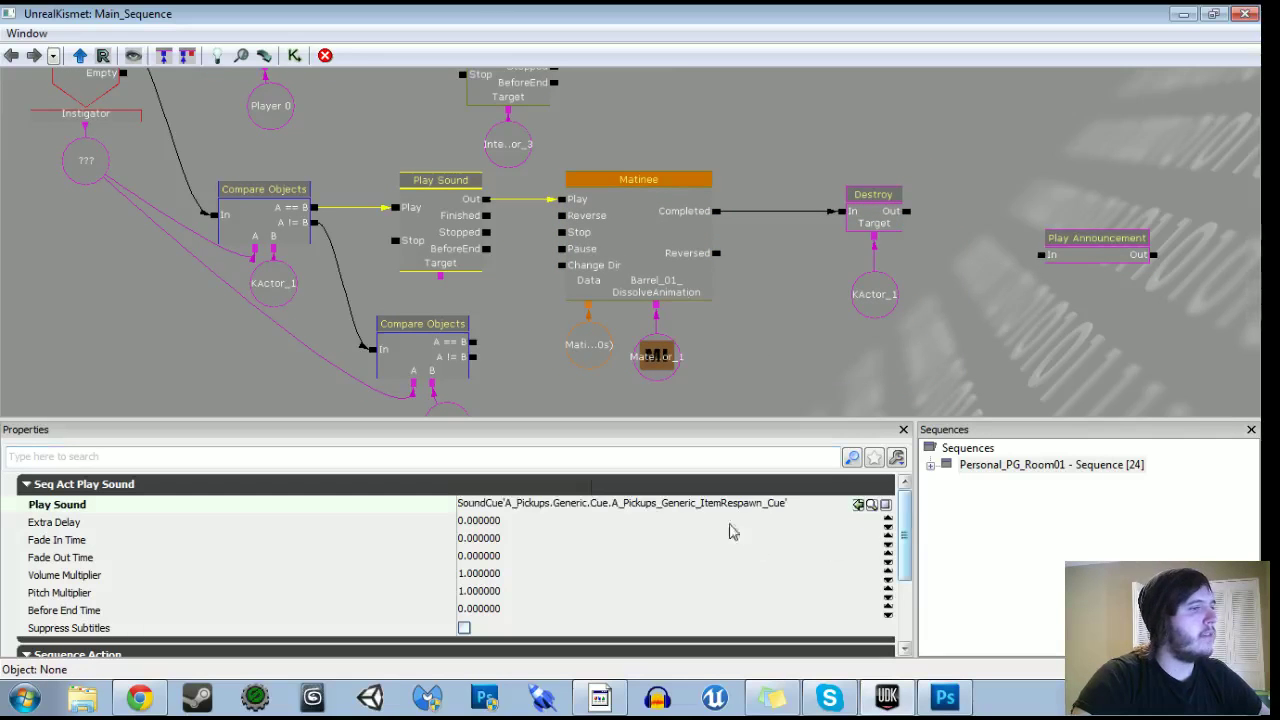
{"action": "left_click", "coordinate": [494, 578]}
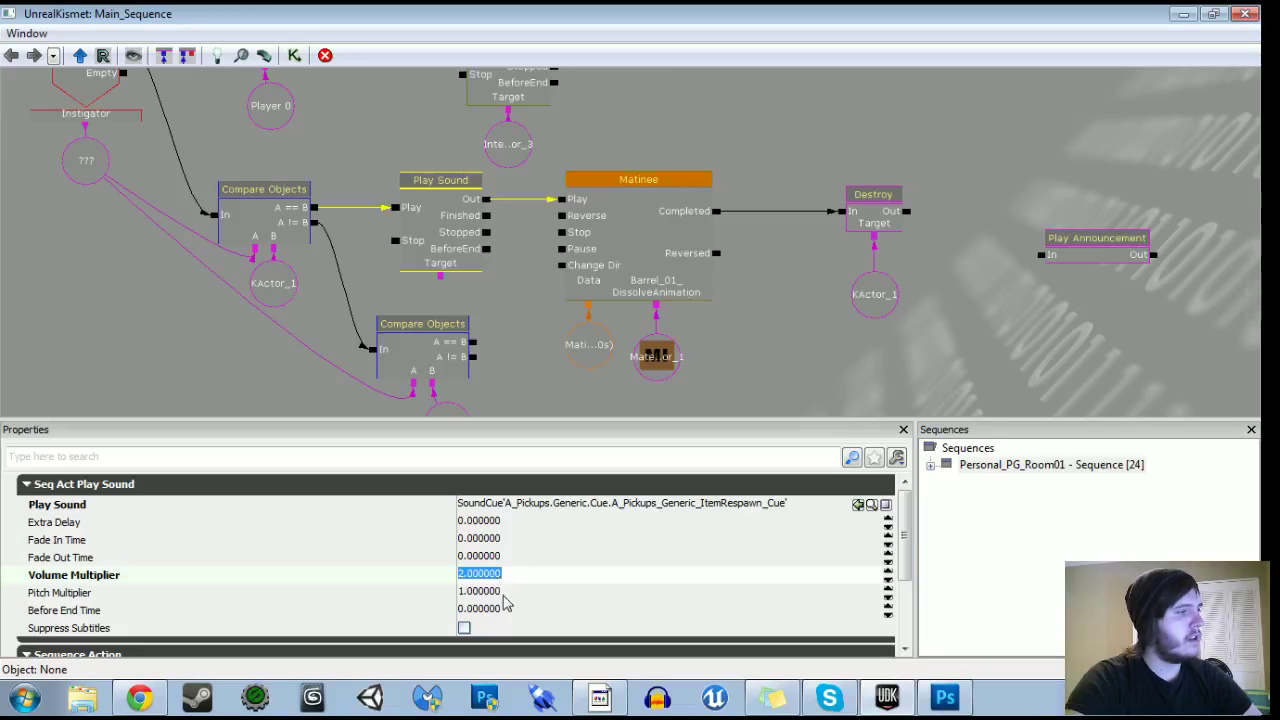
{"action": "left_click", "coordinate": [503, 594]}
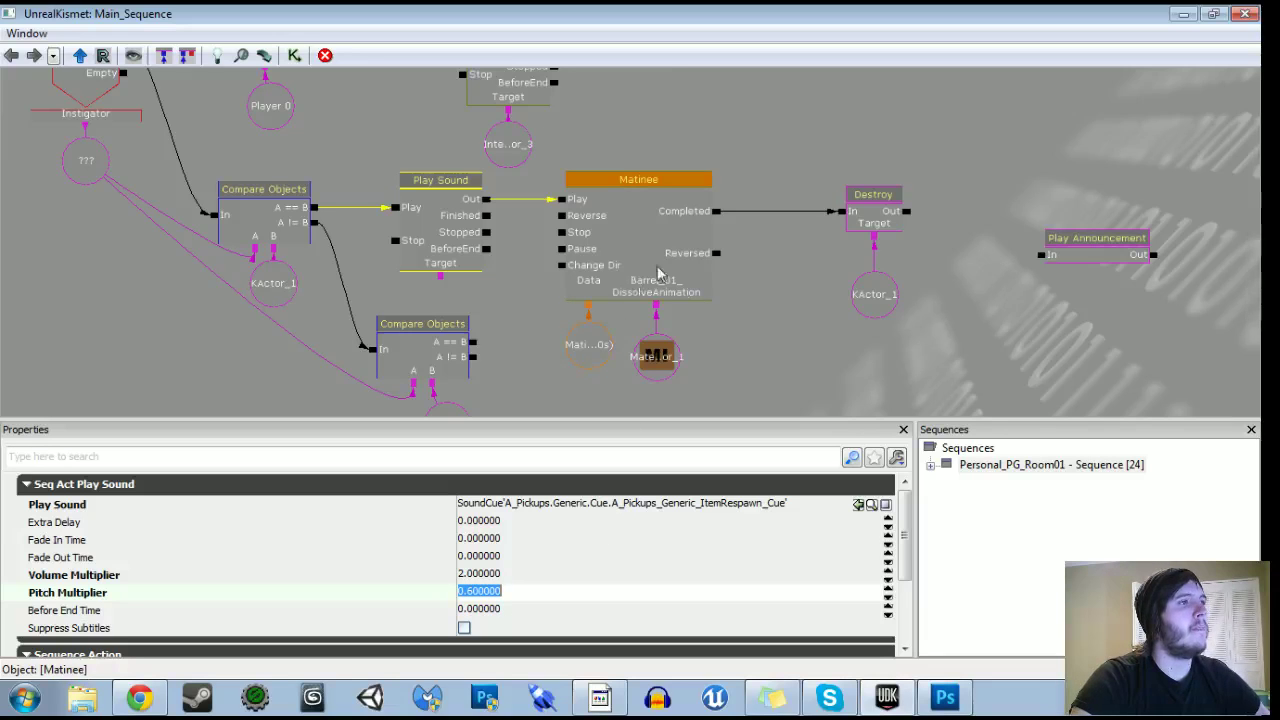
Duplicate the KActor_1 variable and link it to Play Sound's Target, moving the lower Compare Objects condition down to make room.
{"action": "left_click", "coordinate": [282, 300]}
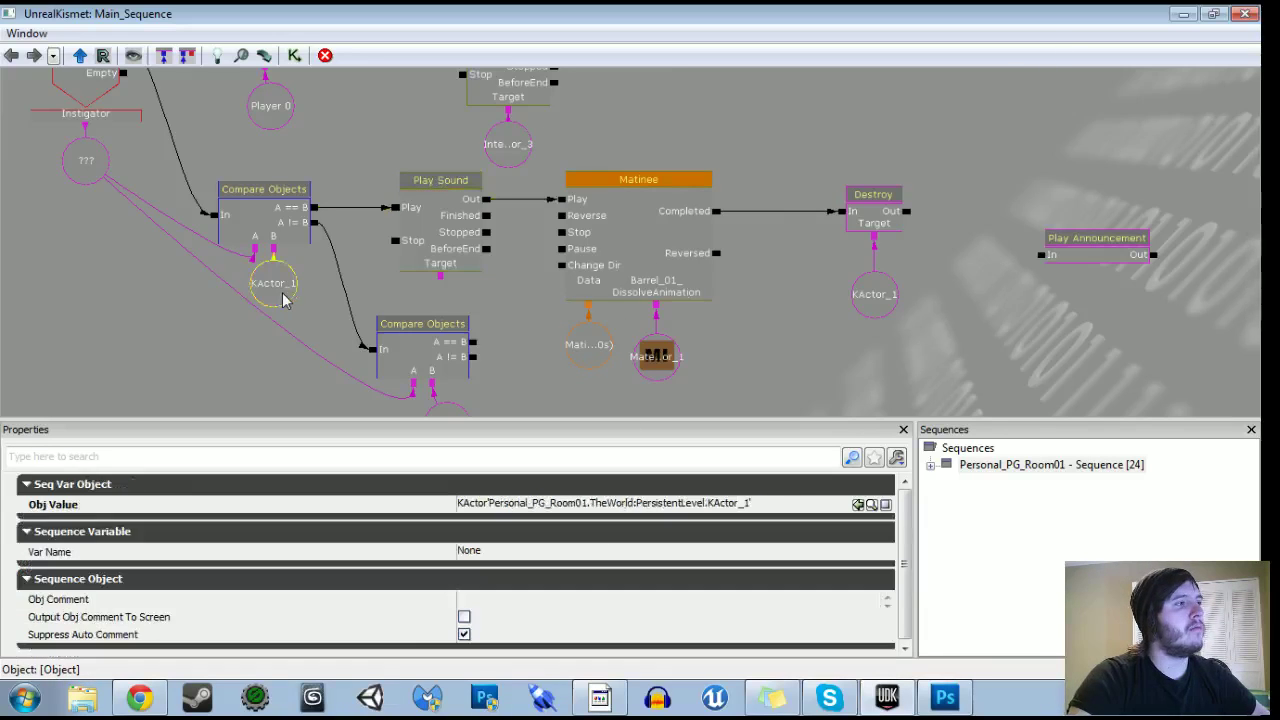
{"action": "left_click_drag", "start_coordinate": [517, 369], "coordinate": [566, 301]}
{"action": "left_click_drag", "start_coordinate": [363, 252], "coordinate": [558, 394], "text": "ctrl+alt"}
{"action": "left_click_drag", "start_coordinate": [465, 288], "coordinate": [471, 375], "text": "ctrl"}
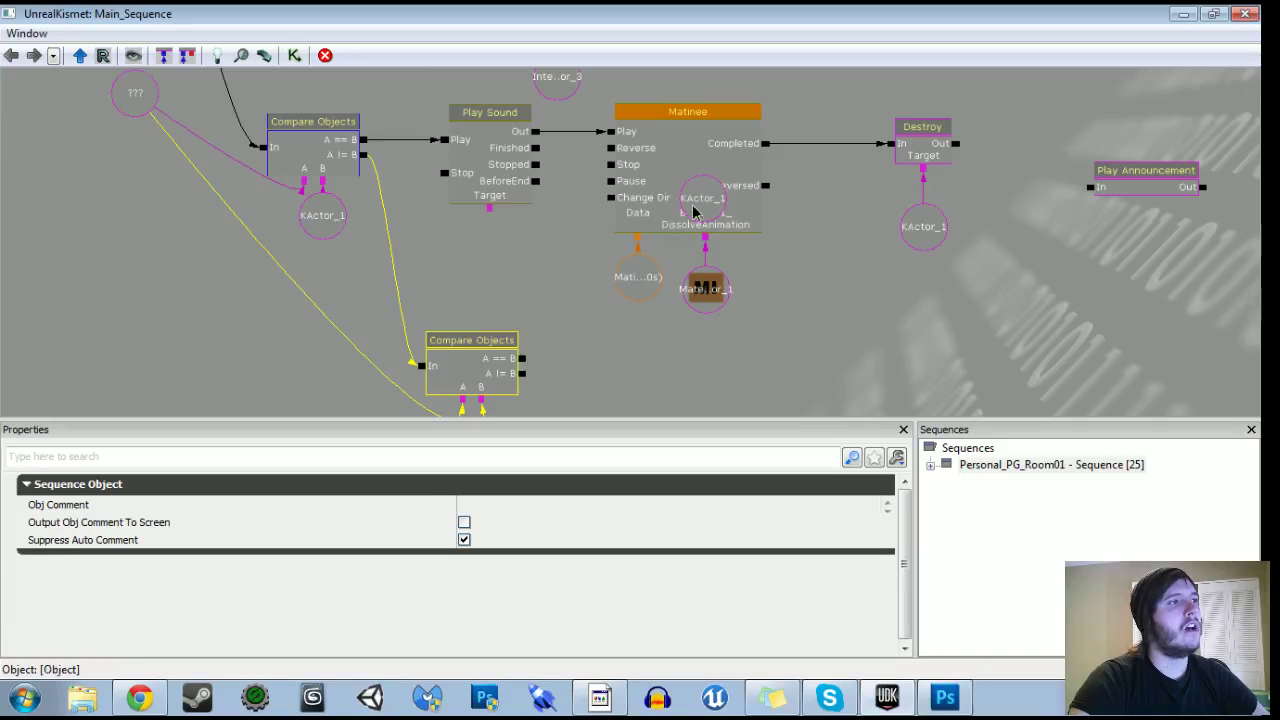
{"action": "left_click_drag", "start_coordinate": [694, 212], "coordinate": [575, 220], "text": "ctrl"}
{"action": "left_click", "coordinate": [540, 242]}
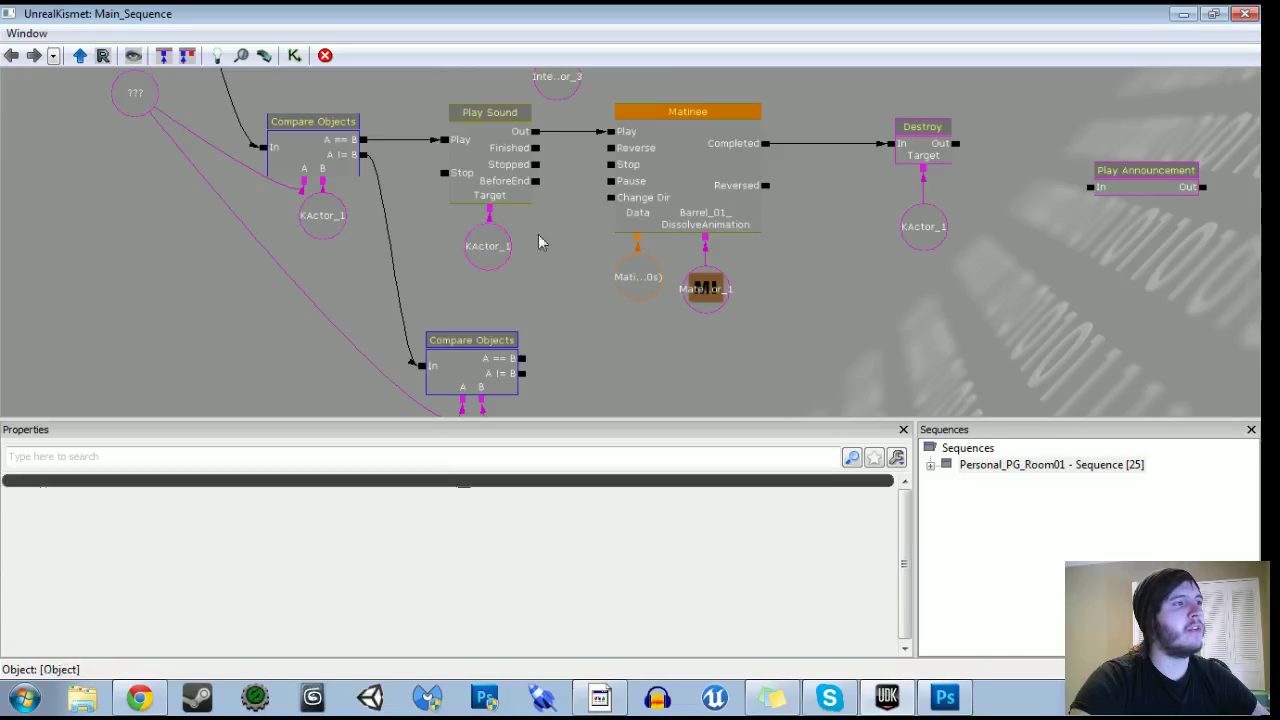
Reopen the level's Kismet and examine the Player Spawned and Toggle Cinematic Mode nodes in the Opening_Cinematic subsequence.
{"action": "left_click", "coordinate": [1183, 14]}
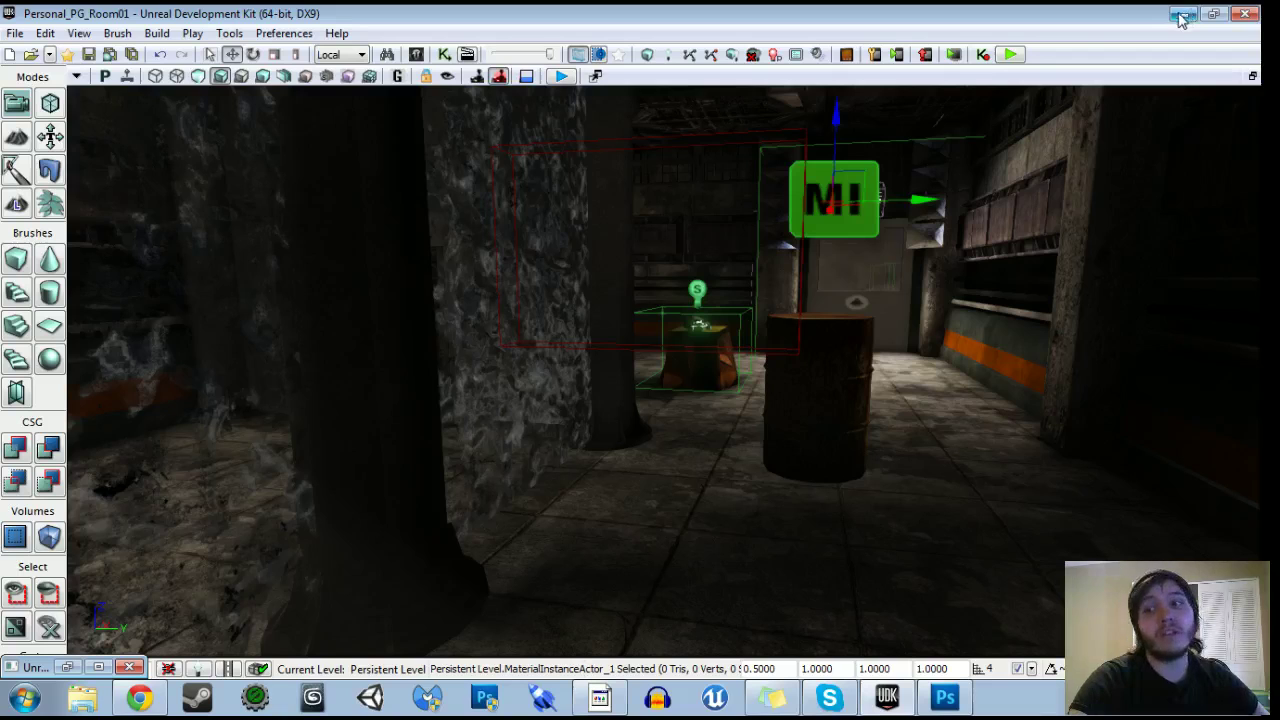
{"action": "left_click", "coordinate": [445, 55]}
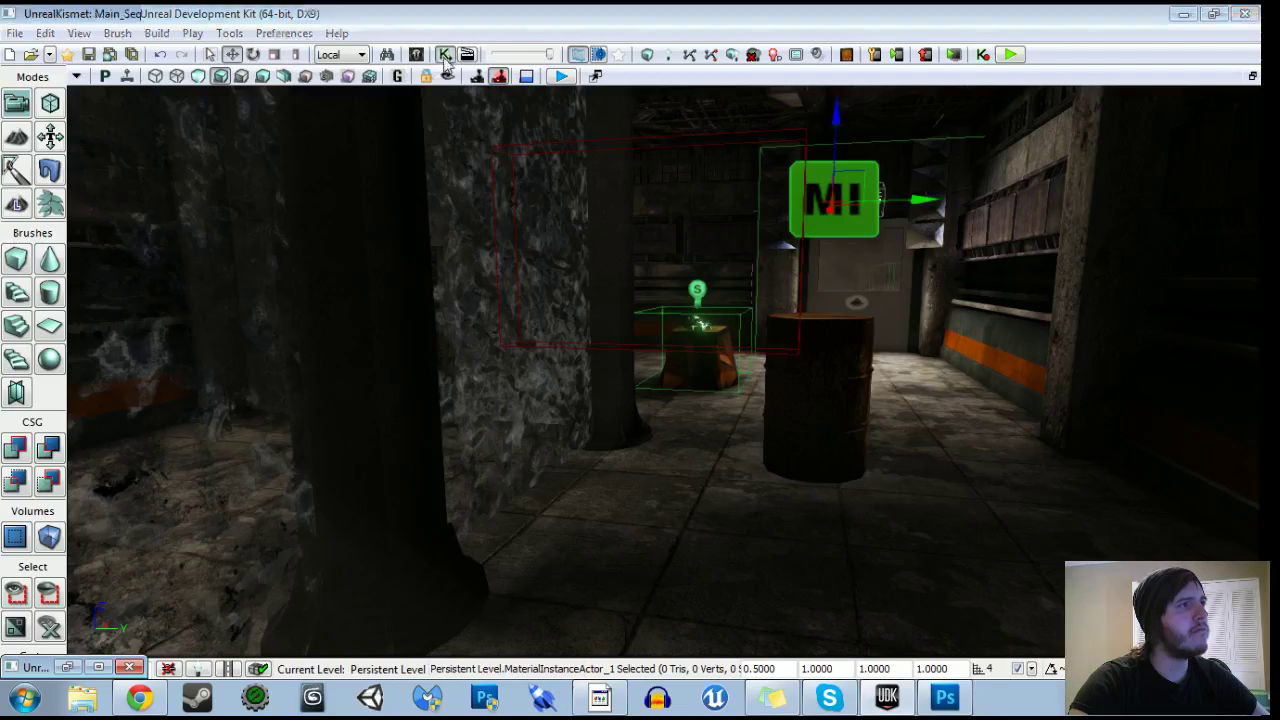
{"action": "scroll", "coordinate": [427, 178], "scroll_direction": "down", "scroll_amount": 3}
{"action": "left_click_drag", "start_coordinate": [426, 120], "coordinate": [560, 415]}
{"action": "left_click_drag", "start_coordinate": [506, 258], "coordinate": [500, 413]}
{"action": "left_click", "coordinate": [500, 413]}
{"action": "double_click", "coordinate": [500, 413]}
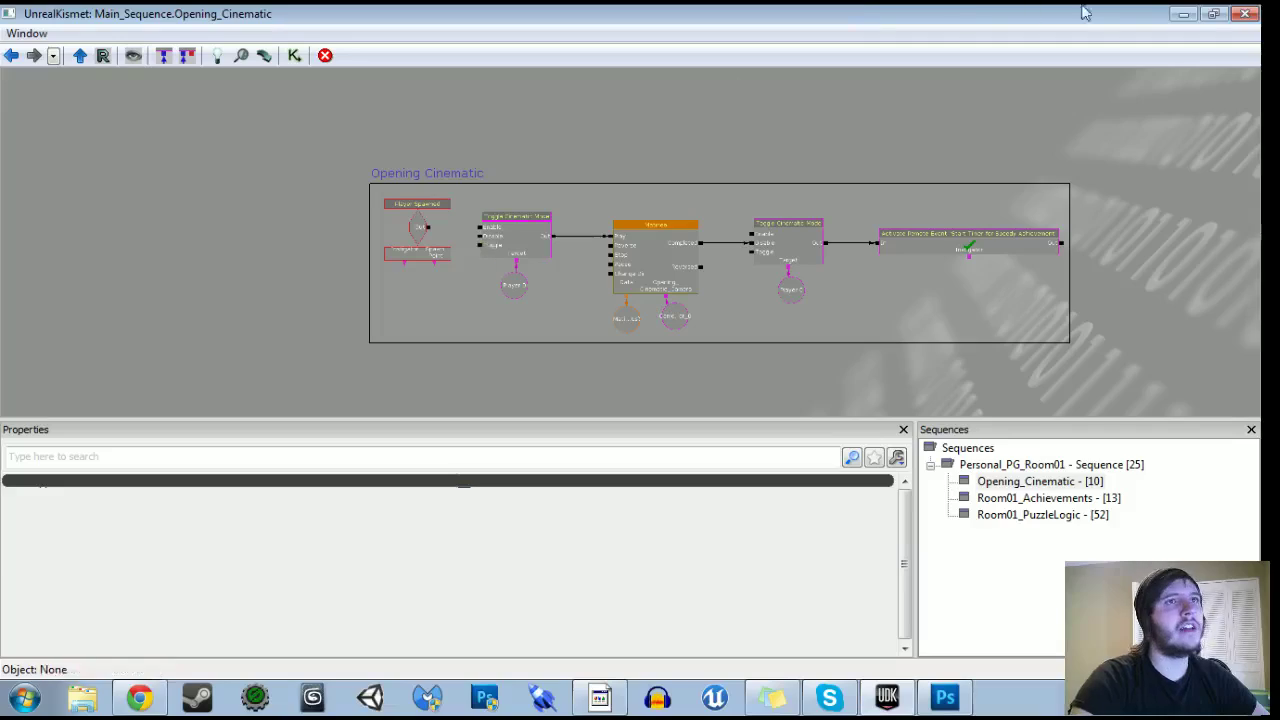
Play the level from the floor near the barrel, collect the physics gun and test the barrel against the blue doorway field.
{"action": "left_click", "coordinate": [1183, 14]}
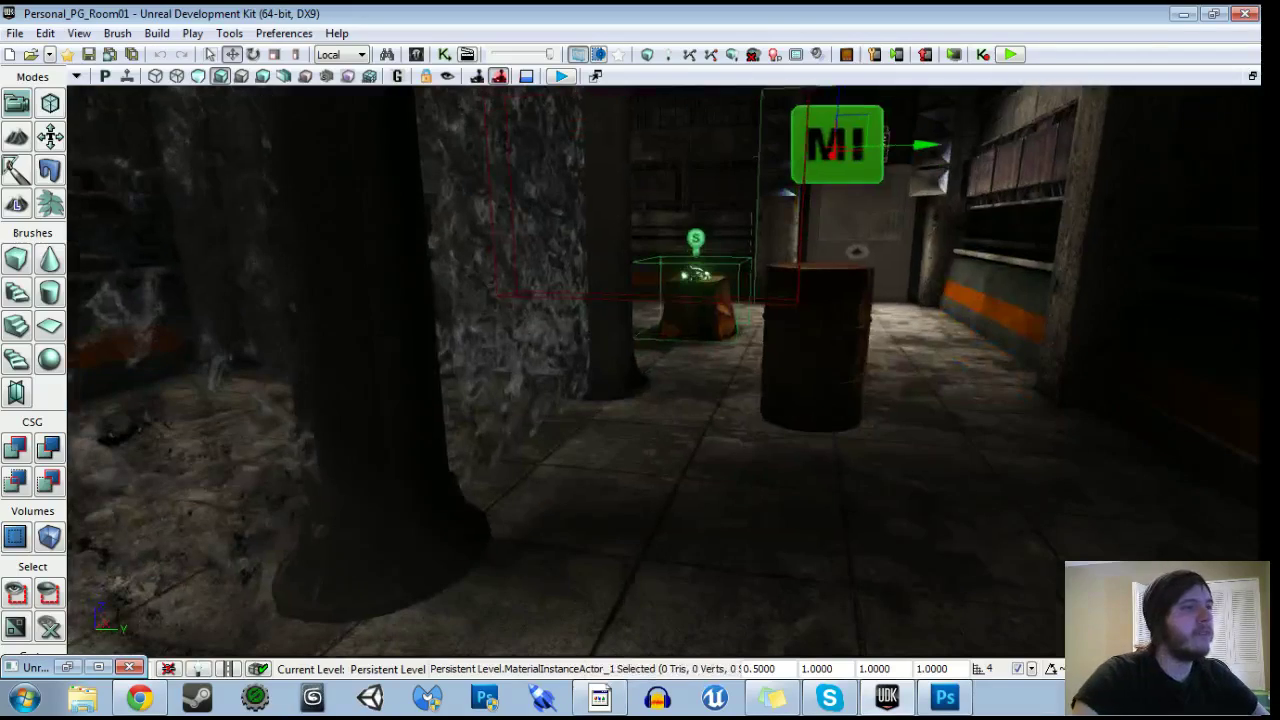
{"action": "right_click", "coordinate": [724, 517]}
{"action": "left_click", "coordinate": [727, 499]}
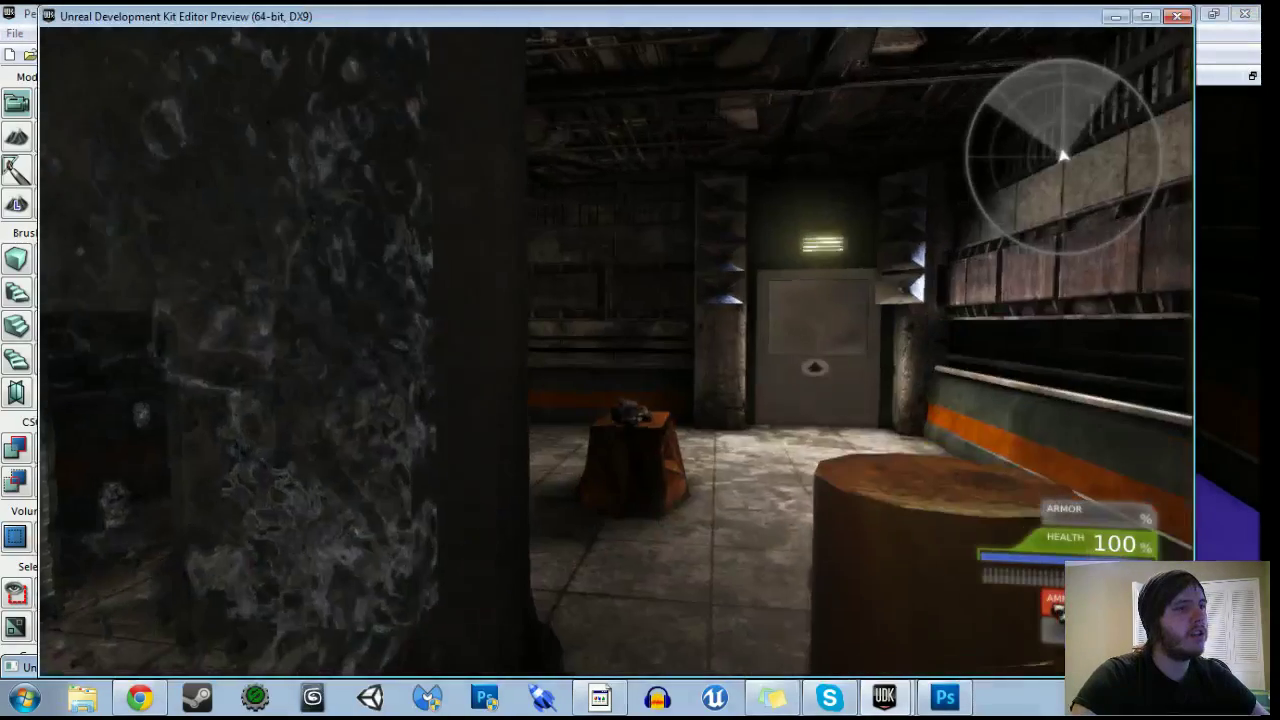
{"action": "key", "text": "w"}
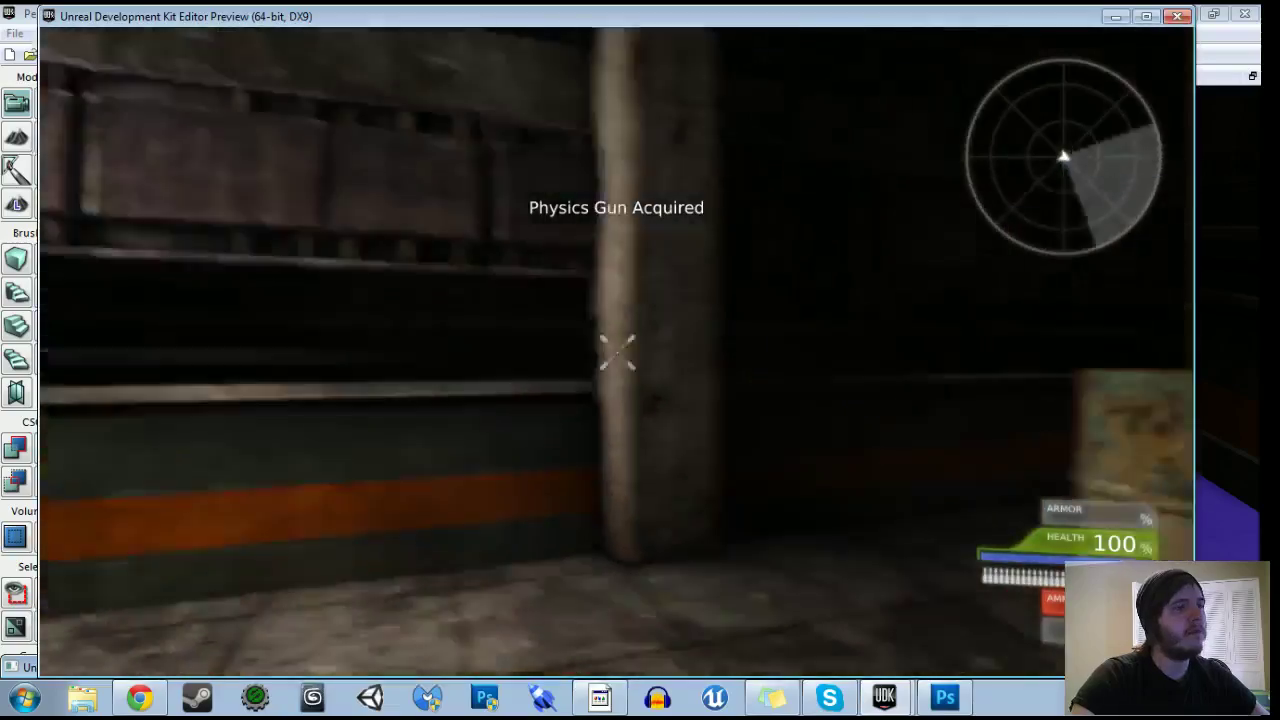
{"action": "key", "text": "s"}
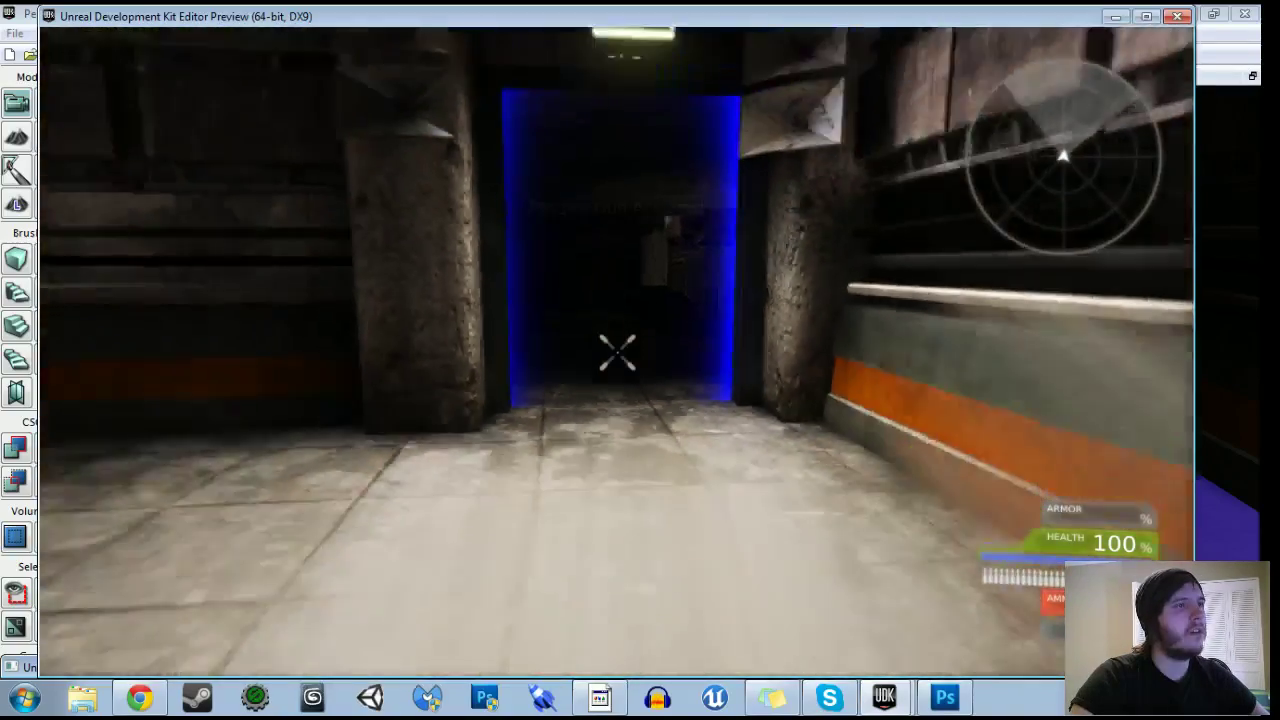
{"action": "key", "text": "s"}
{"action": "key", "text": "w"}
{"action": "key", "text": "w"}
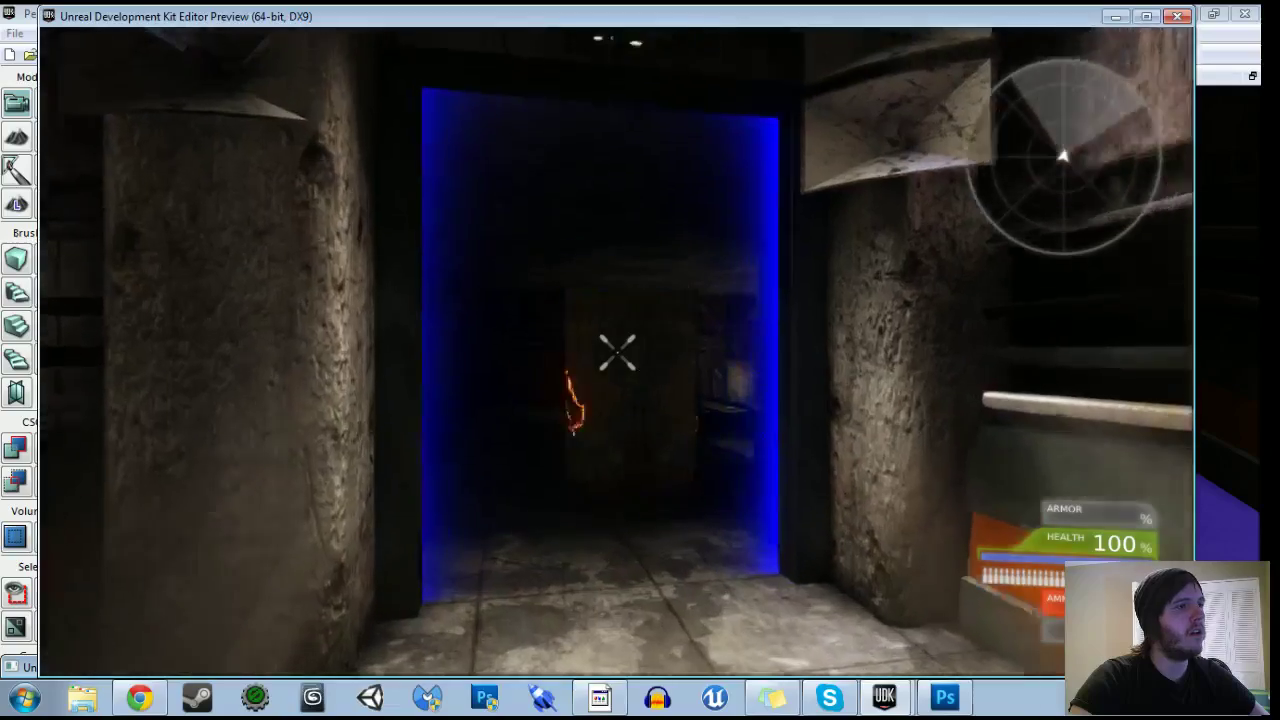
{"action": "key", "text": "s"}
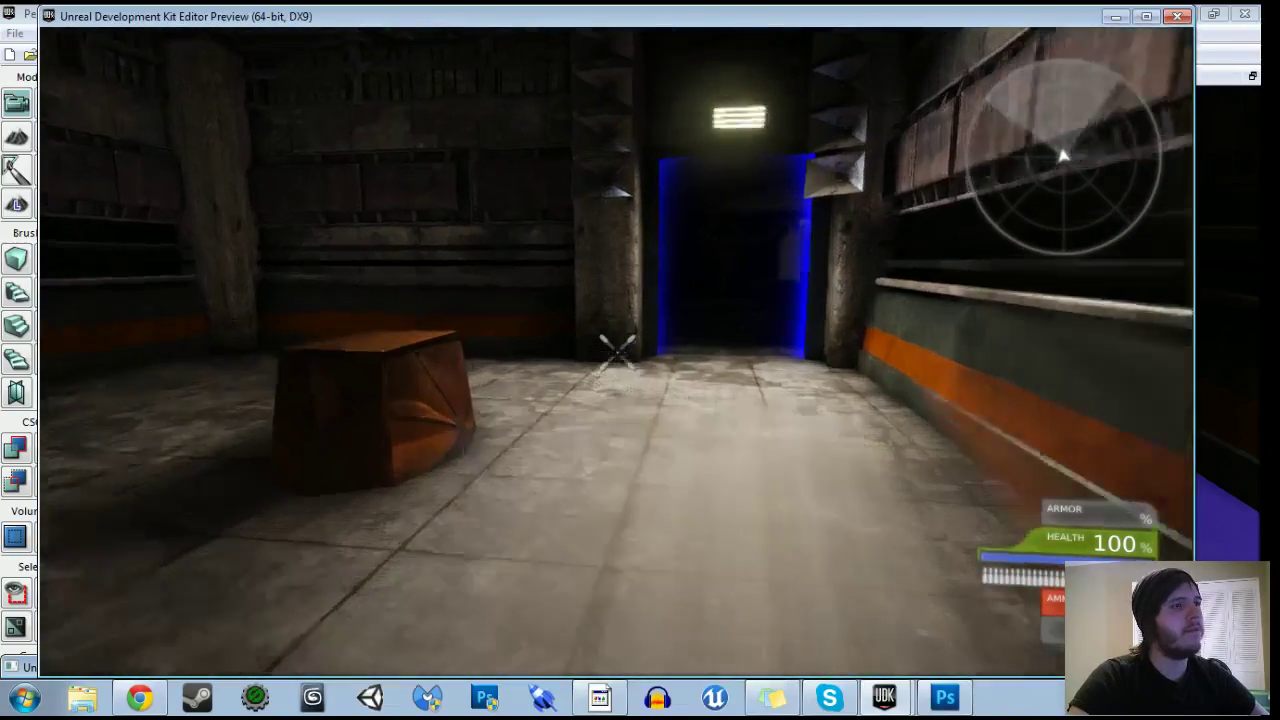
{"action": "key", "text": "w"}
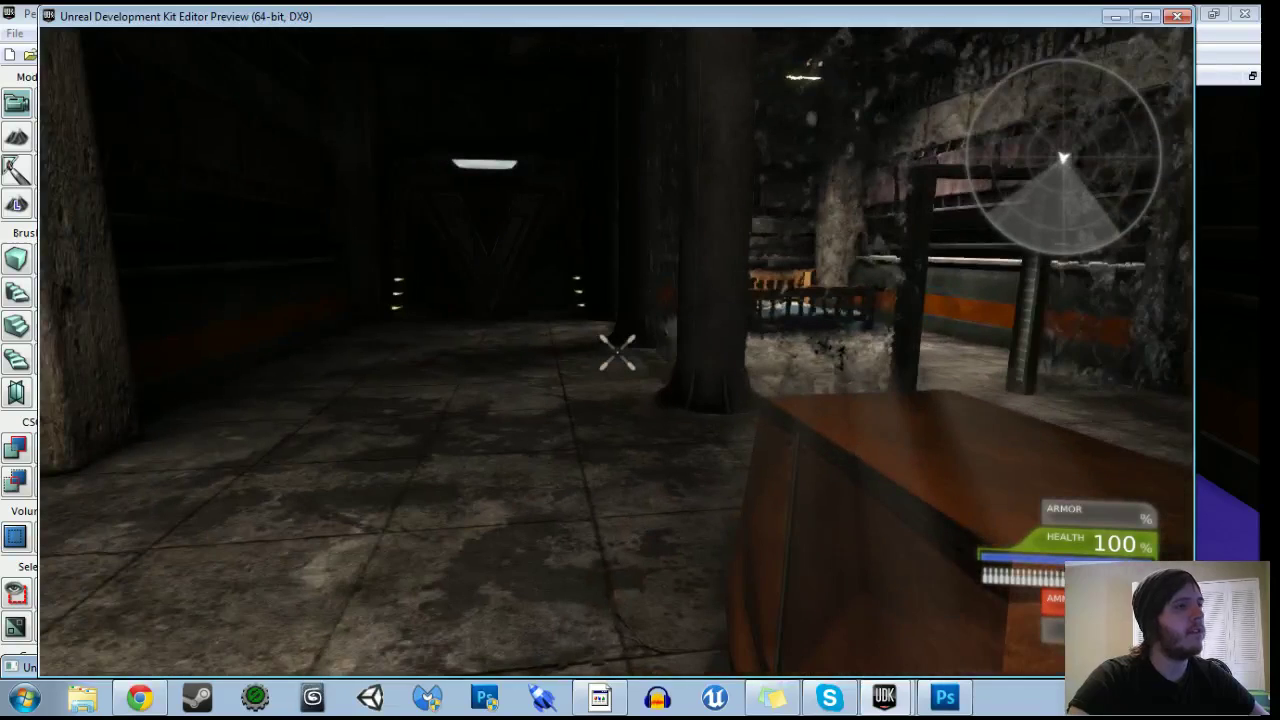
{"action": "key", "text": "Escape"}
Return to the main Kismet sequence and examine the InterpActor_3 Touch event's class proximity types and outgoing links.
{"action": "left_click", "coordinate": [443, 55]}
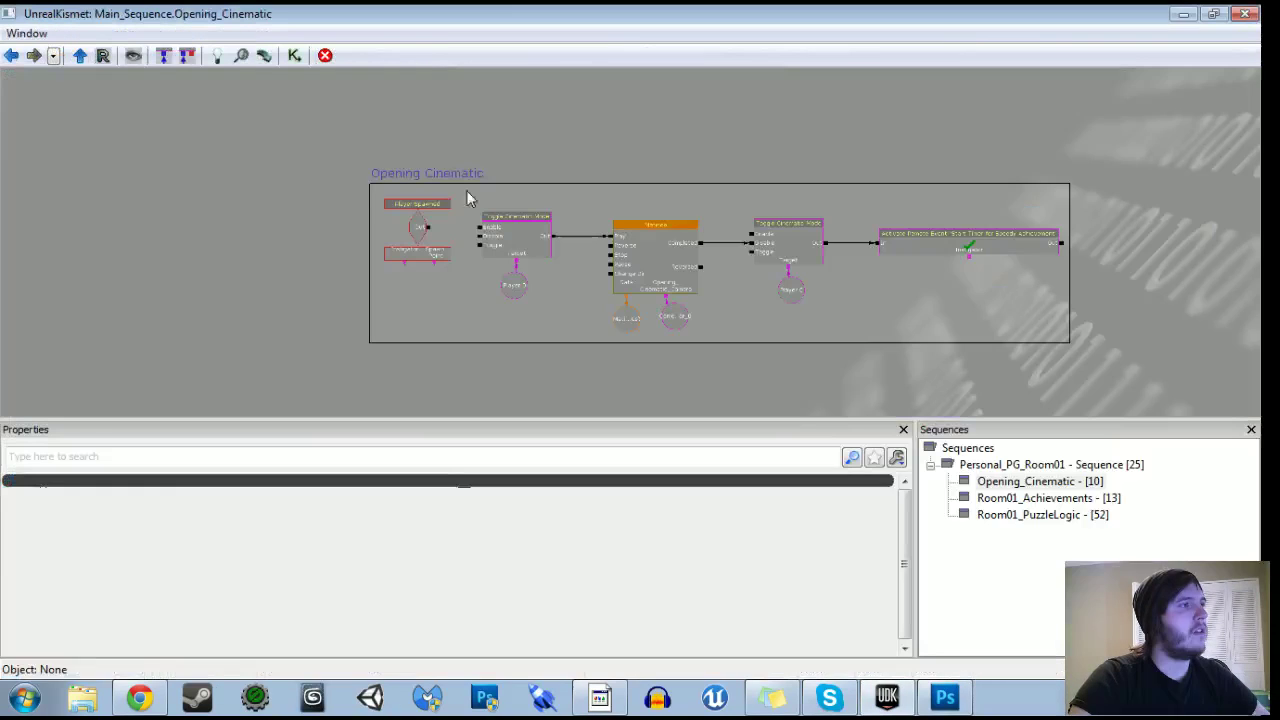
{"action": "left_click_drag", "start_coordinate": [504, 313], "coordinate": [471, 163]}
{"action": "left_click", "coordinate": [8, 58]}
{"action": "scroll", "coordinate": [540, 250], "scroll_direction": "down", "scroll_amount": 3}
{"action": "left_click_drag", "start_coordinate": [589, 320], "coordinate": [623, 109]}
{"action": "scroll", "coordinate": [620, 340], "scroll_direction": "up", "scroll_amount": 3}
{"action": "left_click_drag", "start_coordinate": [510, 351], "coordinate": [555, 254]}
{"action": "scroll", "coordinate": [517, 277], "scroll_direction": "down", "scroll_amount": 2}
{"action": "left_click", "coordinate": [252, 157]}
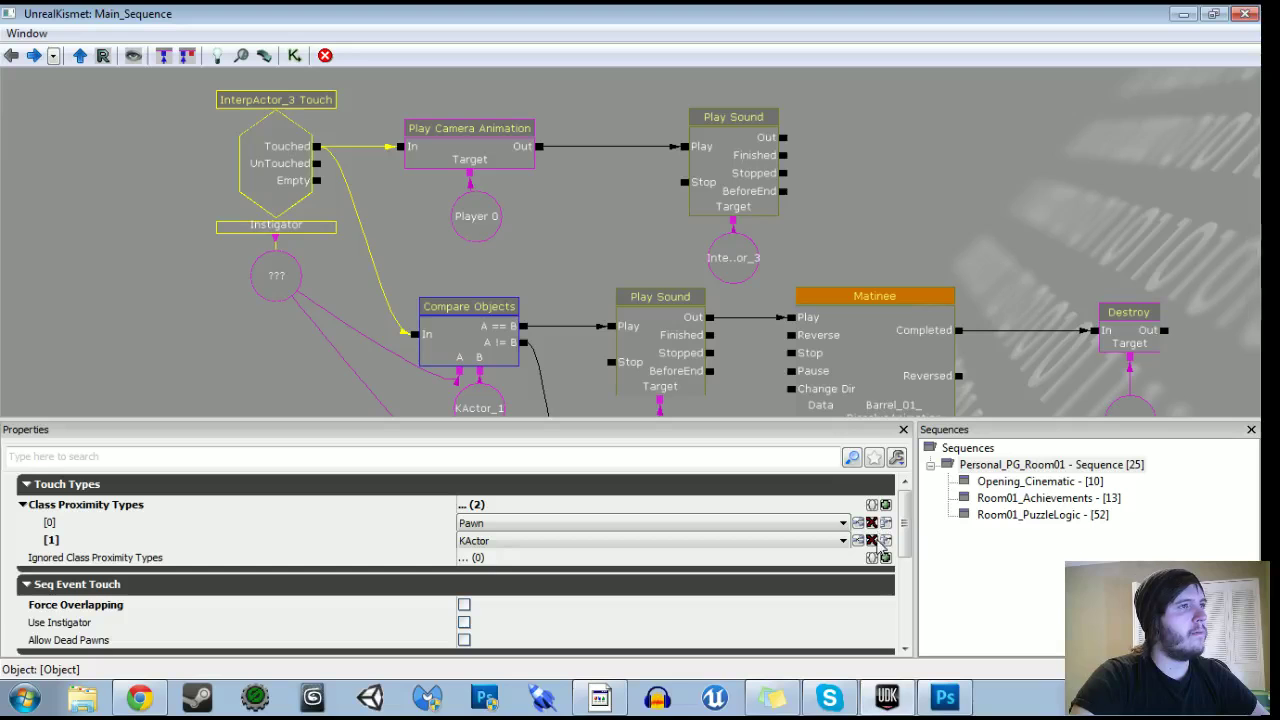
{"action": "left_click_drag", "start_coordinate": [513, 242], "coordinate": [480, 286]}
{"action": "scroll", "coordinate": [502, 269], "scroll_direction": "down", "scroll_amount": 1}
{"action": "scroll", "coordinate": [490, 285], "scroll_direction": "down", "scroll_amount": 2}
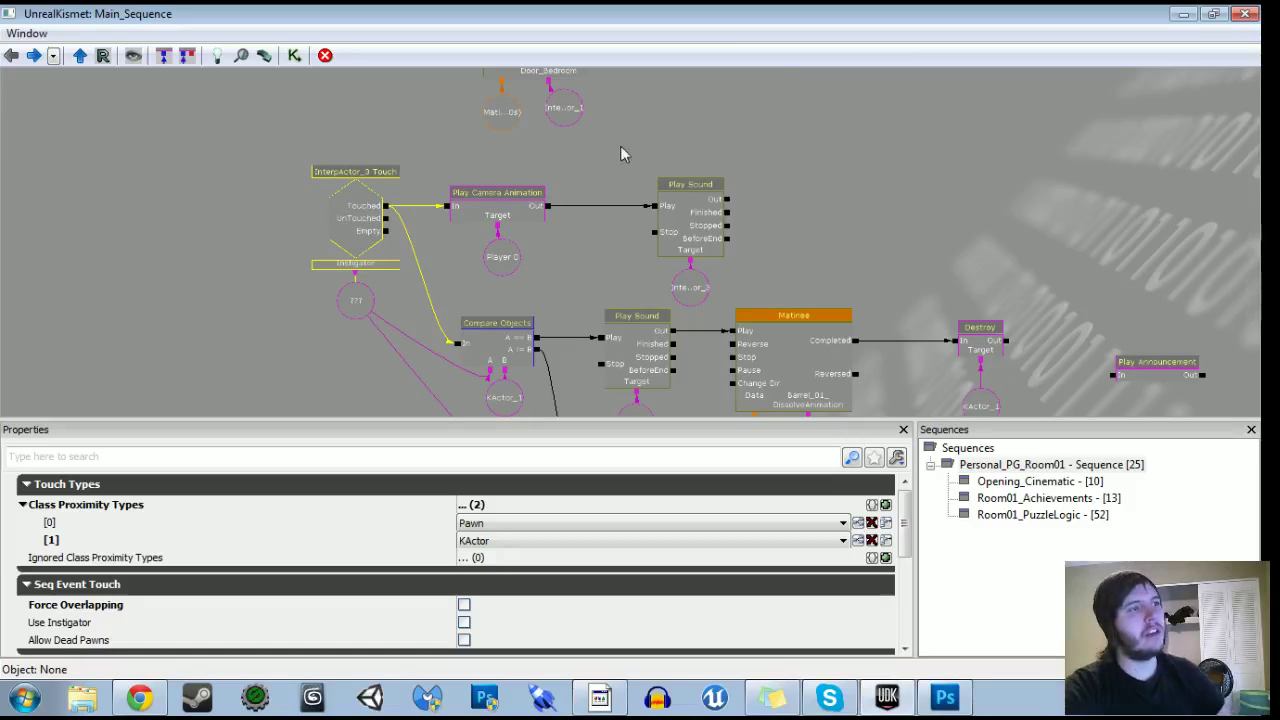
{"action": "scroll", "coordinate": [626, 143], "scroll_direction": "up", "scroll_amount": 2}
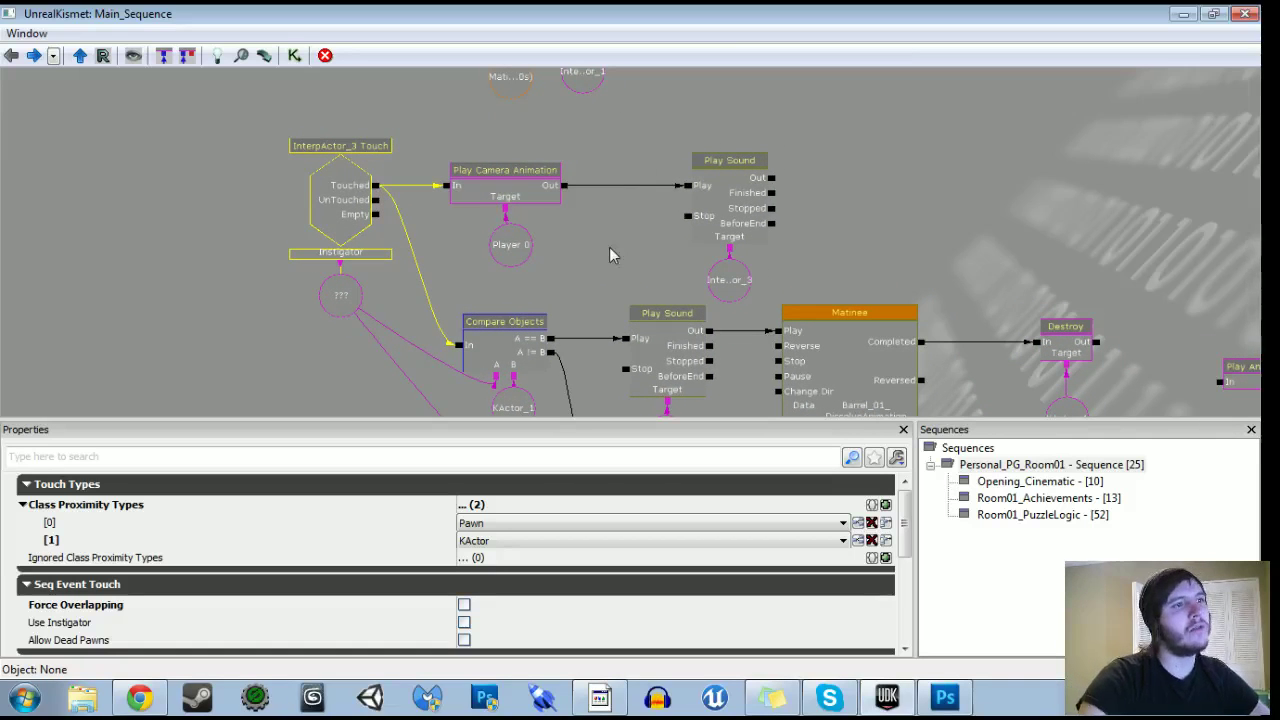
Break the link from Touched to Play Camera Animation and link the upper Compare Objects' A != B output to Play Camera Animation's In.
{"action": "left_click_drag", "start_coordinate": [609, 235], "coordinate": [460, 109]}
{"action": "left_click_drag", "start_coordinate": [626, 208], "coordinate": [626, 155]}
{"action": "left_click_drag", "start_coordinate": [426, 106], "coordinate": [431, 273]}
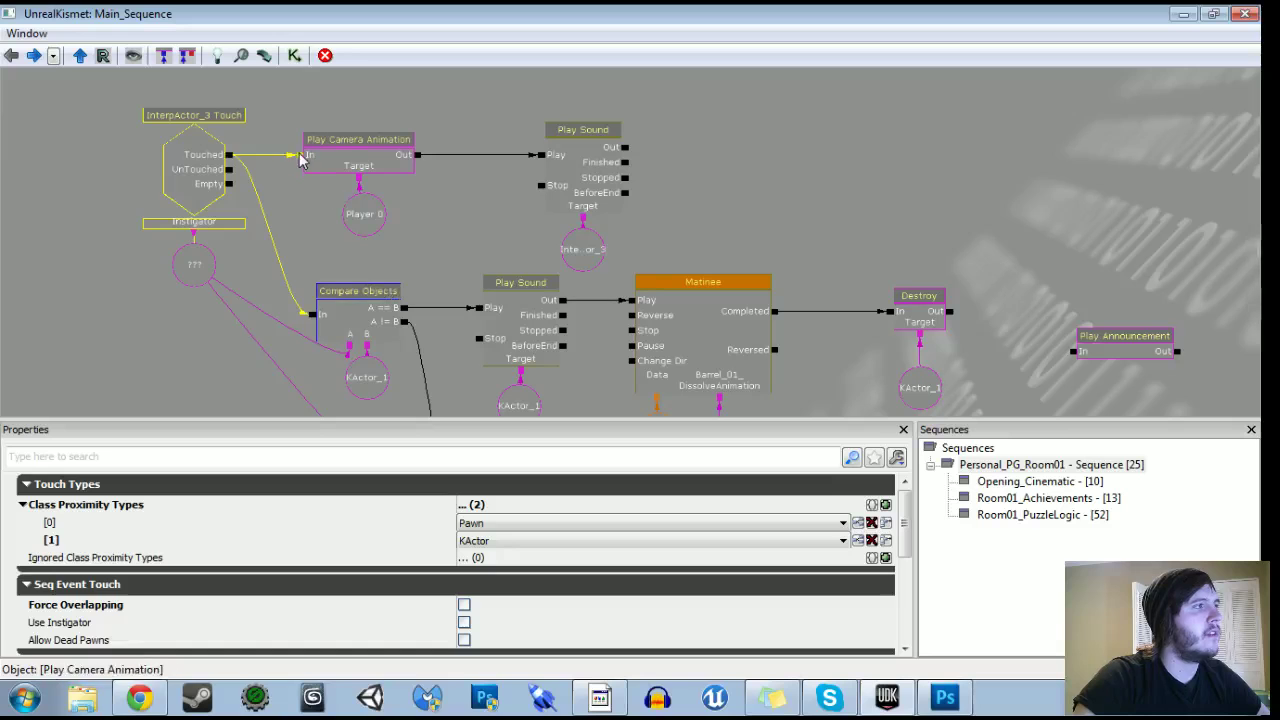
{"action": "left_click", "coordinate": [236, 165]}
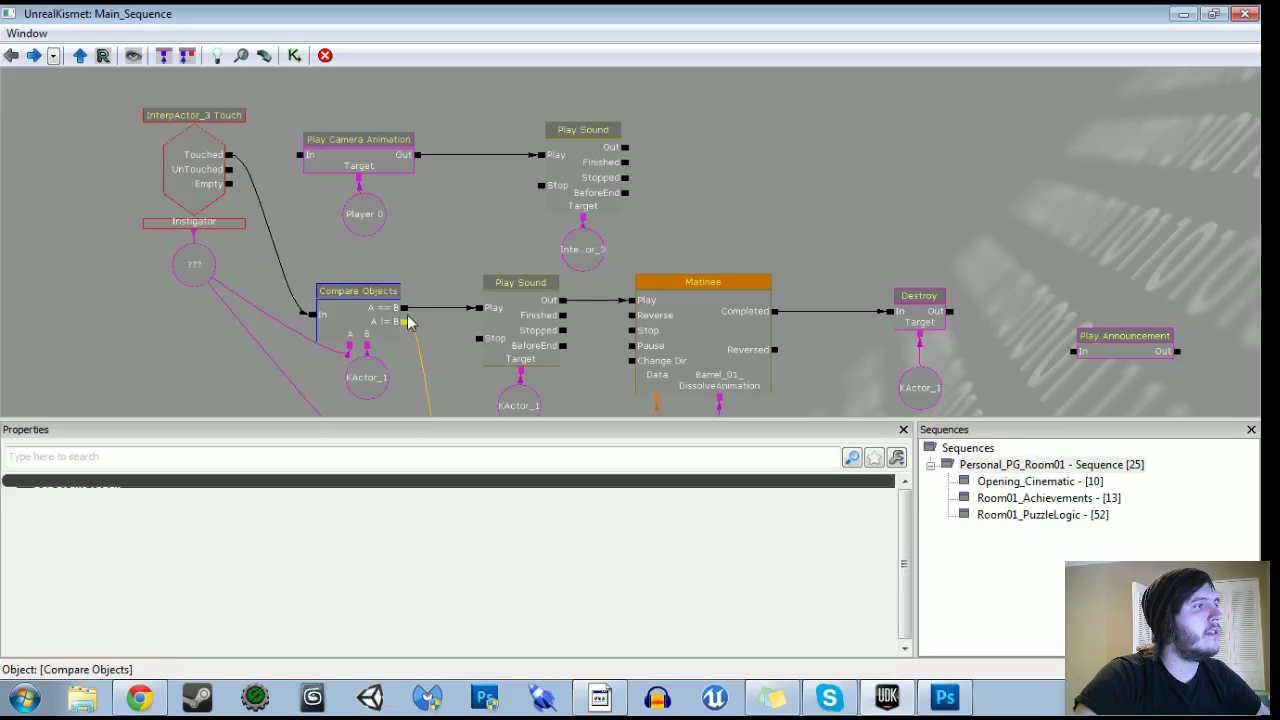
{"action": "scroll", "coordinate": [408, 328], "scroll_direction": "down", "scroll_amount": 3}
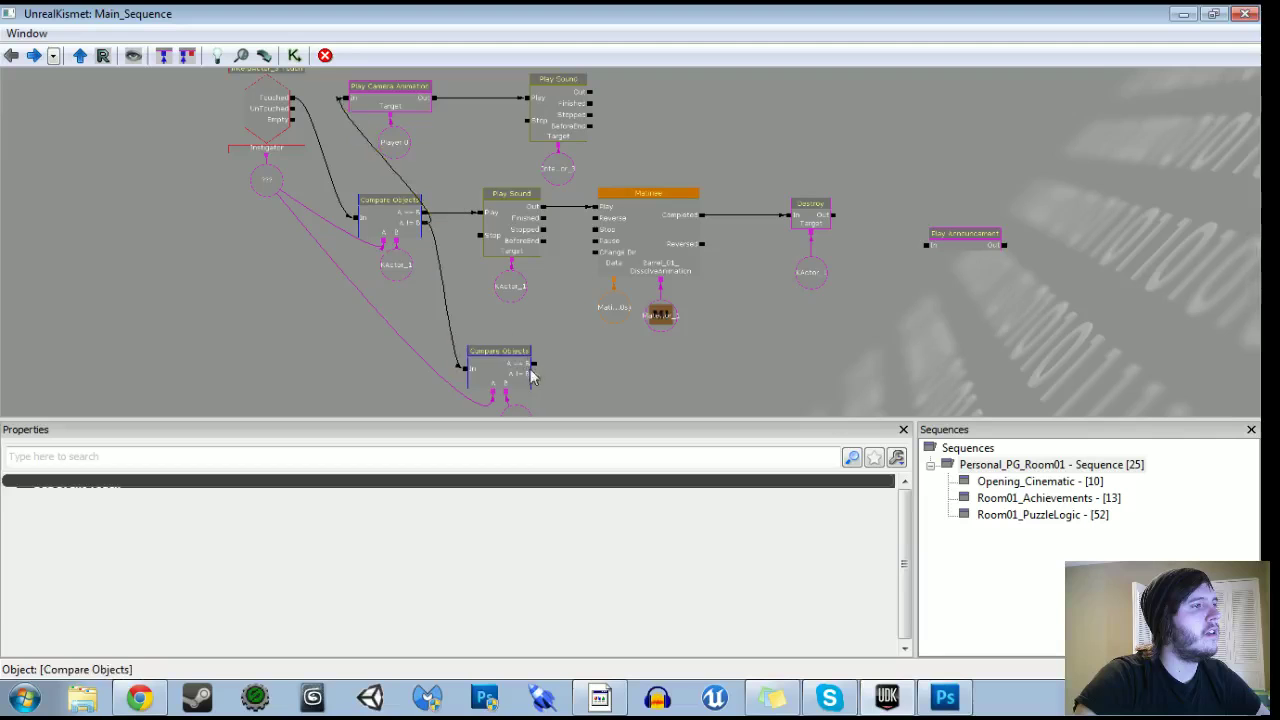
Play the level from the floor near the barrel and pick up the physics gun on the pedestal.
{"action": "left_click", "coordinate": [1185, 14]}
{"action": "right_click", "coordinate": [695, 523]}
{"action": "left_click", "coordinate": [730, 524]}
{"action": "right_click", "coordinate": [731, 500]}
{"action": "left_click", "coordinate": [773, 491]}
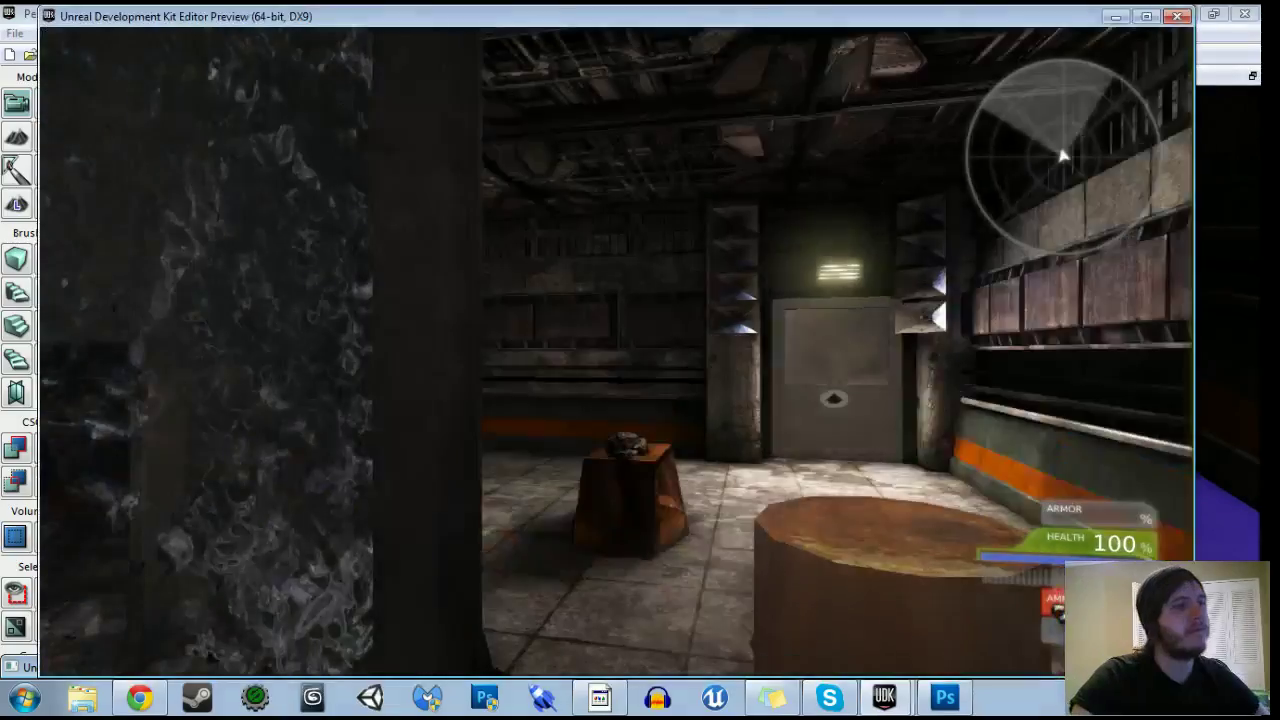
{"action": "key", "text": "w"}
{"action": "key", "text": "w"}
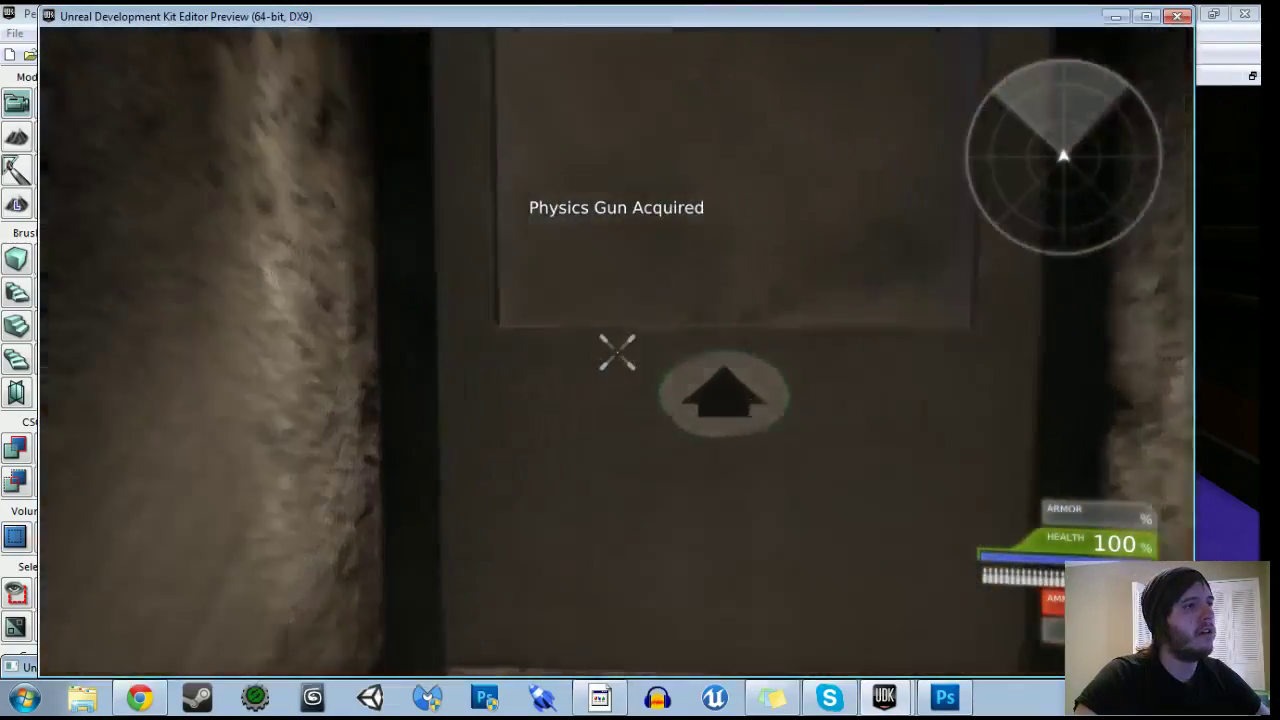
Grab the barrel with the physics gun, send it through the blue doorway field, walk through the field, and end the preview.
{"action": "key", "text": "s"}
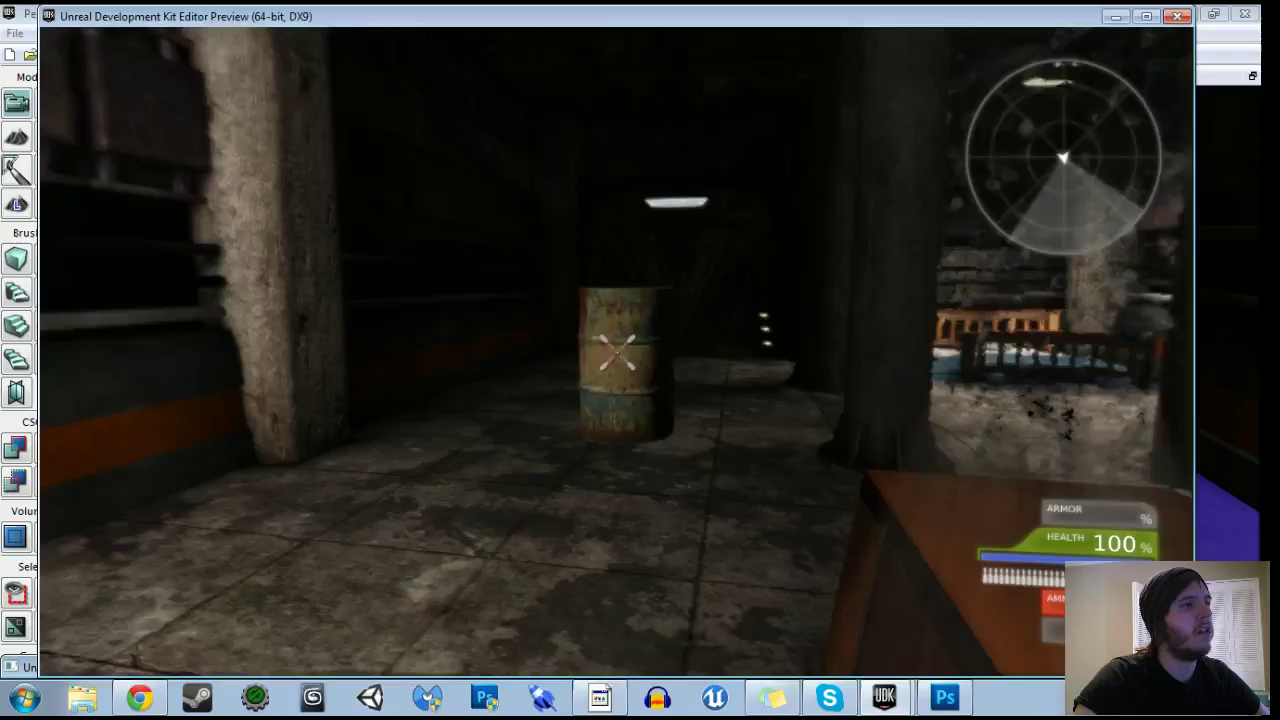
{"action": "right_click", "coordinate": [617, 352]}
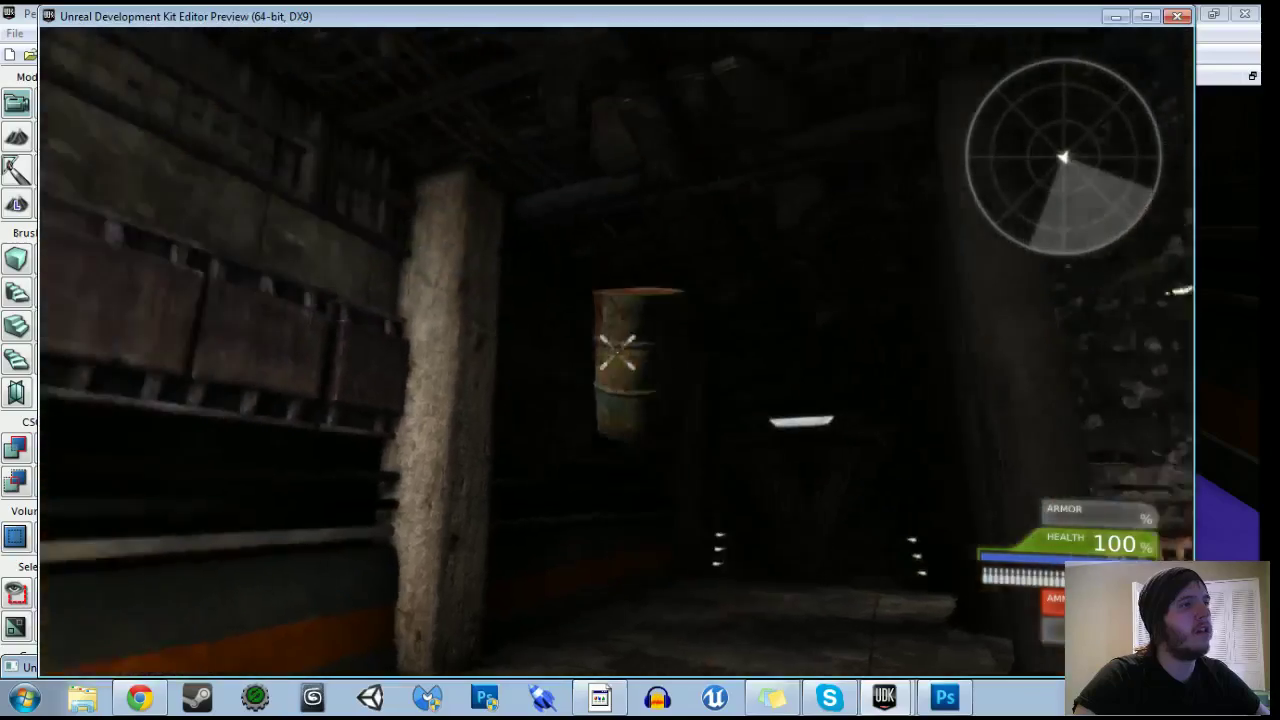
{"action": "key", "text": "w"}
{"action": "key", "text": "w"}
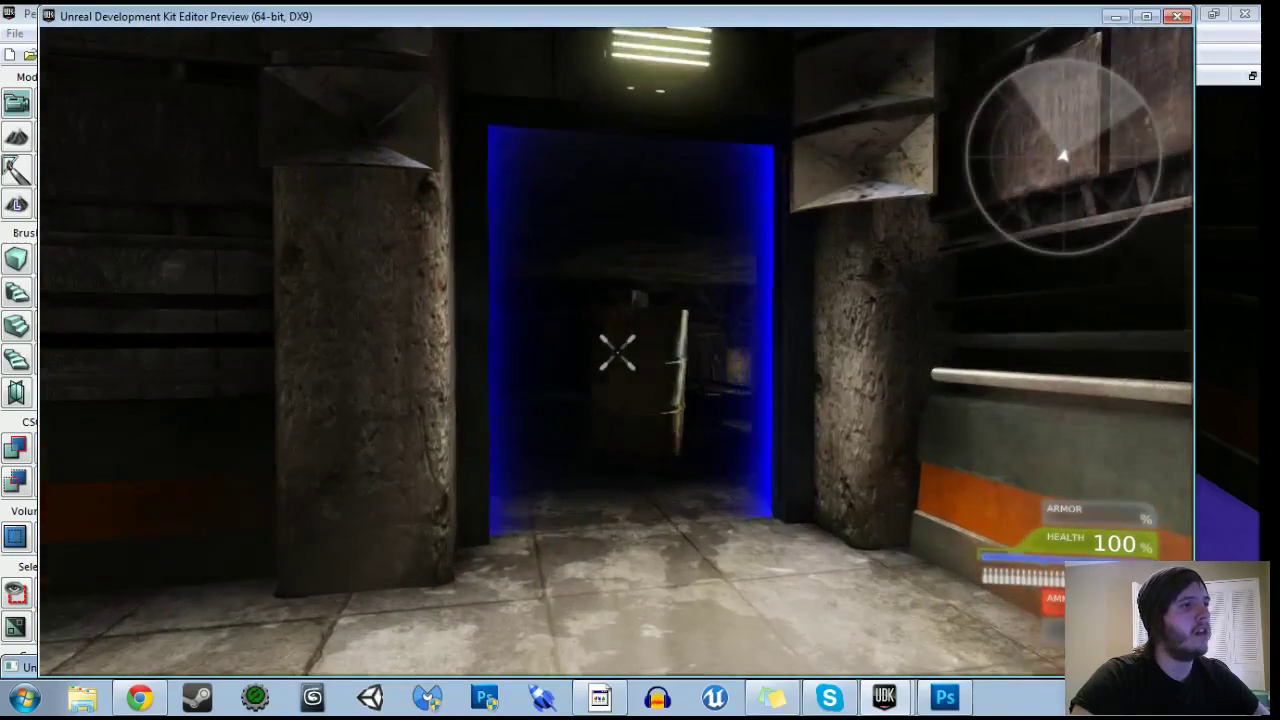
{"action": "key", "text": "w"}
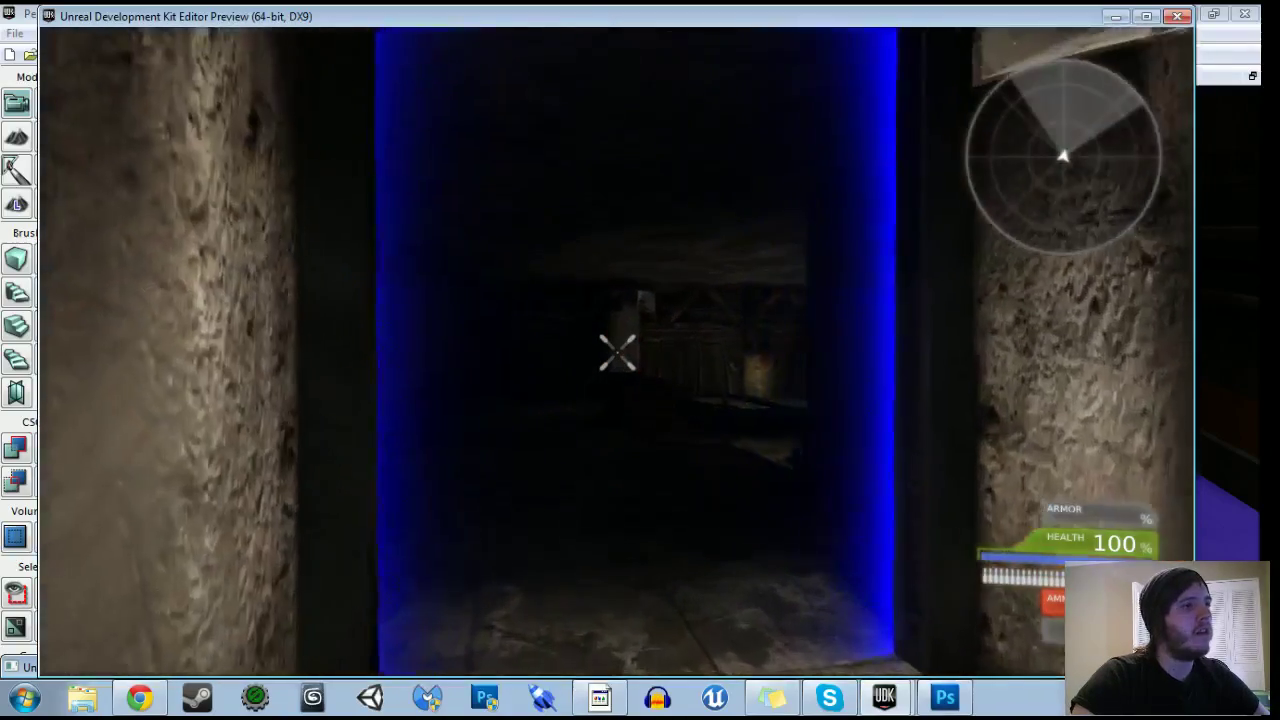
{"action": "key", "text": "w"}
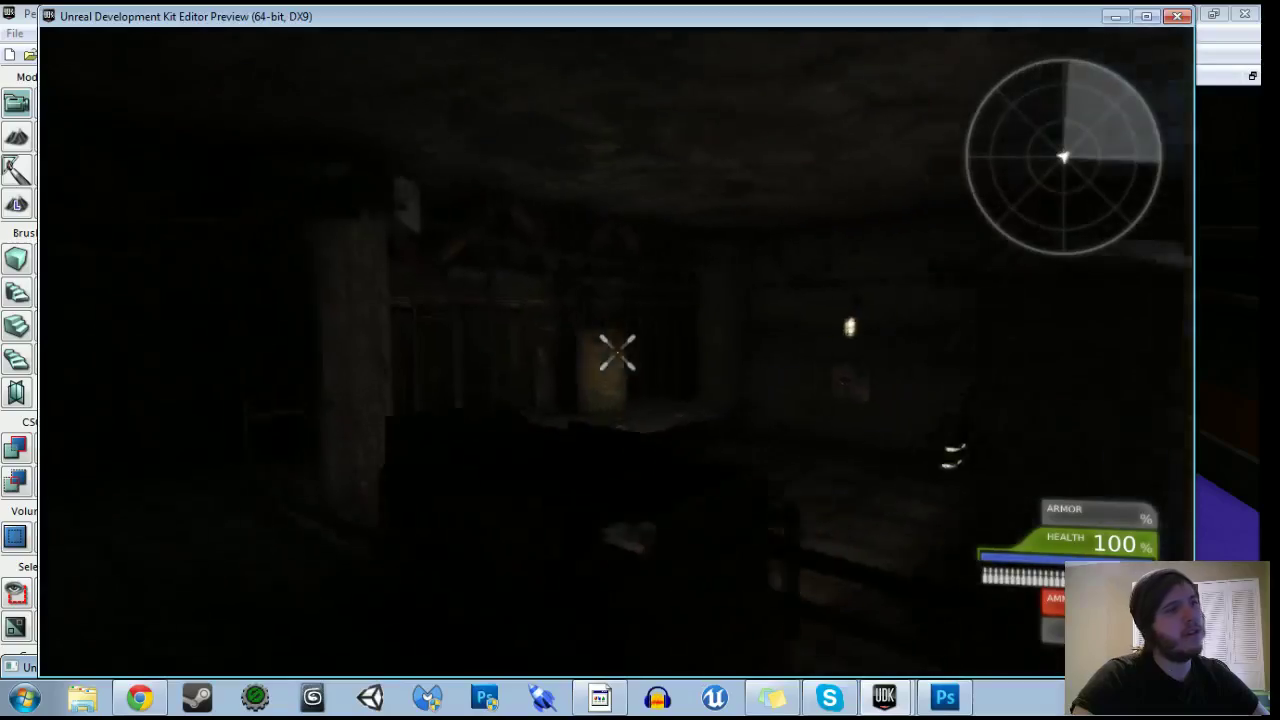
{"action": "key", "text": "w"}
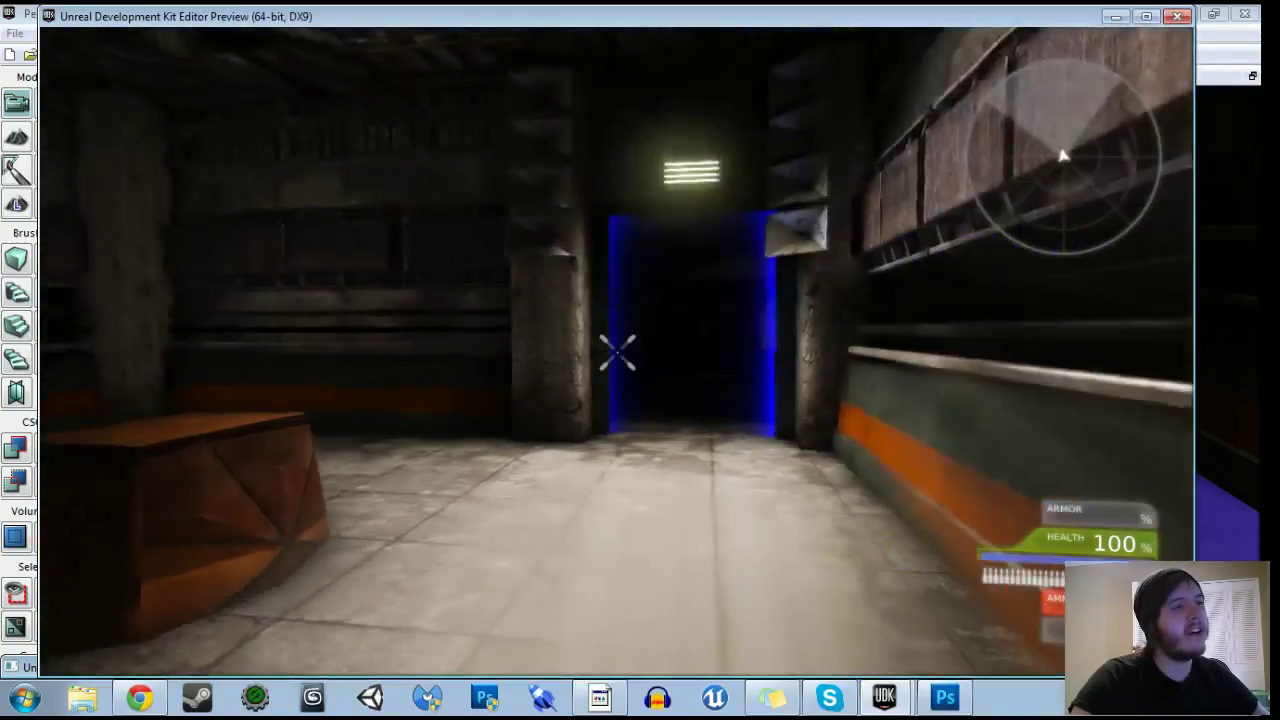
{"action": "key", "text": "w"}
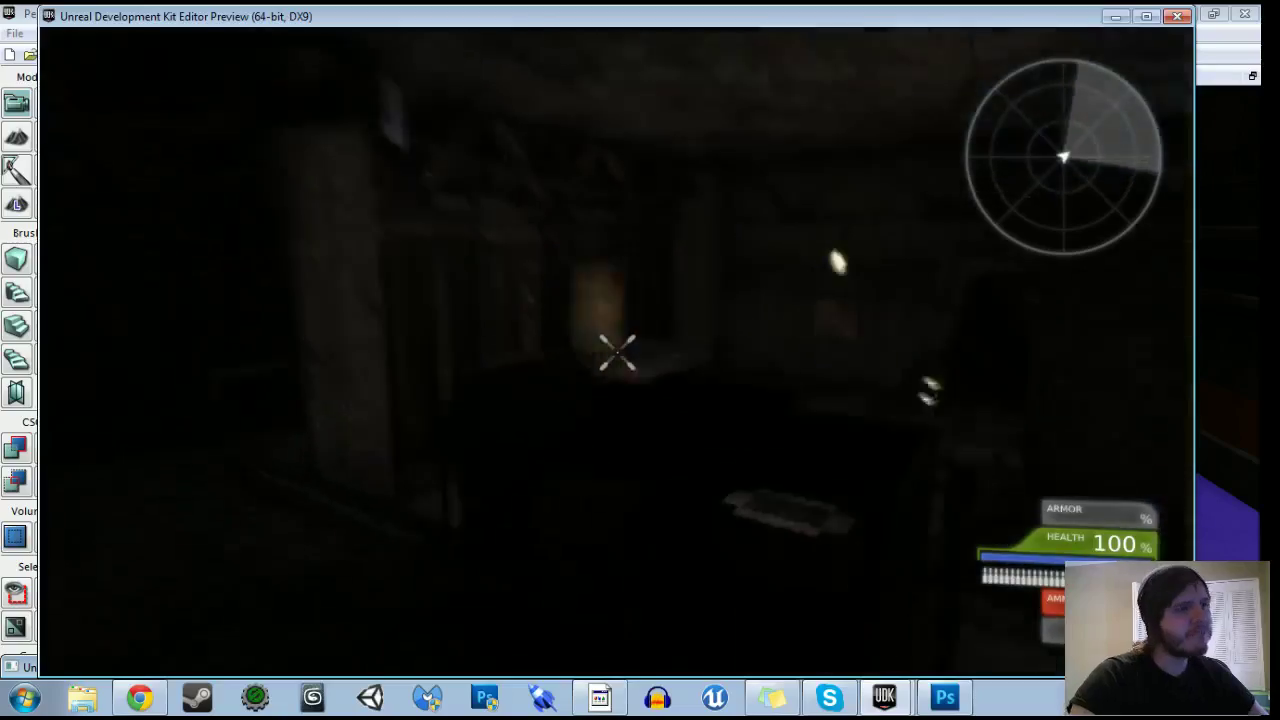
{"action": "key", "text": "Escape"}
Switch the viewport to Unlit shading and bring the doorway with the blue field into view.
{"action": "right_click_drag", "start_coordinate": [640, 370], "coordinate": [1000, 370]}
{"action": "left_click_drag", "start_coordinate": [660, 370], "coordinate": [1110, 260]}
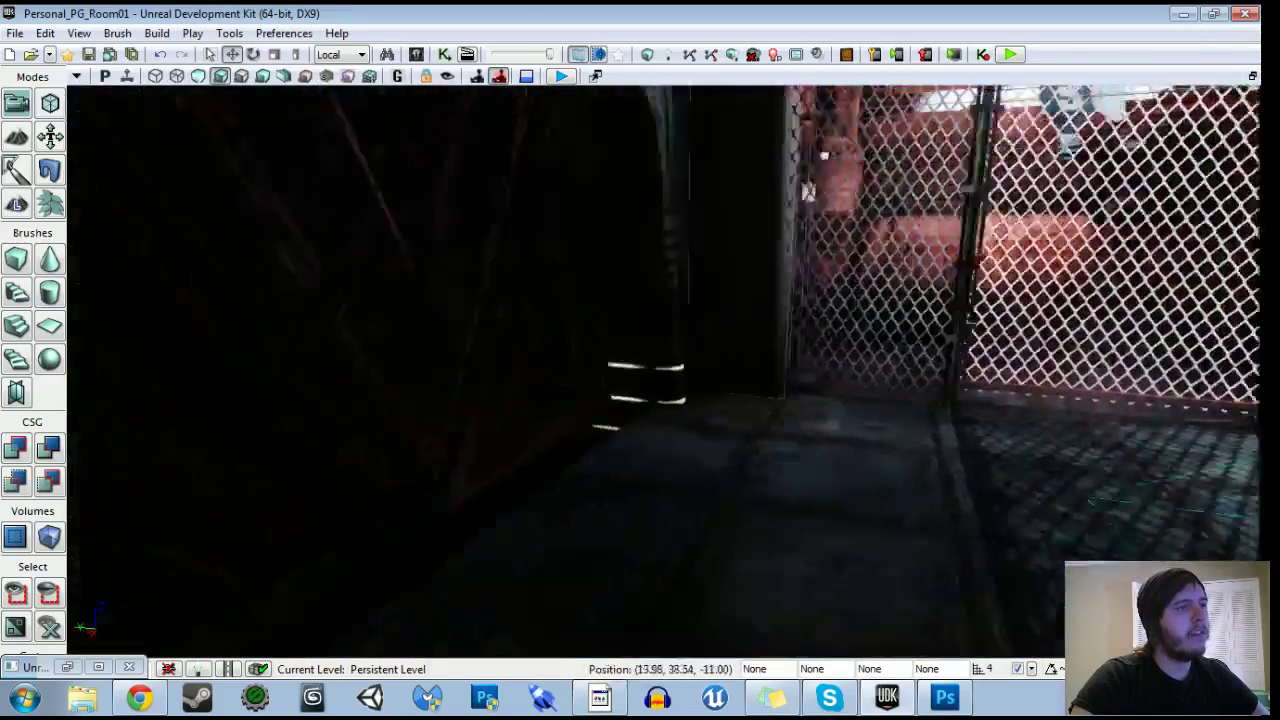
{"action": "right_click_drag", "start_coordinate": [660, 370], "coordinate": [645, 325]}
{"action": "left_click", "coordinate": [198, 78]}
{"action": "left_click_drag", "start_coordinate": [660, 370], "coordinate": [600, 300]}
{"action": "key", "text": "a"}
{"action": "right_click_drag", "start_coordinate": [660, 370], "coordinate": [920, 365]}
{"action": "key", "text": "d"}
{"action": "key", "text": "s"}
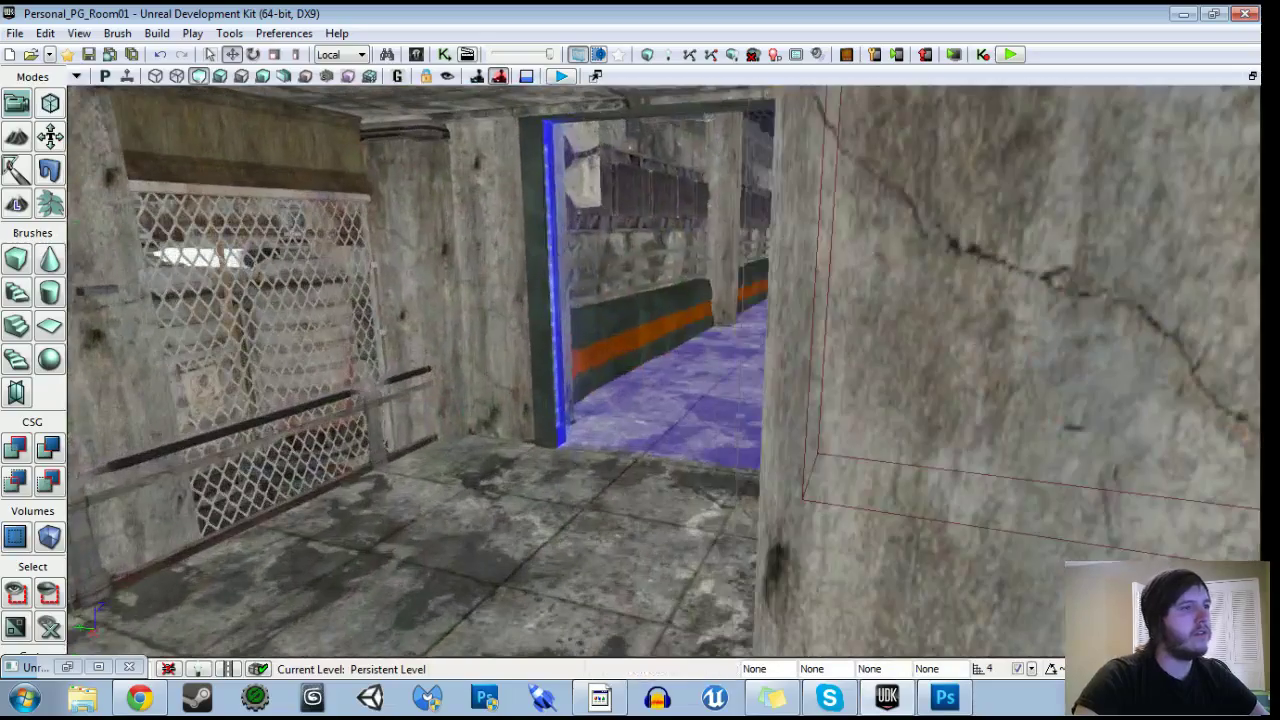
Move the blue field InterpActor_3 from the doorway to the large metal gate and rotate it -90 degrees.
{"action": "left_click_drag", "start_coordinate": [614, 382], "coordinate": [550, 434]}
{"action": "right_click_drag", "start_coordinate": [550, 434], "coordinate": [464, 430]}
{"action": "key", "text": "space"}
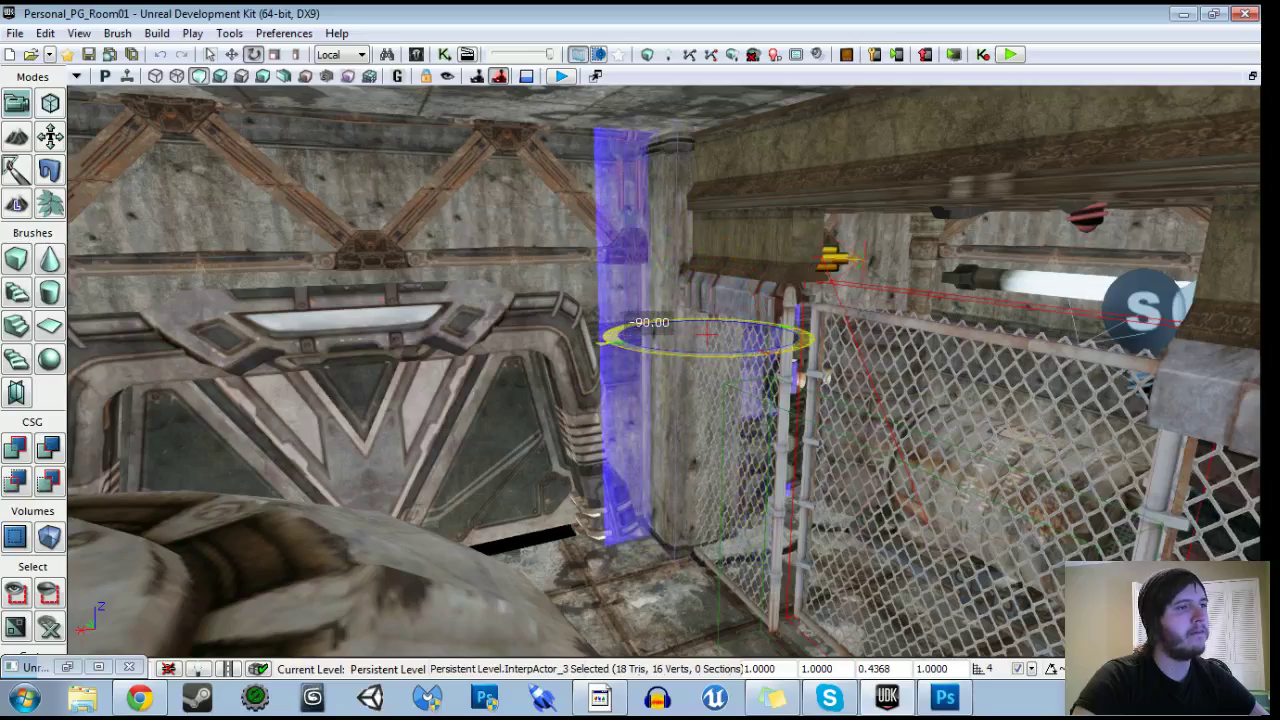
Move the blue field InterpActor_3 along its X axis toward the large metal gate and select the gate mesh.
{"action": "right_click_drag", "start_coordinate": [640, 400], "coordinate": [800, 420]}
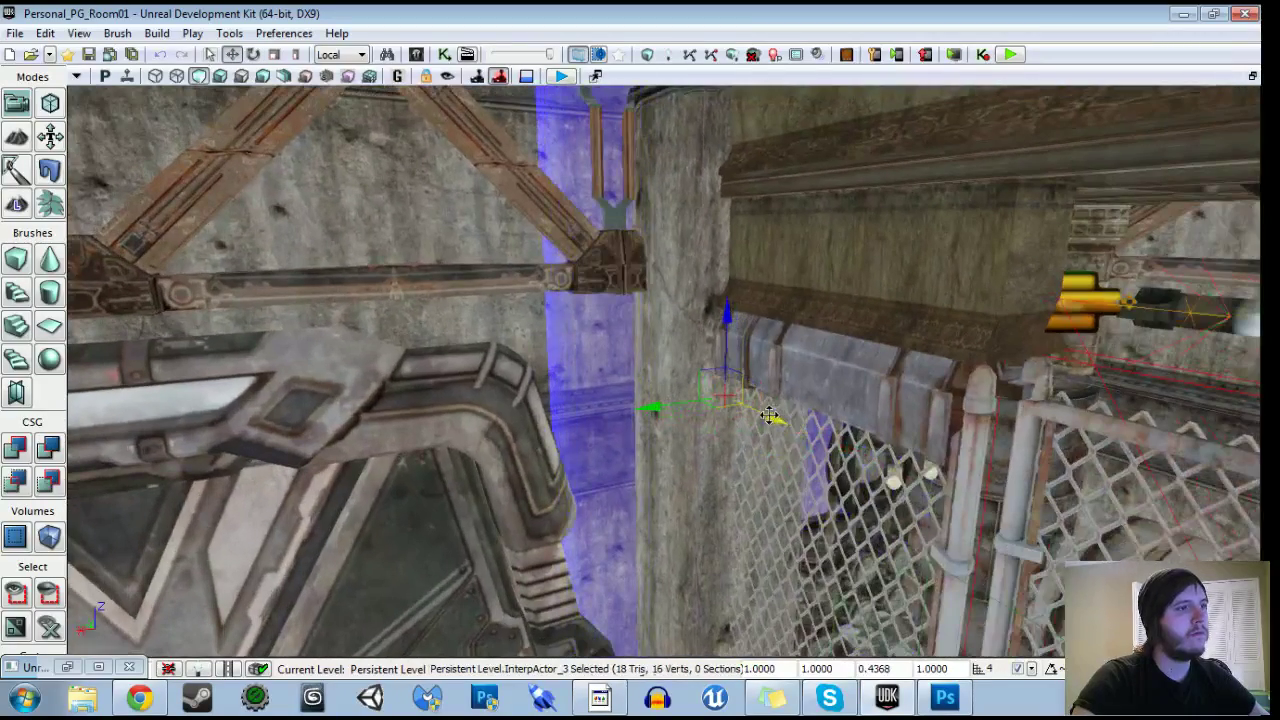
{"action": "left_click_drag", "start_coordinate": [762, 412], "coordinate": [300, 427]}
{"action": "right_click_drag", "start_coordinate": [300, 427], "coordinate": [195, 450]}
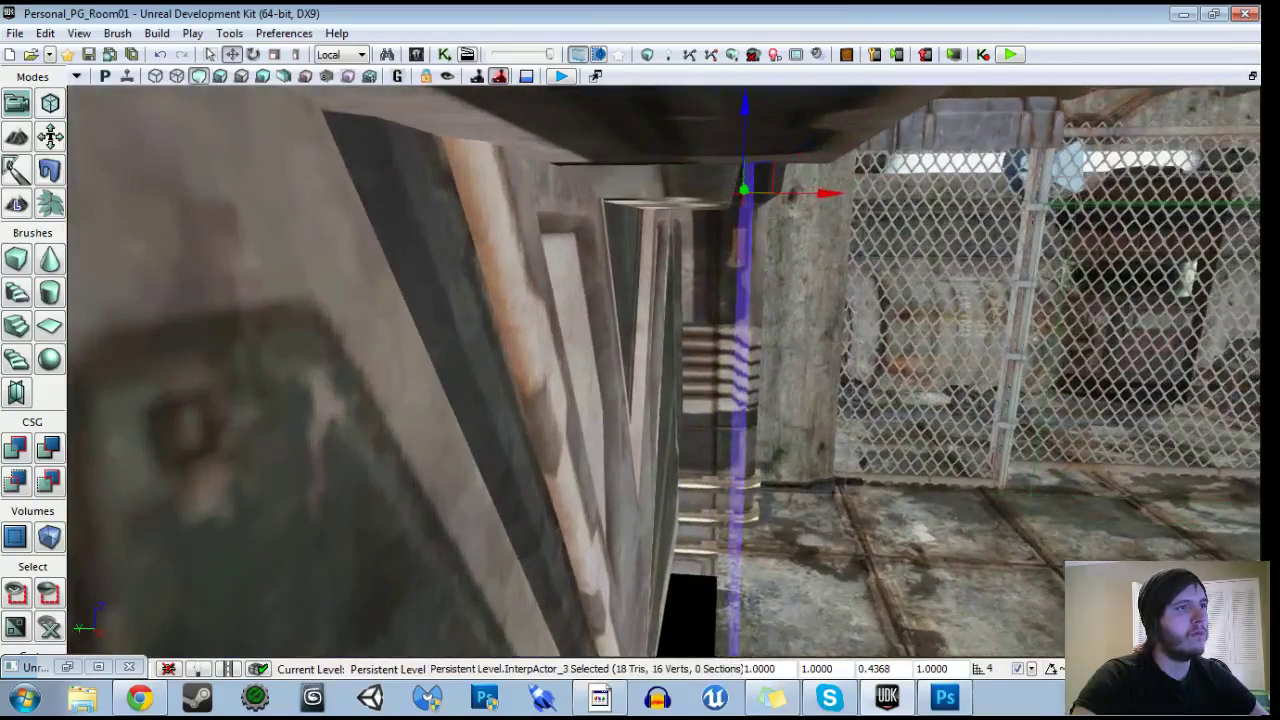
{"action": "left_click", "coordinate": [195, 450]}
{"action": "right_click_drag", "start_coordinate": [195, 450], "coordinate": [600, 436]}
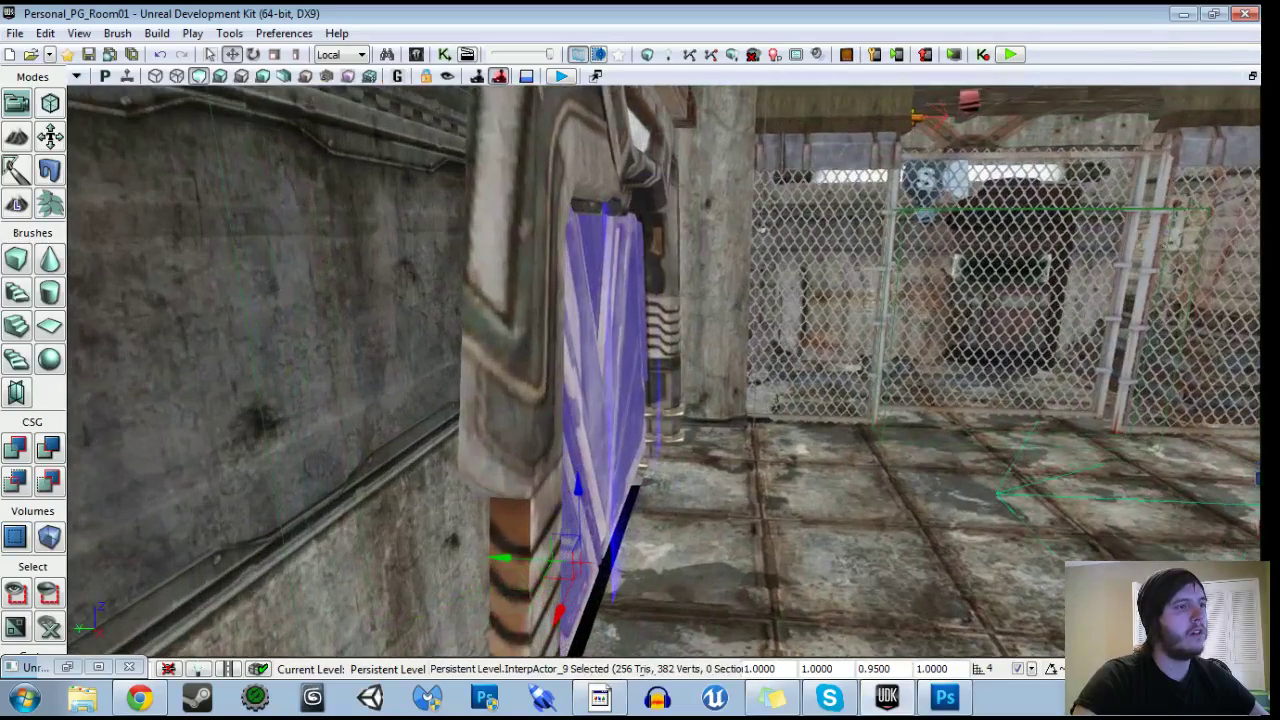
Reselect the blue field InterpActor_3 and centre it sideways over the large metal gate.
{"action": "left_click", "coordinate": [615, 440]}
{"action": "right_click_drag", "start_coordinate": [682, 207], "coordinate": [744, 346]}
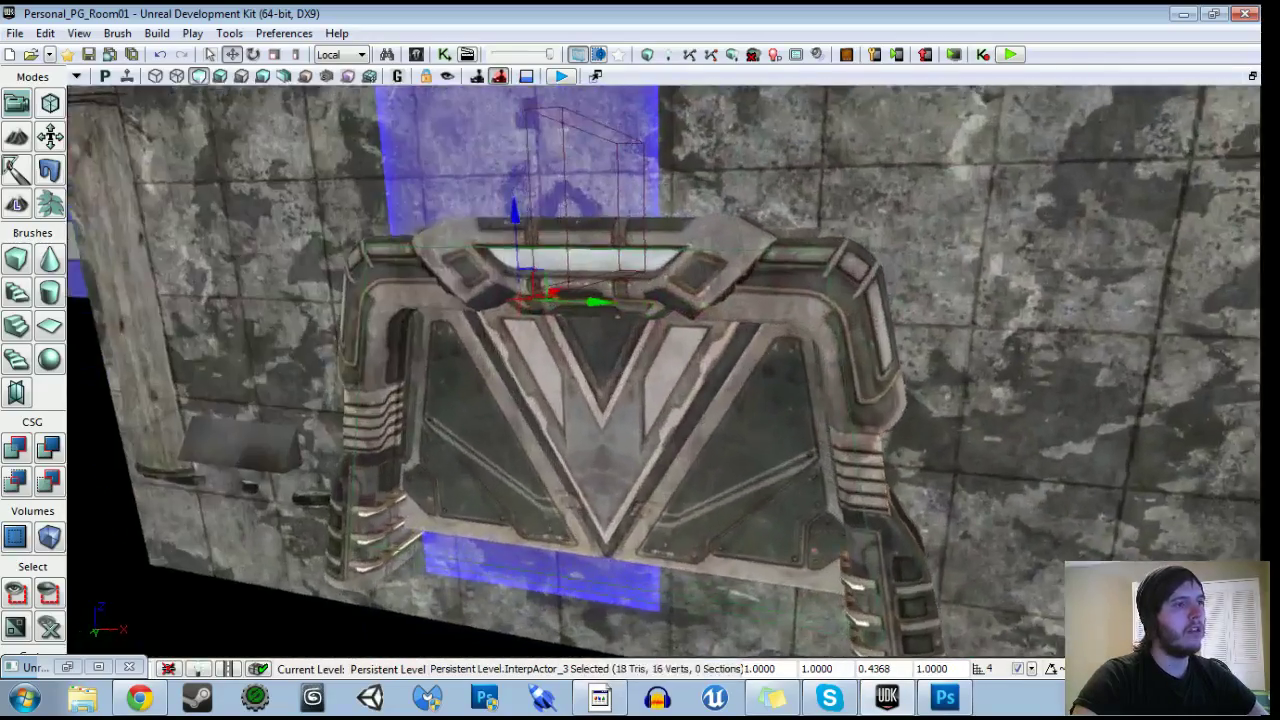
{"action": "left_click_drag", "start_coordinate": [558, 290], "coordinate": [548, 293]}
{"action": "right_click_drag", "start_coordinate": [548, 293], "coordinate": [552, 298]}
{"action": "left_click_drag", "start_coordinate": [635, 284], "coordinate": [689, 284]}
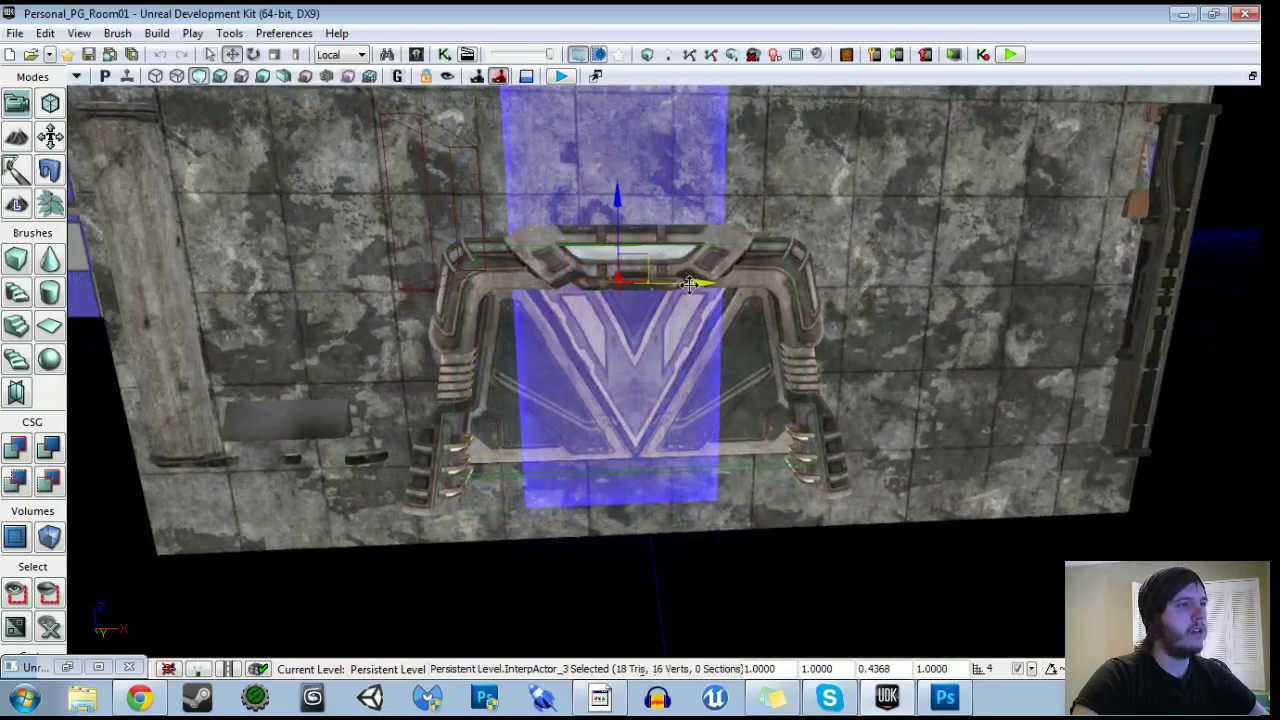
{"action": "mouse_move", "coordinate": [689, 284]}
{"action": "right_mouse_down"}
{"action": "mouse_move", "coordinate": [700, 290]}
{"action": "mouse_move", "coordinate": [689, 284]}
{"action": "right_mouse_up"}
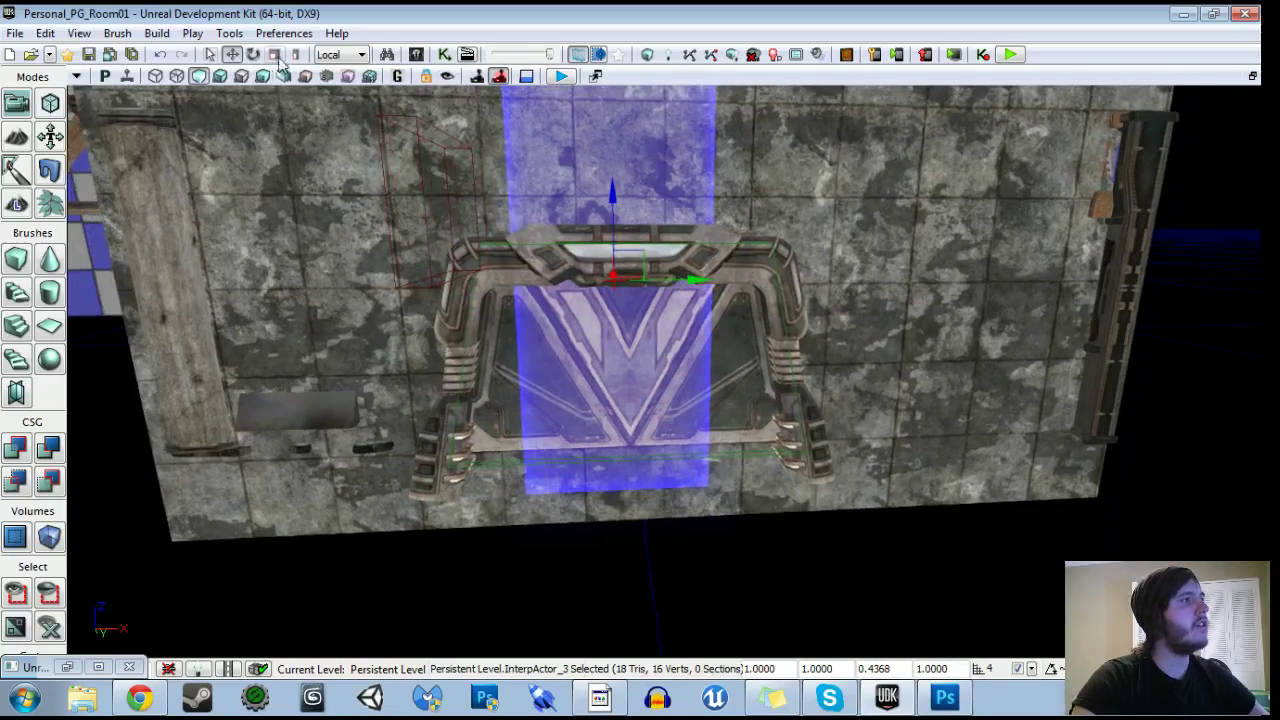
Scale the blue field to 0.6992 wide and 0.4401 high, and fit it into the gate opening.
{"action": "right_click_drag", "start_coordinate": [600, 300], "coordinate": [580, 300]}
{"action": "left_click_drag", "start_coordinate": [598, 240], "coordinate": [600, 330]}
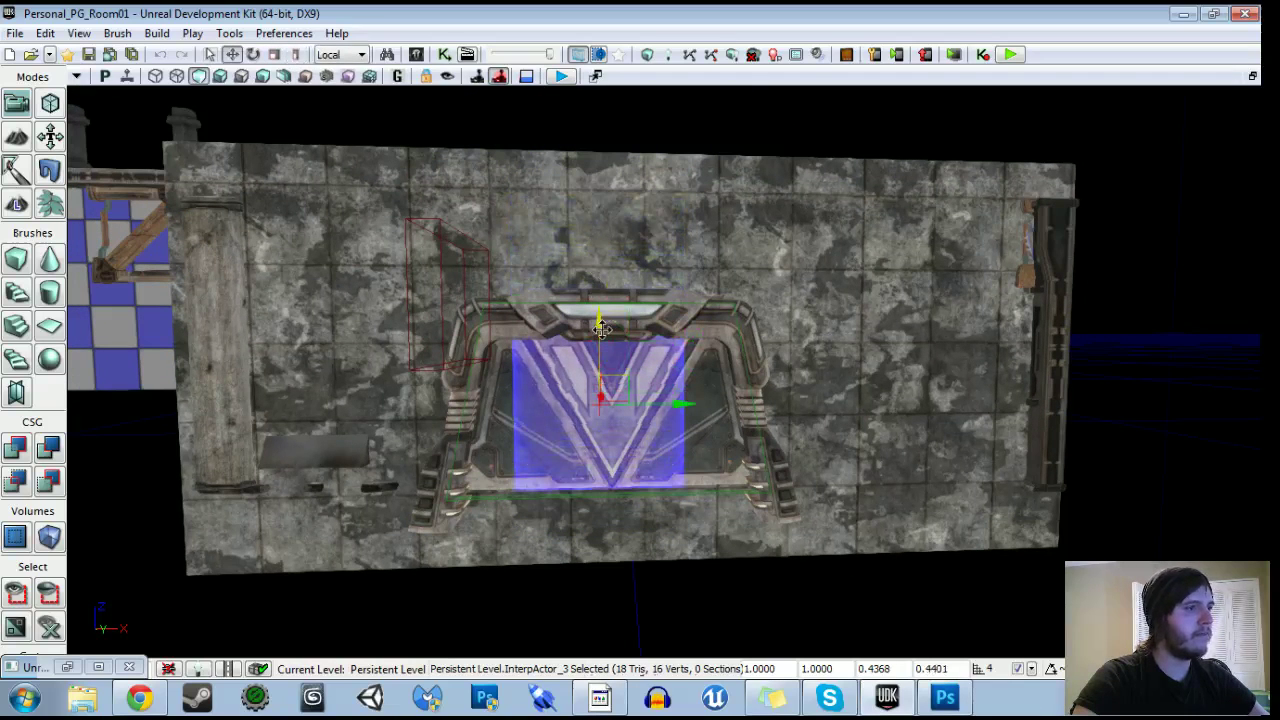
{"action": "left_click_drag", "start_coordinate": [681, 401], "coordinate": [730, 401]}
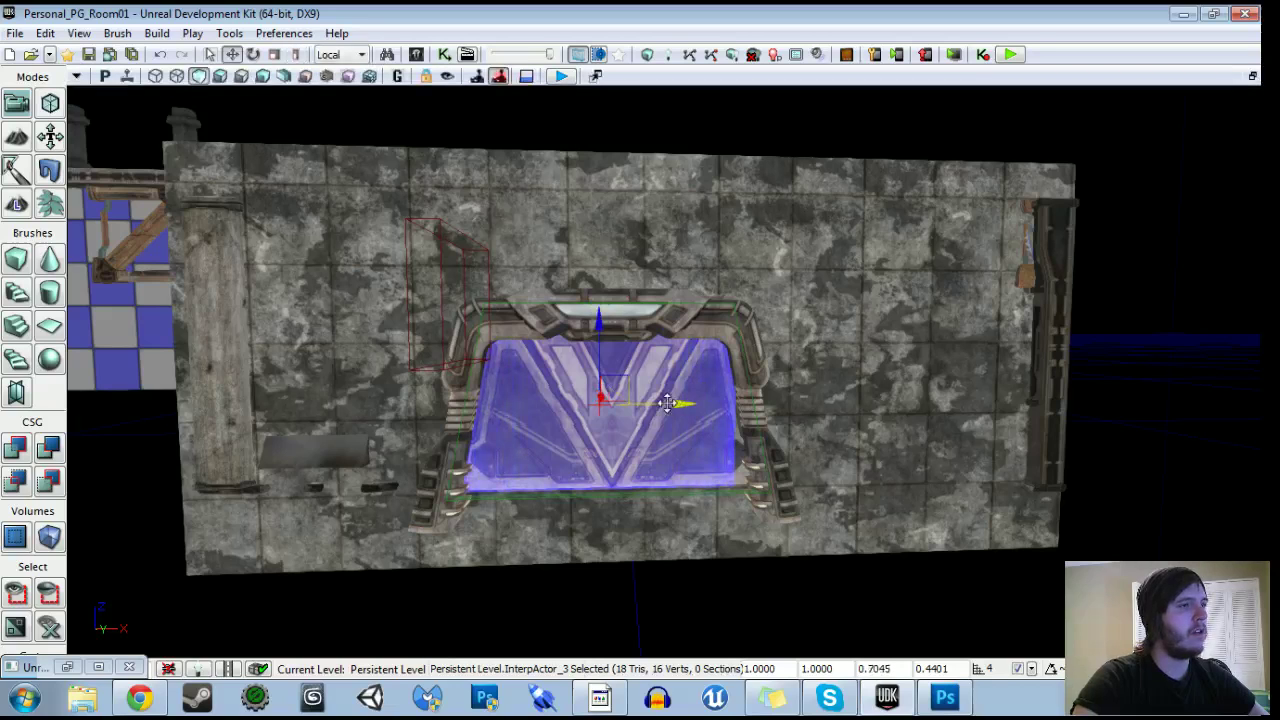
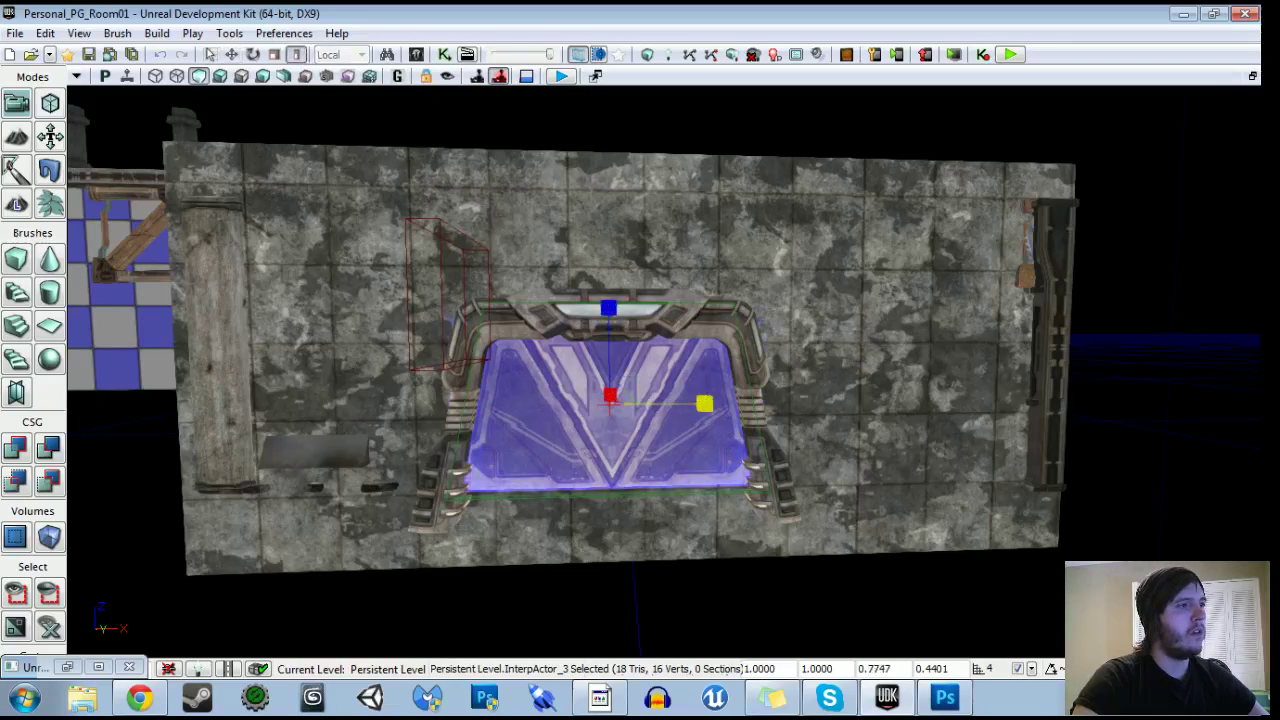
{"action": "key", "text": "space"}
{"action": "right_click_drag", "start_coordinate": [700, 400], "coordinate": [500, 405]}
{"action": "left_click_drag", "start_coordinate": [673, 496], "coordinate": [688, 496]}
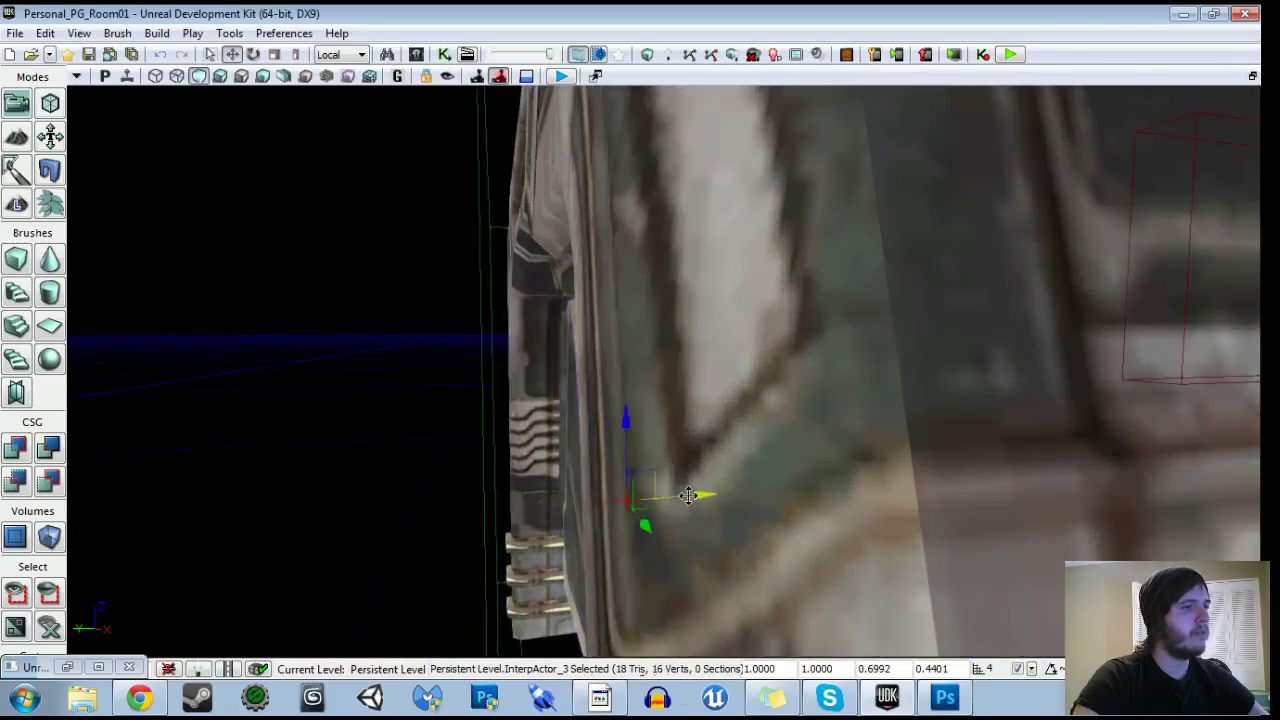
Play the level from the floor in front of the gate and pick up the physics gun on the pedestal.
{"action": "right_click_drag", "start_coordinate": [688, 496], "coordinate": [640, 470]}
{"action": "right_click", "coordinate": [529, 600]}
{"action": "left_click", "coordinate": [571, 589]}
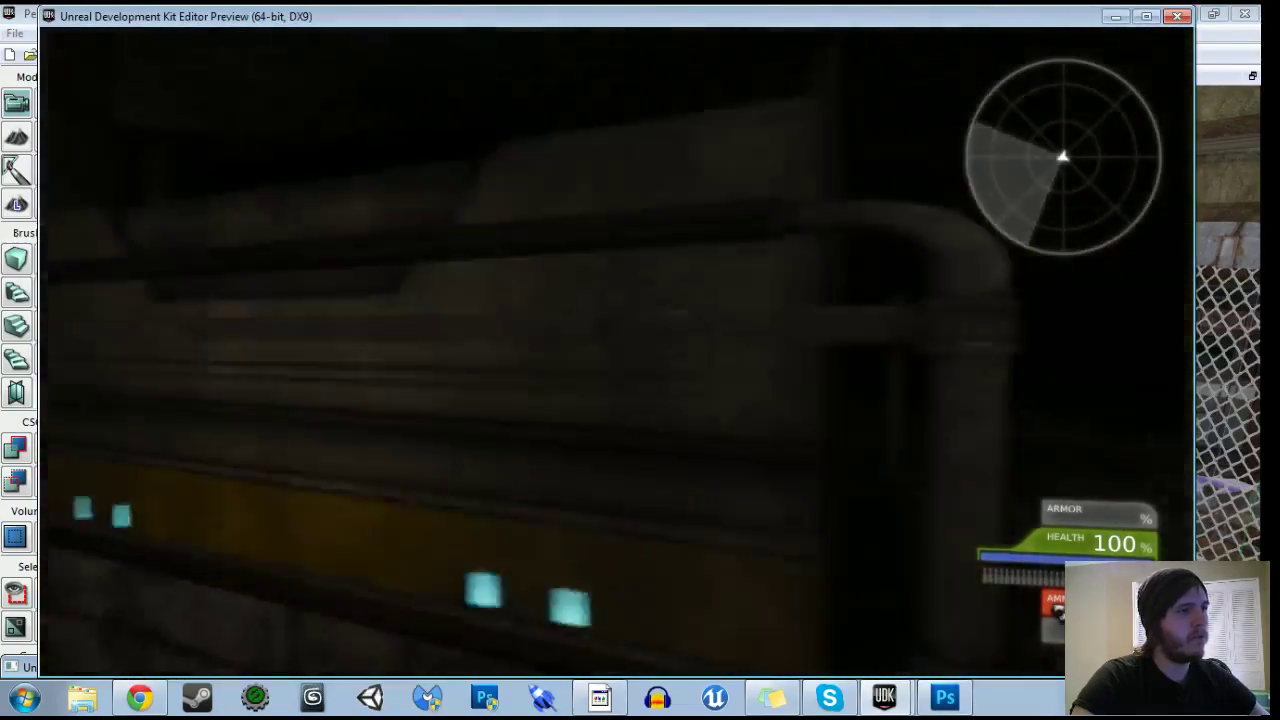
{"action": "key", "text": "w"}
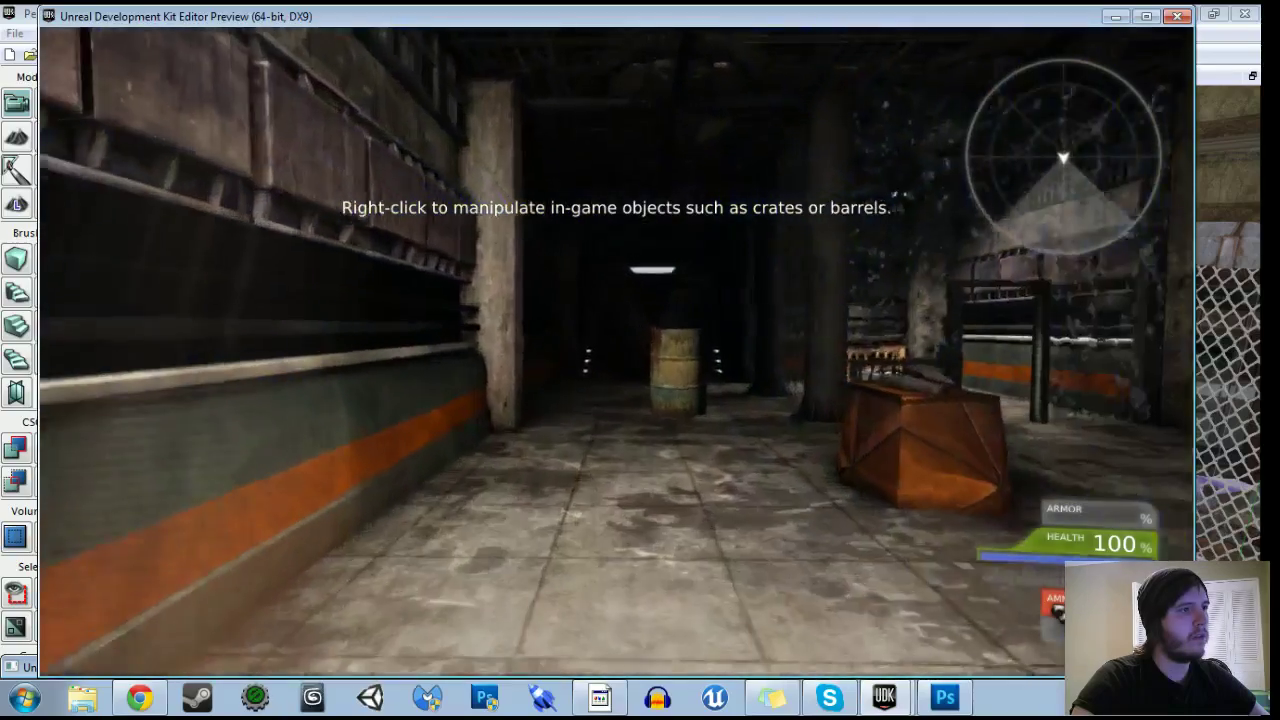
{"action": "key", "text": "w"}
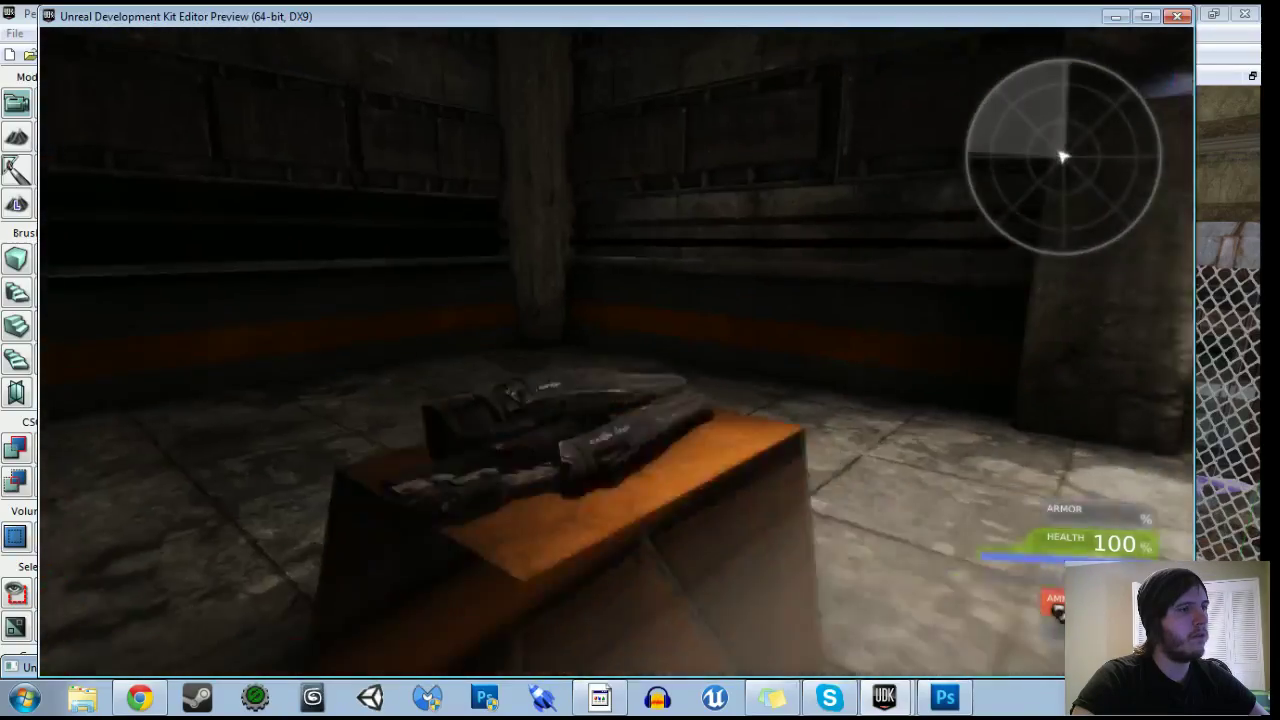
{"action": "key", "text": "w"}
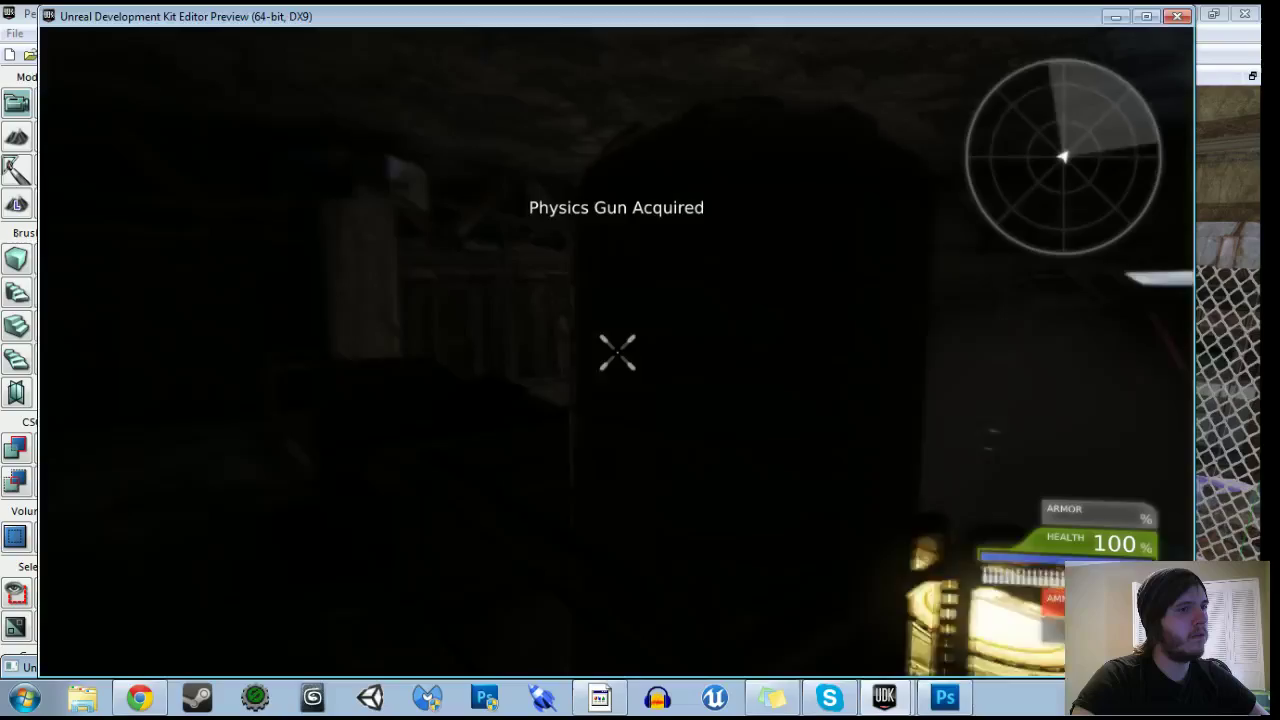
Walk to the large gate in the preview to check the blue field's fit, and end the preview.
{"action": "key", "text": "w"}
{"action": "key", "text": "w"}
{"action": "key", "text": "w"}
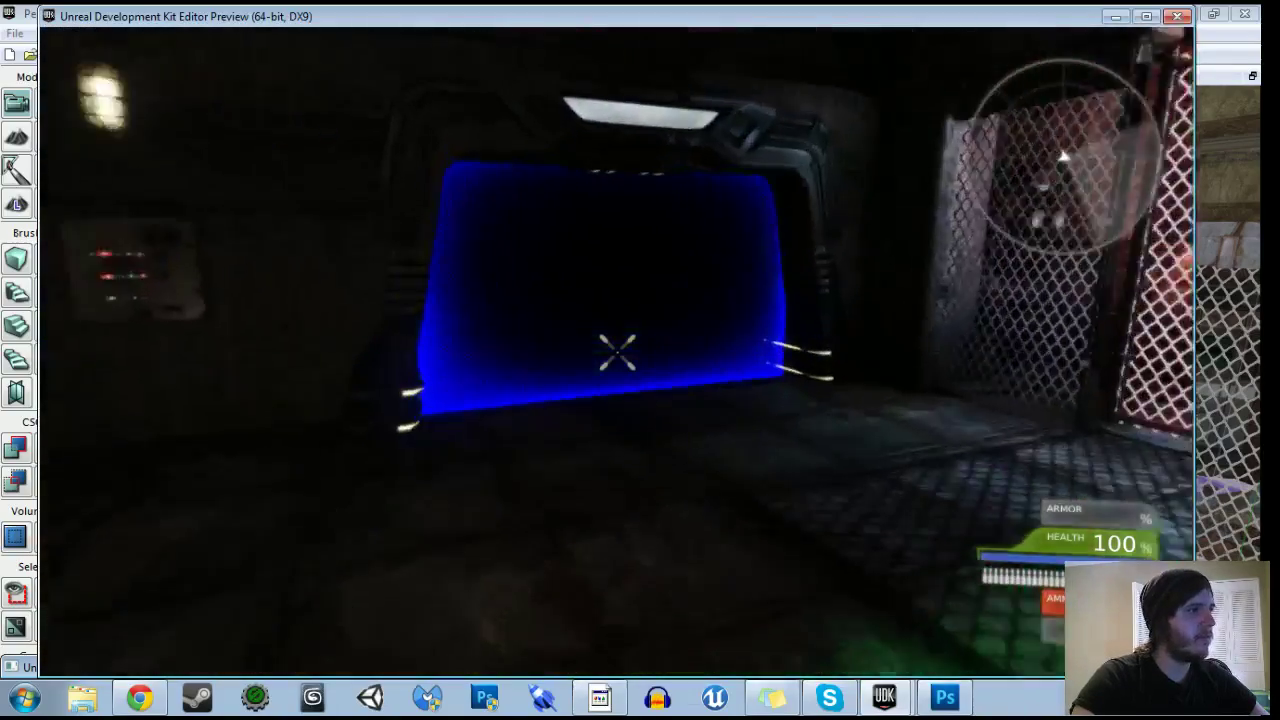
{"action": "key", "text": "Escape"}
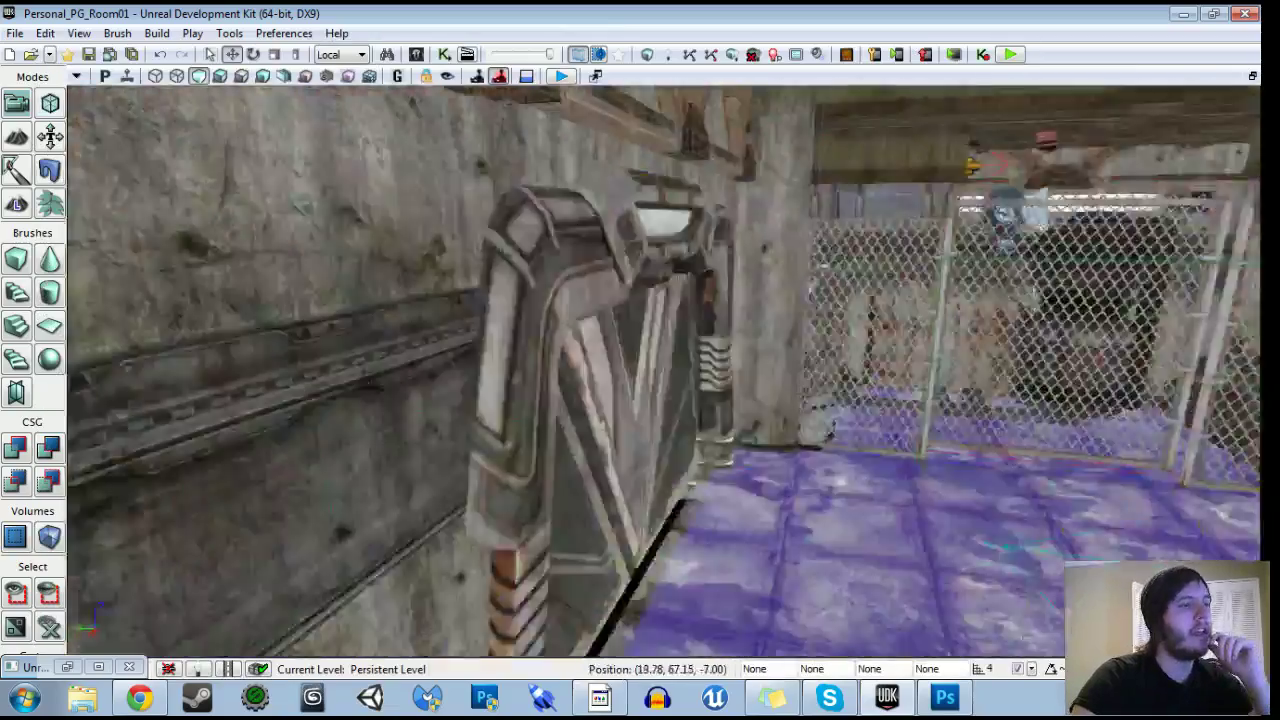
Select the blue field InterpActor_3 in the gate and open the level's Kismet sequence.
{"action": "left_click_drag", "start_coordinate": [664, 370], "coordinate": [650, 300]}
{"action": "left_click", "coordinate": [566, 307]}
{"action": "right_click_drag", "start_coordinate": [566, 307], "coordinate": [366, 12]}
{"action": "left_click", "coordinate": [443, 54]}
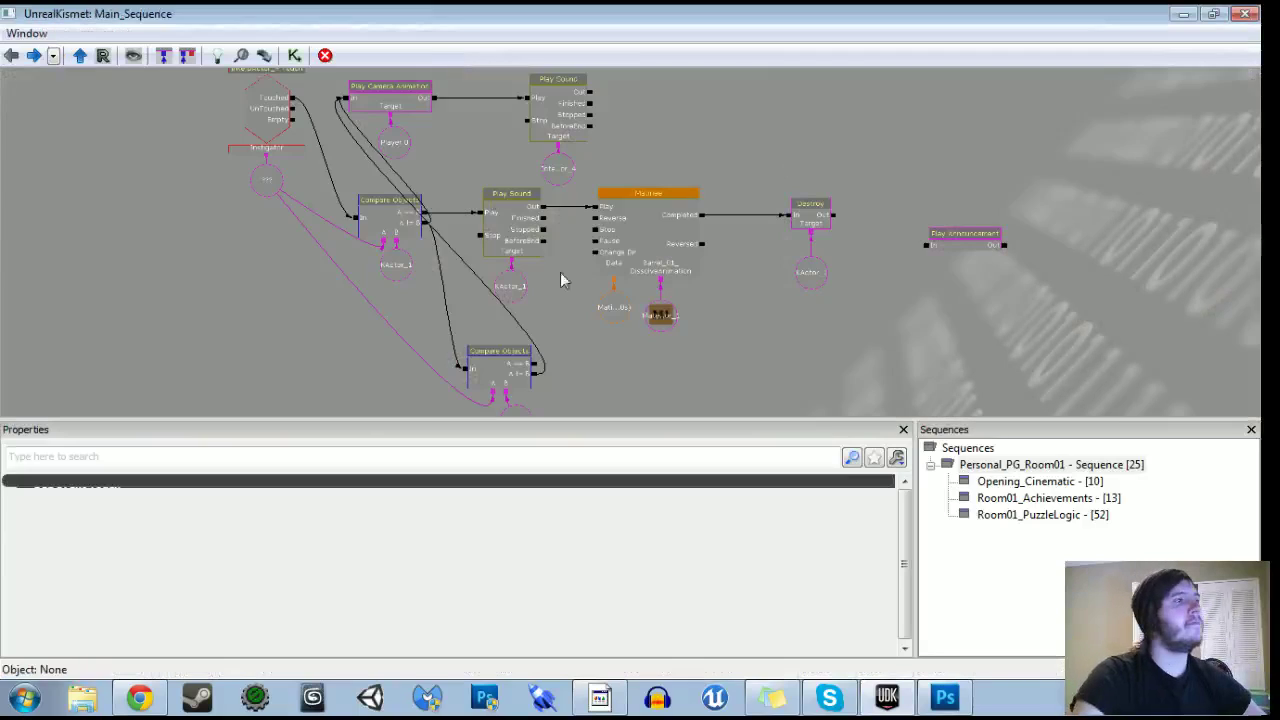
Duplicate the InterpActor_4 Touch event, place the copy below the existing logic, and break the copy's links.
{"action": "left_click_drag", "start_coordinate": [634, 405], "coordinate": [671, 254]}
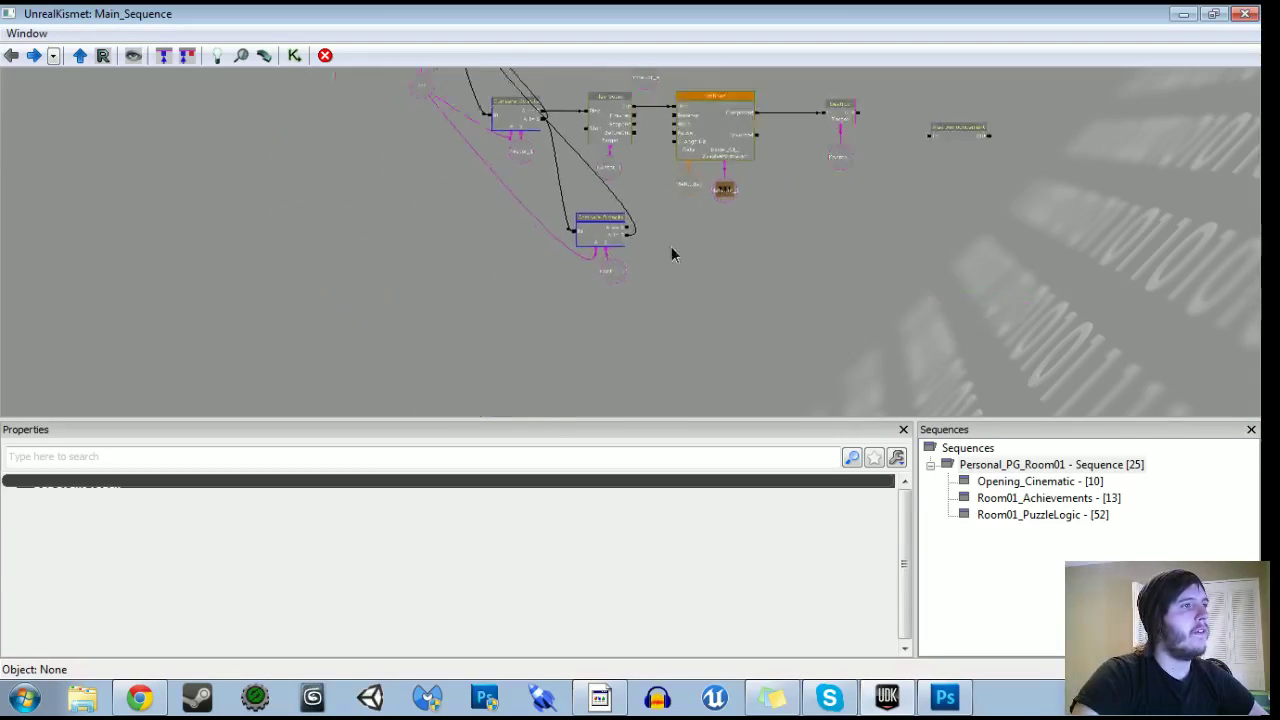
{"action": "right_click", "coordinate": [392, 277]}
{"action": "left_click_drag", "start_coordinate": [368, 238], "coordinate": [403, 353]}
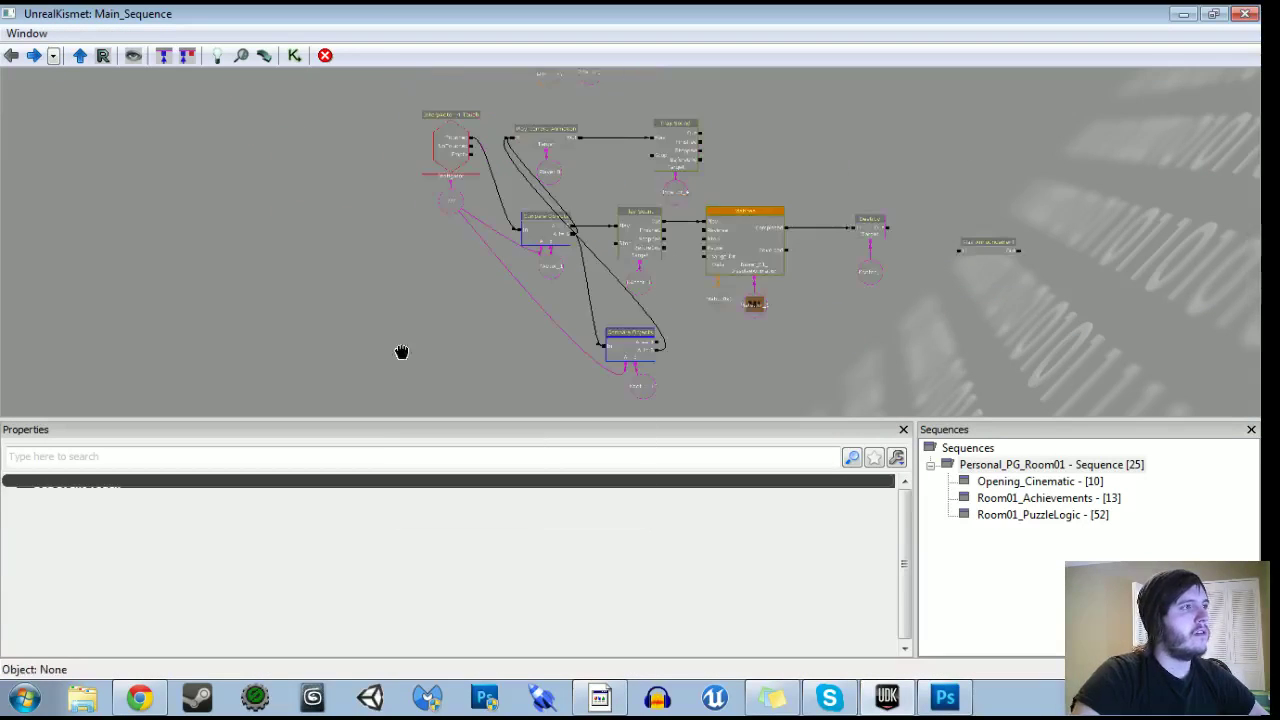
{"action": "left_click", "coordinate": [431, 163]}
{"action": "key", "text": "ctrl+v"}
{"action": "left_click_drag", "start_coordinate": [500, 286], "coordinate": [524, 212]}
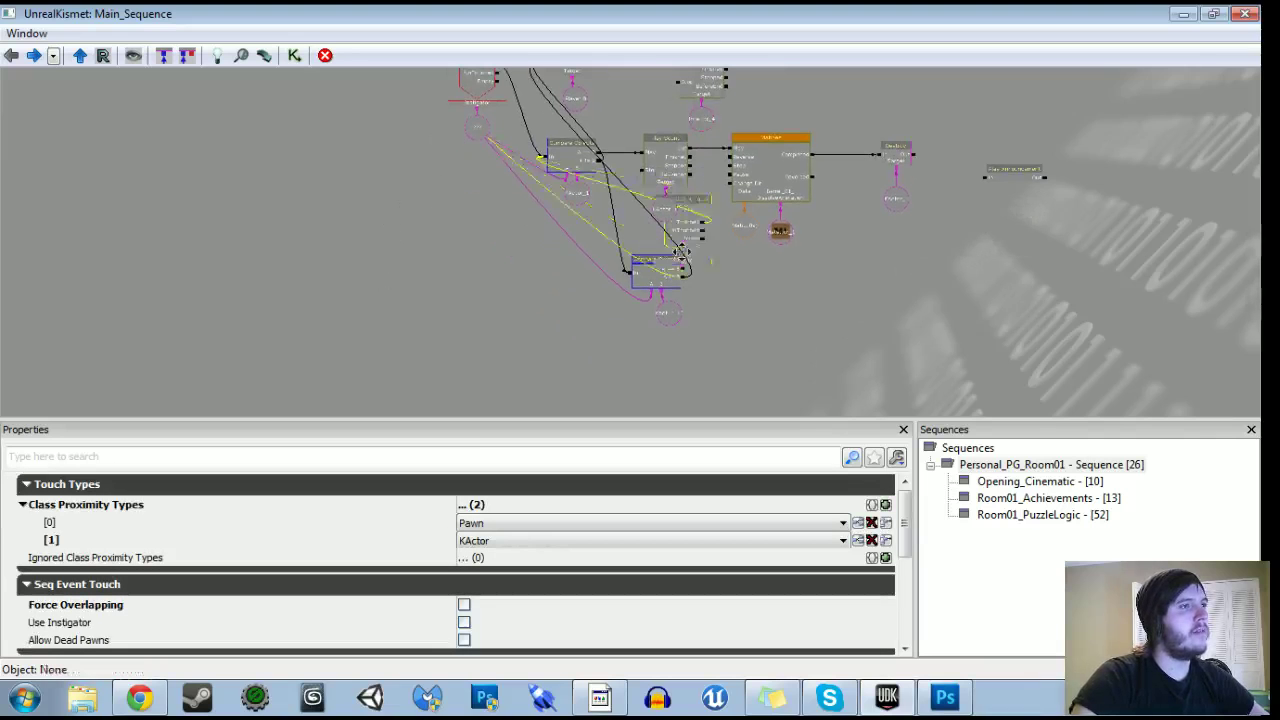
{"action": "left_click_drag", "start_coordinate": [445, 378], "coordinate": [519, 244]}
{"action": "scroll", "coordinate": [500, 325], "scroll_direction": "up", "scroll_amount": 4}
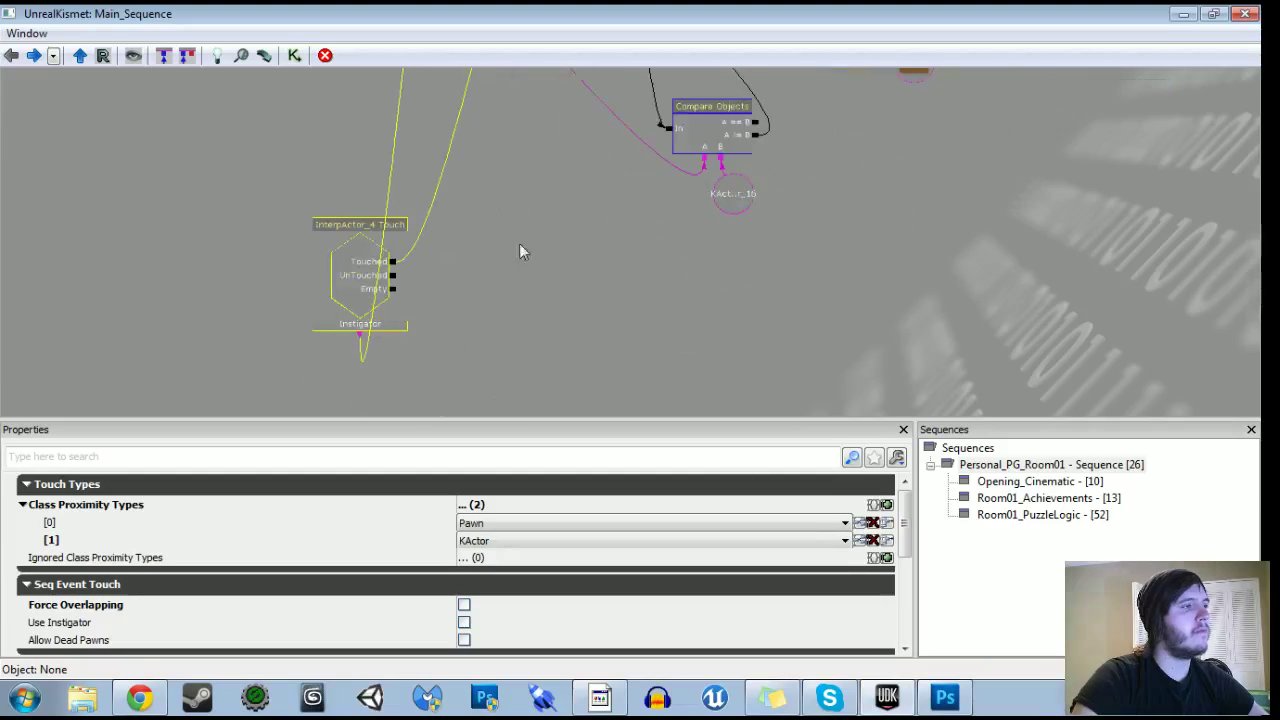
{"action": "left_click", "coordinate": [360, 342]}
Link a copy of the empty object variable to the duplicated touch event's Instigator and assign InterpActor_3 to the event.
{"action": "scroll", "coordinate": [397, 263], "scroll_direction": "down", "scroll_amount": 3}
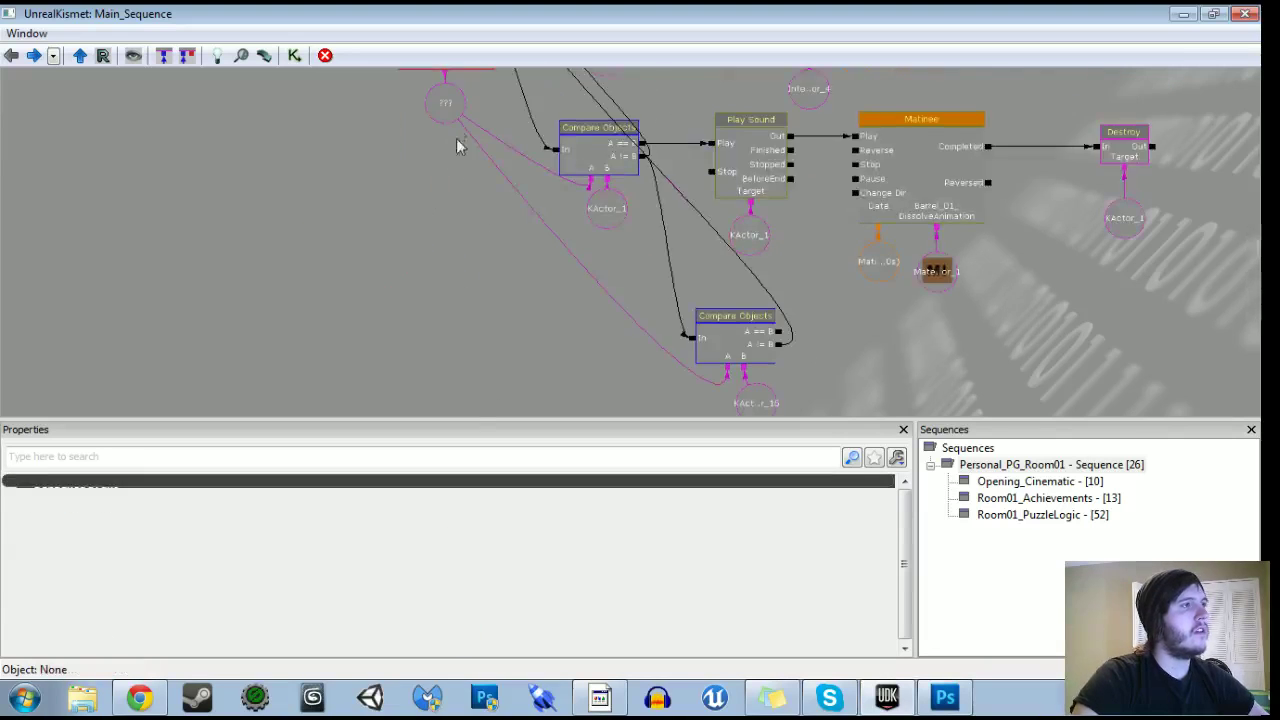
{"action": "left_click", "coordinate": [457, 143]}
{"action": "scroll", "coordinate": [556, 143], "scroll_direction": "up", "scroll_amount": 3}
{"action": "left_click_drag", "start_coordinate": [643, 158], "coordinate": [375, 378]}
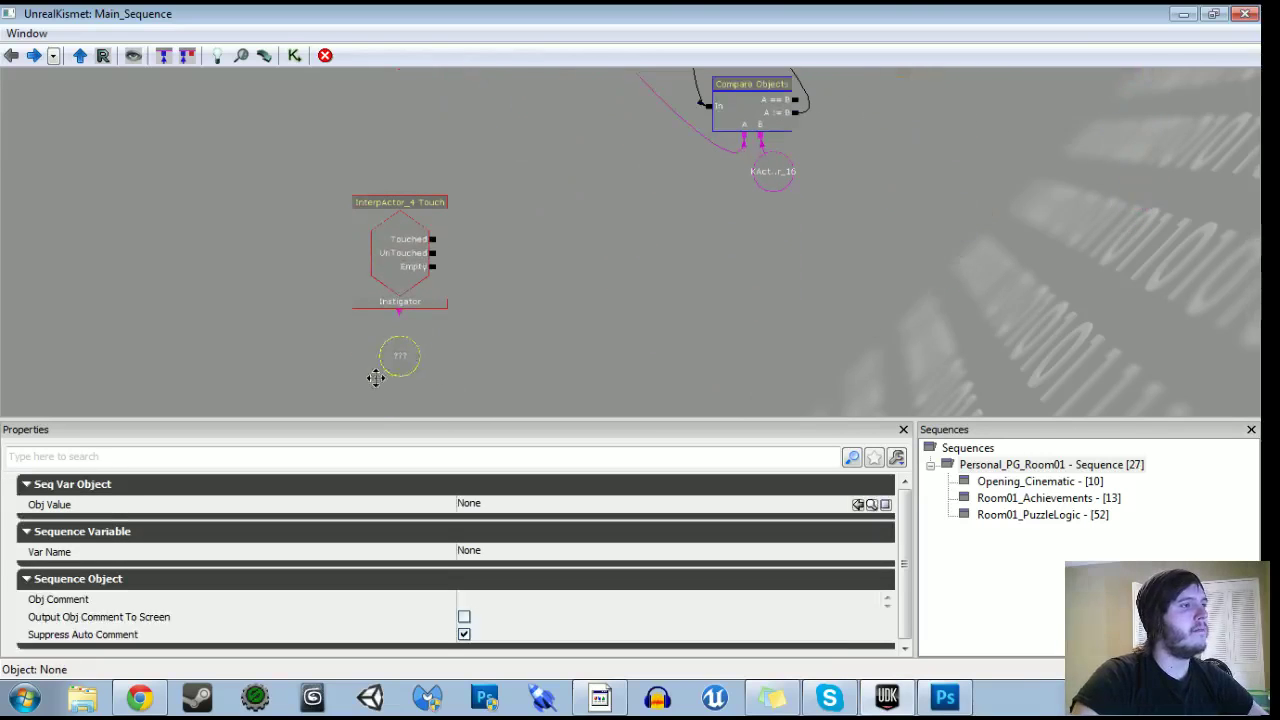
{"action": "left_click_drag", "start_coordinate": [399, 313], "coordinate": [400, 345]}
{"action": "right_click", "coordinate": [399, 263]}
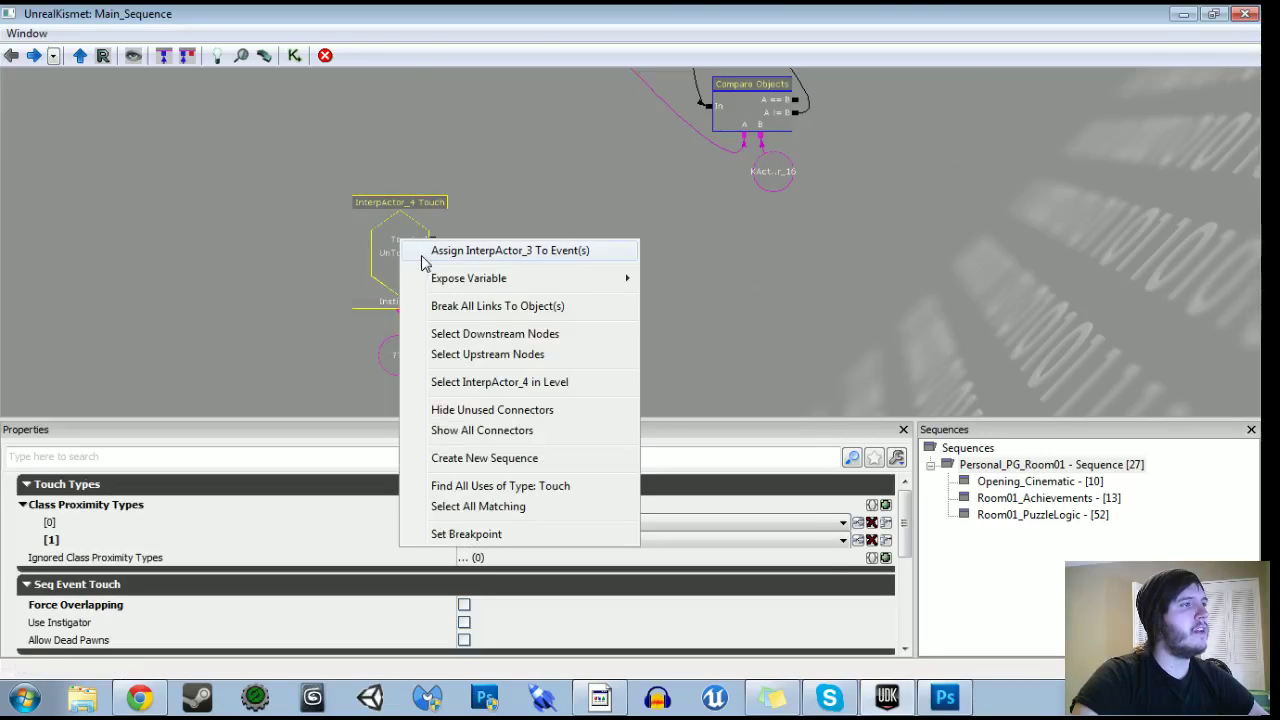
{"action": "left_click", "coordinate": [421, 255]}
Examine the barrel logic in Kismet and the placement of both barrels and fields in the level.
{"action": "left_click_drag", "start_coordinate": [634, 268], "coordinate": [613, 368]}
{"action": "scroll", "coordinate": [629, 323], "scroll_direction": "down", "scroll_amount": 2}
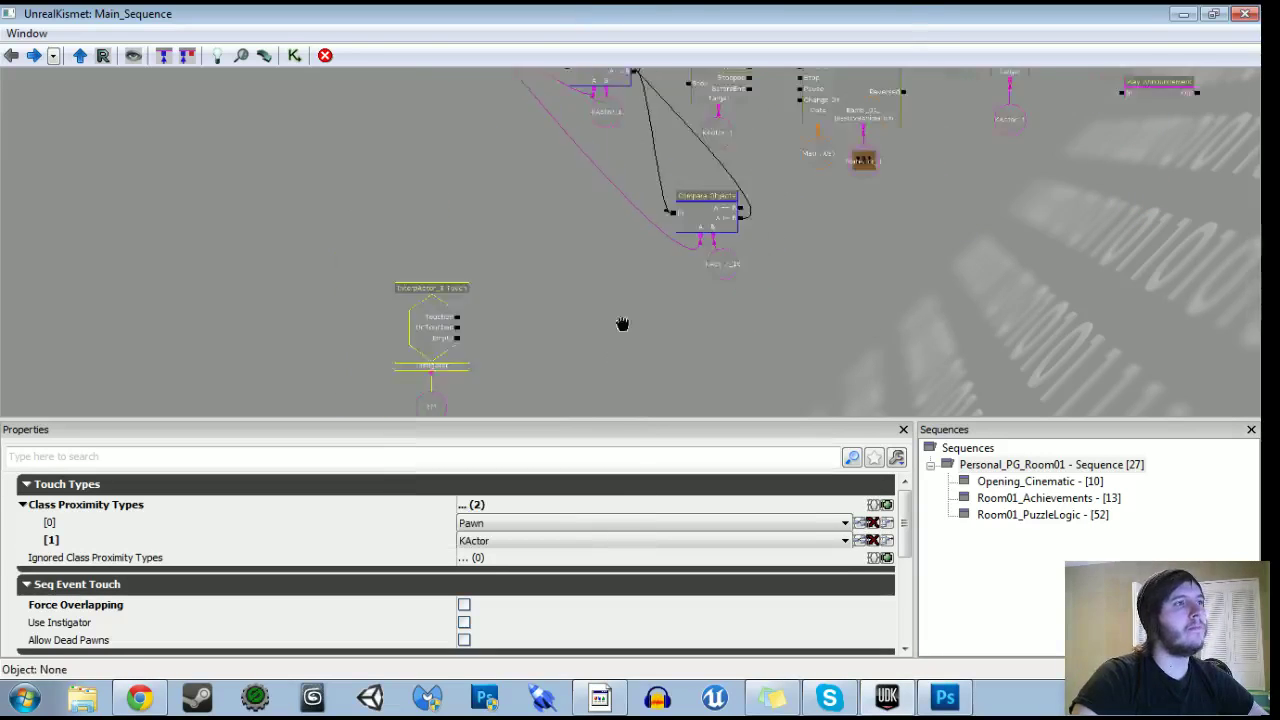
{"action": "left_click_drag", "start_coordinate": [629, 323], "coordinate": [550, 479]}
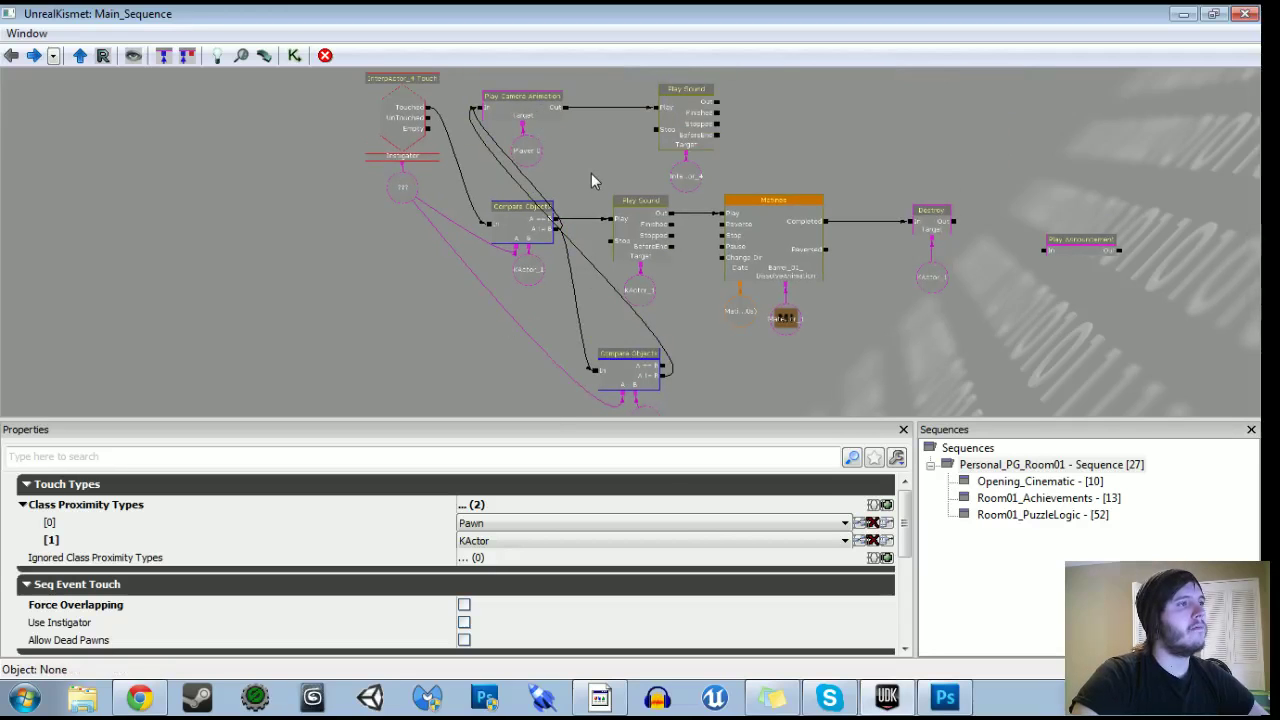
{"action": "left_click_drag", "start_coordinate": [586, 357], "coordinate": [573, 302]}
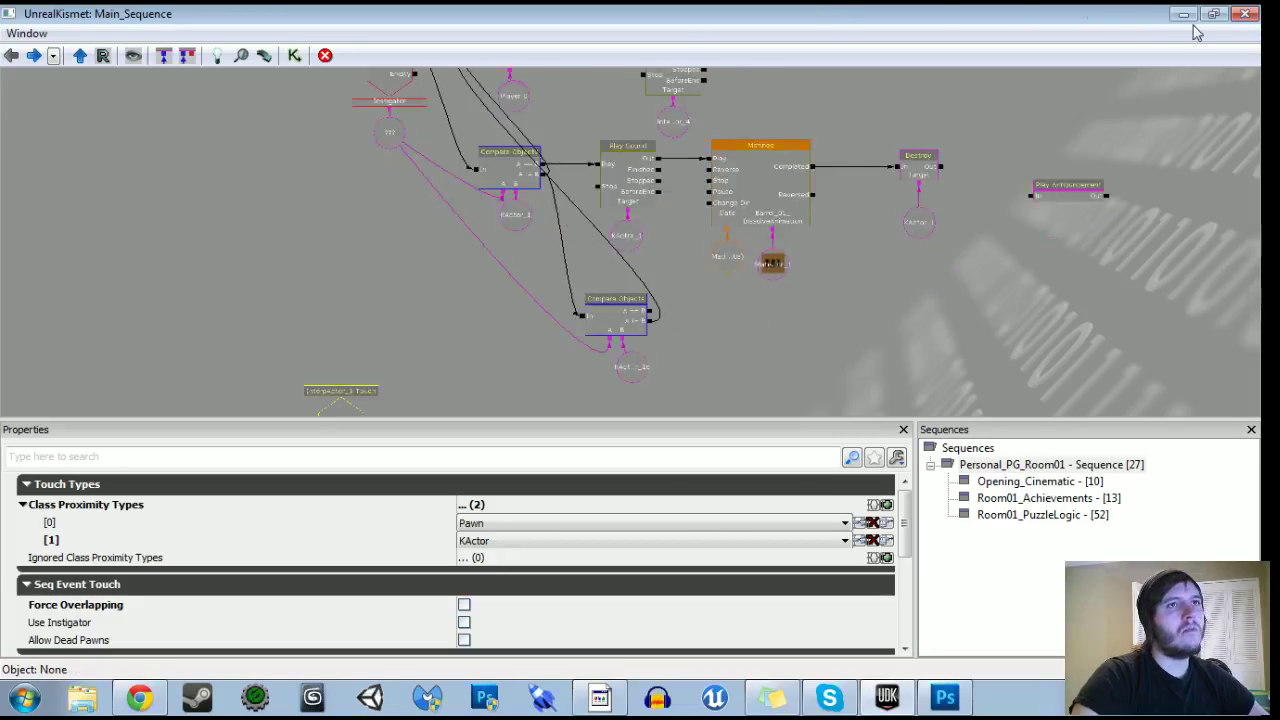
{"action": "left_click_drag", "start_coordinate": [914, 283], "coordinate": [657, 340]}
{"action": "scroll", "coordinate": [657, 341], "scroll_direction": "up", "scroll_amount": 1}
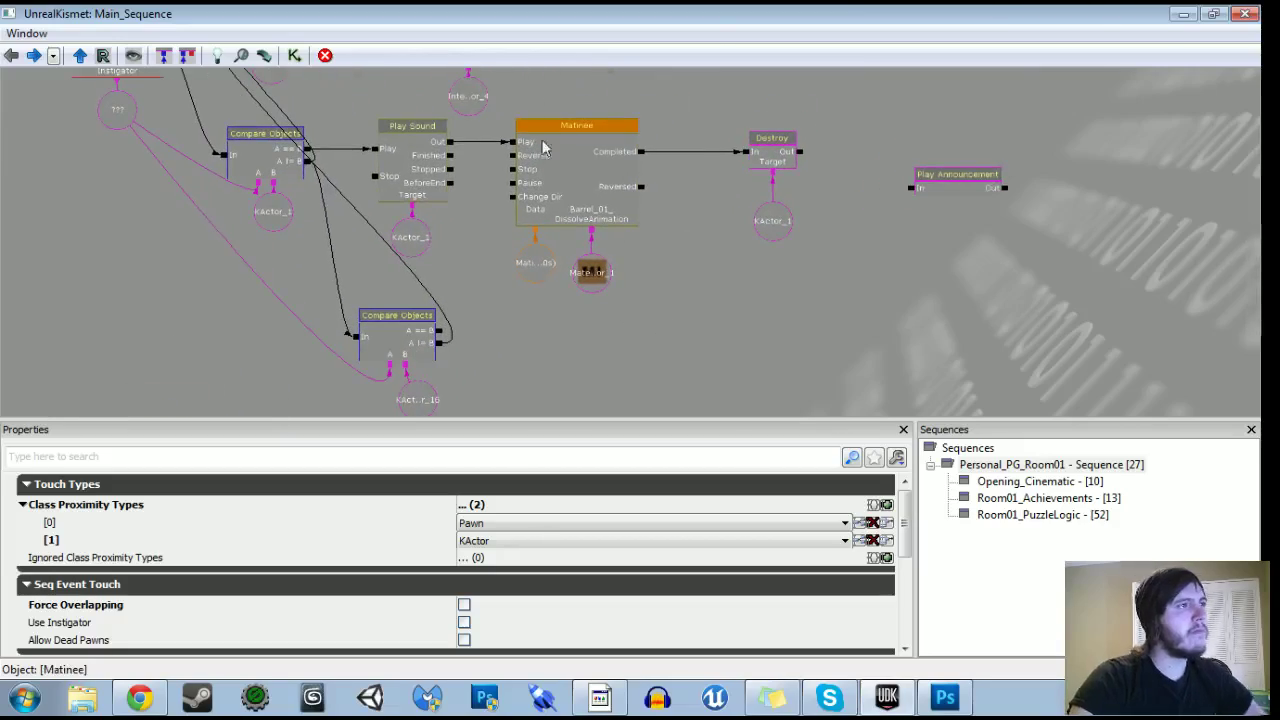
{"action": "left_click", "coordinate": [1181, 18]}
{"action": "right_click_drag", "start_coordinate": [577, 500], "coordinate": [573, 550]}
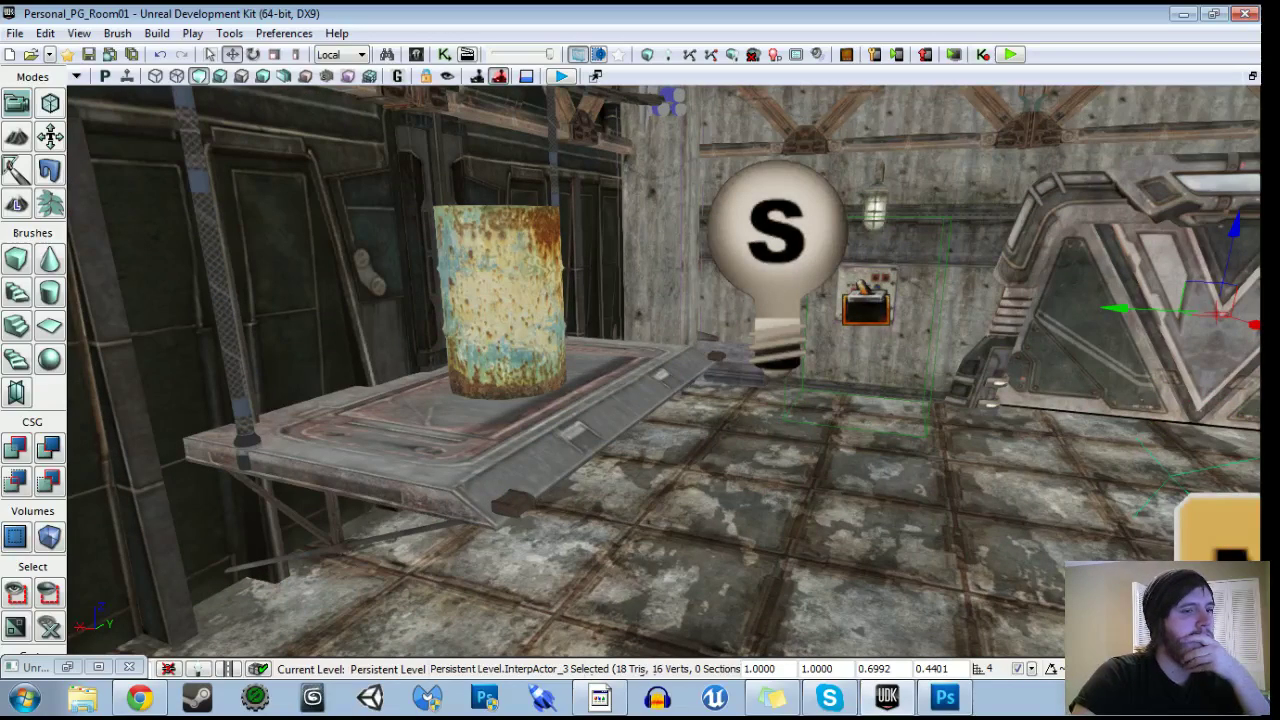
{"action": "right_click_drag", "start_coordinate": [573, 550], "coordinate": [540, 508]}
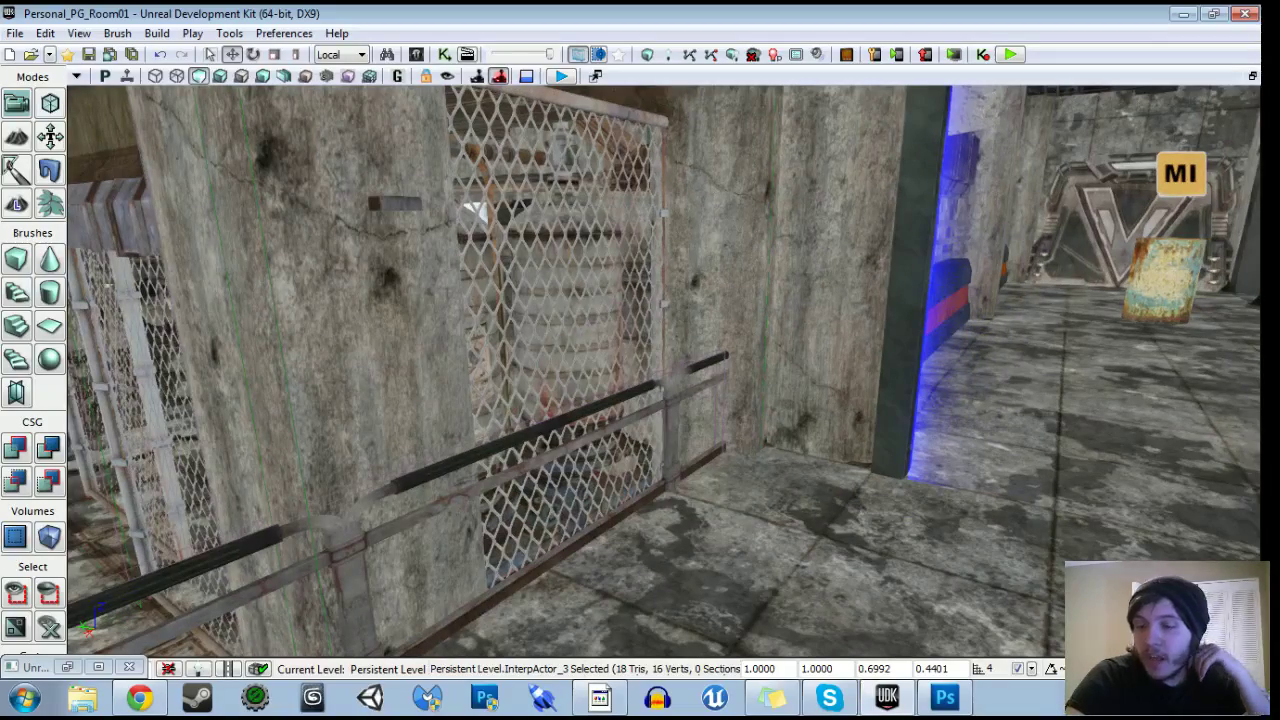
{"action": "right_click_drag", "start_coordinate": [540, 508], "coordinate": [290, 486]}
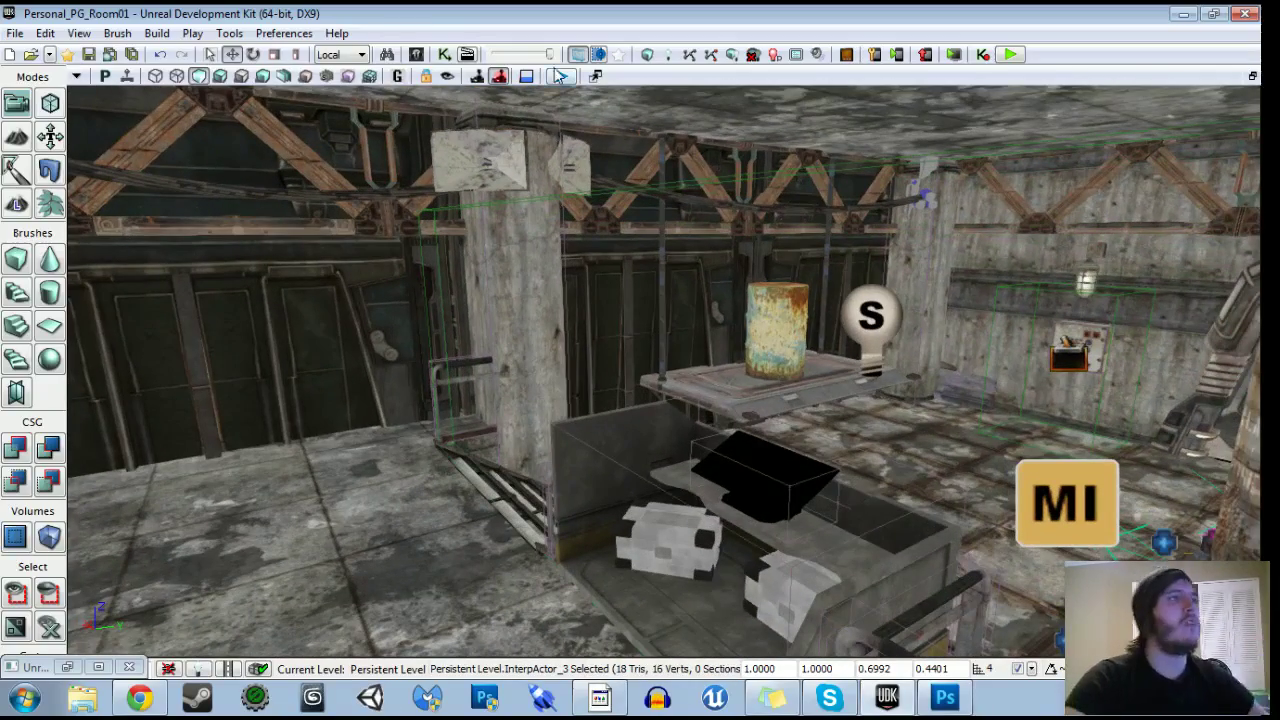
Duplicate the barrel dissolve Matinee with its variables and connect the lower Compare Objects node's A == B output to the copy's Play.
{"action": "left_click", "coordinate": [443, 54]}
{"action": "left_click_drag", "start_coordinate": [575, 317], "coordinate": [627, 300]}
{"action": "left_click_drag", "start_coordinate": [524, 316], "coordinate": [847, 307]}
{"action": "left_click_drag", "start_coordinate": [369, 135], "coordinate": [304, 197]}
{"action": "left_click_drag", "start_coordinate": [443, 120], "coordinate": [586, 247], "text": "ctrl+alt"}
{"action": "key", "text": "ctrl+c"}
{"action": "key", "text": "ctrl+v"}
{"action": "left_click_drag", "start_coordinate": [705, 222], "coordinate": [580, 308], "text": "ctrl"}
{"action": "left_click", "coordinate": [652, 278], "text": "alt"}
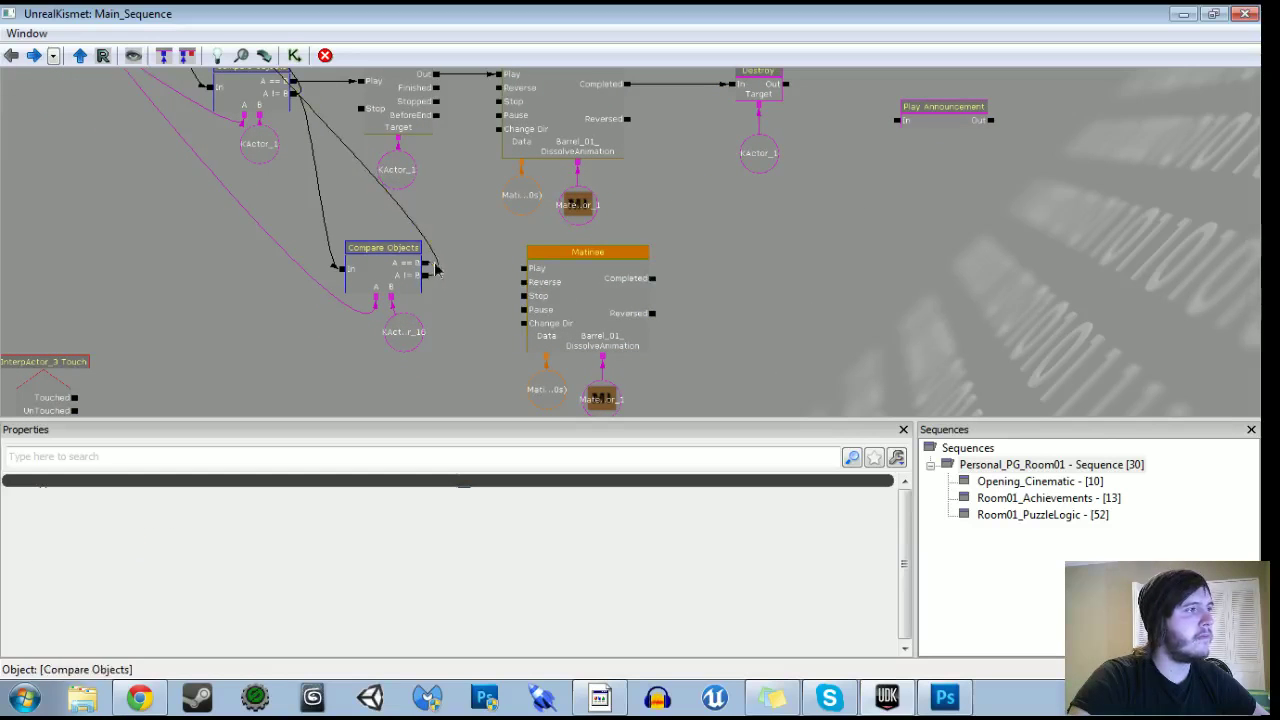
{"action": "left_click_drag", "start_coordinate": [474, 260], "coordinate": [670, 340], "text": "ctrl+alt"}
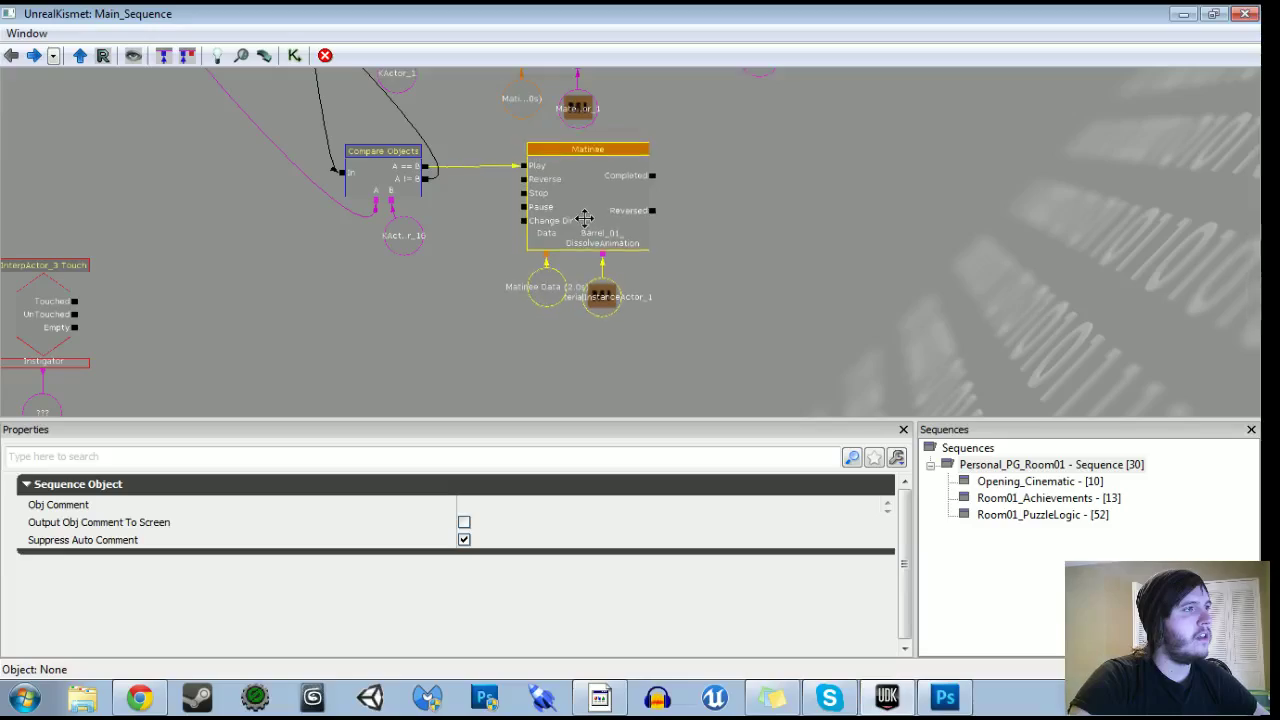
Move MaterialInstanceActor_1 across the level so it sits just above the second barrel on the raised platform.
{"action": "left_click", "coordinate": [1180, 14]}
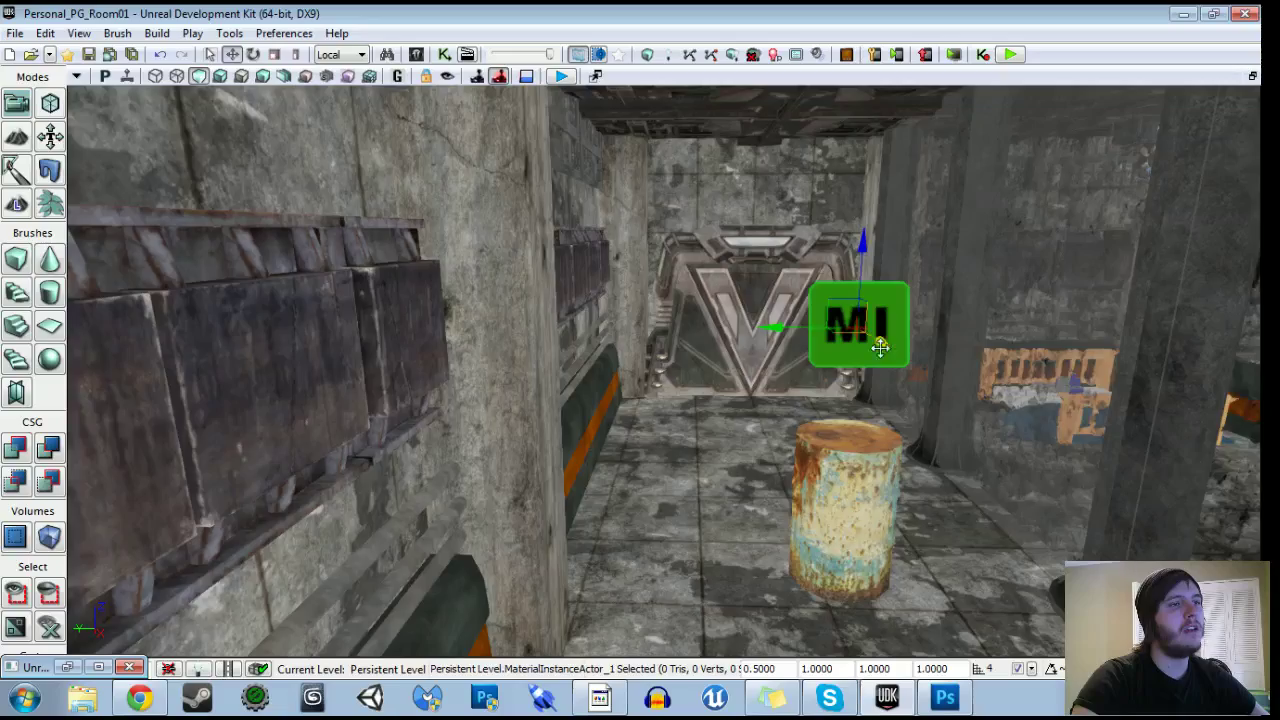
{"action": "left_click_drag", "start_coordinate": [880, 346], "coordinate": [200, 490], "text": "shift"}
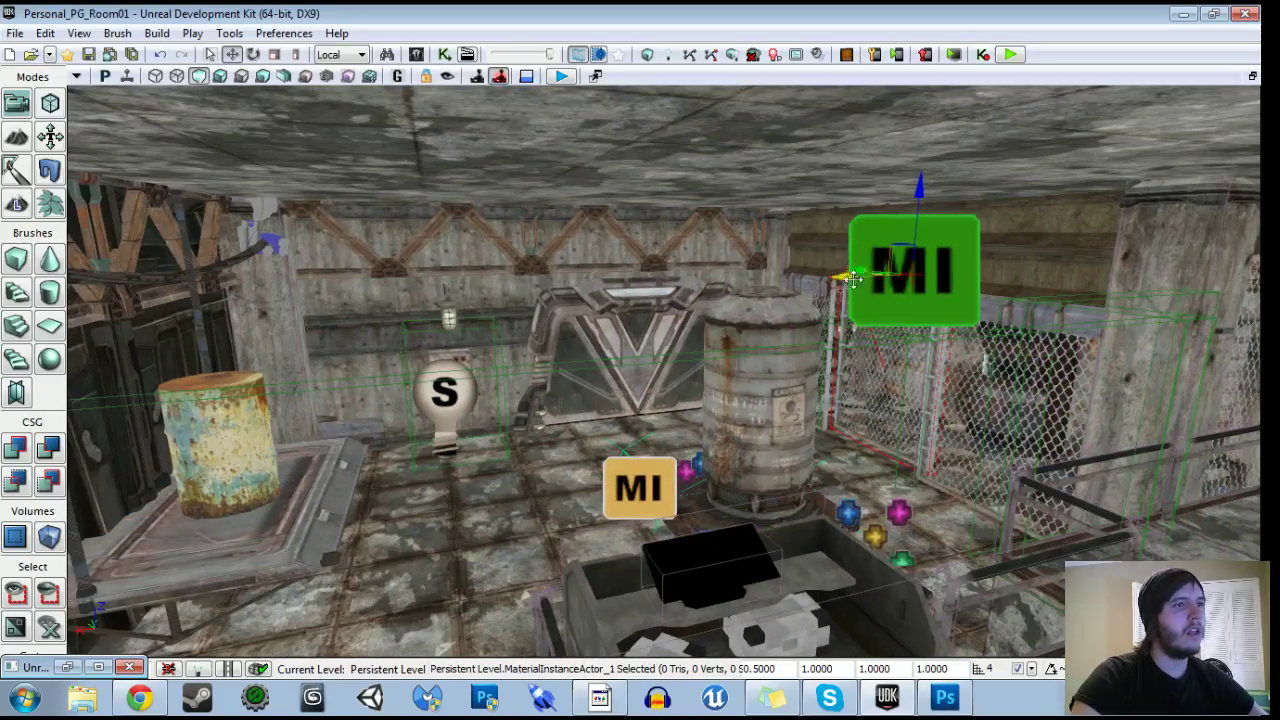
{"action": "left_click_drag", "start_coordinate": [853, 280], "coordinate": [264, 295]}
{"action": "right_click_drag", "start_coordinate": [264, 295], "coordinate": [130, 290]}
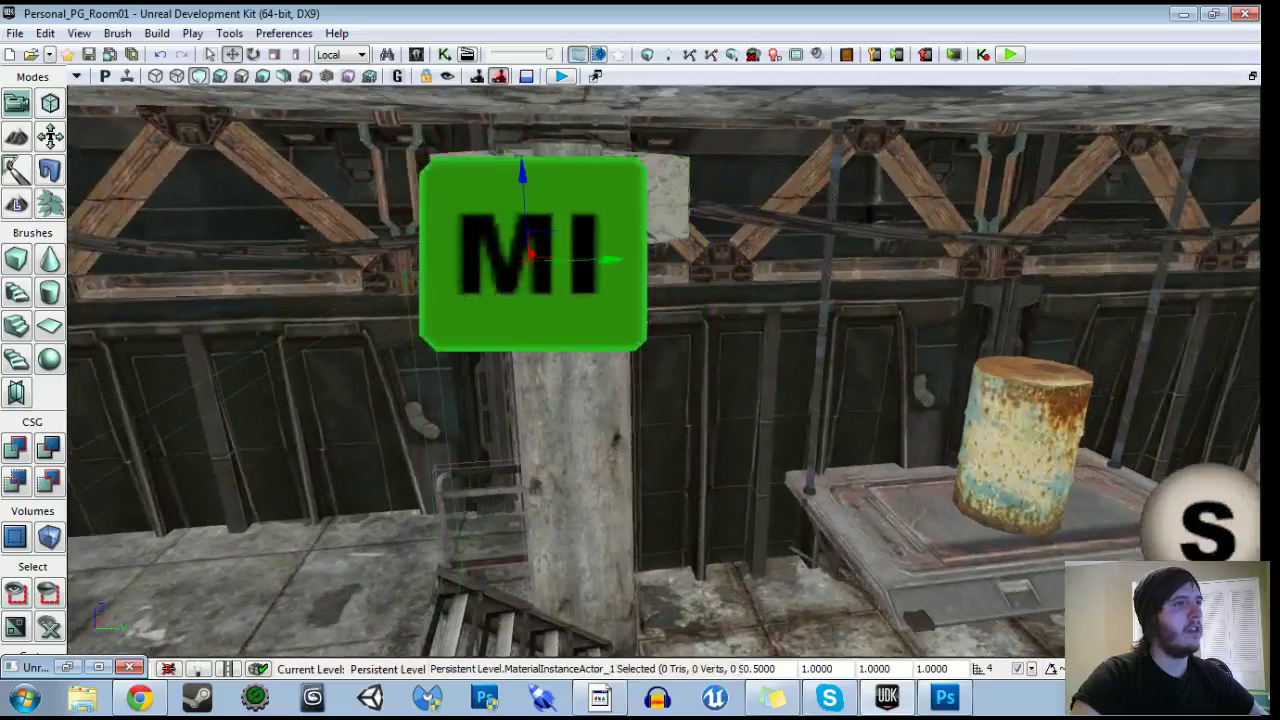
{"action": "left_click_drag", "start_coordinate": [578, 262], "coordinate": [799, 231], "text": "shift"}
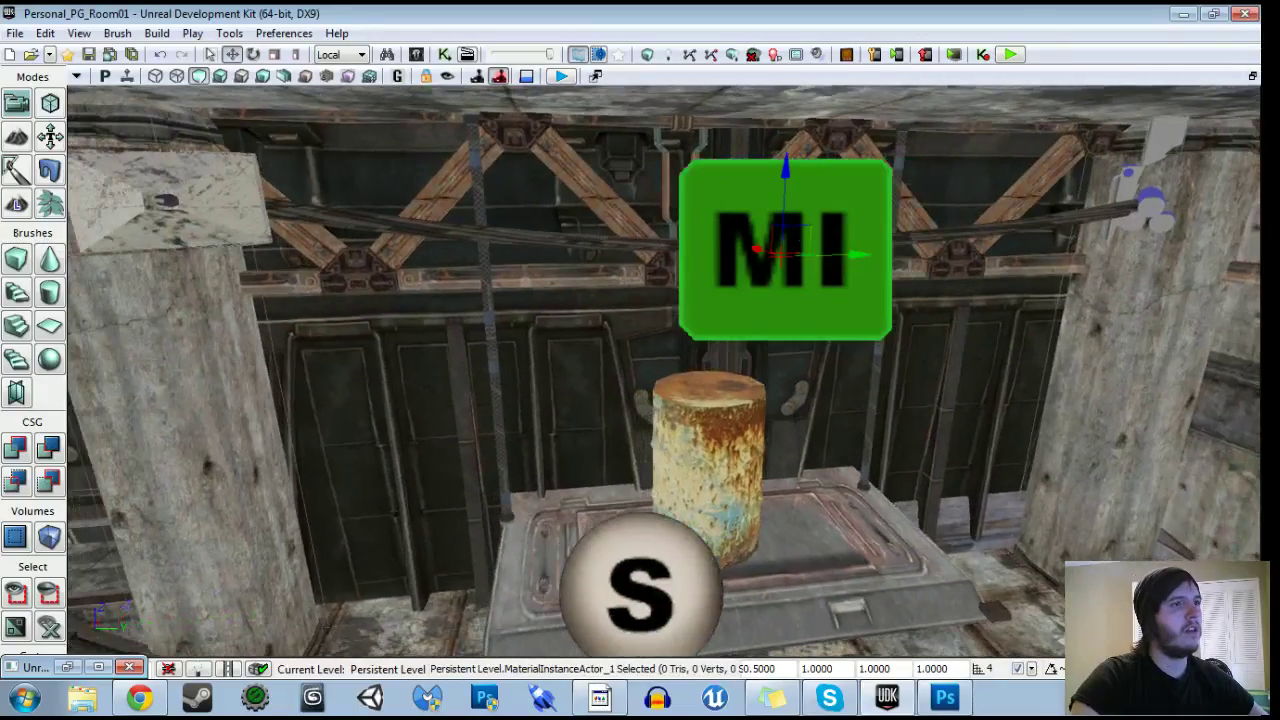
{"action": "left_click_drag", "start_coordinate": [781, 187], "coordinate": [663, 314]}
{"action": "mouse_move", "coordinate": [663, 314]}
{"action": "right_mouse_down"}
{"action": "mouse_move", "coordinate": [685, 335]}
{"action": "mouse_move", "coordinate": [675, 320]}
{"action": "right_mouse_up"}
{"action": "left_click_drag", "start_coordinate": [602, 371], "coordinate": [656, 418]}
{"action": "right_click_drag", "start_coordinate": [656, 418], "coordinate": [560, 410]}
{"action": "left_click_drag", "start_coordinate": [600, 410], "coordinate": [680, 340]}
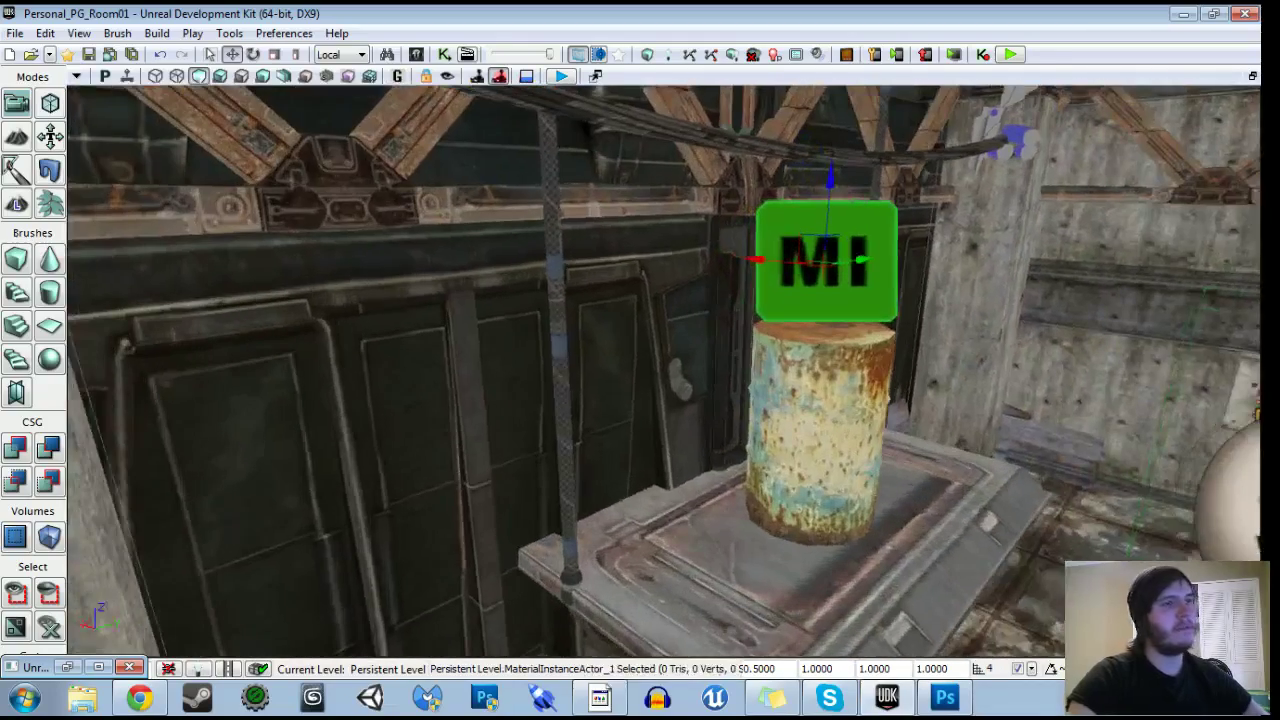
{"action": "right_click_drag", "start_coordinate": [640, 370], "coordinate": [730, 415]}
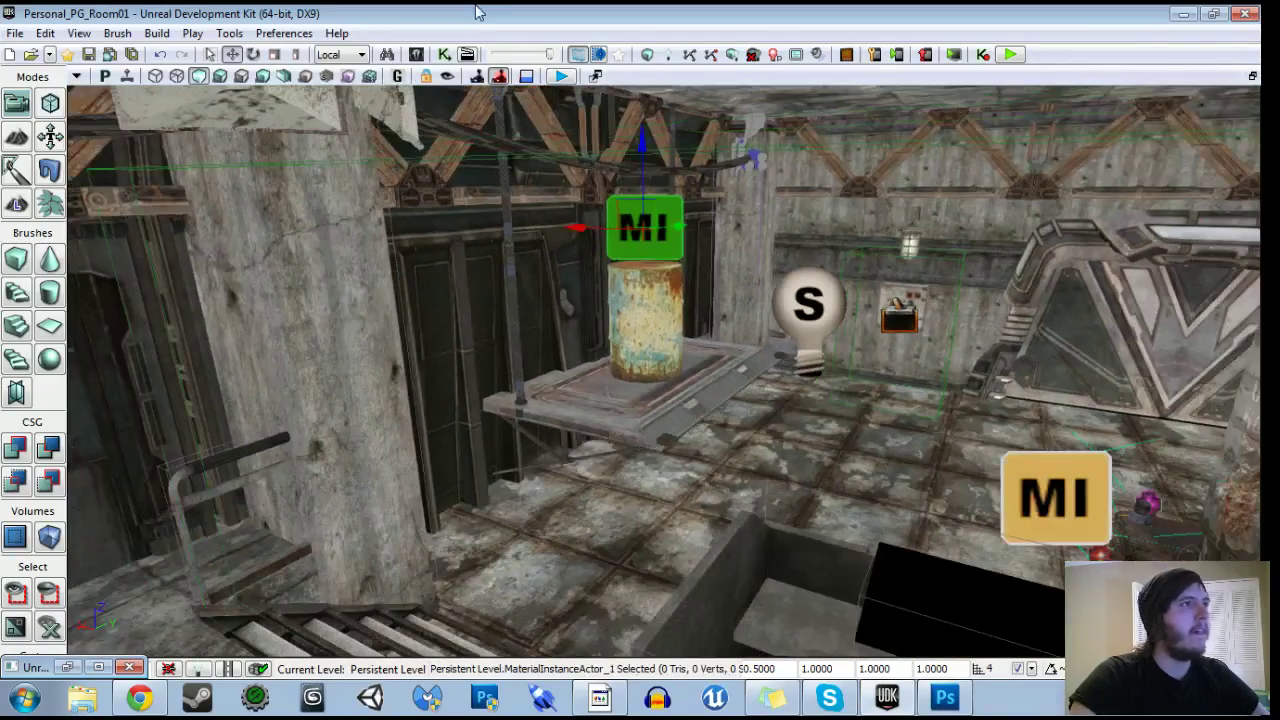
Assign MaterialInstanceActor_1 to the material instance variable of the duplicated barrel dissolve Matinee in Kismet.
{"action": "left_click", "coordinate": [446, 55]}
{"action": "left_click", "coordinate": [614, 298]}
{"action": "right_click", "coordinate": [612, 290]}
{"action": "left_click", "coordinate": [687, 278]}
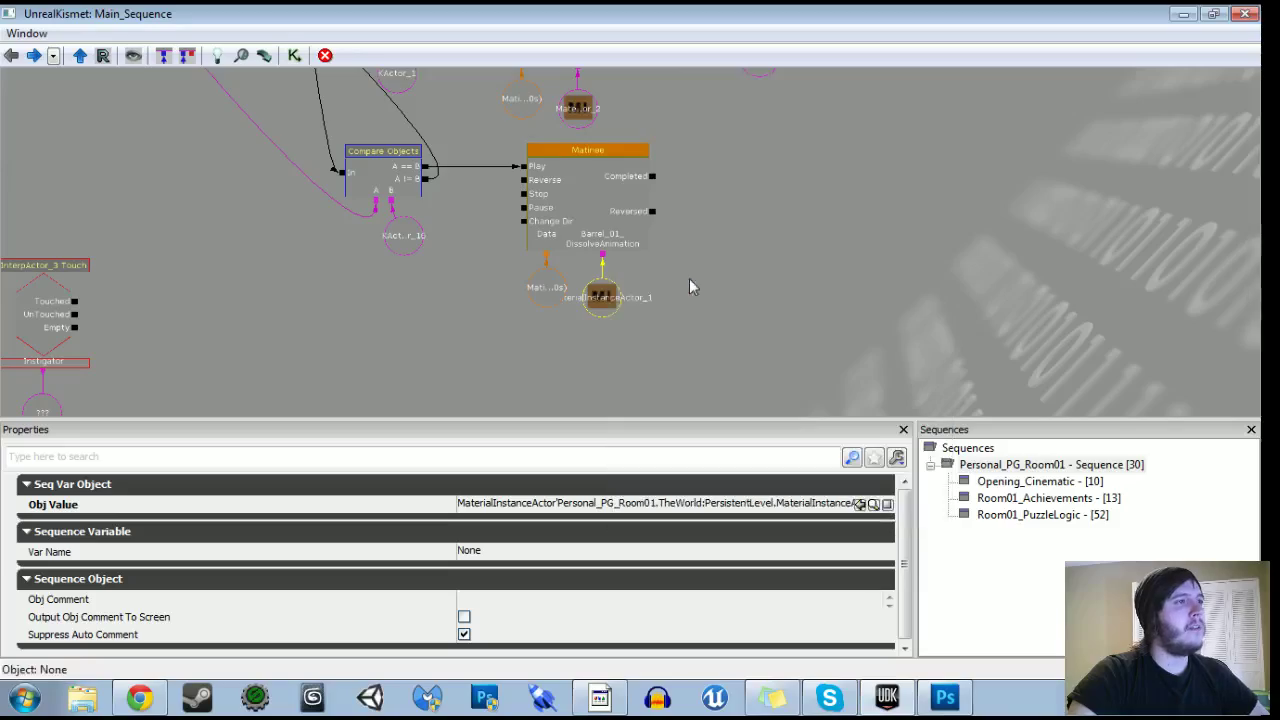
{"action": "left_click_drag", "start_coordinate": [752, 225], "coordinate": [680, 284]}
Locate MaterialInstanceActor_1's material instance and add MAT_Dissolve_Barrel_Room01_01 as a Materials entry on the second barrel, KActor_16.
{"action": "left_click", "coordinate": [1180, 14]}
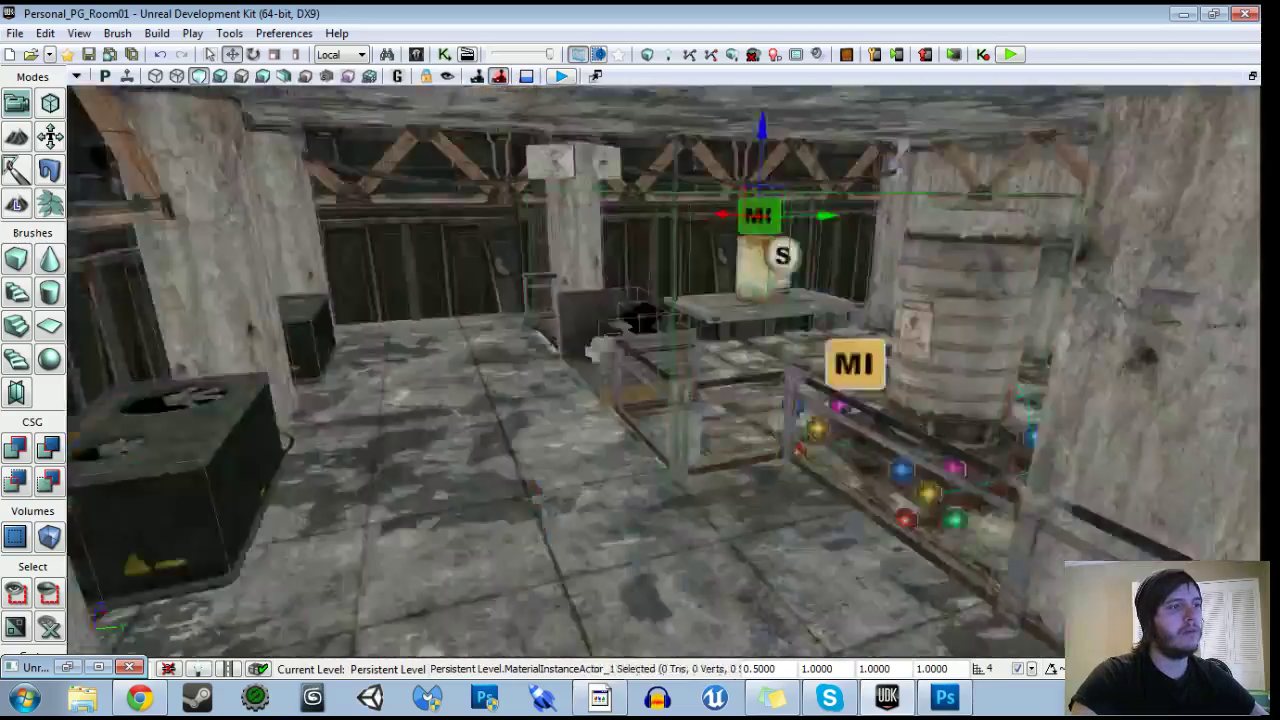
{"action": "left_click_drag", "start_coordinate": [664, 400], "coordinate": [670, 300]}
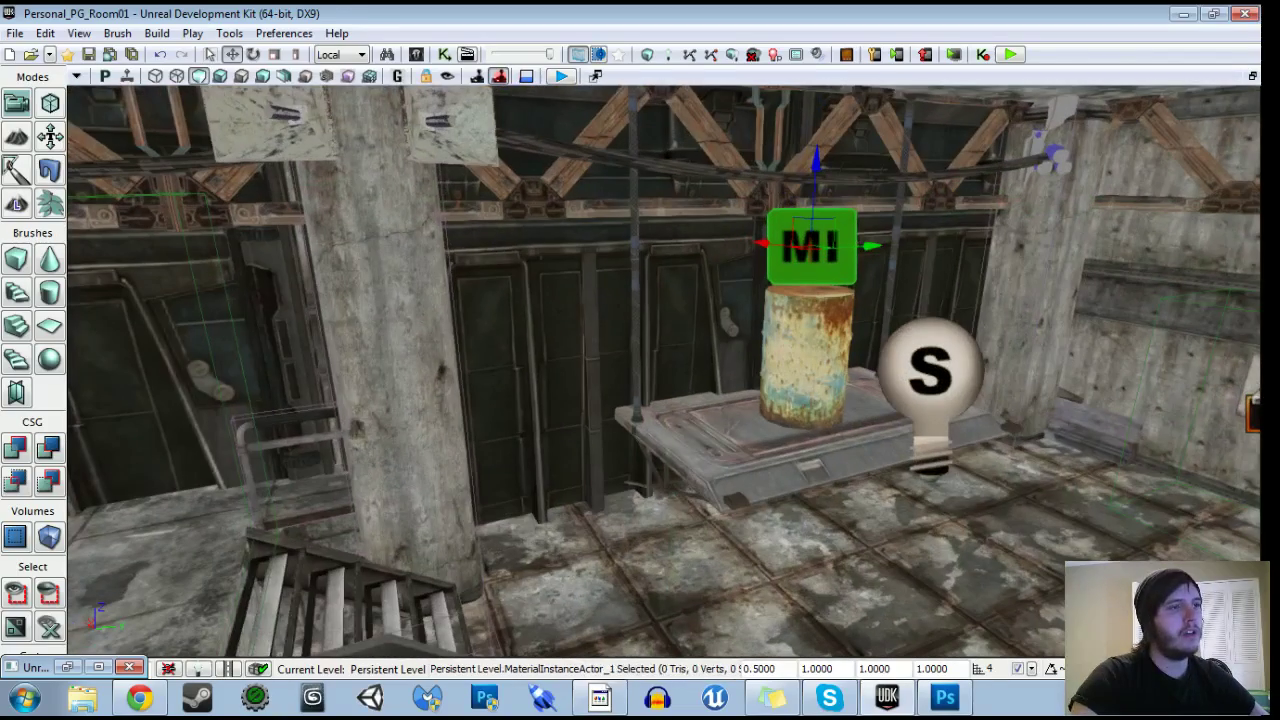
{"action": "key", "text": "F4"}
{"action": "left_click", "coordinate": [688, 106]}
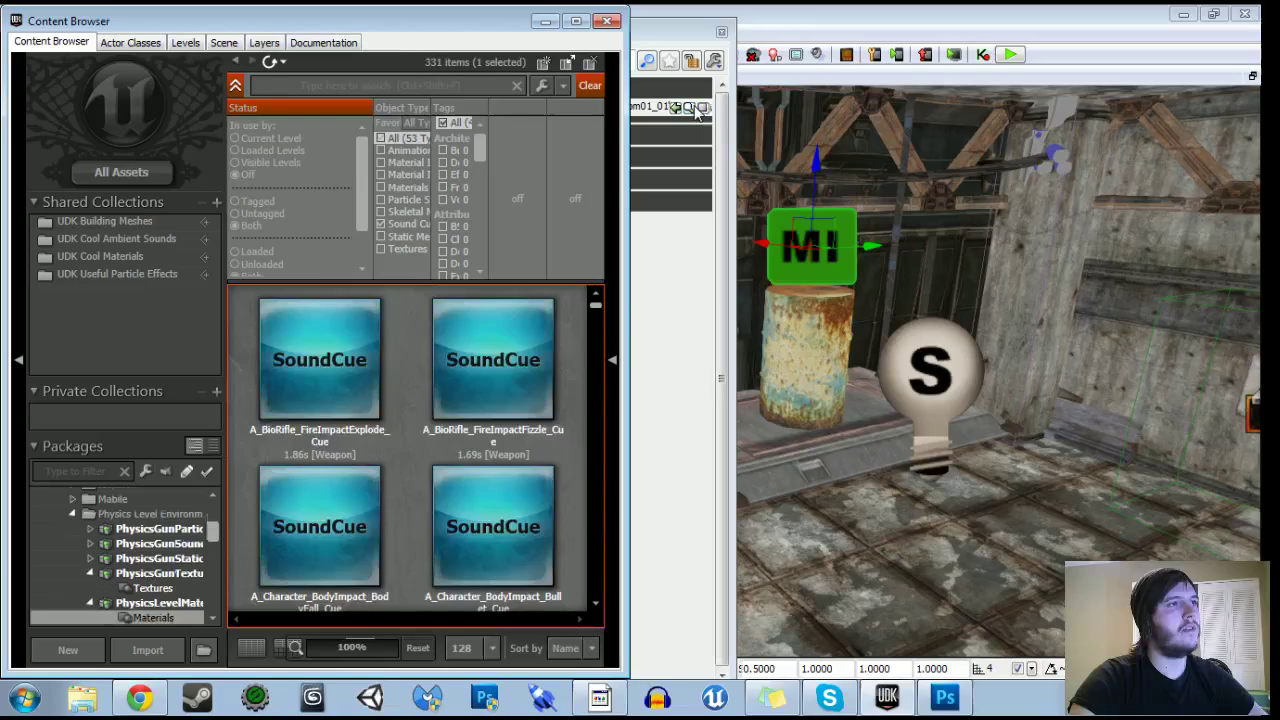
{"action": "left_click", "coordinate": [723, 34]}
{"action": "double_click", "coordinate": [806, 350]}
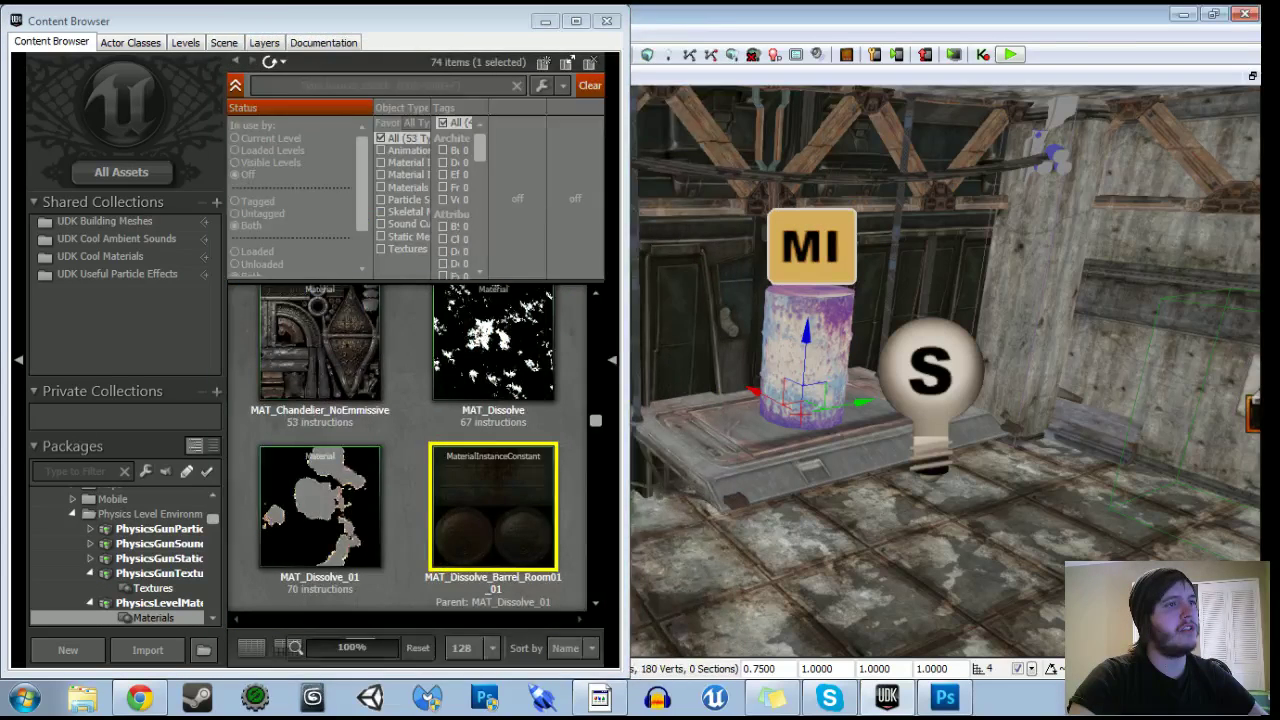
{"action": "scroll", "coordinate": [588, 408], "scroll_direction": "down", "scroll_amount": 2}
{"action": "left_click", "coordinate": [703, 457]}
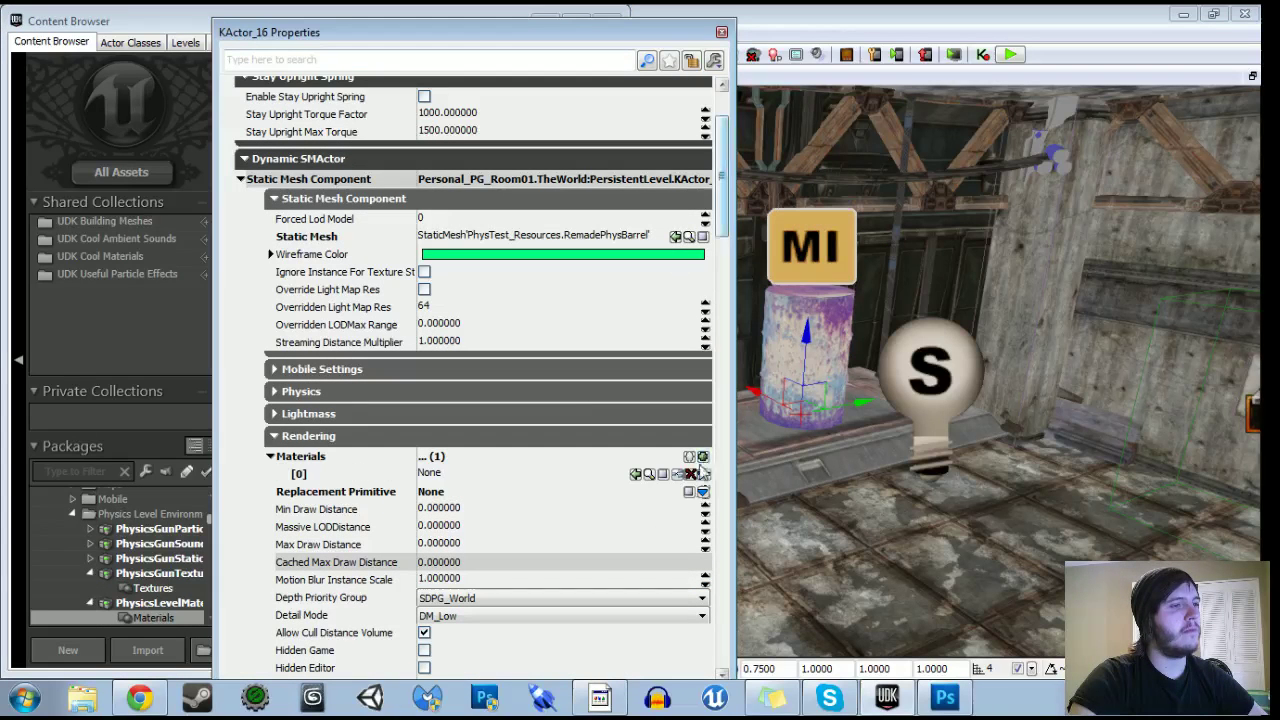
{"action": "left_click", "coordinate": [721, 34]}
{"action": "left_click", "coordinate": [611, 17]}
Play the level from the floor near the door and carry the first barrel through the blue field to test its dissolve.
{"action": "left_click_drag", "start_coordinate": [612, 220], "coordinate": [616, 420]}
{"action": "left_click_drag", "start_coordinate": [613, 499], "coordinate": [720, 440]}
{"action": "right_click", "coordinate": [613, 499]}
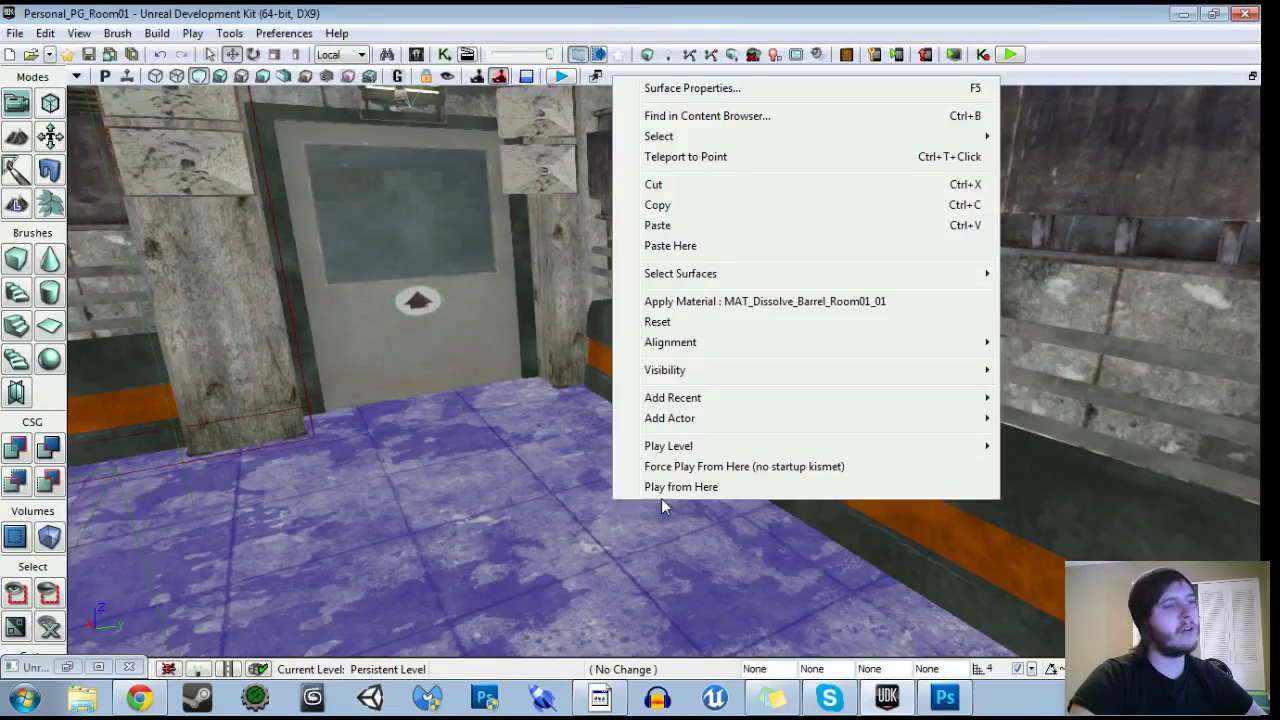
{"action": "left_click", "coordinate": [667, 488]}
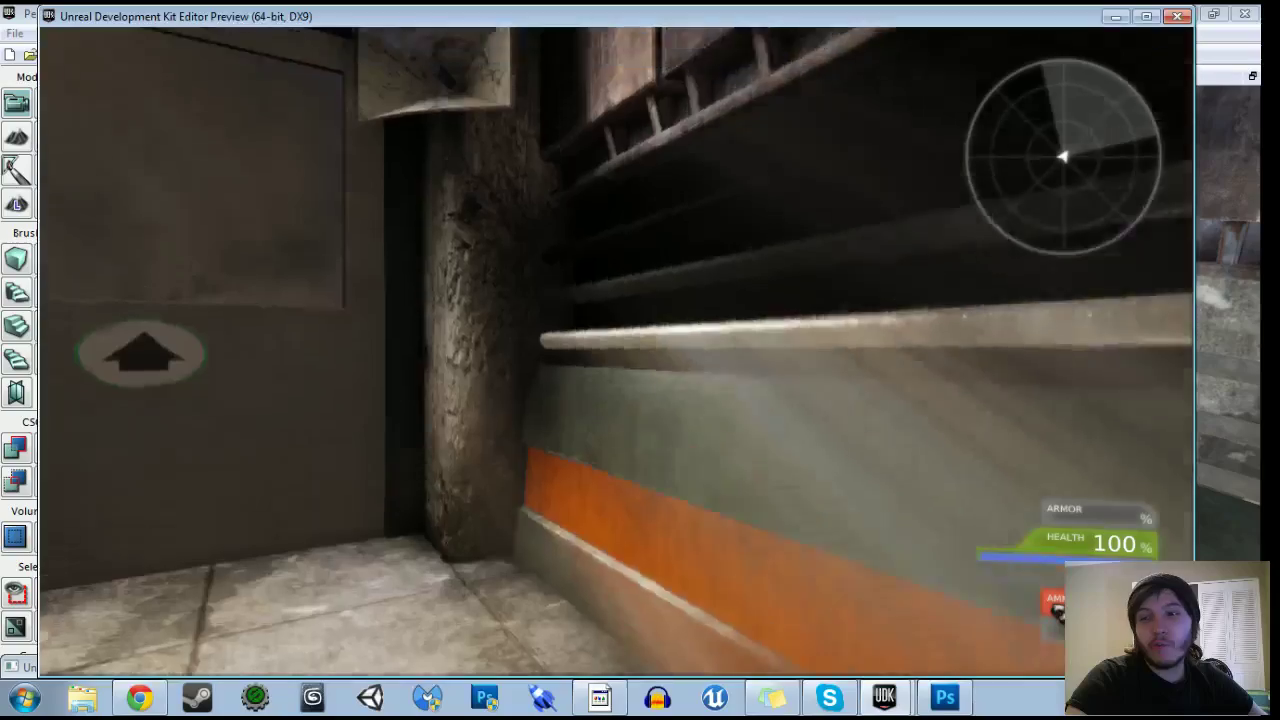
{"action": "key", "text": "w"}
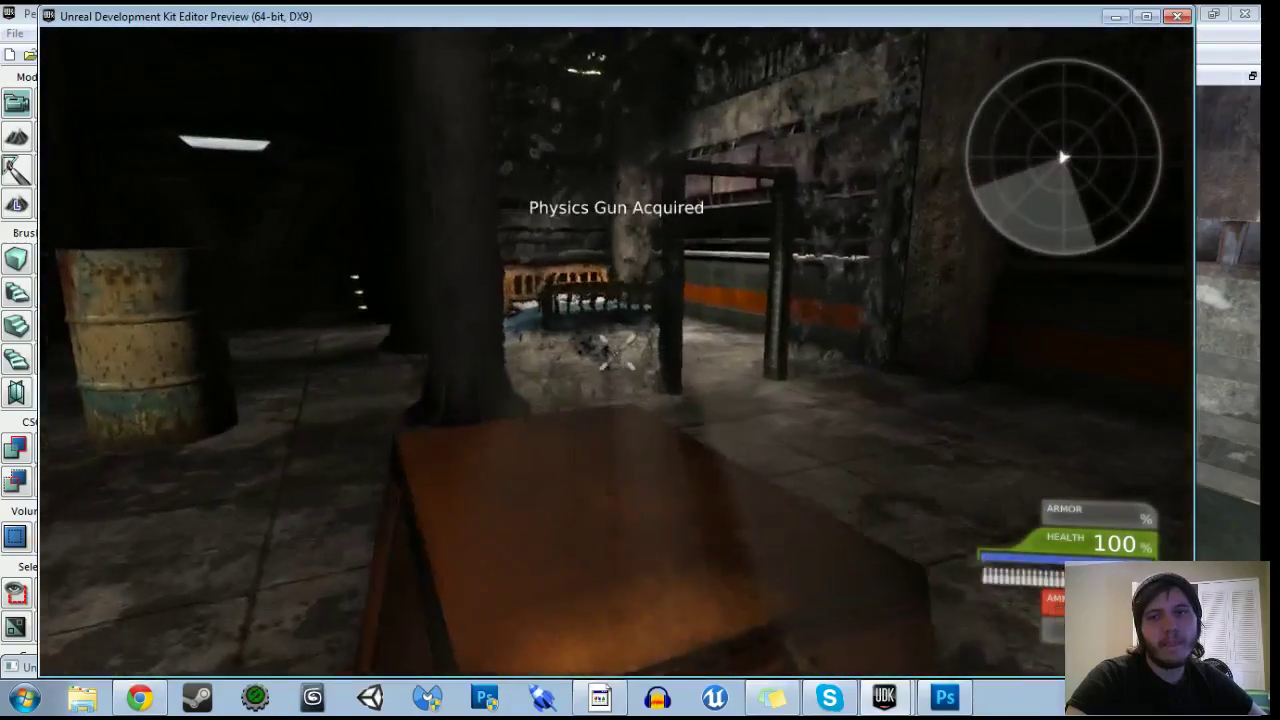
{"action": "key", "text": "w"}
{"action": "right_click", "coordinate": [617, 352]}
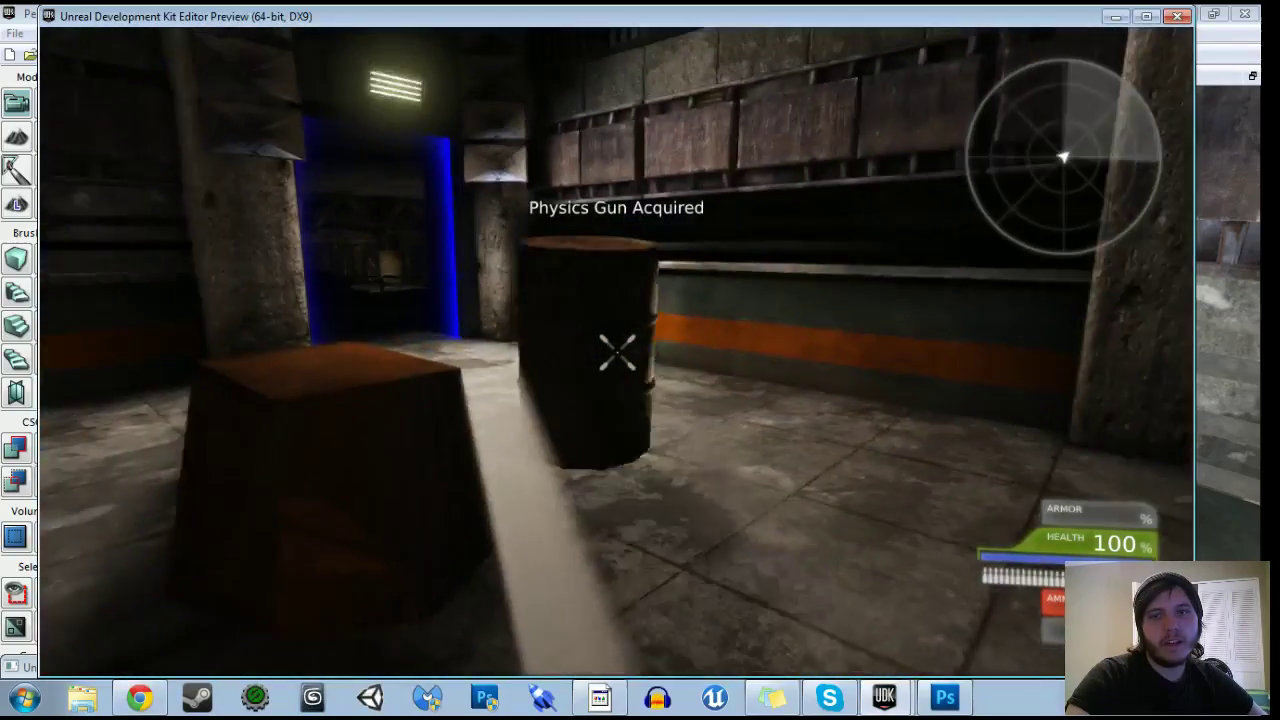
{"action": "key", "text": "w"}
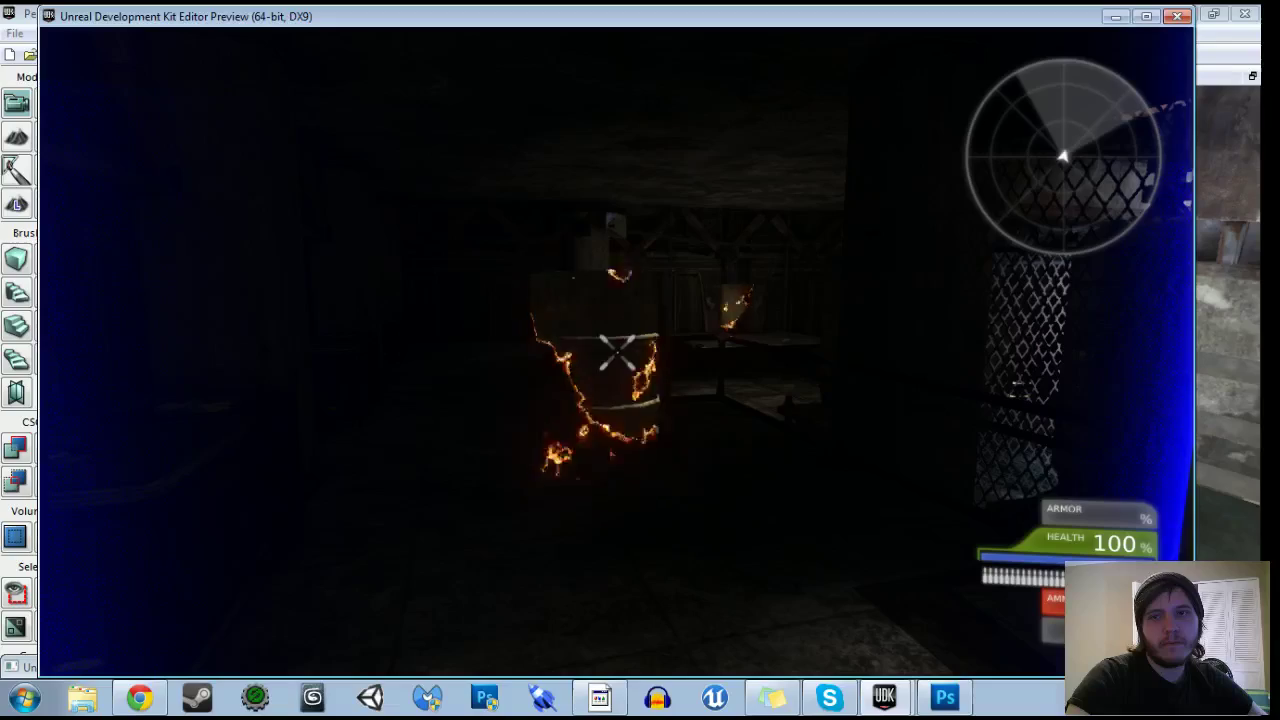
{"action": "key", "text": "Escape"}
Copy the MAT_Dissolve_Barrel_Room01_01 material instance in the same package and name the copy MAT_Dissolve_Barrel_Room01_02.
{"action": "right_click_drag", "start_coordinate": [664, 370], "coordinate": [800, 330]}
{"action": "key", "text": "w"}
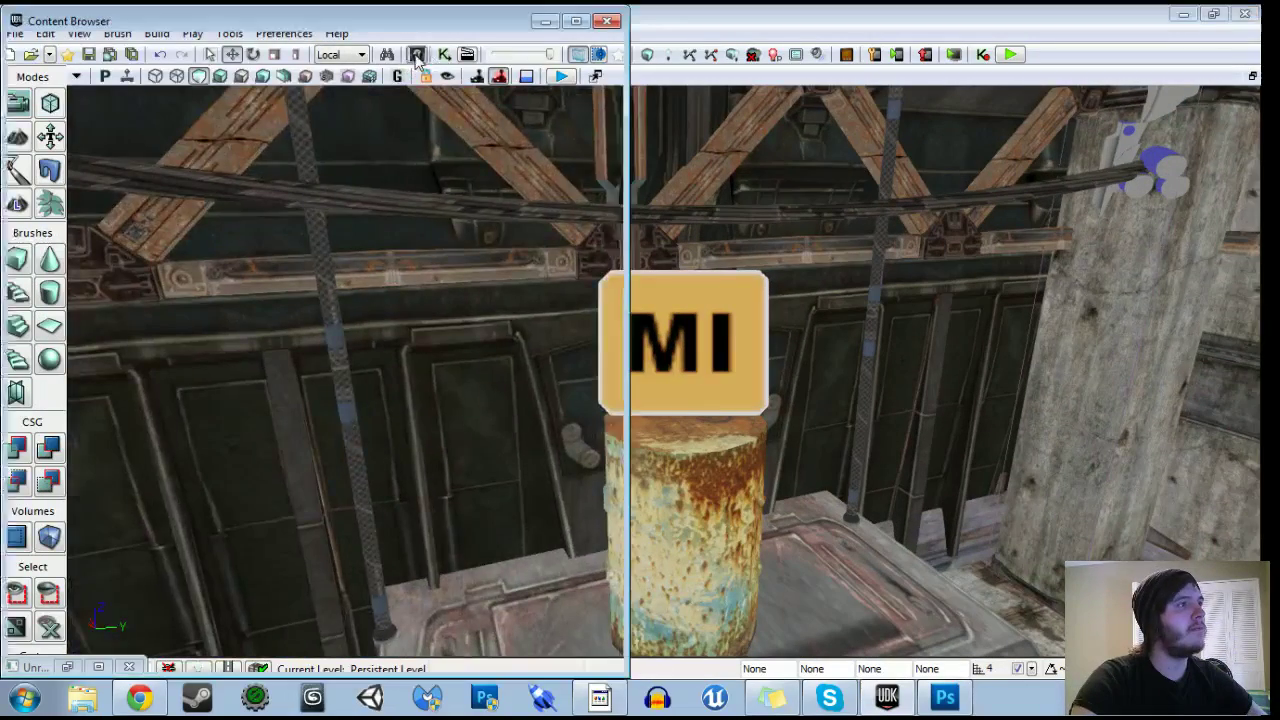
{"action": "left_click", "coordinate": [417, 55]}
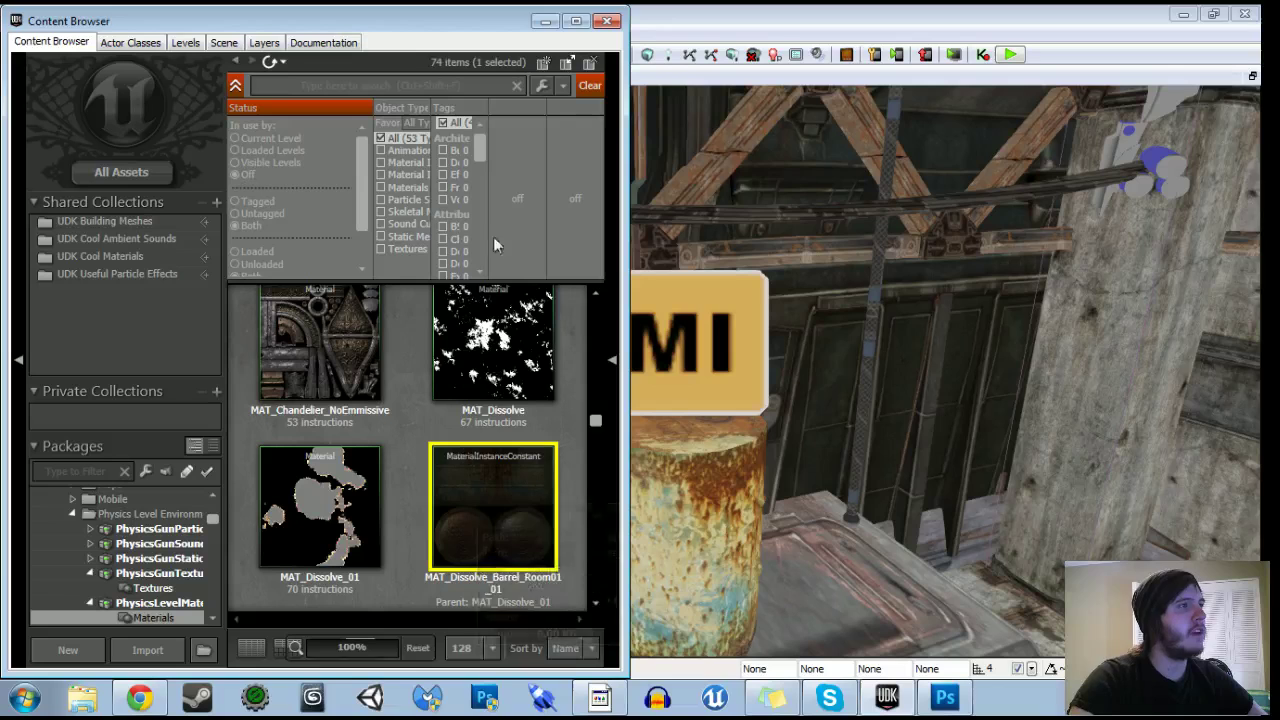
{"action": "key", "text": "ctrl+w"}
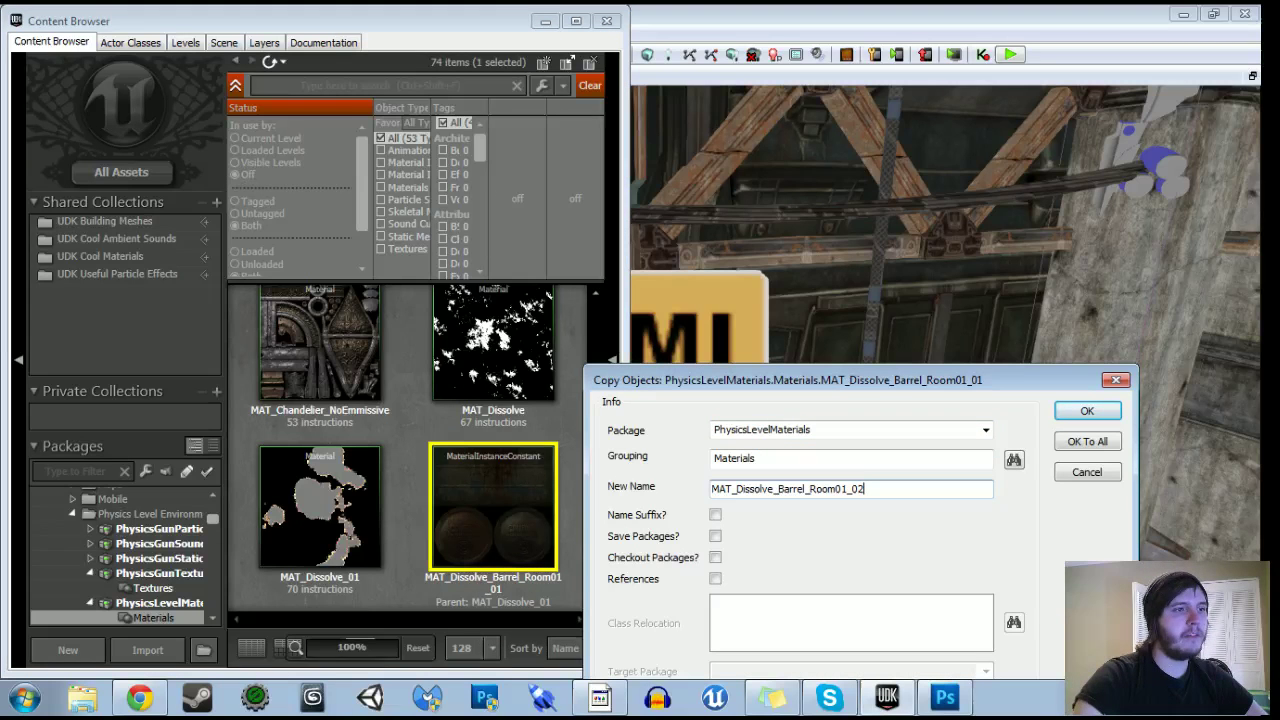
{"action": "left_click", "coordinate": [1098, 414]}
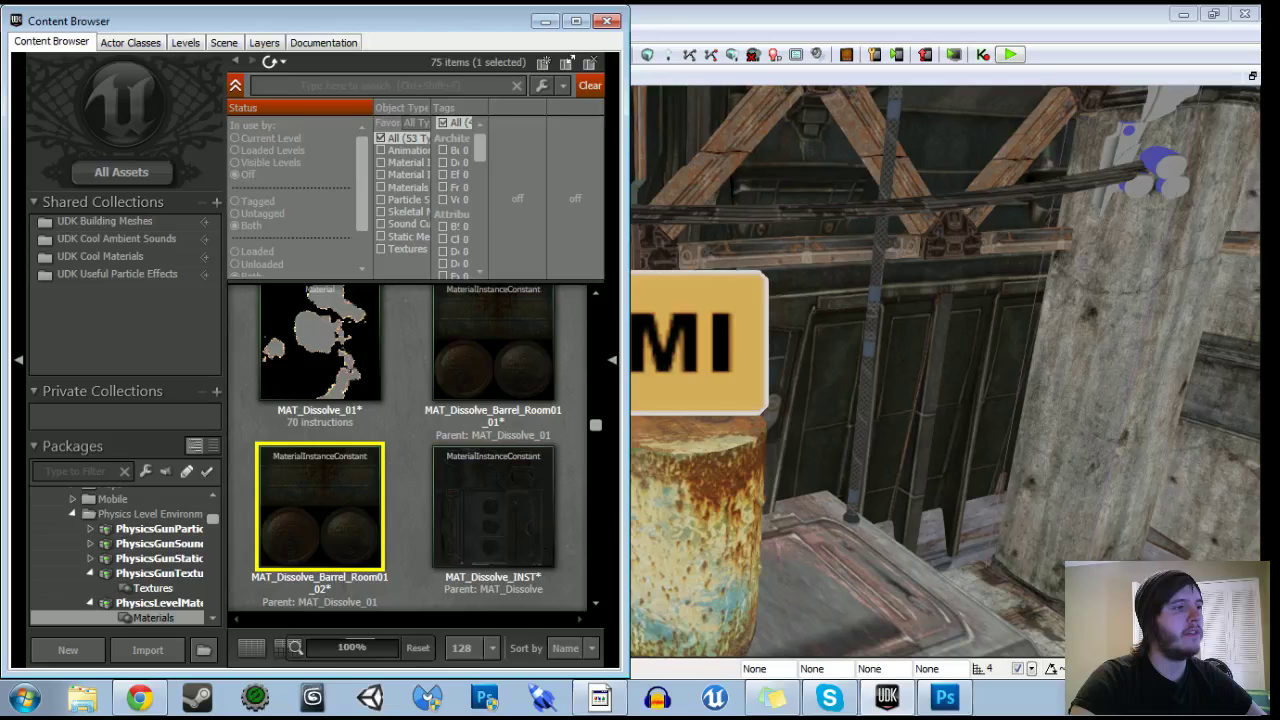
Assign MAT_Dissolve_Barrel_Room01_02 to the second barrel's material slot and to MaterialInstanceActor_1's Mat Inst.
{"action": "double_click", "coordinate": [693, 510]}
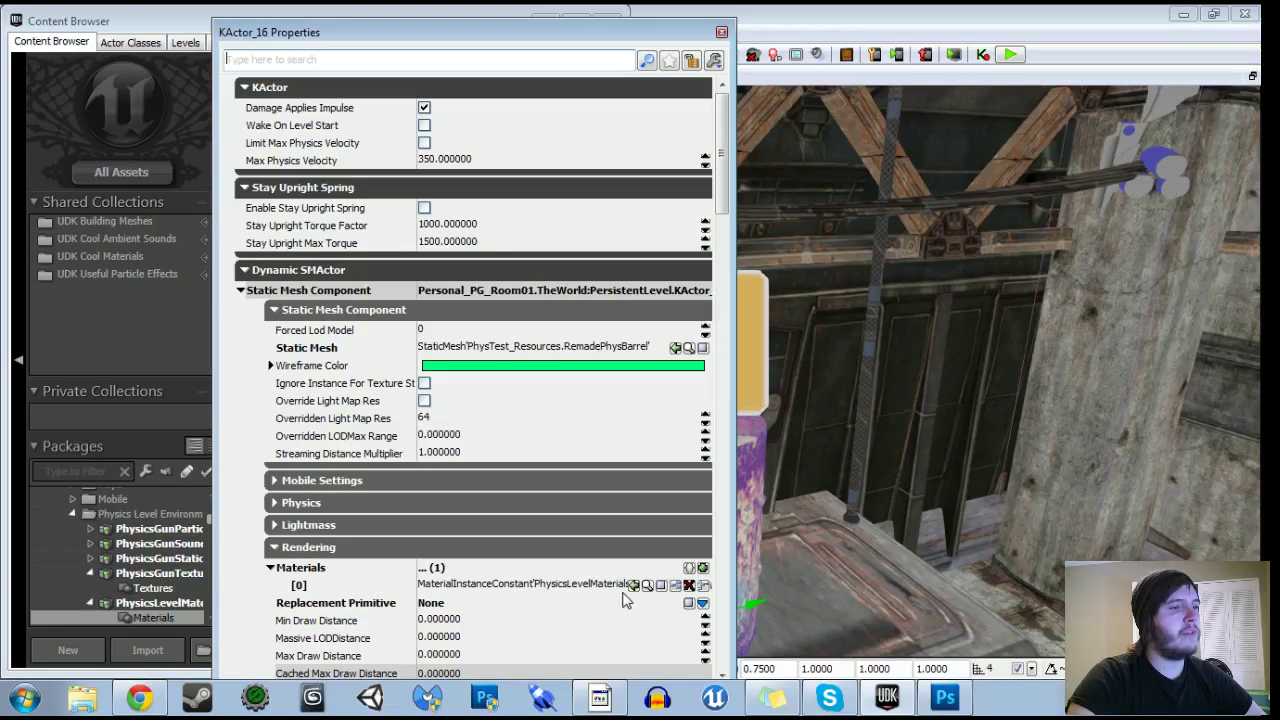
{"action": "left_click", "coordinate": [752, 343]}
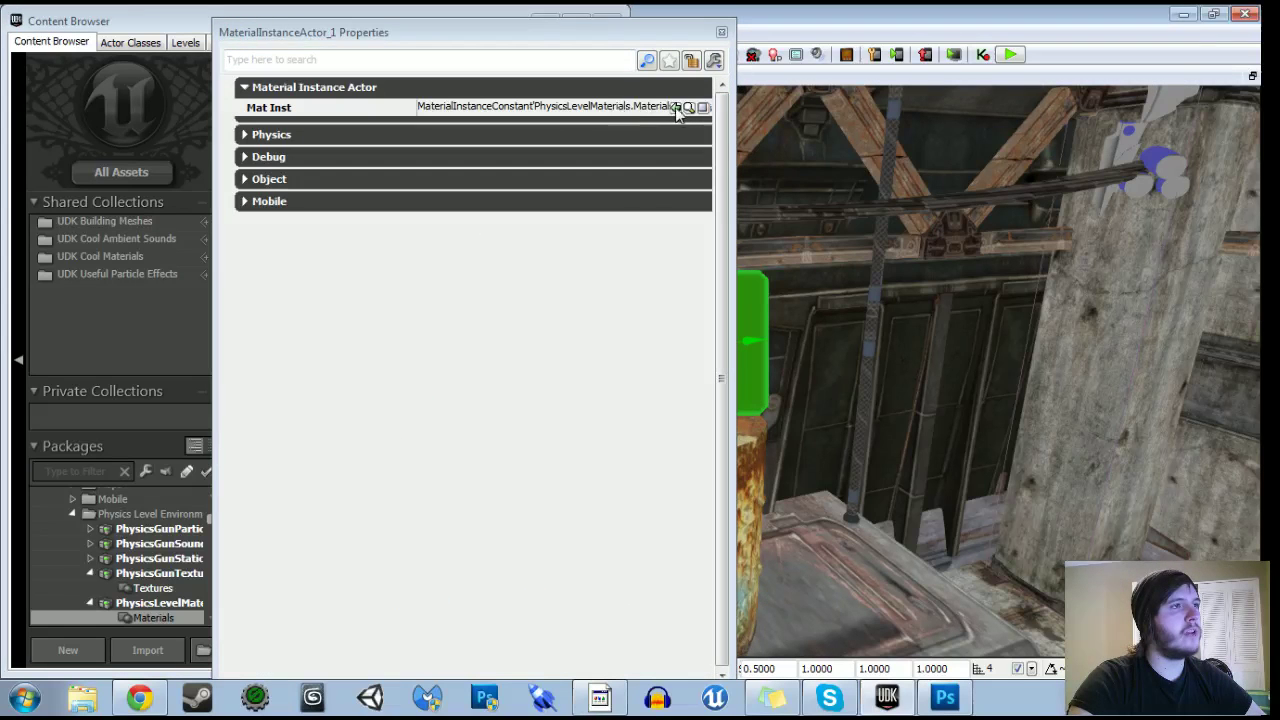
{"action": "left_click", "coordinate": [676, 106]}
{"action": "left_click", "coordinate": [721, 32]}
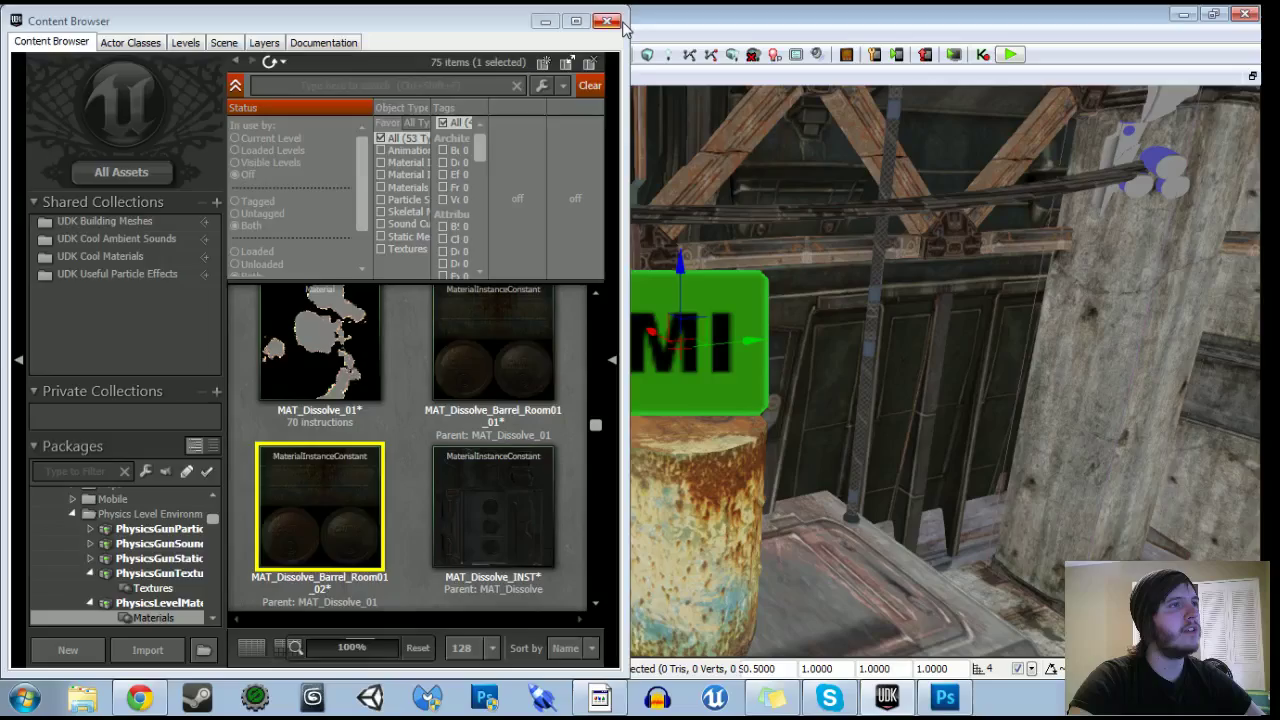
{"action": "left_click", "coordinate": [608, 20]}
Play the level from the gun room and push the first barrel through the blue field to check that barrel's dissolve separately.
{"action": "right_click_drag", "start_coordinate": [760, 300], "coordinate": [600, 500]}
{"action": "right_click", "coordinate": [588, 530]}
{"action": "left_click", "coordinate": [650, 510]}
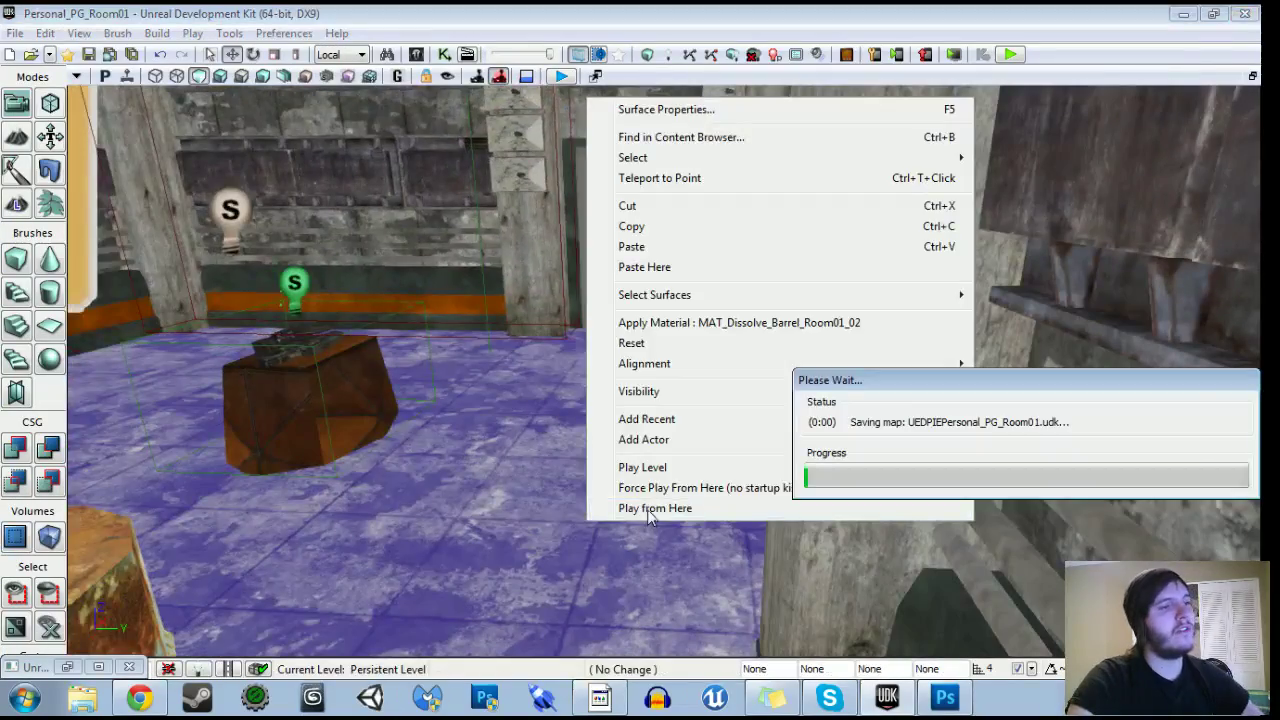
{"action": "key", "text": "w"}
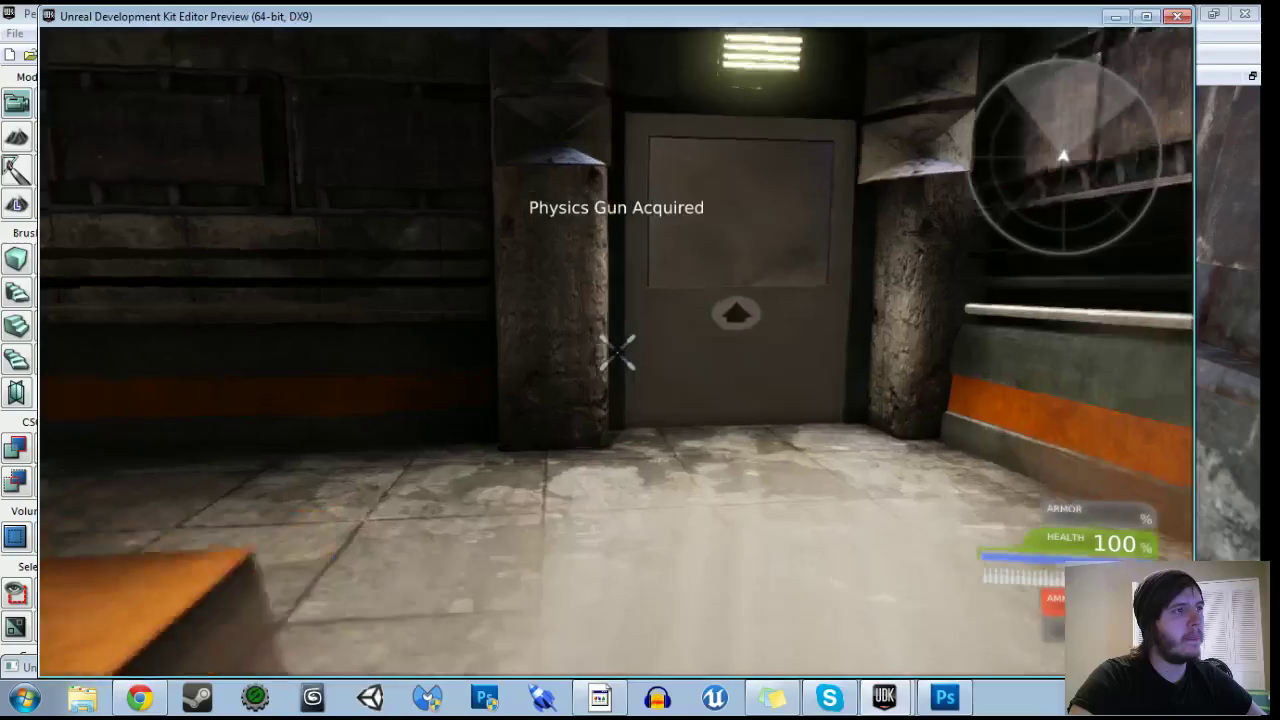
{"action": "key", "text": "w"}
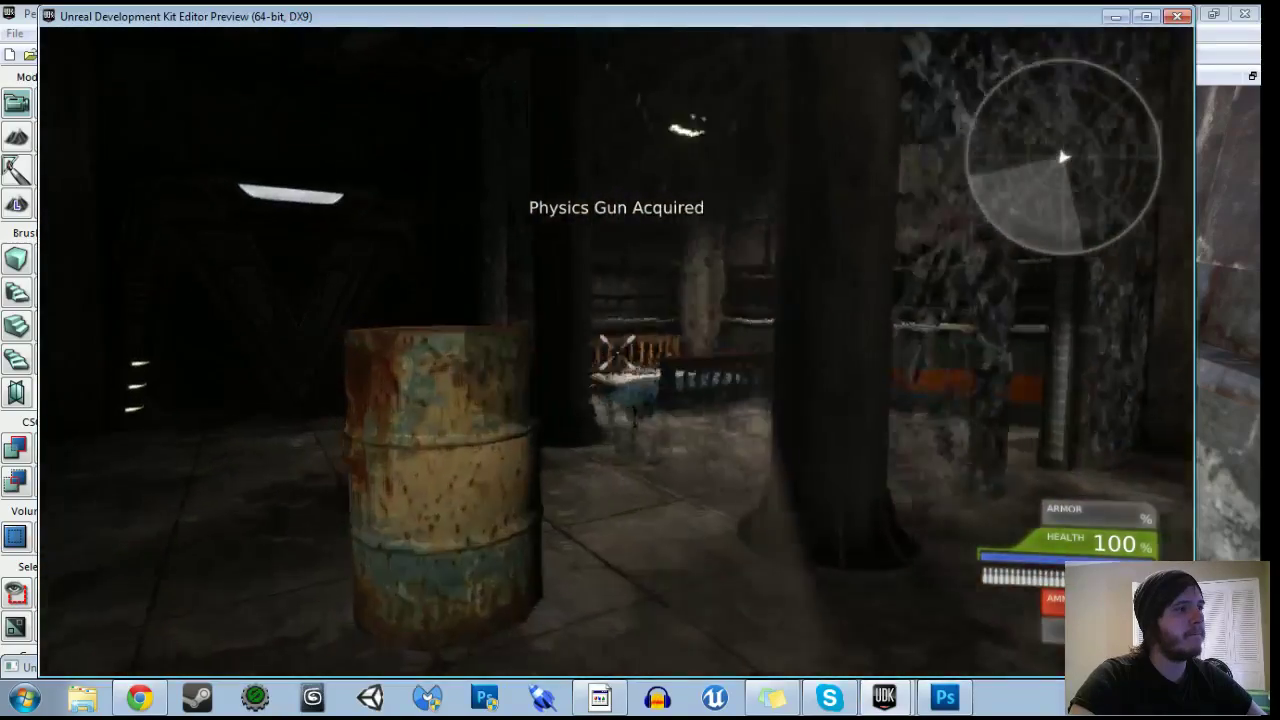
{"action": "key", "text": "w"}
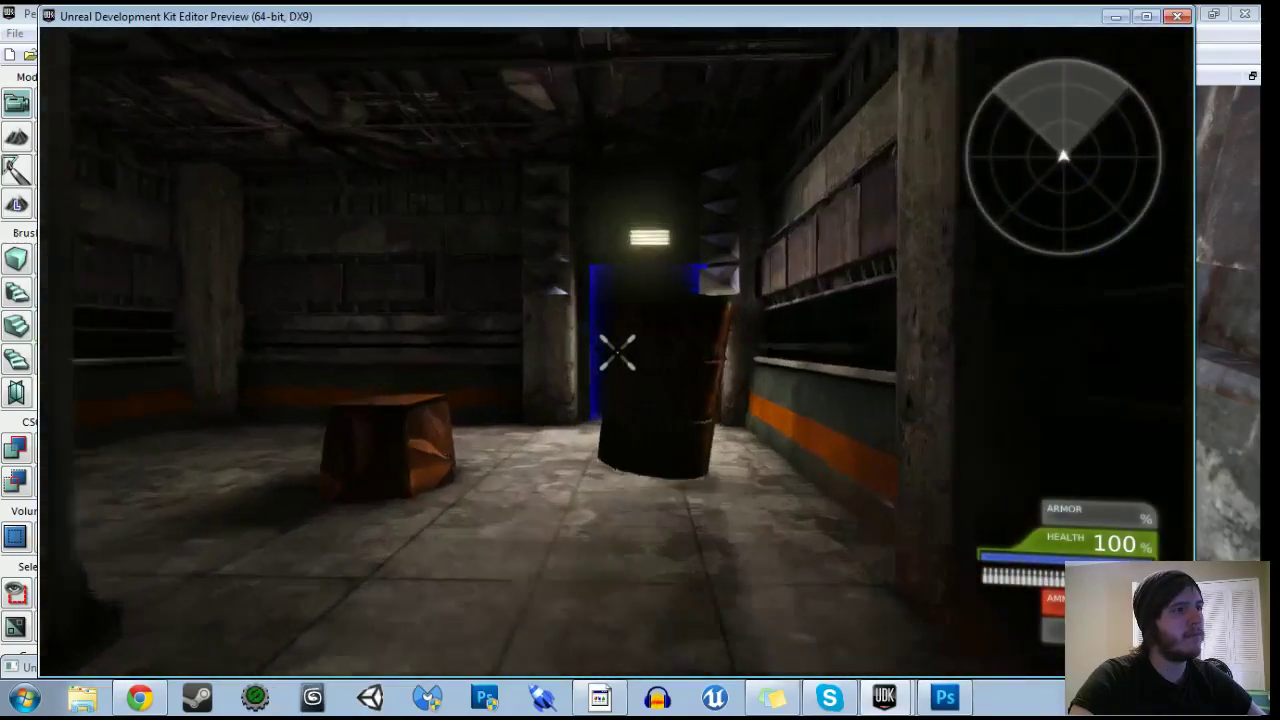
{"action": "key", "text": "w"}
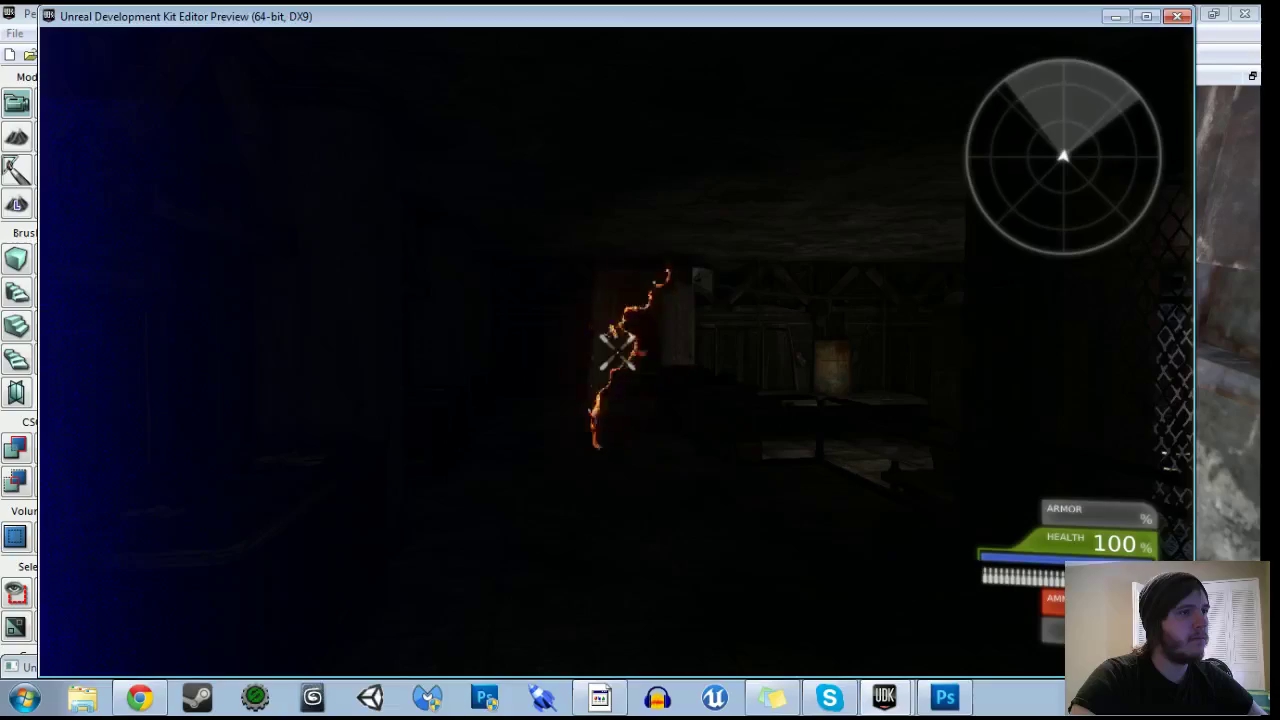
{"action": "key", "text": "w"}
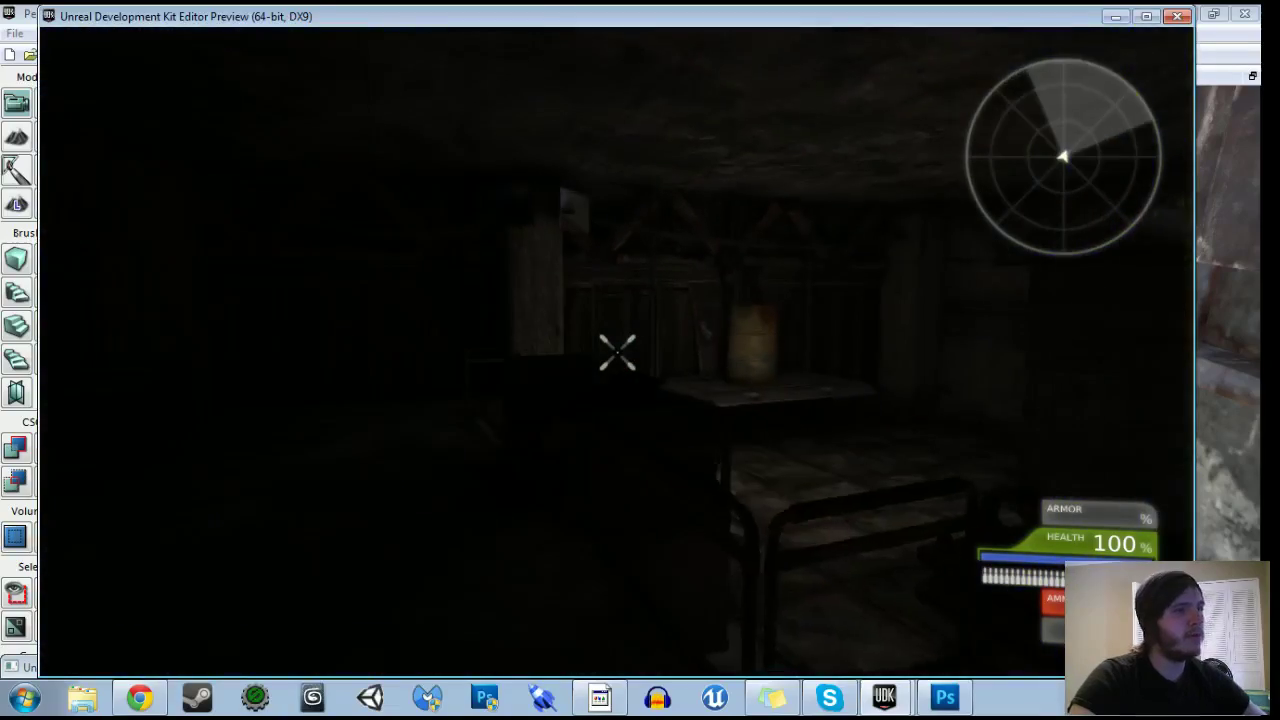
{"action": "key", "text": "Escape"}
Collect the physics gun in the play session and carry the second barrel through the blue field to test its dissolve.
{"action": "mouse_move", "coordinate": [640, 370]}
{"action": "right_mouse_down"}
{"action": "mouse_move", "coordinate": [640, 300]}
{"action": "mouse_move", "coordinate": [640, 360]}
{"action": "right_mouse_up"}
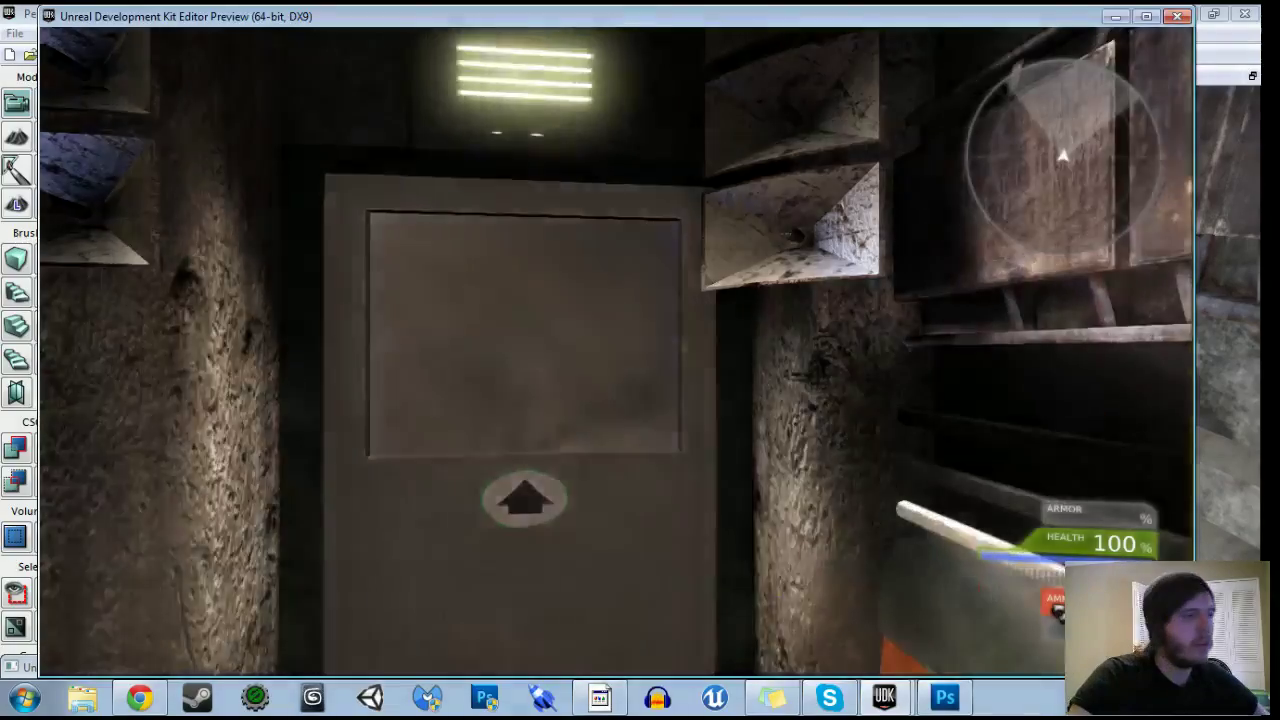
{"action": "key", "text": "w"}
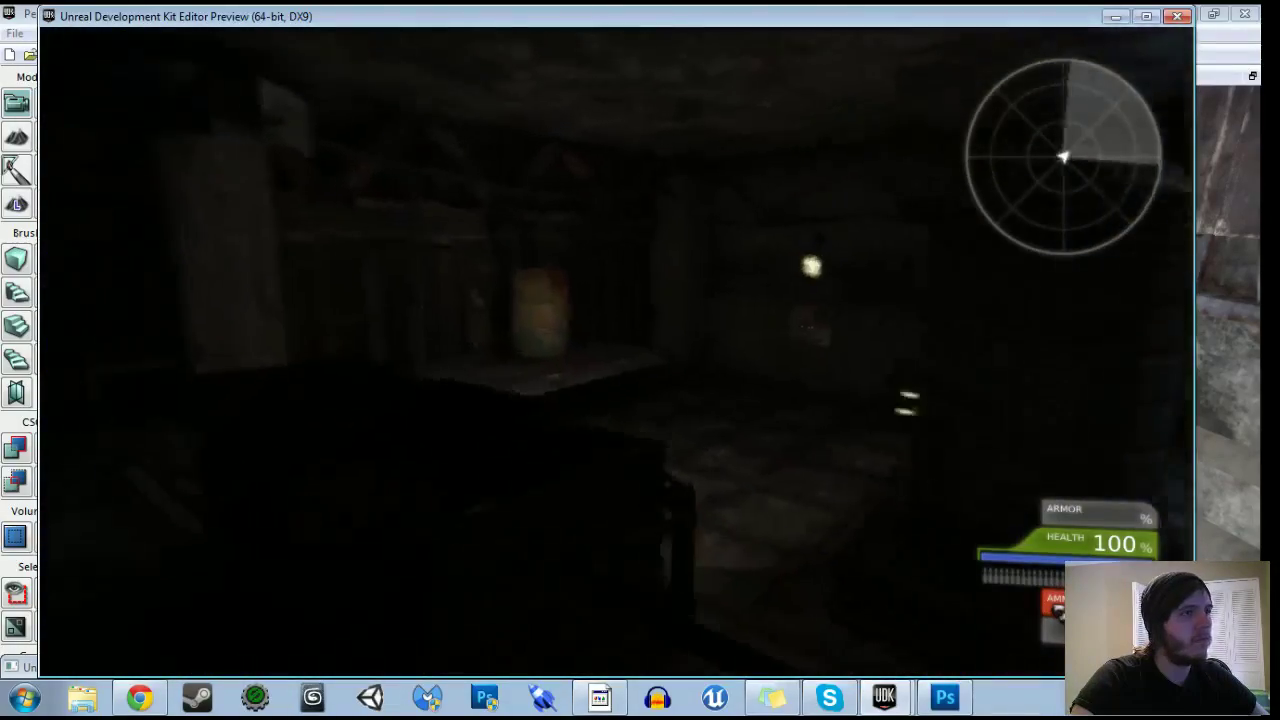
{"action": "key", "text": "w"}
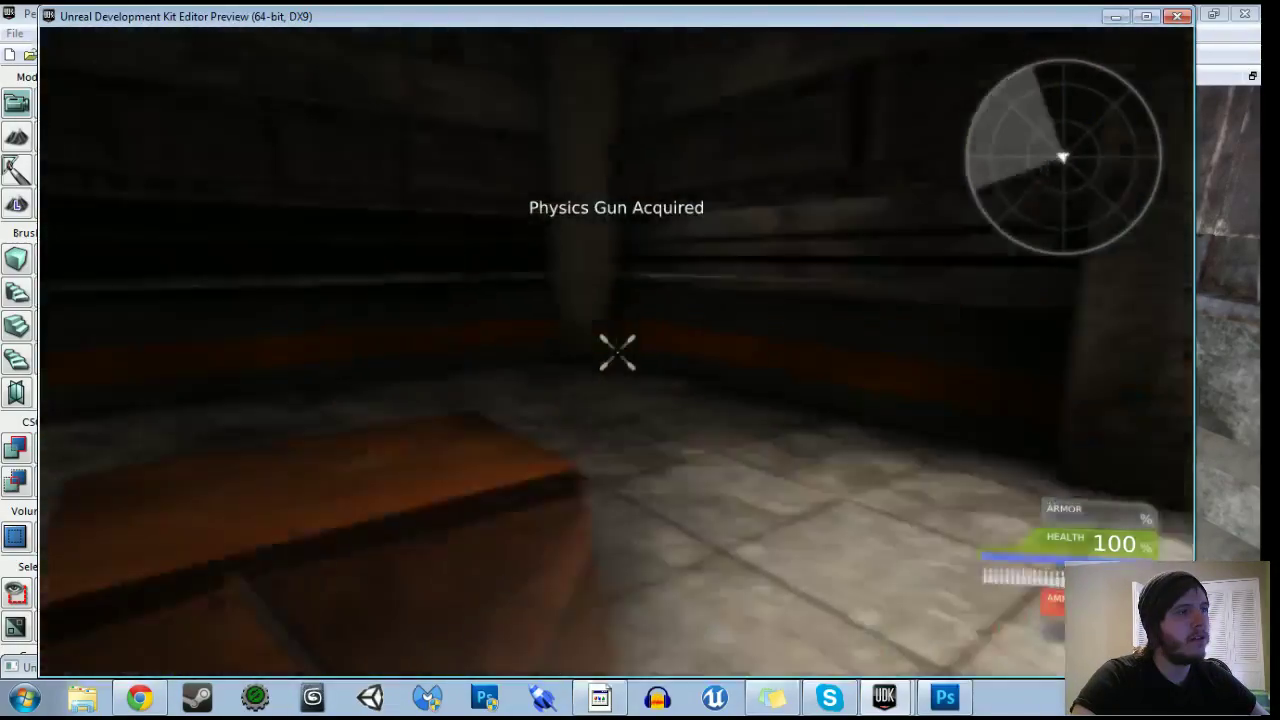
{"action": "key", "text": "w"}
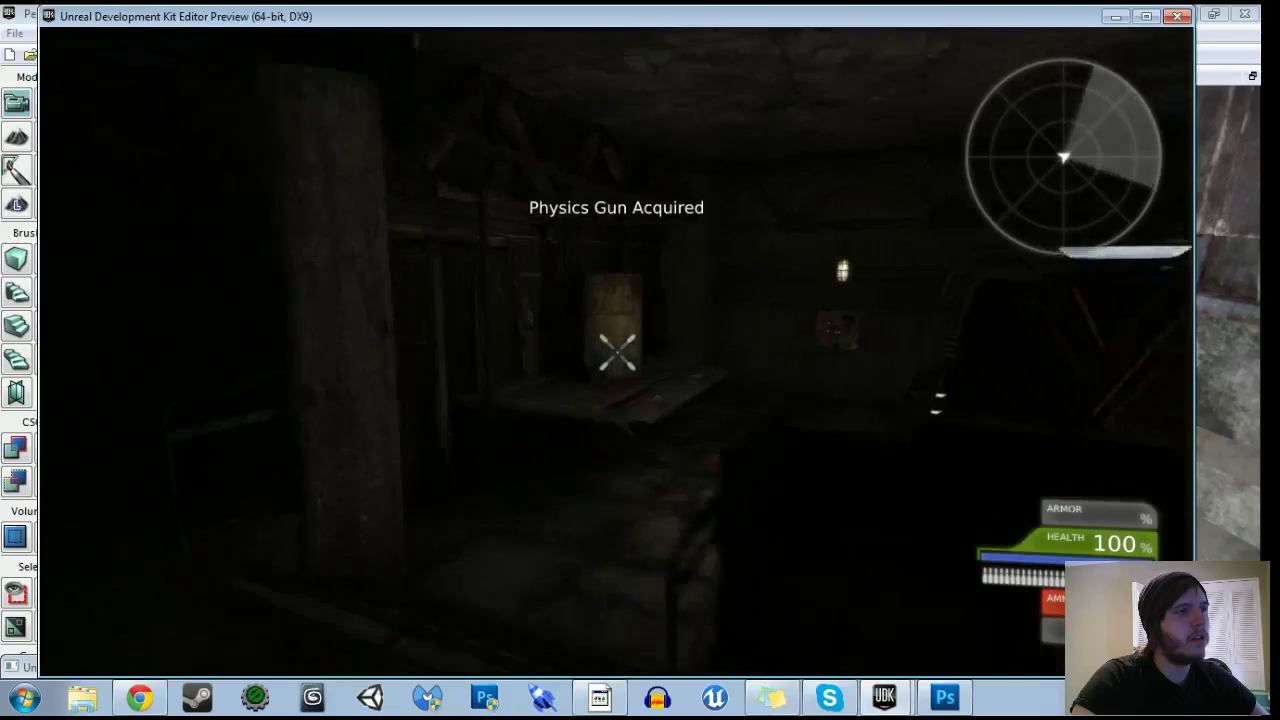
{"action": "key", "text": "w"}
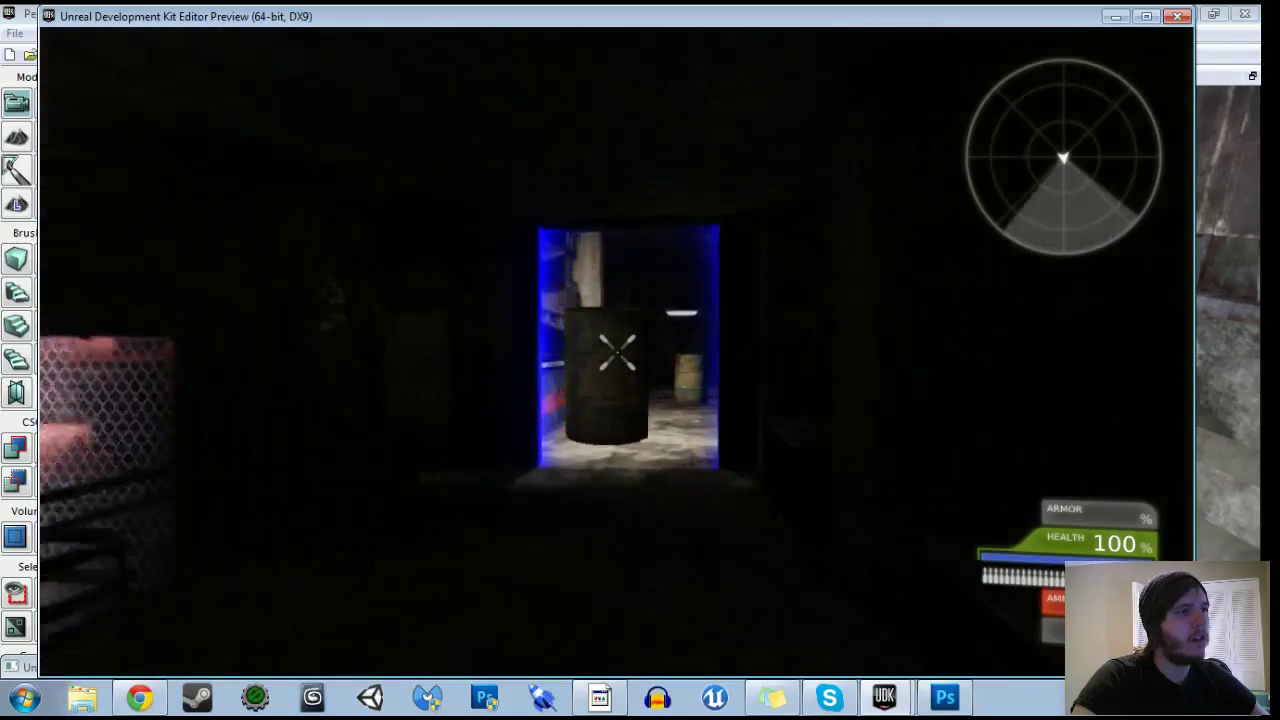
{"action": "key", "text": "w"}
{"action": "key", "text": "w"}
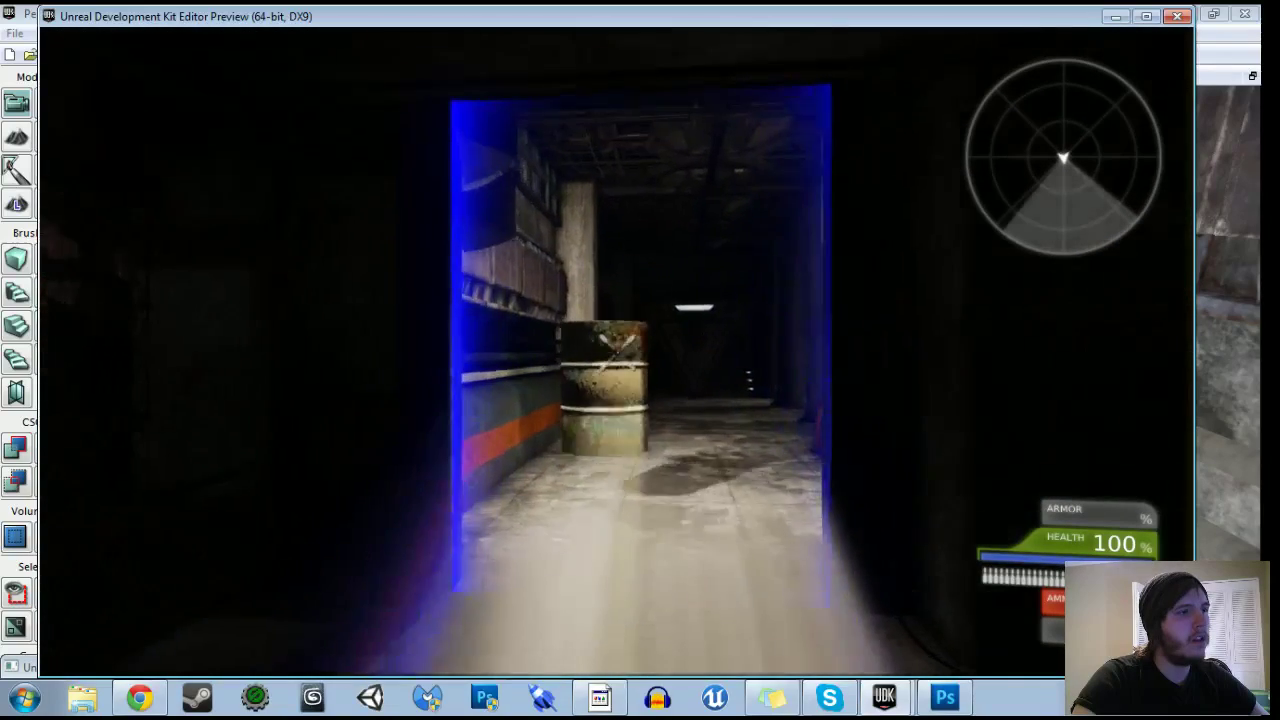
{"action": "key", "text": "Escape"}
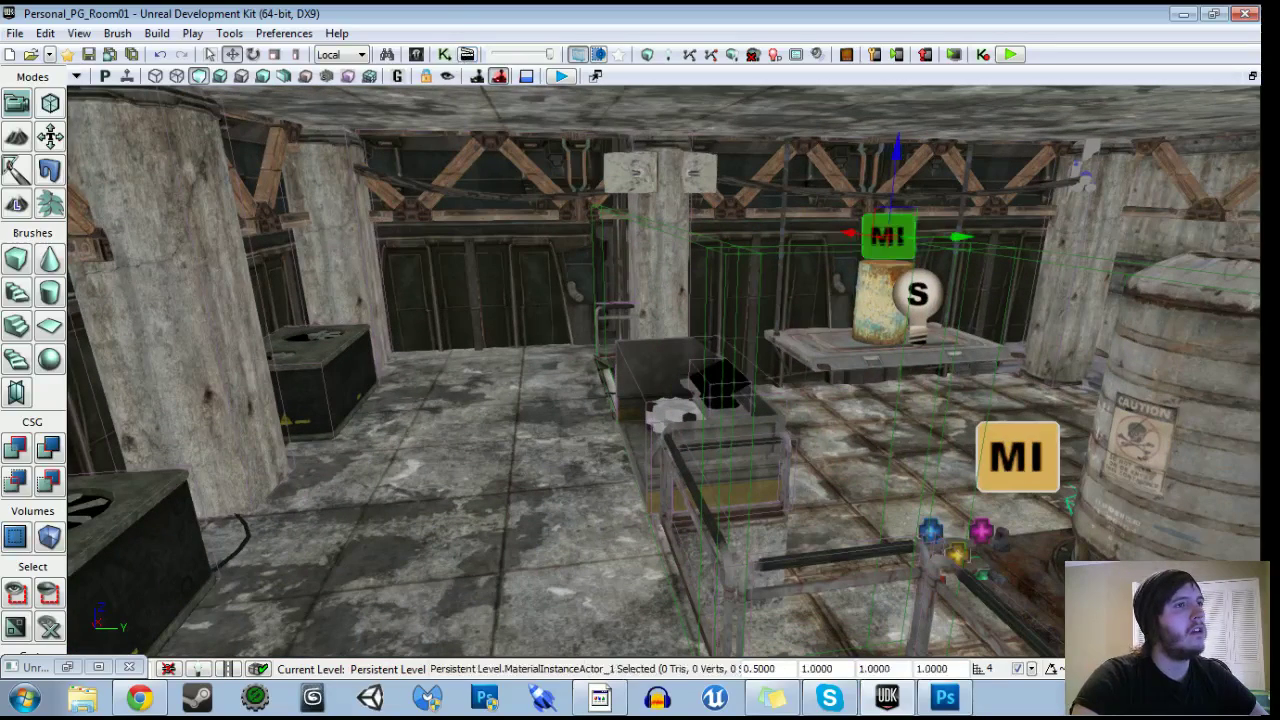
In Kismet, disconnect the second barrel's Compare Objects A == B output from its Matinee's Play input.
{"action": "left_click", "coordinate": [467, 54]}
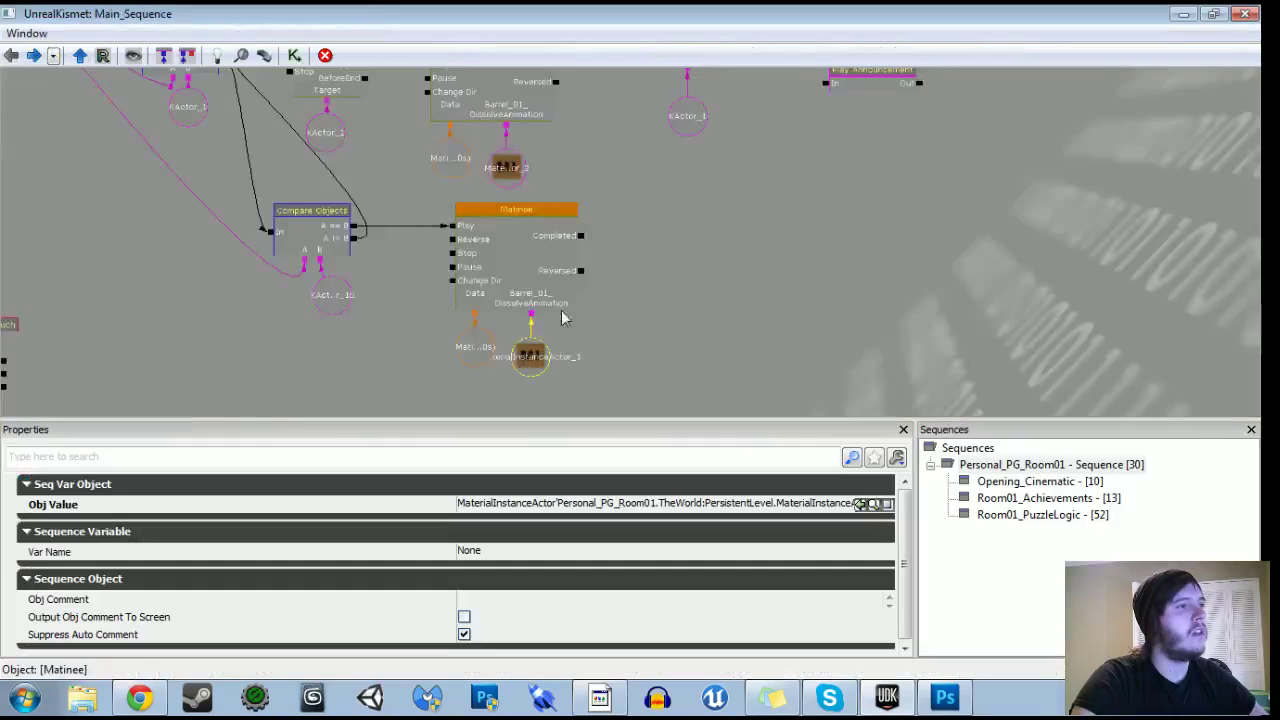
{"action": "scroll", "coordinate": [589, 346], "scroll_direction": "up", "scroll_amount": 2}
{"action": "right_click", "coordinate": [508, 352]}
{"action": "left_click", "coordinate": [565, 367]}
{"action": "left_click_drag", "start_coordinate": [568, 347], "coordinate": [597, 381]}
{"action": "left_click_drag", "start_coordinate": [541, 320], "coordinate": [761, 279]}
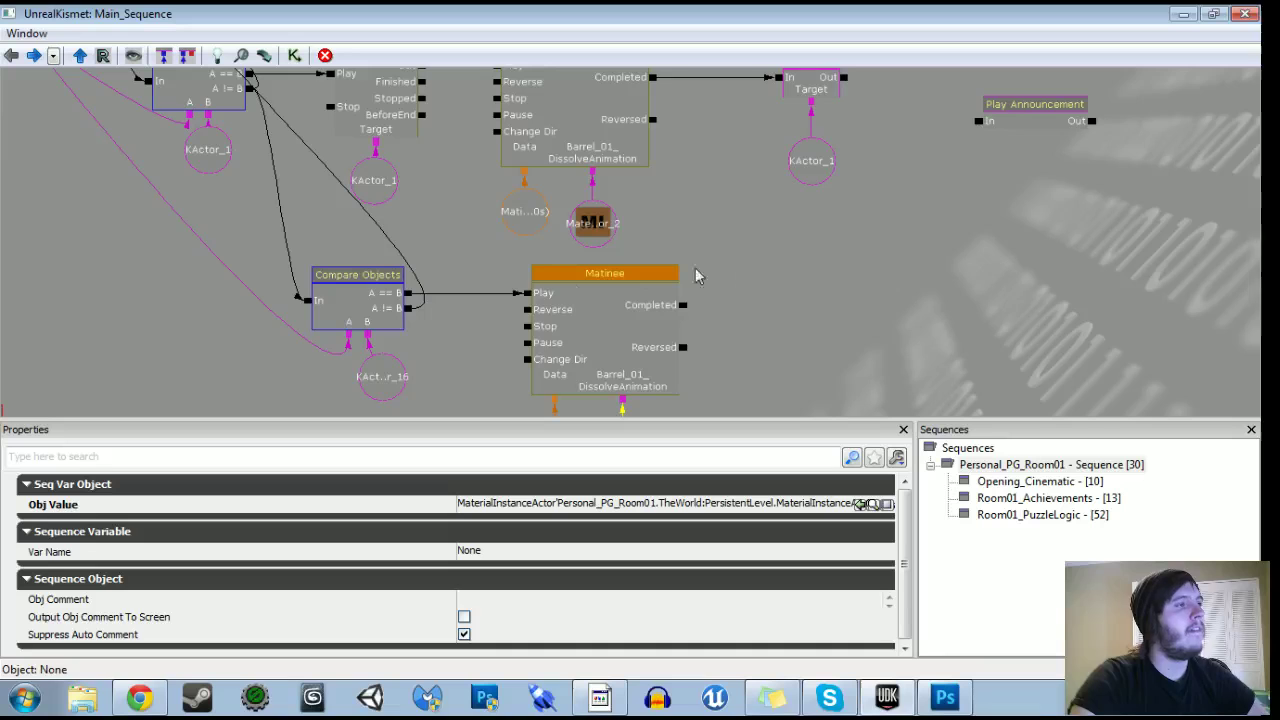
{"action": "left_click", "coordinate": [524, 306]}
Add a Play Announcement action with the text KACTOR and trigger it from the second barrel's Compare Objects A == B output.
{"action": "scroll", "coordinate": [520, 300], "scroll_direction": "down", "scroll_amount": 2}
{"action": "right_click", "coordinate": [738, 287]}
{"action": "mouse_move", "coordinate": [792, 308]}
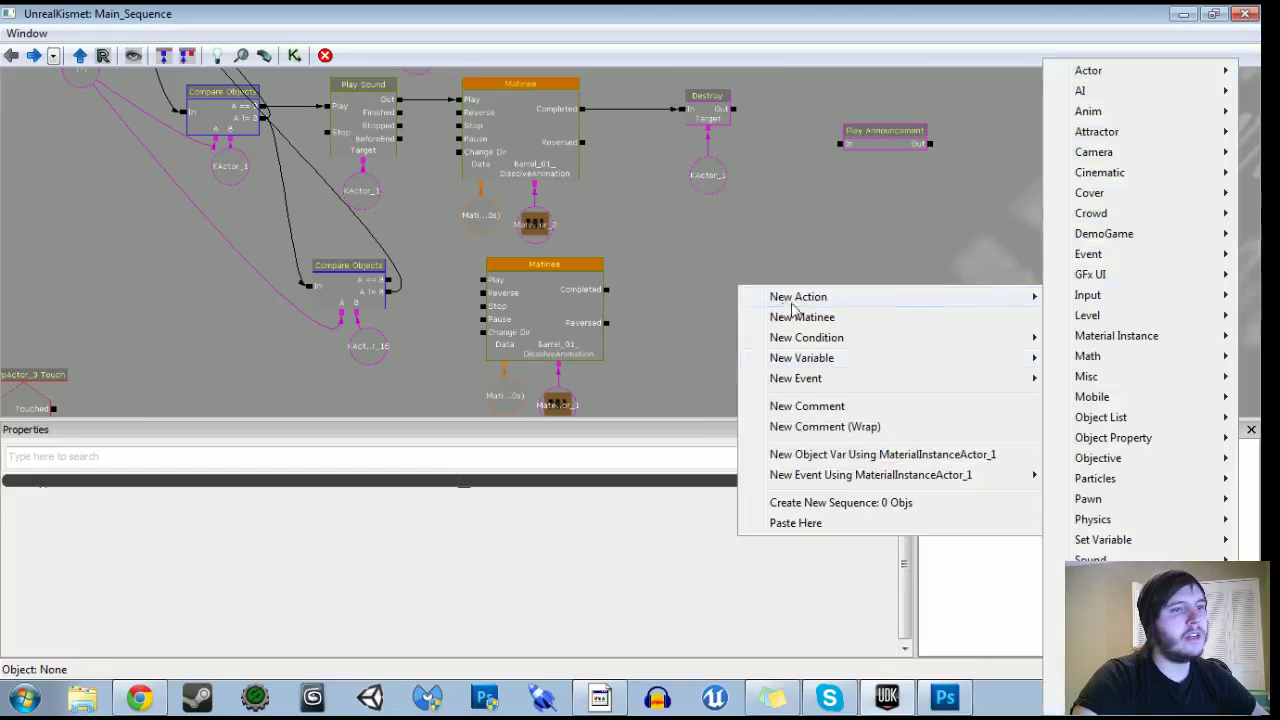
{"action": "left_click", "coordinate": [970, 660]}
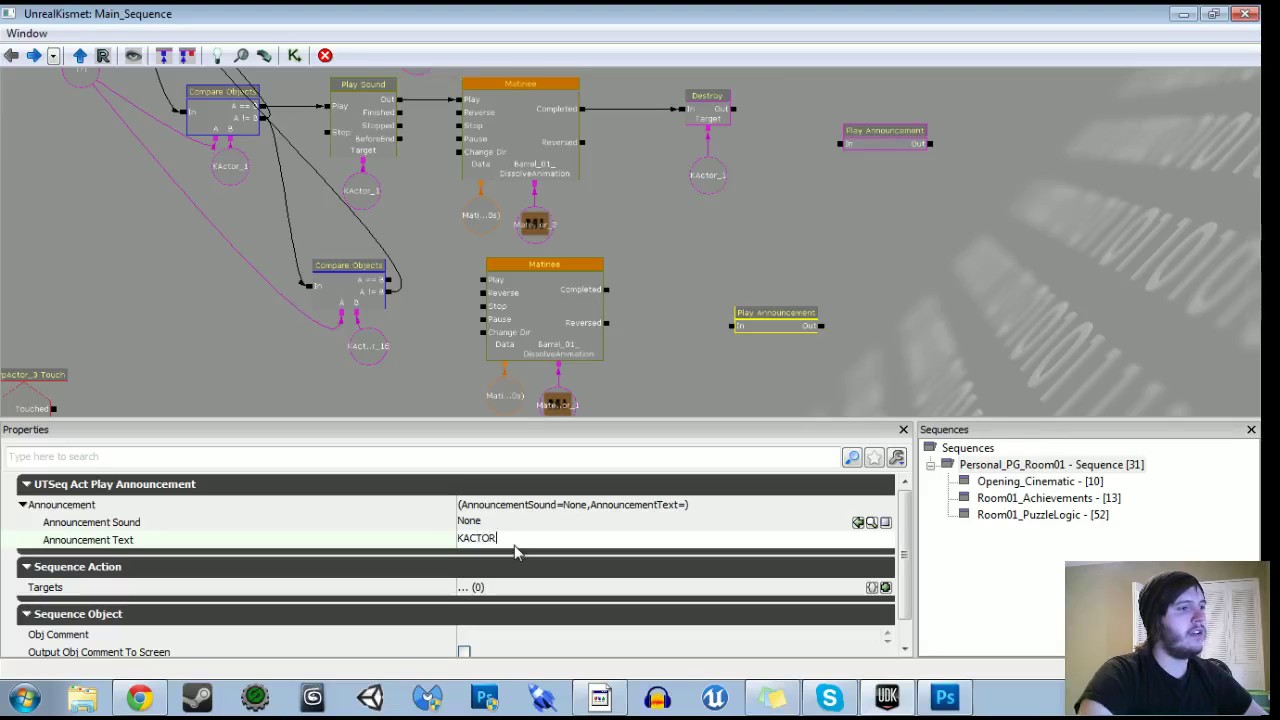
{"action": "left_click_drag", "start_coordinate": [388, 291], "coordinate": [641, 289]}
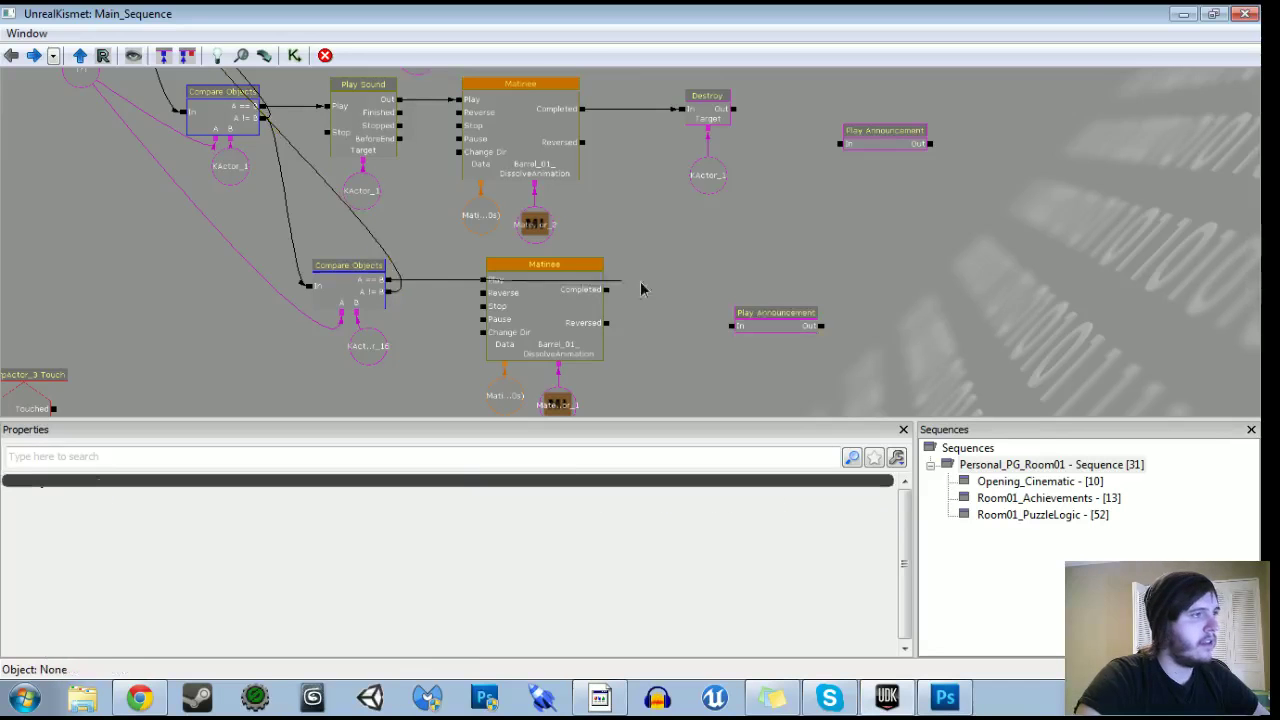
{"action": "left_click", "coordinate": [1183, 14]}
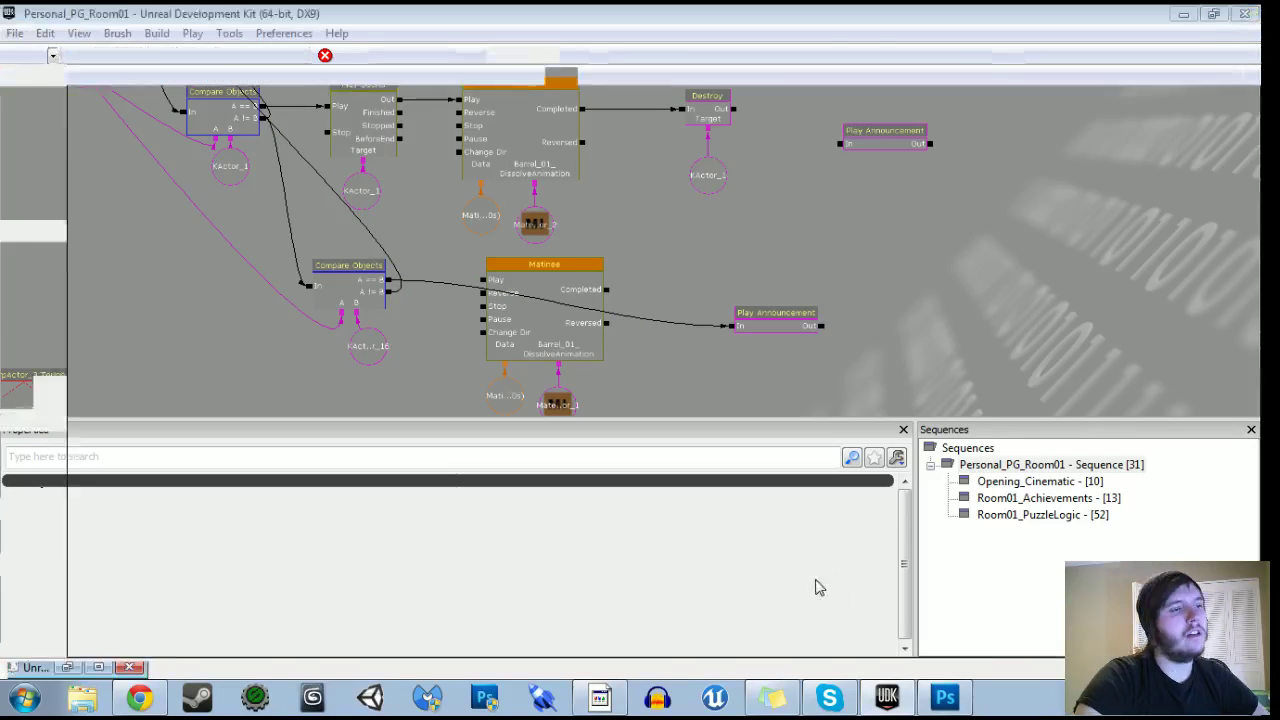
Play the level from the gun room and carry the second barrel through the blue field to check the KACTOR announcement.
{"action": "right_click_drag", "start_coordinate": [814, 586], "coordinate": [790, 590]}
{"action": "right_click", "coordinate": [652, 542]}
{"action": "left_click", "coordinate": [689, 529]}
{"action": "key", "text": "w"}
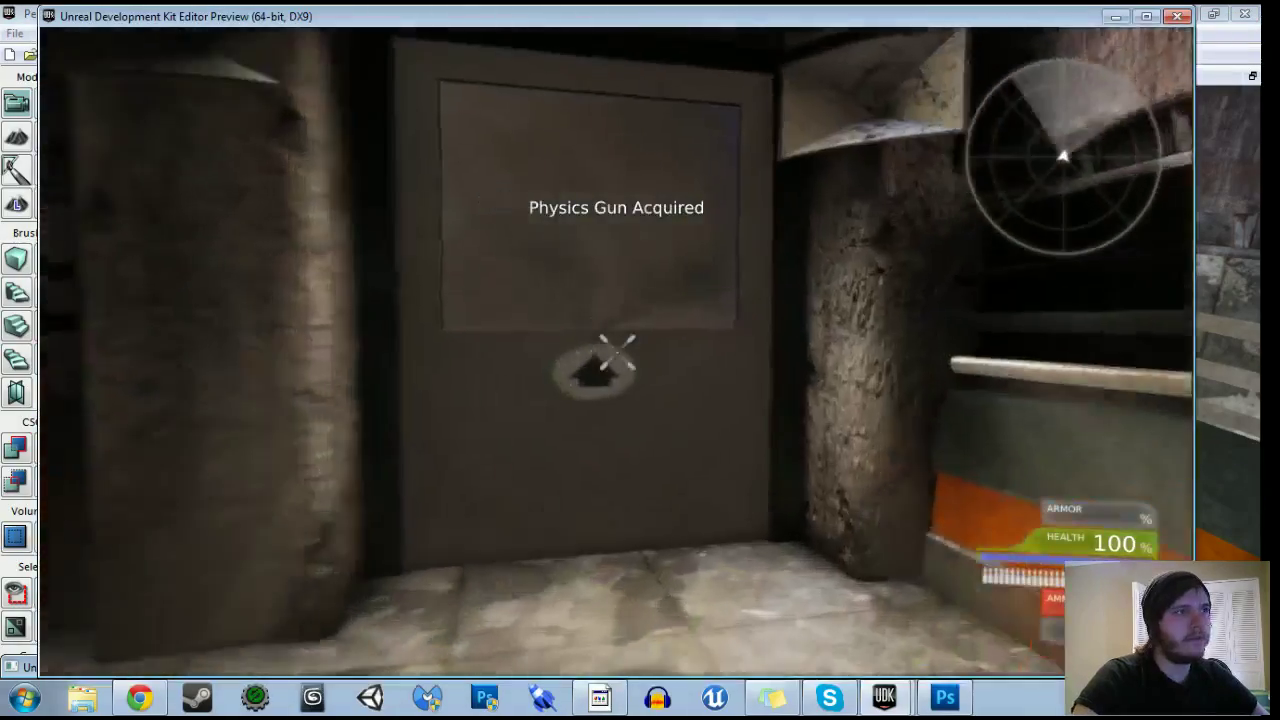
{"action": "key", "text": "w"}
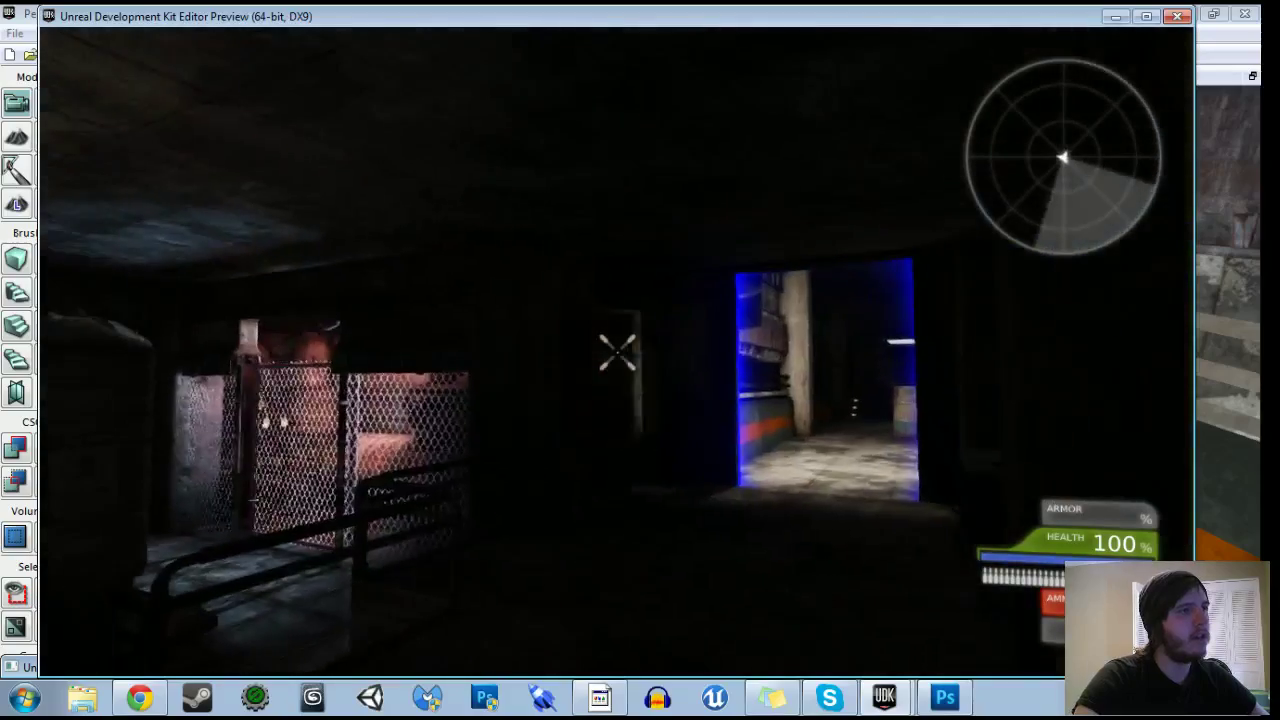
{"action": "key", "text": "w"}
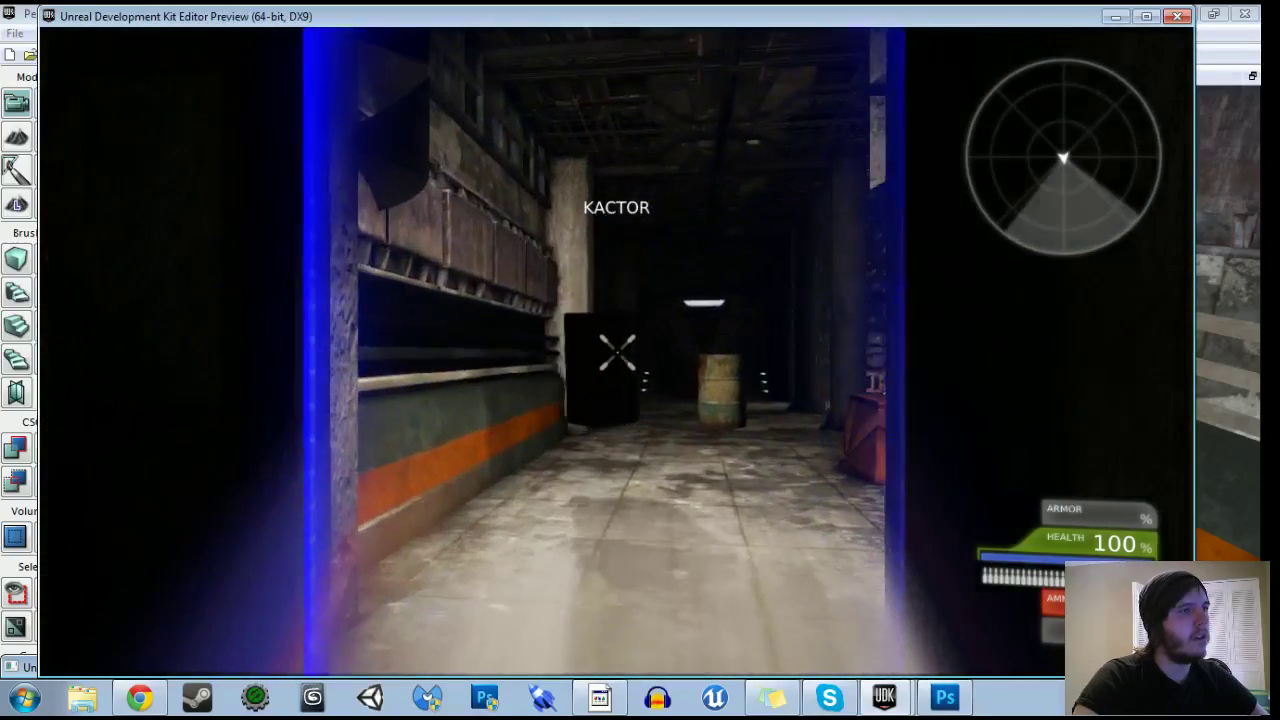
{"action": "key", "text": "Escape"}
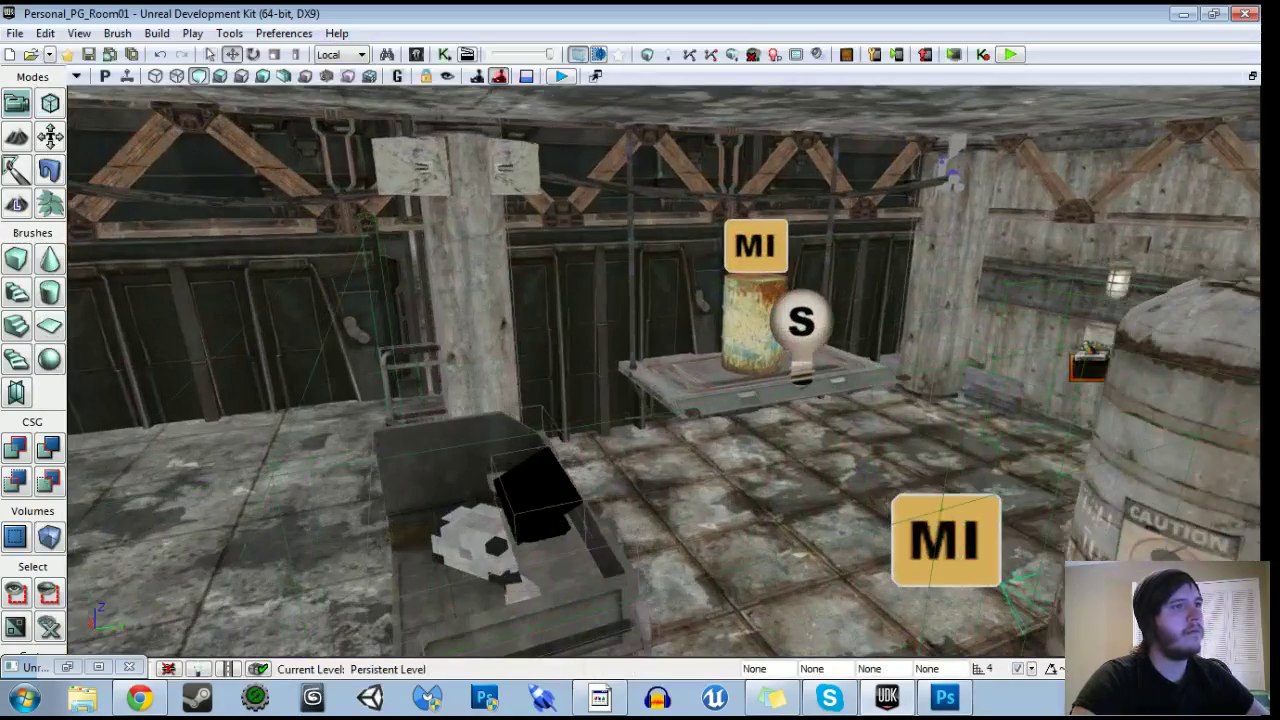
Check the Mat Inst of the second barrel's material instance actor and the material assigned to that barrel.
{"action": "double_click", "coordinate": [756, 244]}
{"action": "left_click", "coordinate": [620, 110]}
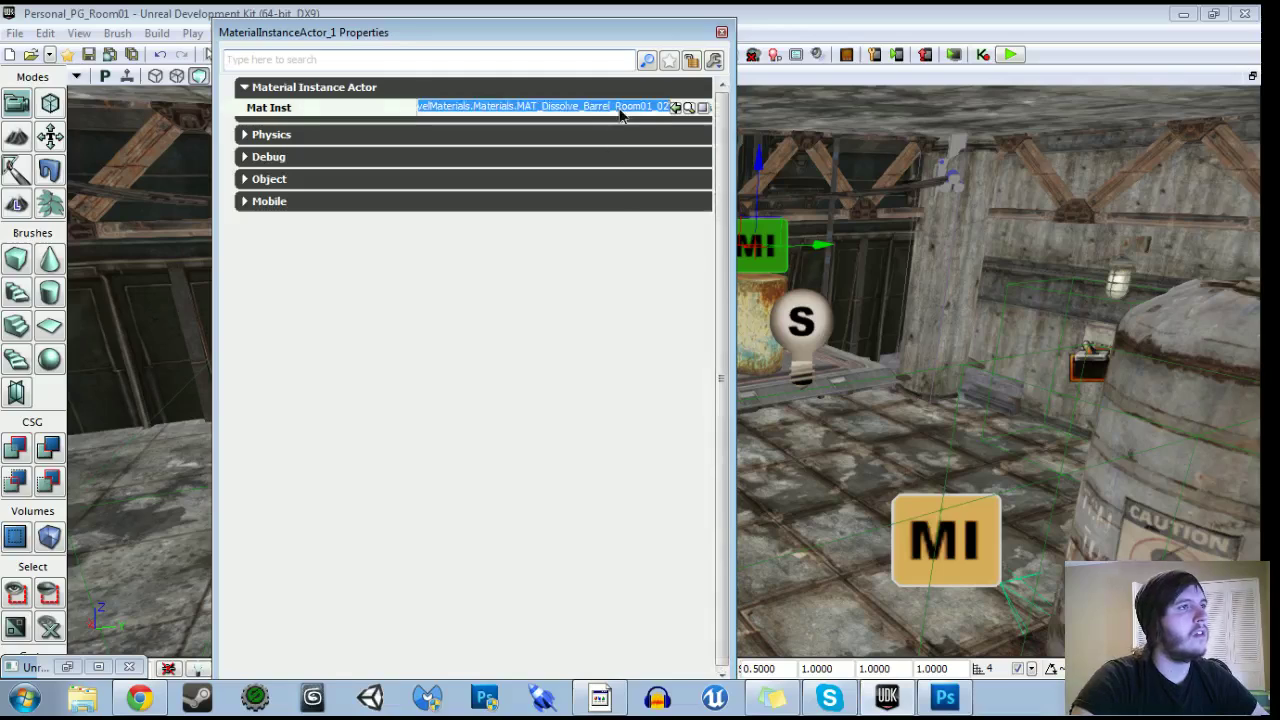
{"action": "left_click", "coordinate": [722, 33]}
{"action": "double_click", "coordinate": [755, 320]}
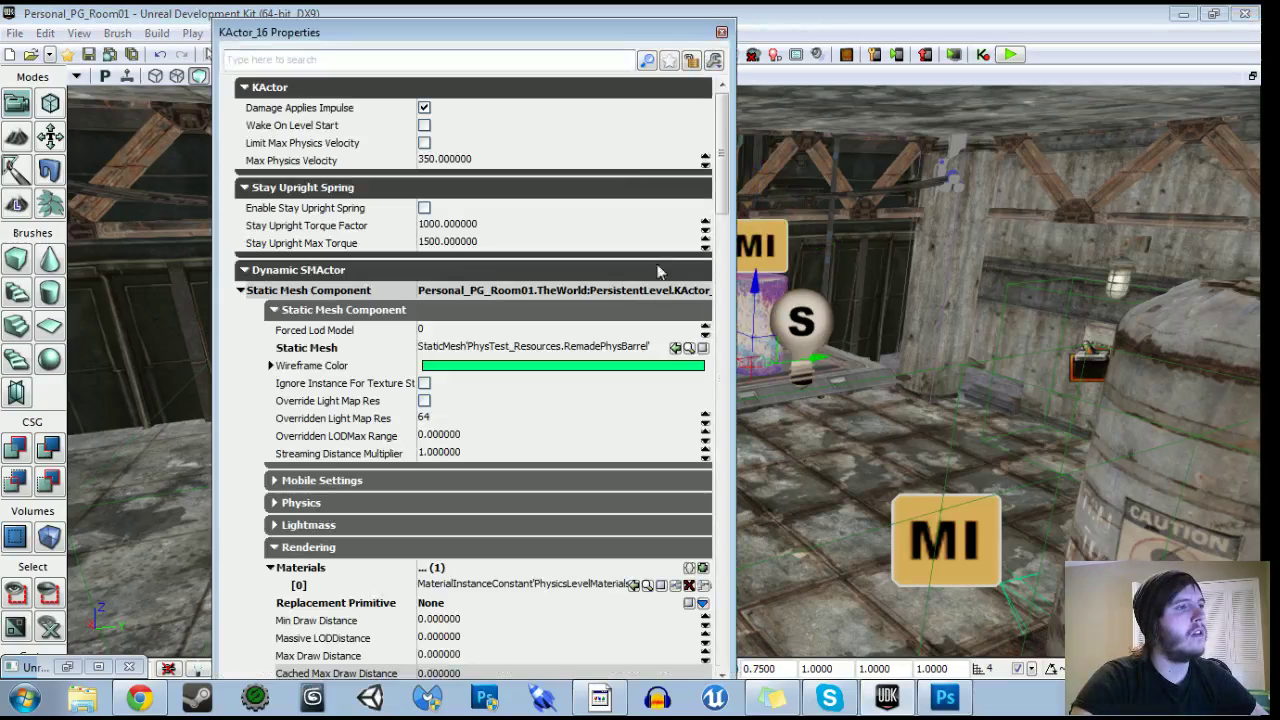
{"action": "left_click", "coordinate": [605, 585]}
{"action": "left_click", "coordinate": [722, 33]}
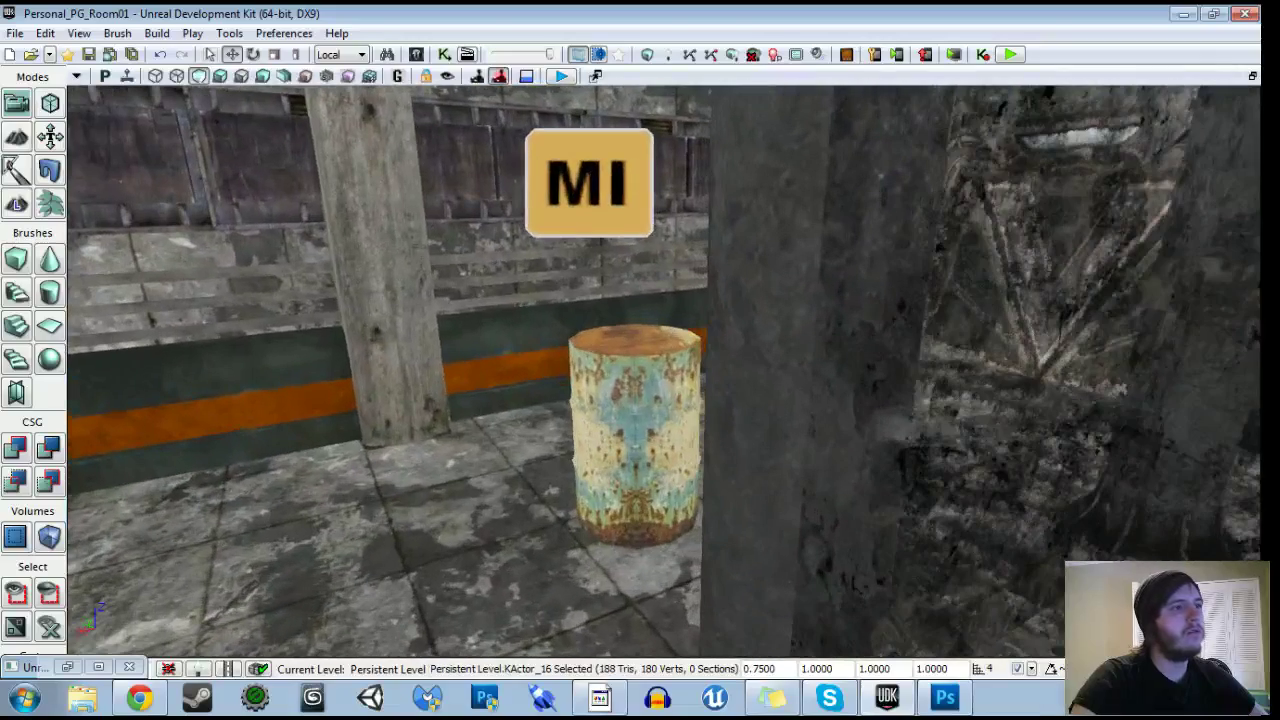
Check the first barrel's material slot and the Mat Inst of the material instance actor above it.
{"action": "double_click", "coordinate": [648, 385]}
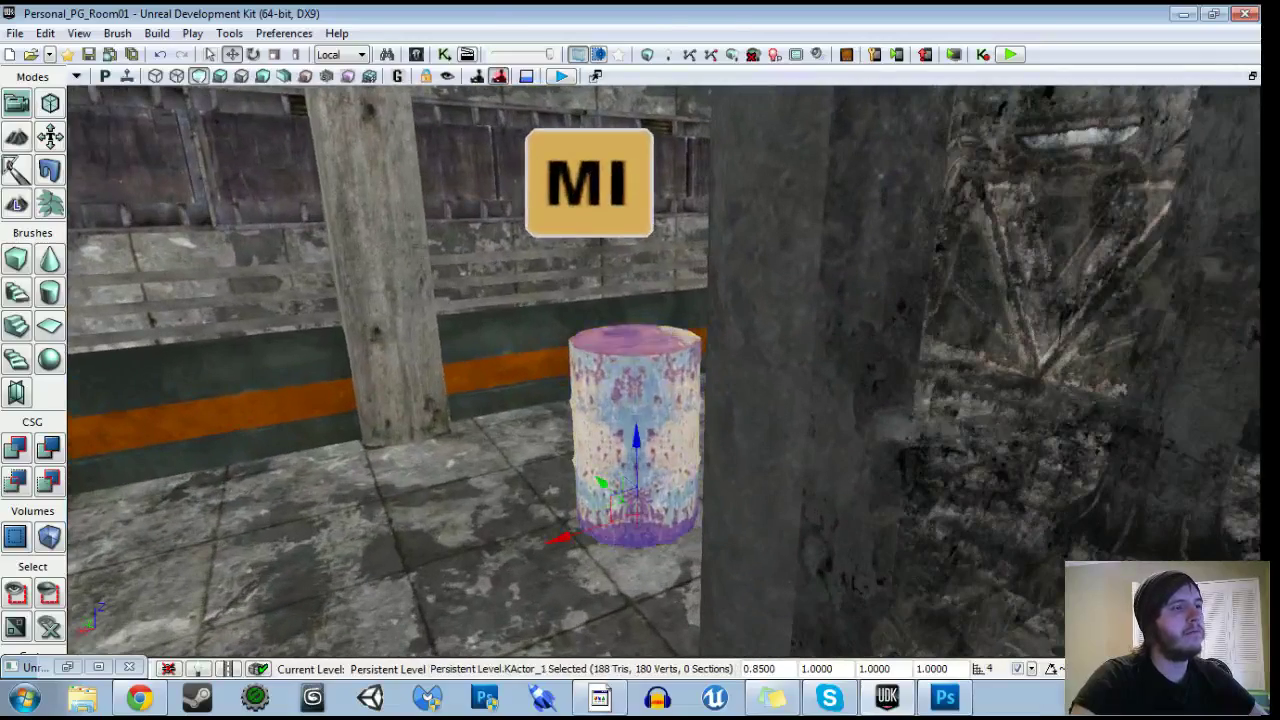
{"action": "left_click", "coordinate": [612, 587]}
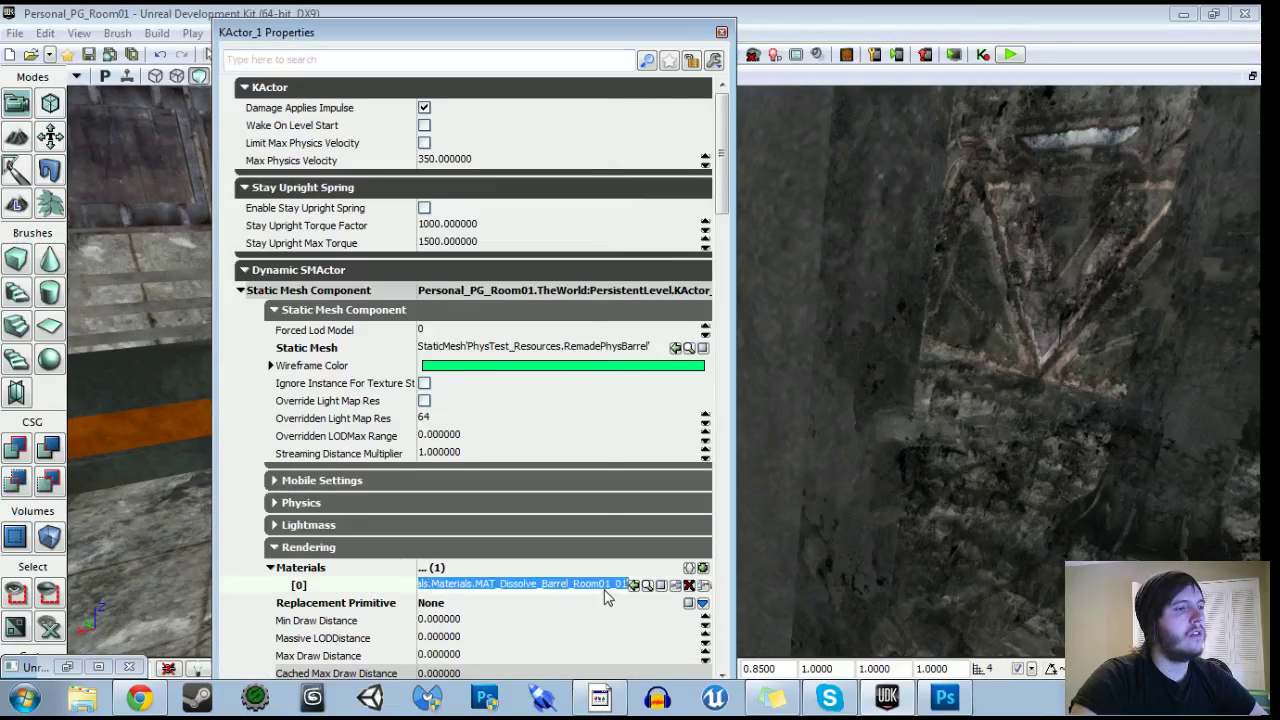
{"action": "left_click", "coordinate": [722, 33]}
{"action": "right_click_drag", "start_coordinate": [712, 225], "coordinate": [706, 210]}
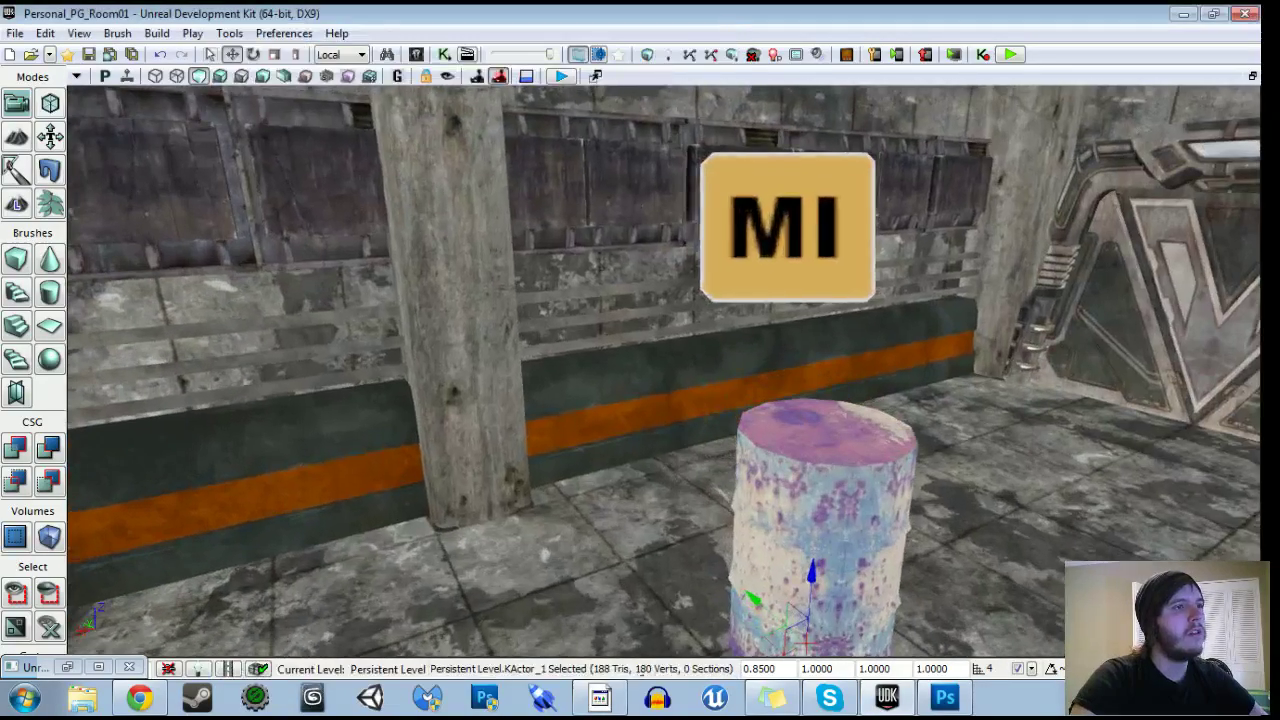
{"action": "double_click", "coordinate": [706, 210]}
{"action": "left_click", "coordinate": [614, 107]}
{"action": "left_click", "coordinate": [723, 33]}
Play from the floor beside the gun crate and carry the second barrel through the blue field again to recheck the announcement trigger.
{"action": "right_click_drag", "start_coordinate": [814, 520], "coordinate": [666, 534]}
{"action": "right_click", "coordinate": [817, 535]}
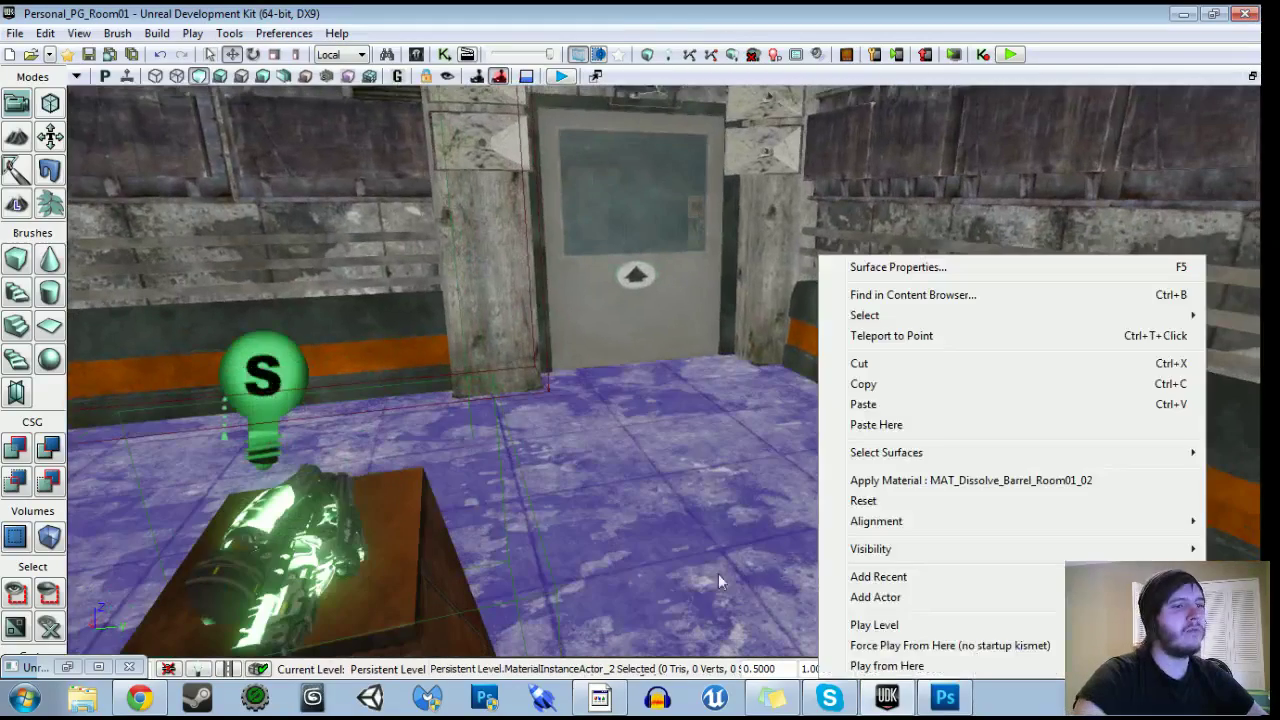
{"action": "left_click", "coordinate": [878, 666]}
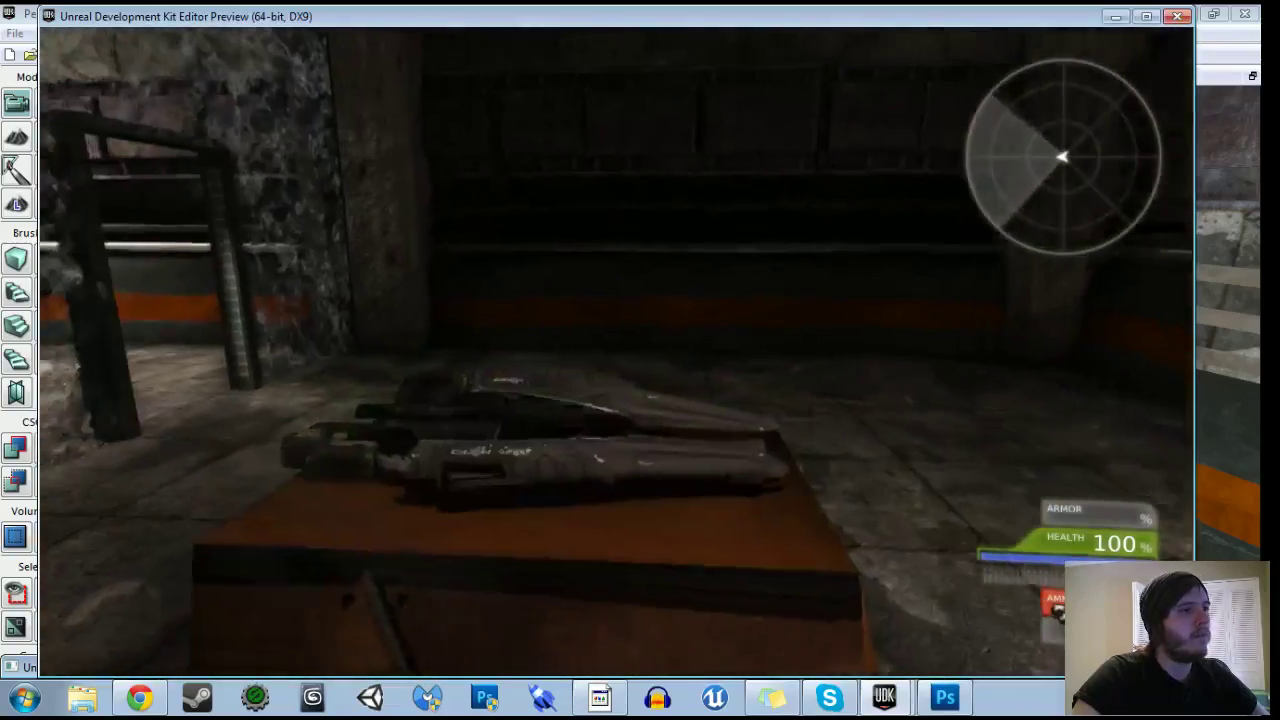
{"action": "key", "text": "e"}
{"action": "key", "text": "w"}
{"action": "key", "text": "w"}
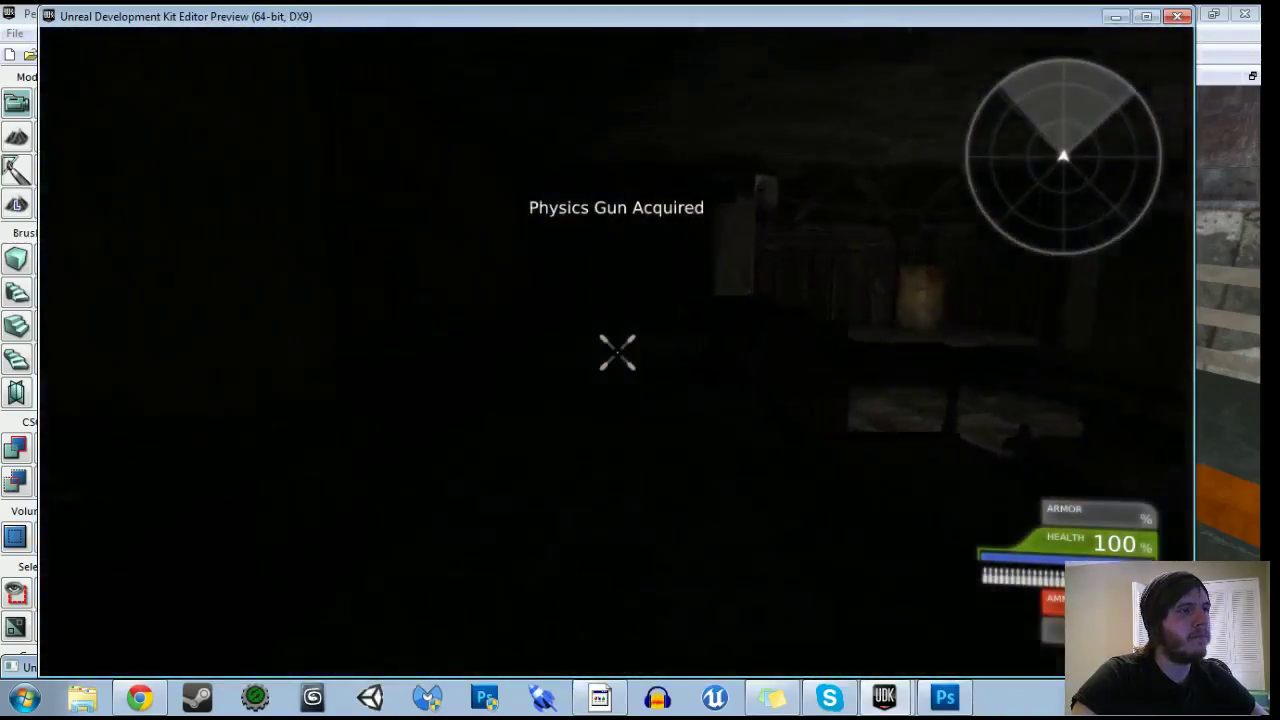
{"action": "key", "text": "w"}
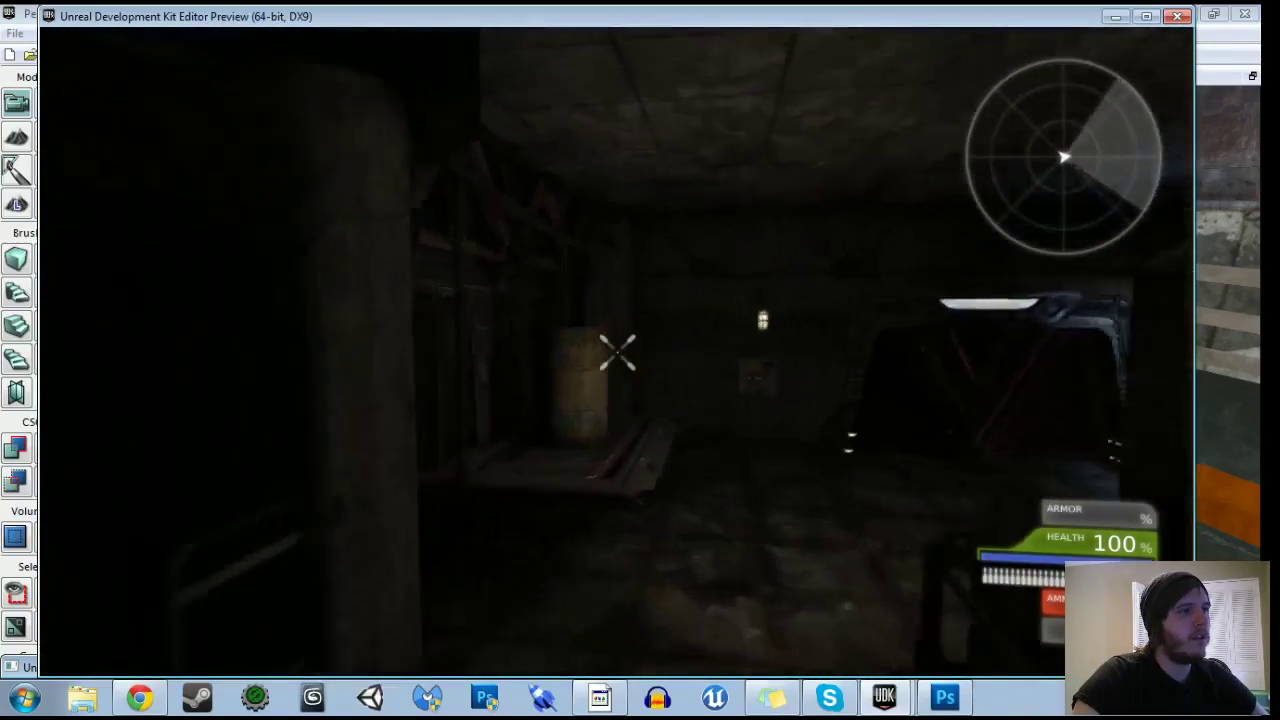
{"action": "right_click", "coordinate": [617, 352]}
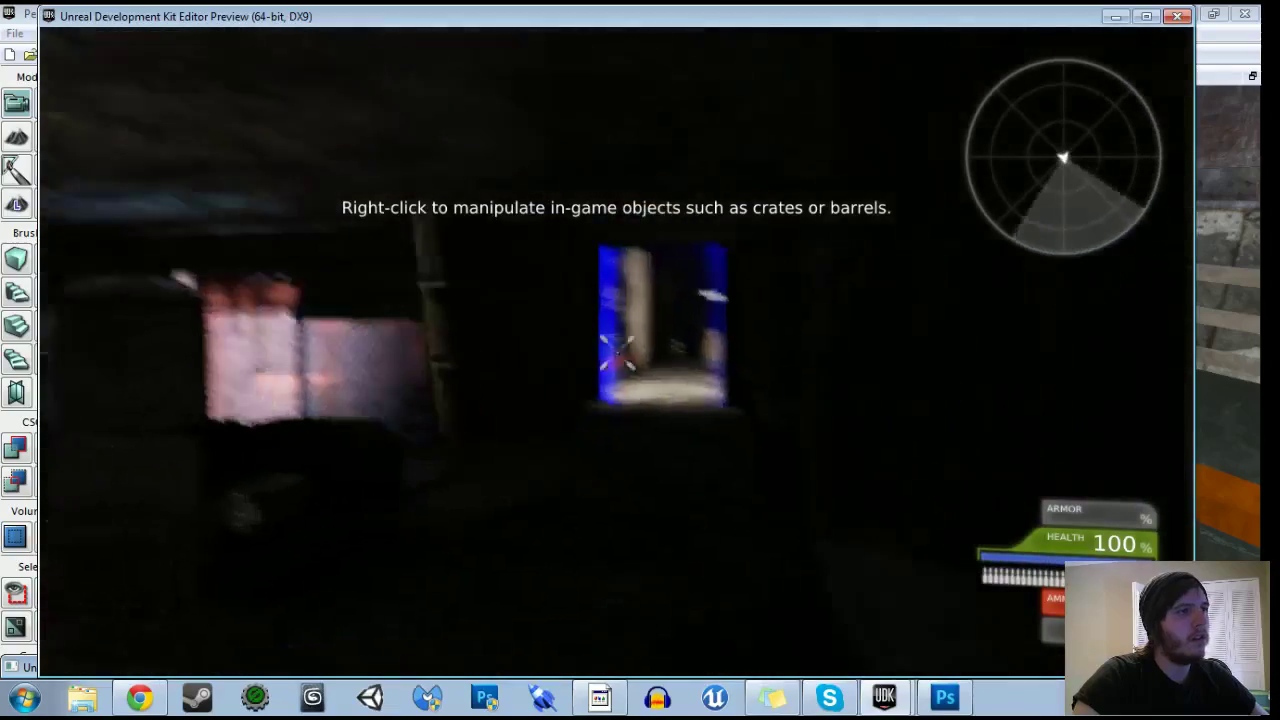
{"action": "key", "text": "w"}
{"action": "key", "text": "w"}
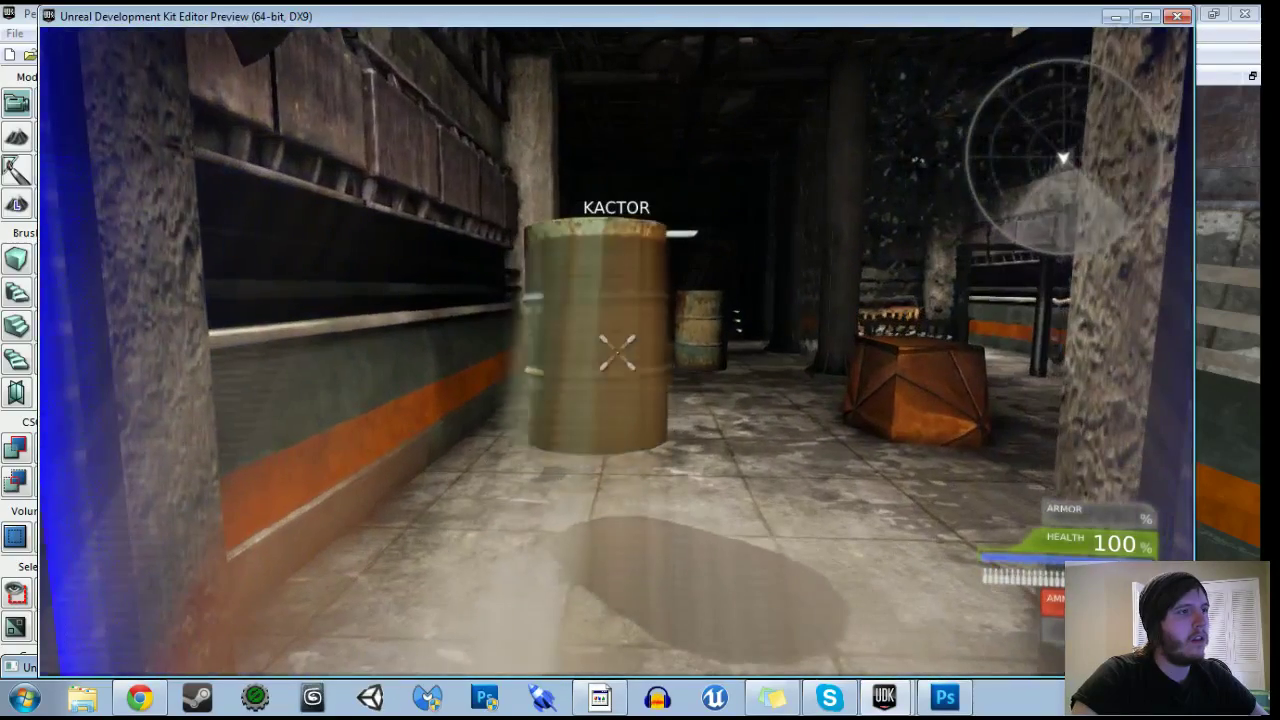
{"action": "key", "text": "Escape"}
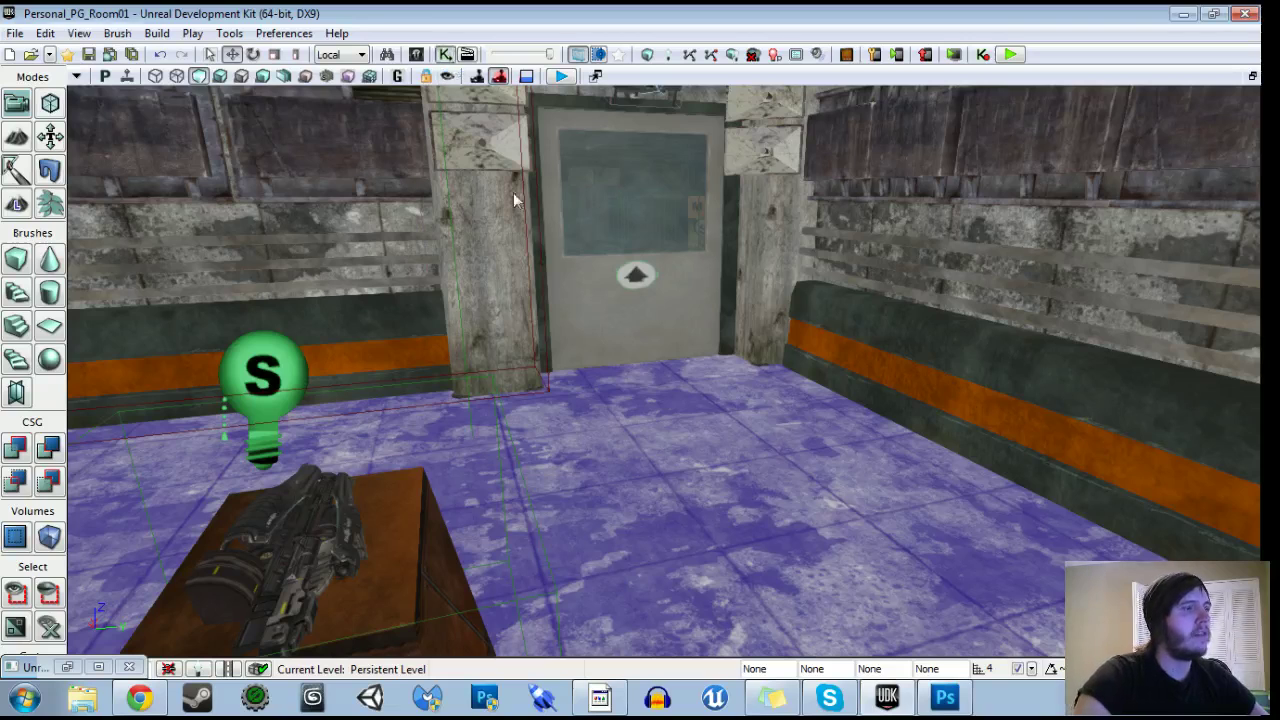
Reconnect the second Compare Objects A == B output to the second barrel's Matinee Play input instead of the Play Announcement.
{"action": "left_click", "coordinate": [447, 56]}
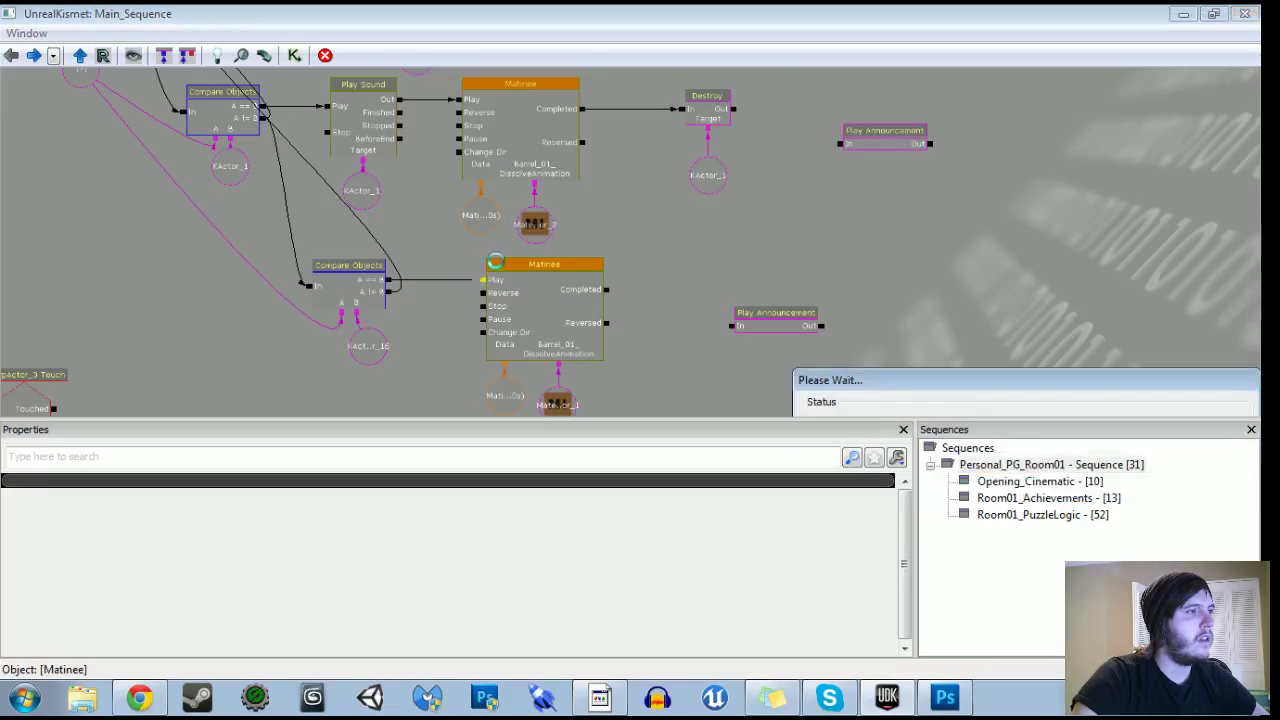
{"action": "left_click", "coordinate": [510, 265]}
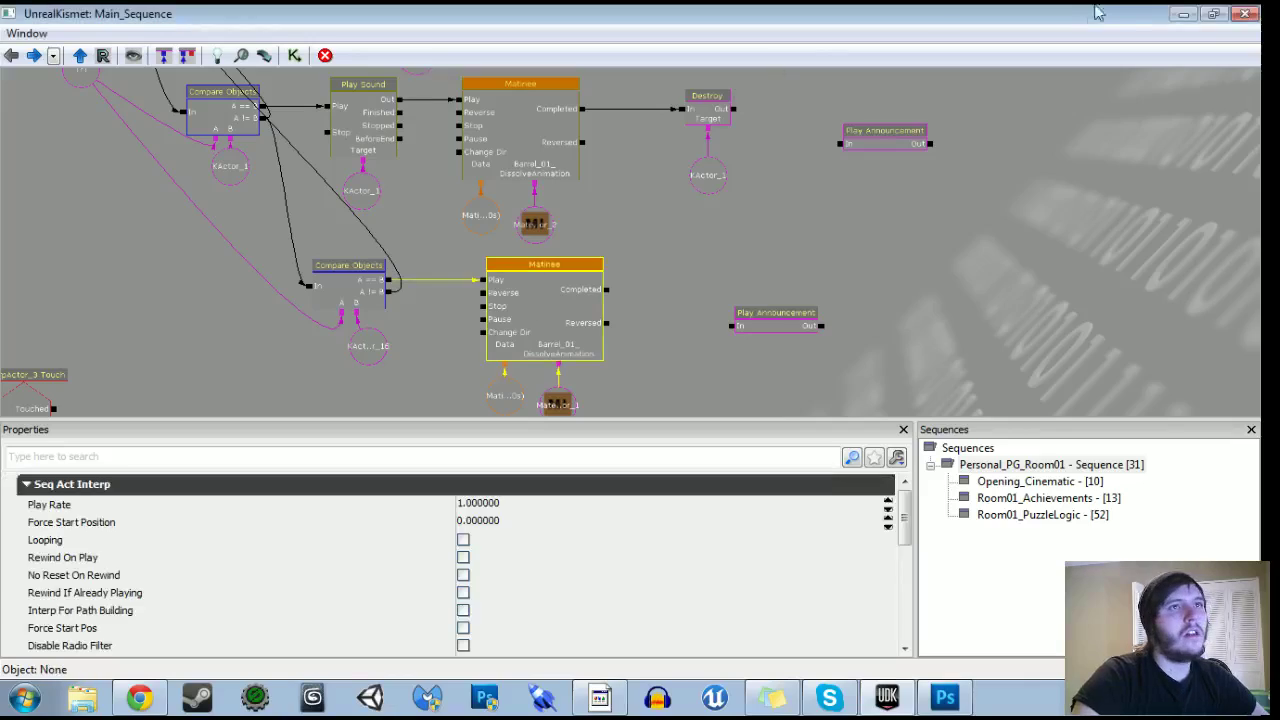
{"action": "left_click", "coordinate": [1183, 15]}
Play from the floor beside the gun crate and carry the second barrel through the blue field to test its dissolve Matinee.
{"action": "right_click", "coordinate": [623, 566]}
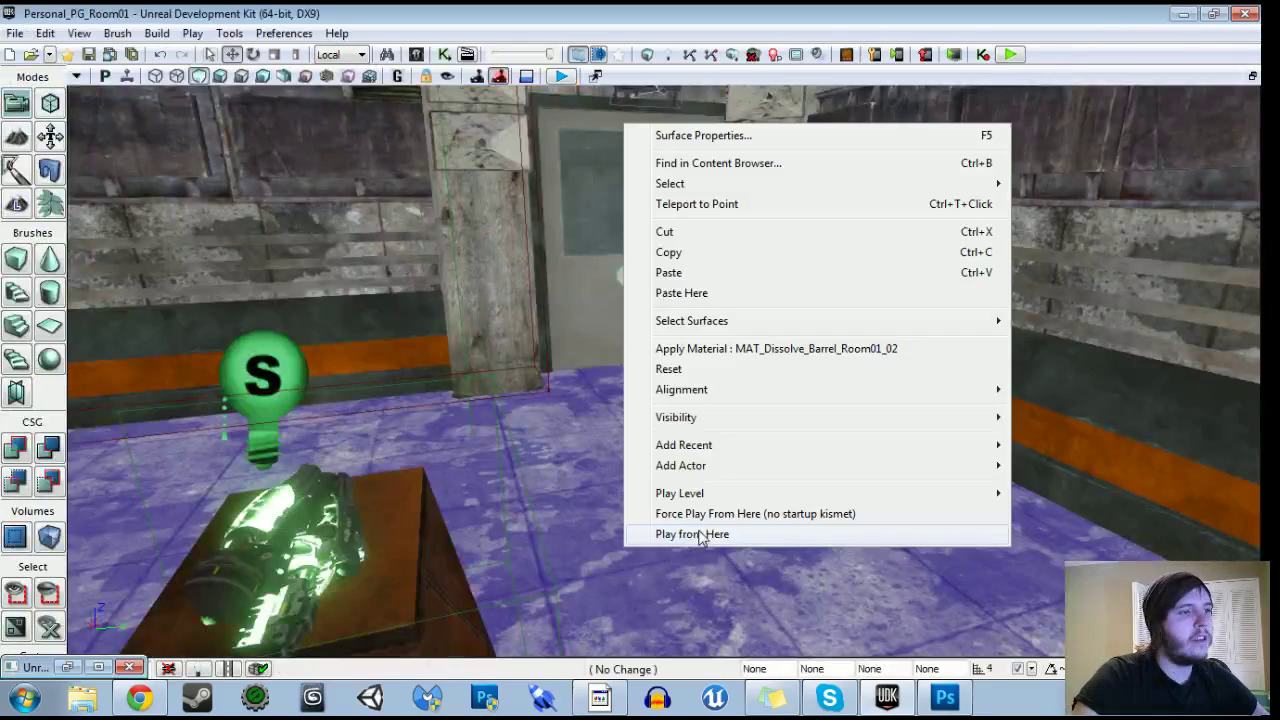
{"action": "left_click", "coordinate": [688, 531]}
{"action": "key", "text": "w"}
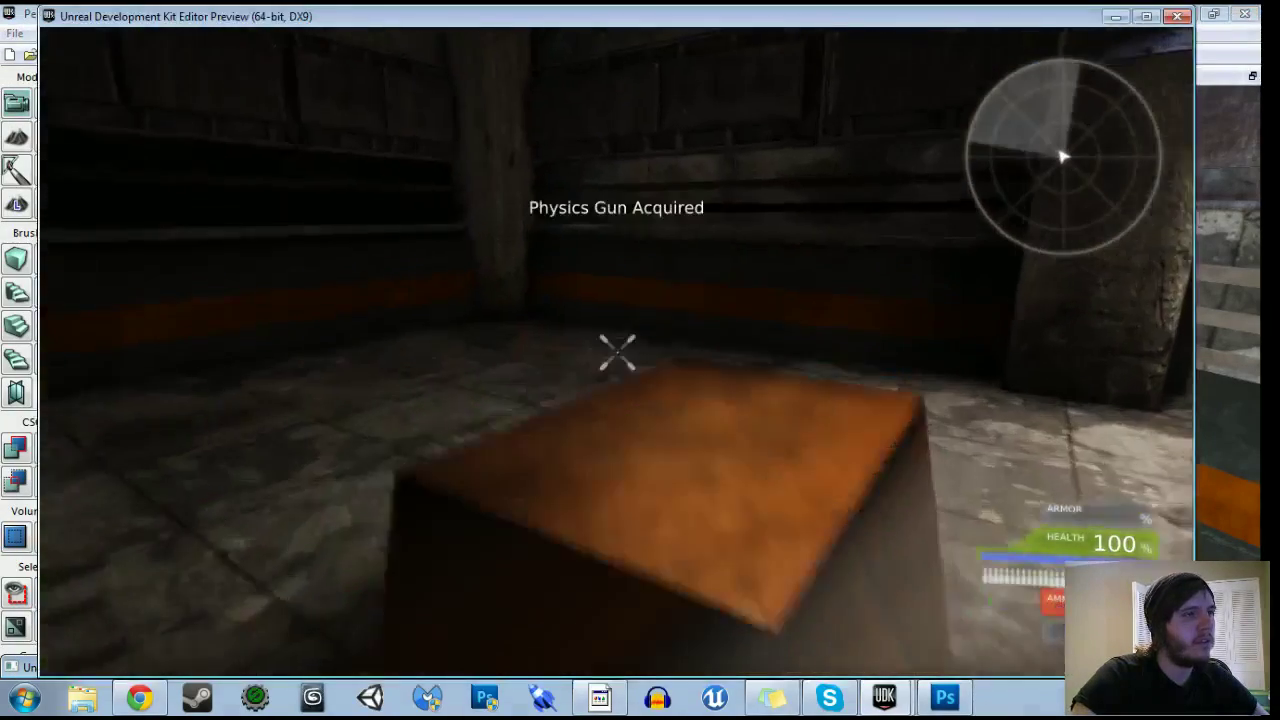
{"action": "key", "text": "w"}
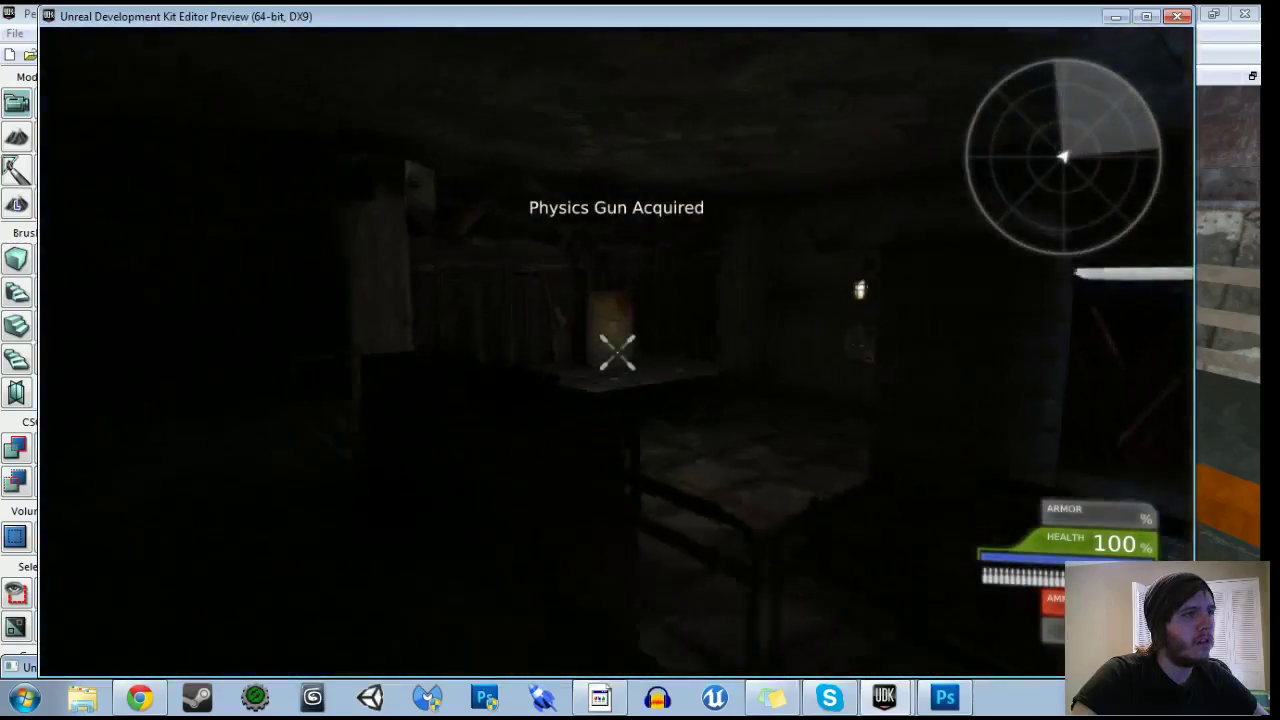
{"action": "key", "text": "w"}
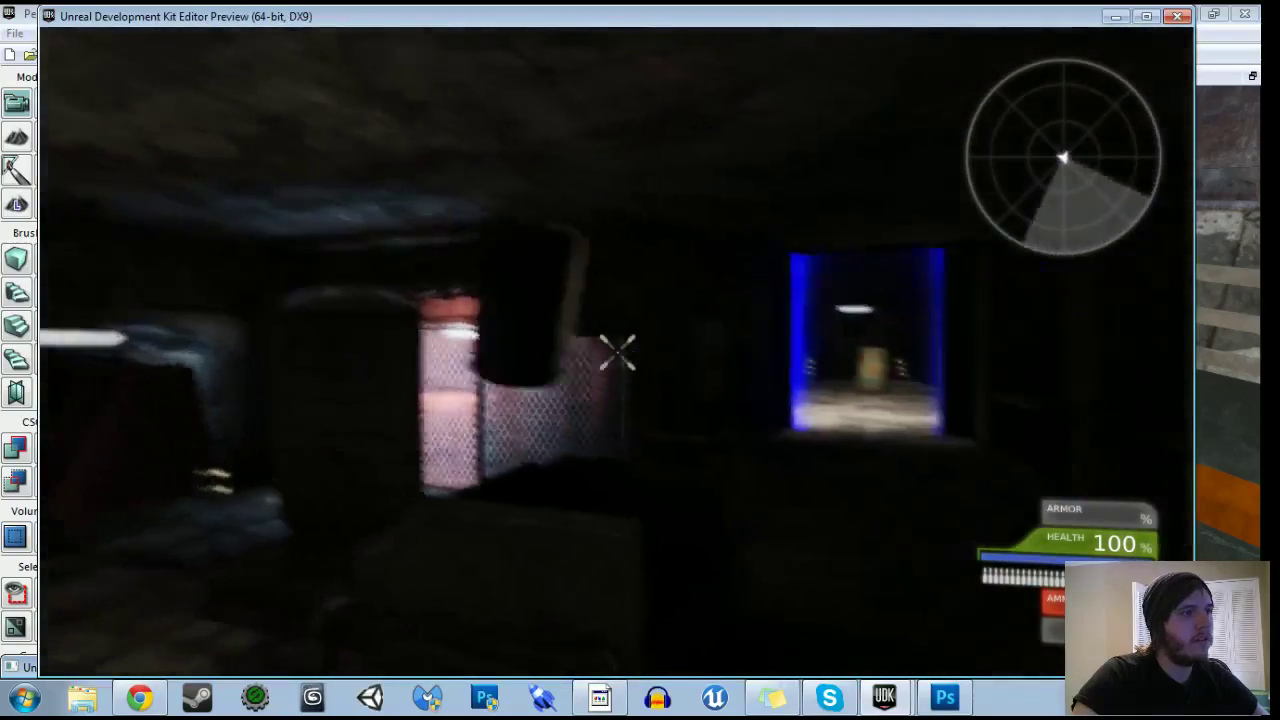
{"action": "key", "text": "w"}
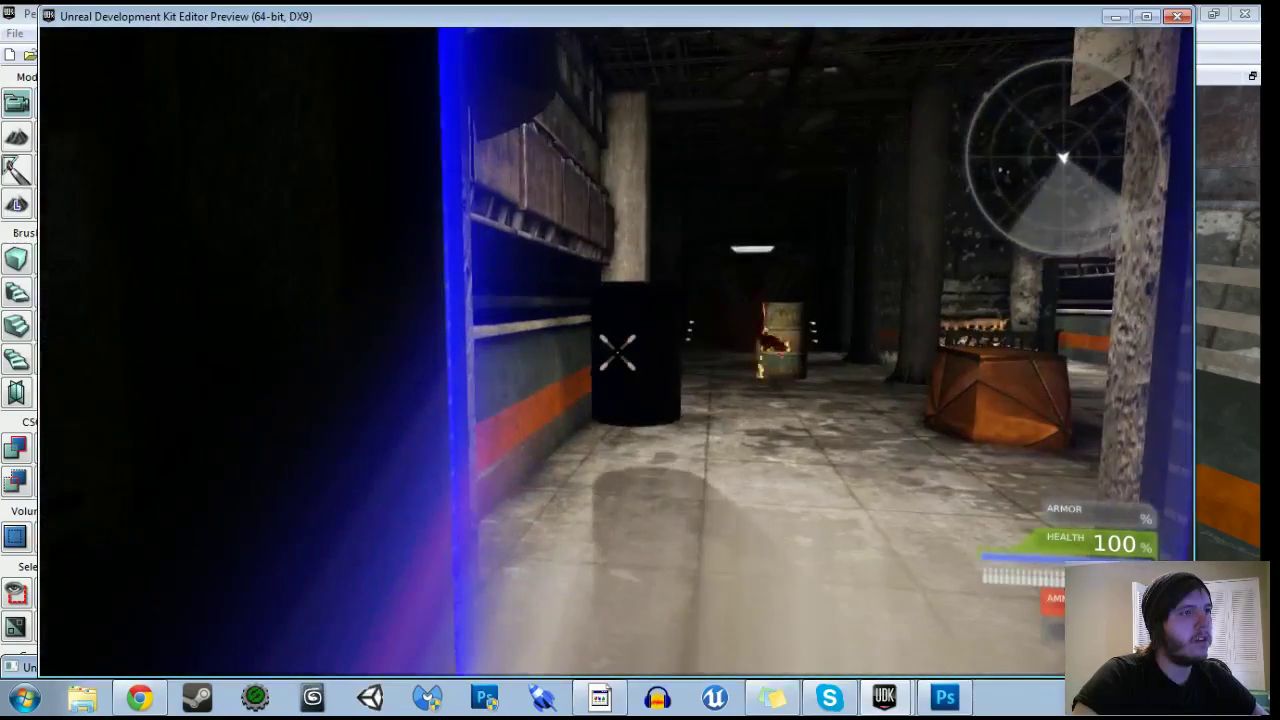
{"action": "key", "text": "w"}
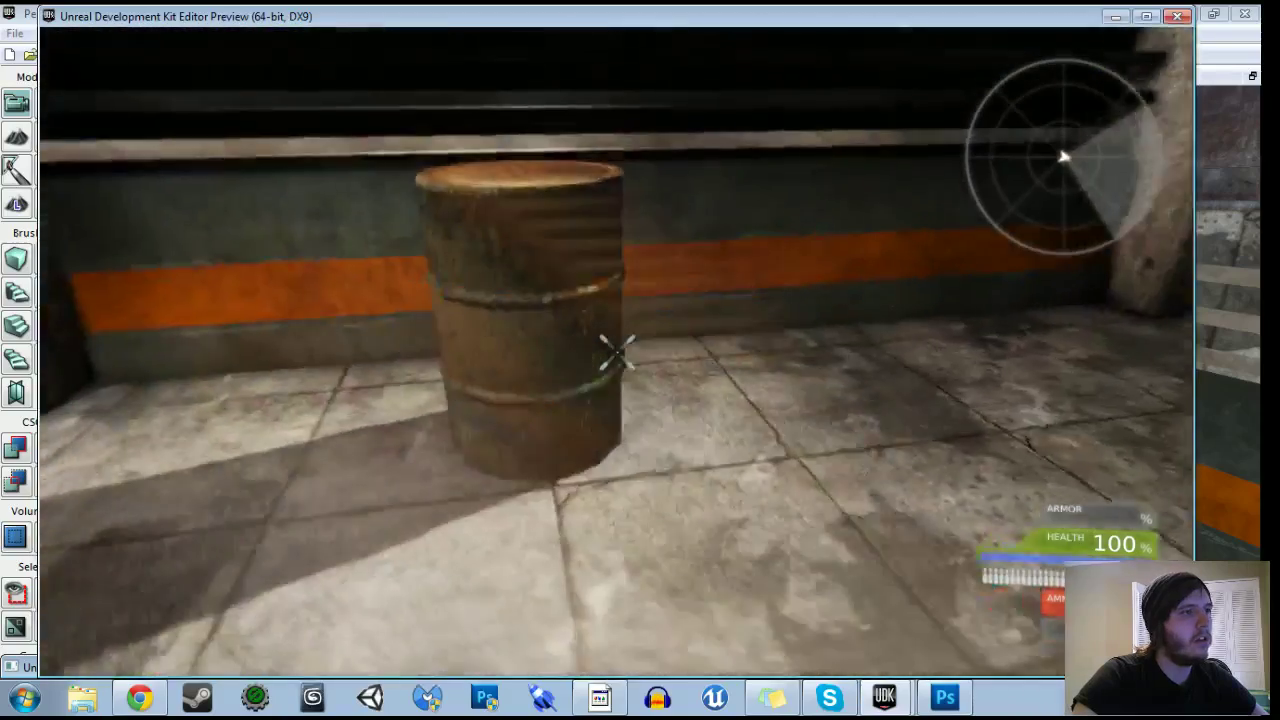
{"action": "key", "text": "Escape"}
Delete the second barrel's Matinee with its data and material instance variables, and add a new empty Matinee in its place.
{"action": "left_click", "coordinate": [443, 55]}
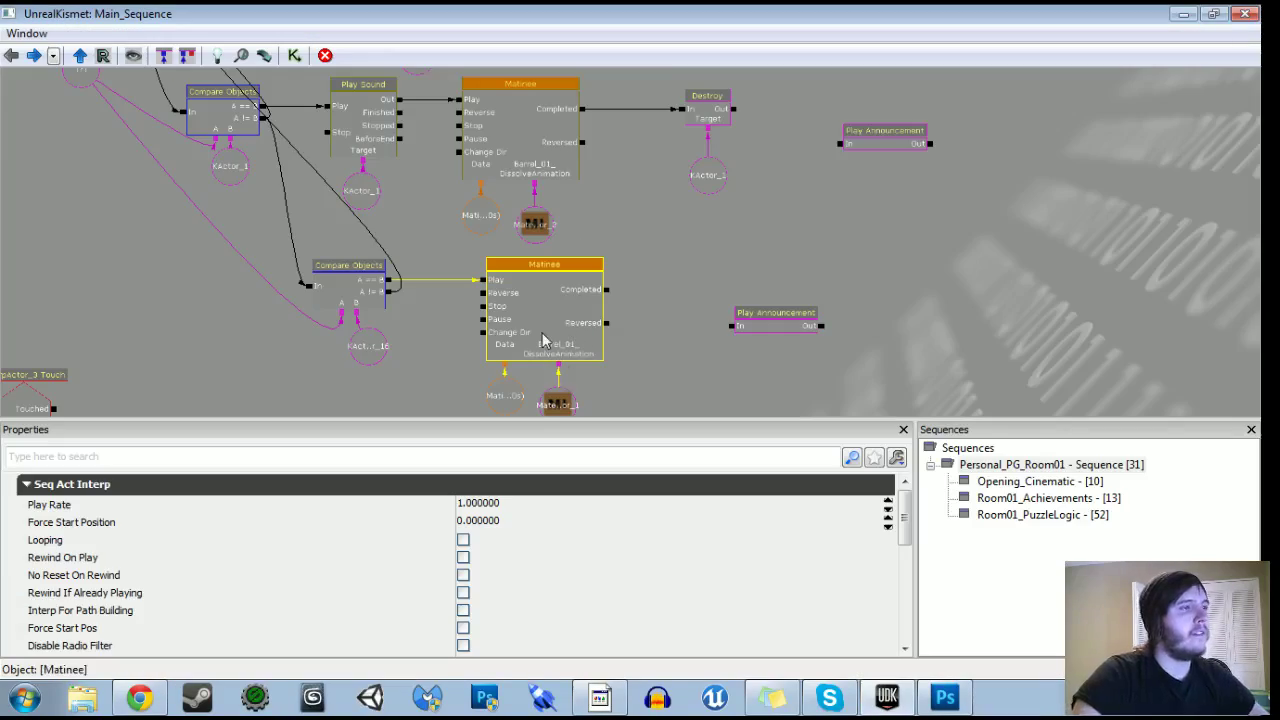
{"action": "key", "text": "Delete"}
{"action": "key", "text": "Delete"}
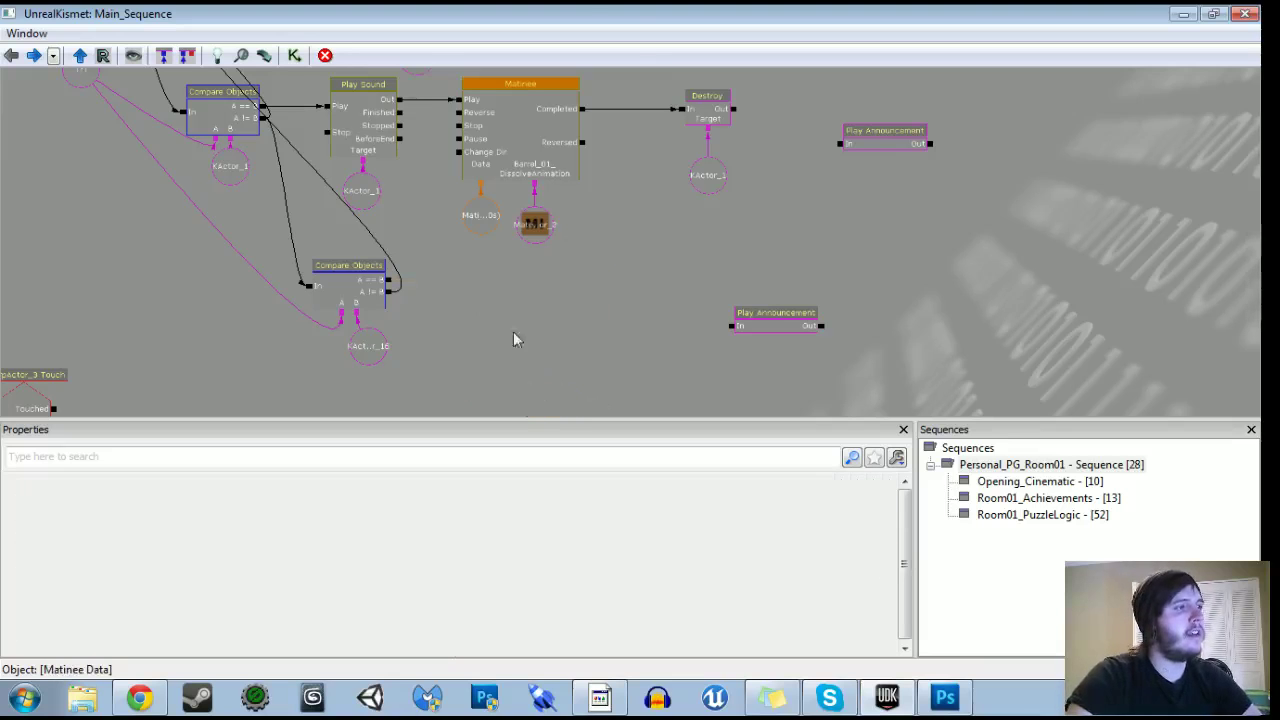
{"action": "key", "text": "ctrl+v"}
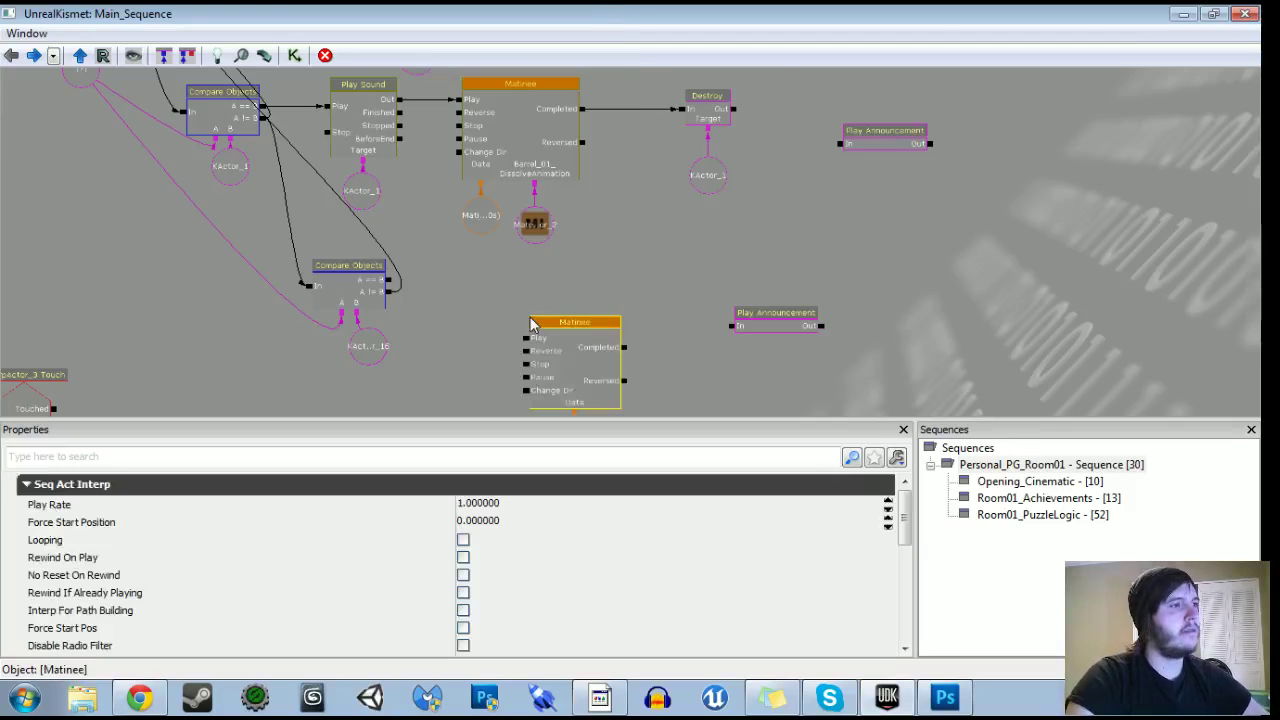
Select the material instance actor above the second barrel in the level and open the new Matinee for editing.
{"action": "double_click", "coordinate": [1078, 16]}
{"action": "right_click_drag", "start_coordinate": [900, 400], "coordinate": [930, 360]}
{"action": "left_click", "coordinate": [722, 225]}
{"action": "left_click_drag", "start_coordinate": [511, 320], "coordinate": [395, 224]}
{"action": "double_click", "coordinate": [459, 280]}
{"action": "left_click", "coordinate": [143, 354]}
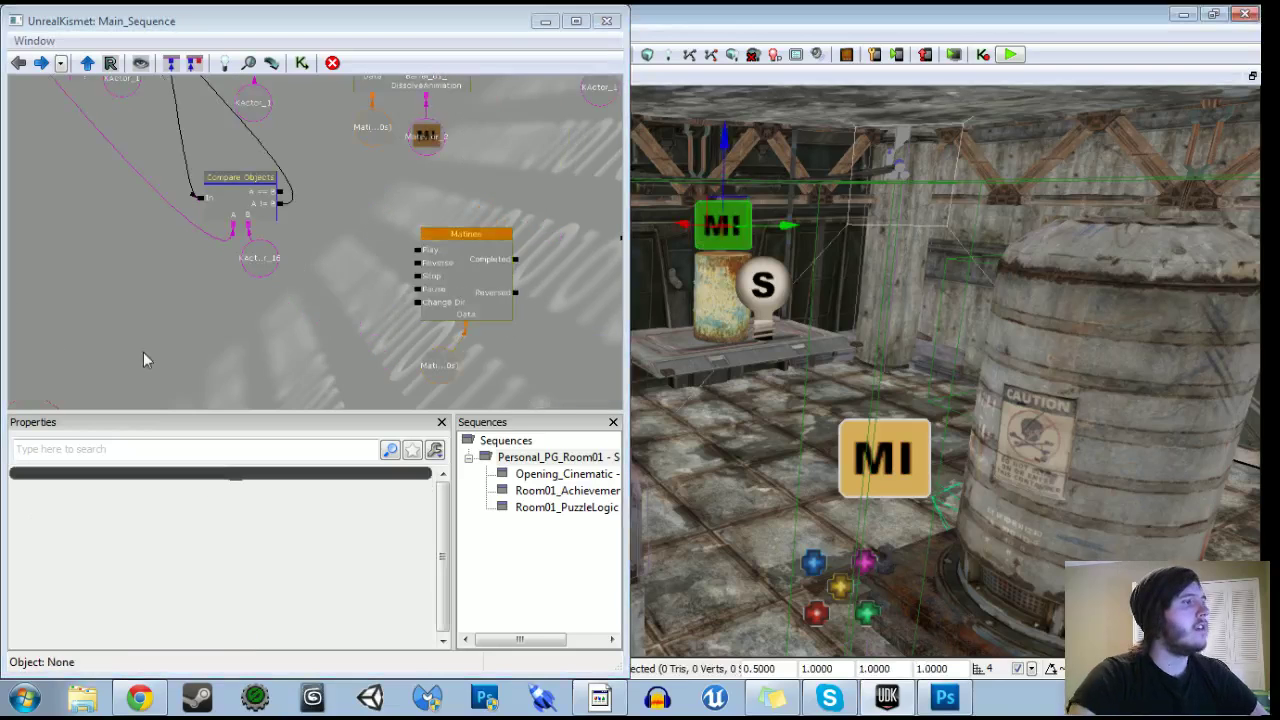
{"action": "left_click", "coordinate": [545, 21]}
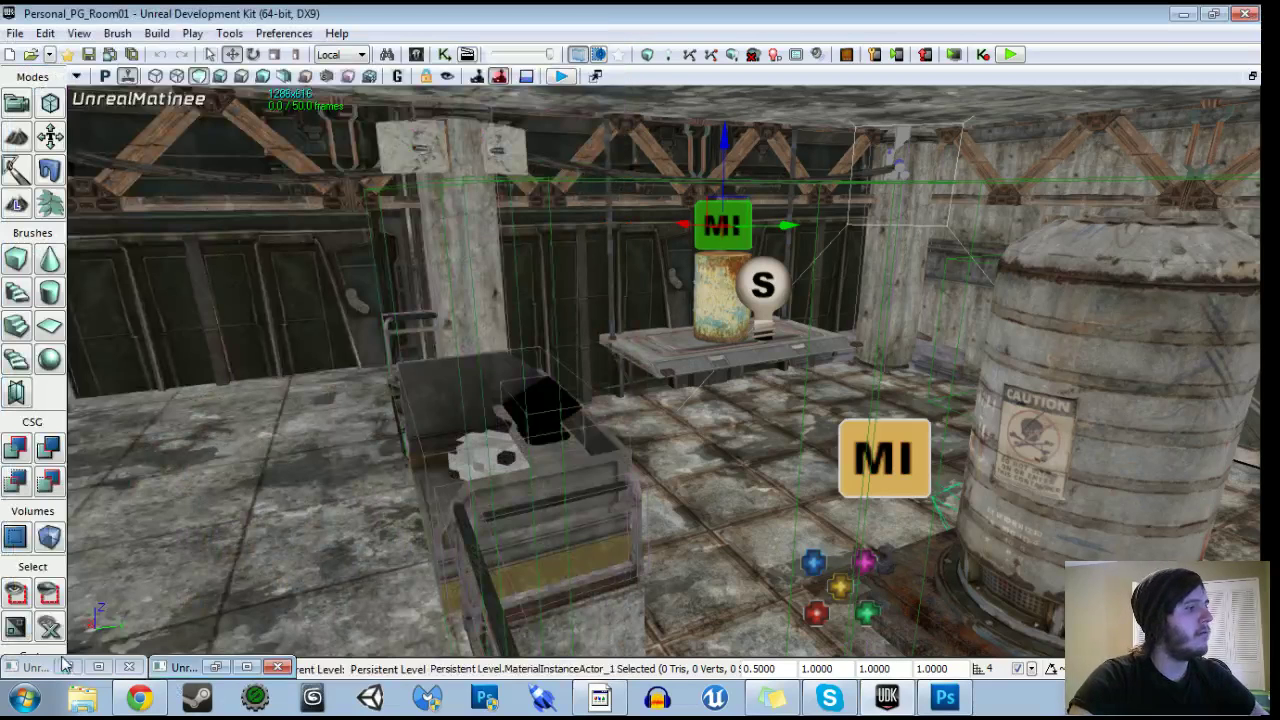
{"action": "double_click", "coordinate": [64, 665]}
Add an empty group named Barrel_DissolveAnimation_02 for the selected material instance actor and give it a Float Material Param track.
{"action": "right_click", "coordinate": [146, 348]}
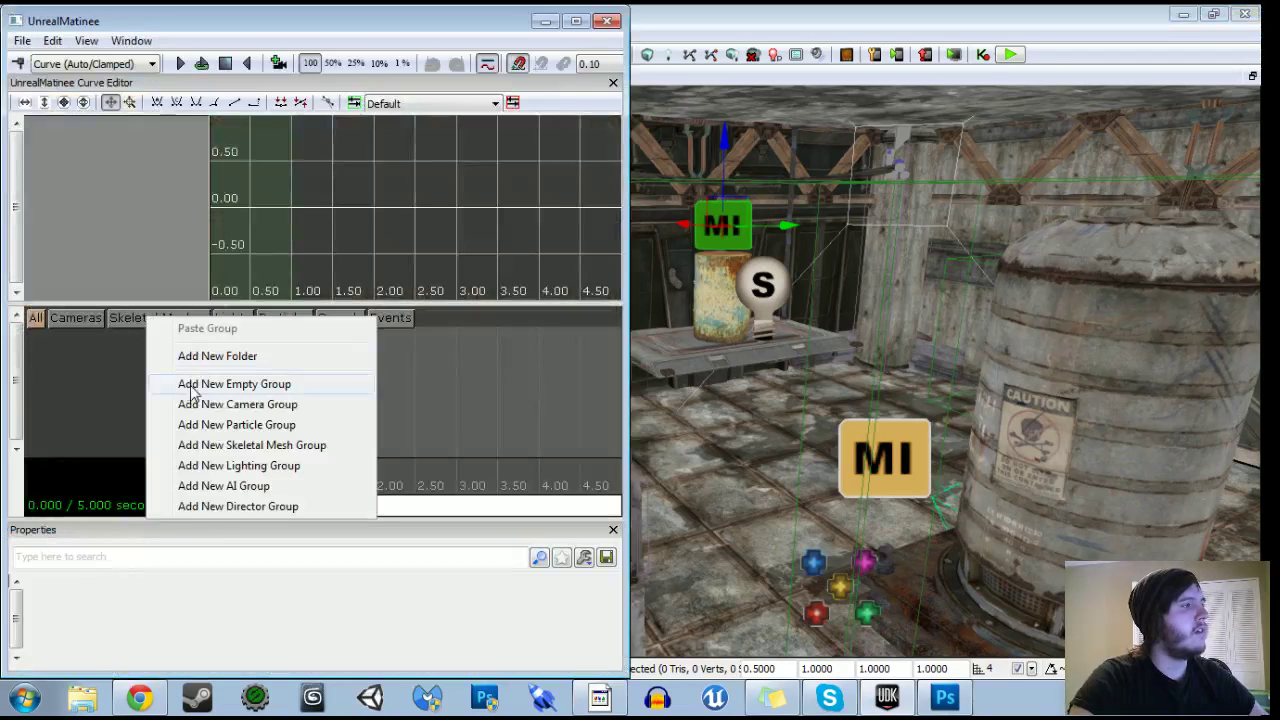
{"action": "left_click", "coordinate": [192, 384]}
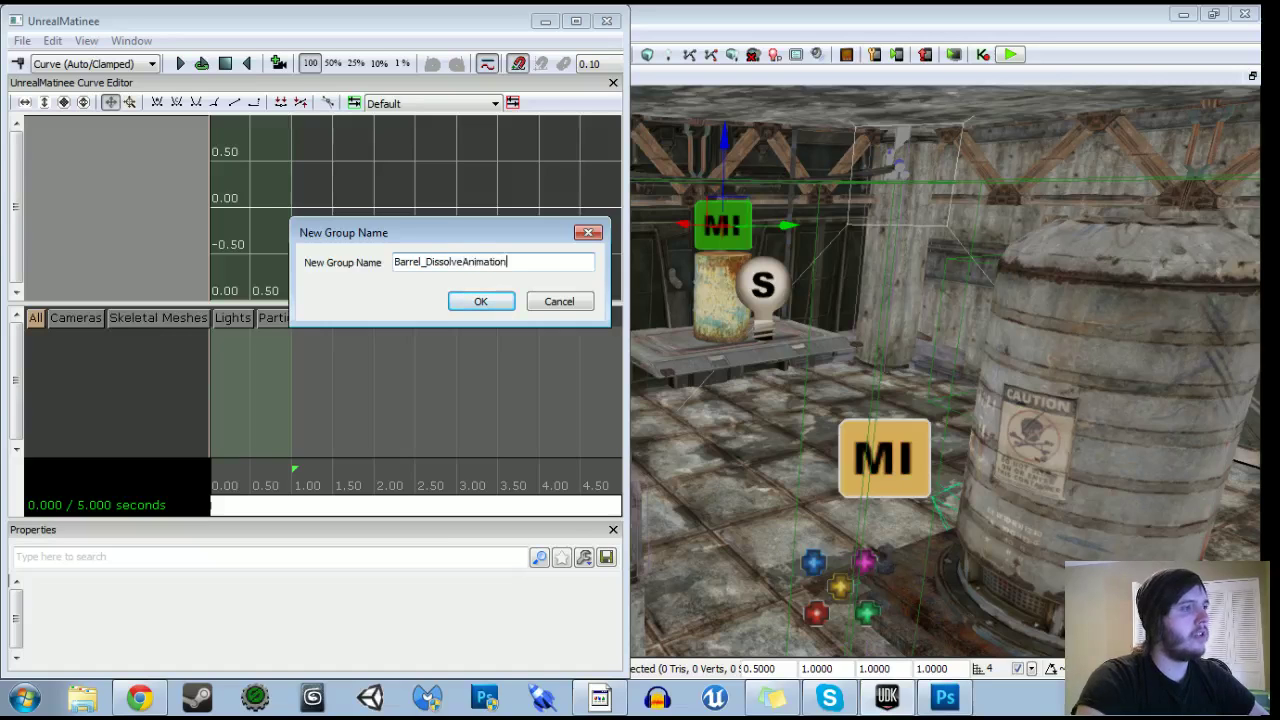
{"action": "type", "text": "_02"}
{"action": "key", "text": "Return"}
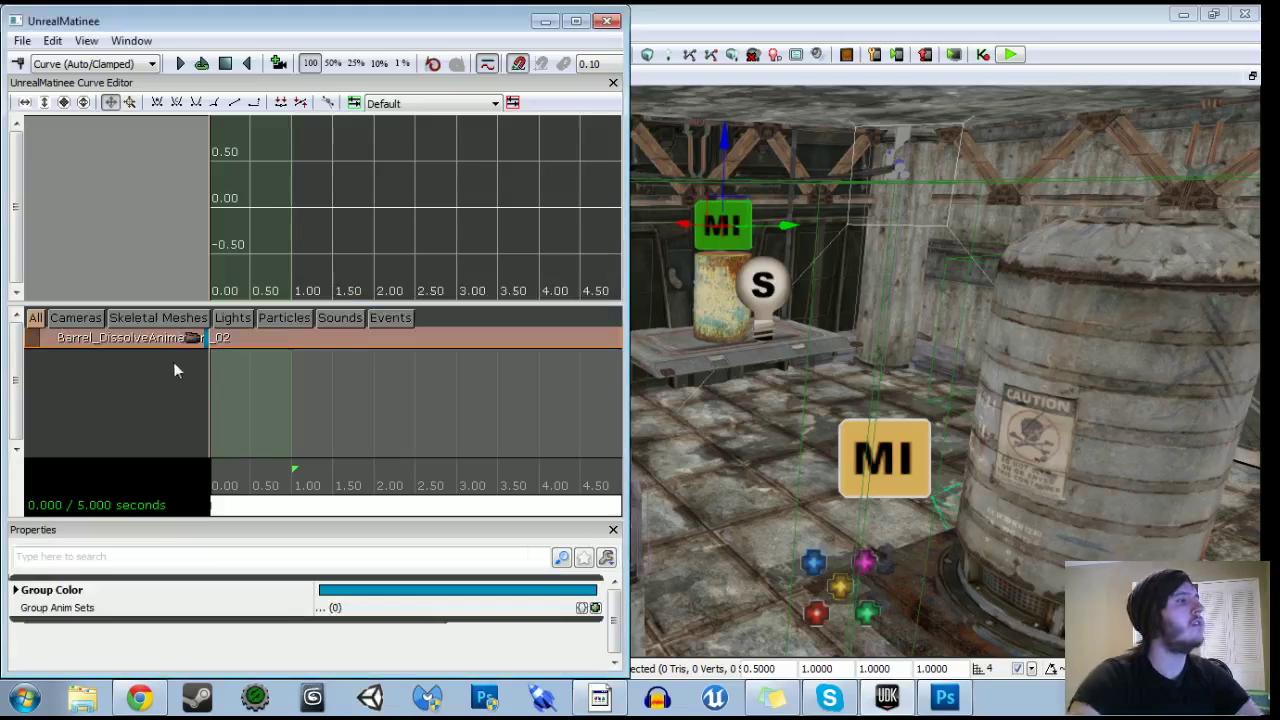
{"action": "right_click", "coordinate": [156, 340]}
{"action": "left_click", "coordinate": [240, 154]}
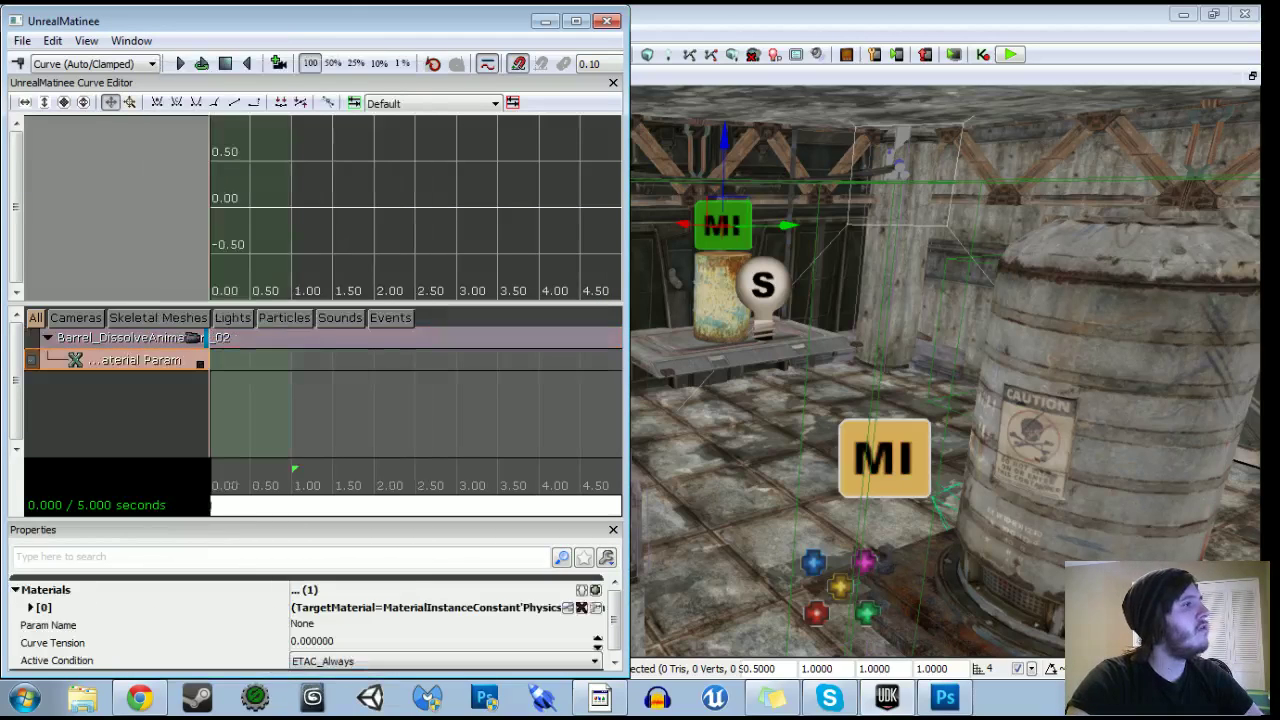
Set the Matinee's loop section and sequence end to 2 seconds and the track's Param Name to Opacity.
{"action": "left_click_drag", "start_coordinate": [295, 469], "coordinate": [352, 469]}
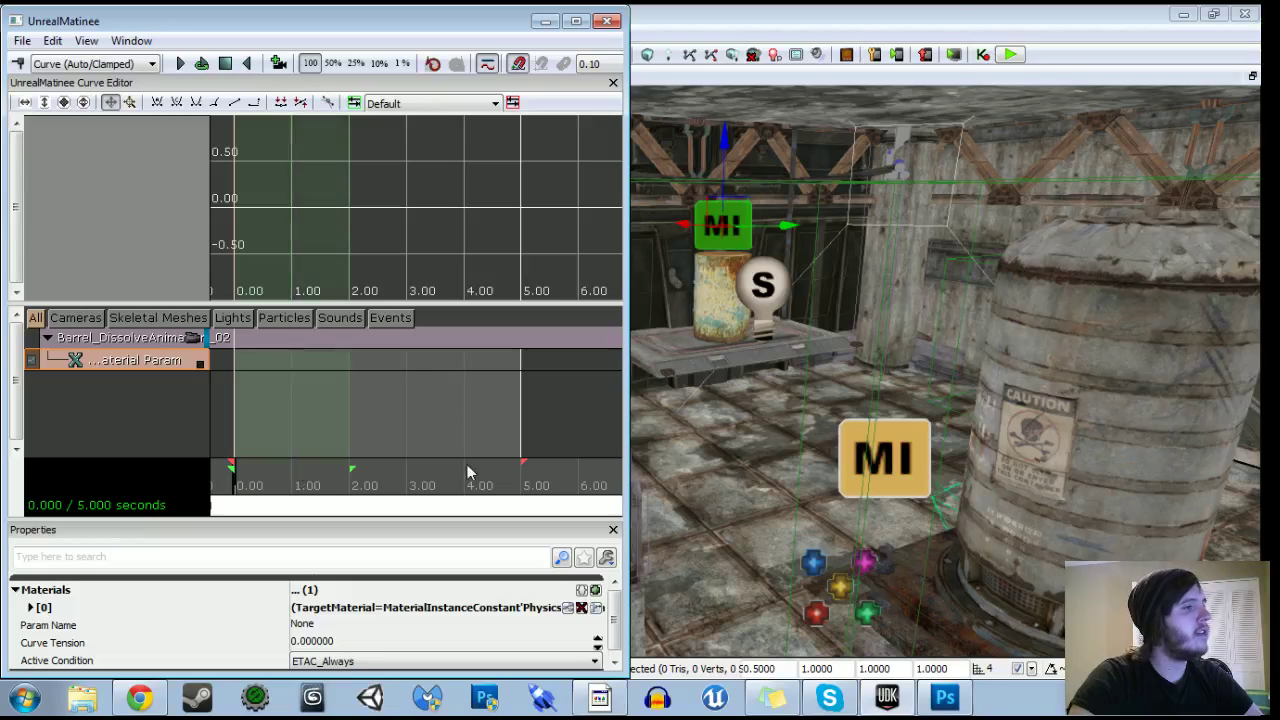
{"action": "left_click_drag", "start_coordinate": [528, 473], "coordinate": [362, 468]}
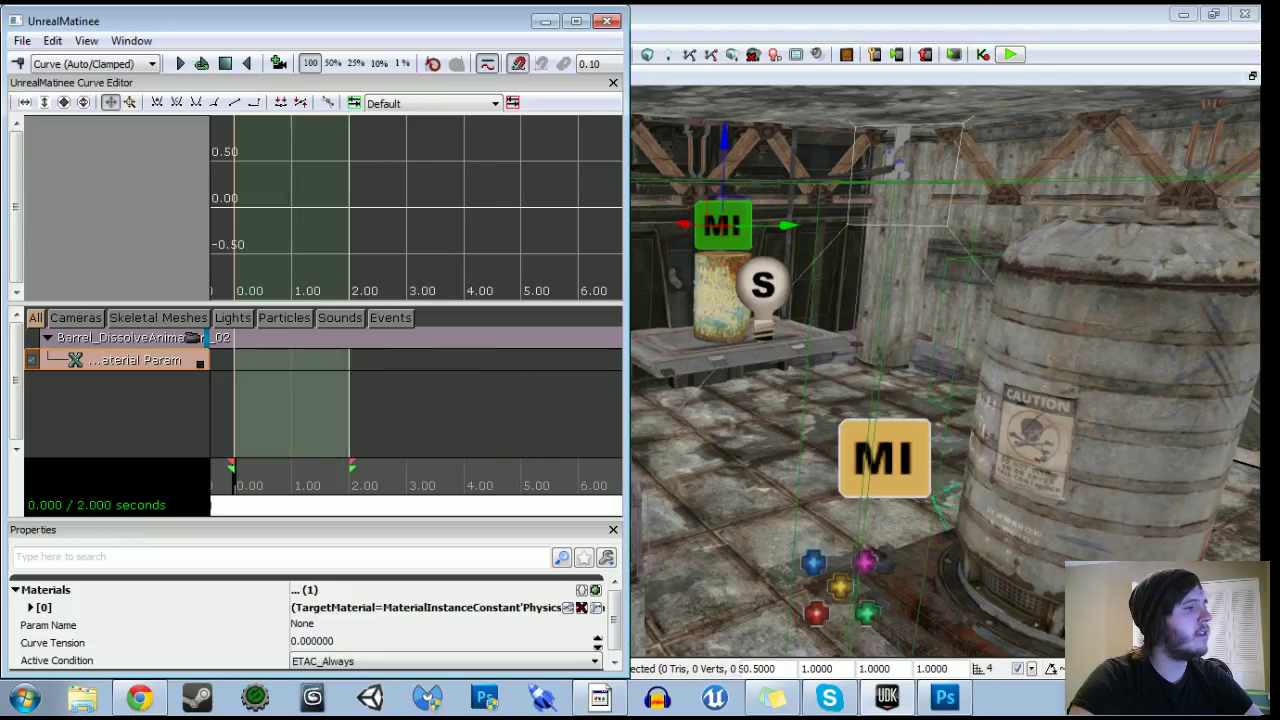
{"action": "left_click", "coordinate": [316, 623]}
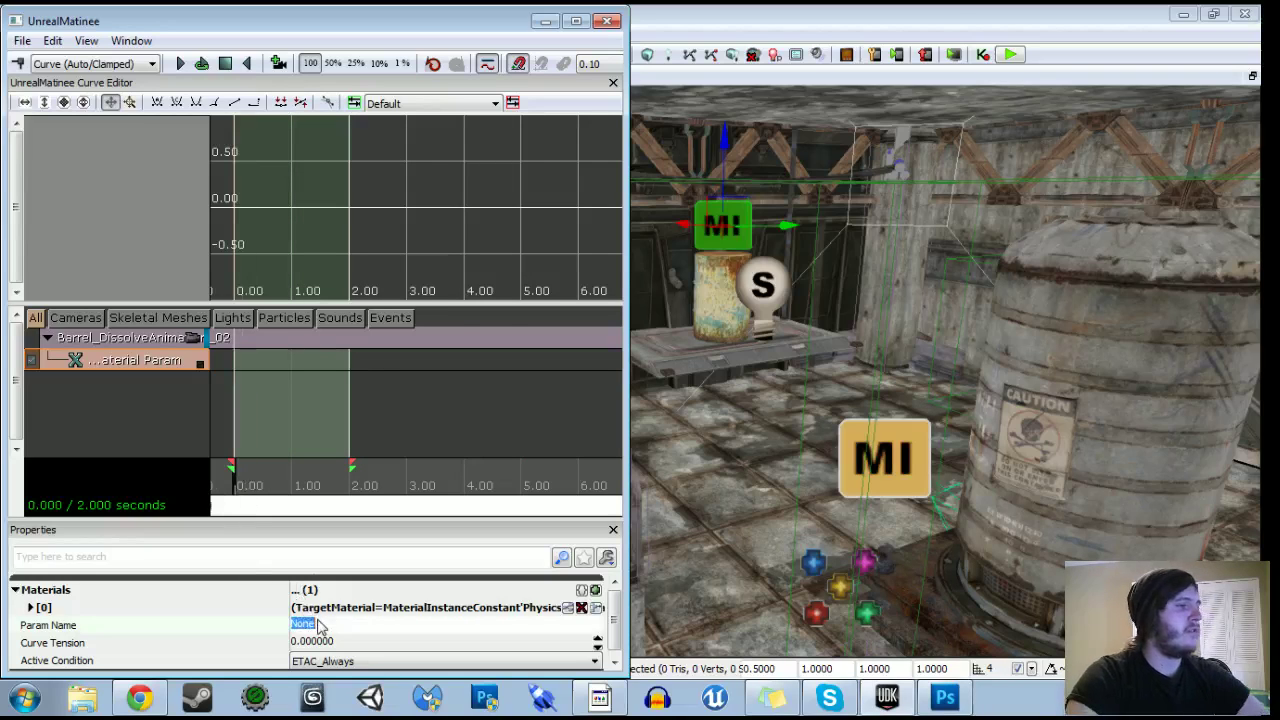
{"action": "key", "text": "Return"}
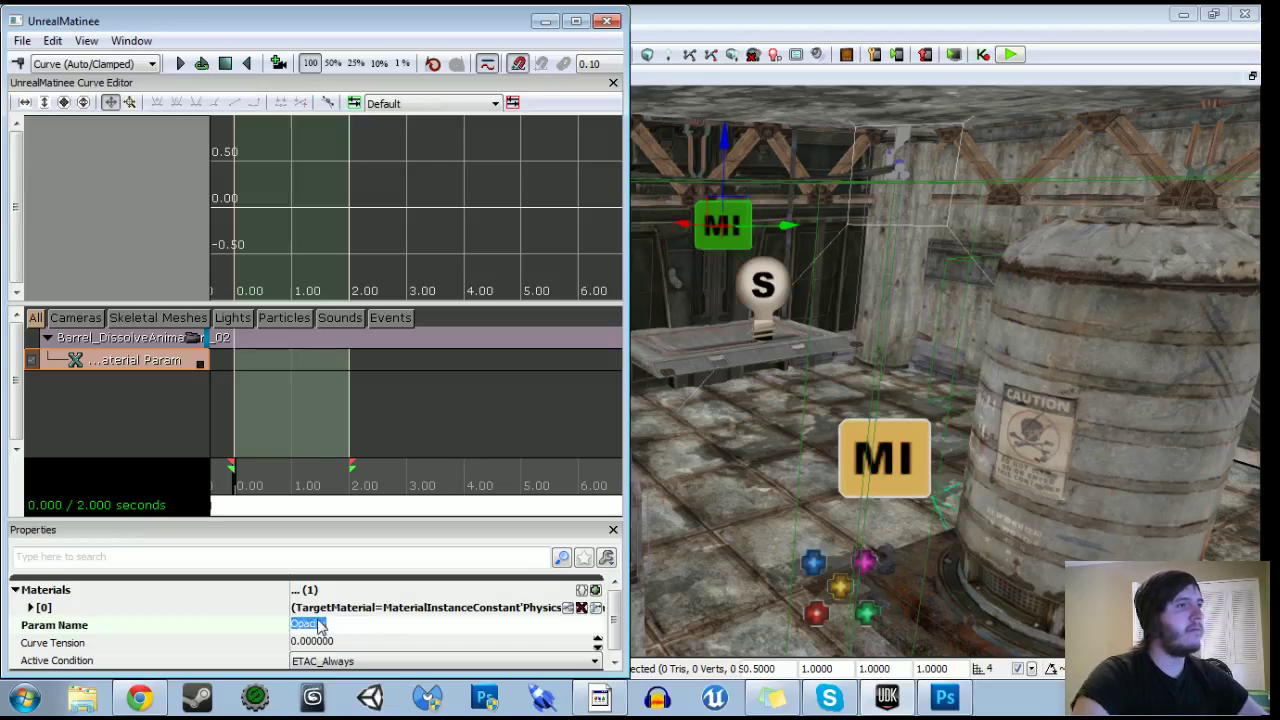
Key the Opacity track at 0 seconds with value 1 and at 2 seconds, and return to the Kismet sequence.
{"action": "left_click", "coordinate": [225, 482]}
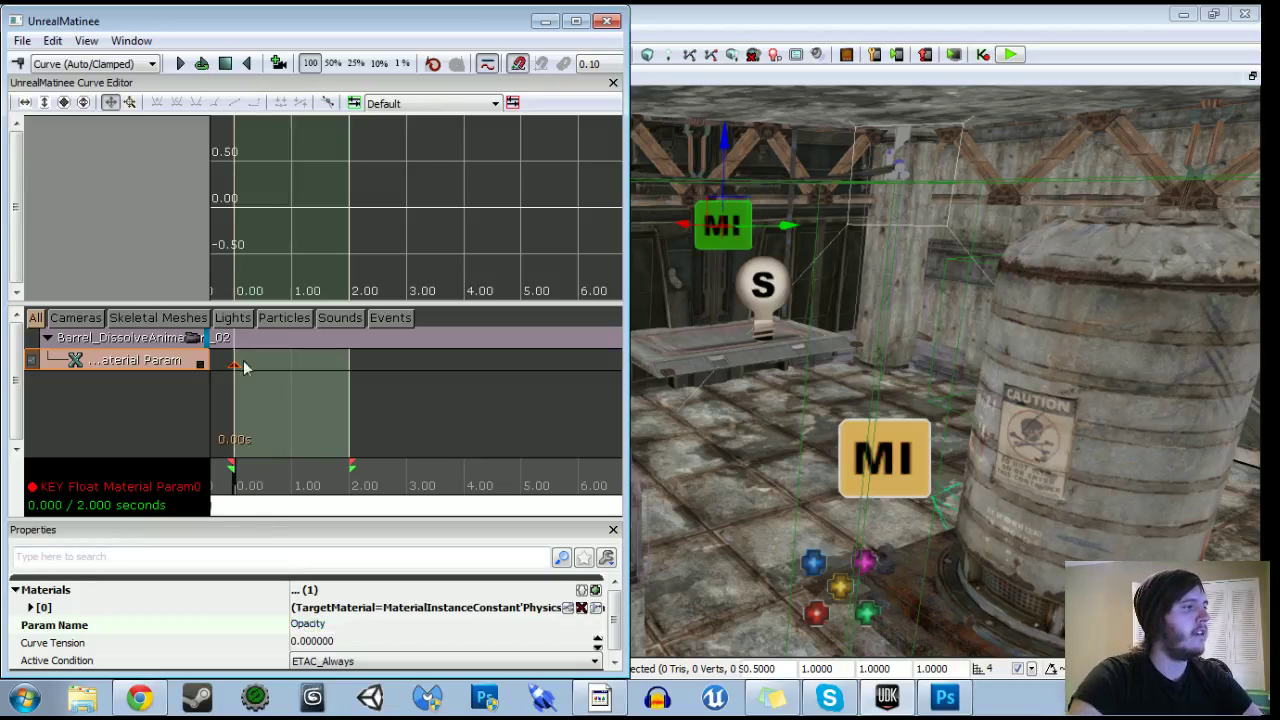
{"action": "right_click", "coordinate": [237, 367]}
{"action": "left_click", "coordinate": [303, 401]}
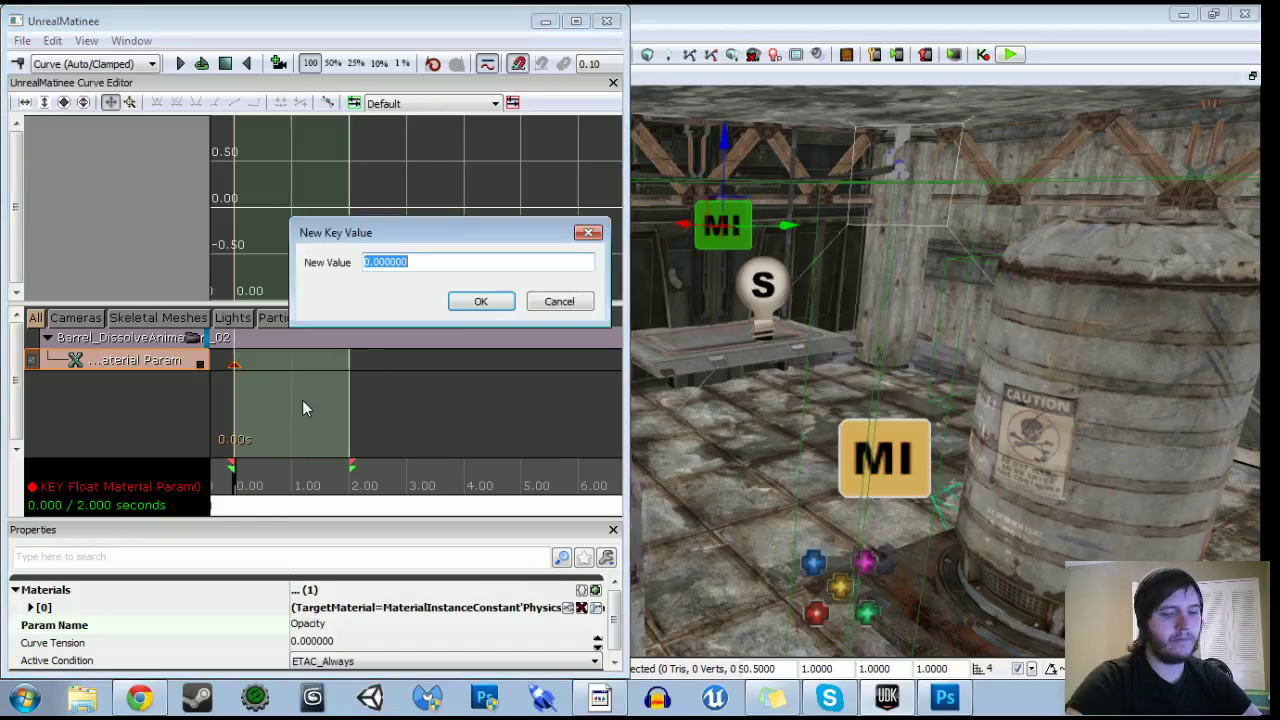
{"action": "type", "text": "1"}
{"action": "key", "text": "Return"}
{"action": "key", "text": "Return"}
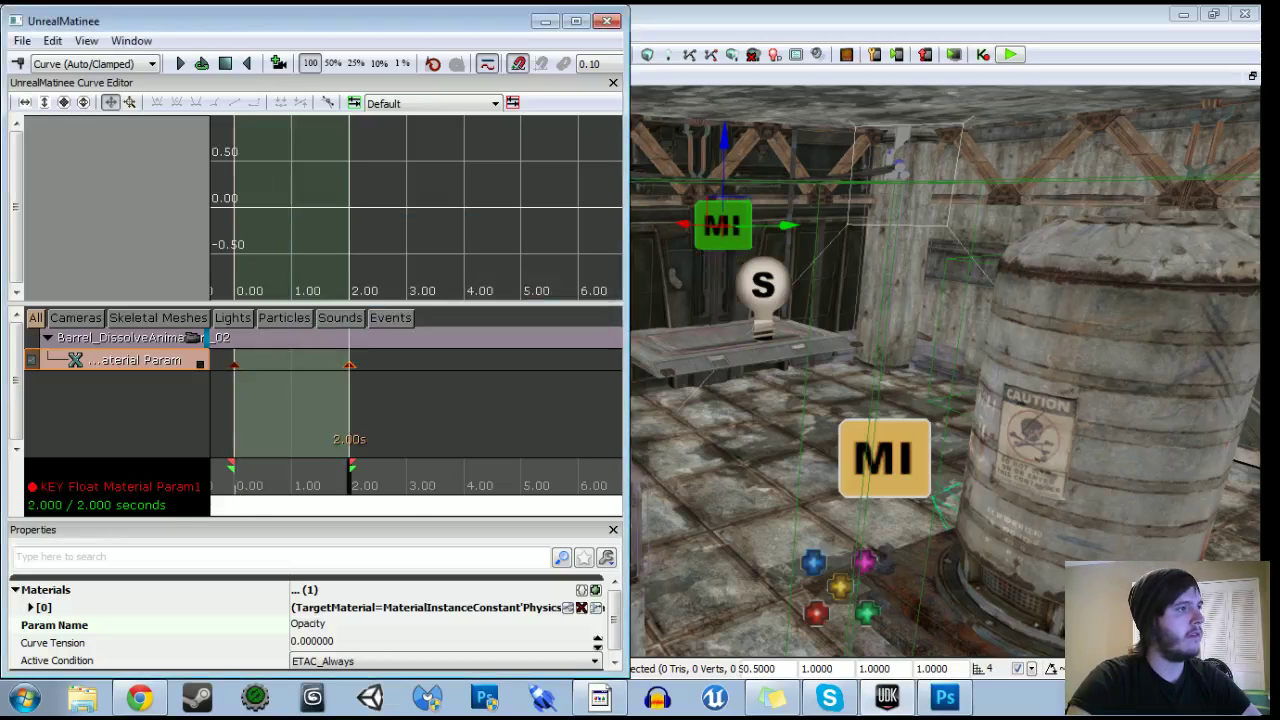
{"action": "left_click_drag", "start_coordinate": [327, 490], "coordinate": [297, 488]}
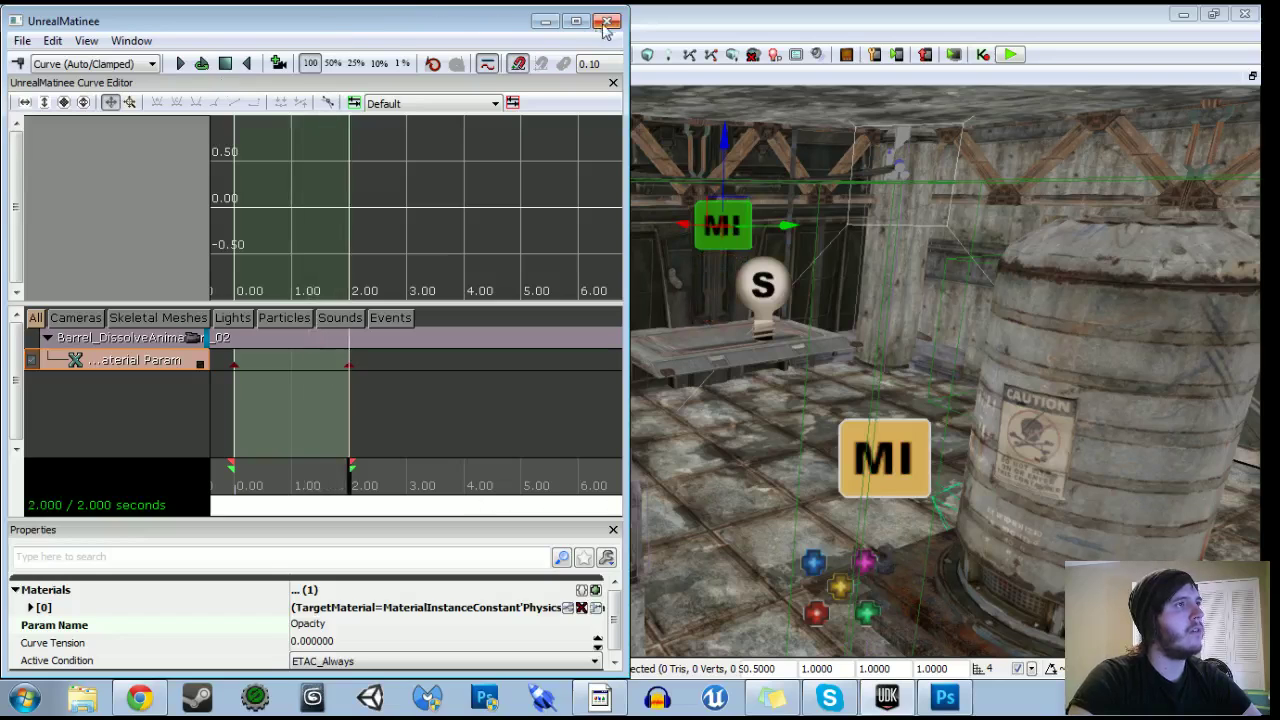
{"action": "left_click", "coordinate": [607, 22]}
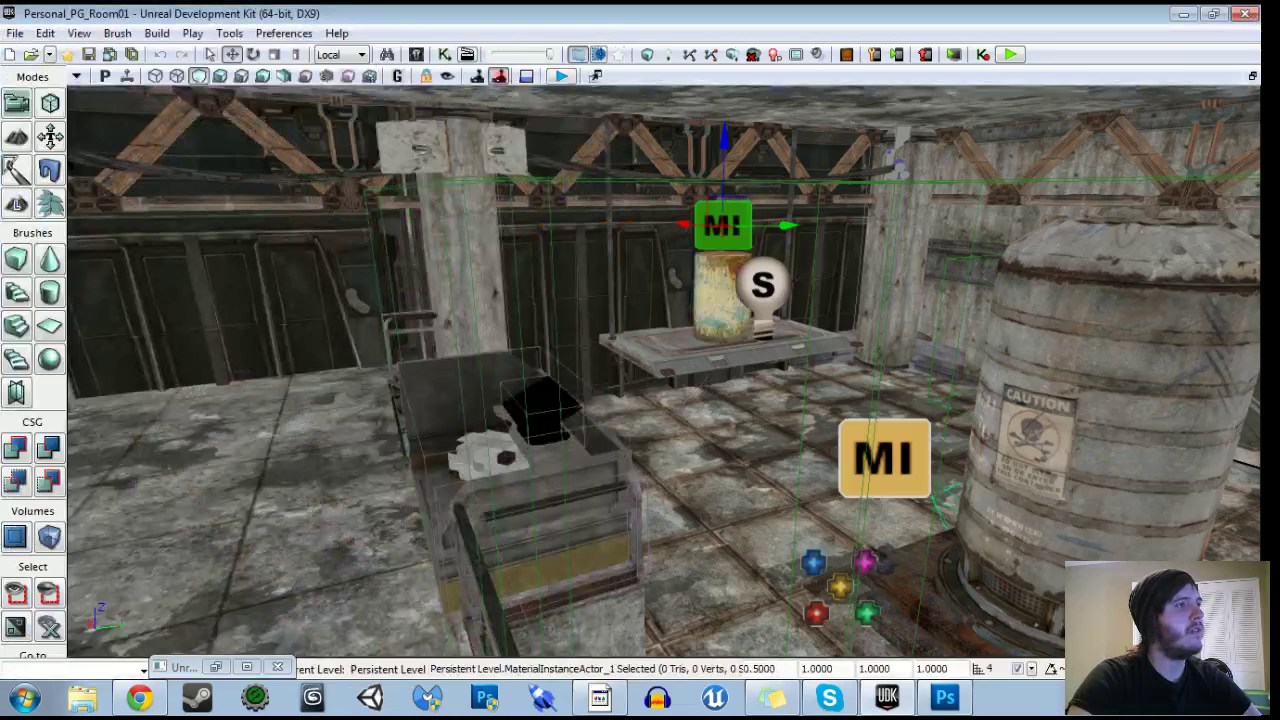
{"action": "left_click", "coordinate": [446, 55]}
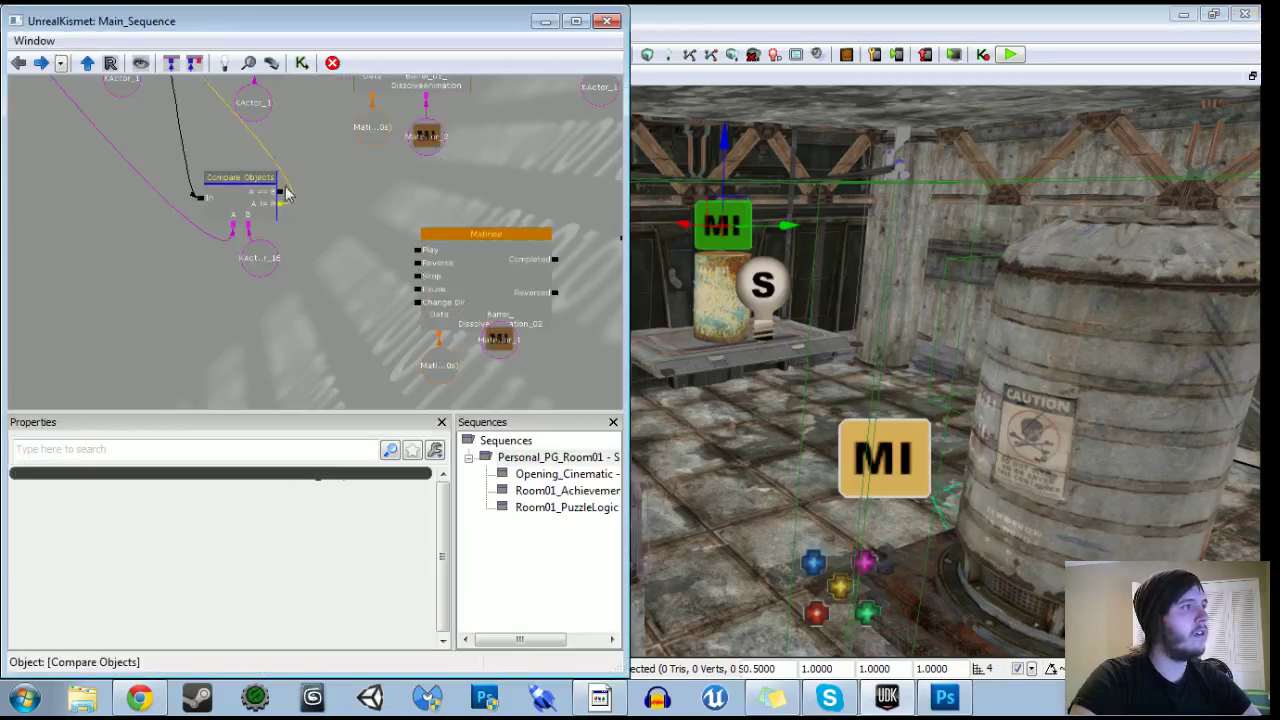
{"action": "scroll", "coordinate": [402, 248], "scroll_direction": "down", "scroll_amount": 1}
{"action": "left_click_drag", "start_coordinate": [386, 240], "coordinate": [302, 287]}
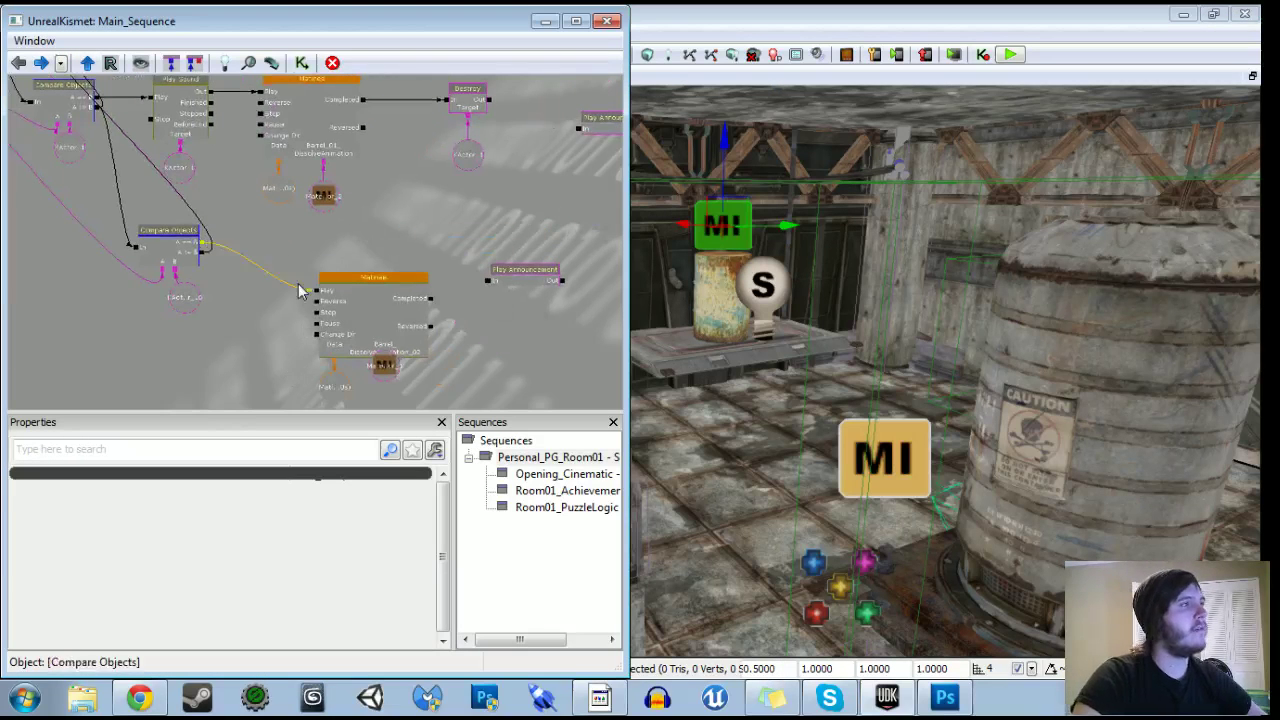
{"action": "left_click", "coordinate": [315, 293], "text": "alt"}
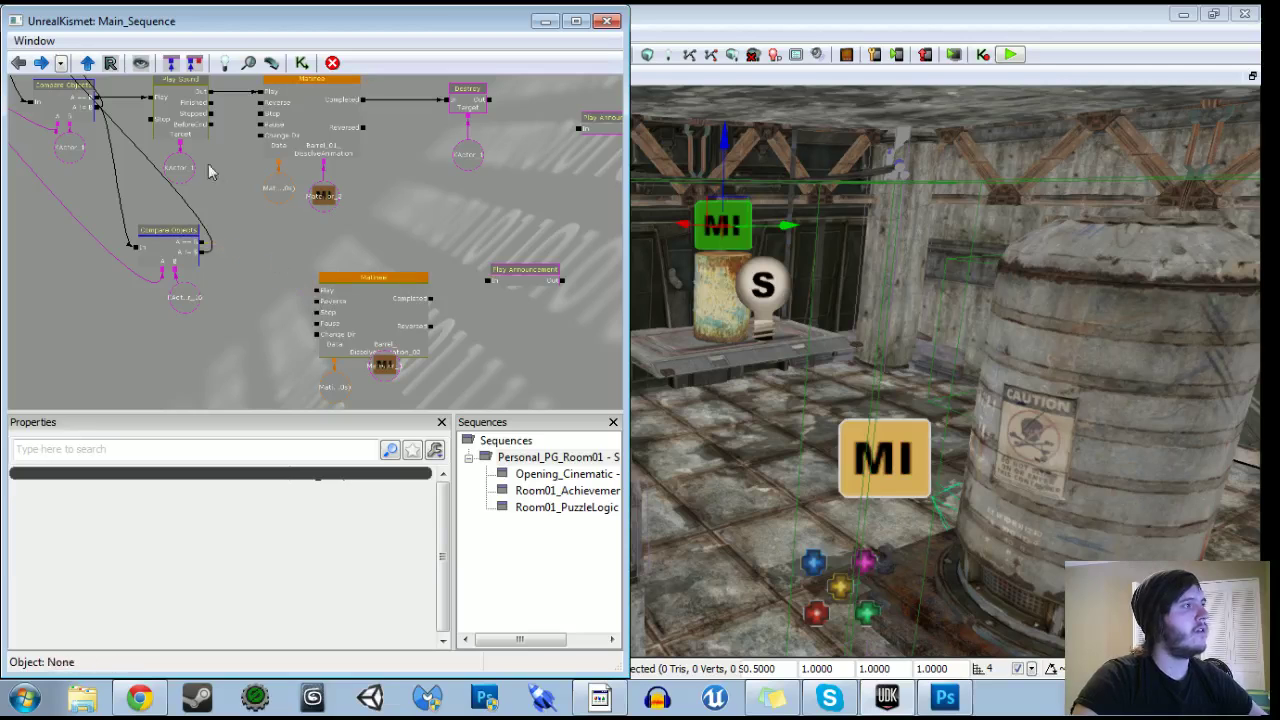
Copy the first barrel's Play Sound node, place the copy before the new Matinee, and remove its pasted KActor variable.
{"action": "left_click", "coordinate": [190, 132]}
{"action": "left_click", "coordinate": [184, 170], "text": "ctrl"}
{"action": "key", "text": "ctrl+c"}
{"action": "key", "text": "ctrl+v"}
{"action": "left_click_drag", "start_coordinate": [321, 290], "coordinate": [236, 304], "text": "ctrl"}
{"action": "left_click", "coordinate": [286, 279], "text": "alt"}
{"action": "left_click", "coordinate": [264, 350]}
{"action": "key", "text": "Delete"}
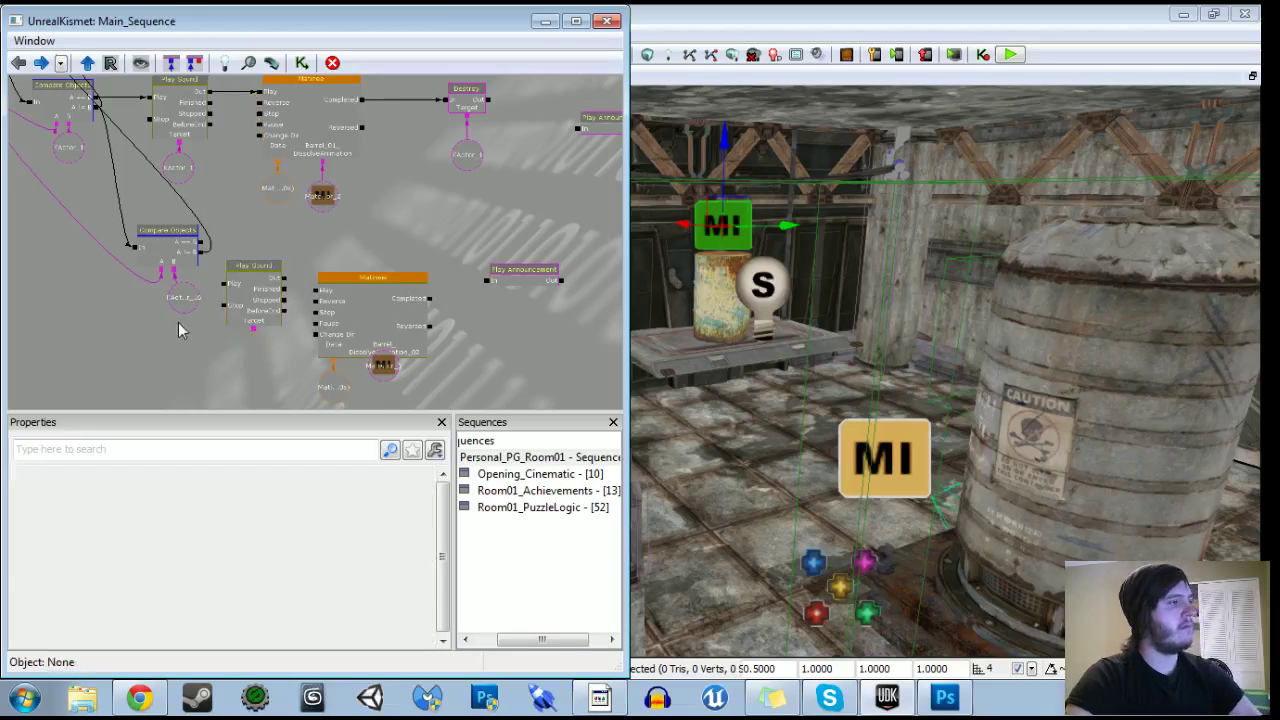
Wire the copied Play Sound between the second Compare Objects A == B output and the new Matinee's Play, targeting the second barrel's KActor variable.
{"action": "left_click", "coordinate": [181, 310]}
{"action": "left_click_drag", "start_coordinate": [257, 336], "coordinate": [185, 295]}
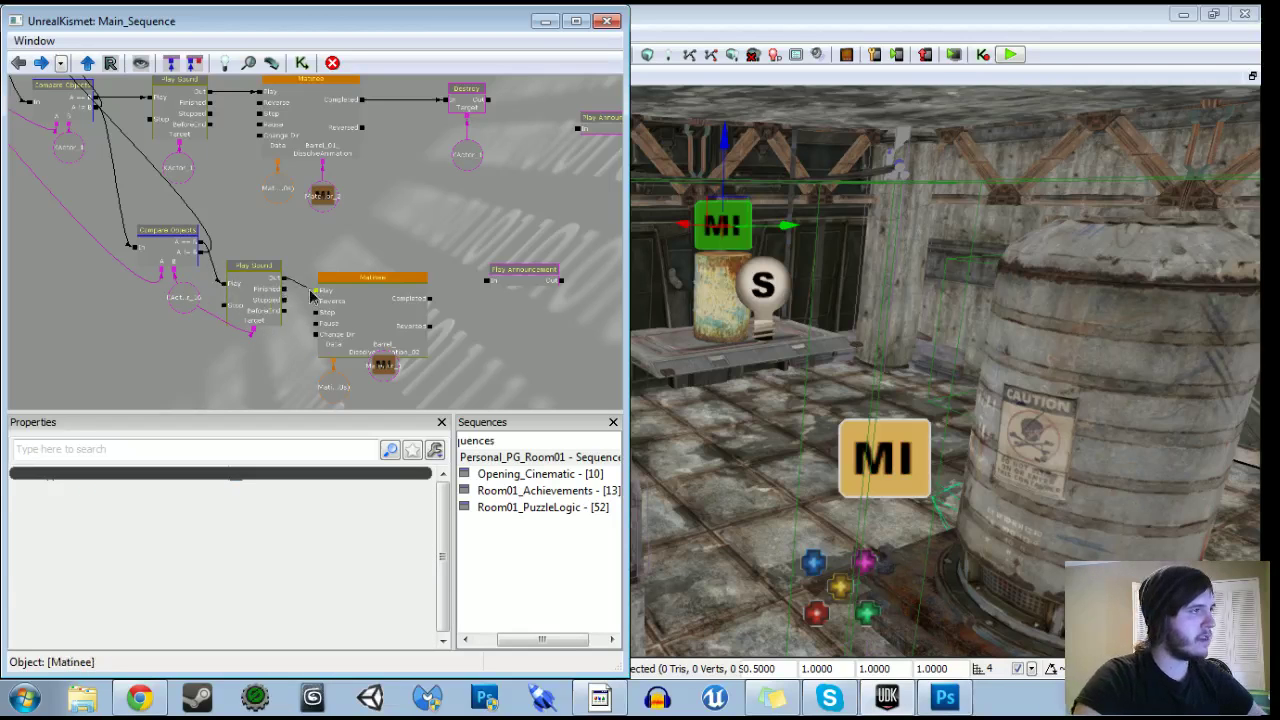
{"action": "left_click_drag", "start_coordinate": [309, 268], "coordinate": [452, 394], "text": "ctrl+alt"}
{"action": "left_click_drag", "start_coordinate": [384, 321], "coordinate": [386, 308], "text": "ctrl"}
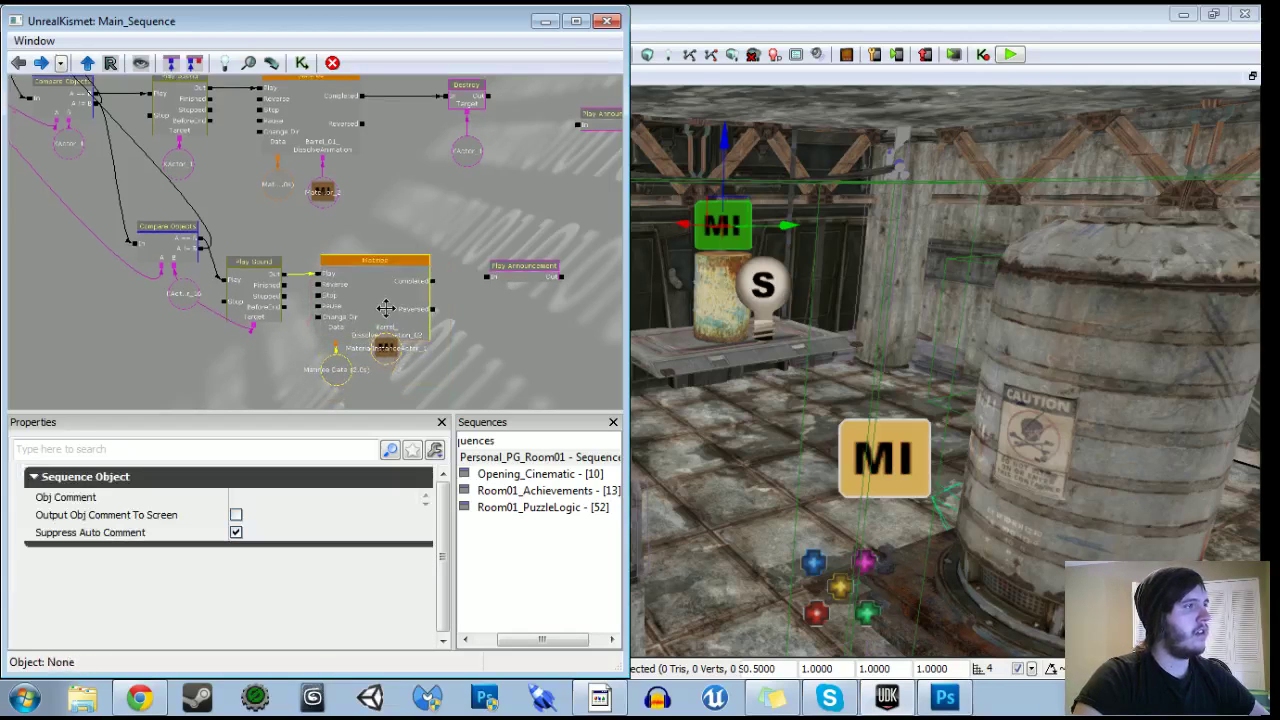
Play the level from the floor near the door and grab the second barrel off its shelf with the physics gun.
{"action": "left_click", "coordinate": [736, 496]}
{"action": "right_click", "coordinate": [736, 496]}
{"action": "mouse_move", "coordinate": [767, 489]}
{"action": "right_mouse_down"}
{"action": "mouse_move", "coordinate": [680, 470]}
{"action": "mouse_move", "coordinate": [690, 485]}
{"action": "mouse_move", "coordinate": [766, 490]}
{"action": "right_mouse_up"}
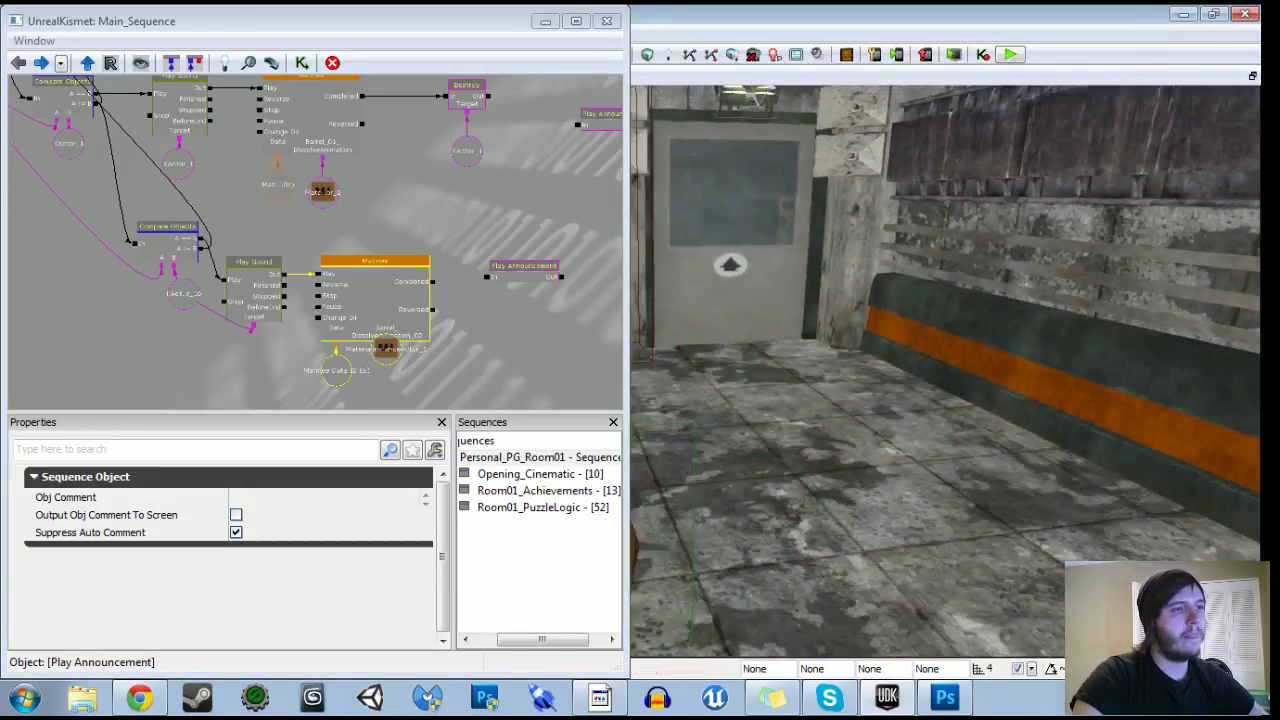
{"action": "right_click", "coordinate": [777, 542]}
{"action": "key", "text": "s"}
{"action": "key", "text": "w"}
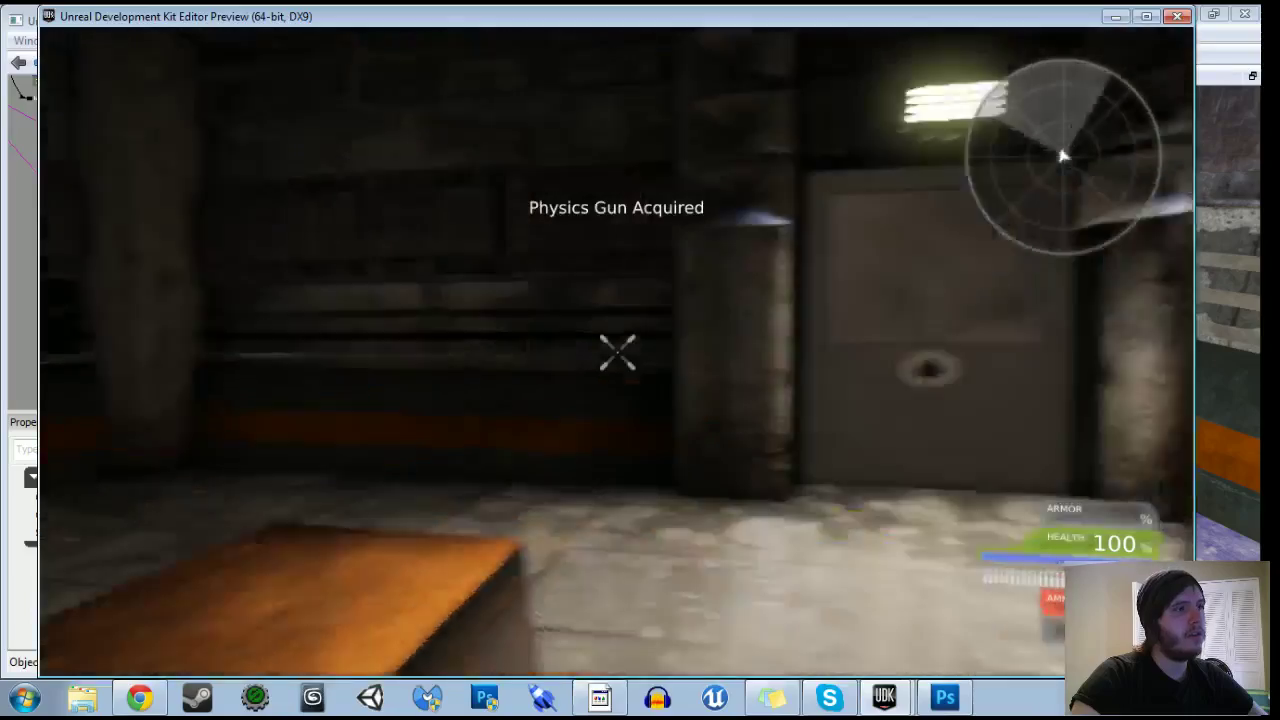
{"action": "key", "text": "w"}
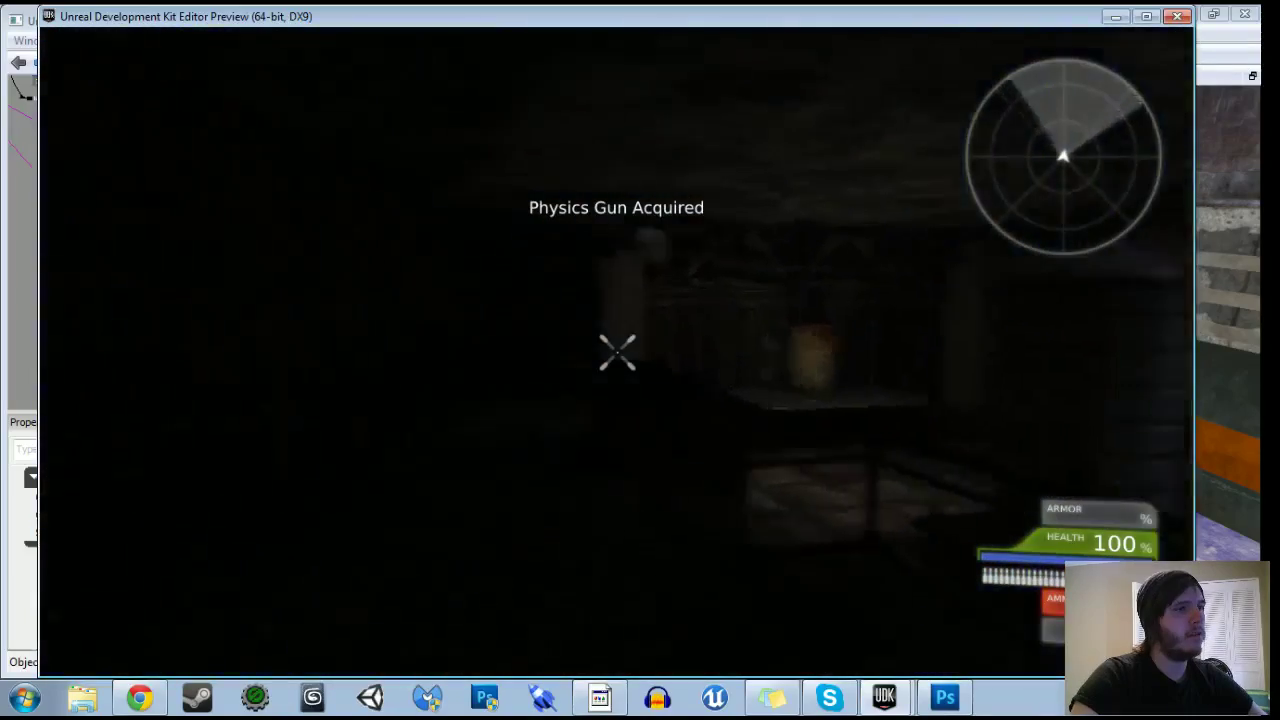
{"action": "right_click", "coordinate": [617, 352]}
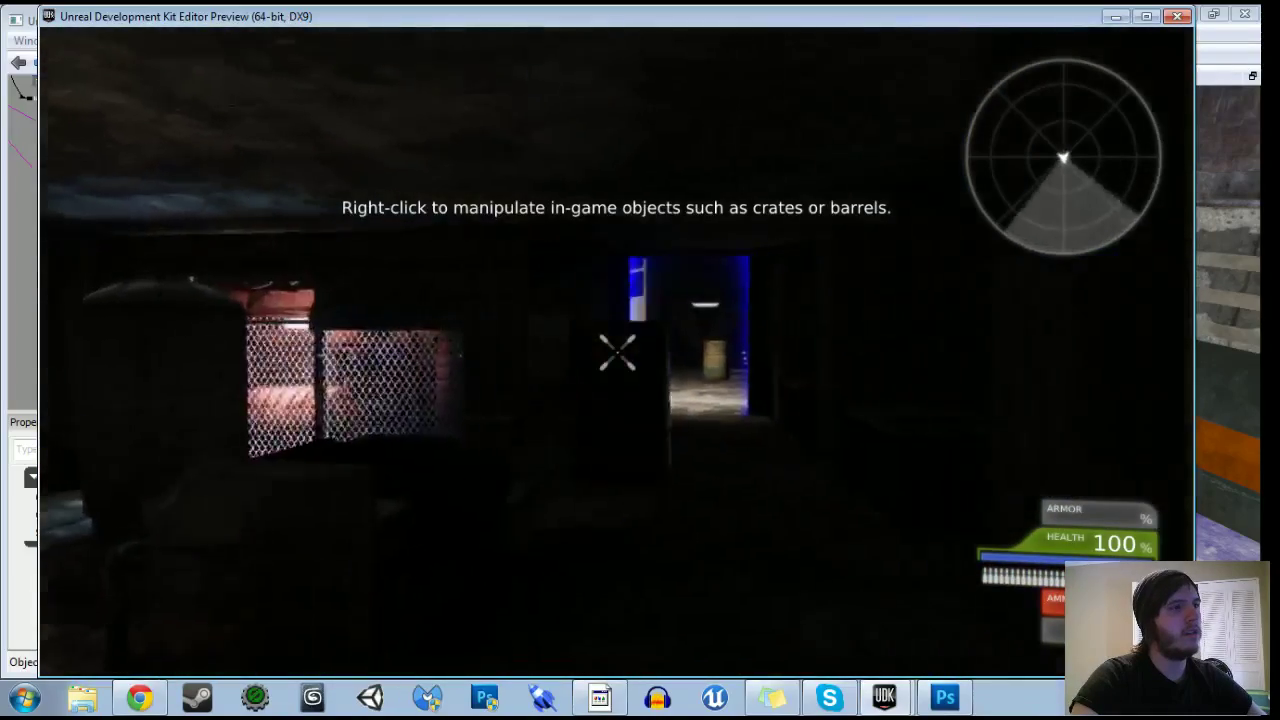
Carry the second barrel through the blue doorway field to test its dissolve, and end the play session.
{"action": "key", "text": "w"}
{"action": "key", "text": "w"}
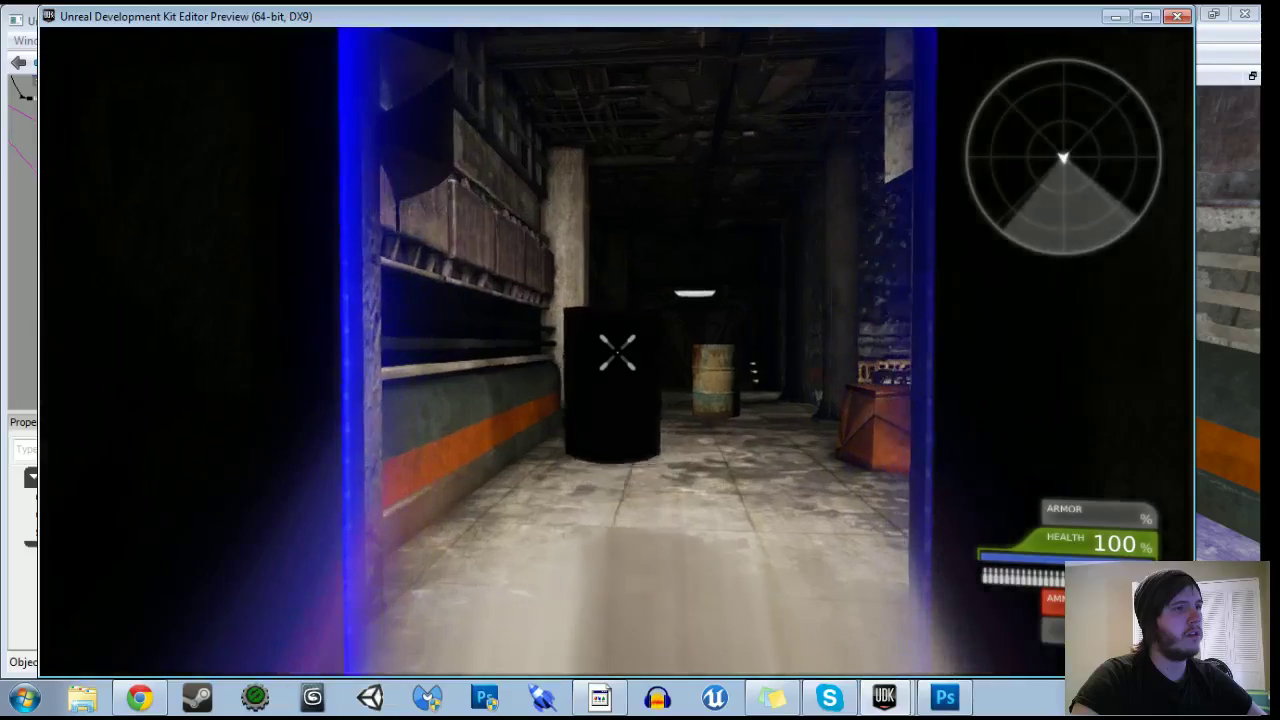
{"action": "right_click", "coordinate": [617, 352]}
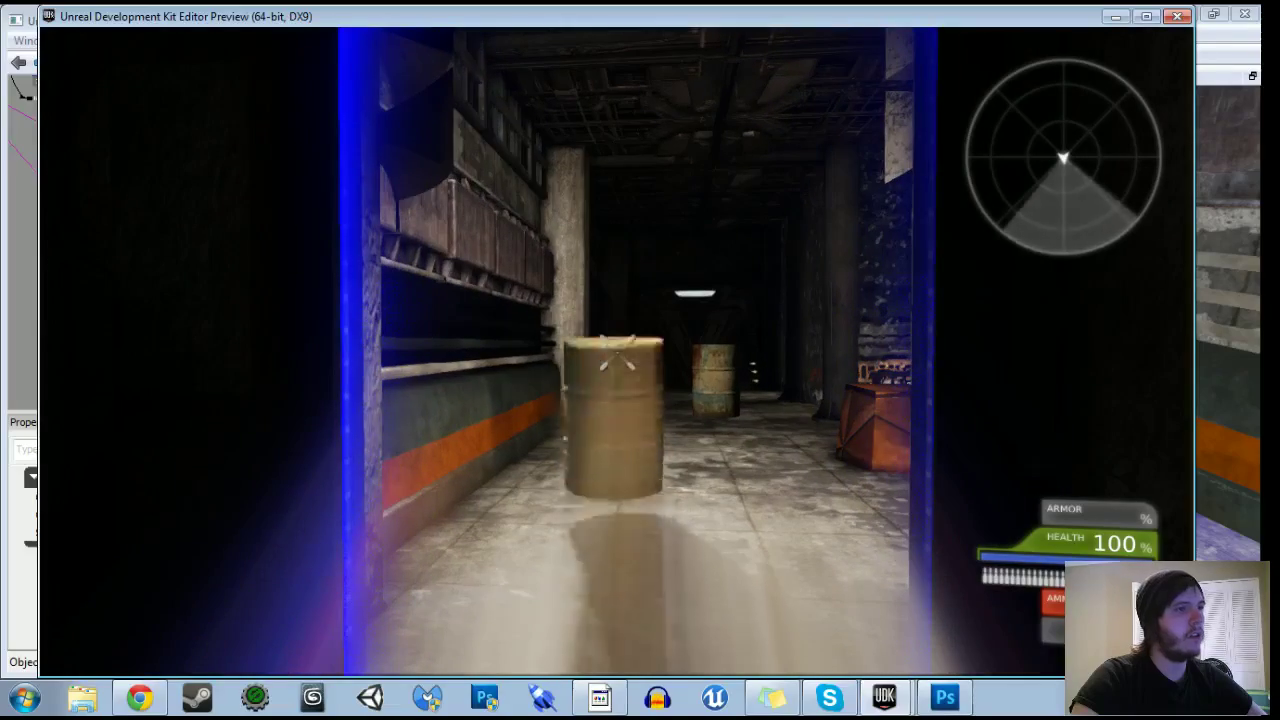
{"action": "key", "text": "w"}
{"action": "right_click", "coordinate": [617, 352]}
{"action": "key", "text": "w"}
{"action": "key", "text": "w"}
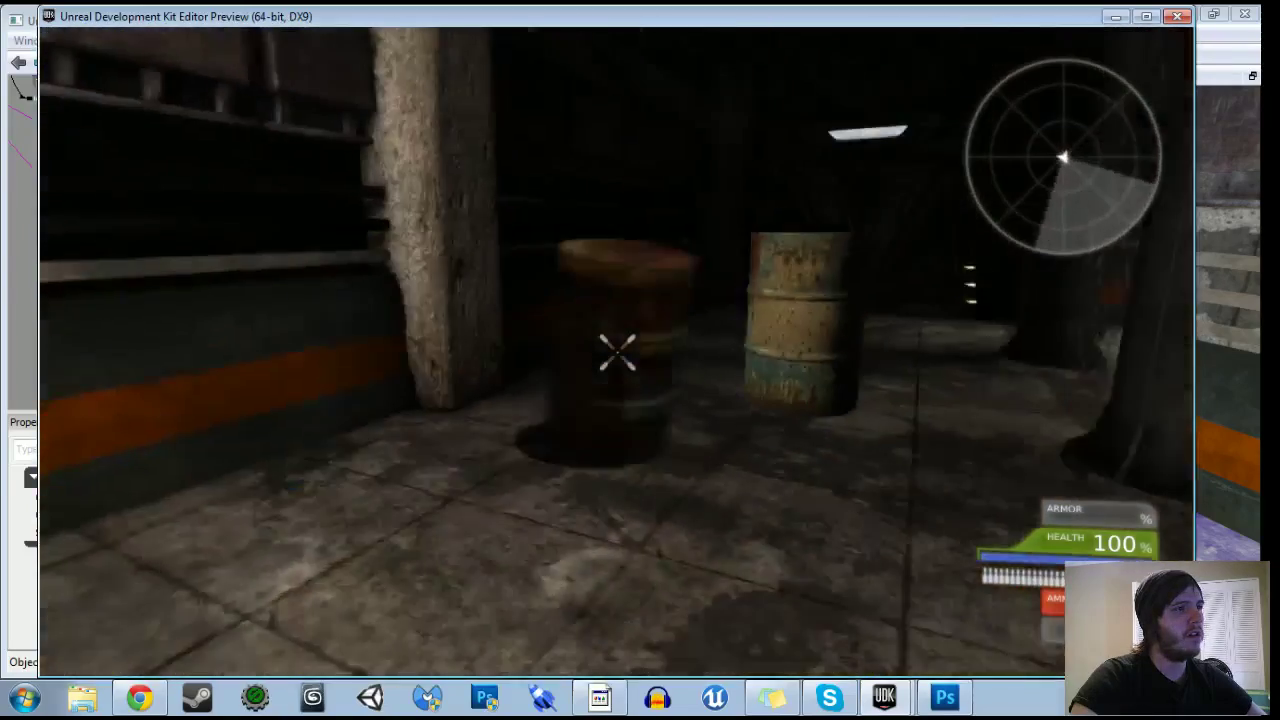
{"action": "key", "text": "Escape"}
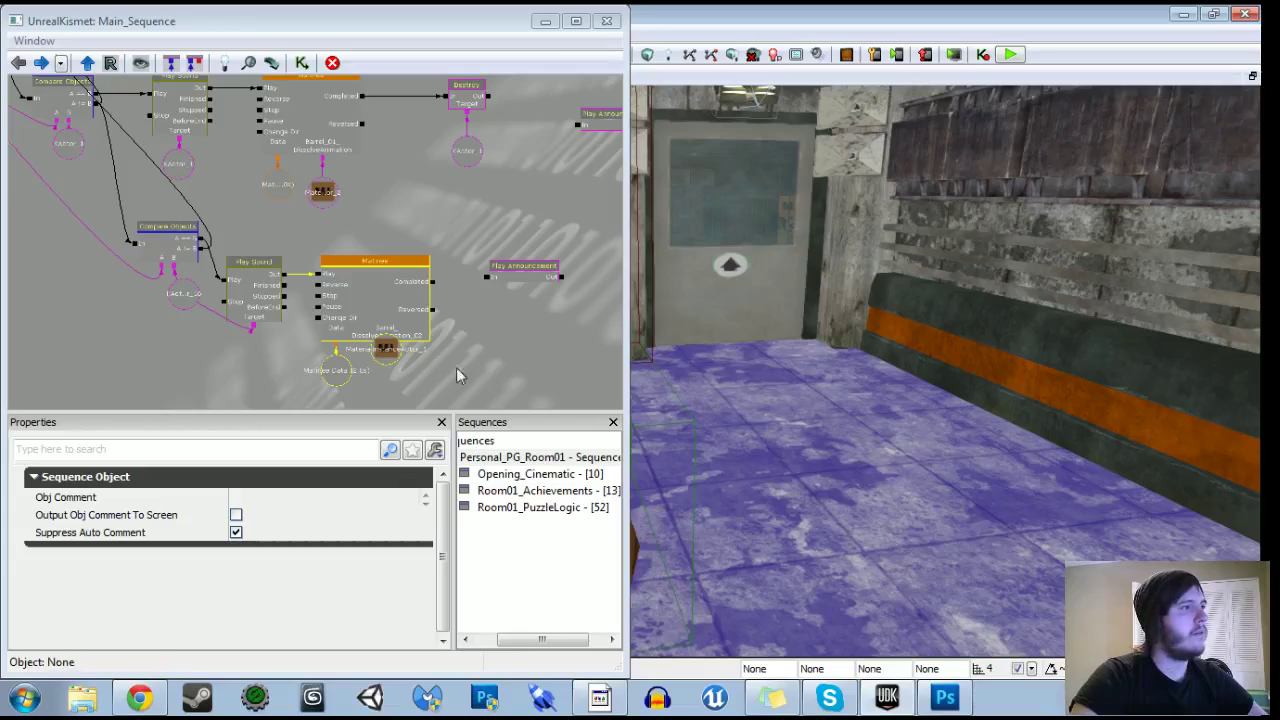
Wire the second barrel's Play Sound Out to the Play Announcement's In instead of the Matinee, and briefly play the level.
{"action": "scroll", "coordinate": [430, 358], "scroll_direction": "up", "scroll_amount": 3}
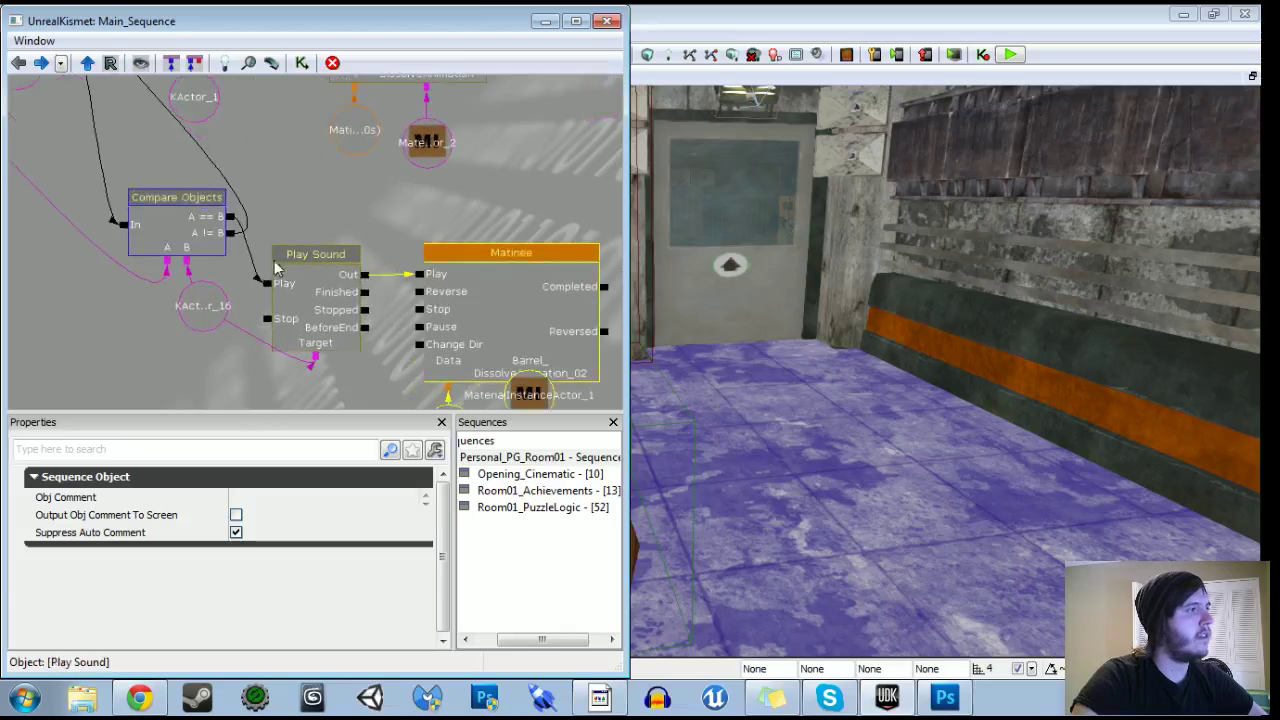
{"action": "left_click_drag", "start_coordinate": [419, 327], "coordinate": [358, 277]}
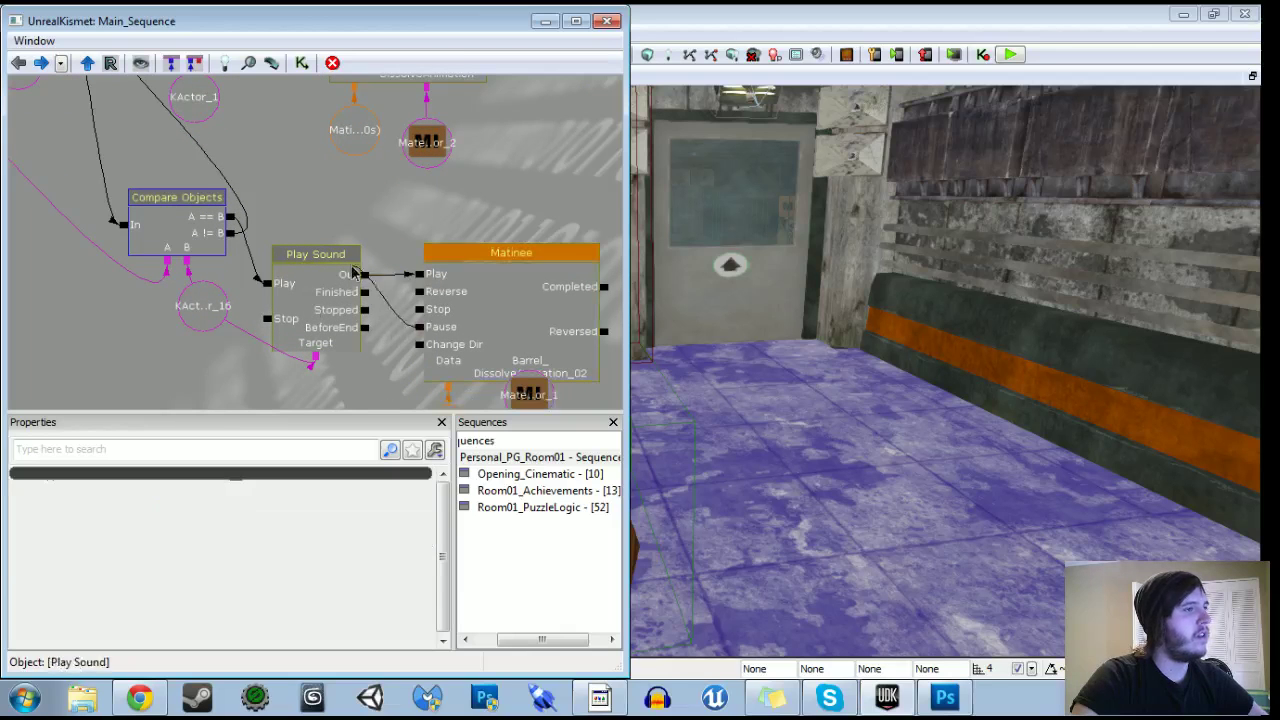
{"action": "left_click_drag", "start_coordinate": [396, 347], "coordinate": [295, 267]}
{"action": "left_click_drag", "start_coordinate": [307, 200], "coordinate": [307, 200]}
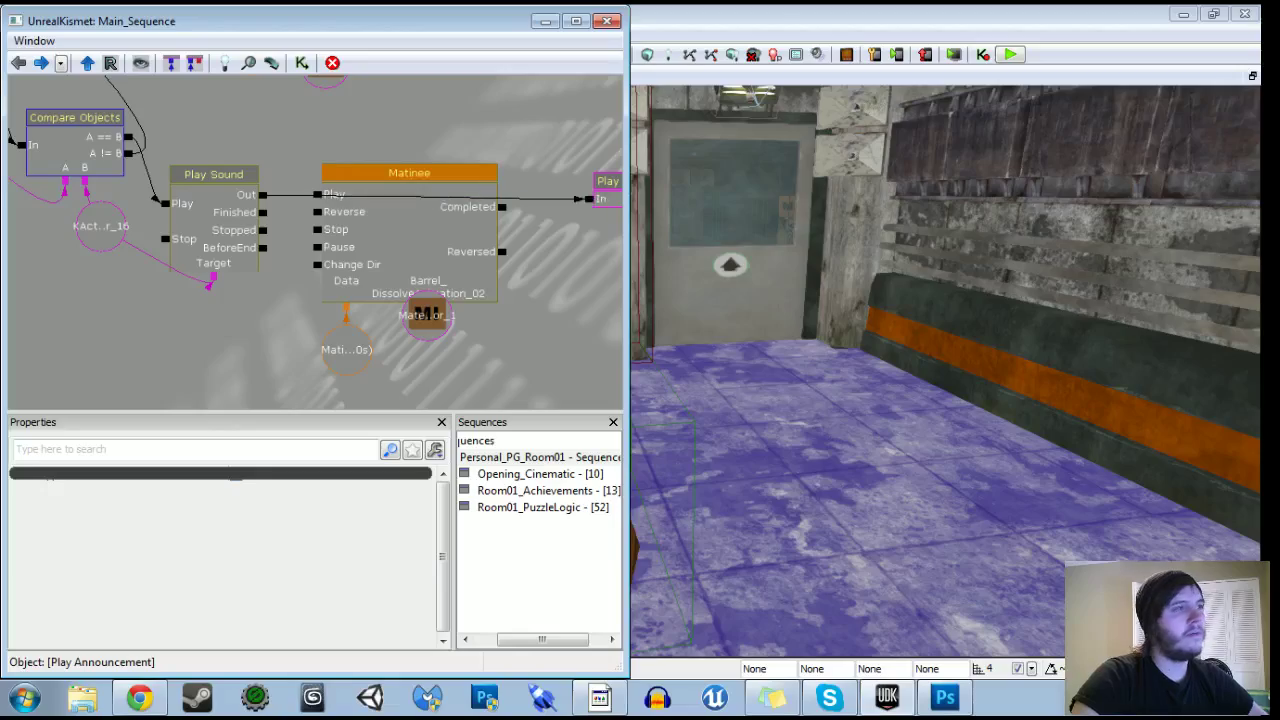
{"action": "right_click", "coordinate": [869, 470]}
{"action": "left_click", "coordinate": [921, 430]}
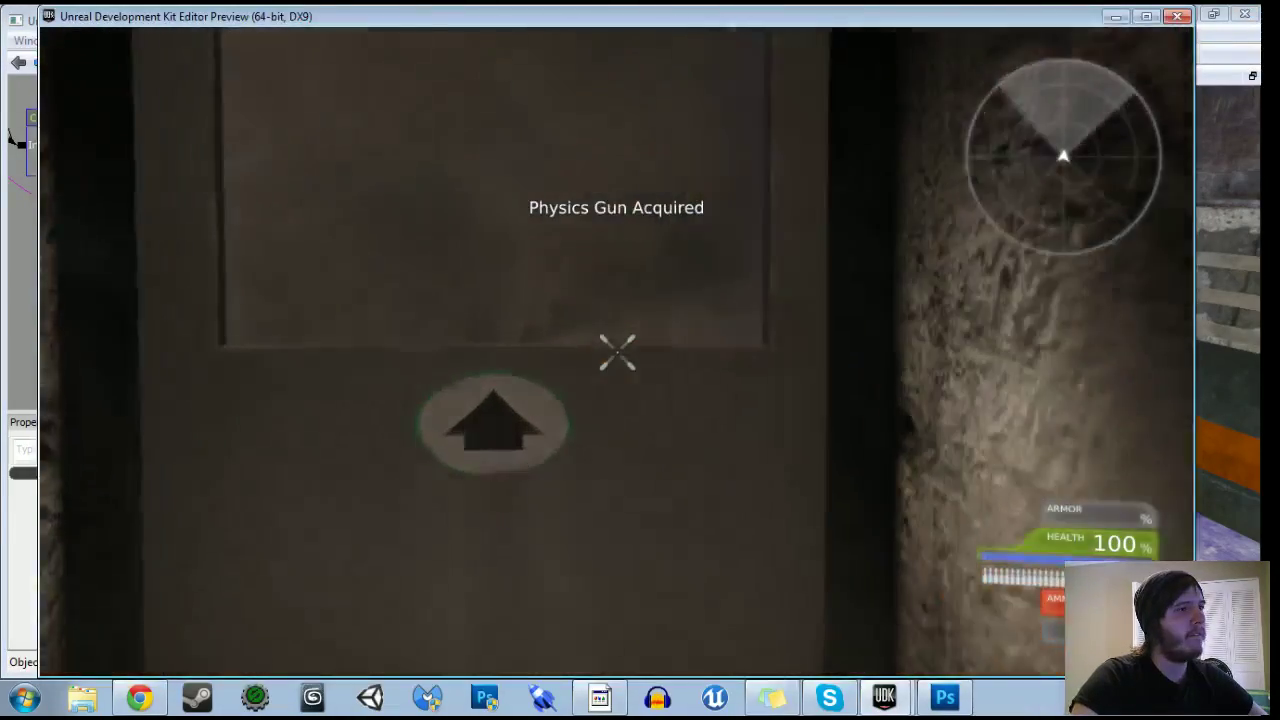
{"action": "key", "text": "Escape"}
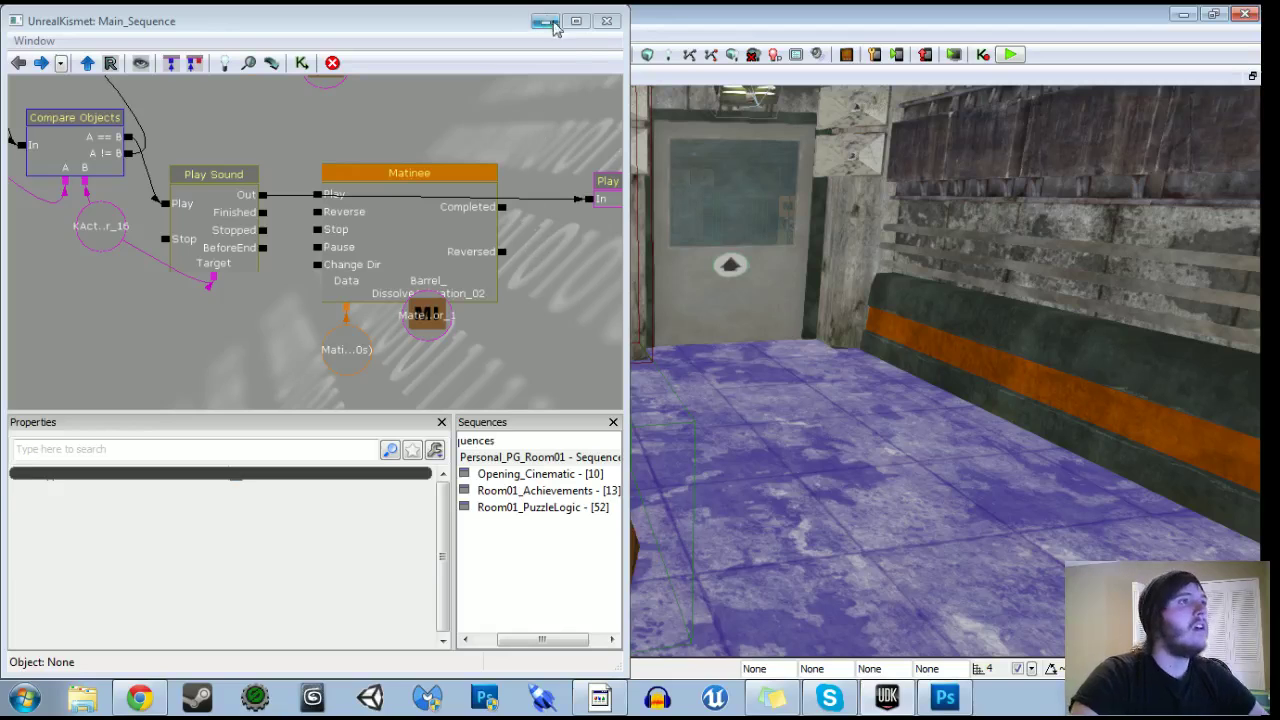
Save the package containing MAT_Dissolve_Barrel_Room01_02 in the Content Browser and return to the level.
{"action": "left_click", "coordinate": [545, 21]}
{"action": "key", "text": "ctrl+shift+f"}
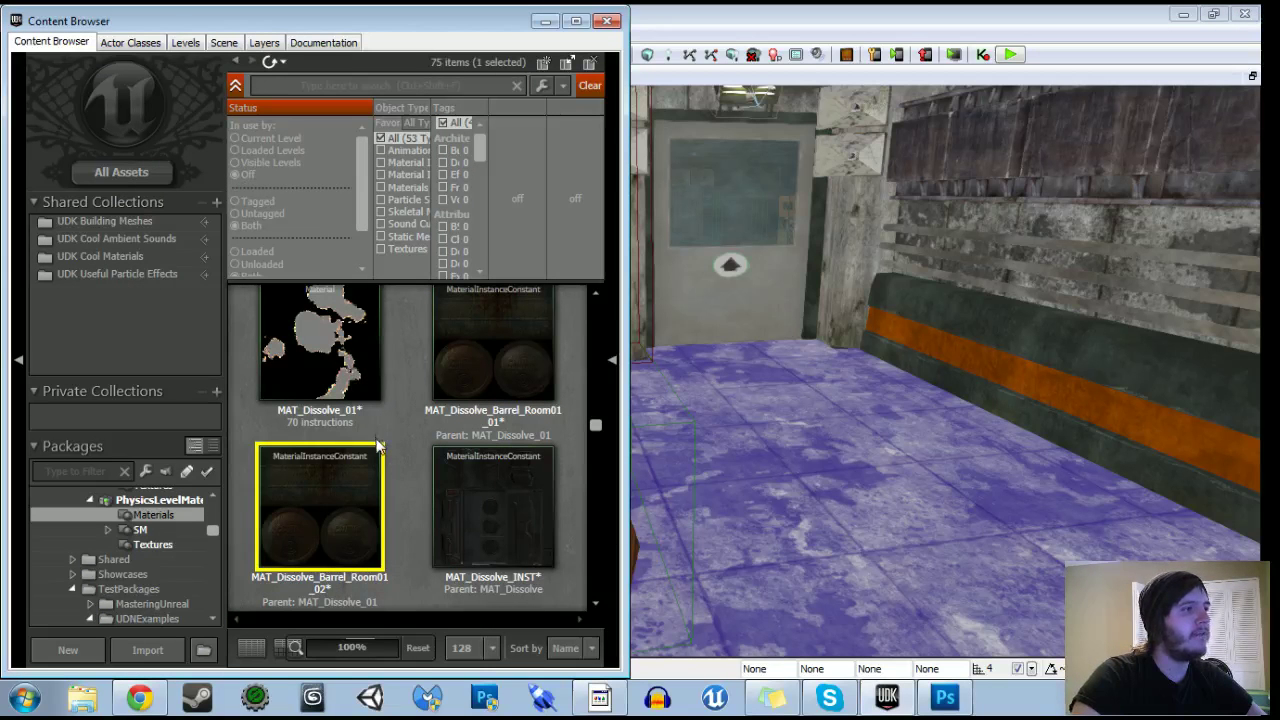
{"action": "key", "text": "ctrl+s"}
{"action": "left_click", "coordinate": [596, 22]}
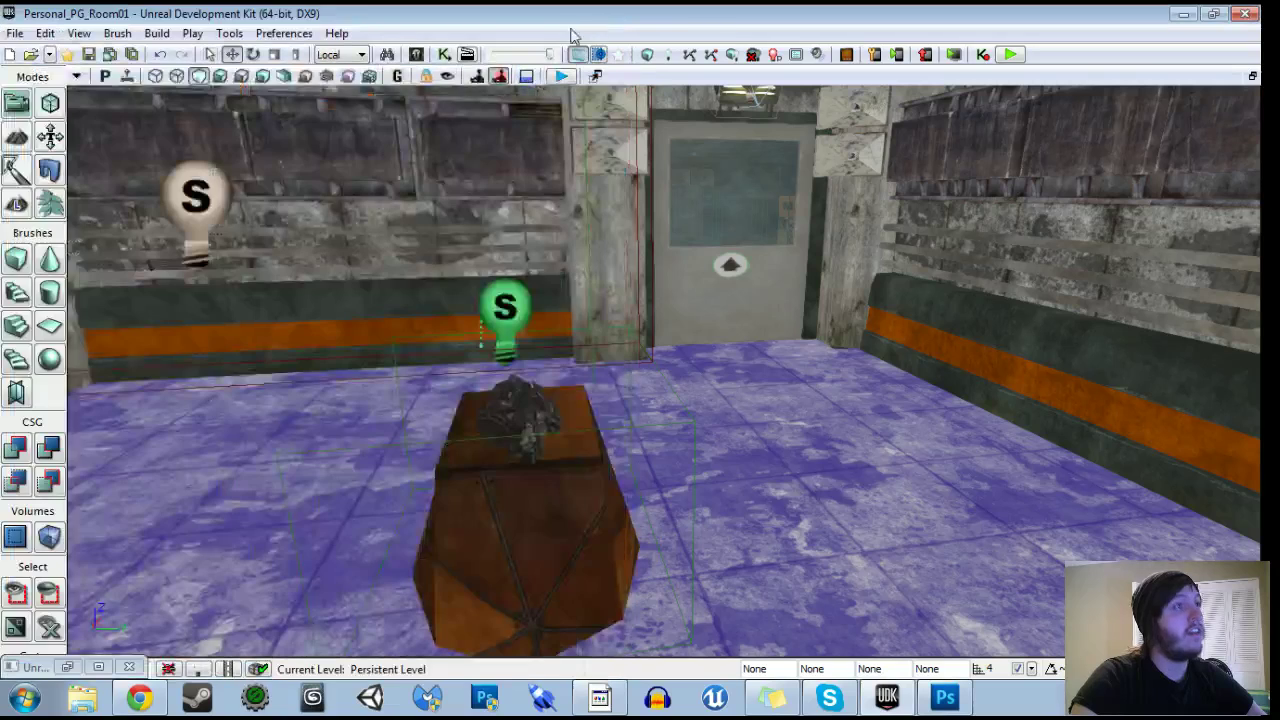
Reconnect the second barrel's Play Sound Out to the Matinee's Play in Kismet and play the level up to the shelf barrel.
{"action": "left_click", "coordinate": [446, 55]}
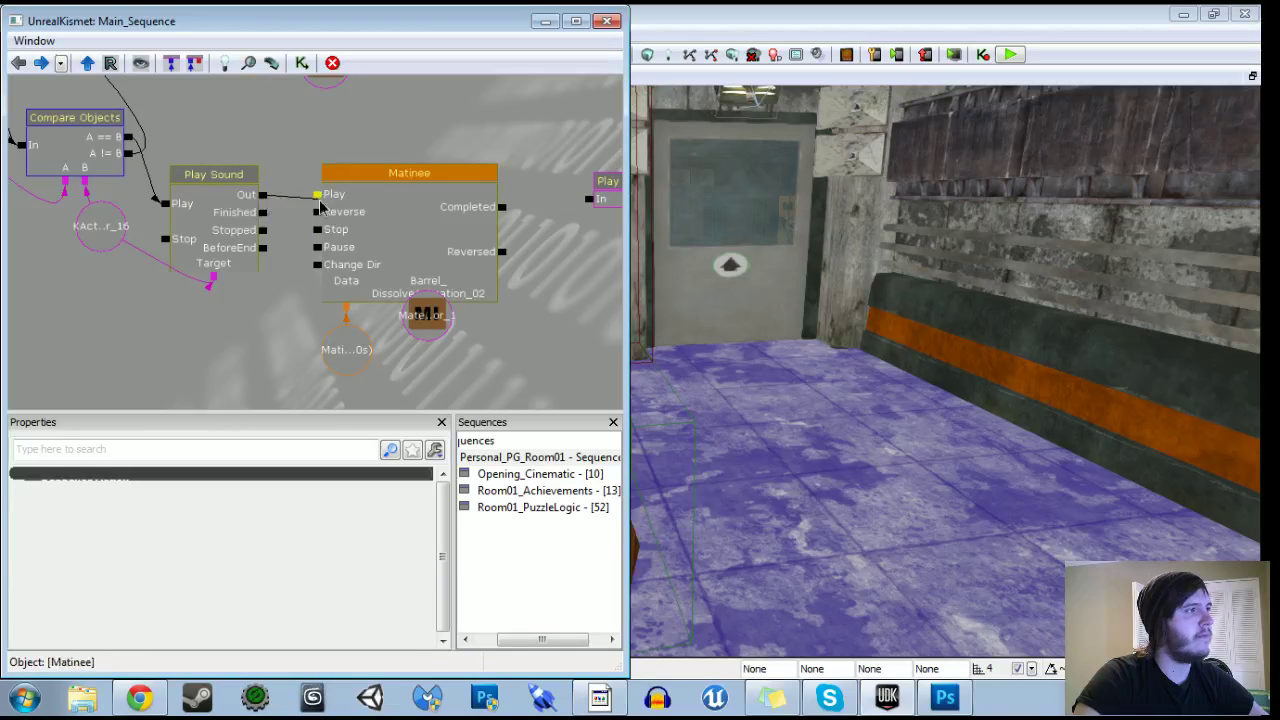
{"action": "right_click", "coordinate": [843, 500]}
{"action": "left_click", "coordinate": [870, 465]}
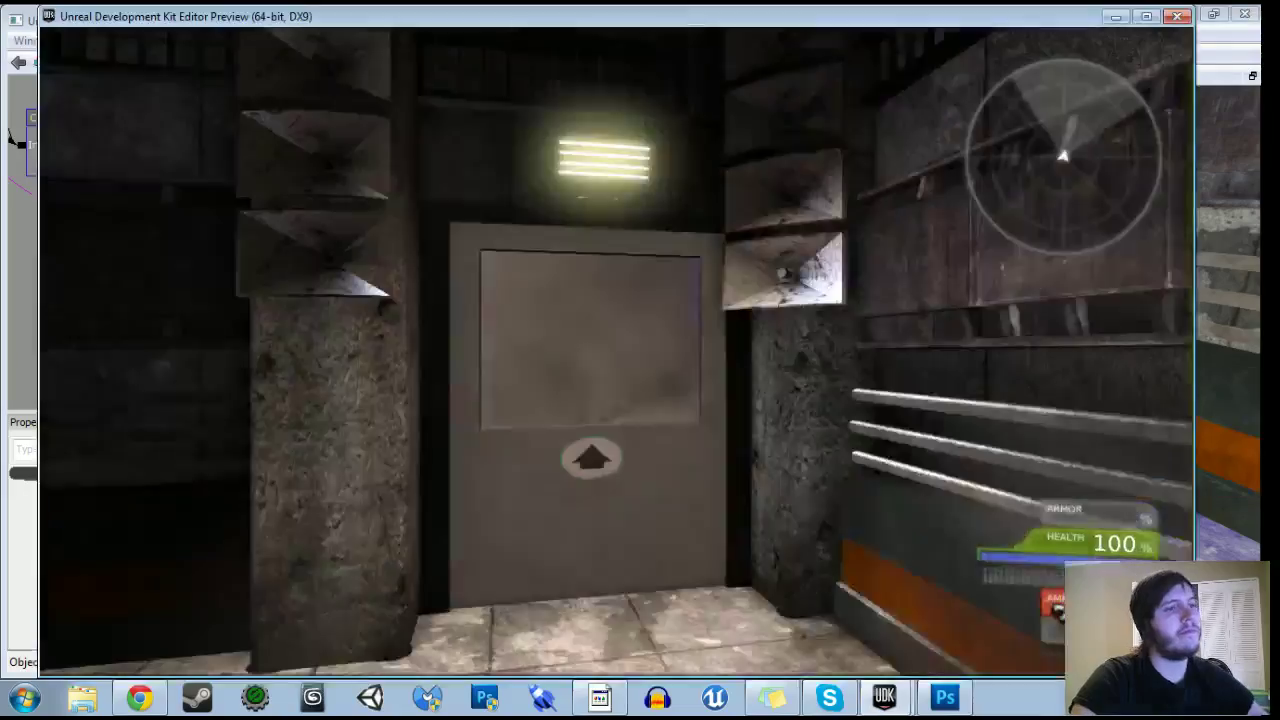
{"action": "key", "text": "w"}
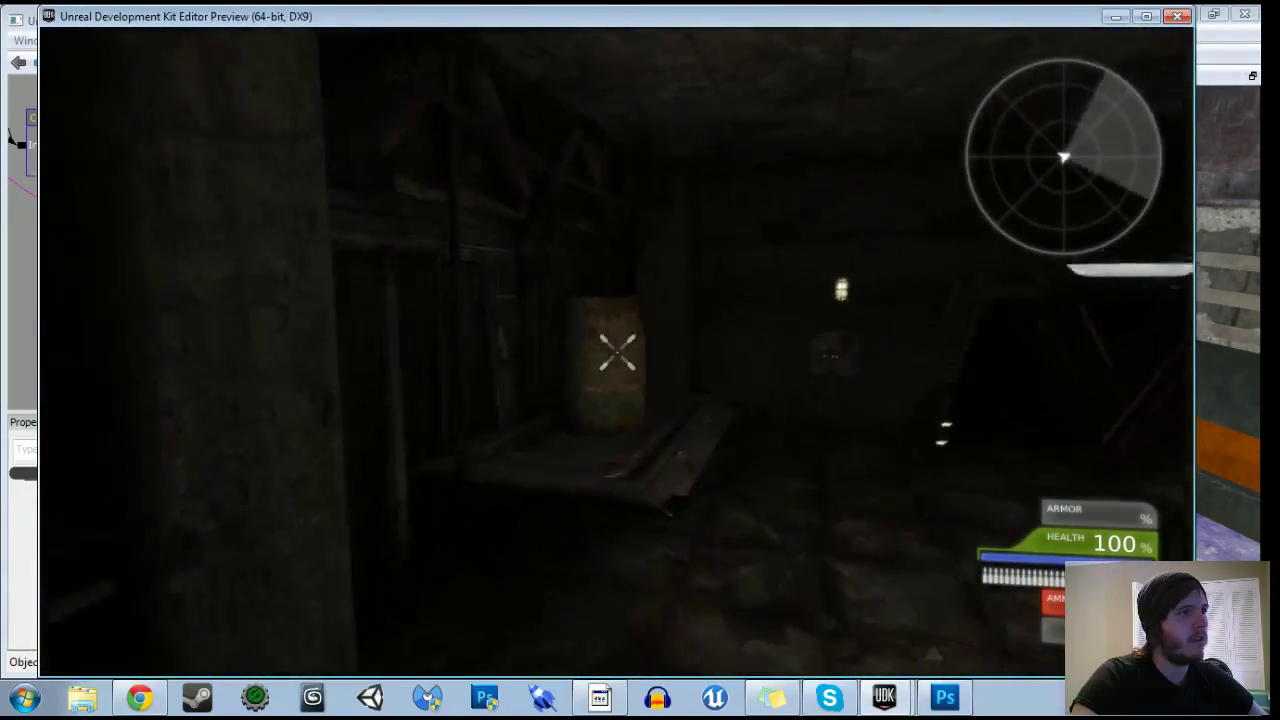
Explore the level in the play preview and end the preview.
{"action": "key", "text": "w"}
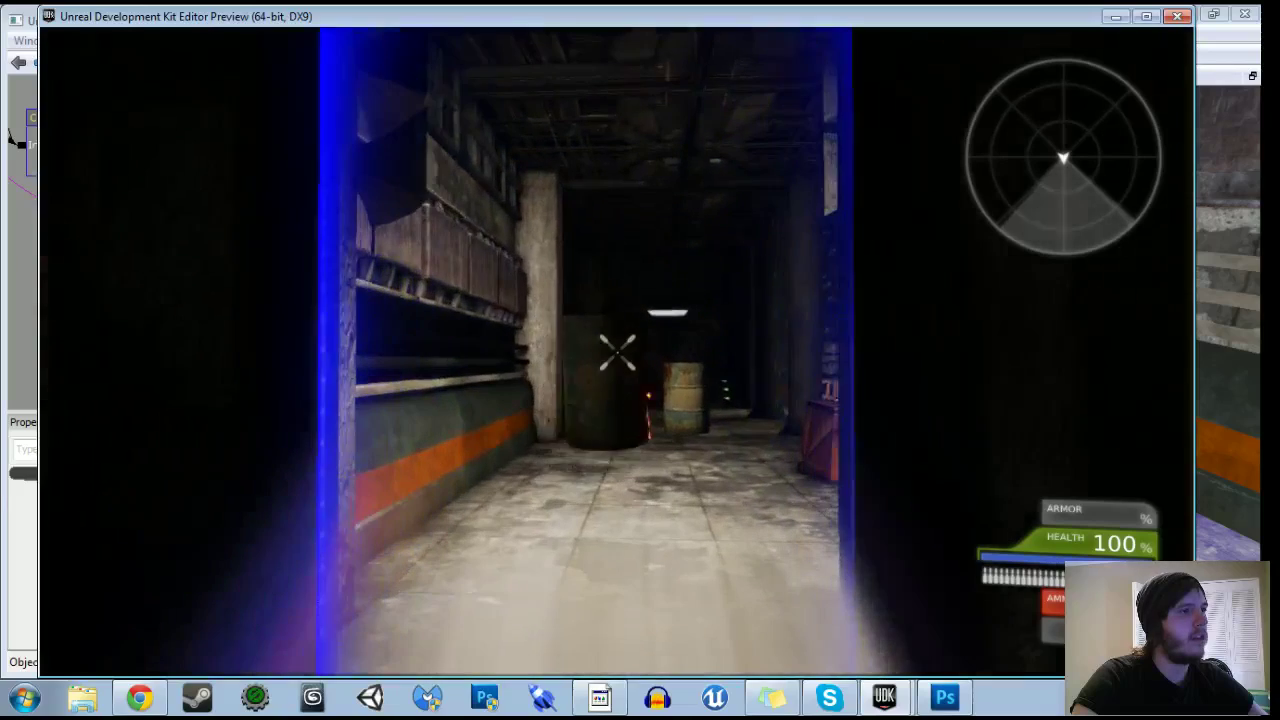
{"action": "left_click", "coordinate": [617, 350]}
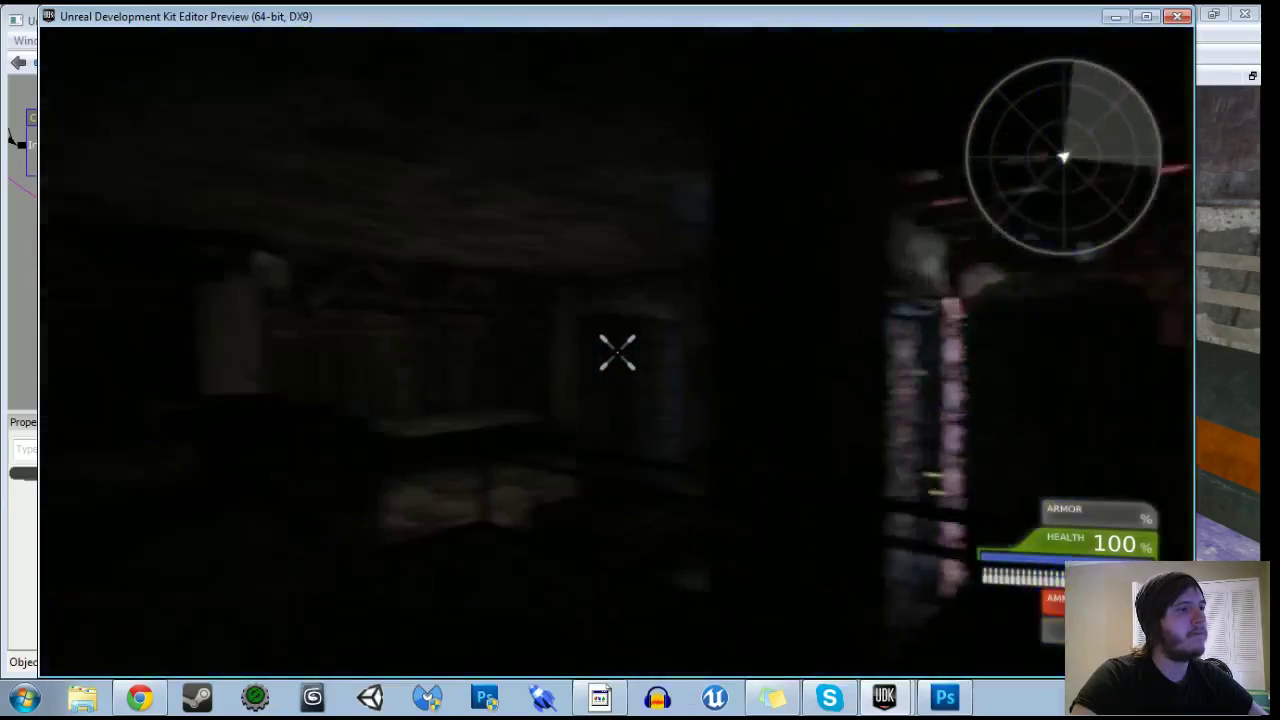
{"action": "key", "text": "Escape"}
Delete the unconnected Play Announcement node beside the second barrel's Matinee.
{"action": "left_click_drag", "start_coordinate": [549, 389], "coordinate": [424, 377]}
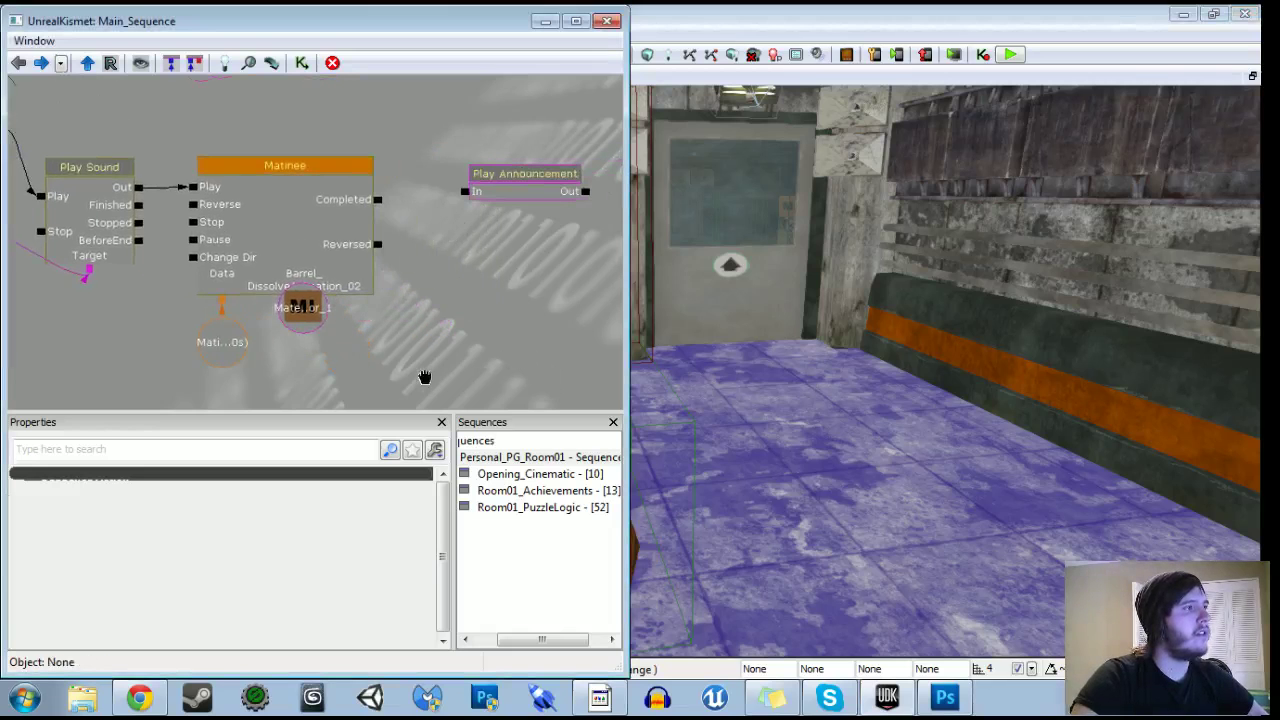
{"action": "scroll", "coordinate": [256, 224], "scroll_direction": "down", "scroll_amount": 2}
{"action": "left_click_drag", "start_coordinate": [451, 160], "coordinate": [451, 295]}
{"action": "left_click", "coordinate": [451, 295]}
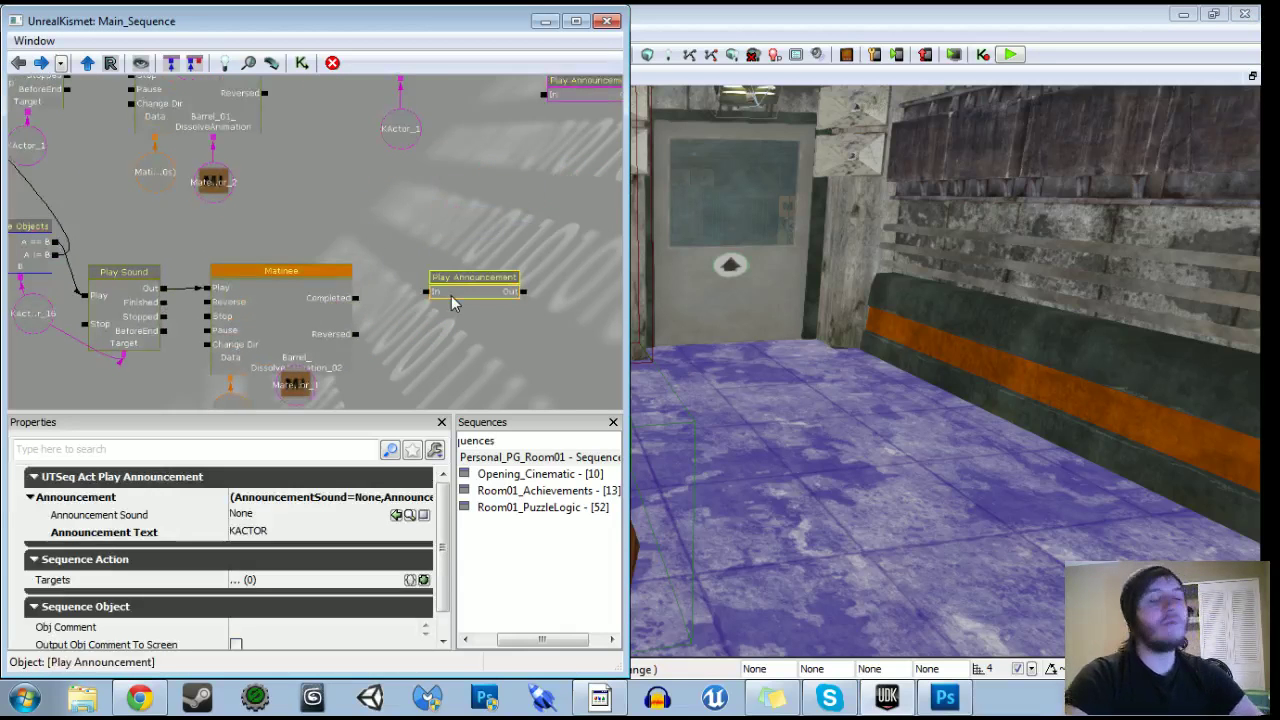
{"action": "key", "text": "Delete"}
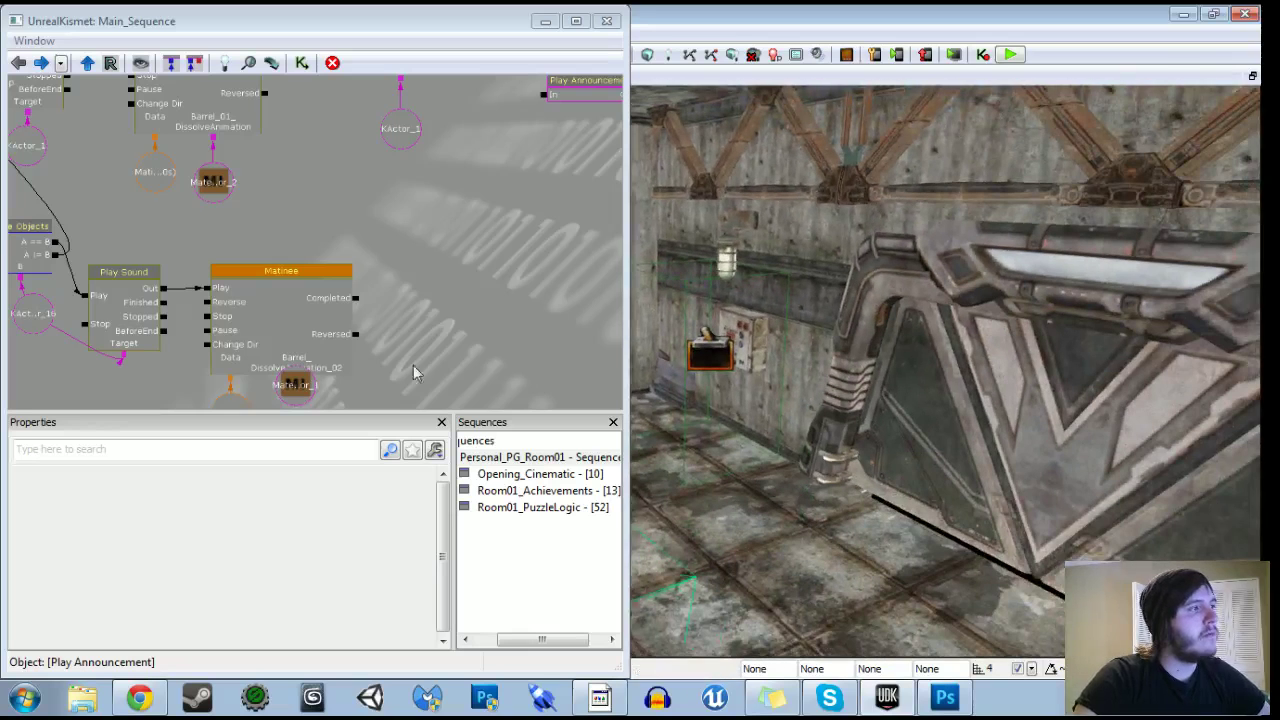
Maximize the Kismet editor window to work on the barrel sequence.
{"action": "left_click_drag", "start_coordinate": [414, 367], "coordinate": [500, 338]}
{"action": "left_click", "coordinate": [337, 256]}
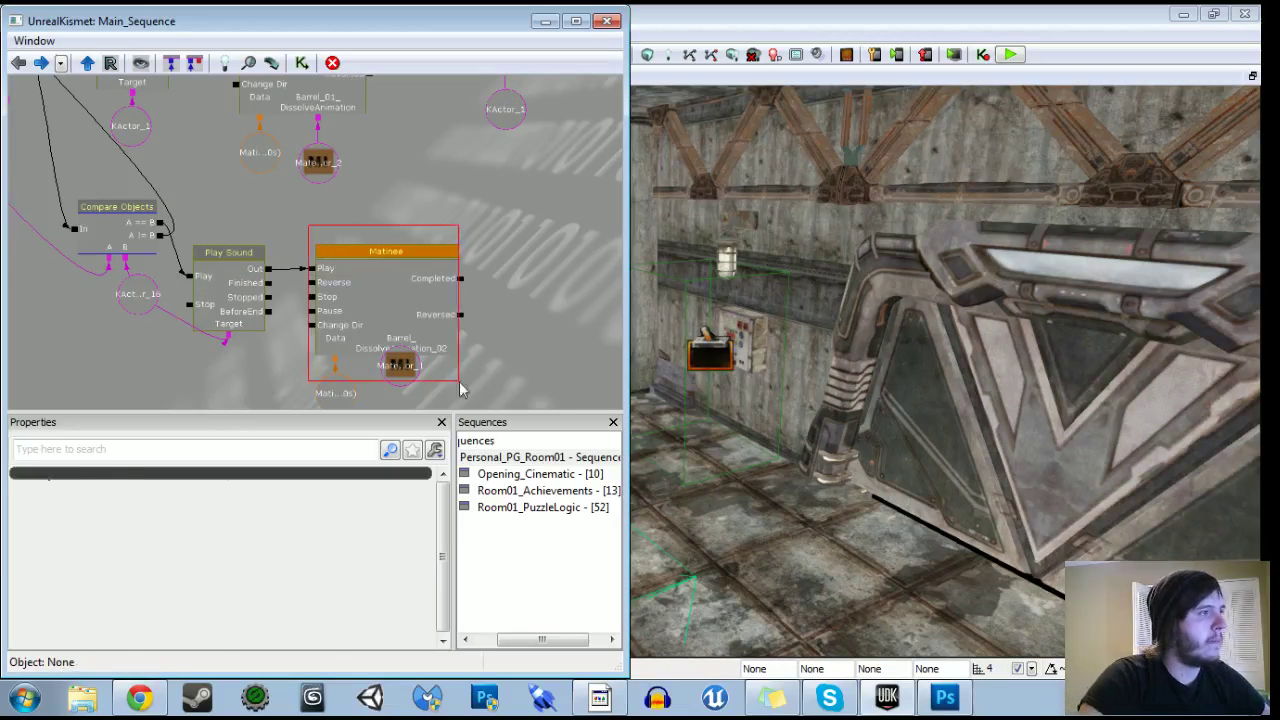
{"action": "left_click_drag", "start_coordinate": [461, 389], "coordinate": [461, 389], "text": "ctrl+alt"}
{"action": "scroll", "coordinate": [527, 353], "scroll_direction": "down", "scroll_amount": 3}
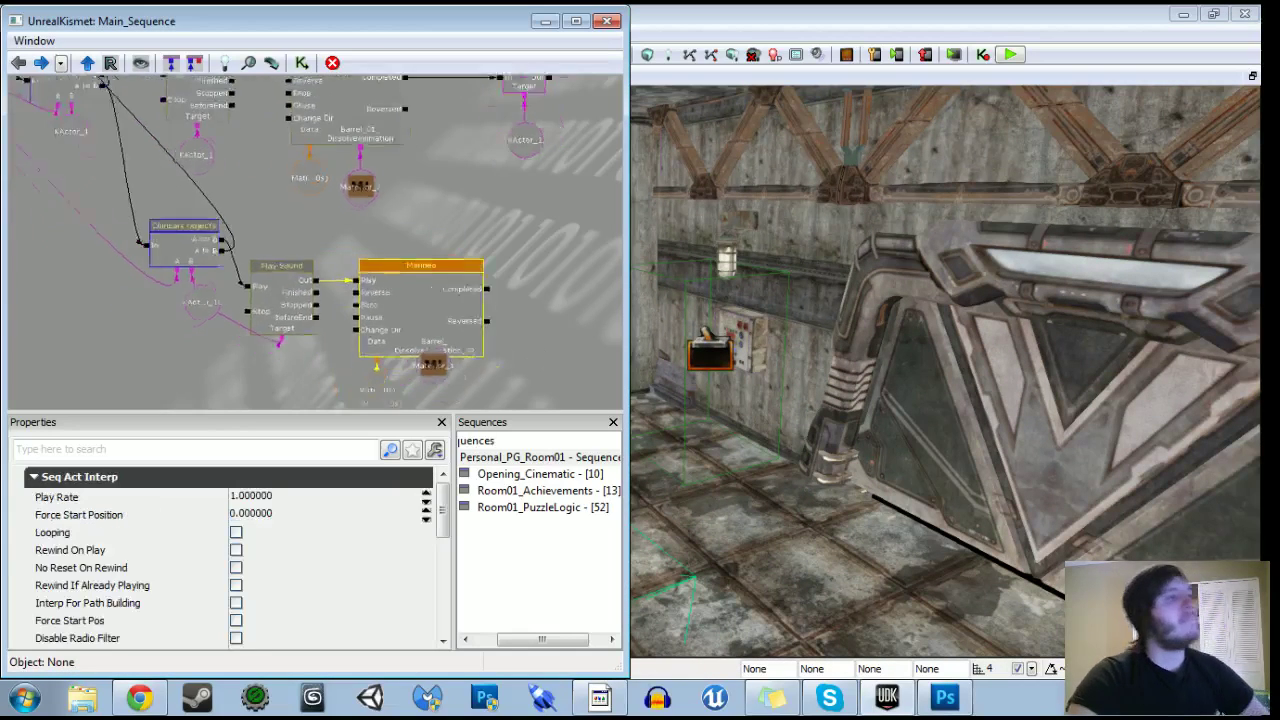
{"action": "left_click", "coordinate": [575, 22]}
{"action": "left_click_drag", "start_coordinate": [423, 211], "coordinate": [785, 346]}
{"action": "scroll", "coordinate": [659, 302], "scroll_direction": "up", "scroll_amount": 2}
{"action": "scroll", "coordinate": [659, 302], "scroll_direction": "up", "scroll_amount": 1}
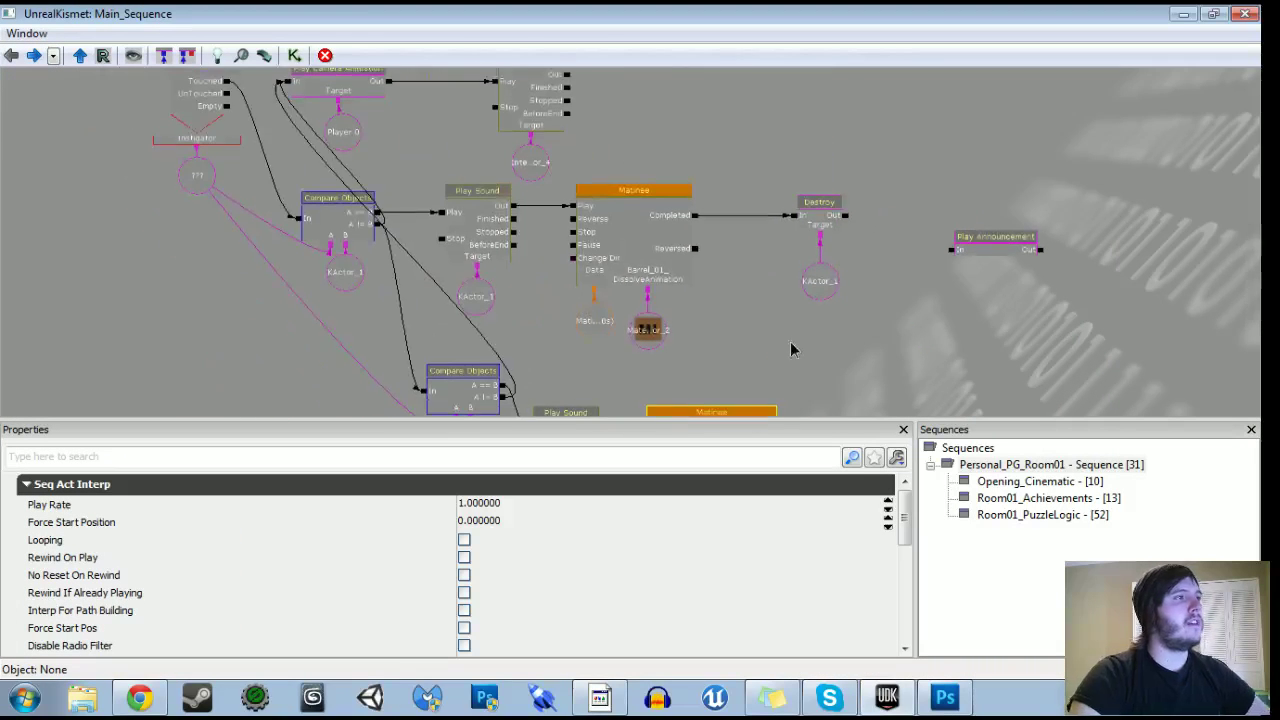
Disconnect the first barrel's Play Sound from Compare Objects and move its Play Sound, Matinee and Destroy group clear of the second barrel's logic.
{"action": "left_click", "coordinate": [443, 214], "text": "alt"}
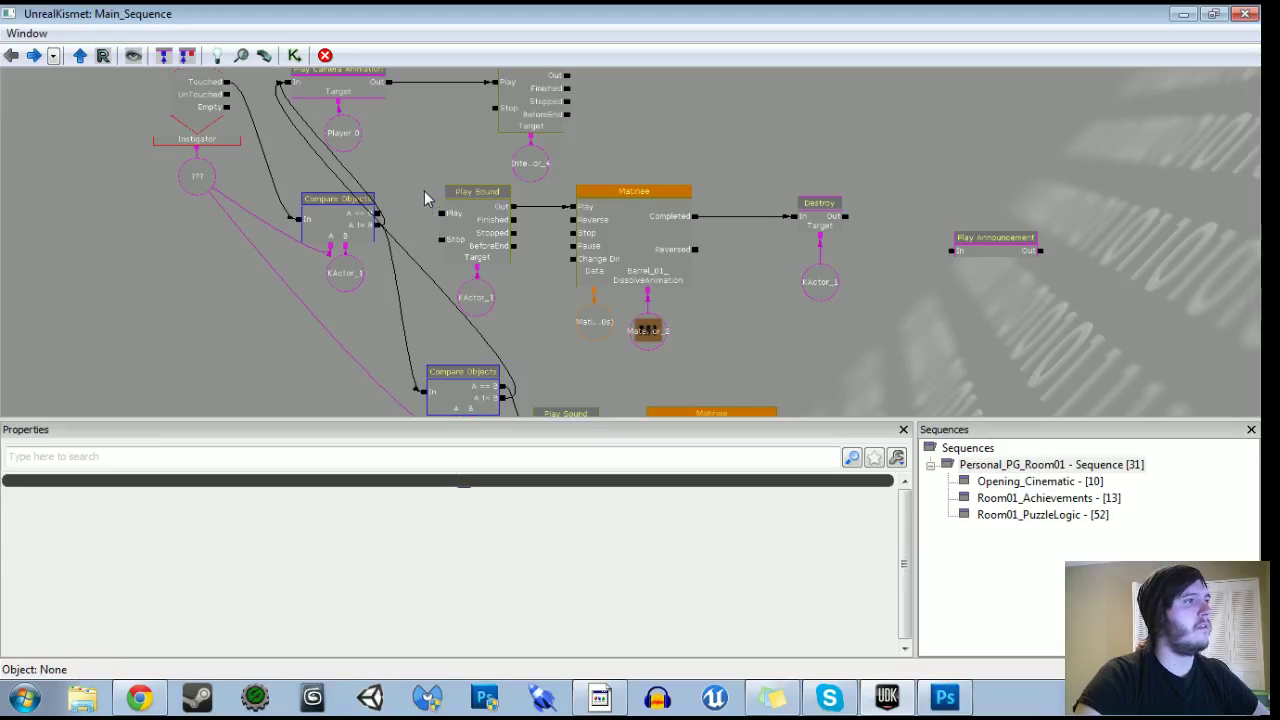
{"action": "left_click_drag", "start_coordinate": [424, 198], "coordinate": [876, 338], "text": "ctrl+alt"}
{"action": "left_click_drag", "start_coordinate": [794, 371], "coordinate": [591, 343]}
{"action": "scroll", "coordinate": [628, 339], "scroll_direction": "down", "scroll_amount": 3}
{"action": "left_click_drag", "start_coordinate": [481, 211], "coordinate": [881, 331], "text": "ctrl"}
{"action": "left_click_drag", "start_coordinate": [497, 231], "coordinate": [420, 136]}
{"action": "scroll", "coordinate": [430, 138], "scroll_direction": "up", "scroll_amount": 4}
Add a Remote Event in front of the first barrel's Play Sound and name it Destroy Barrel 01.
{"action": "right_click", "coordinate": [501, 142]}
{"action": "mouse_move", "coordinate": [560, 244]}
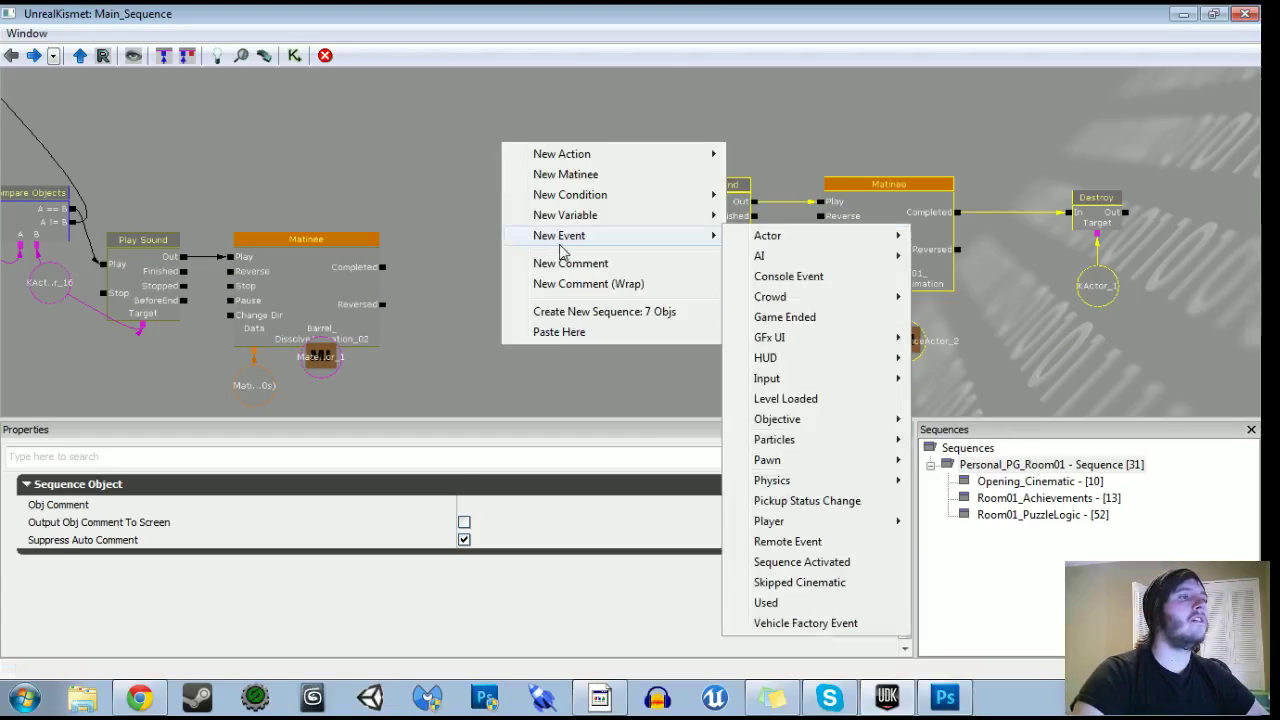
{"action": "left_click", "coordinate": [788, 542]}
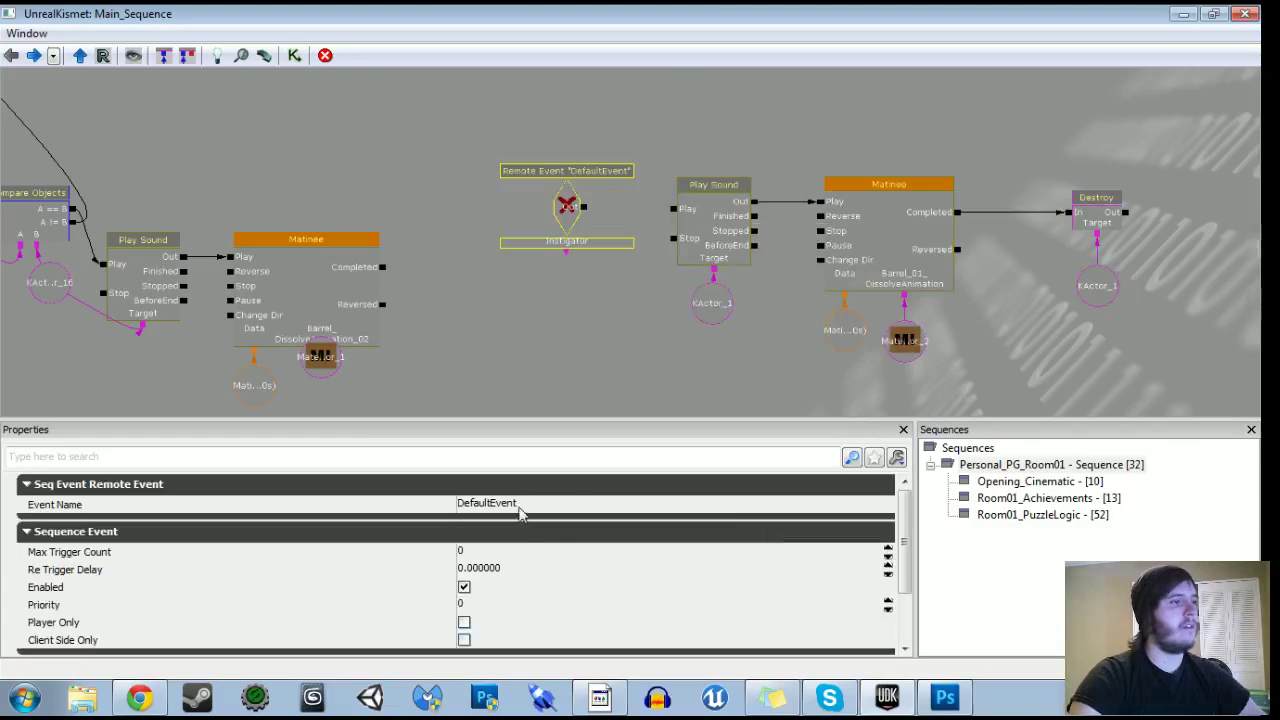
{"action": "left_click", "coordinate": [518, 516]}
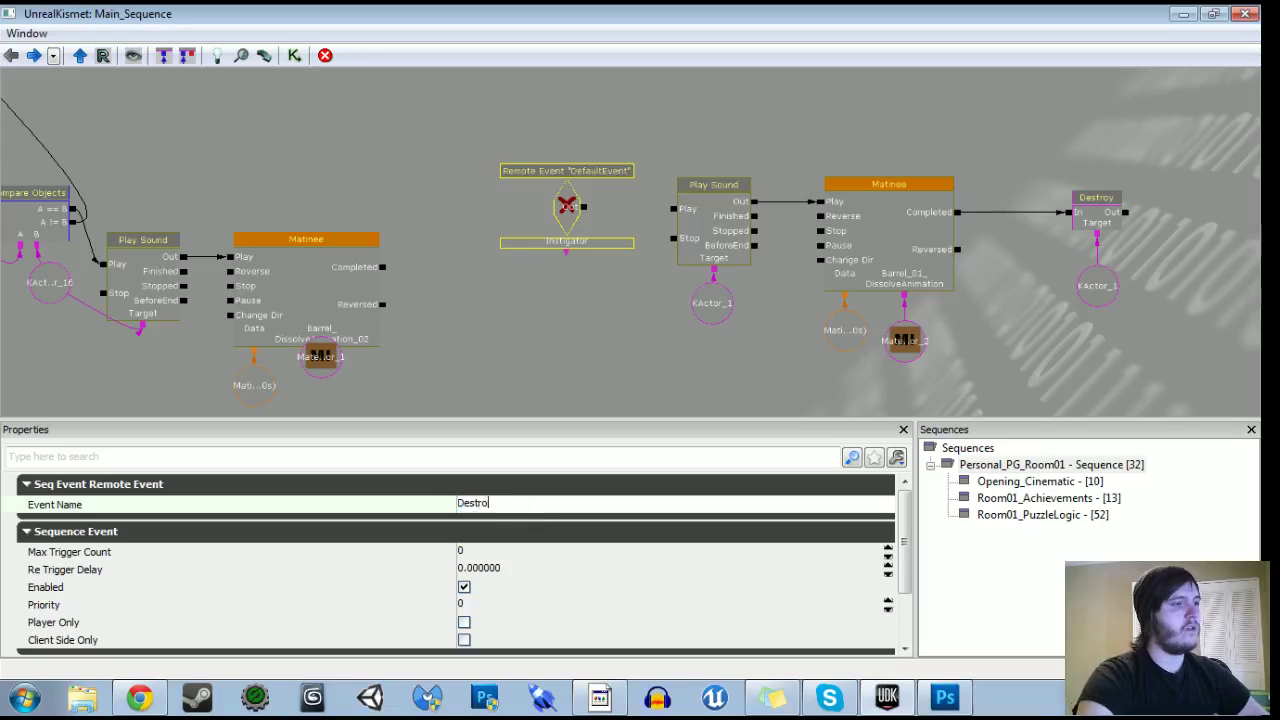
{"action": "type", "text": "Destroy Barrel 01"}
{"action": "key", "text": "Return"}
Add an Activate Remote Event action near the Compare Objects nodes and give it the copied event name Destroy Barrel 01.
{"action": "left_click_drag", "start_coordinate": [549, 160], "coordinate": [746, 260]}
{"action": "right_click", "coordinate": [325, 172]}
{"action": "mouse_move", "coordinate": [362, 183]}
{"action": "mouse_move", "coordinate": [614, 252]}
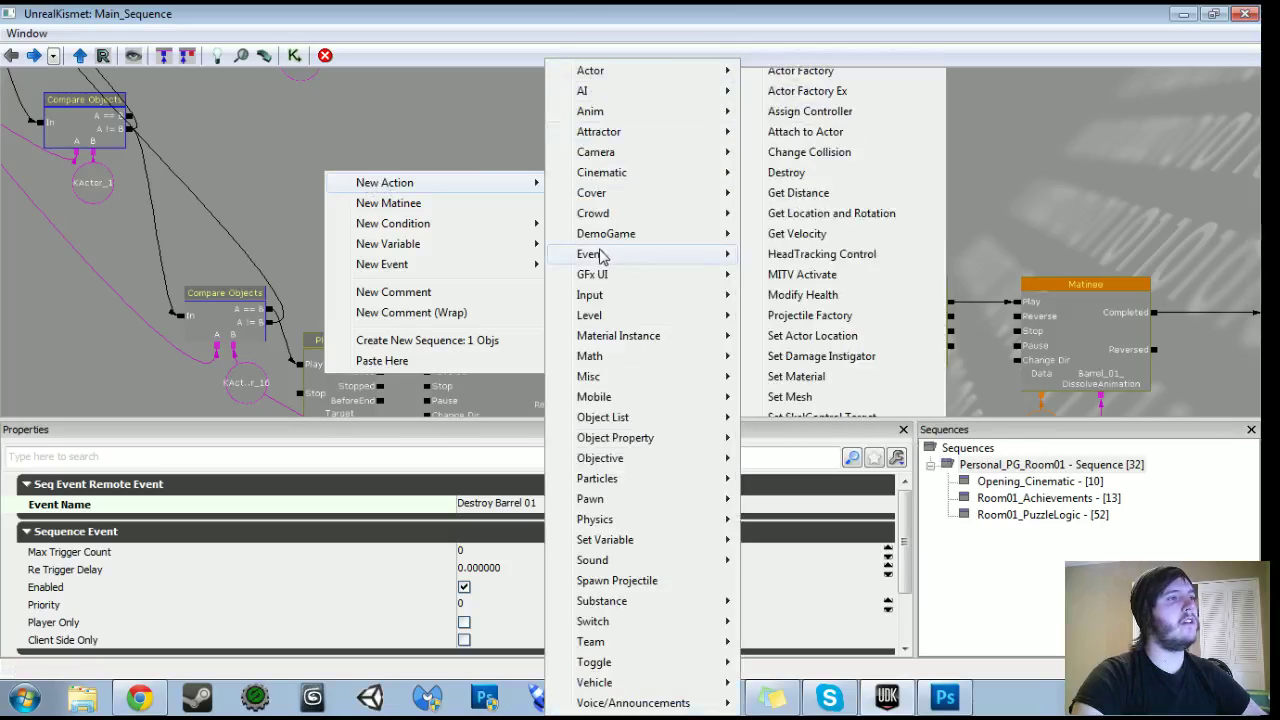
{"action": "left_click", "coordinate": [805, 256]}
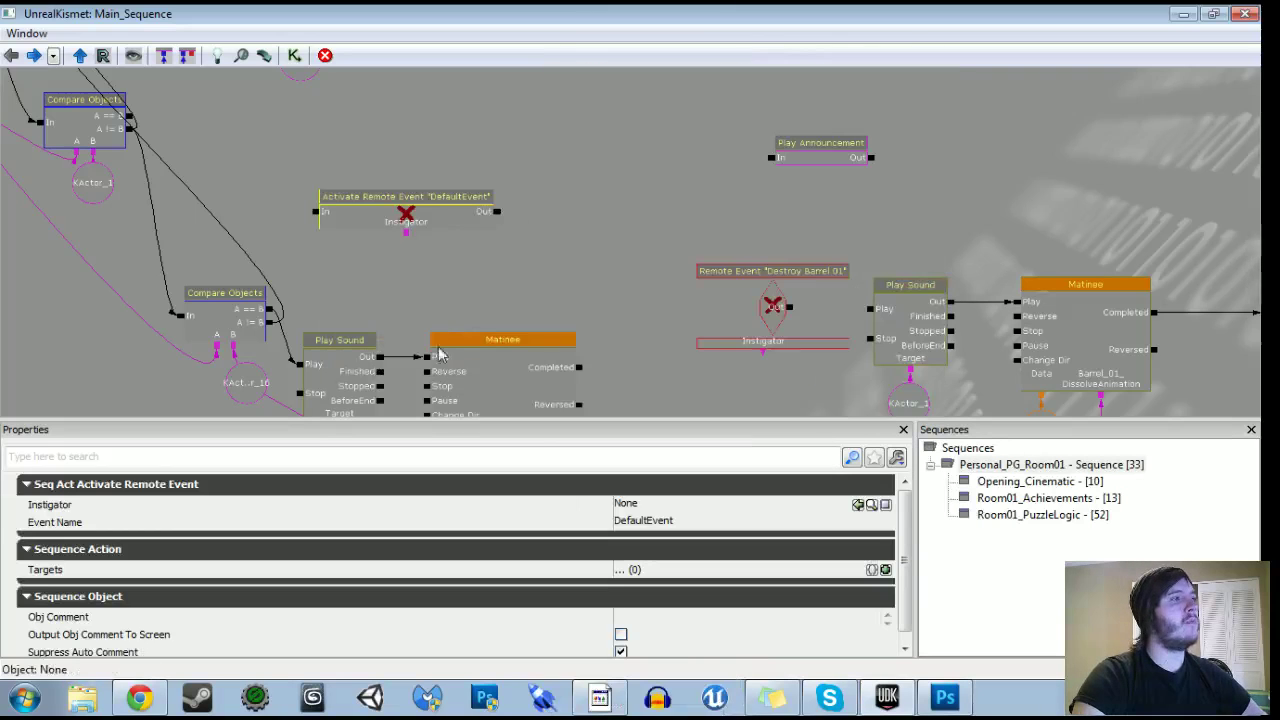
{"action": "left_click", "coordinate": [772, 312]}
{"action": "left_click", "coordinate": [576, 512]}
{"action": "key", "text": "ctrl+c"}
{"action": "left_click", "coordinate": [413, 207]}
{"action": "left_click", "coordinate": [653, 522]}
{"action": "key", "text": "ctrl+v"}
Connect the Destroy Barrel 01 Remote Event's output to the Play input of the first barrel's Play Sound.
{"action": "left_click", "coordinate": [773, 345]}
{"action": "left_click", "coordinate": [779, 317]}
{"action": "left_click_drag", "start_coordinate": [789, 307], "coordinate": [827, 307]}
{"action": "left_click", "coordinate": [768, 306]}
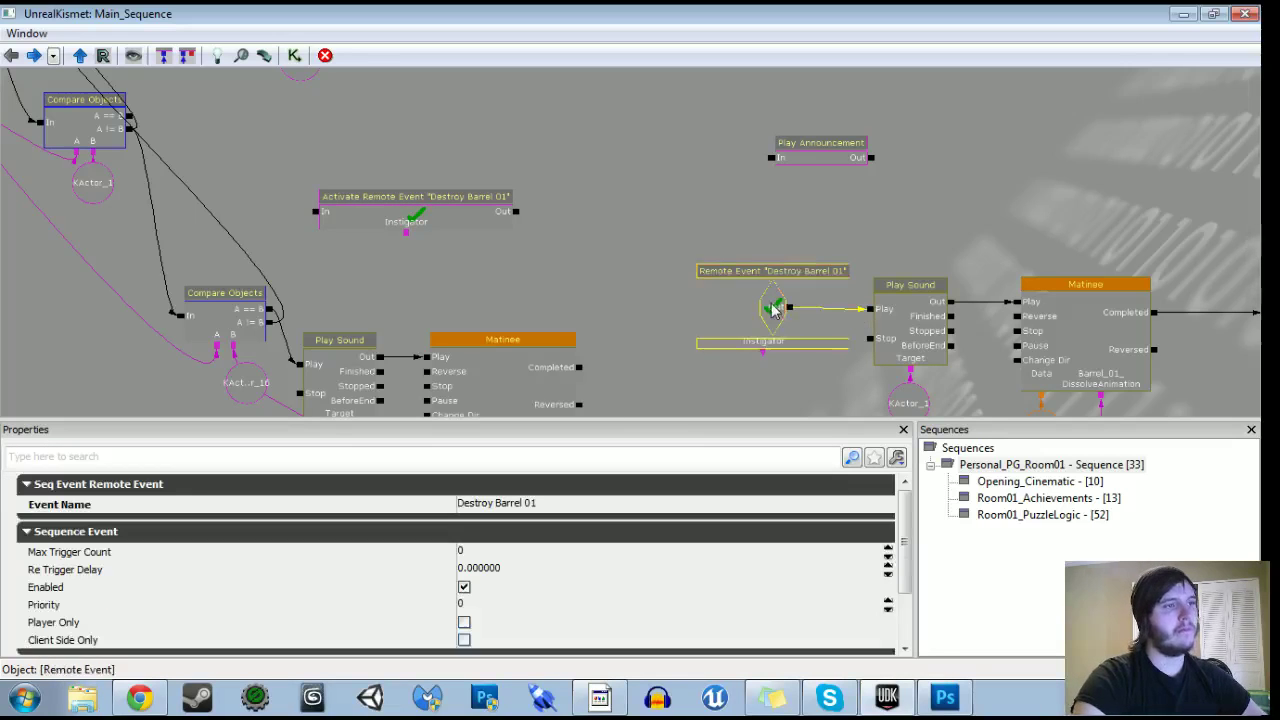
Connect the first Compare Objects' A == B output to the Destroy Barrel 01 action and align the action with it.
{"action": "left_click_drag", "start_coordinate": [650, 278], "coordinate": [876, 377]}
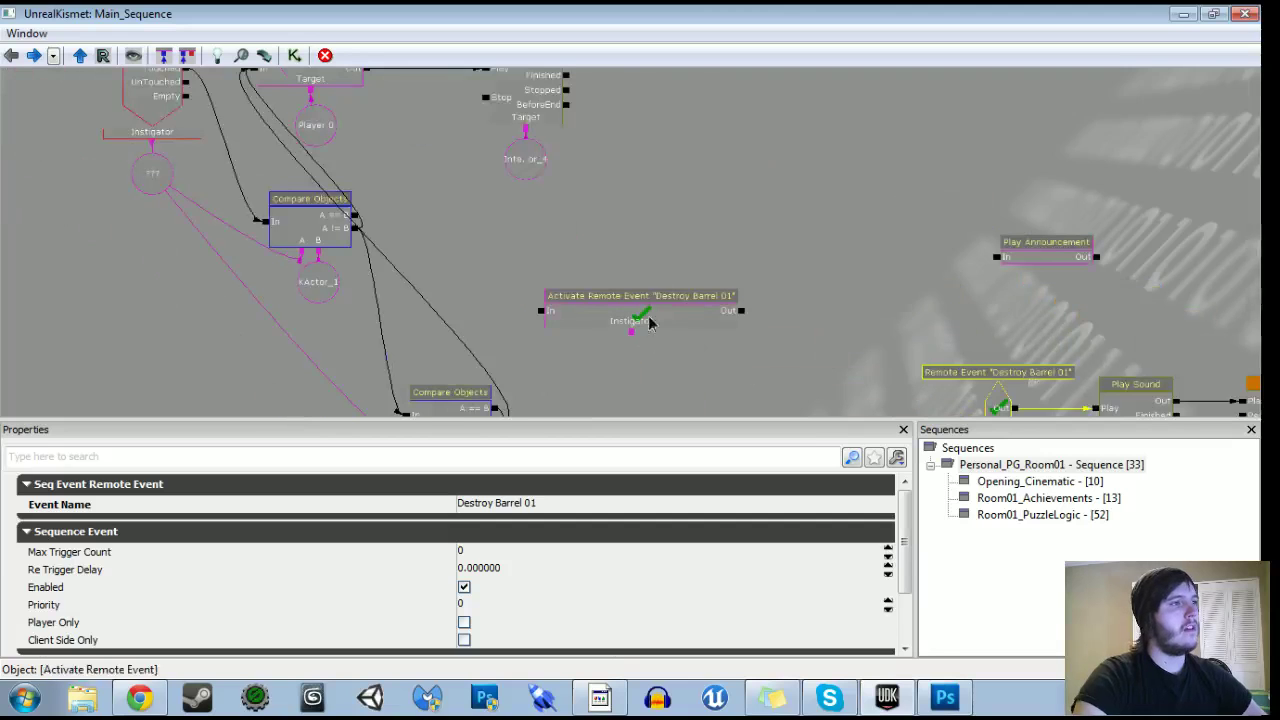
{"action": "left_click", "coordinate": [640, 318]}
{"action": "left_click_drag", "start_coordinate": [354, 215], "coordinate": [545, 314]}
{"action": "left_click_drag", "start_coordinate": [648, 310], "coordinate": [625, 215]}
Select the Play Camera Animation and its Play Sound with their target variables and move them below the Destroy Barrel 01 action.
{"action": "left_click_drag", "start_coordinate": [568, 280], "coordinate": [628, 422]}
{"action": "scroll", "coordinate": [628, 422], "scroll_direction": "down", "scroll_amount": 2}
{"action": "left_click_drag", "start_coordinate": [517, 305], "coordinate": [489, 274]}
{"action": "left_click", "coordinate": [393, 187]}
{"action": "left_click", "coordinate": [393, 226]}
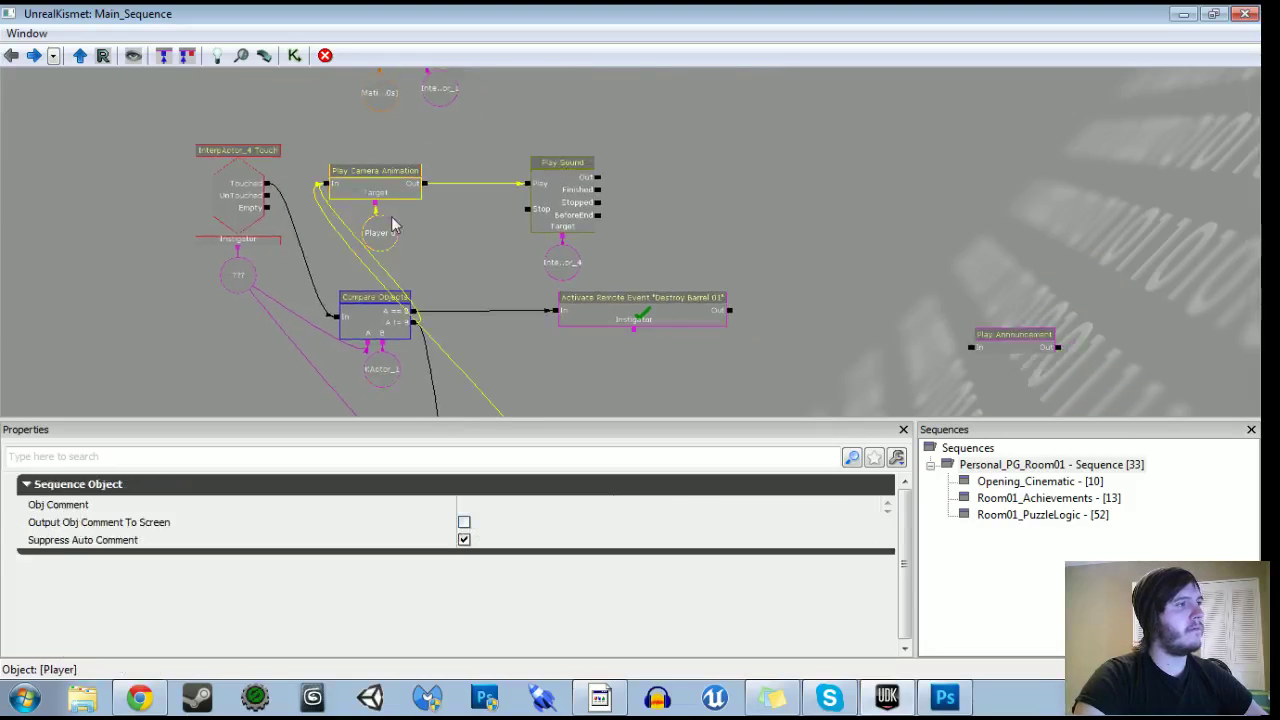
{"action": "left_click", "coordinate": [541, 214]}
{"action": "left_click_drag", "start_coordinate": [563, 216], "coordinate": [855, 390], "text": "ctrl"}
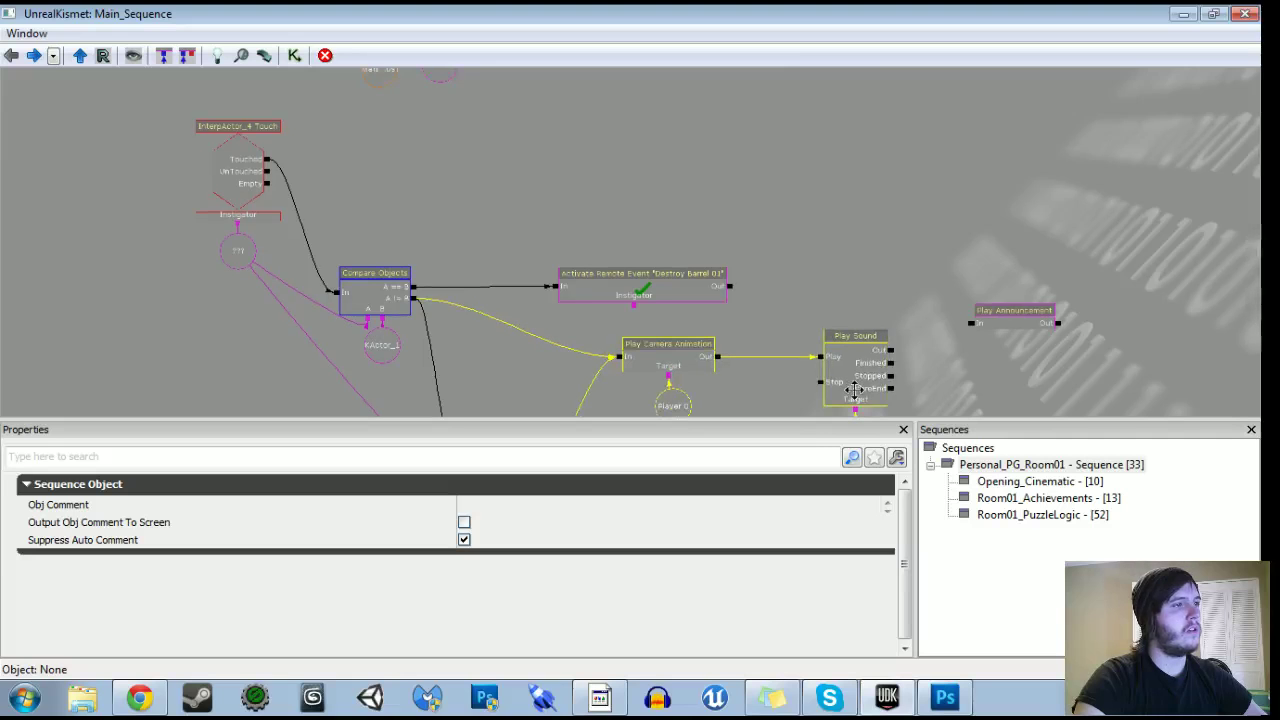
Break the links into Play Camera Animation's In input and move its node group above the Destroy Barrel 01 action.
{"action": "left_click_drag", "start_coordinate": [783, 343], "coordinate": [592, 259]}
{"action": "left_click", "coordinate": [427, 274], "text": "alt"}
{"action": "left_click_drag", "start_coordinate": [409, 247], "coordinate": [670, 358], "text": "ctrl+alt"}
{"action": "scroll", "coordinate": [594, 336], "scroll_direction": "down", "scroll_amount": 2}
{"action": "left_click_drag", "start_coordinate": [592, 336], "coordinate": [563, 360]}
{"action": "left_click_drag", "start_coordinate": [570, 364], "coordinate": [599, 191], "text": "ctrl"}
{"action": "left_click_drag", "start_coordinate": [612, 246], "coordinate": [707, 207]}
{"action": "scroll", "coordinate": [628, 256], "scroll_direction": "up", "scroll_amount": 1}
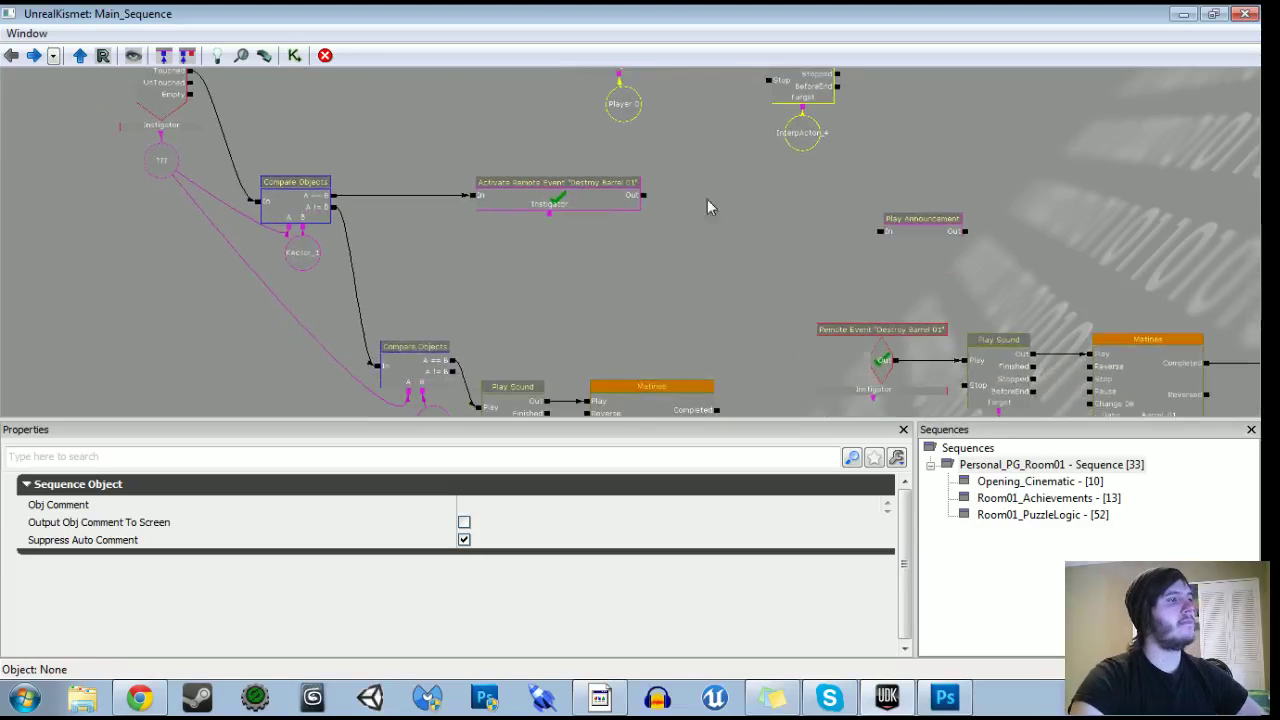
Move the Play Camera Animation group farther away from the InterpActor_4 Touch logic.
{"action": "left_click_drag", "start_coordinate": [477, 266], "coordinate": [496, 321]}
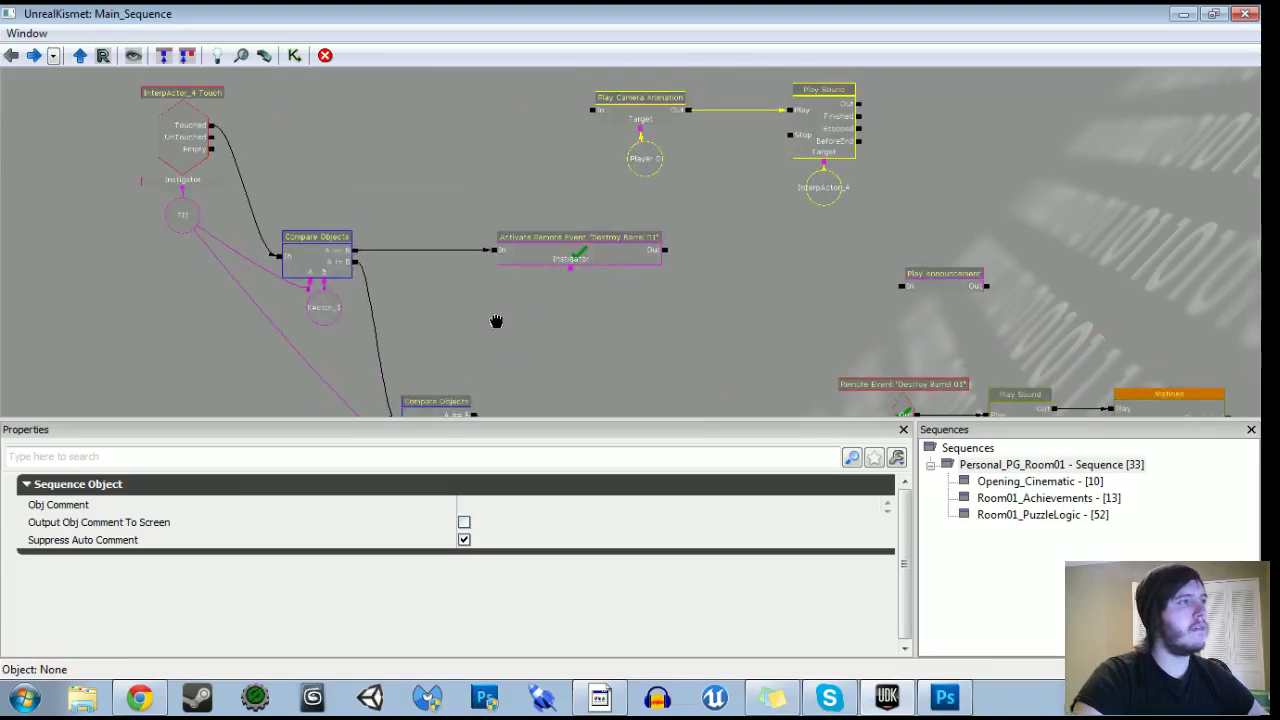
{"action": "left_click_drag", "start_coordinate": [517, 172], "coordinate": [402, 275]}
{"action": "scroll", "coordinate": [403, 276], "scroll_direction": "down", "scroll_amount": 3}
{"action": "left_click_drag", "start_coordinate": [549, 232], "coordinate": [810, 224], "text": "ctrl"}
{"action": "scroll", "coordinate": [477, 249], "scroll_direction": "up", "scroll_amount": 3}
Align the first Compare Objects and Destroy Barrel 01 action with the InterpActor_4 Touch event, and unlink the second Compare Objects.
{"action": "left_click_drag", "start_coordinate": [377, 321], "coordinate": [471, 241]}
{"action": "left_click_drag", "start_coordinate": [345, 170], "coordinate": [683, 308], "text": "ctrl+alt"}
{"action": "left_click_drag", "start_coordinate": [643, 234], "coordinate": [660, 115], "text": "ctrl"}
{"action": "scroll", "coordinate": [507, 252], "scroll_direction": "up", "scroll_amount": 1}
{"action": "left_click_drag", "start_coordinate": [507, 252], "coordinate": [396, 289]}
{"action": "left_click", "coordinate": [378, 154], "text": "alt"}
{"action": "scroll", "coordinate": [451, 260], "scroll_direction": "down", "scroll_amount": 1}
{"action": "scroll", "coordinate": [396, 289], "scroll_direction": "up", "scroll_amount": 2}
Add an Activate Remote Event action below the Destroy Barrel 01 action, name it Activate Camera Animation and copy the name.
{"action": "right_click", "coordinate": [411, 238]}
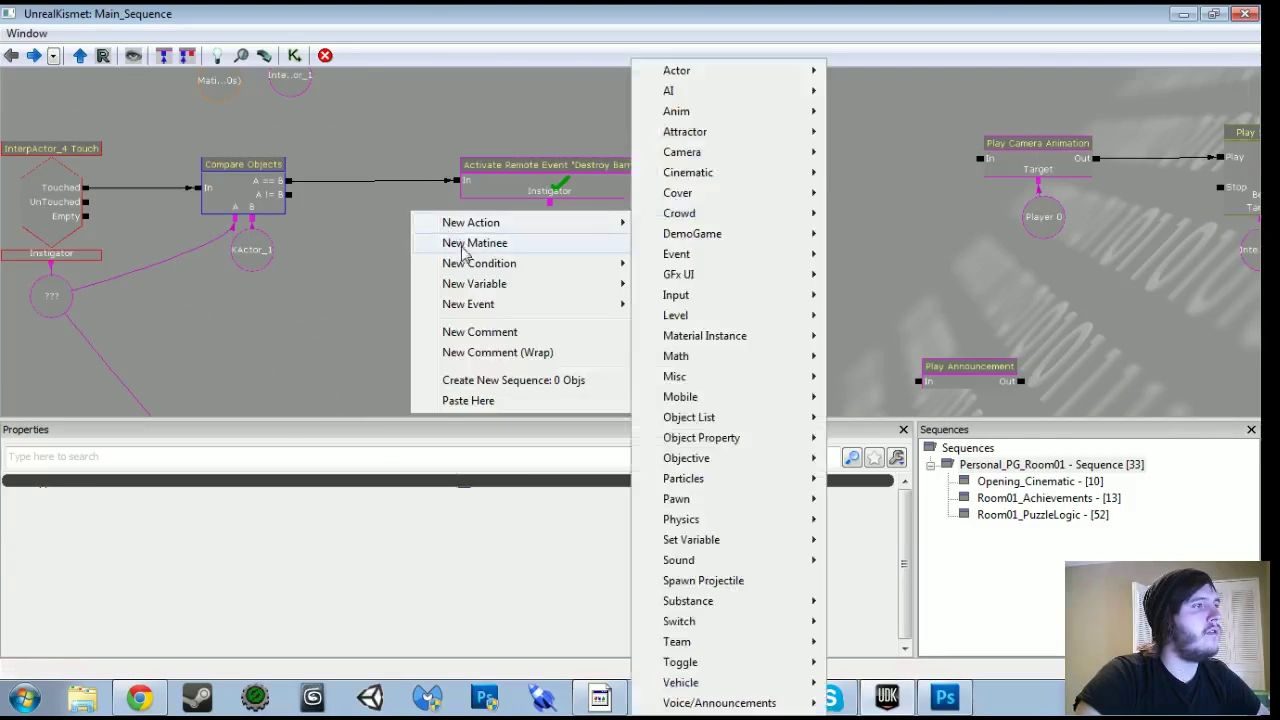
{"action": "mouse_move", "coordinate": [560, 222]}
{"action": "mouse_move", "coordinate": [691, 258]}
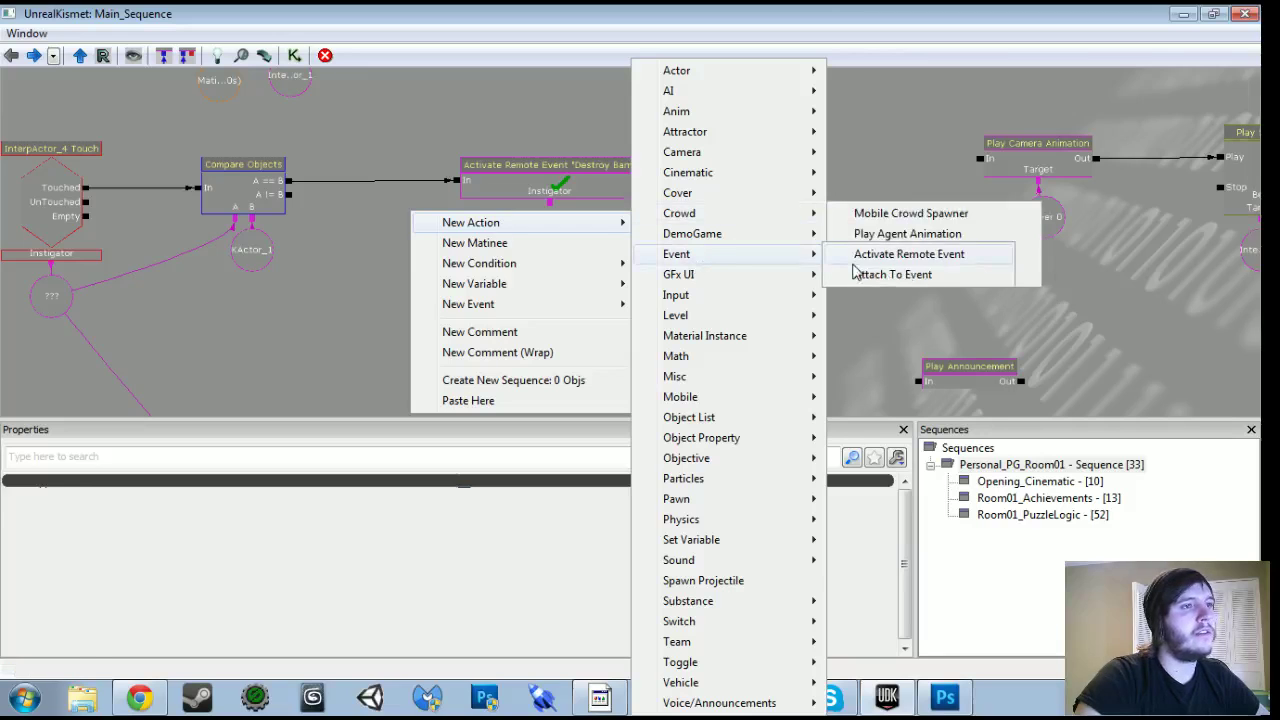
{"action": "left_click", "coordinate": [870, 256]}
{"action": "left_click", "coordinate": [688, 522]}
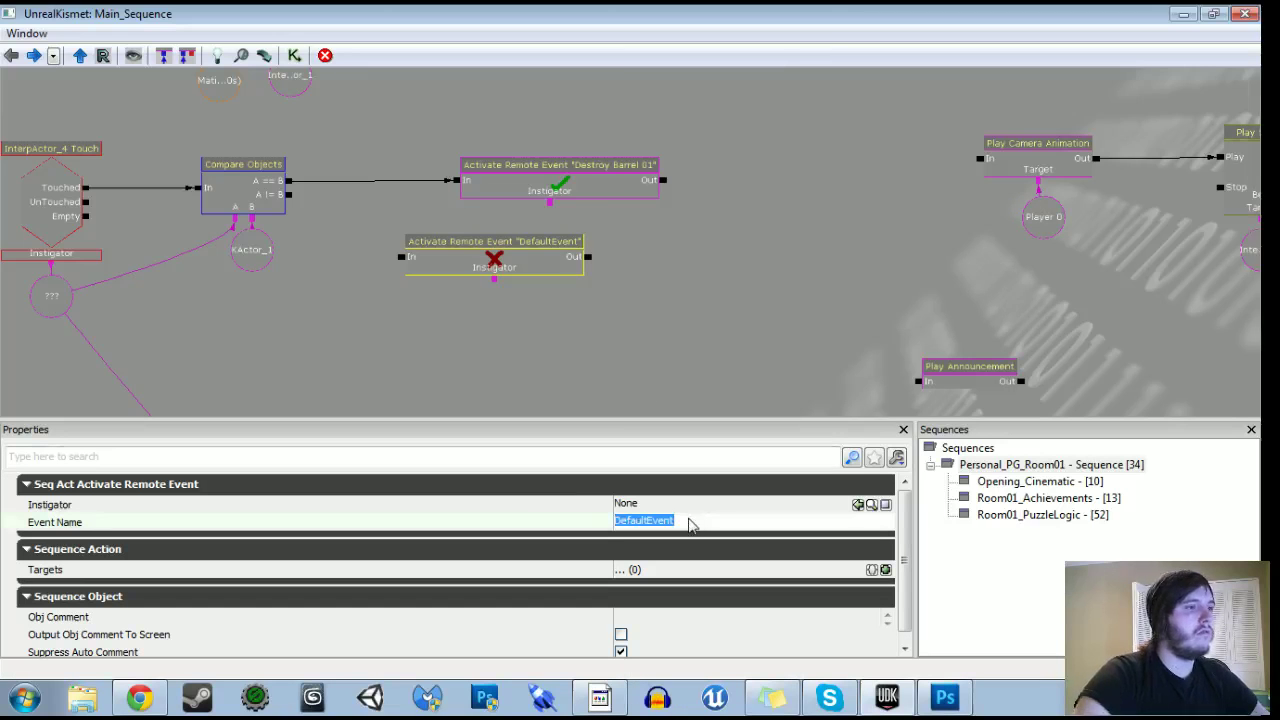
{"action": "type", "text": "Activate Ca"}
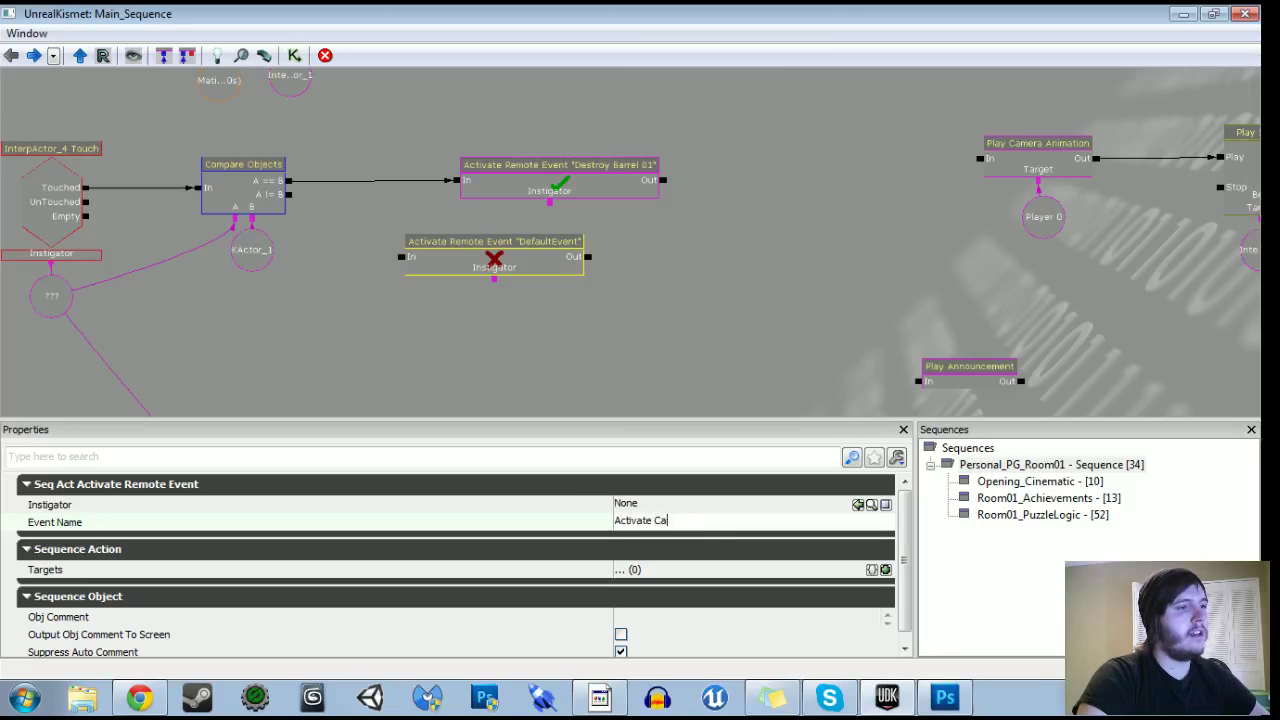
{"action": "type", "text": "mera Animation"}
{"action": "key", "text": "Return"}
{"action": "key", "text": "ctrl+c"}
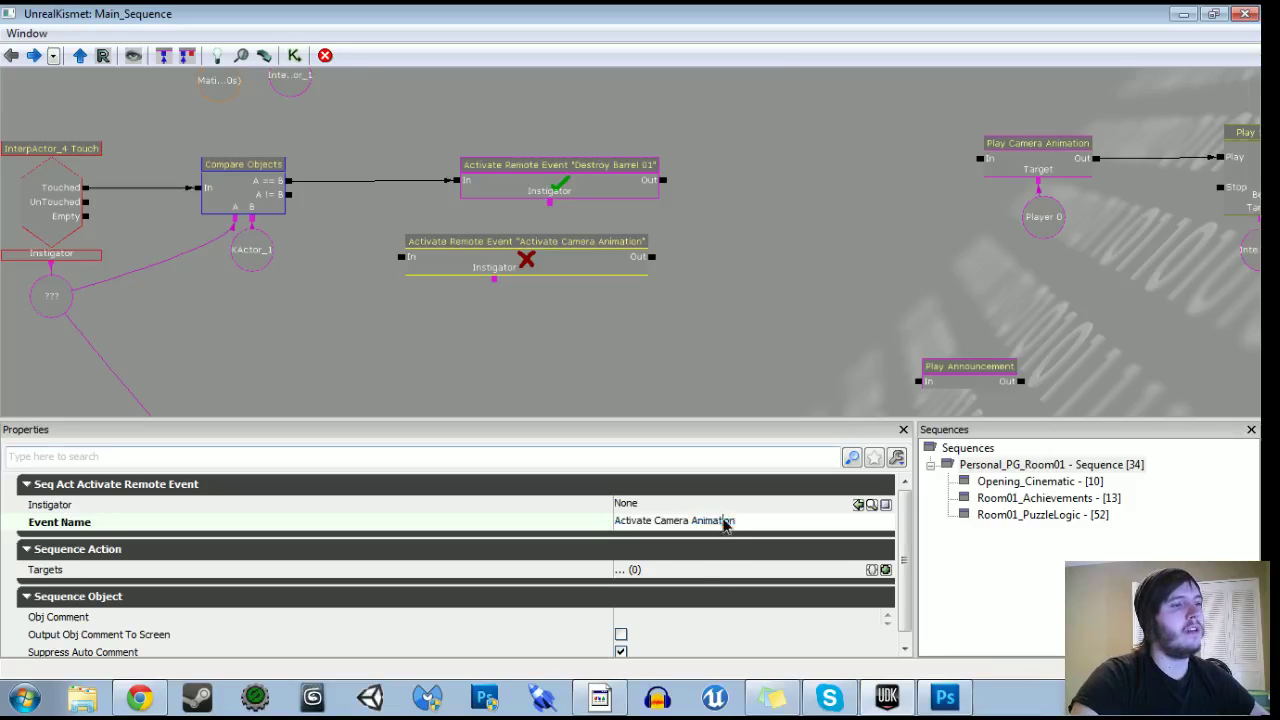
{"action": "key", "text": "BackSpace"}
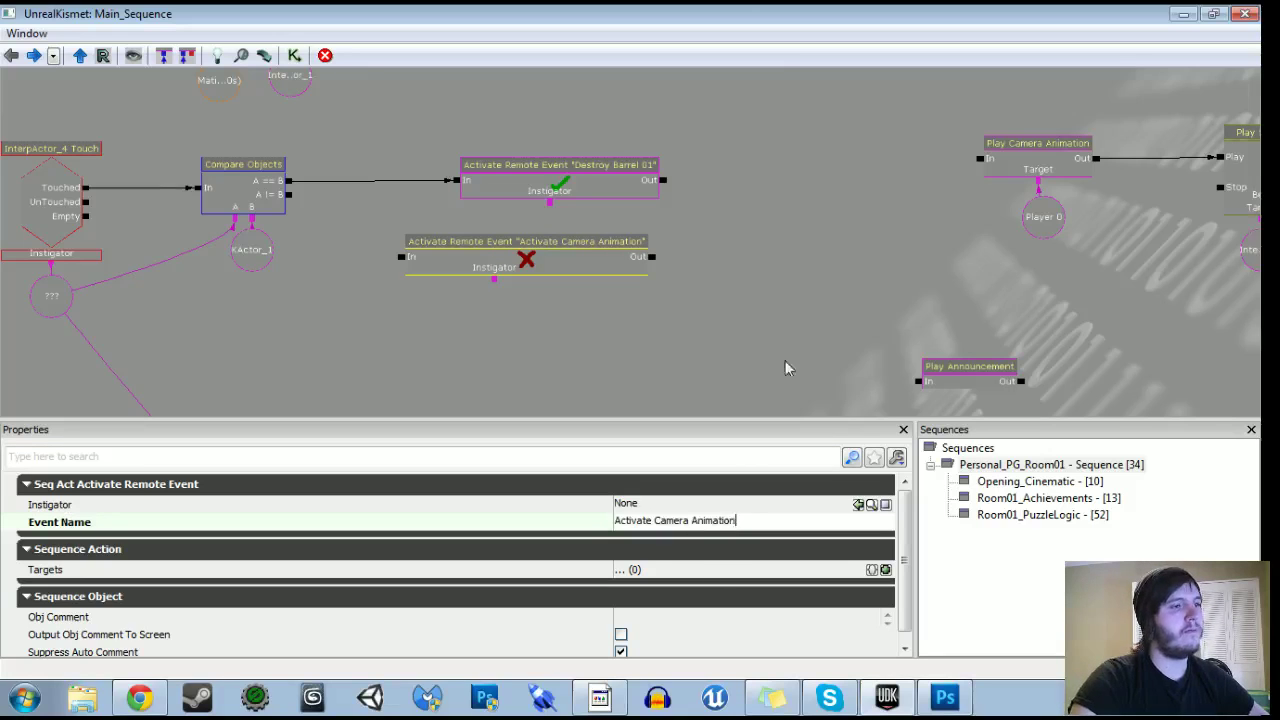
Add a Remote Event near Play Camera Animation and paste Activate Camera Animation as its event name.
{"action": "left_click_drag", "start_coordinate": [785, 368], "coordinate": [630, 414]}
{"action": "right_click", "coordinate": [623, 299]}
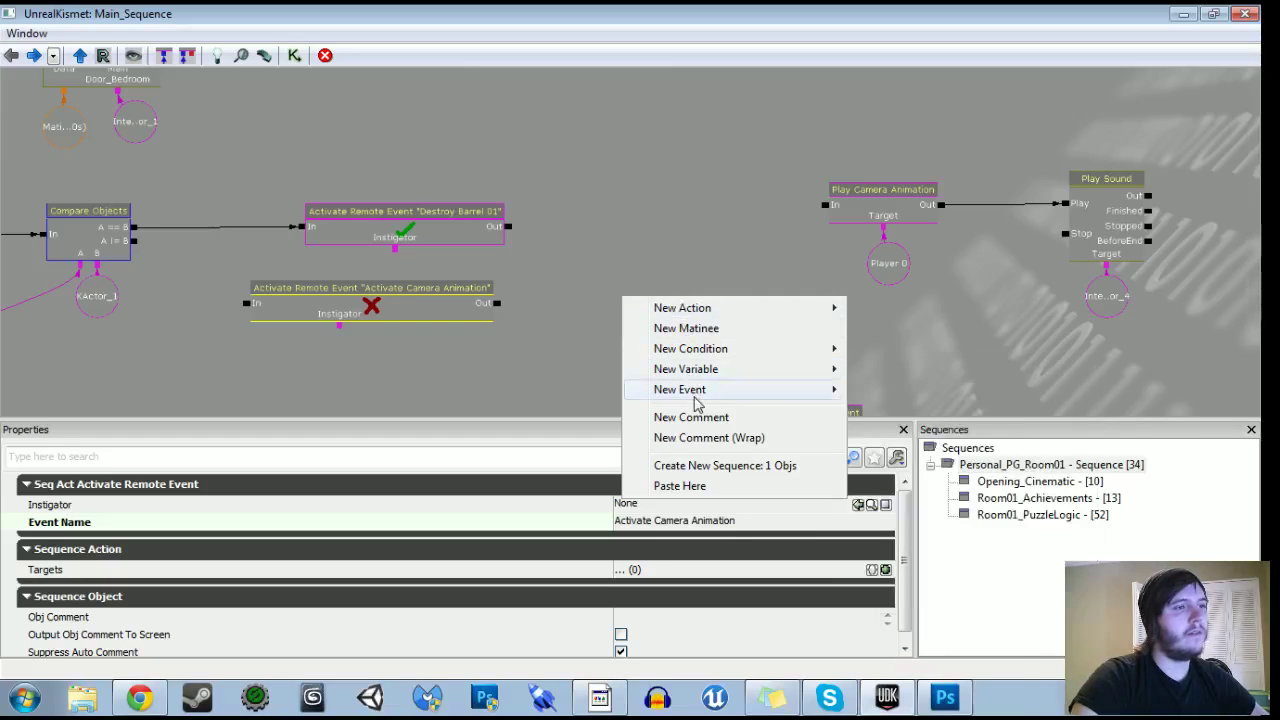
{"action": "mouse_move", "coordinate": [695, 391]}
{"action": "left_click", "coordinate": [930, 621]}
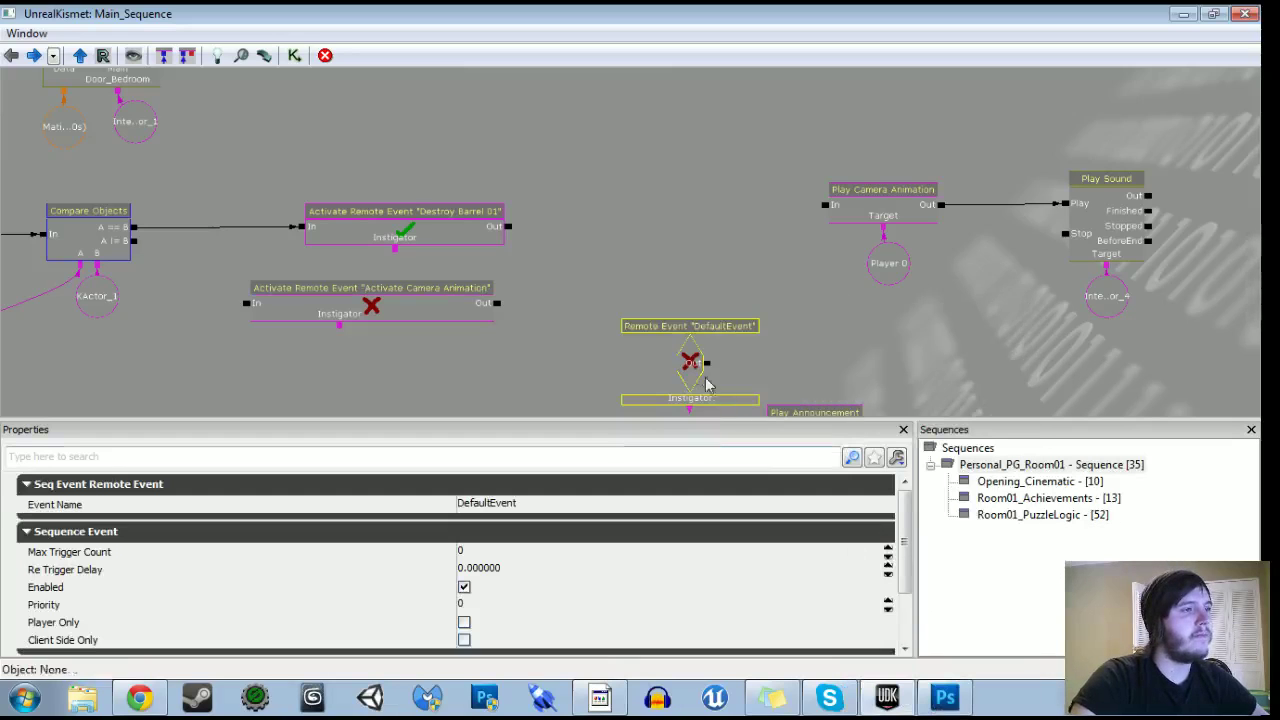
{"action": "left_click_drag", "start_coordinate": [706, 380], "coordinate": [685, 308]}
{"action": "left_click", "coordinate": [533, 486]}
{"action": "left_click", "coordinate": [533, 486]}
{"action": "left_click", "coordinate": [535, 504]}
{"action": "key", "text": "ctrl+v"}
{"action": "key", "text": "Return"}
Refresh the Activate Camera Animation action by deleting and restoring it, and connect the first Compare Objects' A != B output to it.
{"action": "left_click", "coordinate": [447, 313]}
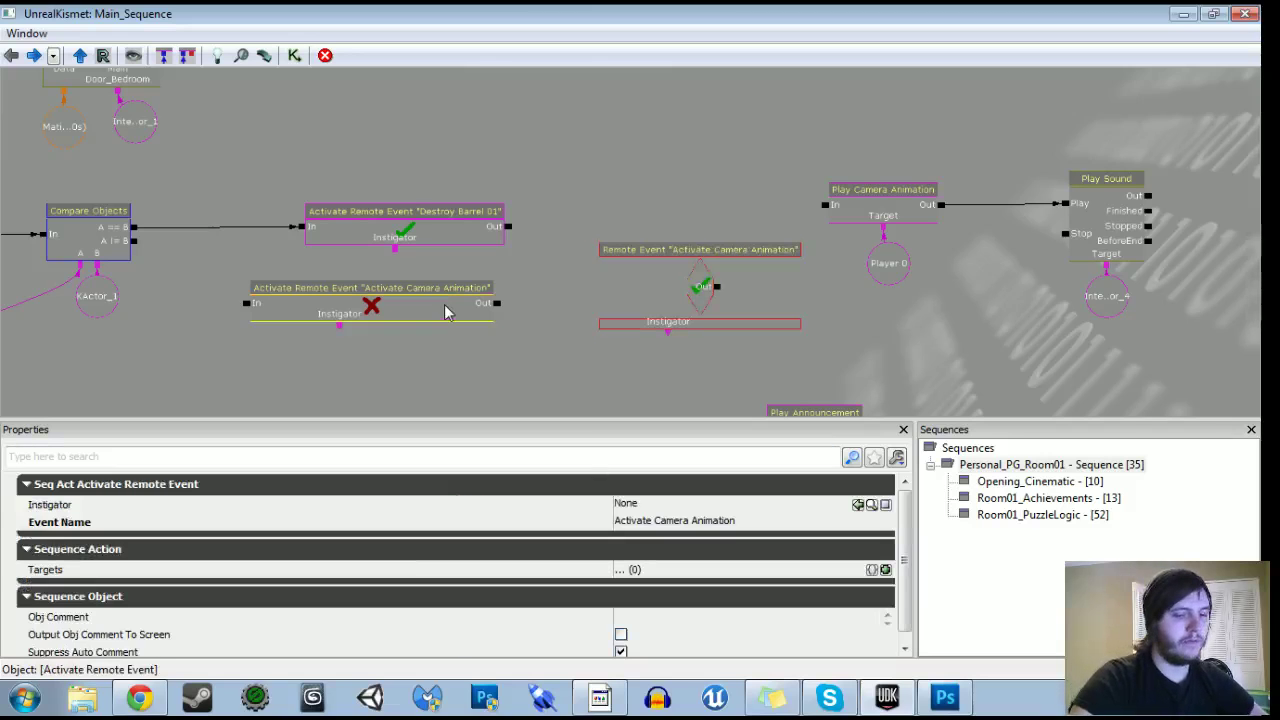
{"action": "key", "text": "Delete"}
{"action": "key", "text": "ctrl+z"}
{"action": "left_click_drag", "start_coordinate": [134, 241], "coordinate": [246, 303]}
Connect the Activate Camera Animation Remote Event to Play Camera Animation's In input and tidy the positions of the event and its activating action.
{"action": "left_click_drag", "start_coordinate": [511, 307], "coordinate": [339, 364]}
{"action": "left_click_drag", "start_coordinate": [528, 345], "coordinate": [645, 273]}
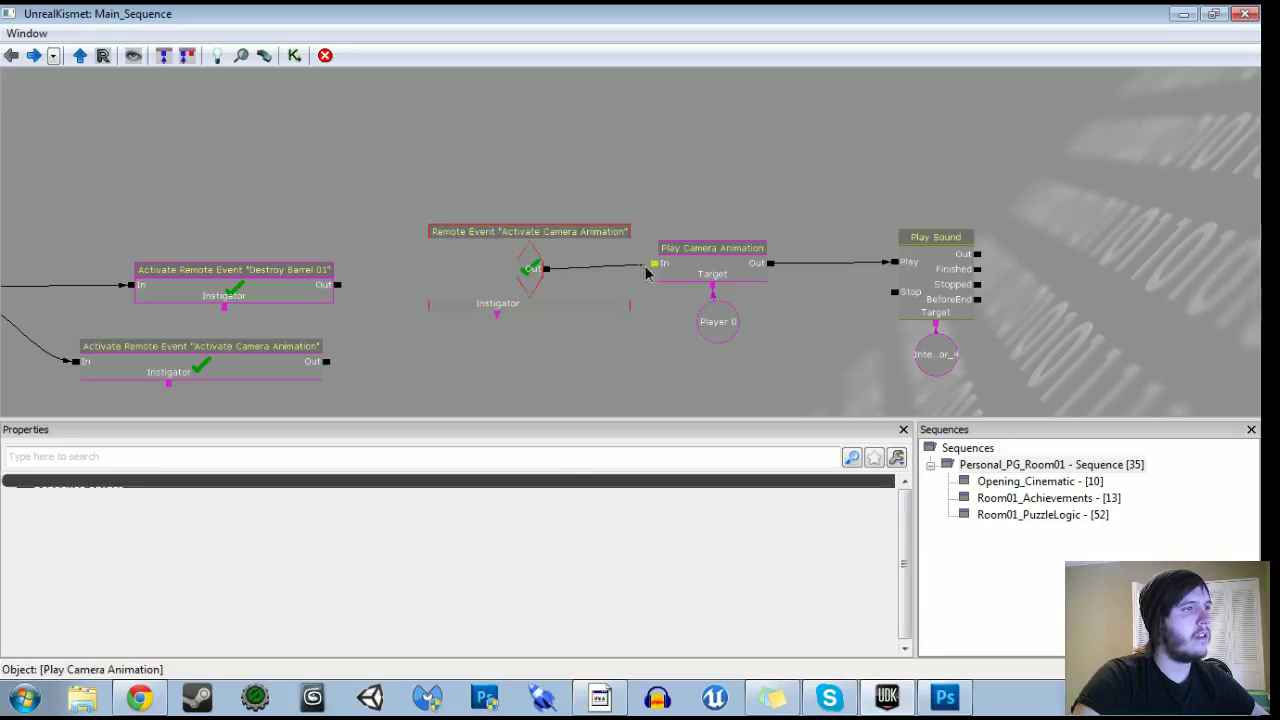
{"action": "left_click_drag", "start_coordinate": [534, 277], "coordinate": [530, 260]}
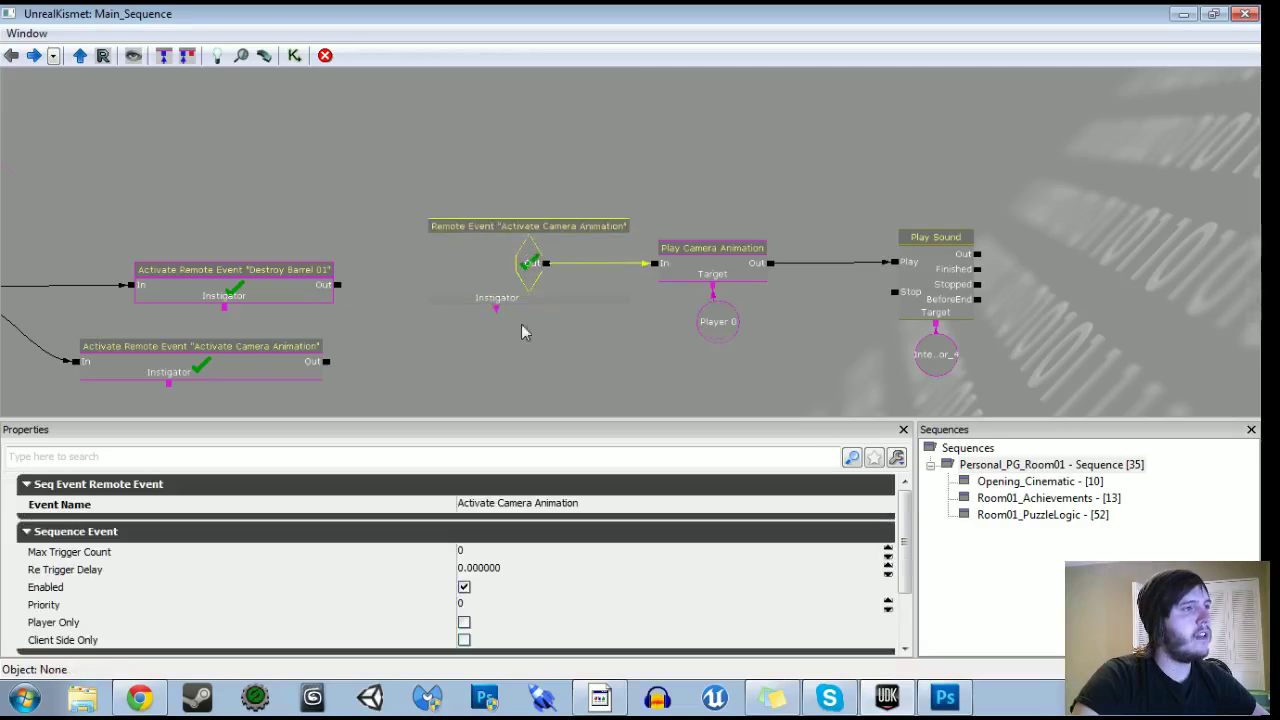
{"action": "scroll", "coordinate": [521, 324], "scroll_direction": "down", "scroll_amount": 2}
{"action": "left_click_drag", "start_coordinate": [521, 324], "coordinate": [700, 264]}
{"action": "left_click_drag", "start_coordinate": [490, 266], "coordinate": [513, 267]}
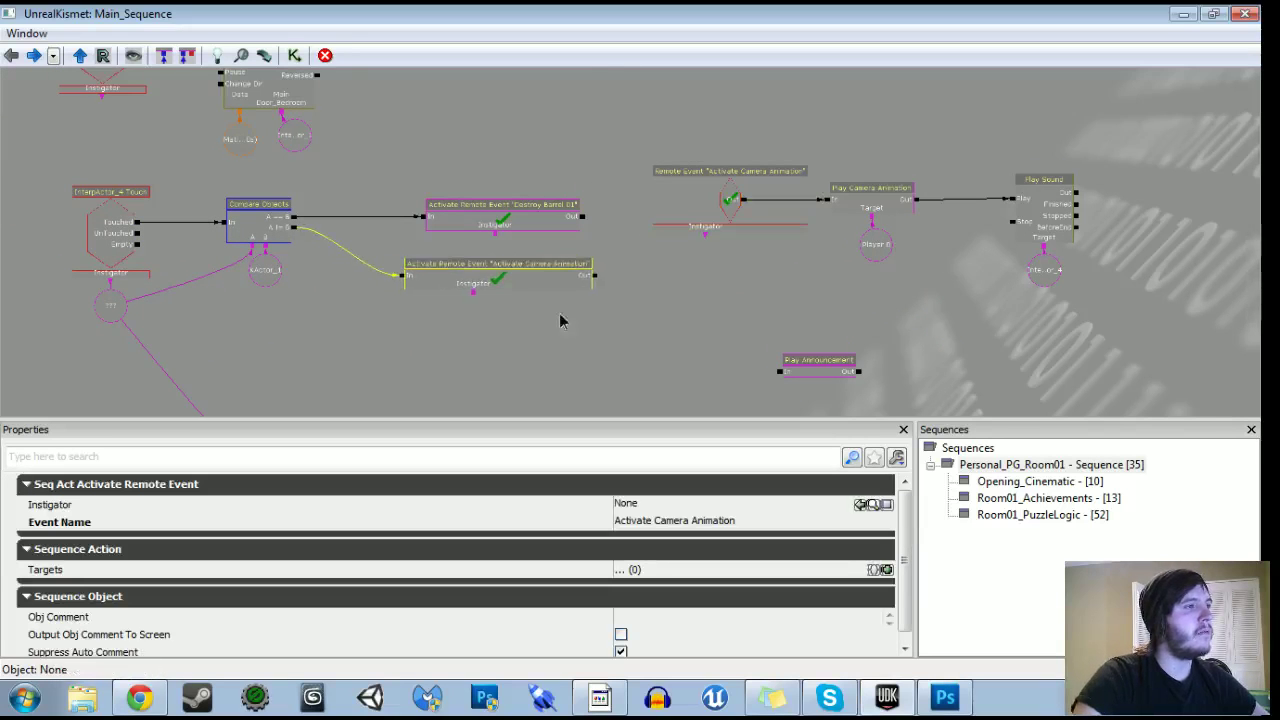
{"action": "scroll", "coordinate": [540, 300], "scroll_direction": "up", "scroll_amount": 2}
{"action": "left_click", "coordinate": [553, 295]}
Duplicate the Activate Camera Animation action and place the copy below the Activate Camera Animation Remote Event.
{"action": "left_click", "coordinate": [433, 242]}
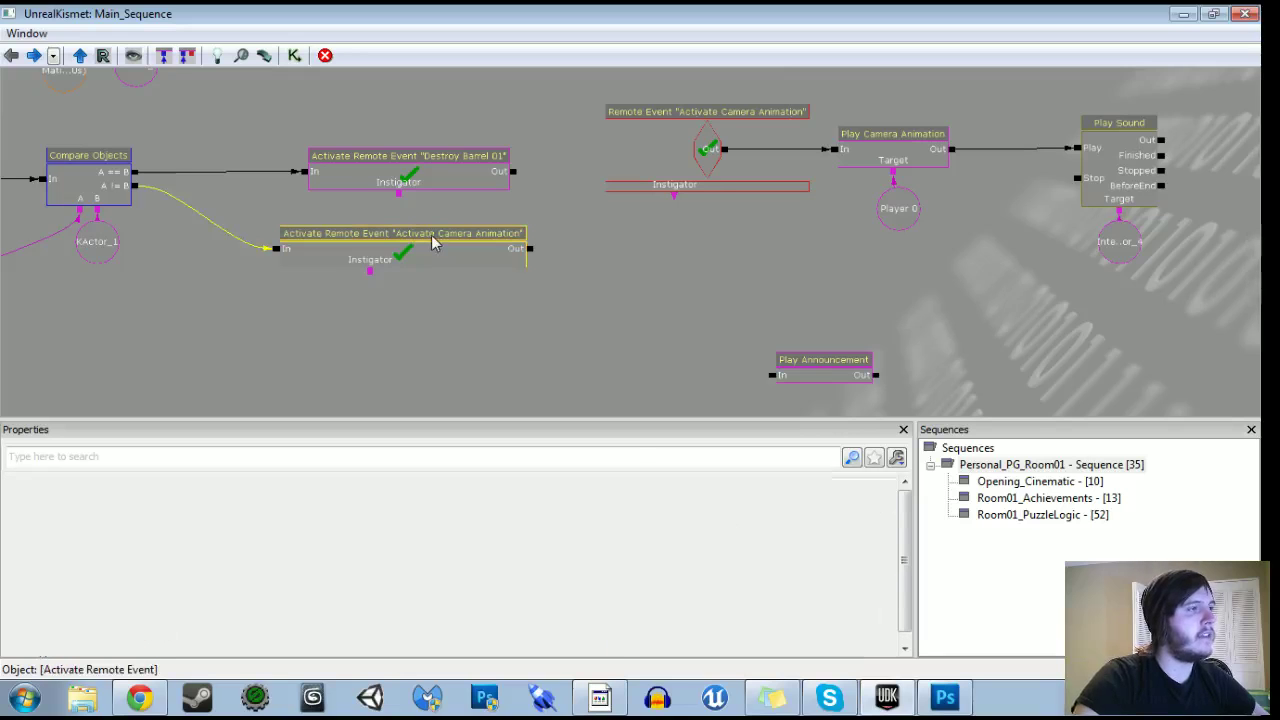
{"action": "key", "text": "ctrl+v"}
{"action": "left_click_drag", "start_coordinate": [765, 270], "coordinate": [738, 267], "text": "ctrl"}
{"action": "left_click_drag", "start_coordinate": [547, 349], "coordinate": [613, 169]}
Set the duplicated action's event name to Check Other KActor and copy the name.
{"action": "scroll", "coordinate": [702, 535], "scroll_direction": "down", "scroll_amount": 1}
{"action": "scroll", "coordinate": [702, 535], "scroll_direction": "up", "scroll_amount": 1}
{"action": "left_click", "coordinate": [689, 522]}
{"action": "type", "text": "C"}
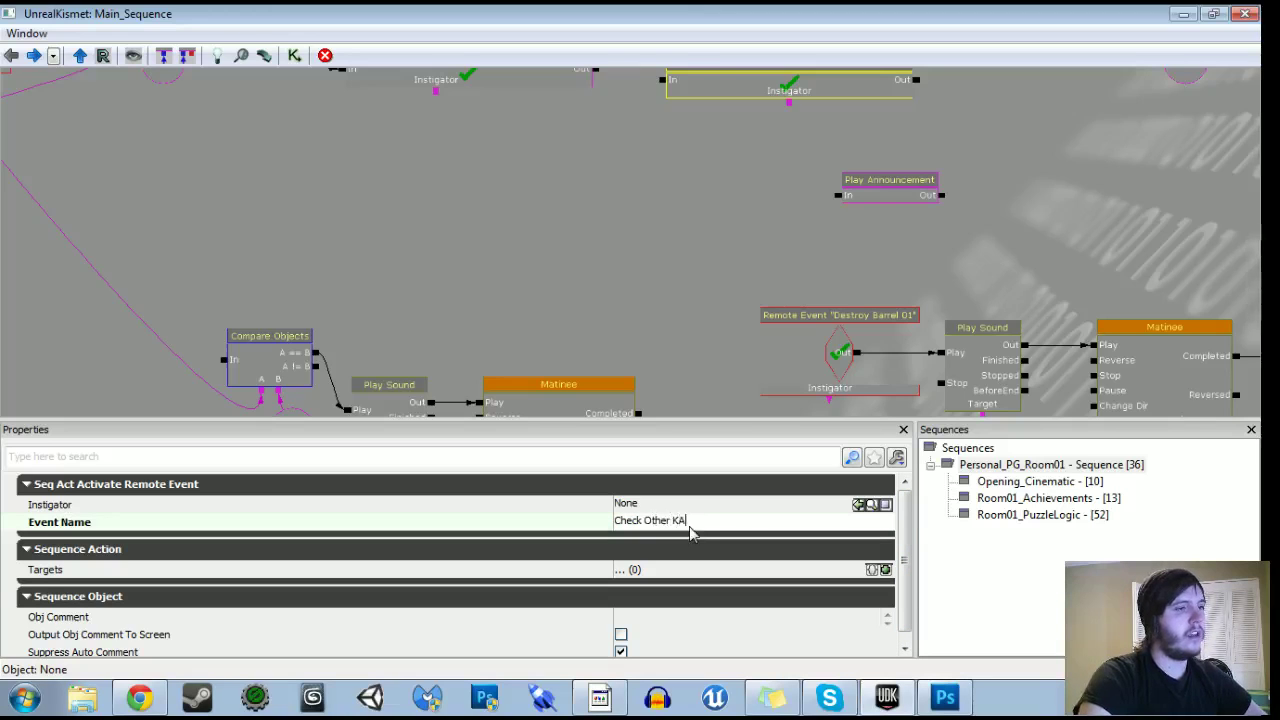
{"action": "key", "text": "Return"}
{"action": "key", "text": "ctrl+c"}
Add a Remote Event below the Activate Camera Animation action and set its event name to Check Other KActor.
{"action": "left_click_drag", "start_coordinate": [562, 286], "coordinate": [552, 390]}
{"action": "scroll", "coordinate": [541, 416], "scroll_direction": "down", "scroll_amount": 1}
{"action": "right_click", "coordinate": [506, 320]}
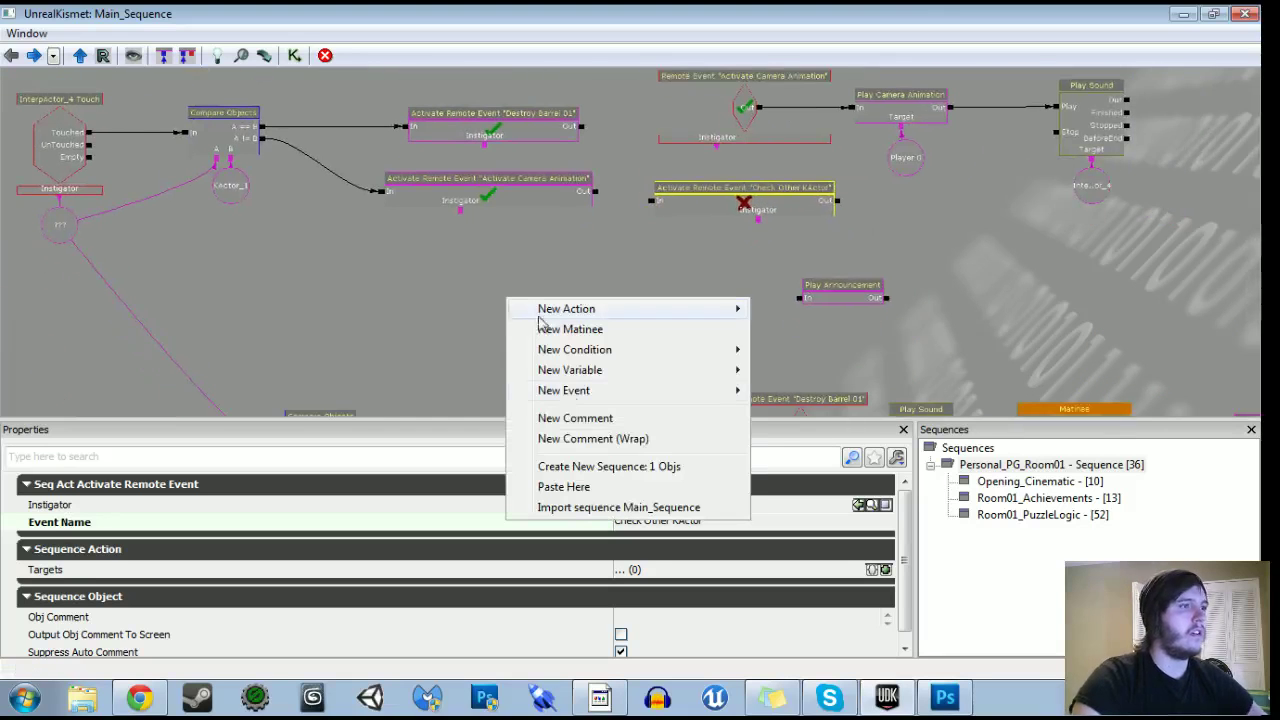
{"action": "mouse_move", "coordinate": [572, 392]}
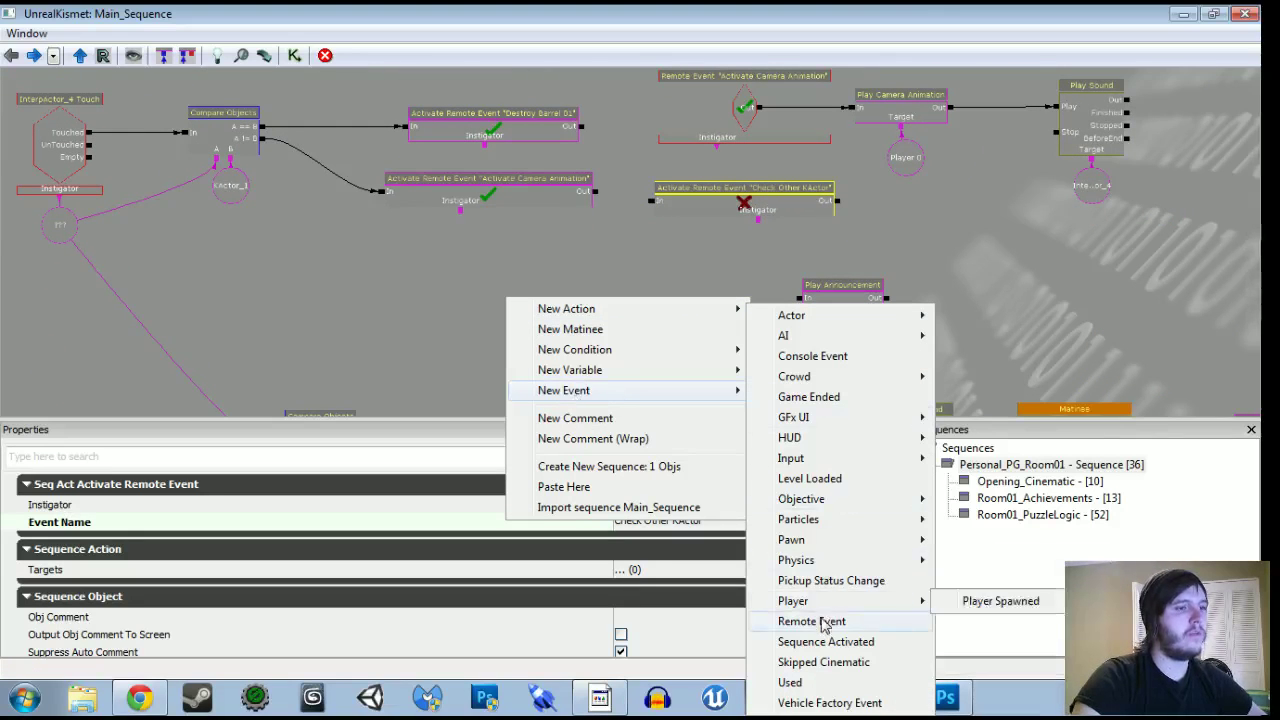
{"action": "left_click", "coordinate": [812, 621]}
{"action": "left_click", "coordinate": [575, 504]}
{"action": "key", "text": "ctrl+v"}
{"action": "key", "text": "Return"}
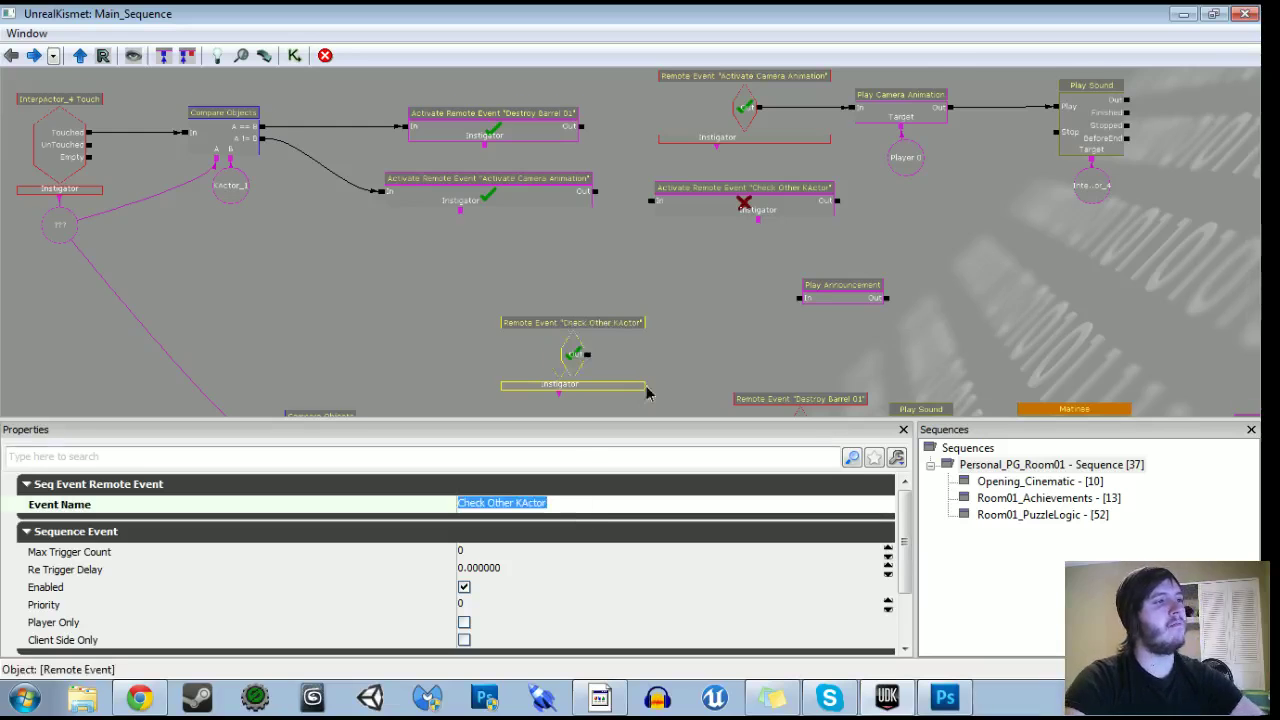
Place the Check Other KActor Remote Event beside the second Compare Objects and connect its output to that condition's In input.
{"action": "left_click_drag", "start_coordinate": [643, 393], "coordinate": [719, 233]}
{"action": "left_click_drag", "start_coordinate": [648, 211], "coordinate": [359, 275], "text": "ctrl"}
{"action": "left_click_drag", "start_coordinate": [214, 265], "coordinate": [217, 274], "text": "ctrl"}
Delete the empty Object variable shared by the InterpActor_4 Touch event's Instigator and the Compare Objects conditions.
{"action": "left_click_drag", "start_coordinate": [367, 198], "coordinate": [666, 371]}
{"action": "left_click_drag", "start_coordinate": [450, 266], "coordinate": [526, 422]}
{"action": "left_click", "coordinate": [447, 286]}
{"action": "key", "text": "Delete"}
Create an Object variable beside the InterpActor_4 Touch event and set its variable name to Touched Actor.
{"action": "right_click", "coordinate": [355, 240]}
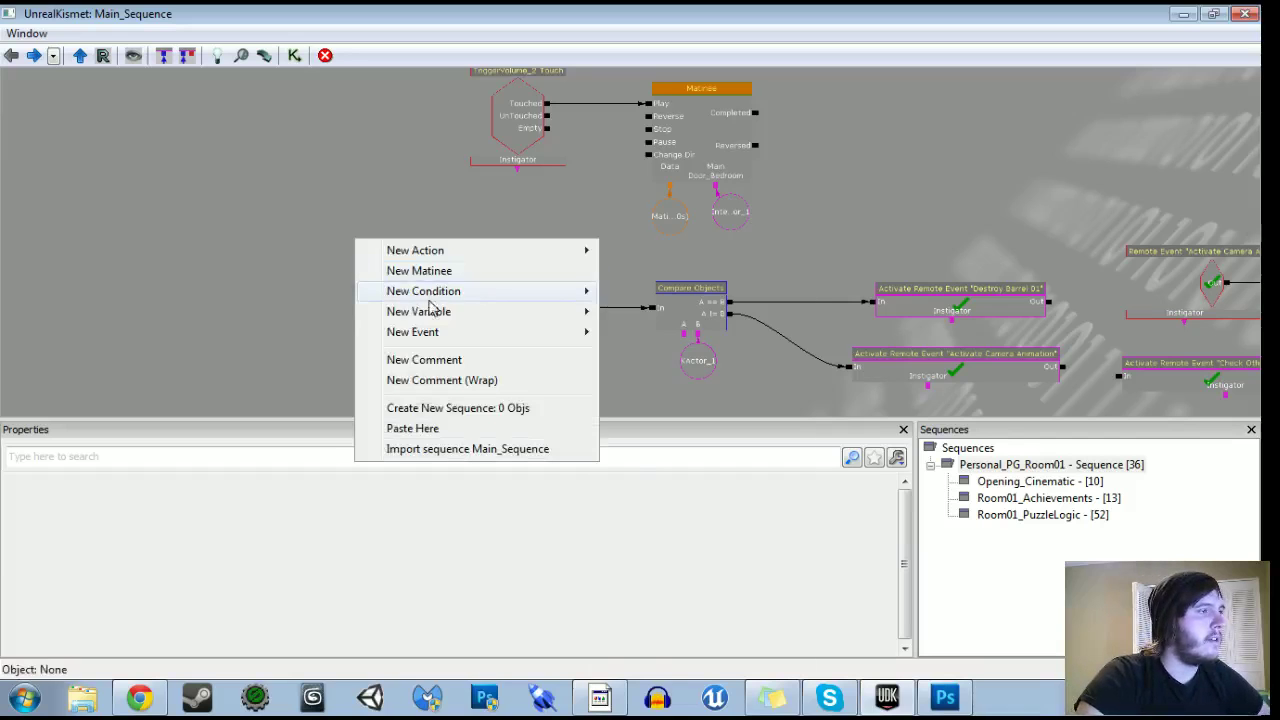
{"action": "mouse_move", "coordinate": [443, 311]}
{"action": "mouse_move", "coordinate": [686, 436]}
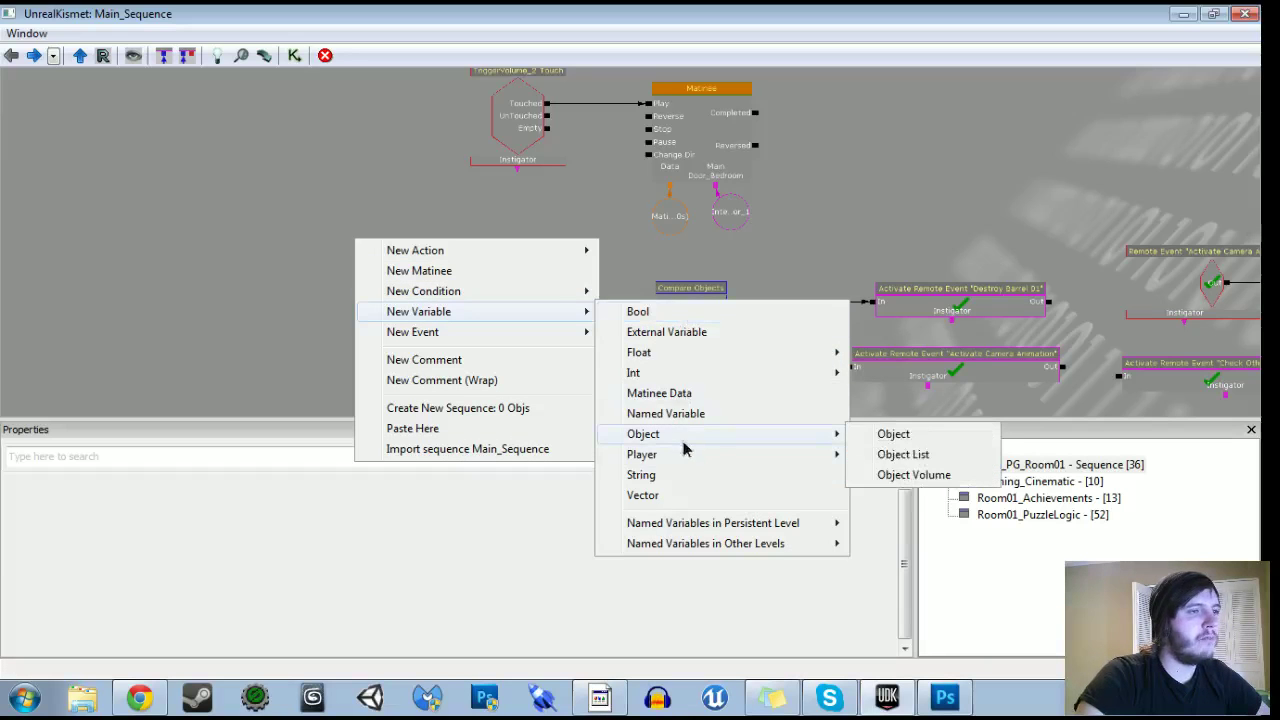
{"action": "left_click", "coordinate": [893, 436]}
{"action": "left_click", "coordinate": [490, 556]}
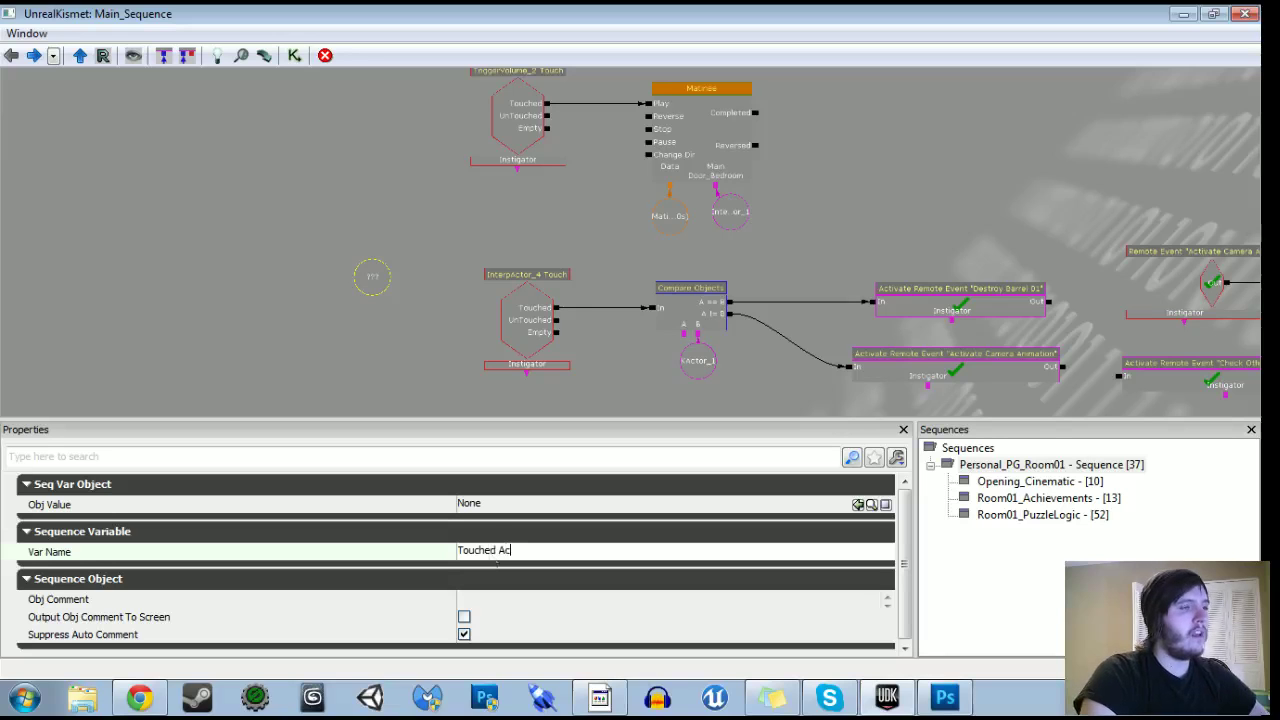
{"action": "key", "text": "Return"}
Add a Named Variable with expected type SeqVar_Object that finds the variable name Touched Actor.
{"action": "right_click", "coordinate": [414, 348]}
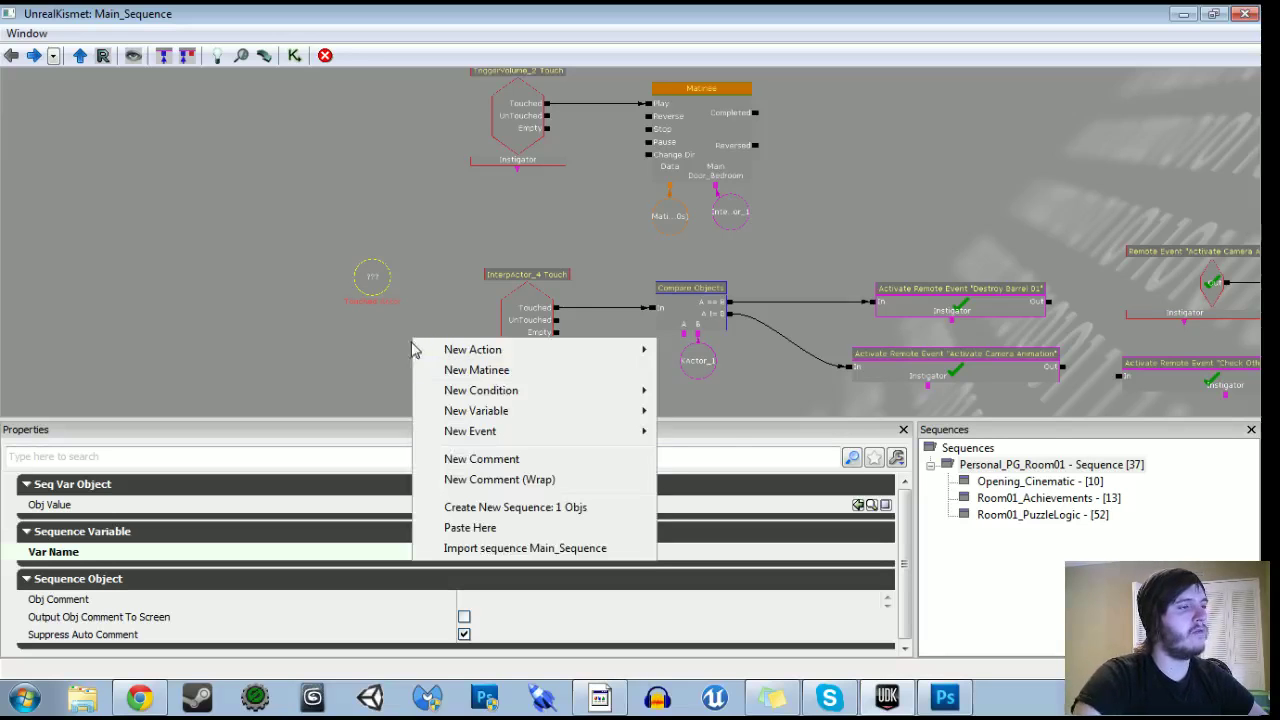
{"action": "mouse_move", "coordinate": [500, 410]}
{"action": "left_click", "coordinate": [735, 515]}
{"action": "left_click", "coordinate": [593, 502]}
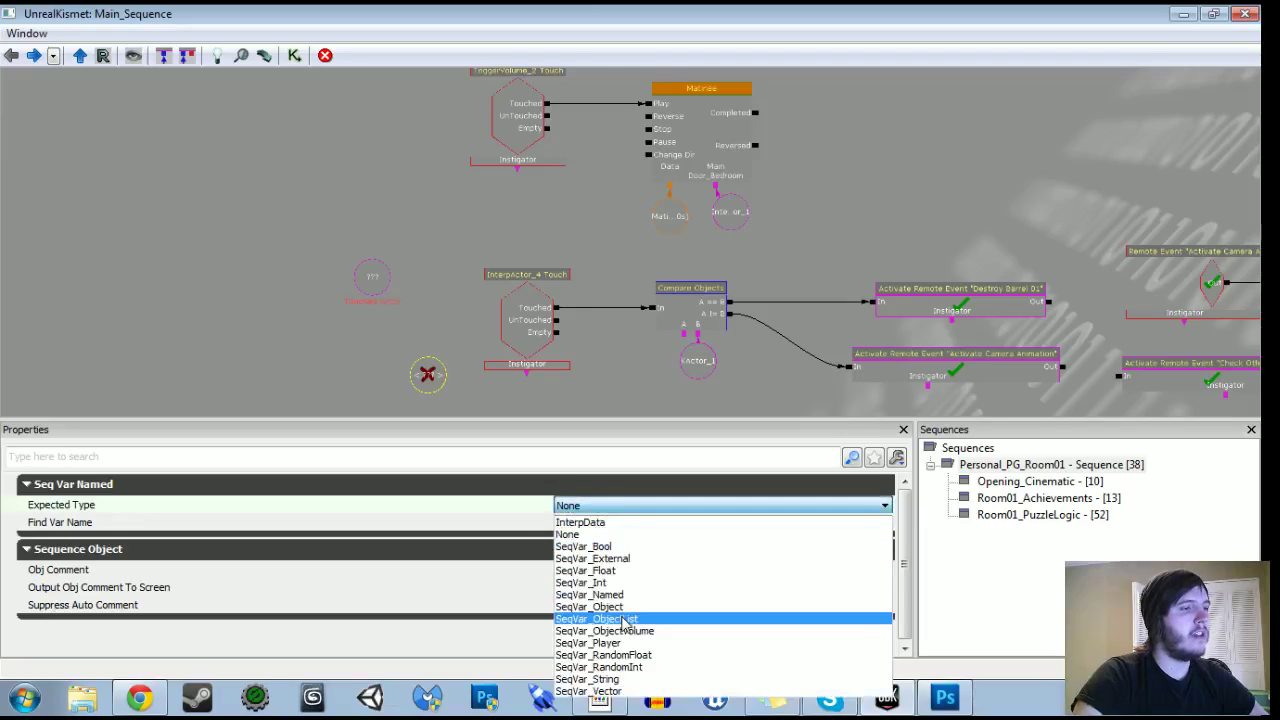
{"action": "left_click", "coordinate": [600, 607]}
{"action": "left_click", "coordinate": [584, 524]}
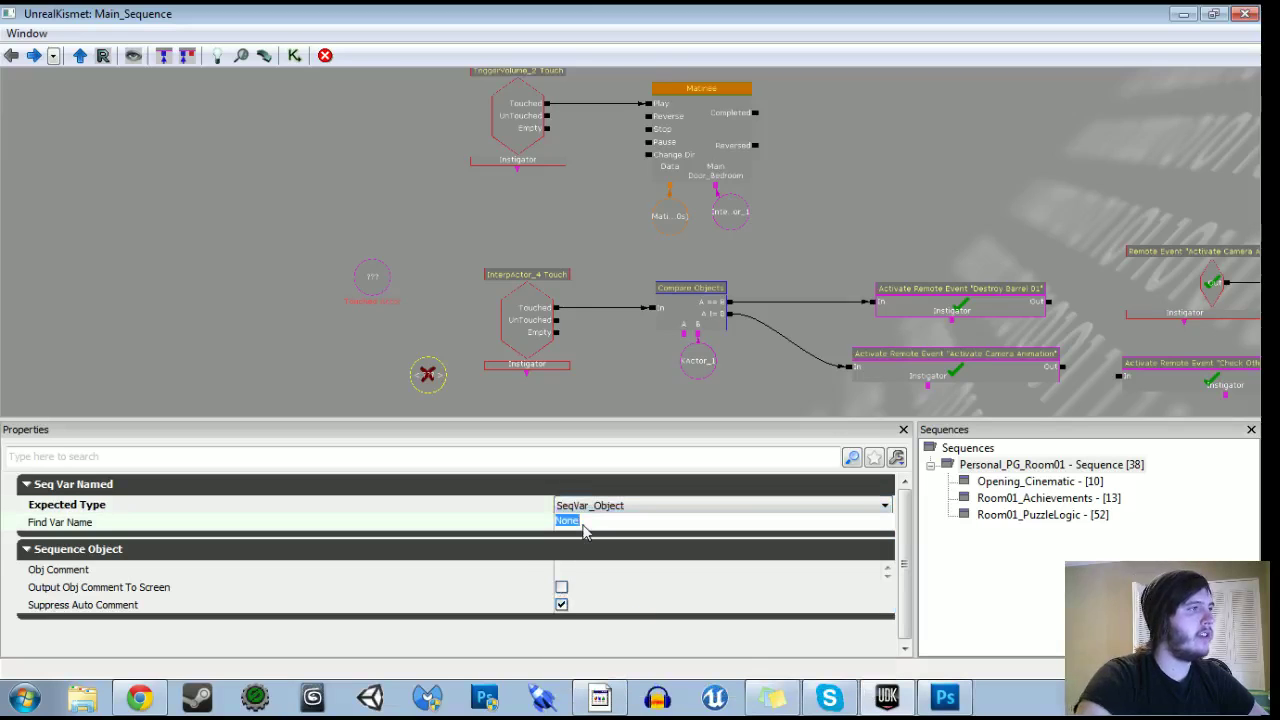
{"action": "key", "text": "Return"}
Position the Touched Actor named variable below the InterpActor_4 Touch event and link the event's Instigator to it.
{"action": "left_click_drag", "start_coordinate": [666, 356], "coordinate": [576, 234]}
{"action": "left_click_drag", "start_coordinate": [339, 255], "coordinate": [430, 297]}
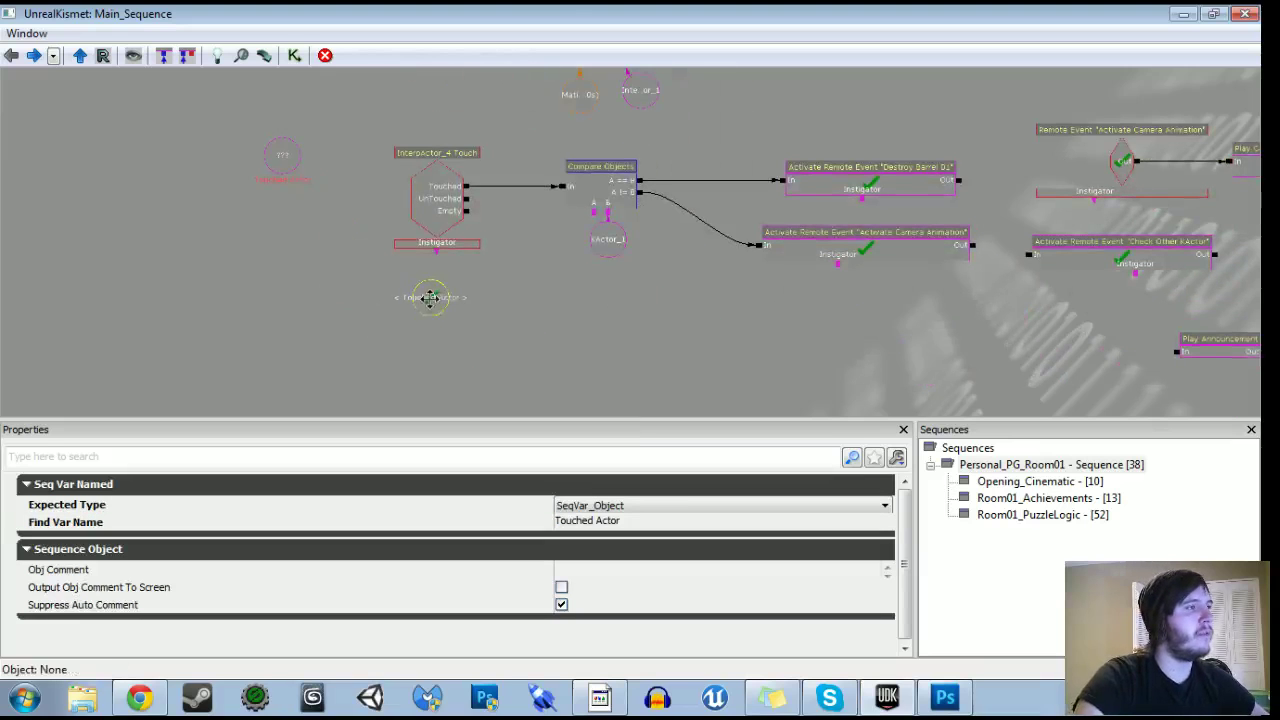
{"action": "left_click_drag", "start_coordinate": [436, 251], "coordinate": [432, 293]}
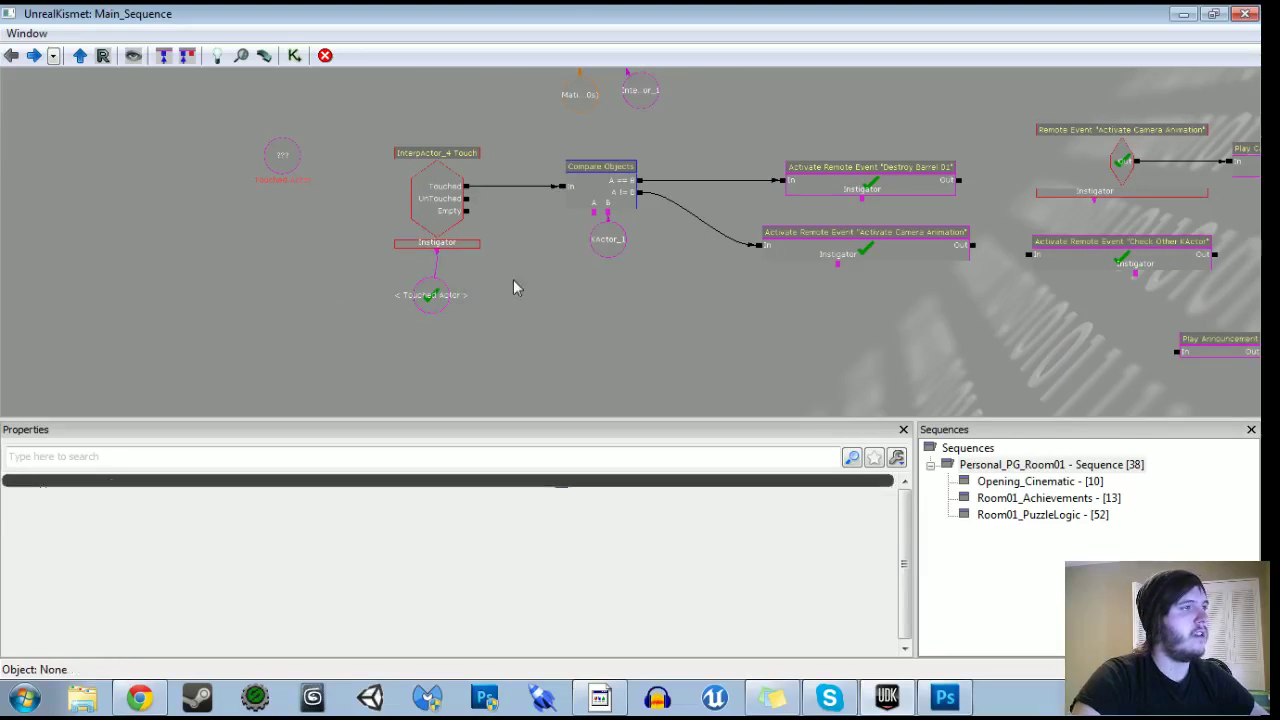
Duplicate the Touched Actor named variable and link the copy to input A of the first Compare Objects.
{"action": "left_click_drag", "start_coordinate": [605, 284], "coordinate": [544, 272]}
{"action": "left_click", "coordinate": [424, 290]}
{"action": "key", "text": "ctrl+c"}
{"action": "key", "text": "ctrl+v"}
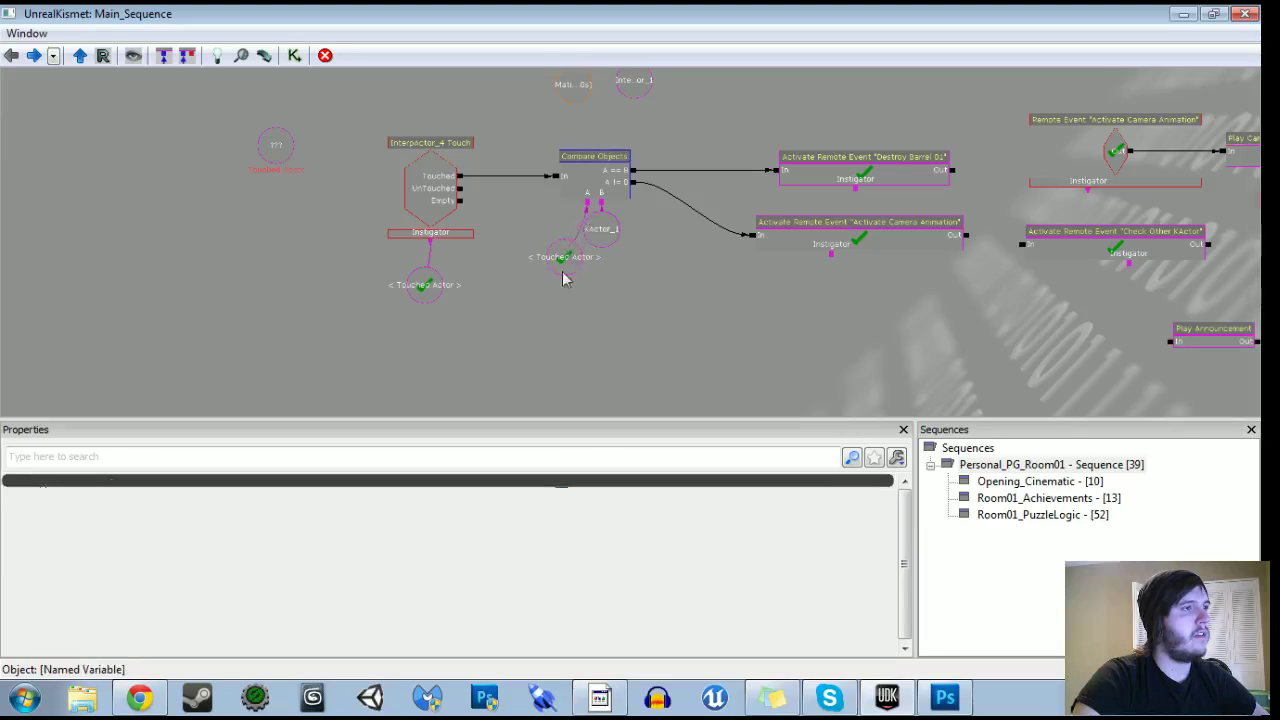
Paste another Touched Actor named variable near the second Compare Objects and link it to that condition's A input.
{"action": "left_click_drag", "start_coordinate": [508, 329], "coordinate": [556, 197]}
{"action": "key", "text": "ctrl+v"}
{"action": "left_click_drag", "start_coordinate": [603, 416], "coordinate": [612, 371], "text": "ctrl"}
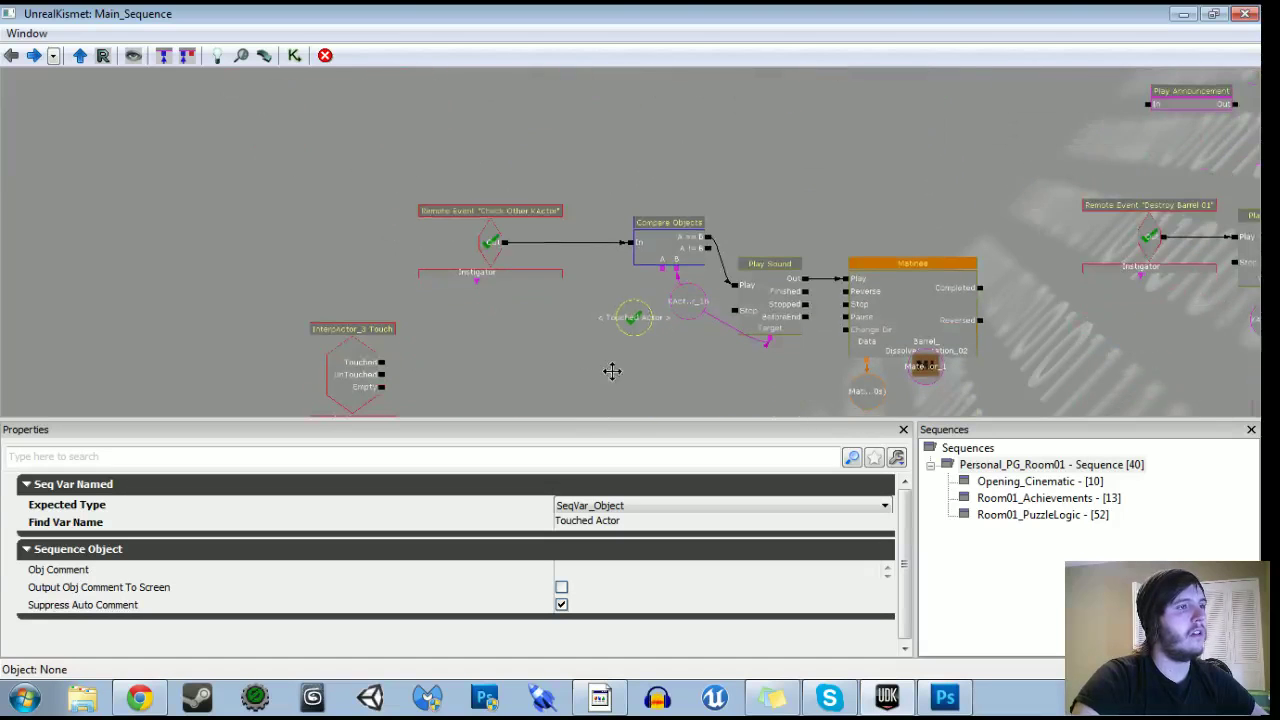
{"action": "left_click", "coordinate": [658, 288]}
Move KActor_16 lower and align the Play Sound and Matinee nodes with the second Compare Objects.
{"action": "left_click_drag", "start_coordinate": [686, 303], "coordinate": [584, 368]}
{"action": "left_click_drag", "start_coordinate": [595, 232], "coordinate": [794, 386], "text": "ctrl+alt"}
{"action": "left_click_drag", "start_coordinate": [722, 305], "coordinate": [730, 257], "text": "ctrl"}
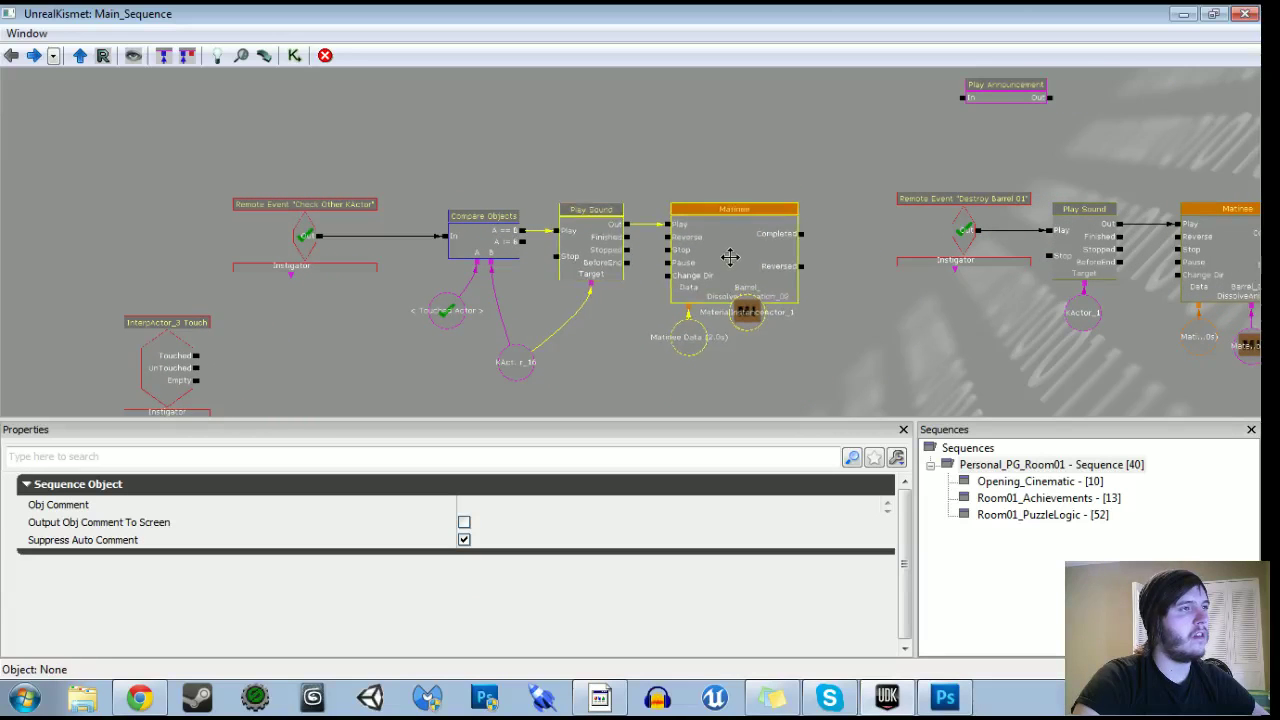
{"action": "left_click", "coordinate": [772, 330]}
{"action": "left_click_drag", "start_coordinate": [772, 330], "coordinate": [841, 364]}
Position the Check Other KActor action beside the Activate Camera Animation action and connect the latter's Out to its In.
{"action": "scroll", "coordinate": [700, 337], "scroll_direction": "down", "scroll_amount": 5}
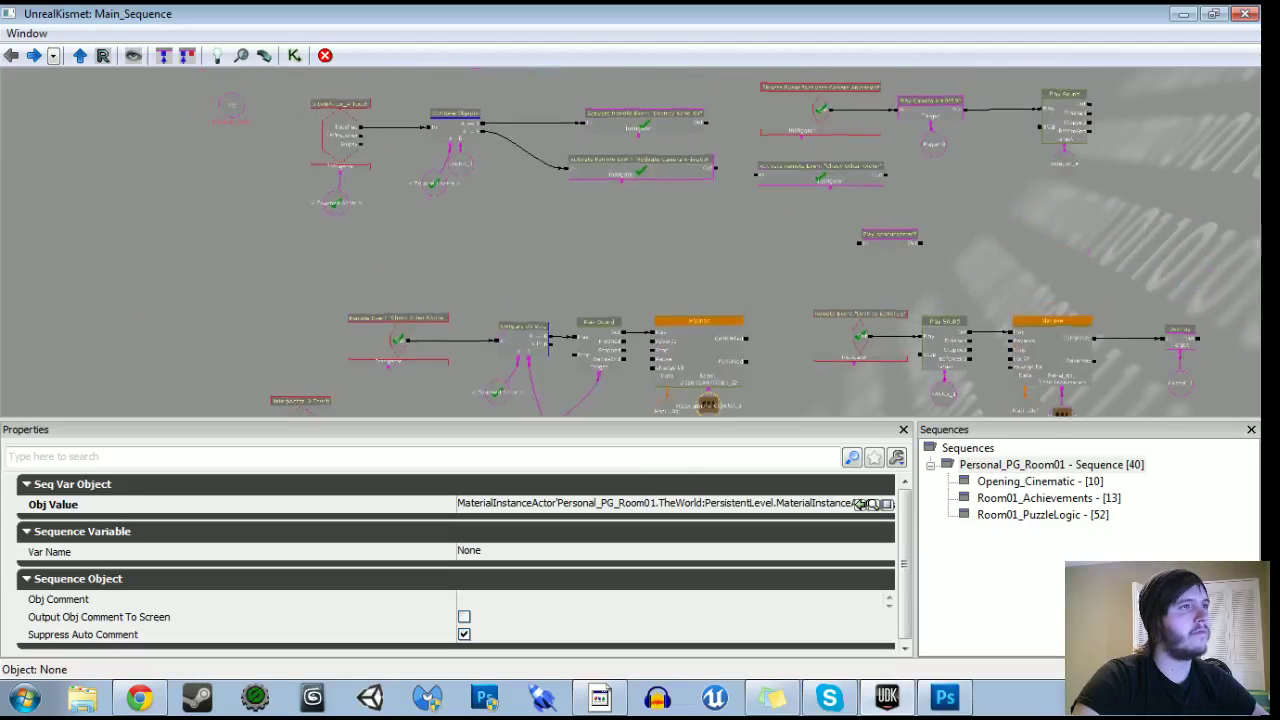
{"action": "scroll", "coordinate": [792, 178], "scroll_direction": "up", "scroll_amount": 4}
{"action": "left_click", "coordinate": [764, 167]}
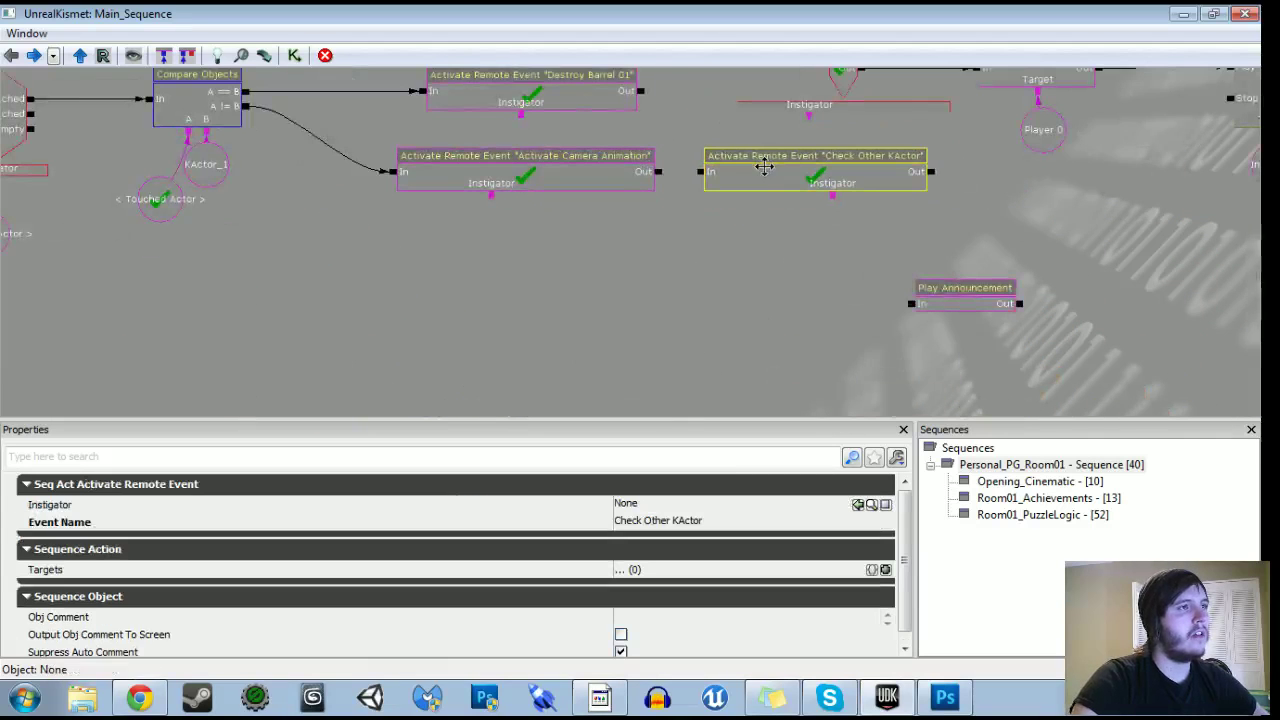
{"action": "left_click_drag", "start_coordinate": [660, 173], "coordinate": [700, 173]}
Delete the disconnected Play Announcement action.
{"action": "scroll", "coordinate": [758, 192], "scroll_direction": "down", "scroll_amount": 4}
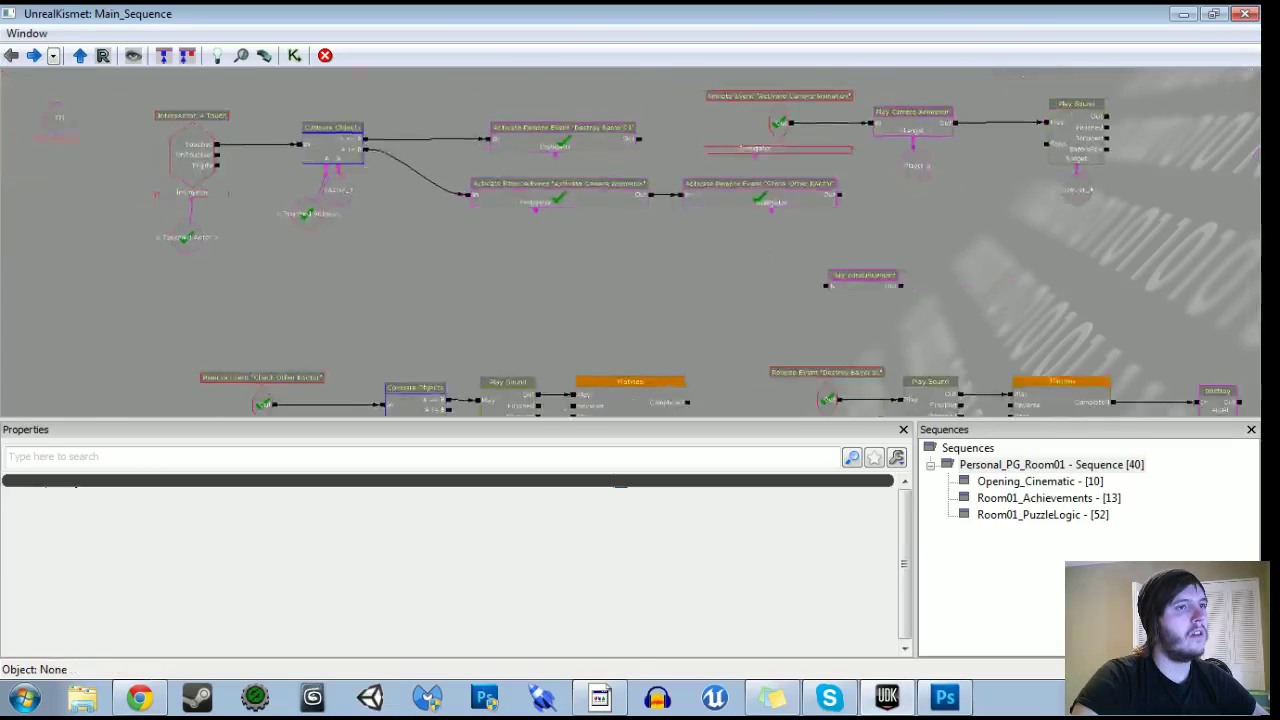
{"action": "scroll", "coordinate": [731, 280], "scroll_direction": "up", "scroll_amount": 2}
{"action": "left_click", "coordinate": [705, 260]}
{"action": "key", "text": "Delete"}
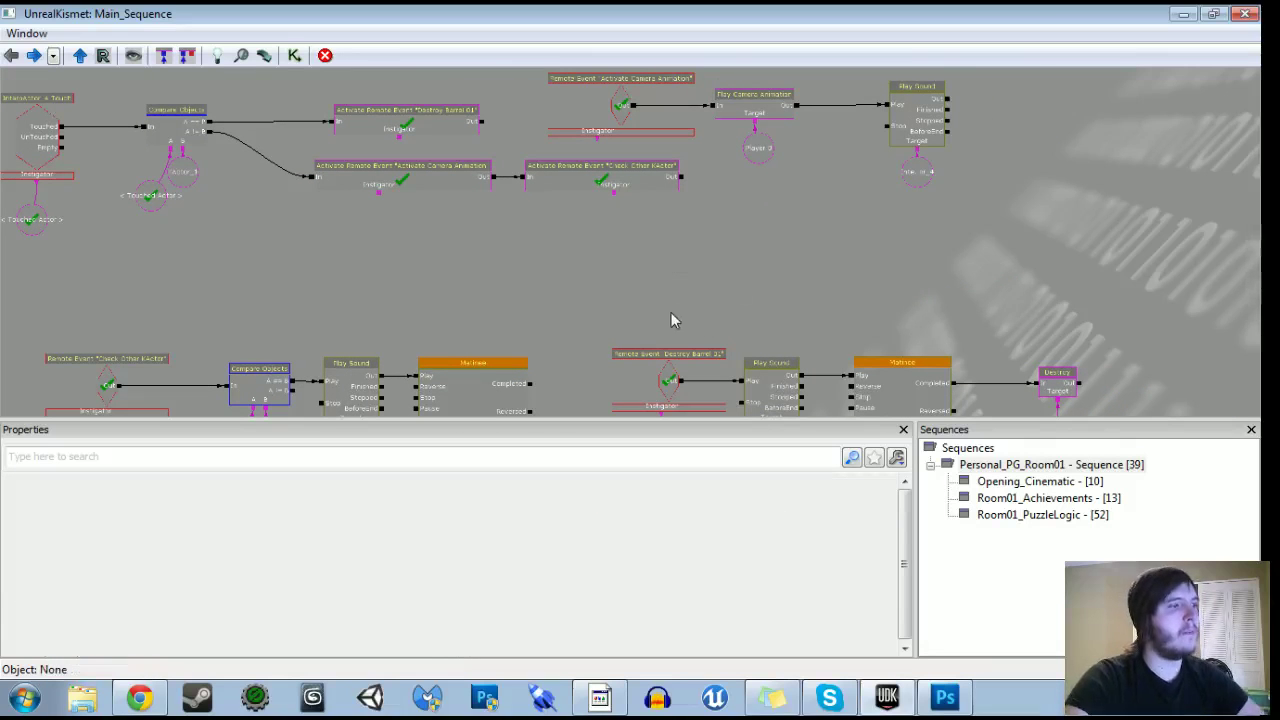
Delete the unused InterpActor_3 Touch event and the other leftover object near it.
{"action": "left_click_drag", "start_coordinate": [671, 312], "coordinate": [732, 215]}
{"action": "scroll", "coordinate": [732, 215], "scroll_direction": "down", "scroll_amount": 1}
{"action": "scroll", "coordinate": [357, 238], "scroll_direction": "up", "scroll_amount": 1}
{"action": "left_click", "coordinate": [335, 223]}
{"action": "key", "text": "Delete"}
{"action": "left_click", "coordinate": [297, 304]}
{"action": "key", "text": "Delete"}
Move the whole Activate Camera Animation event group below the Check Other KActor group.
{"action": "left_click_drag", "start_coordinate": [507, 243], "coordinate": [403, 411]}
{"action": "scroll", "coordinate": [403, 405], "scroll_direction": "down", "scroll_amount": 2}
{"action": "left_click_drag", "start_coordinate": [403, 300], "coordinate": [453, 432]}
{"action": "scroll", "coordinate": [366, 326], "scroll_direction": "up", "scroll_amount": 3}
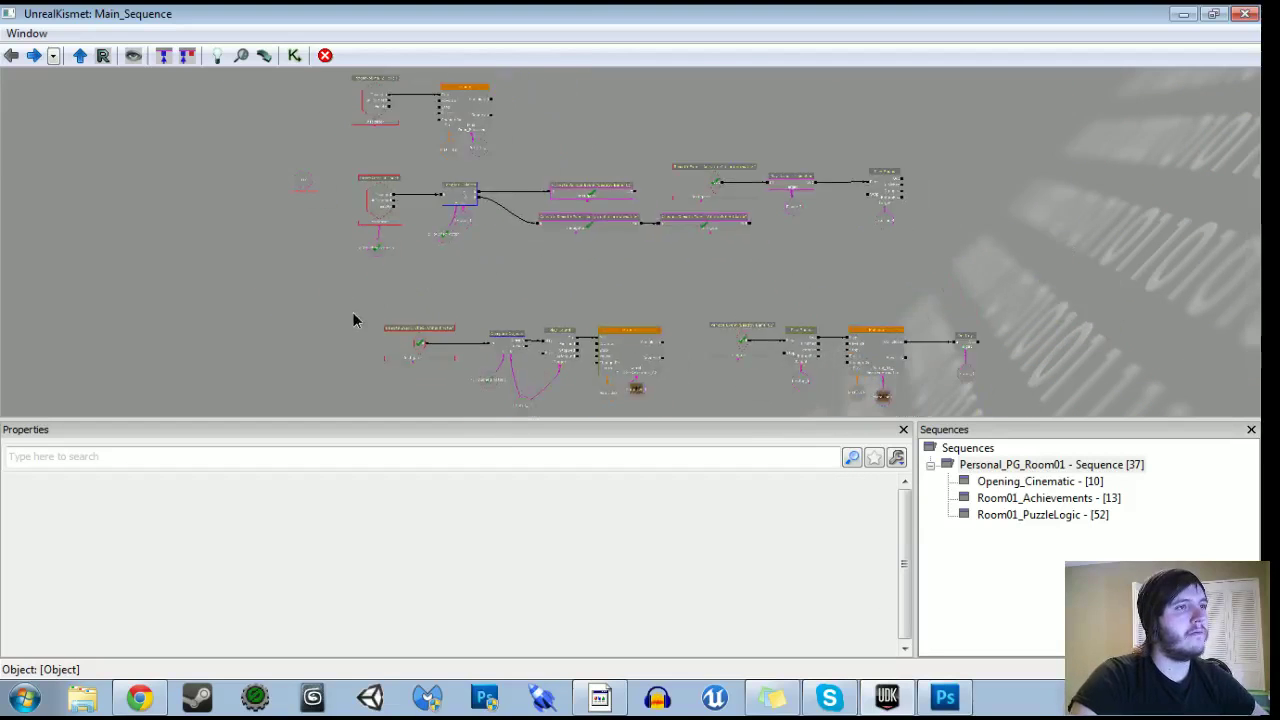
{"action": "left_click_drag", "start_coordinate": [677, 107], "coordinate": [1042, 203], "text": "ctrl+alt"}
{"action": "left_click_drag", "start_coordinate": [1013, 155], "coordinate": [660, 357], "text": "ctrl"}
Move the Play Sound node and its InterpActor_4 target closer to Play Camera Animation and align them.
{"action": "scroll", "coordinate": [660, 357], "scroll_direction": "up", "scroll_amount": 3}
{"action": "left_click_drag", "start_coordinate": [568, 224], "coordinate": [722, 370], "text": "ctrl+alt"}
{"action": "left_click_drag", "start_coordinate": [647, 298], "coordinate": [648, 300], "text": "ctrl"}
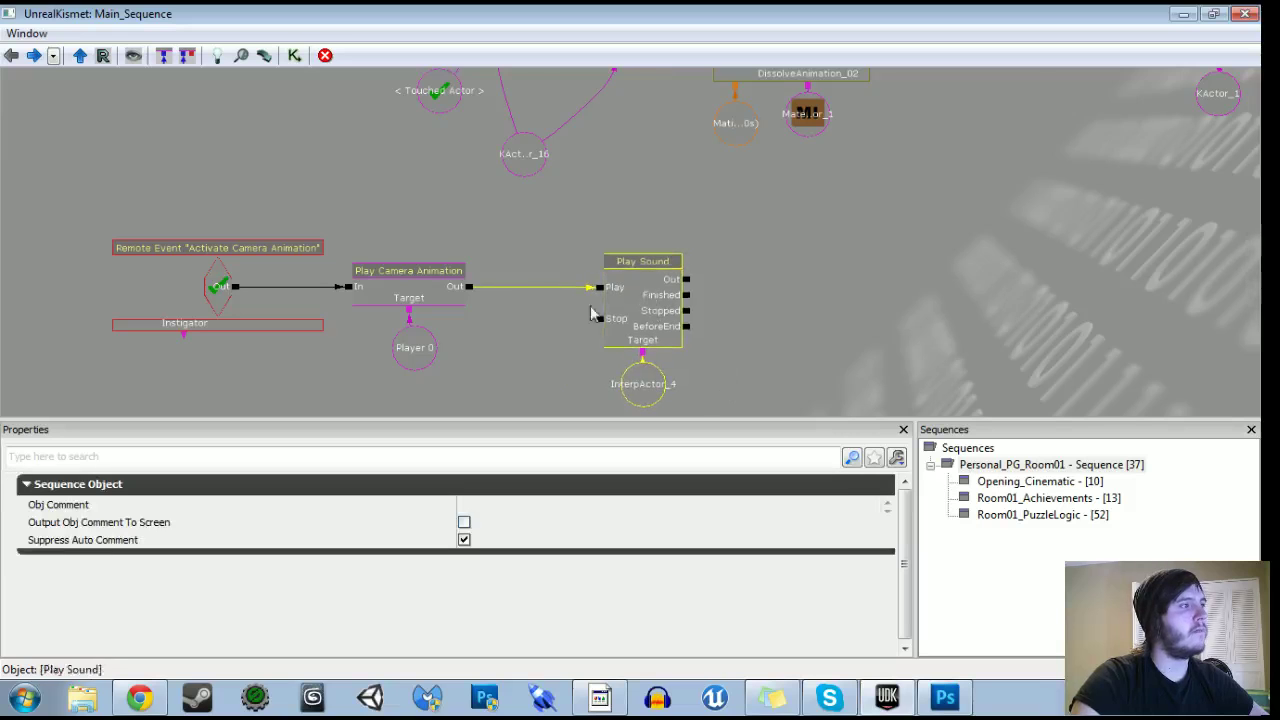
Wrap the Activate Camera Animation group in a comment box titled "Camera Animation for Player".
{"action": "scroll", "coordinate": [645, 311], "scroll_direction": "down", "scroll_amount": 4}
{"action": "left_click_drag", "start_coordinate": [183, 228], "coordinate": [860, 391], "text": "ctrl+alt"}
{"action": "key", "text": "c"}
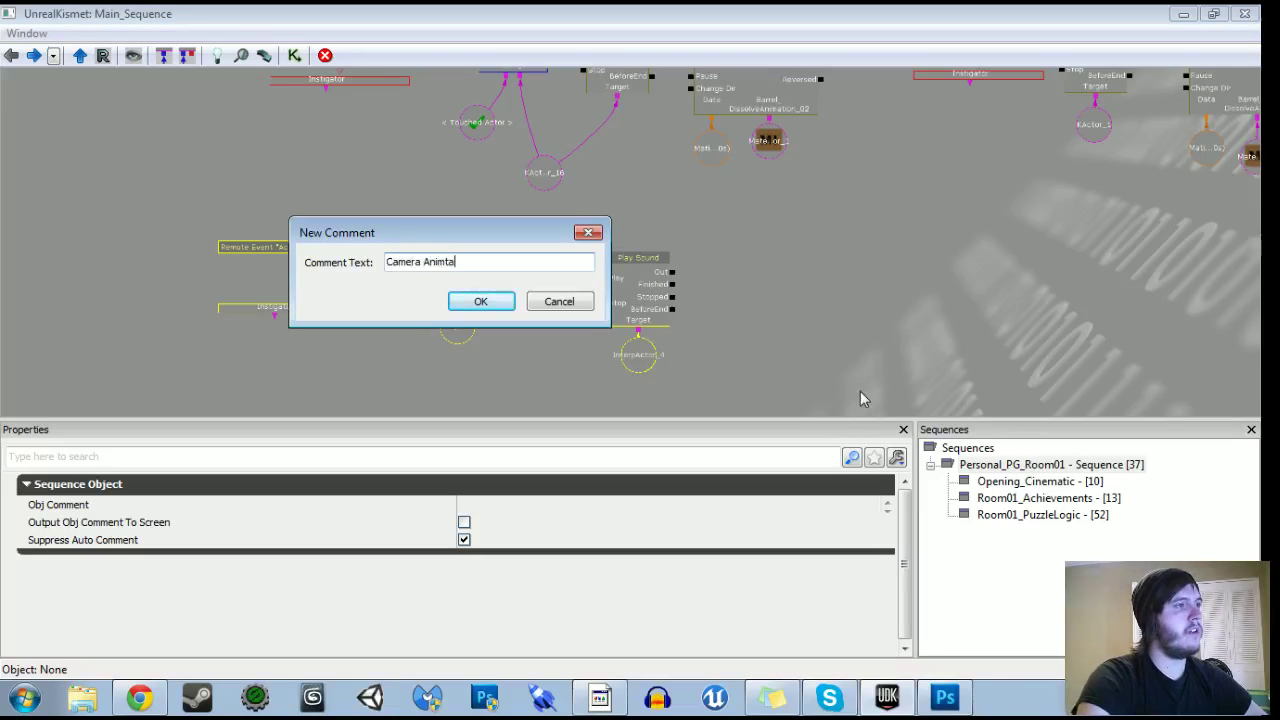
{"action": "type", "text": "for Player"}
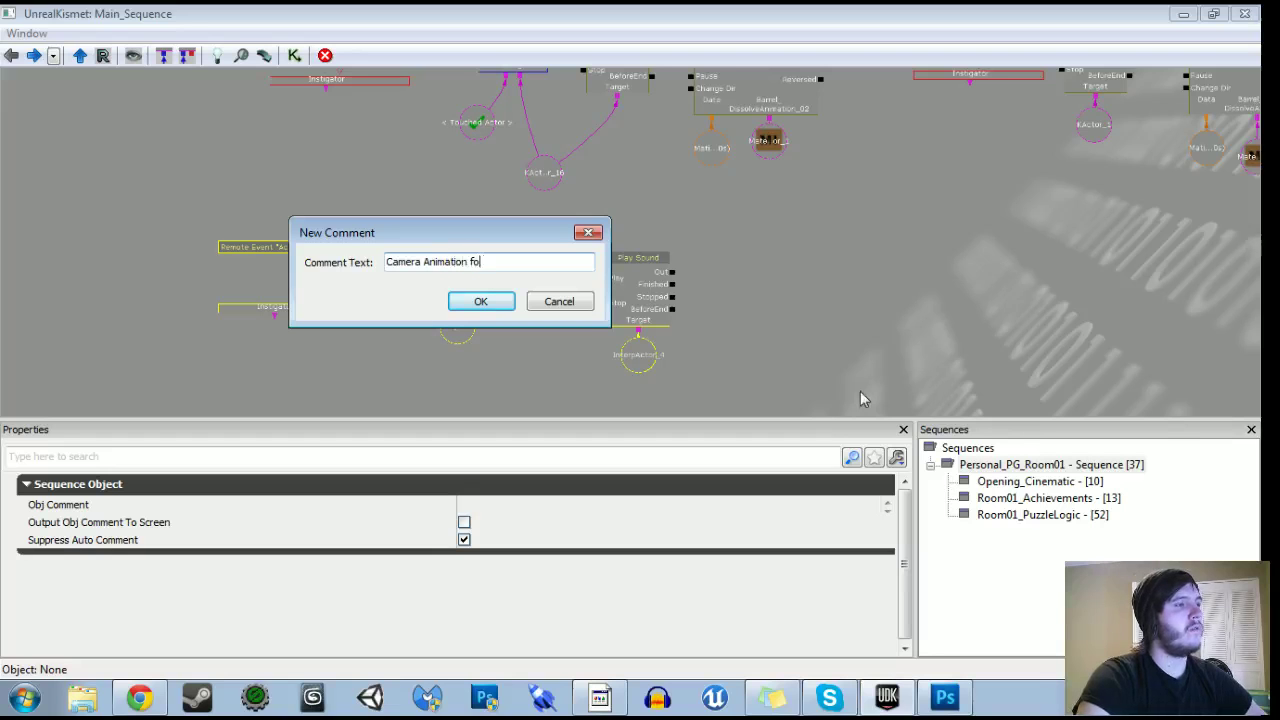
{"action": "key", "text": "Return"}
Wrap the Check Other KActor group in a comment box titled "Material Animation for Barrel 01".
{"action": "scroll", "coordinate": [863, 391], "scroll_direction": "down", "scroll_amount": 3}
{"action": "left_click_drag", "start_coordinate": [890, 358], "coordinate": [842, 421]}
{"action": "left_click_drag", "start_coordinate": [292, 162], "coordinate": [712, 316], "text": "ctrl+alt"}
{"action": "left_click_drag", "start_coordinate": [712, 316], "coordinate": [764, 236]}
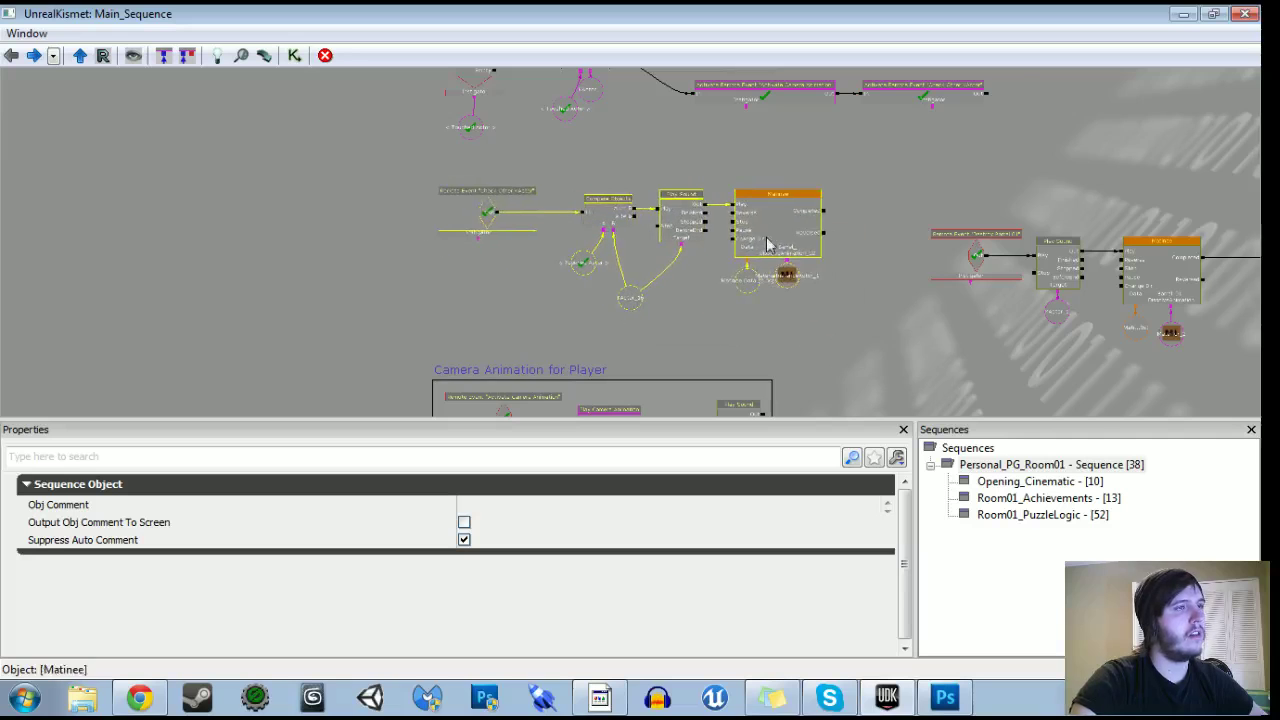
{"action": "scroll", "coordinate": [900, 353], "scroll_direction": "up", "scroll_amount": 4}
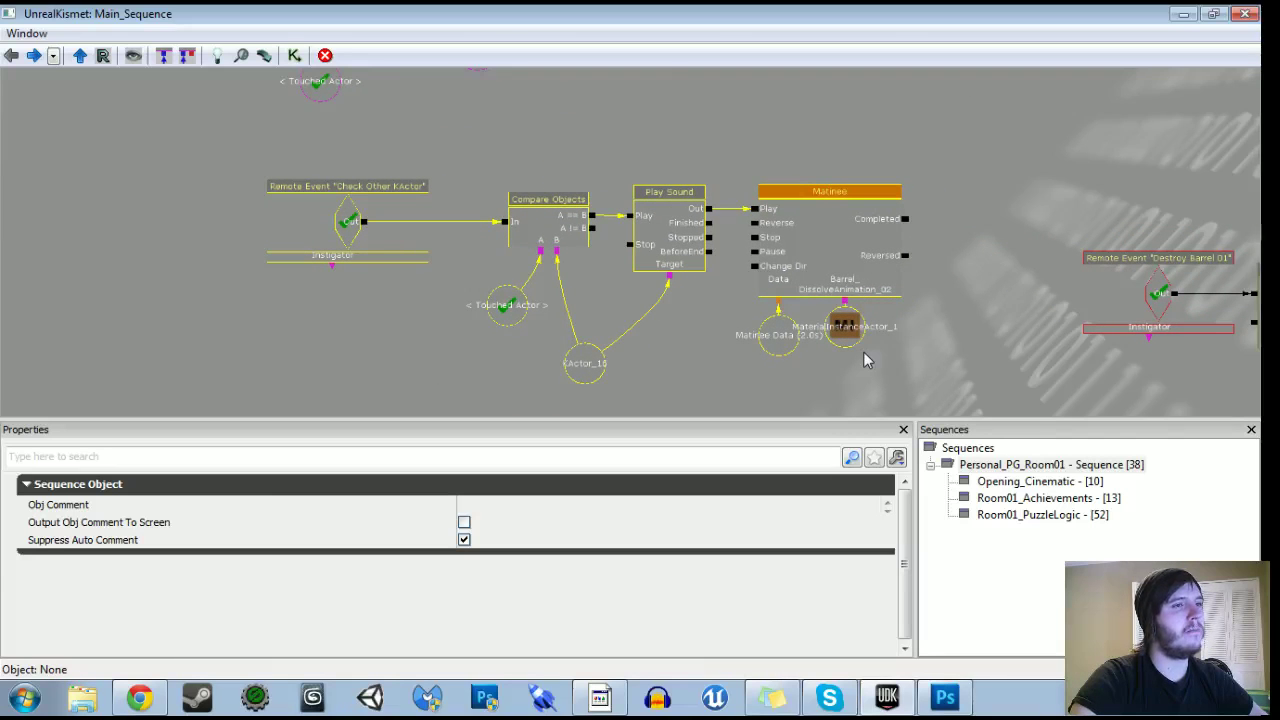
{"action": "left_click_drag", "start_coordinate": [866, 360], "coordinate": [739, 307]}
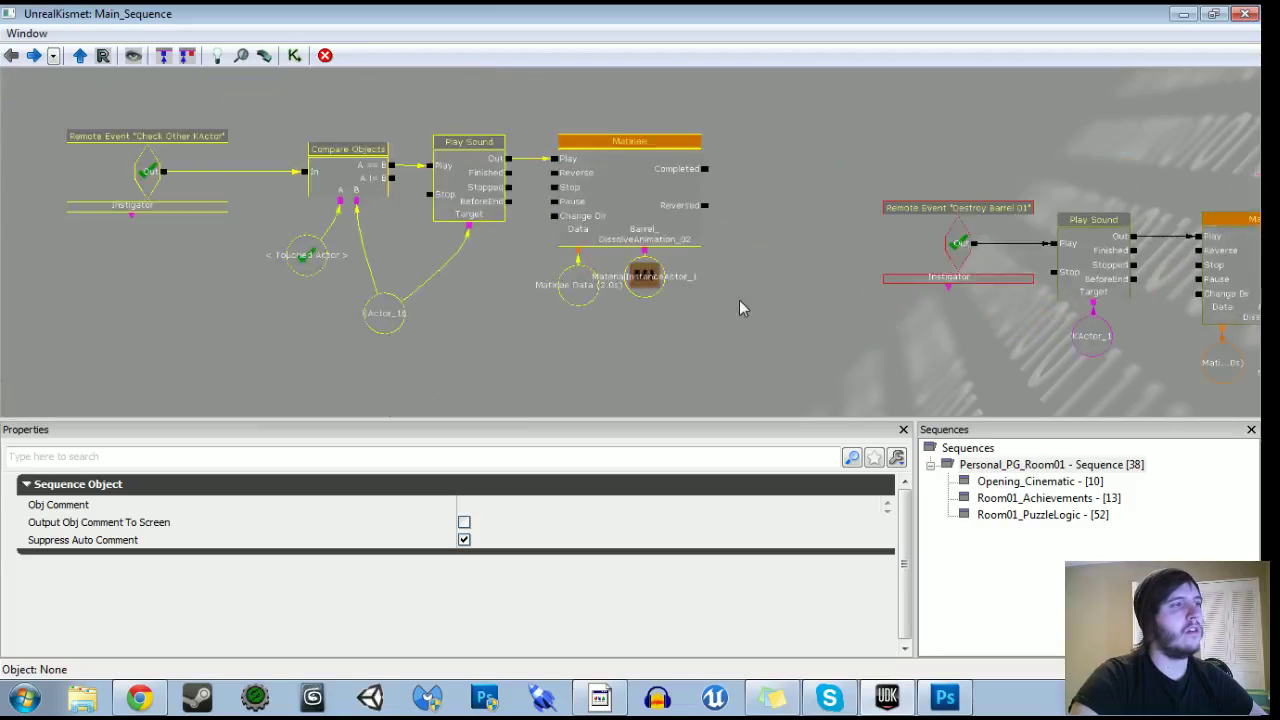
{"action": "type", "text": "cMaterial Animation for Barrel "}
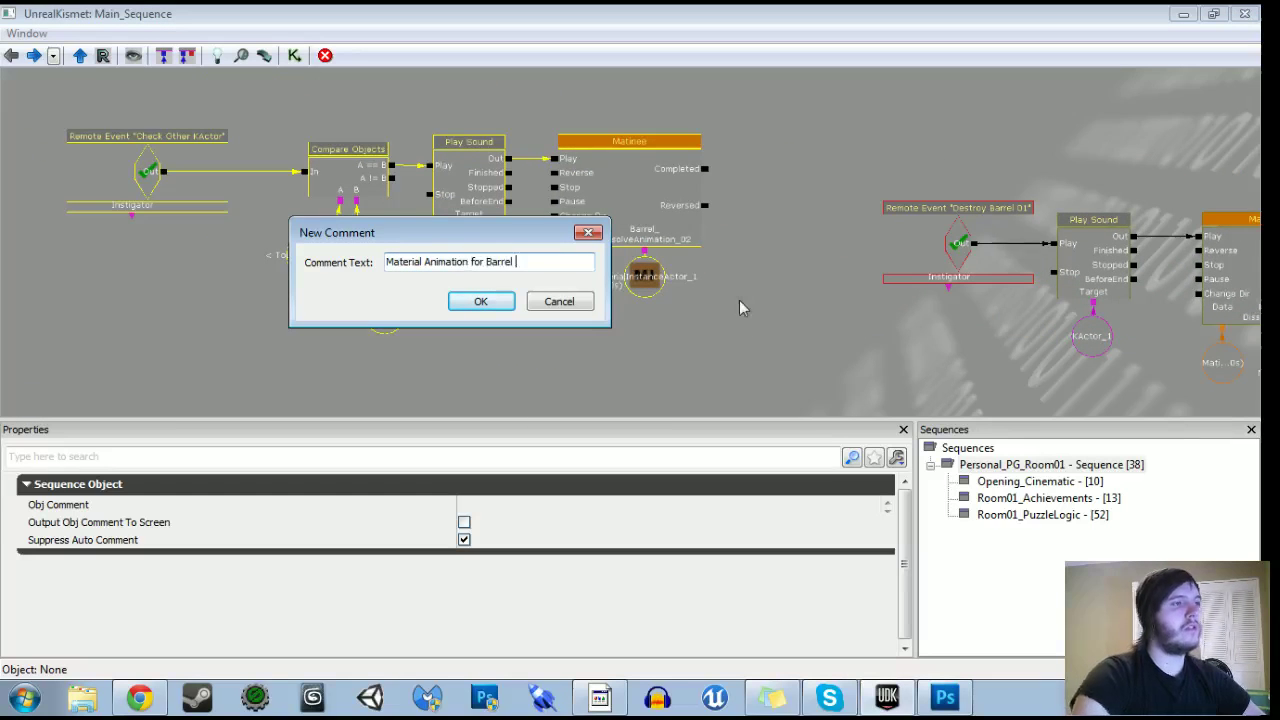
{"action": "type", "text": "01"}
{"action": "key", "text": "Return"}
Delete the "Material Animation for Barrel 01" comment box around the Check Other KActor group.
{"action": "scroll", "coordinate": [740, 308], "scroll_direction": "down", "scroll_amount": 2}
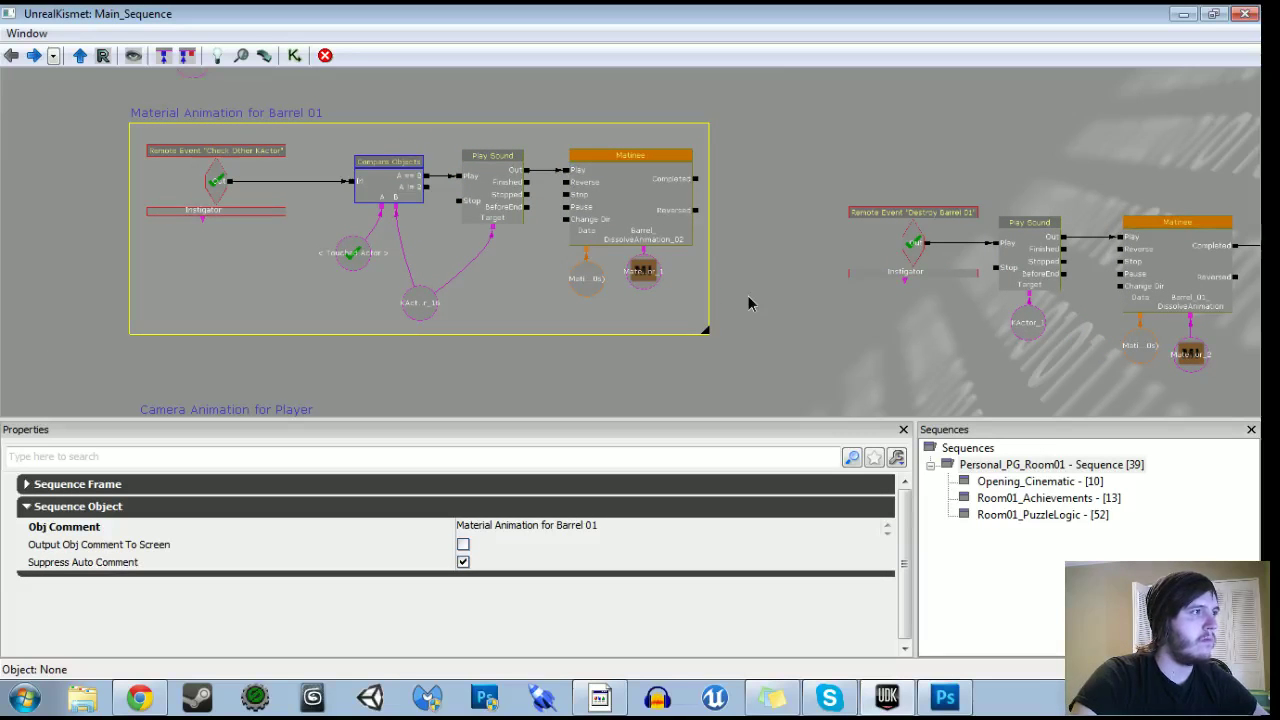
{"action": "left_click_drag", "start_coordinate": [747, 295], "coordinate": [811, 294]}
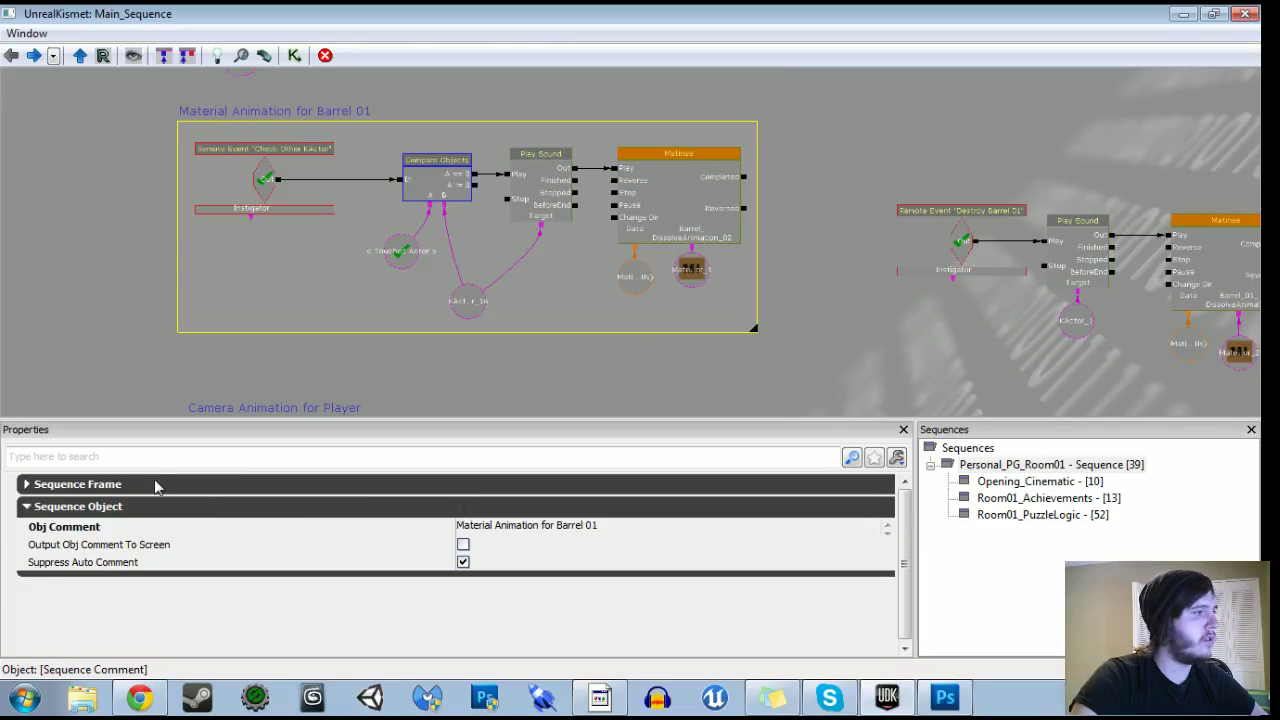
{"action": "key", "text": "Delete"}
Wrap the Destroy Barrel 01 event group in a comment box titled "Dissolve Animation for Barrel 01".
{"action": "scroll", "coordinate": [780, 310], "scroll_direction": "down", "scroll_amount": 3}
{"action": "left_click_drag", "start_coordinate": [850, 337], "coordinate": [584, 333]}
{"action": "scroll", "coordinate": [584, 334], "scroll_direction": "up", "scroll_amount": 2}
{"action": "left_click_drag", "start_coordinate": [466, 159], "coordinate": [1095, 366], "text": "ctrl+alt"}
{"action": "key", "text": "c"}
{"action": "type", "text": "Barrel Animation for"}
{"action": "key", "text": "BackSpace"}
{"action": "key", "text": "BackSpace"}
{"action": "key", "text": "BackSpace"}
{"action": "key", "text": "BackSpace"}
{"action": "key", "text": "BackSpace"}
{"action": "key", "text": "BackSpace"}
{"action": "key", "text": "BackSpace"}
{"action": "key", "text": "BackSpace"}
{"action": "key", "text": "BackSpace"}
{"action": "key", "text": "BackSpace"}
{"action": "key", "text": "BackSpace"}
{"action": "key", "text": "BackSpace"}
{"action": "key", "text": "BackSpace"}
{"action": "key", "text": "BackSpace"}
{"action": "key", "text": "BackSpace"}
{"action": "key", "text": "BackSpace"}
{"action": "key", "text": "BackSpace"}
{"action": "key", "text": "BackSpace"}
{"action": "key", "text": "BackSpace"}
{"action": "key", "text": "BackSpace"}
{"action": "type", "text": "D"}
{"action": "type", "text": "iss"}
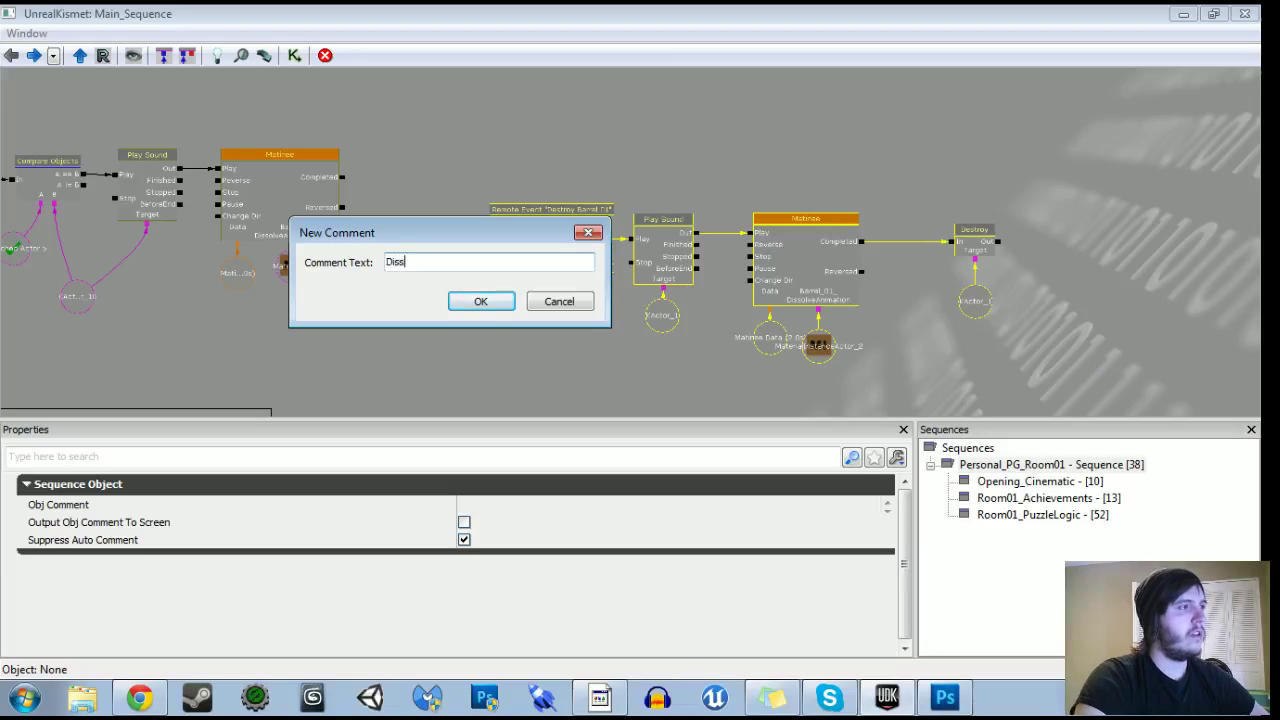
{"action": "type", "text": "olve Animation for Barrel "}
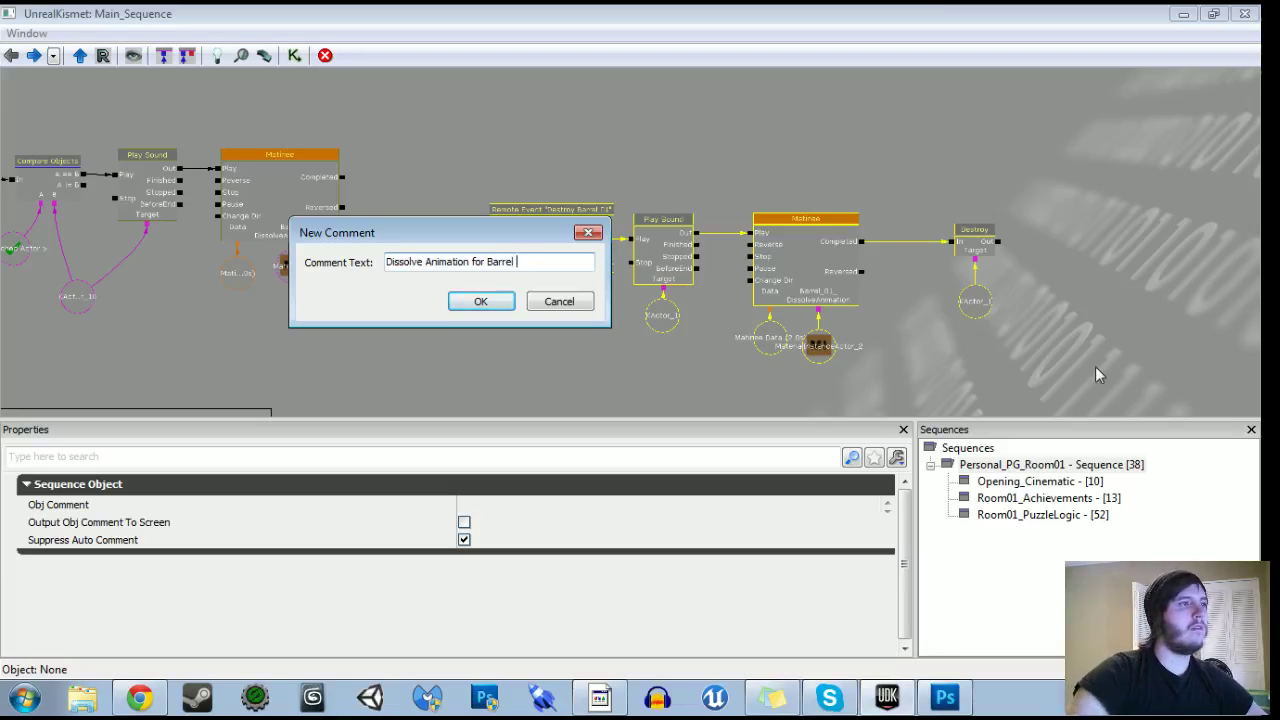
{"action": "type", "text": "01"}
{"action": "key", "text": "Return"}
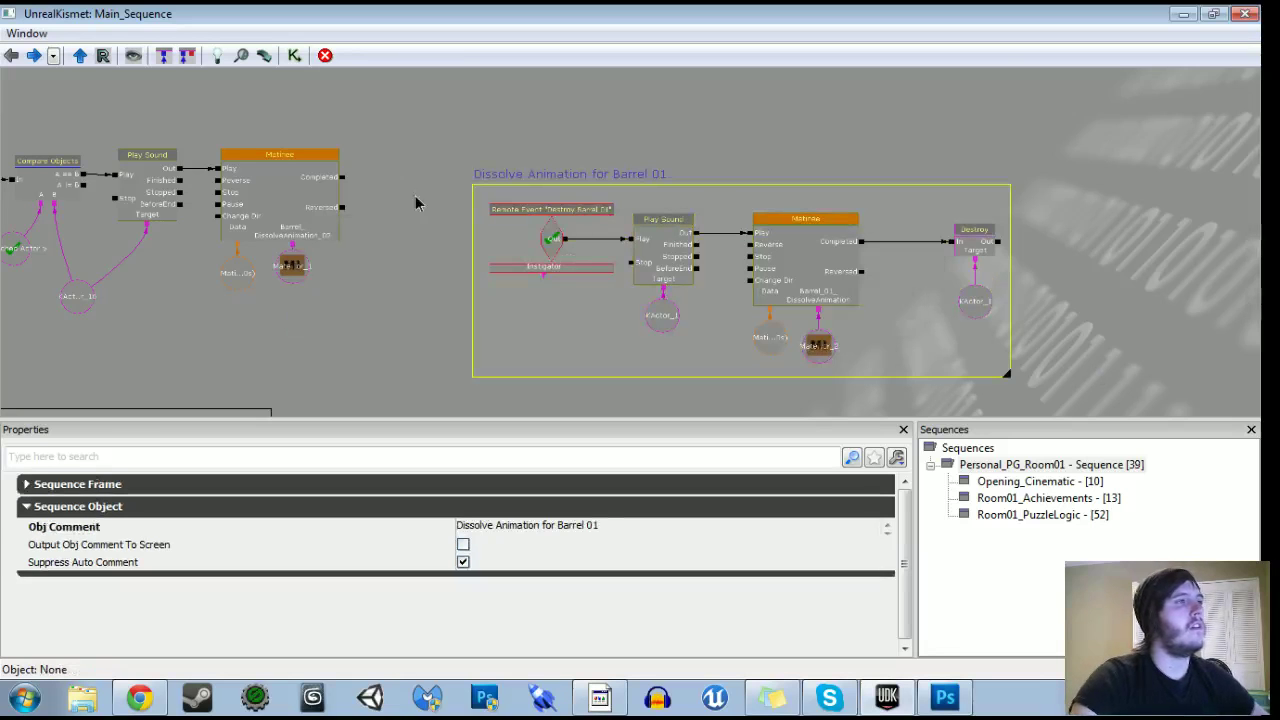
Move the "Dissolve Animation for Barrel 01" comment box with all its nodes below the Camera Animation for Player box.
{"action": "left_click_drag", "start_coordinate": [432, 148], "coordinate": [1066, 400], "text": "ctrl+alt"}
{"action": "scroll", "coordinate": [1123, 311], "scroll_direction": "down", "scroll_amount": 3}
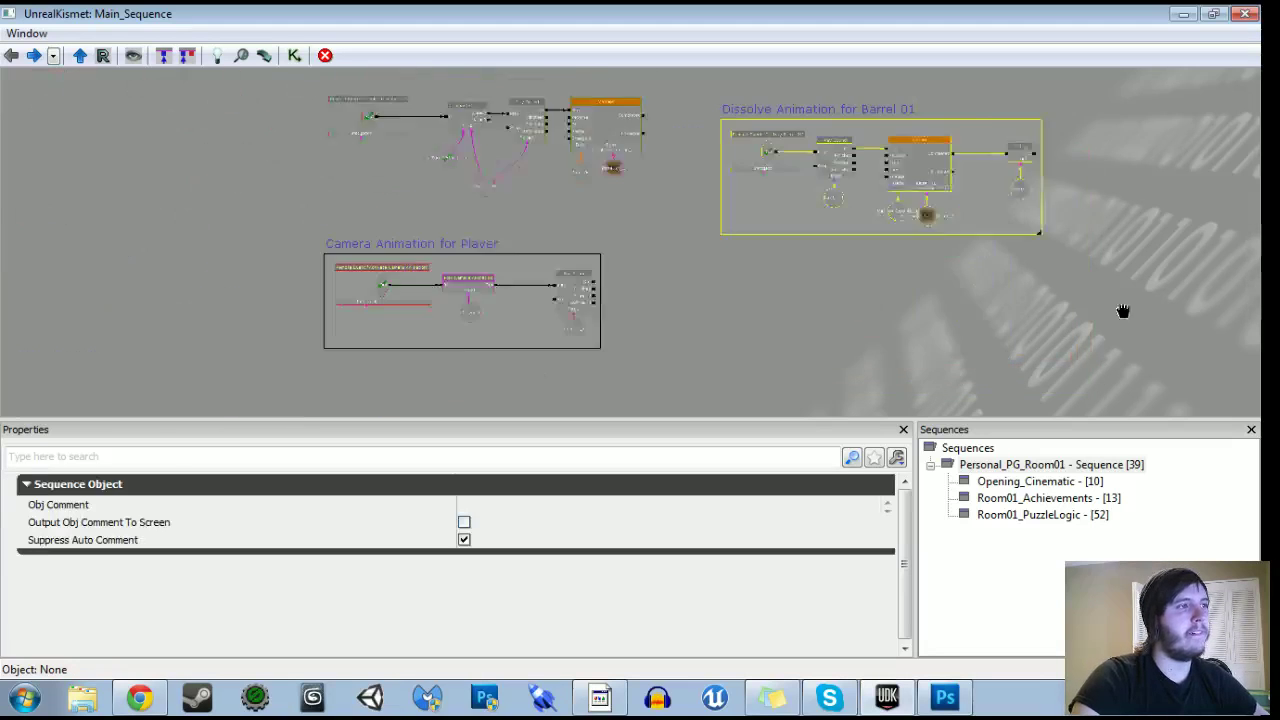
{"action": "left_click_drag", "start_coordinate": [1123, 311], "coordinate": [1160, 288]}
{"action": "left_click_drag", "start_coordinate": [944, 126], "coordinate": [548, 369], "text": "ctrl"}
{"action": "left_click_drag", "start_coordinate": [749, 242], "coordinate": [682, 371]}
{"action": "scroll", "coordinate": [682, 371], "scroll_direction": "up", "scroll_amount": 5}
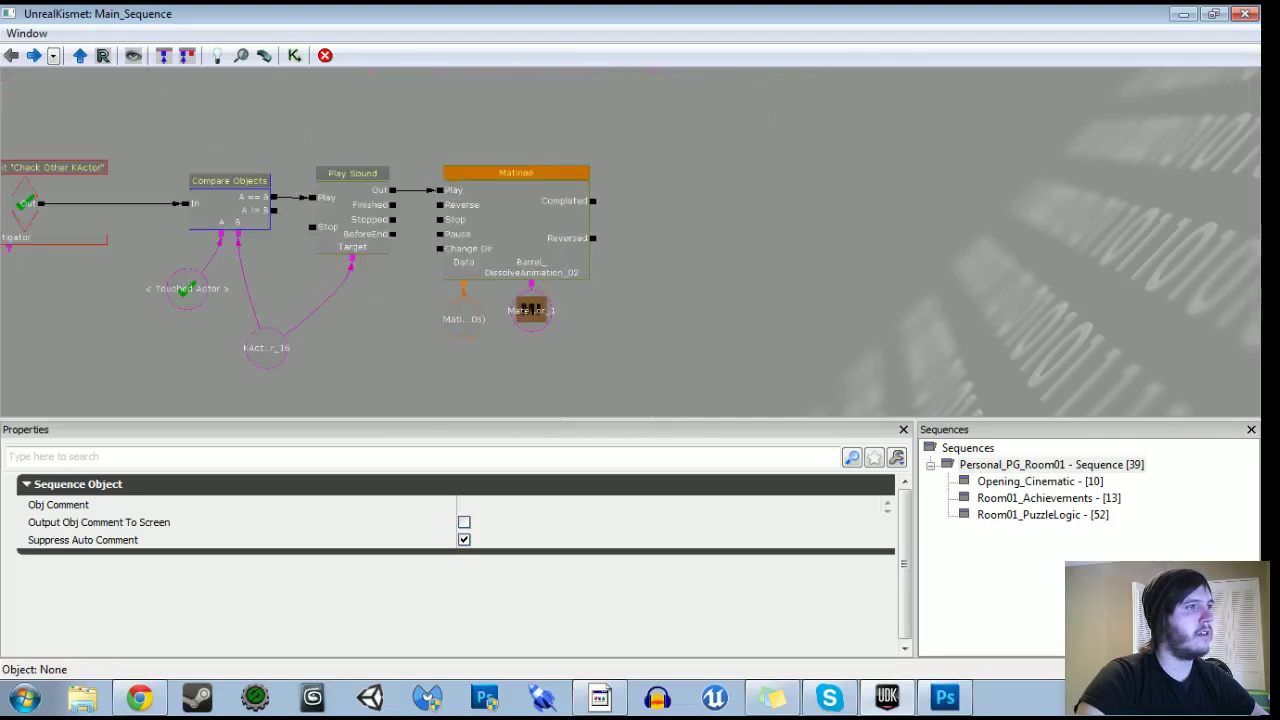
{"action": "left_click", "coordinate": [675, 300]}
{"action": "left_click_drag", "start_coordinate": [645, 272], "coordinate": [851, 285]}
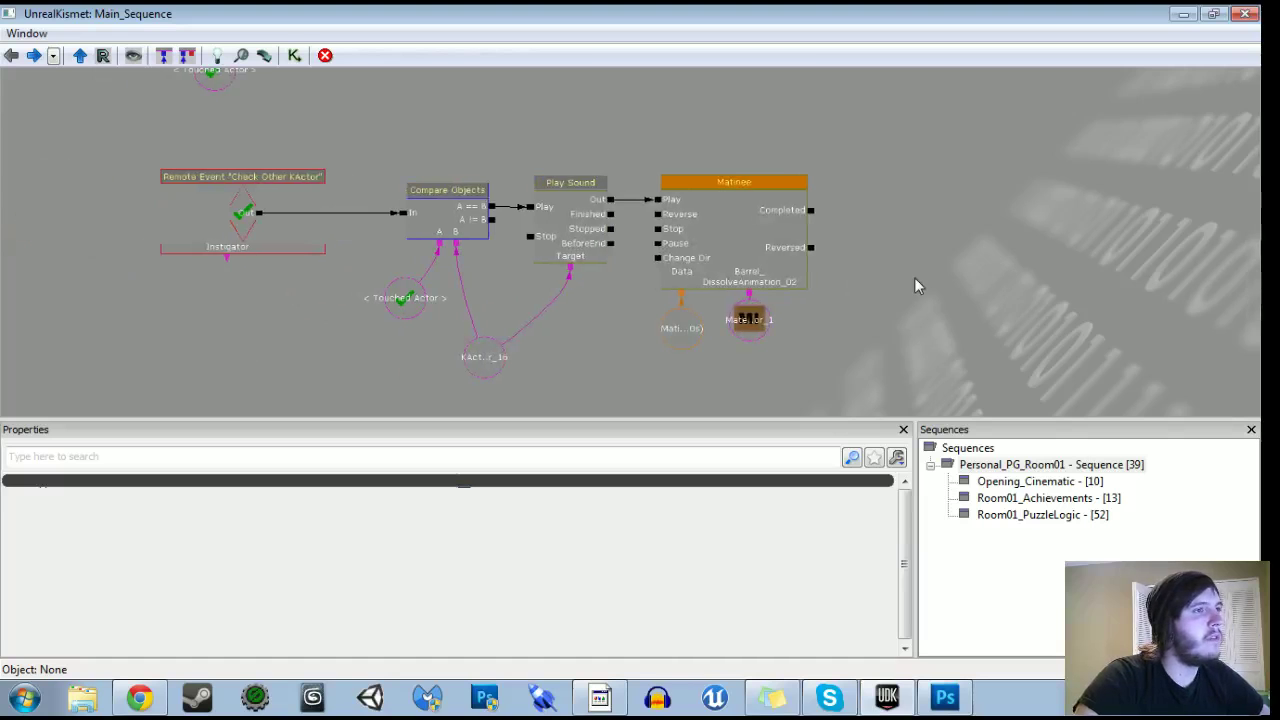
{"action": "left_click_drag", "start_coordinate": [871, 192], "coordinate": [824, 376]}
{"action": "scroll", "coordinate": [881, 245], "scroll_direction": "down", "scroll_amount": 4}
{"action": "scroll", "coordinate": [824, 376], "scroll_direction": "up", "scroll_amount": 1}
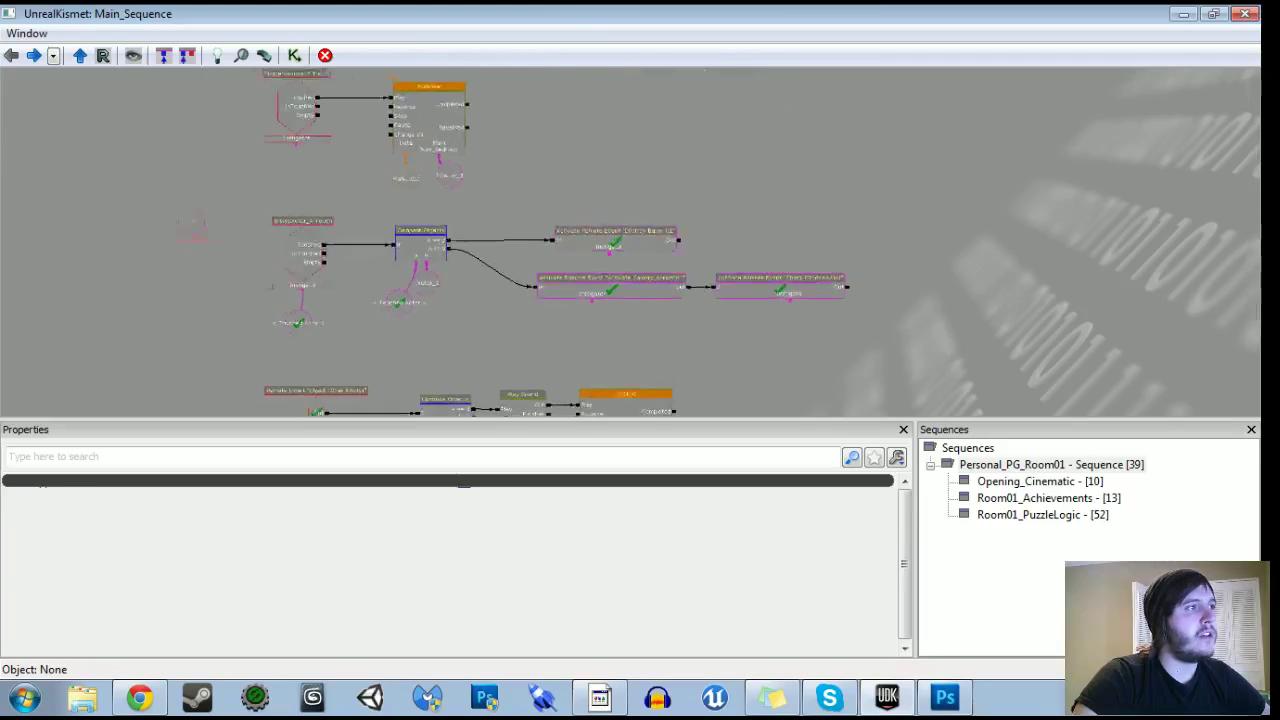
Examine the lever, barrel and door area in the level viewport, and return to the Kismet sequence.
{"action": "left_click", "coordinate": [1183, 14]}
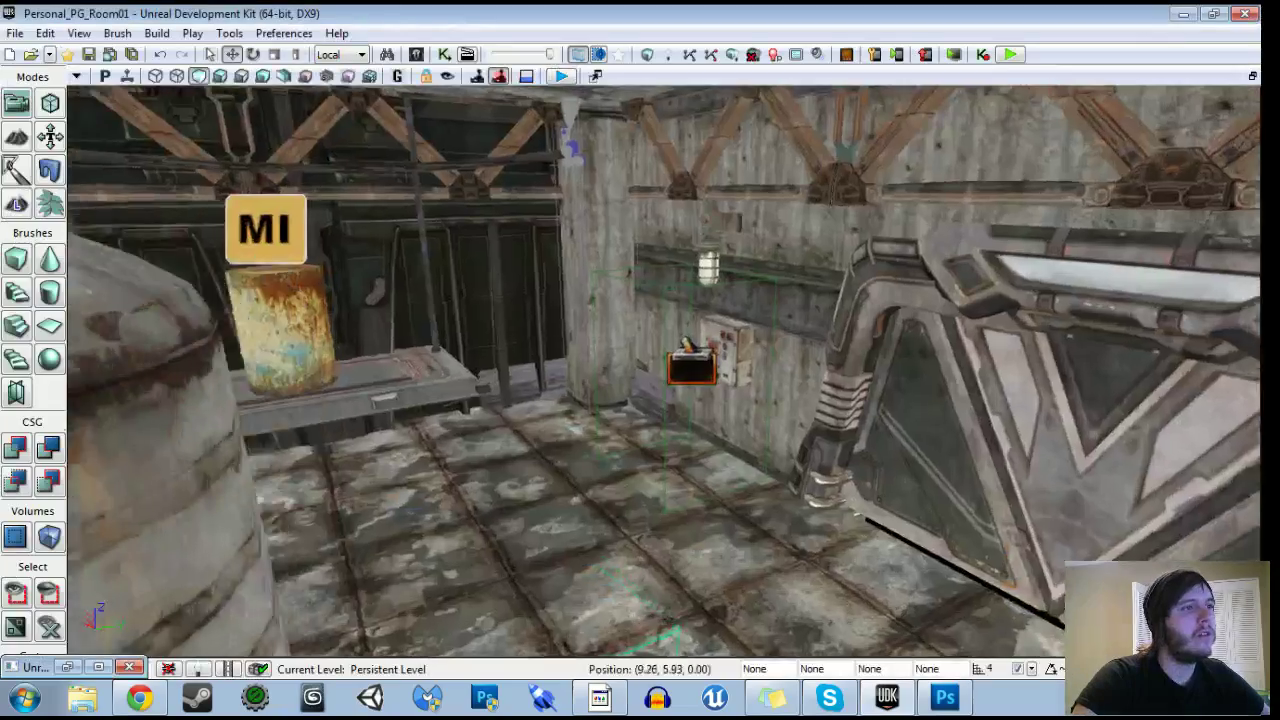
{"action": "mouse_move", "coordinate": [664, 372]}
{"action": "left_mouse_down"}
{"action": "mouse_move", "coordinate": [570, 335]}
{"action": "mouse_move", "coordinate": [570, 322]}
{"action": "mouse_move", "coordinate": [680, 318]}
{"action": "mouse_move", "coordinate": [684, 423]}
{"action": "mouse_move", "coordinate": [666, 375]}
{"action": "left_mouse_up"}
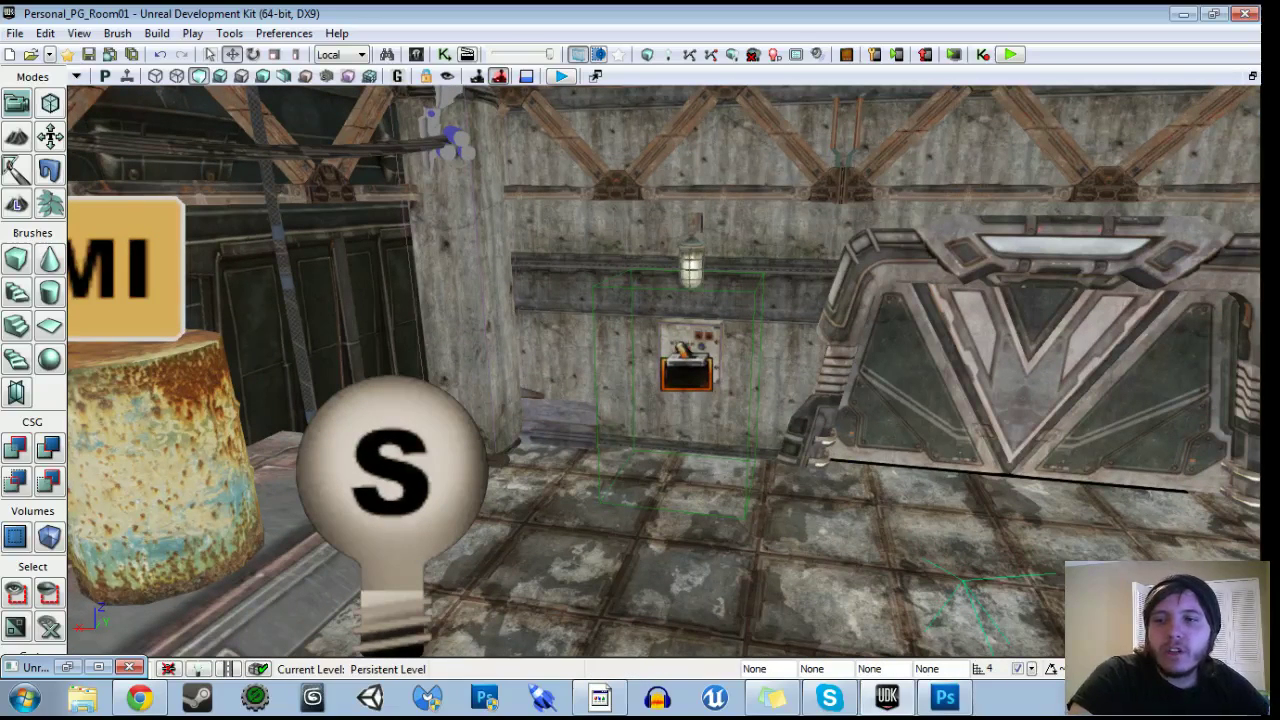
{"action": "left_click_drag", "start_coordinate": [666, 375], "coordinate": [654, 440]}
{"action": "left_click", "coordinate": [445, 55]}
{"action": "scroll", "coordinate": [600, 235], "scroll_direction": "up", "scroll_amount": 2}
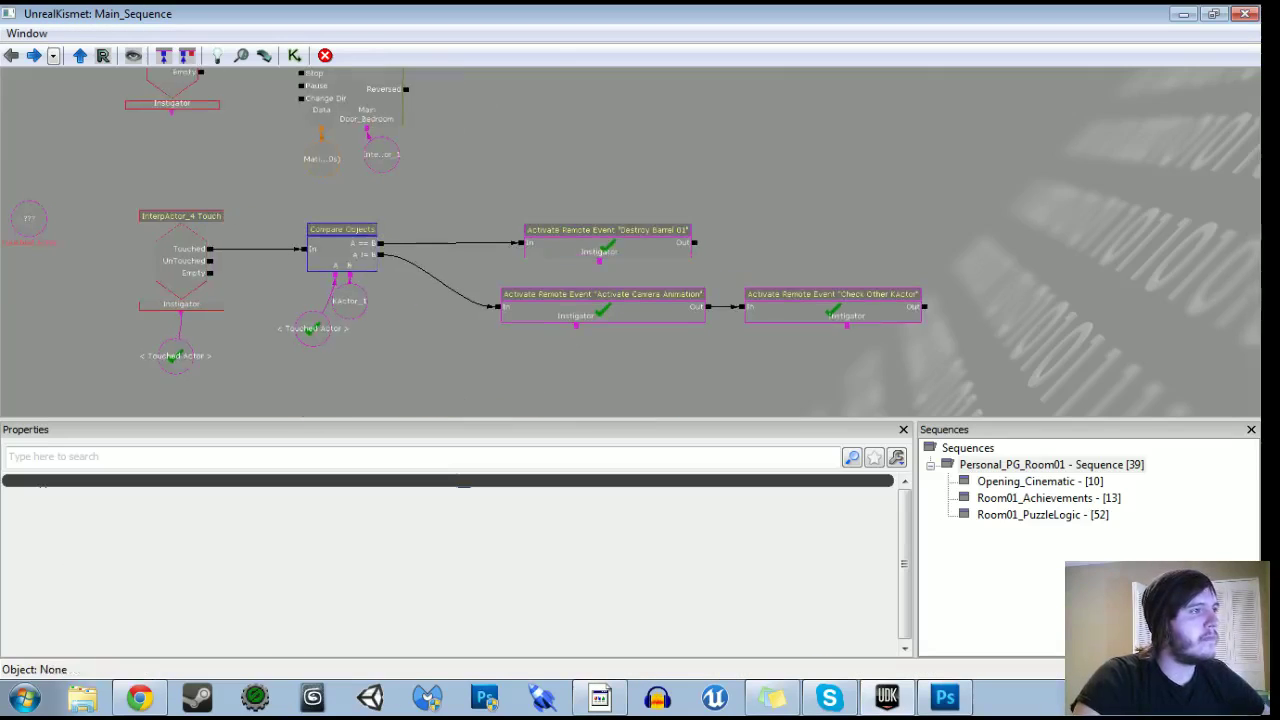
Add a Toggle Hidden action after the Barrel_DissolveAnimation_02 Matinee and link the Matinee's Completed output to its Hide input.
{"action": "left_click", "coordinate": [608, 233]}
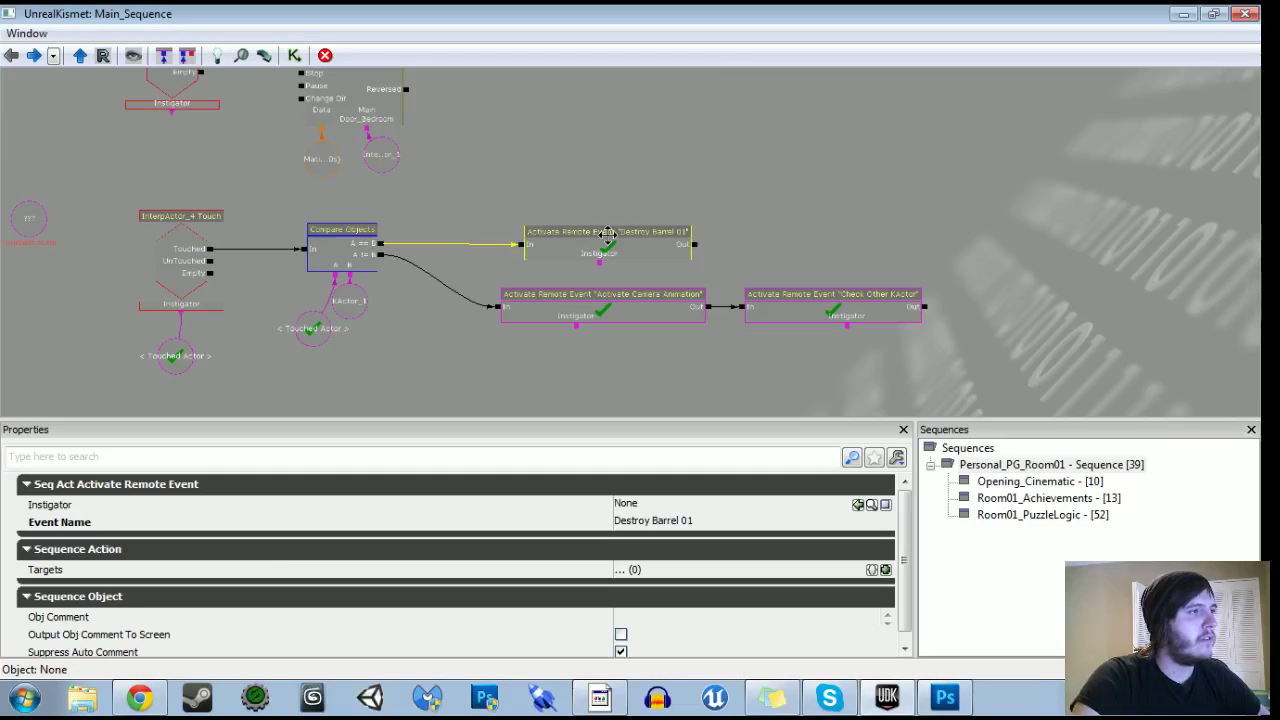
{"action": "left_click_drag", "start_coordinate": [655, 362], "coordinate": [605, 170]}
{"action": "left_click", "coordinate": [638, 251]}
{"action": "left_click_drag", "start_coordinate": [691, 288], "coordinate": [573, 258]}
{"action": "left_click_drag", "start_coordinate": [473, 243], "coordinate": [603, 240]}
{"action": "right_click", "coordinate": [537, 248]}
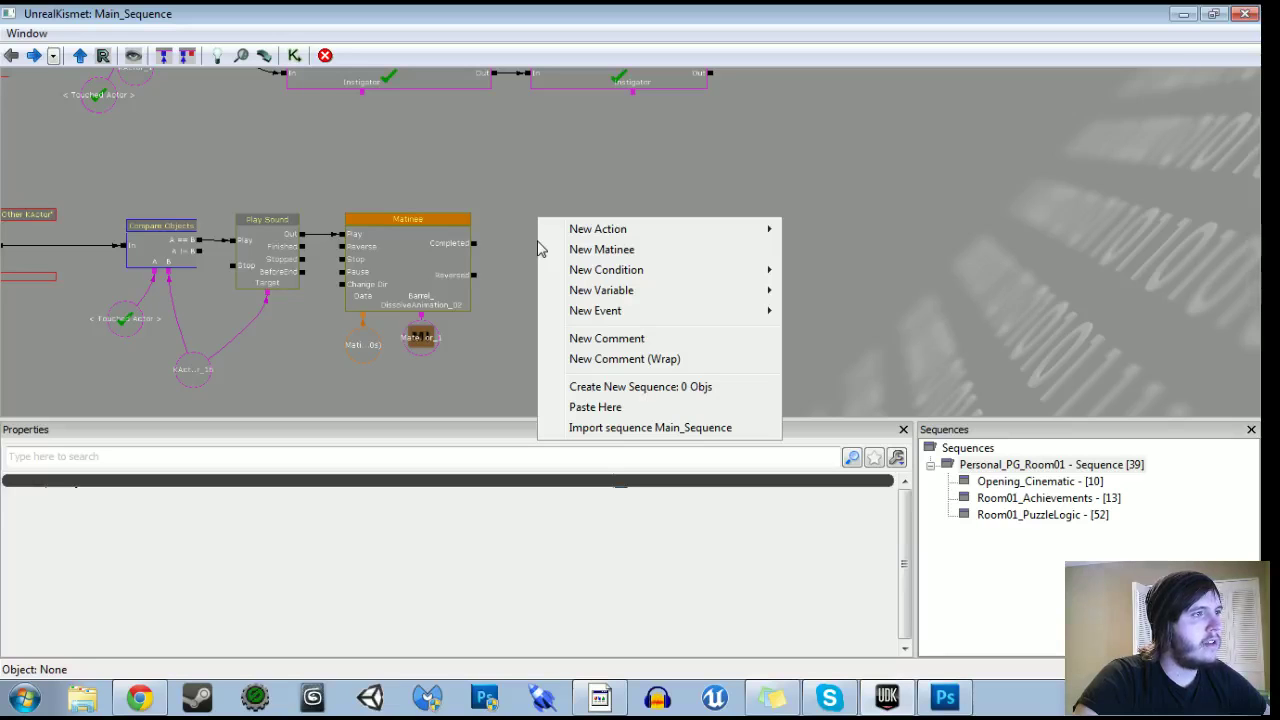
{"action": "mouse_move", "coordinate": [556, 240]}
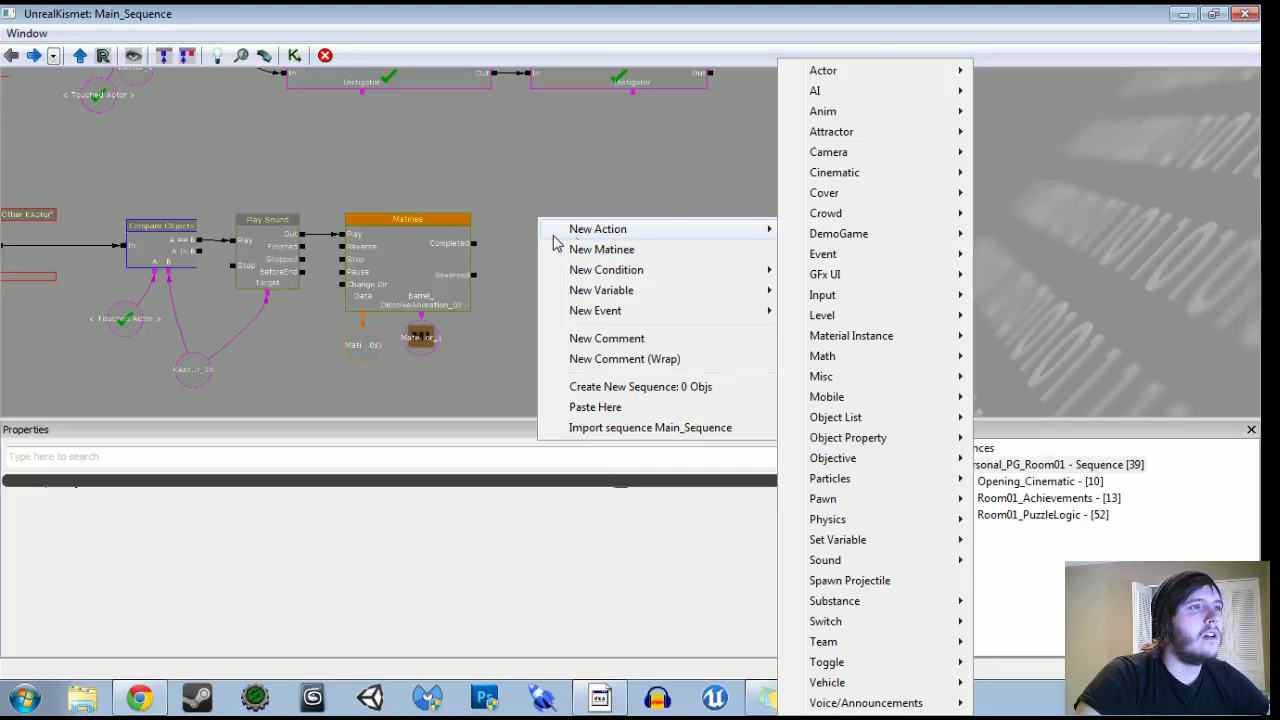
{"action": "mouse_move", "coordinate": [737, 234]}
{"action": "mouse_move", "coordinate": [851, 663]}
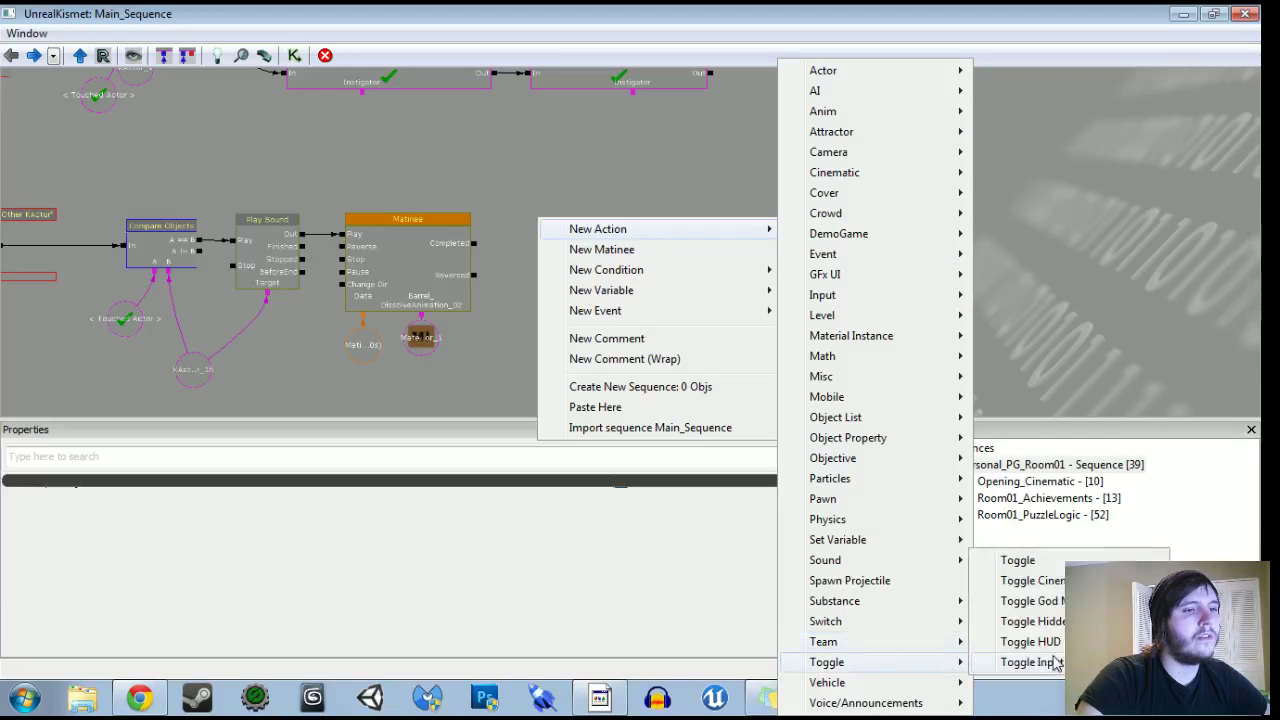
{"action": "left_click", "coordinate": [1030, 621]}
{"action": "left_click_drag", "start_coordinate": [474, 243], "coordinate": [597, 257]}
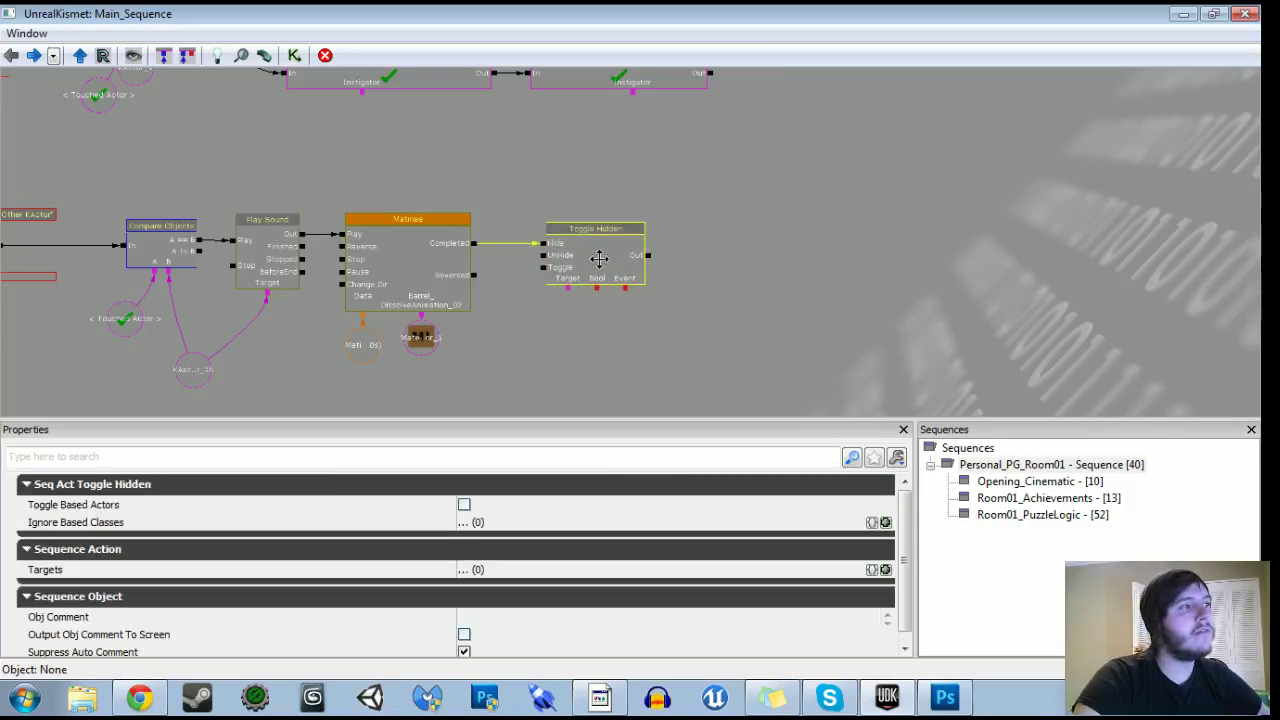
Link Toggle Hidden's Out to the Matinee's Reverse input and move the Toggle Hidden node farther from the Matinee.
{"action": "scroll", "coordinate": [698, 289], "scroll_direction": "up", "scroll_amount": 2}
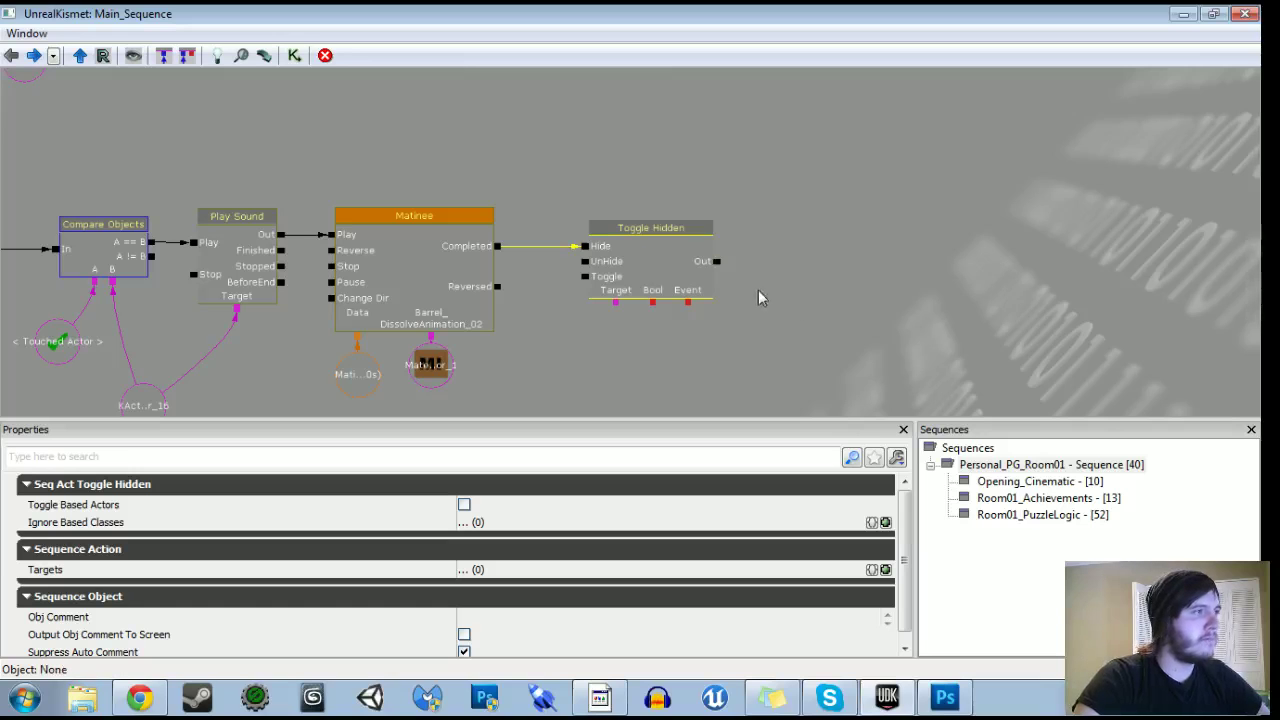
{"action": "left_click_drag", "start_coordinate": [718, 262], "coordinate": [331, 250]}
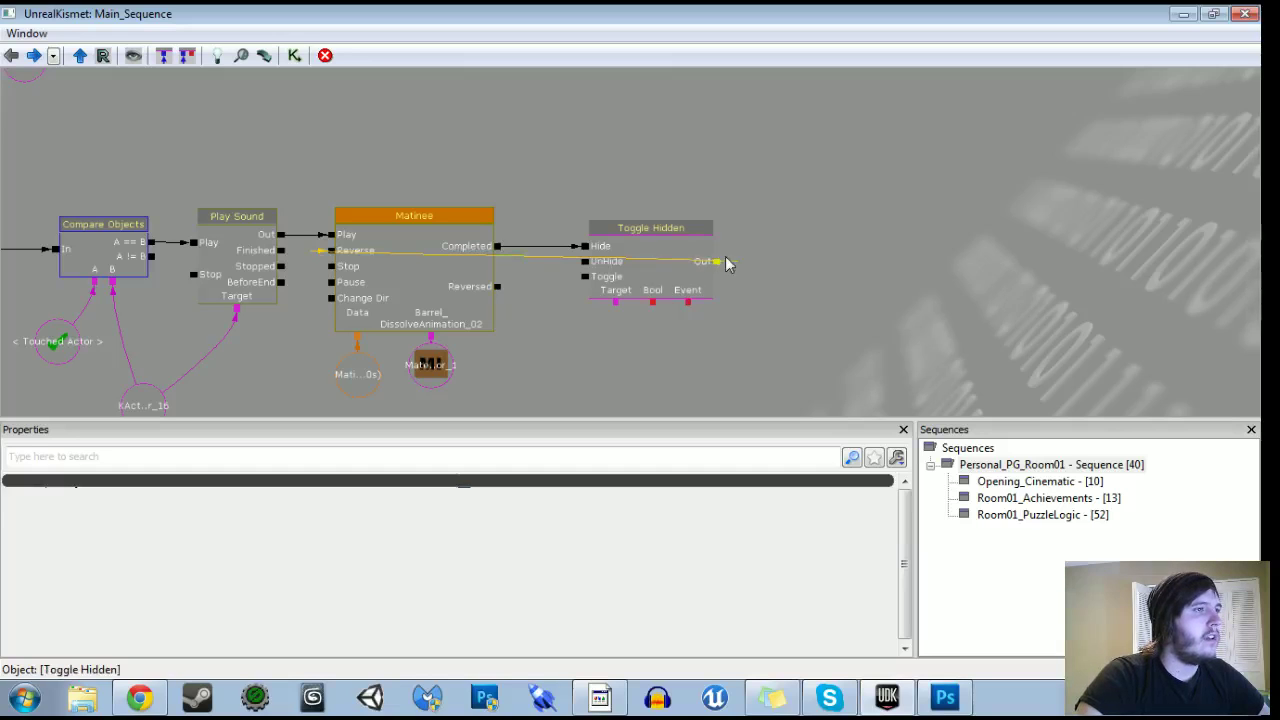
{"action": "left_click", "coordinate": [650, 287]}
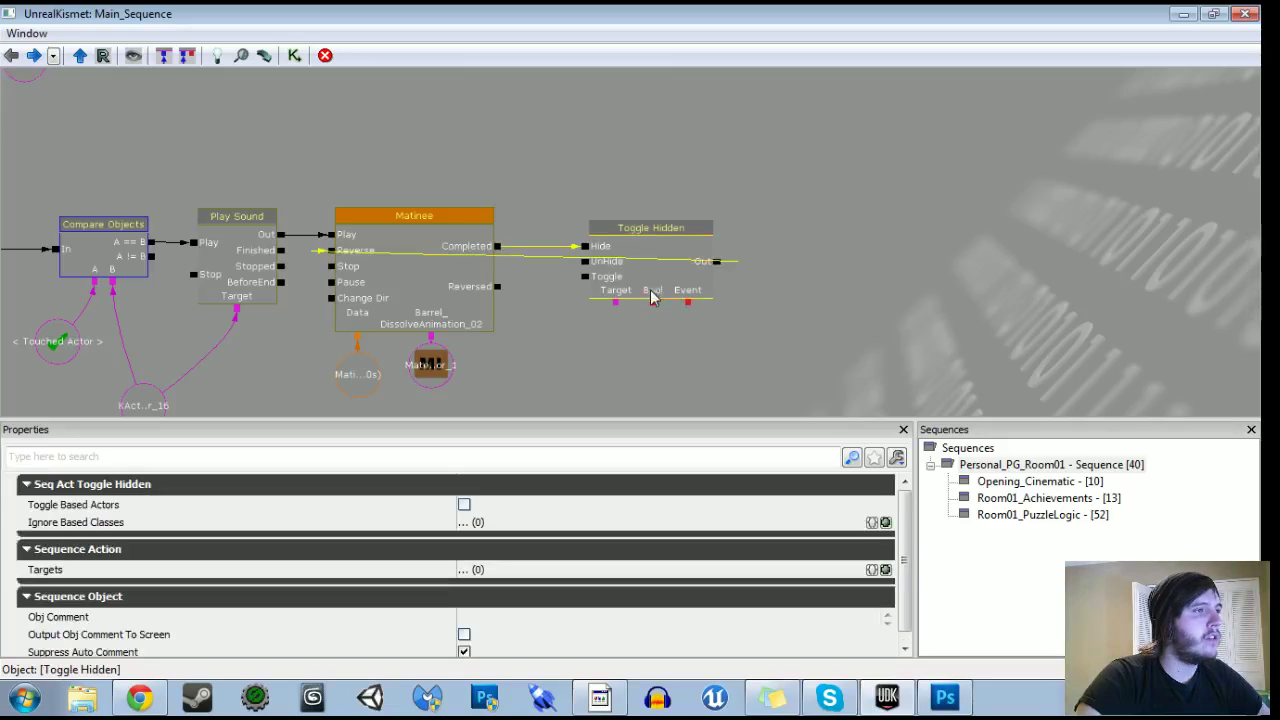
{"action": "left_click_drag", "start_coordinate": [648, 287], "coordinate": [707, 279]}
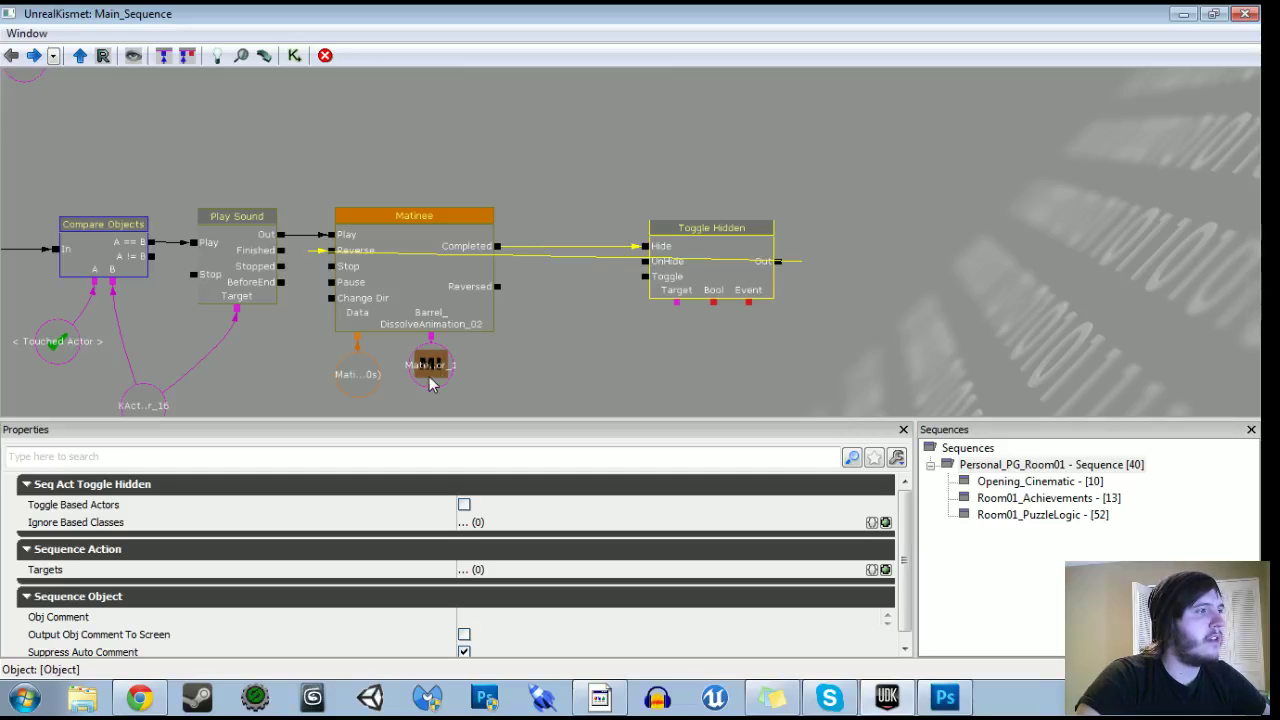
Duplicate the KActor_16 object variable, place the copy below Toggle Hidden, and link it to Toggle Hidden's Target.
{"action": "left_click_drag", "start_coordinate": [455, 370], "coordinate": [462, 364]}
{"action": "left_click", "coordinate": [292, 356]}
{"action": "key", "text": "ctrl+c"}
{"action": "key", "text": "ctrl+v"}
{"action": "left_click_drag", "start_coordinate": [630, 280], "coordinate": [776, 315], "text": "ctrl"}
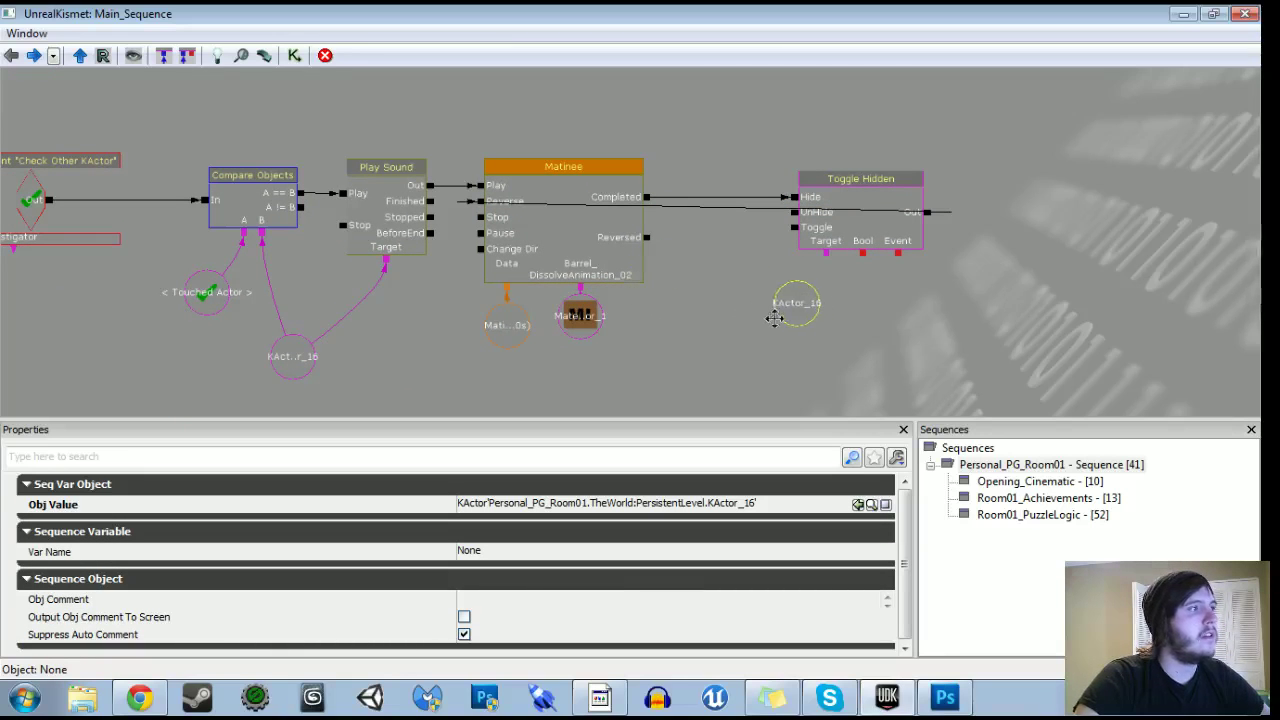
{"action": "left_click_drag", "start_coordinate": [826, 252], "coordinate": [830, 304]}
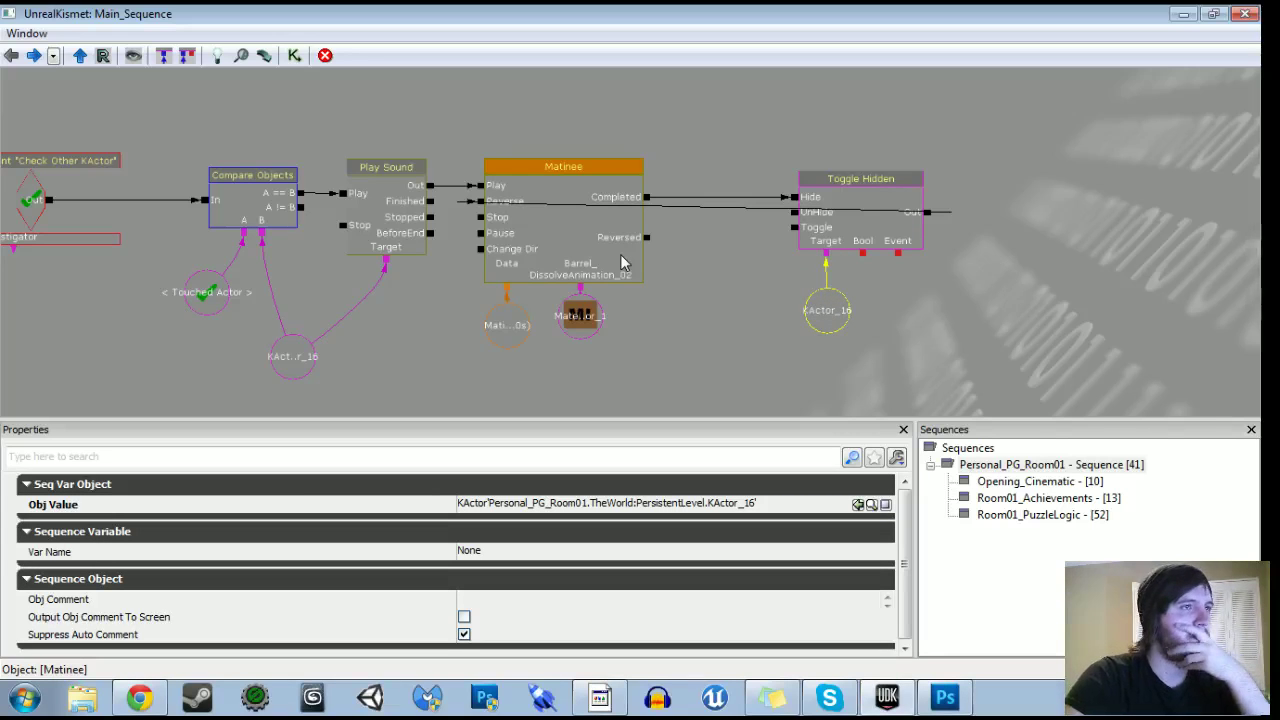
Break the link between Toggle Hidden's Out output and the Matinee's Reverse input.
{"action": "left_click", "coordinate": [927, 212], "text": "alt"}
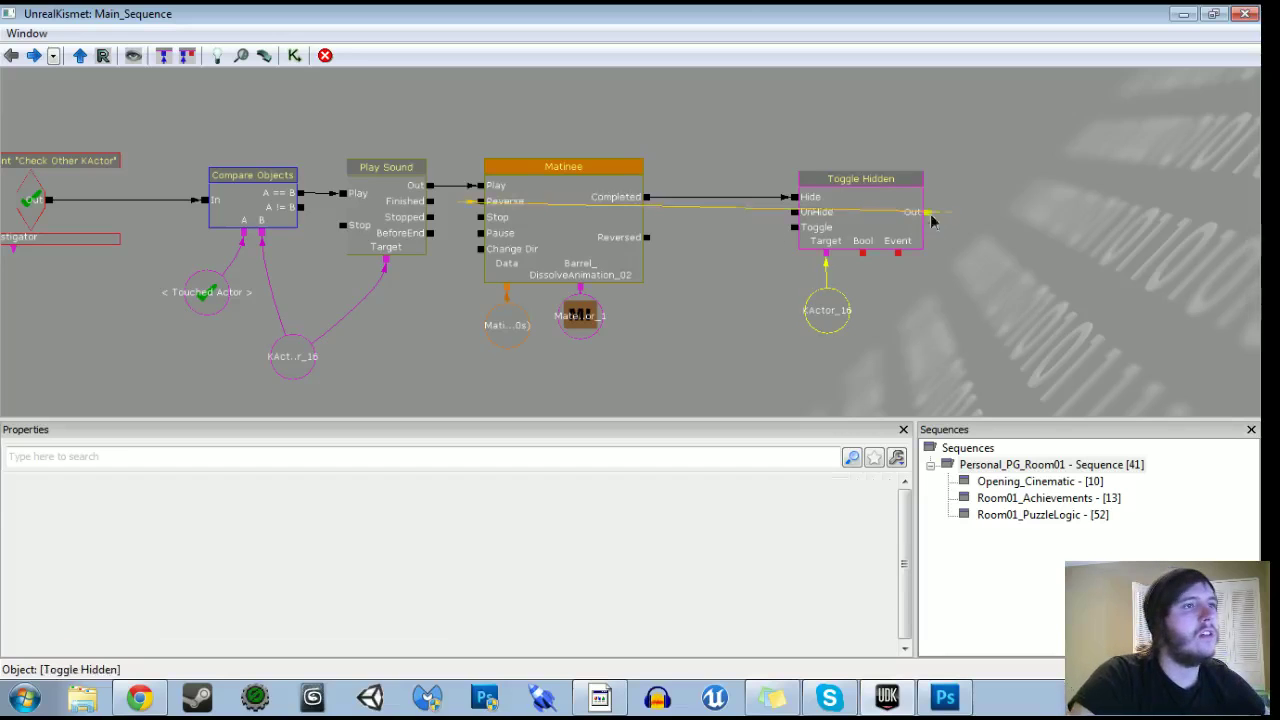
{"action": "left_click_drag", "start_coordinate": [712, 290], "coordinate": [591, 306]}
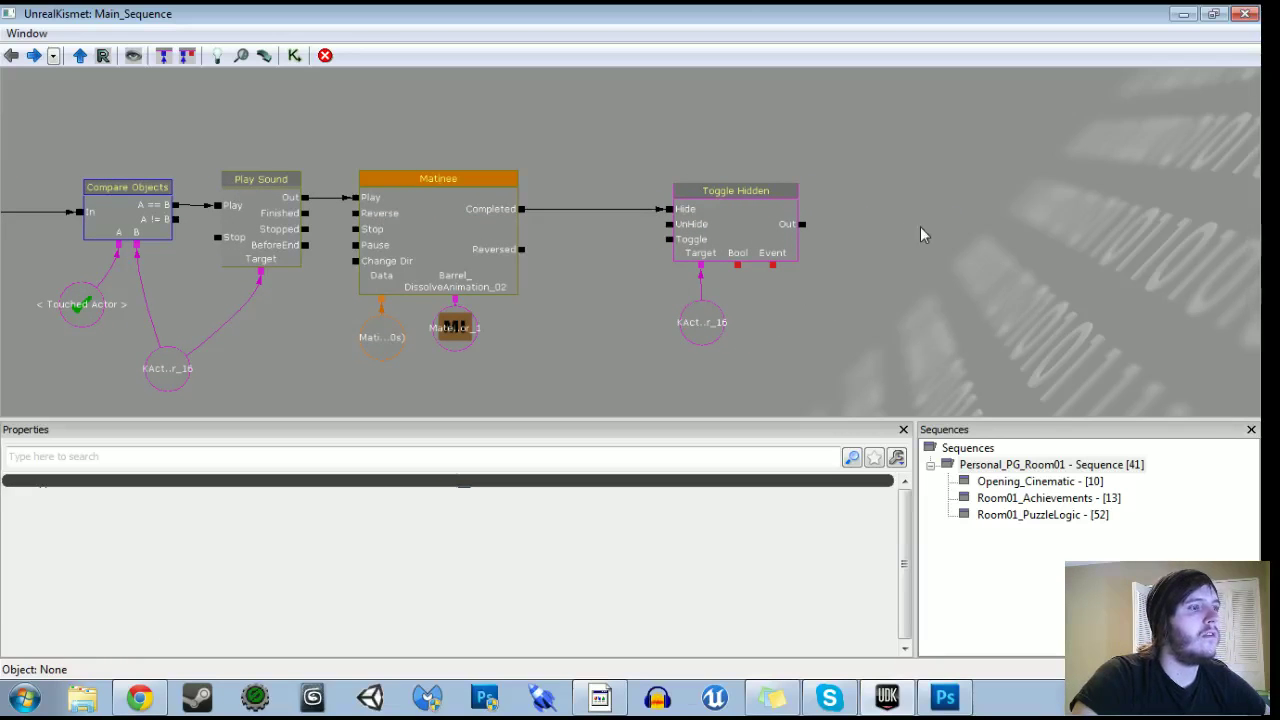
{"action": "left_click_drag", "start_coordinate": [920, 235], "coordinate": [871, 246]}
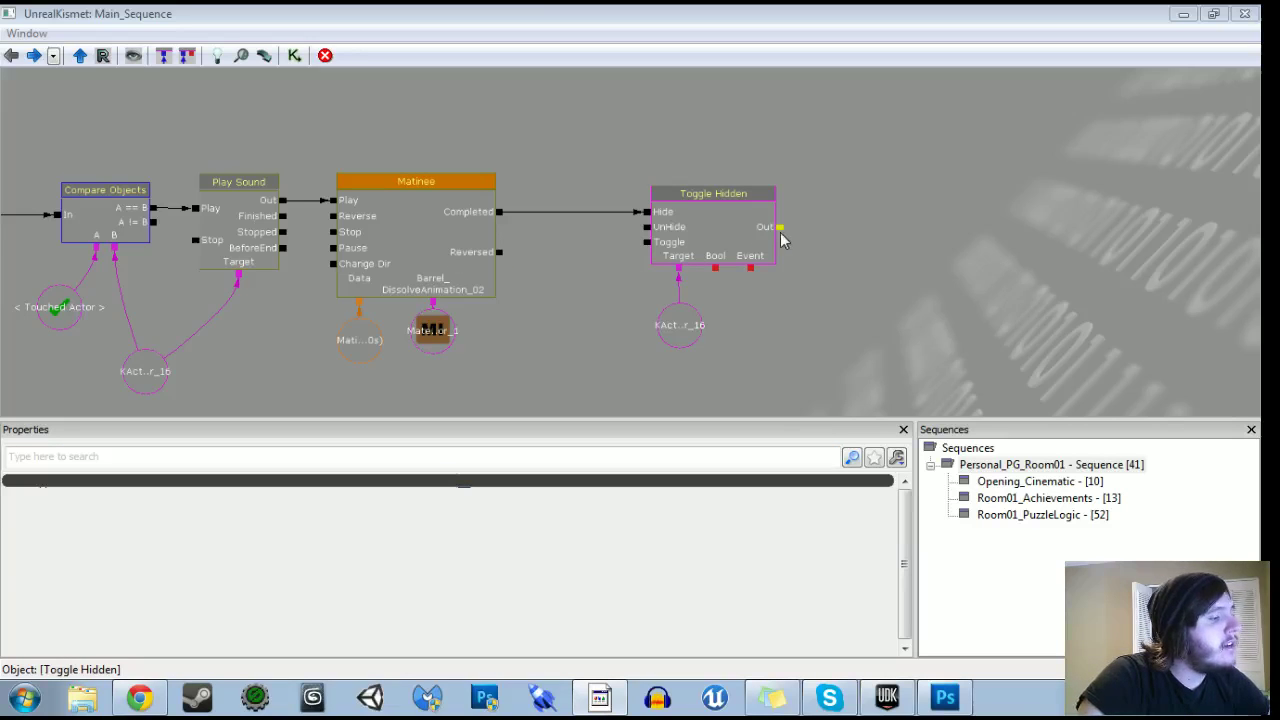
{"action": "left_click_drag", "start_coordinate": [916, 226], "coordinate": [634, 253]}
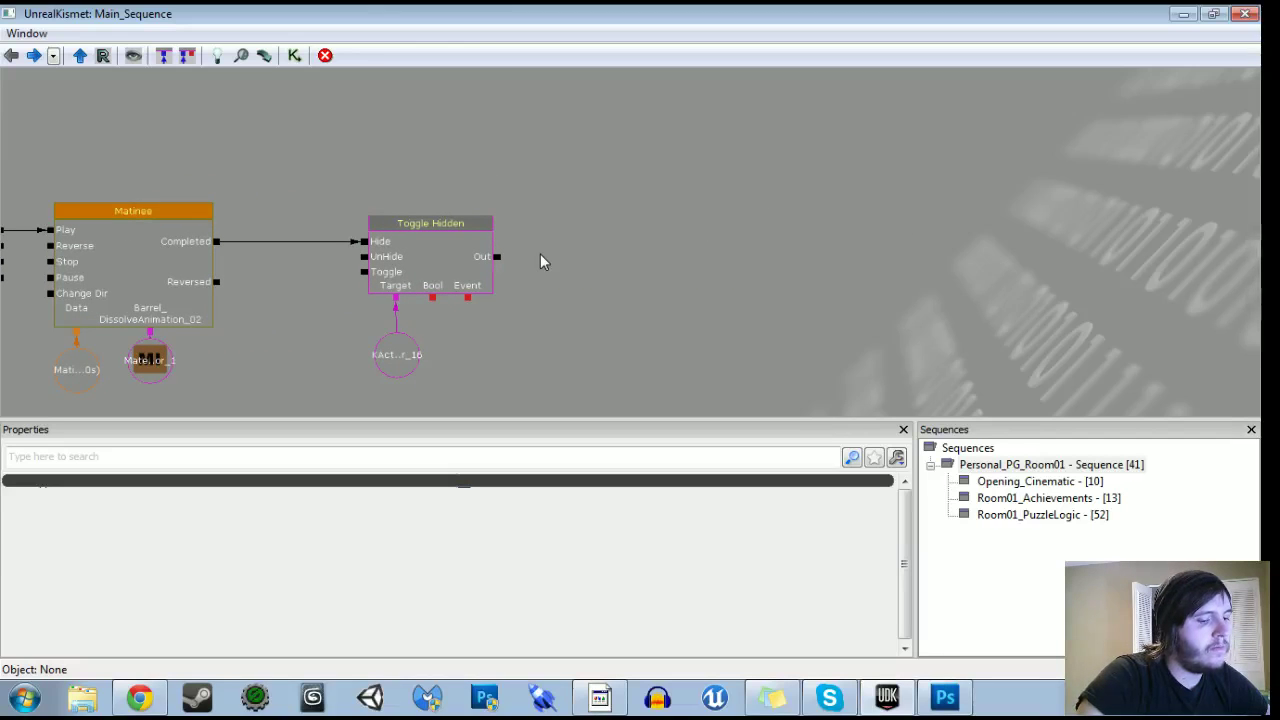
{"action": "left_click", "coordinate": [550, 250]}
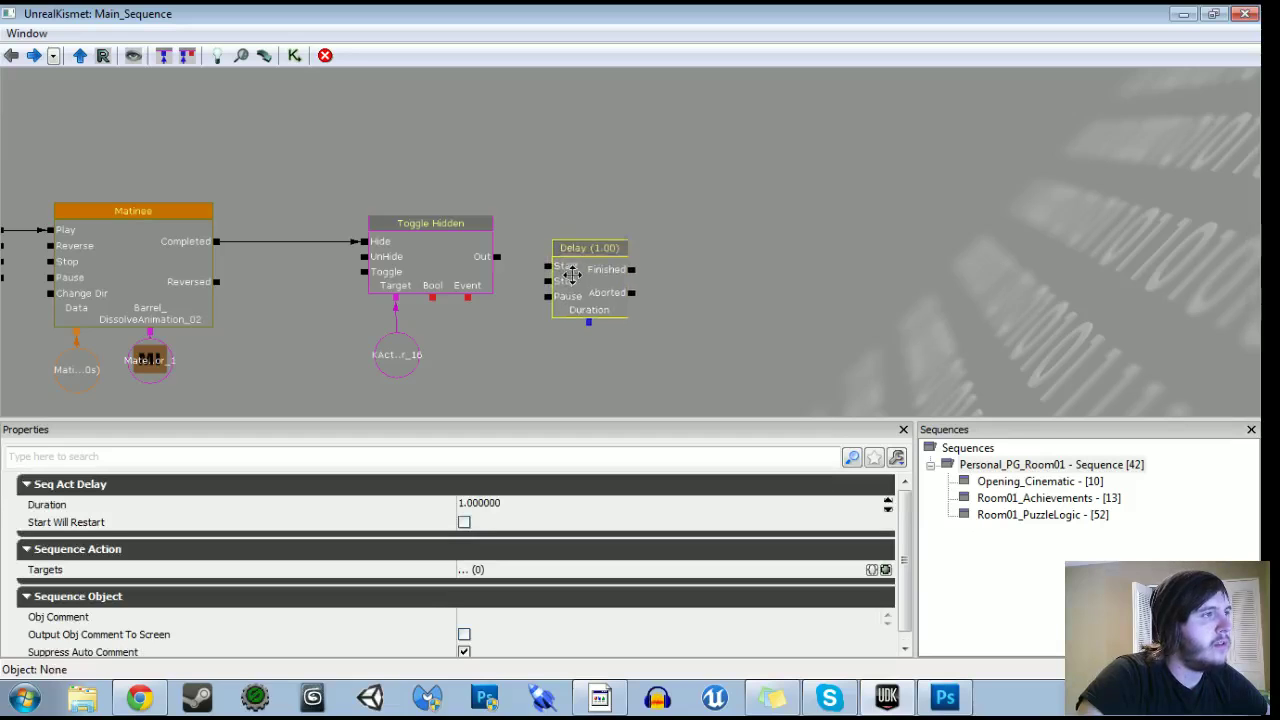
{"action": "left_click_drag", "start_coordinate": [571, 289], "coordinate": [559, 284]}
{"action": "left_click_drag", "start_coordinate": [517, 344], "coordinate": [658, 327]}
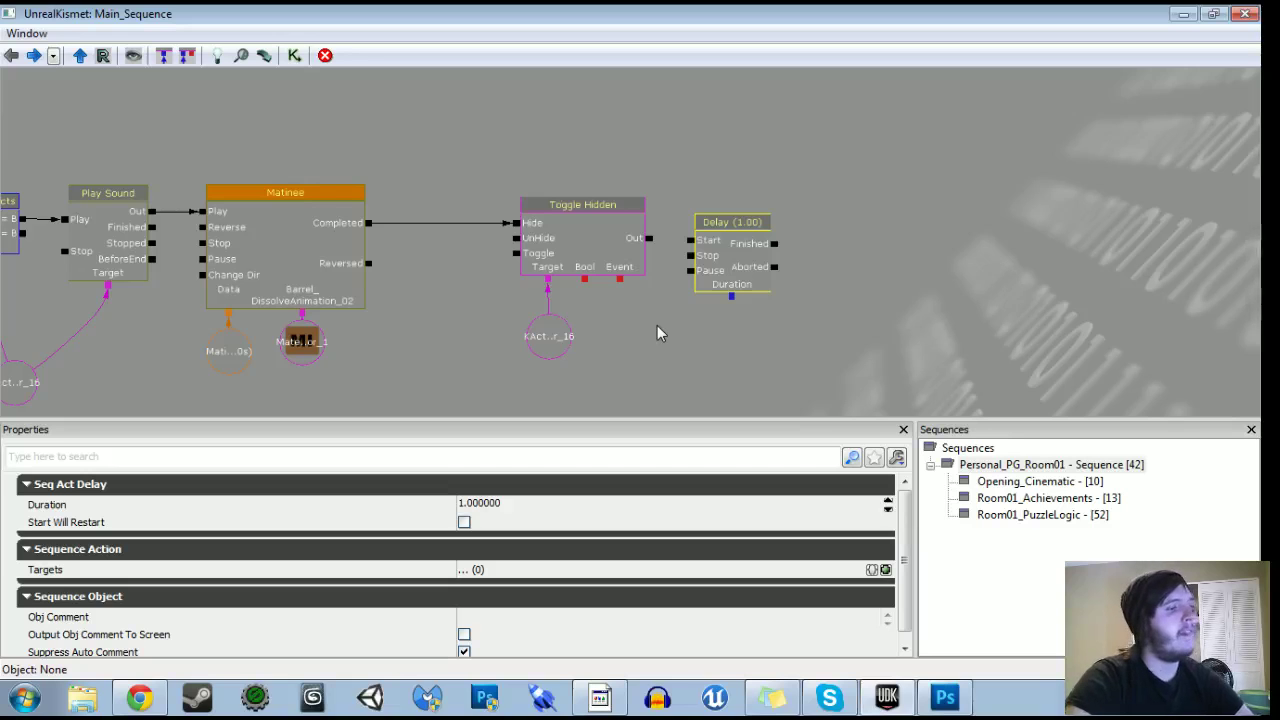
{"action": "key", "text": "Delete"}
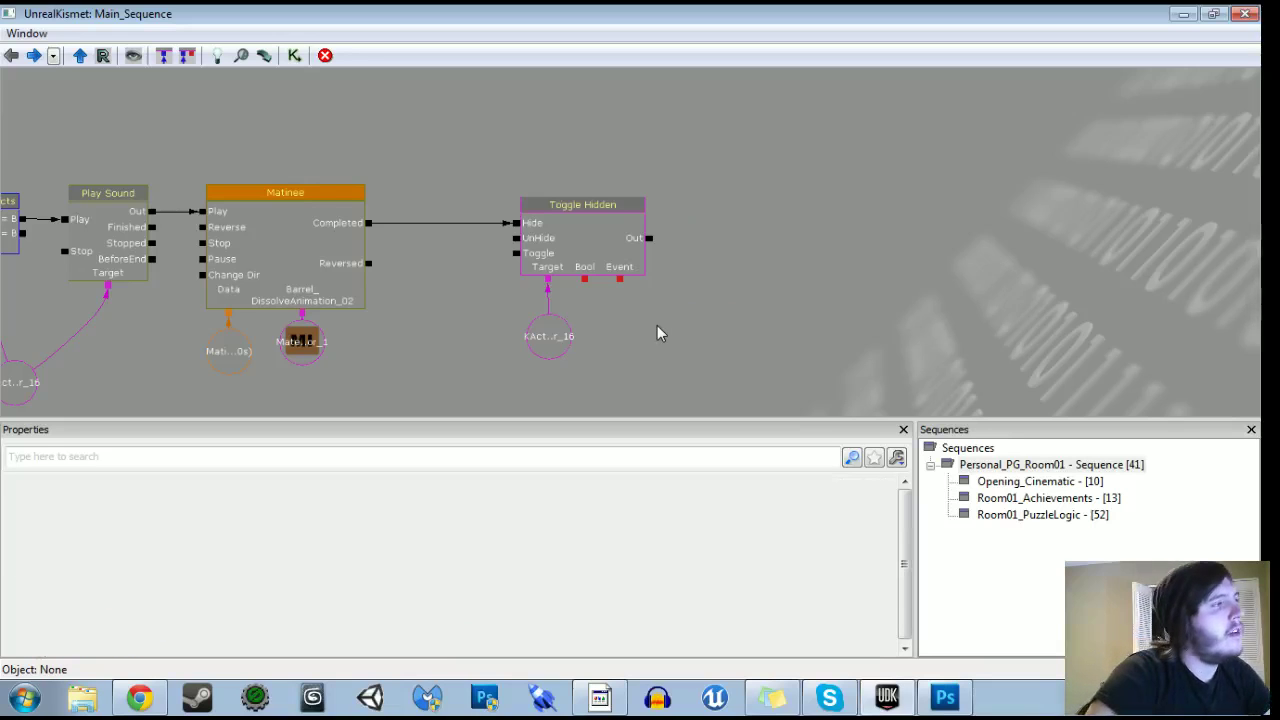
Relink Toggle Hidden's Out to the Matinee's Reverse input, and try linking the Matinee's Reversed output to UnHide.
{"action": "left_click_drag", "start_coordinate": [657, 327], "coordinate": [650, 326]}
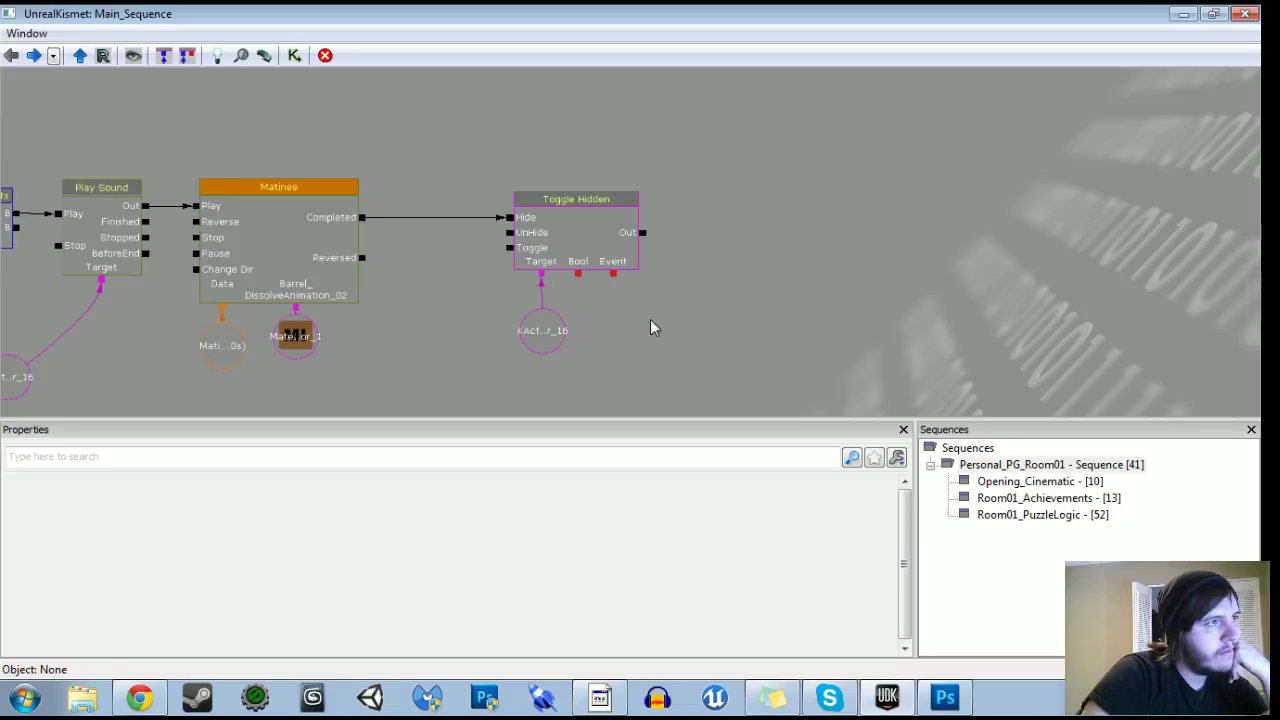
{"action": "left_click_drag", "start_coordinate": [643, 232], "coordinate": [195, 222]}
{"action": "left_click_drag", "start_coordinate": [362, 258], "coordinate": [501, 238]}
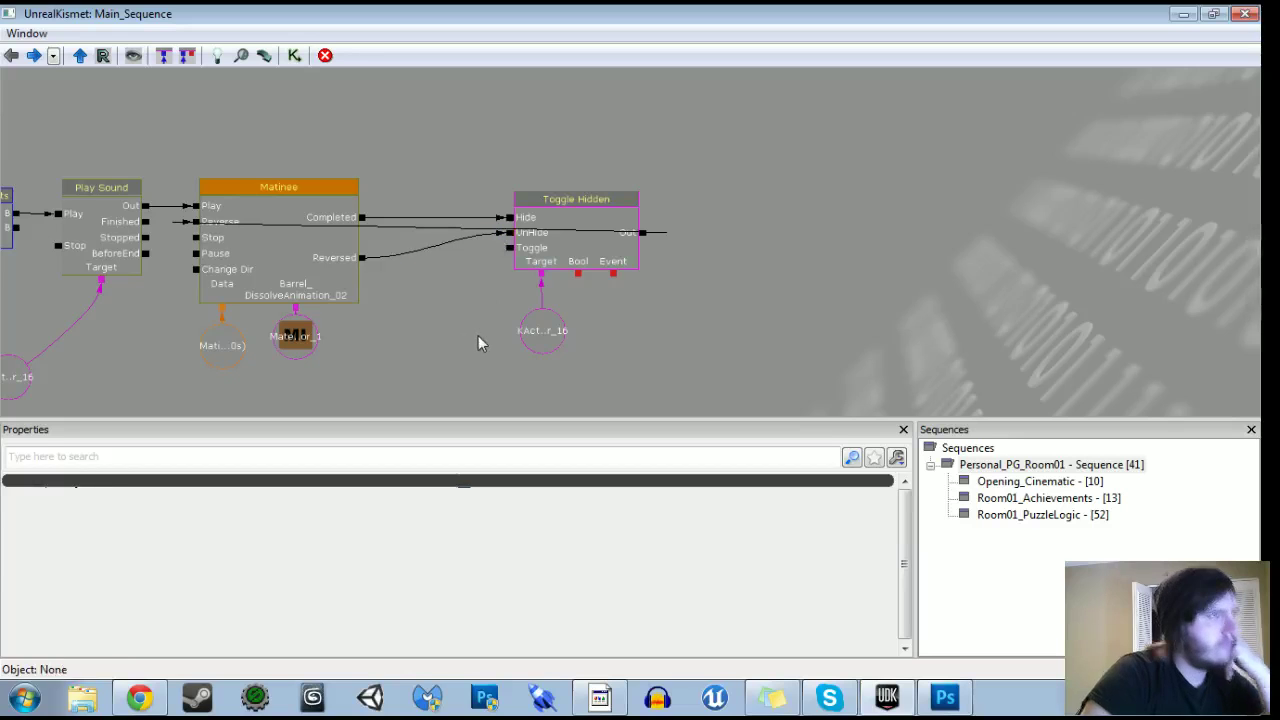
{"action": "left_click", "coordinate": [509, 232], "text": "alt"}
Move Toggle Hidden together with its KActor_16 variable farther from the Matinee to open space between the nodes.
{"action": "left_click_drag", "start_coordinate": [480, 177], "coordinate": [723, 398], "text": "ctrl+alt"}
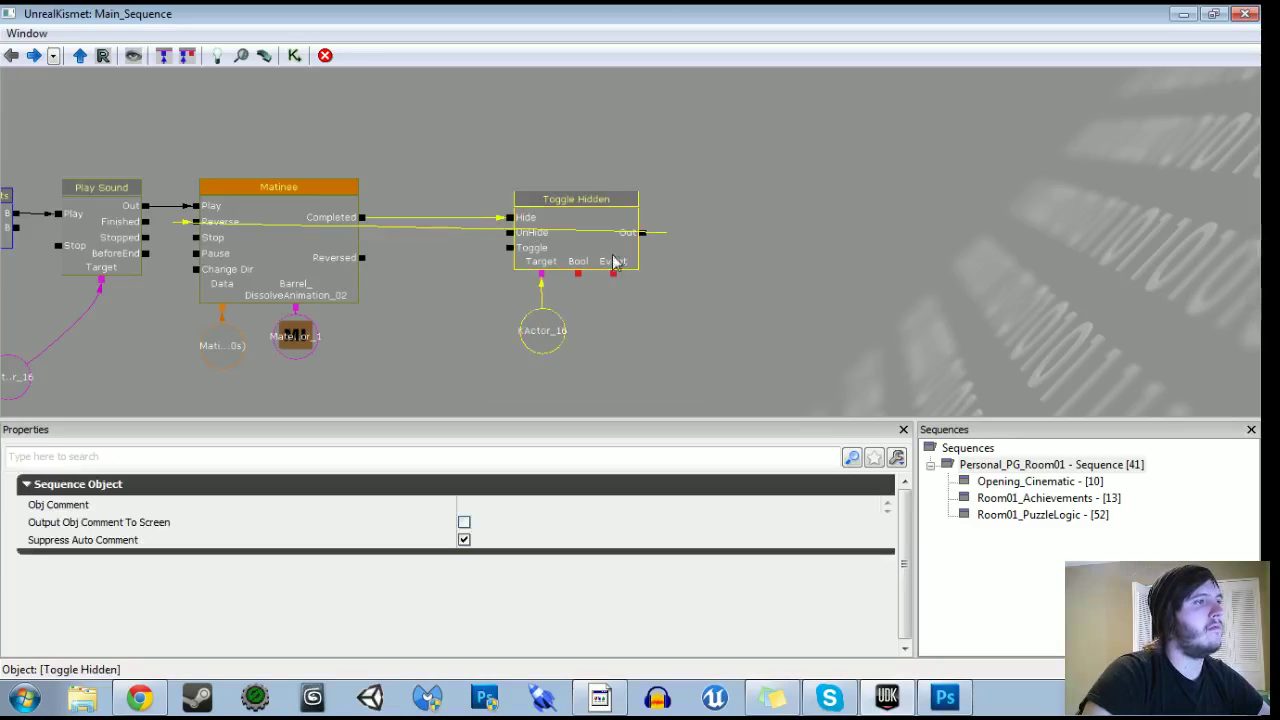
{"action": "left_click_drag", "start_coordinate": [618, 256], "coordinate": [737, 255]}
{"action": "left_click", "coordinate": [470, 278]}
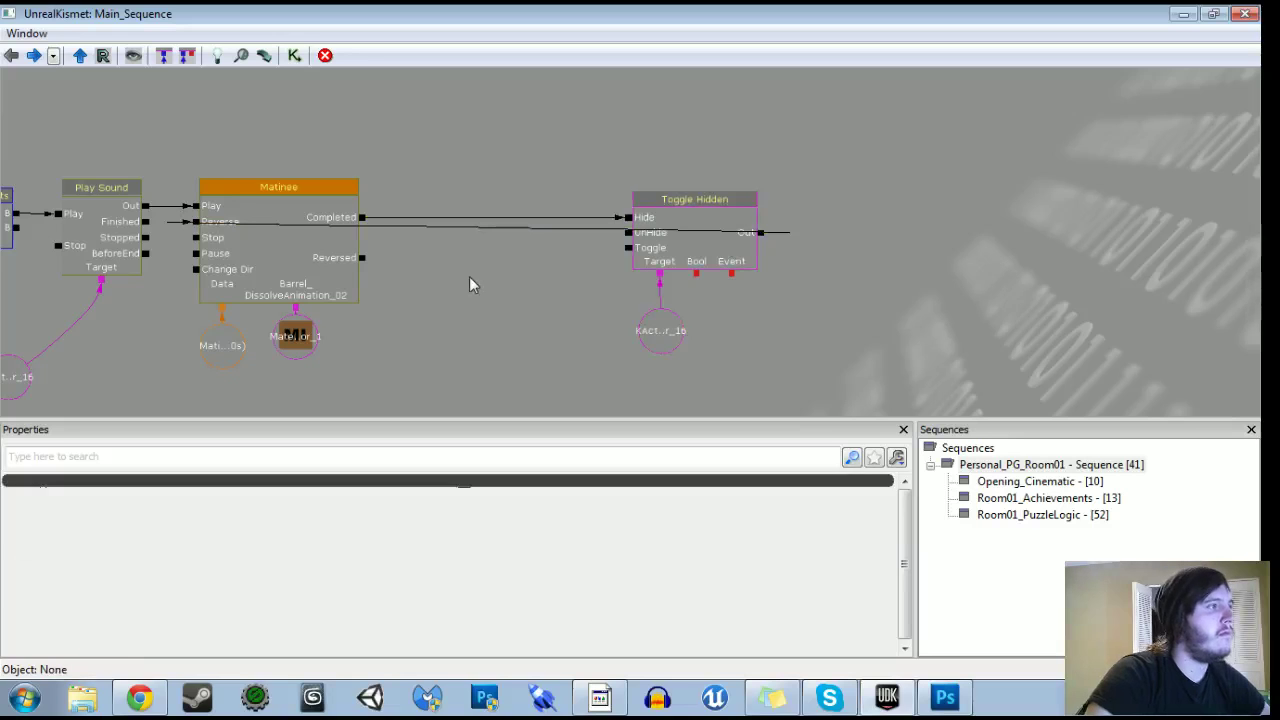
In the level viewport, add a PathNode on the metal platform beside the rusty barrel.
{"action": "right_click", "coordinate": [471, 284]}
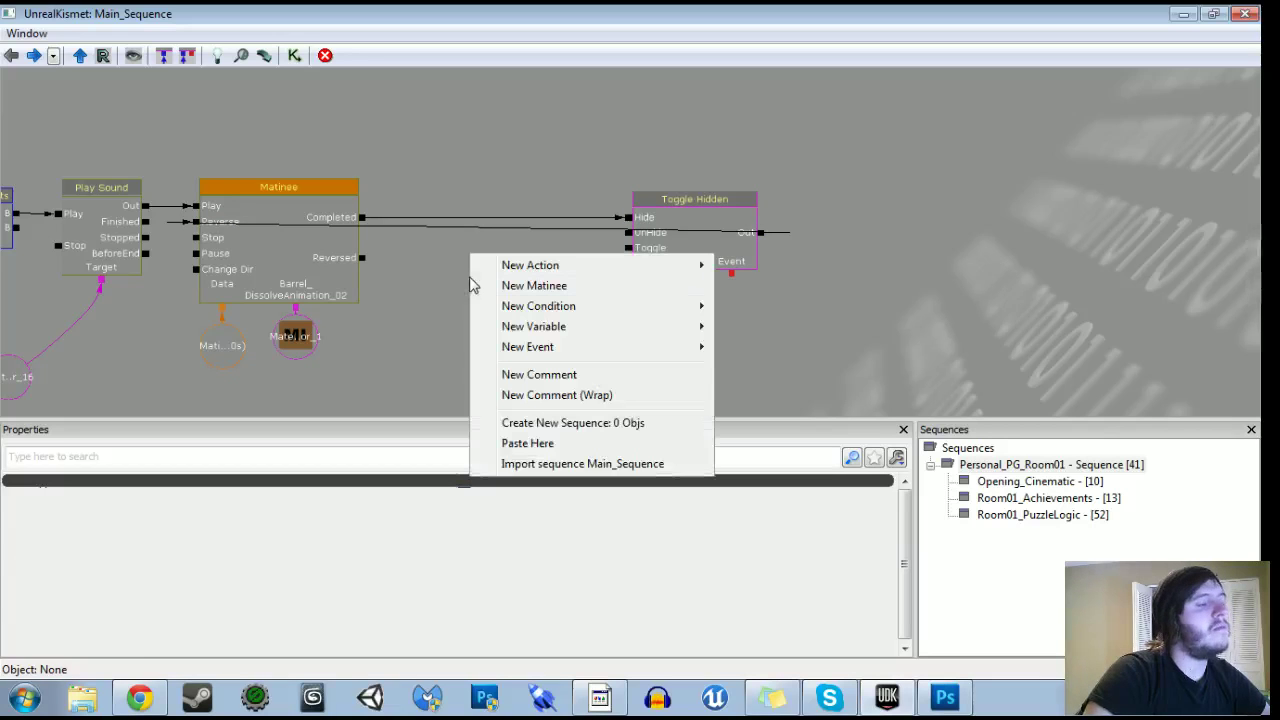
{"action": "mouse_move", "coordinate": [485, 274]}
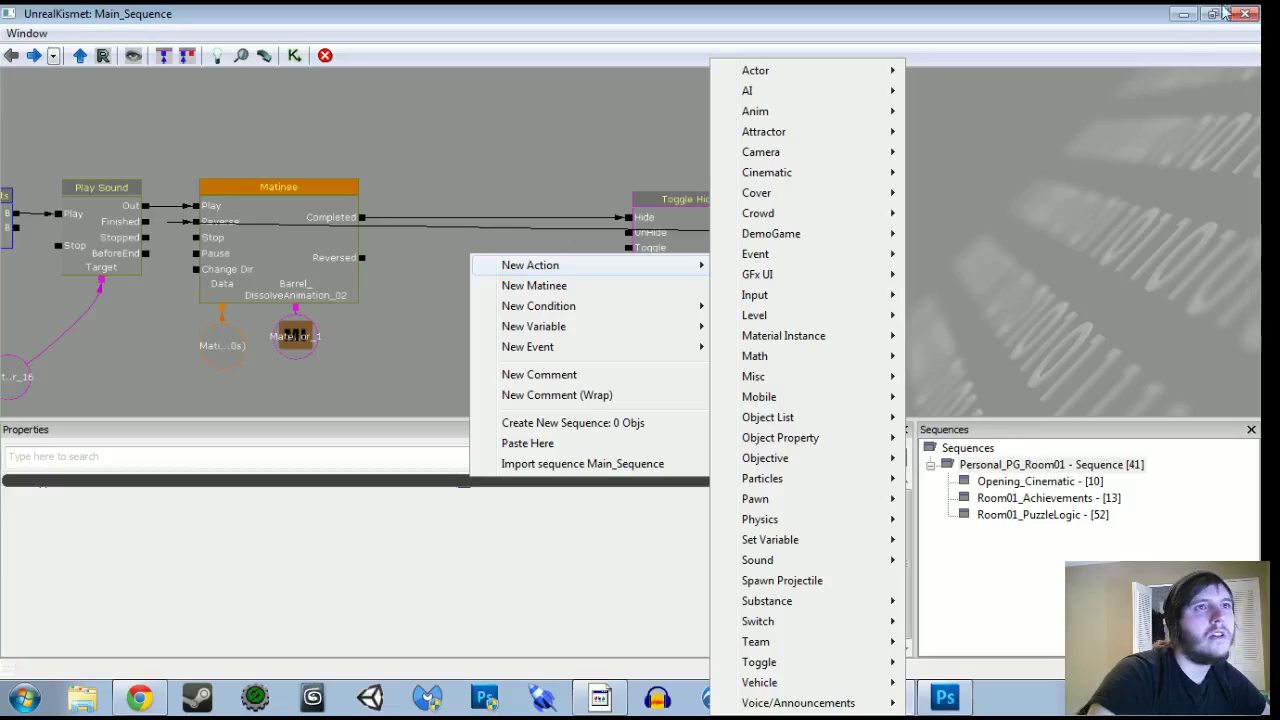
{"action": "left_click", "coordinate": [1188, 14]}
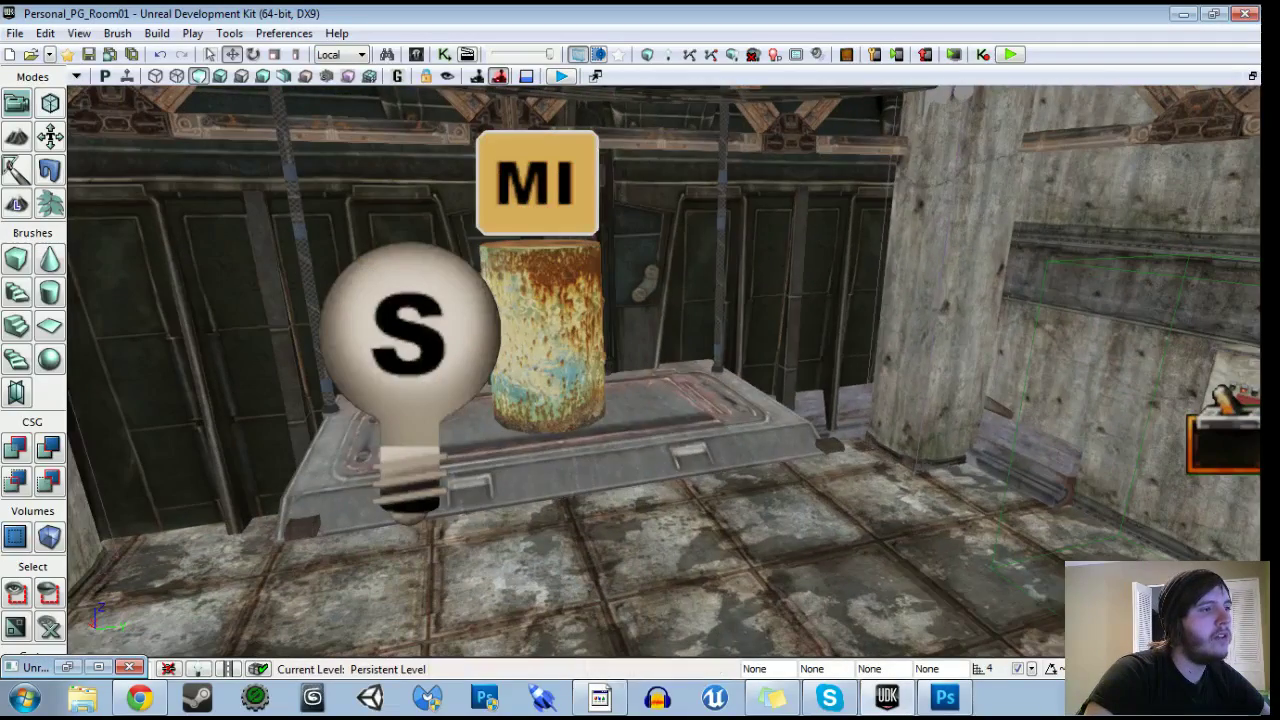
{"action": "left_click", "coordinate": [657, 418]}
{"action": "right_click", "coordinate": [657, 418]}
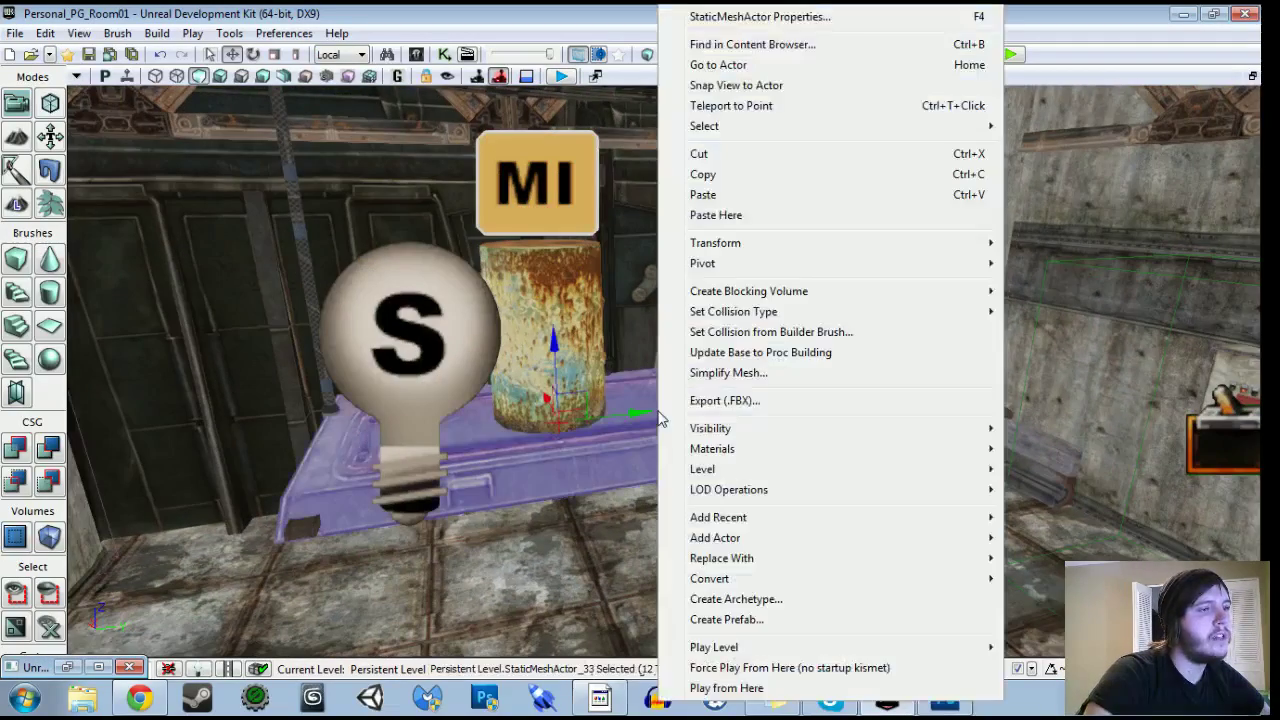
{"action": "mouse_move", "coordinate": [686, 476]}
{"action": "mouse_move", "coordinate": [727, 570]}
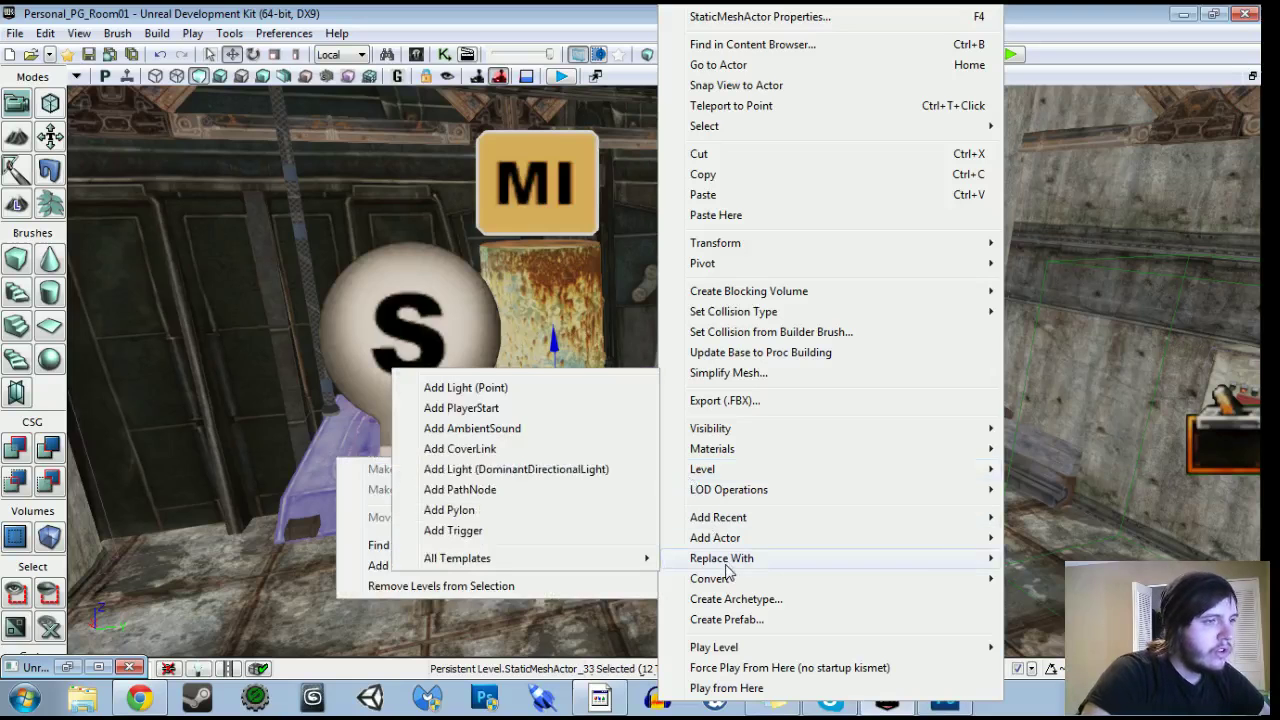
{"action": "mouse_move", "coordinate": [713, 543]}
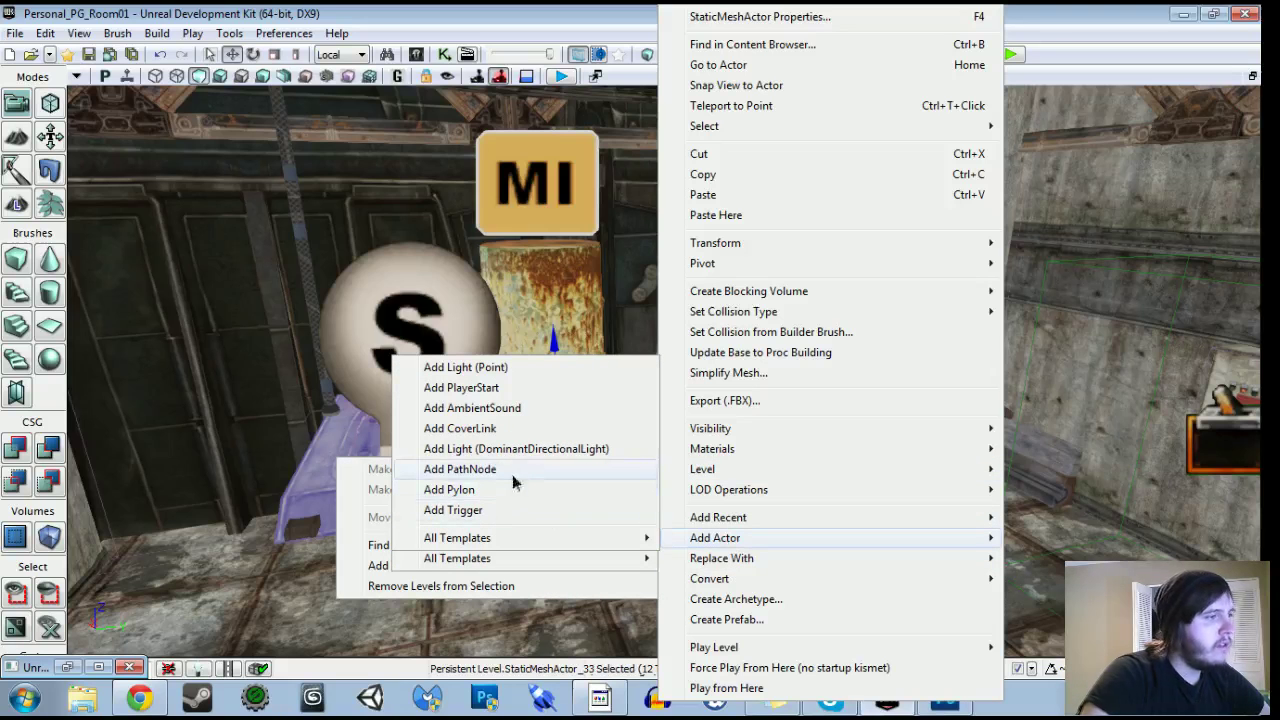
{"action": "left_click", "coordinate": [460, 469]}
{"action": "left_click_drag", "start_coordinate": [724, 287], "coordinate": [589, 299]}
{"action": "right_click_drag", "start_coordinate": [580, 292], "coordinate": [660, 300]}
{"action": "right_click_drag", "start_coordinate": [600, 262], "coordinate": [430, 262]}
In Kismet, add a Teleport action between the Matinee and Toggle Hidden, and link the Matinee's Reversed output to its In.
{"action": "left_click", "coordinate": [446, 55]}
{"action": "right_click", "coordinate": [492, 289]}
{"action": "mouse_move", "coordinate": [670, 332]}
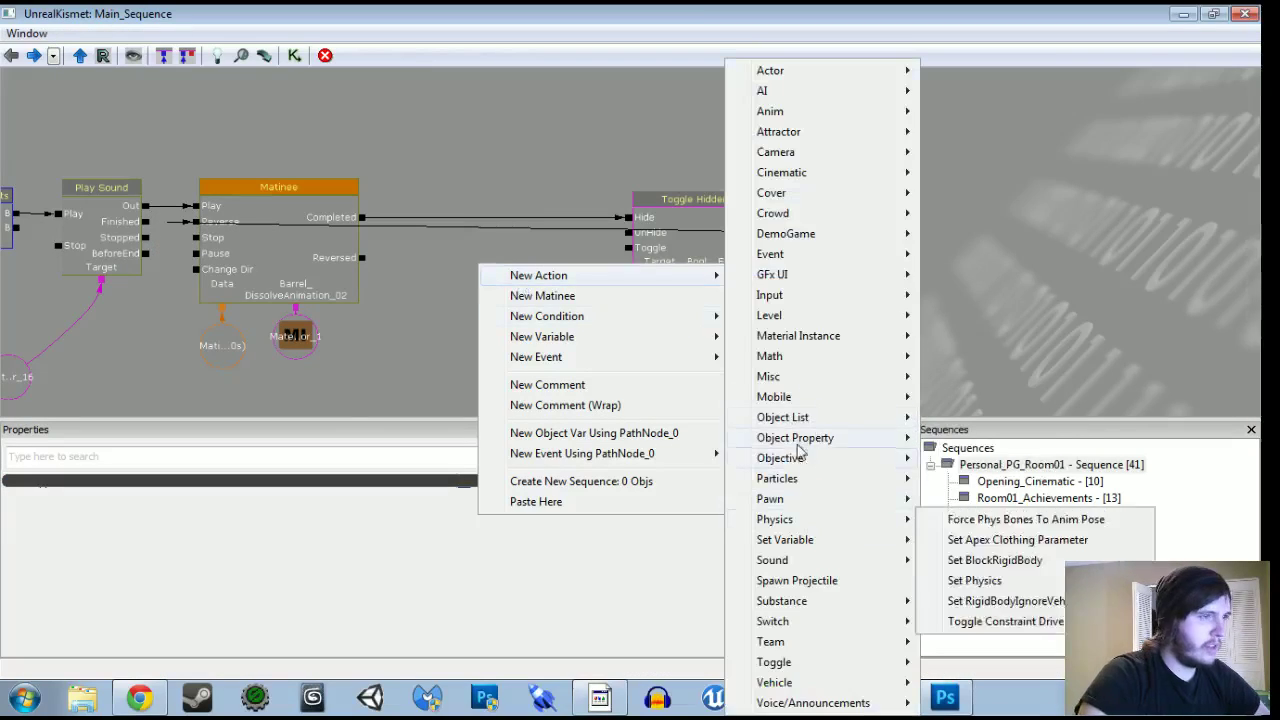
{"action": "mouse_move", "coordinate": [790, 374]}
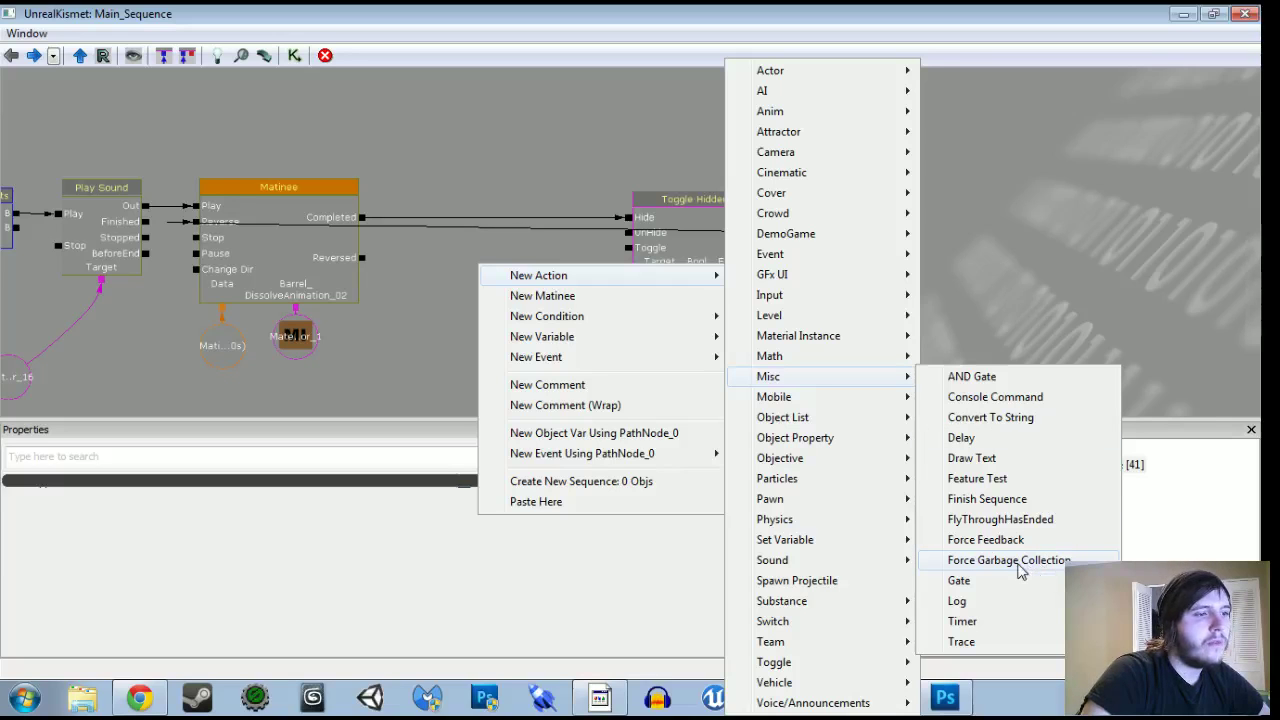
{"action": "mouse_move", "coordinate": [802, 670]}
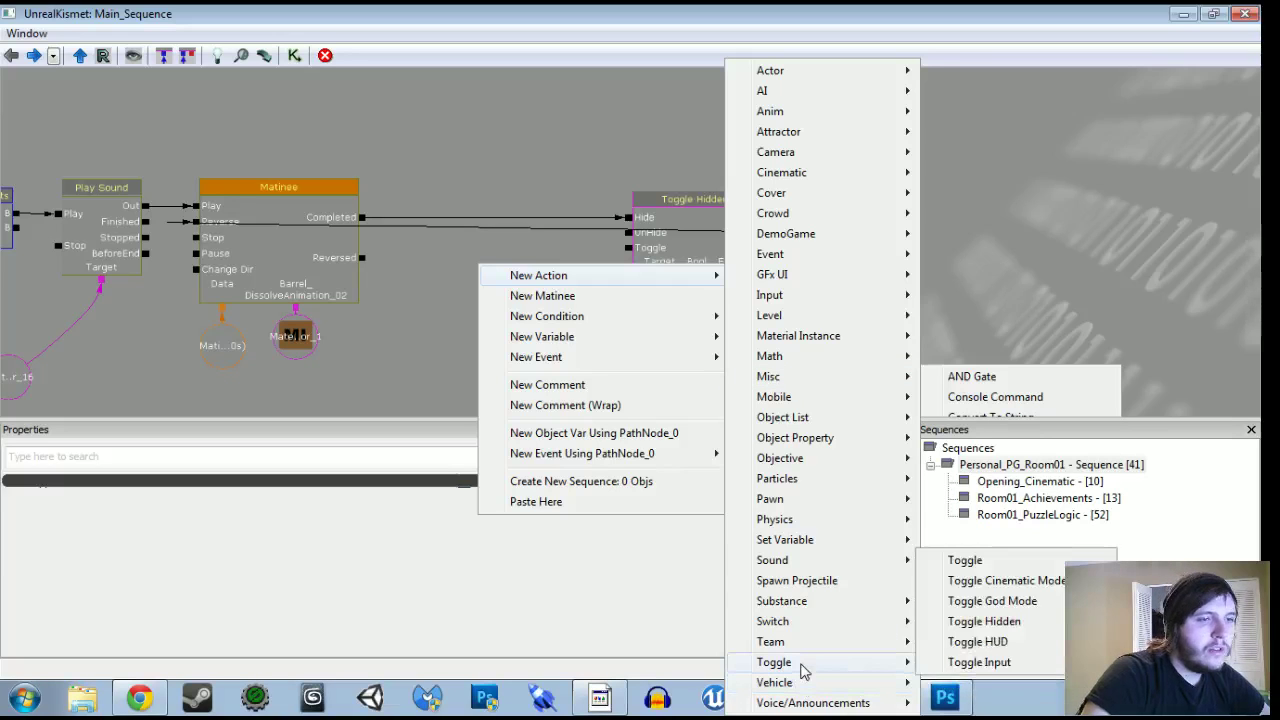
{"action": "mouse_move", "coordinate": [813, 68]}
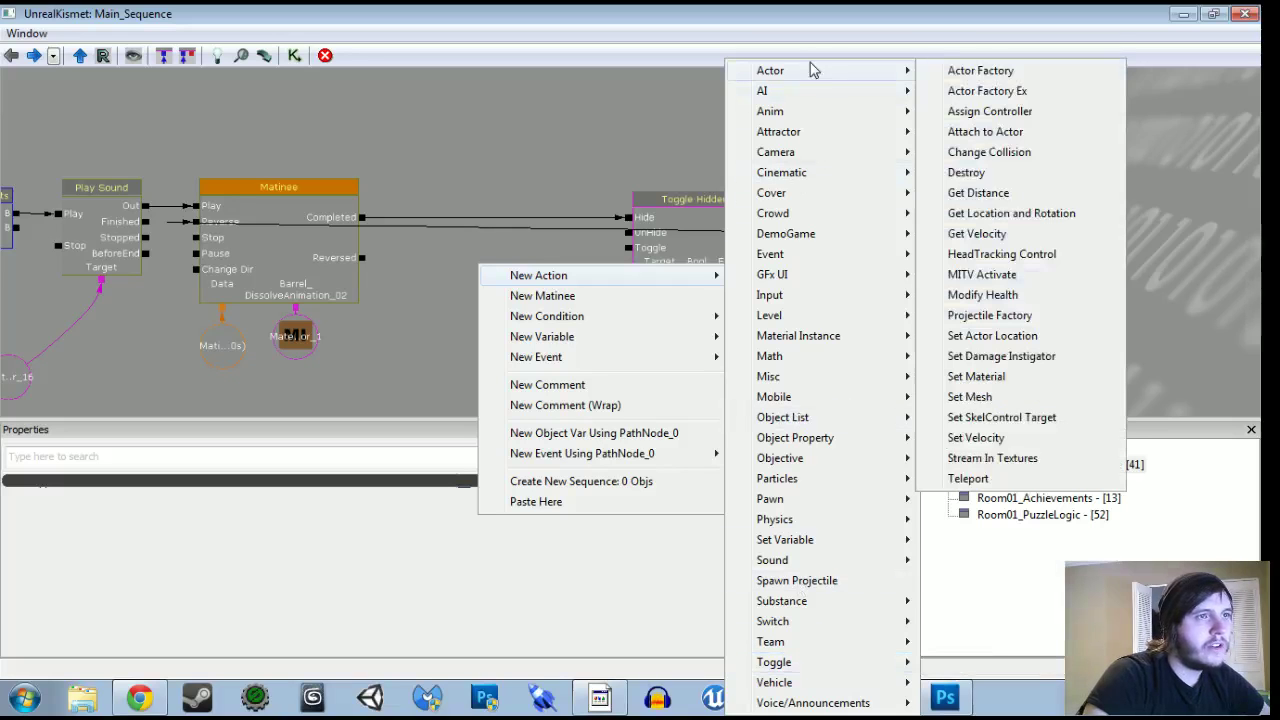
{"action": "left_click", "coordinate": [968, 478]}
{"action": "left_click_drag", "start_coordinate": [366, 257], "coordinate": [468, 309]}
{"action": "left_click_drag", "start_coordinate": [534, 310], "coordinate": [481, 265]}
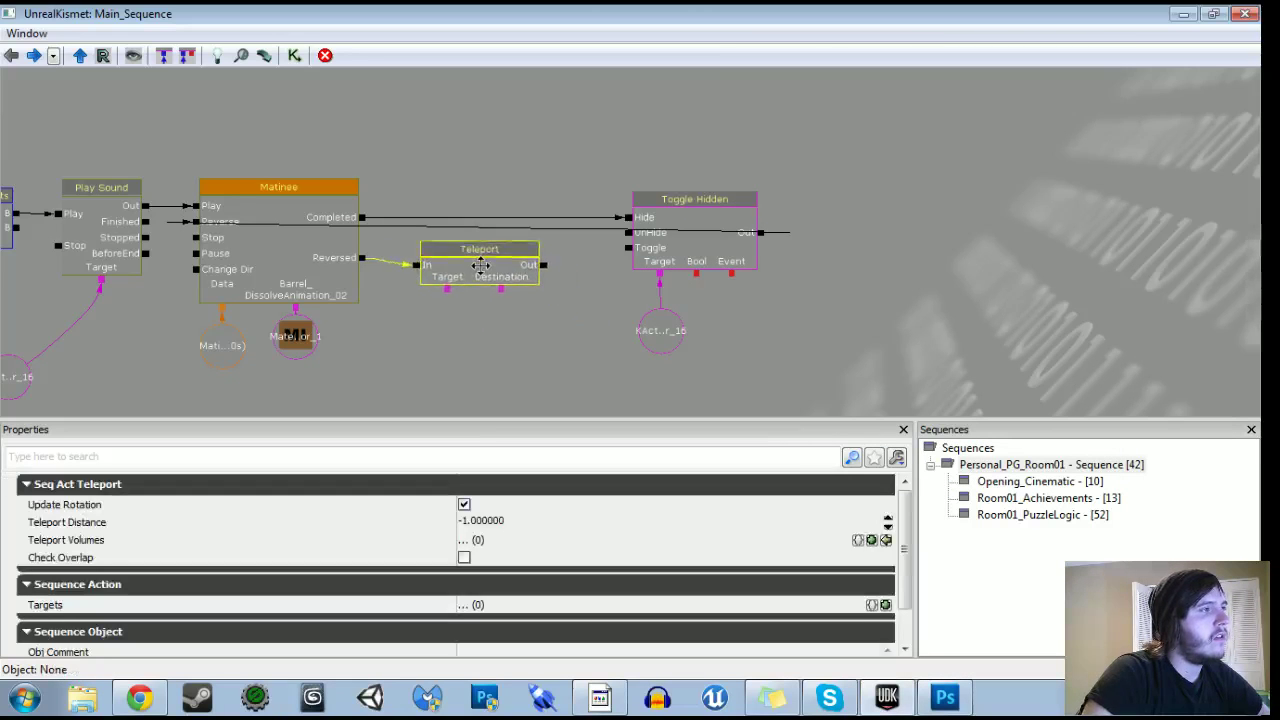
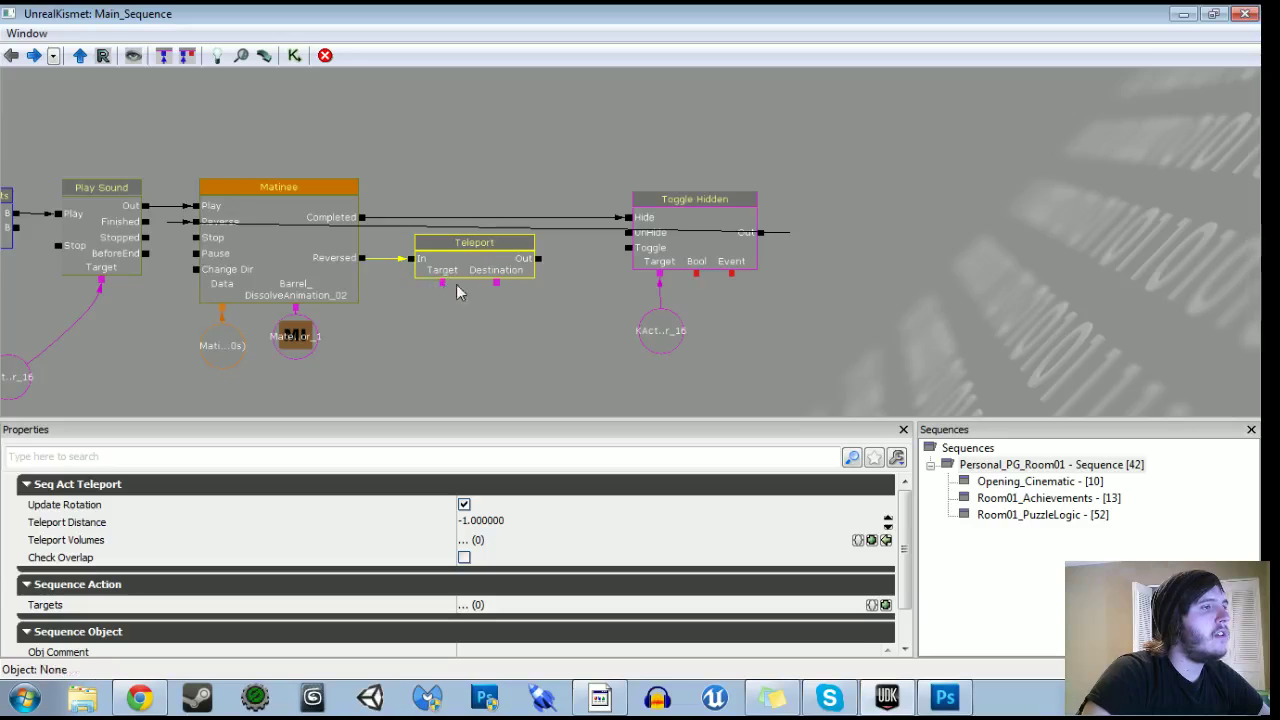
Give Teleport KActor_16 as Target and PathNode_0 as Destination, and link its Out to Toggle Hidden's UnHide.
{"action": "right_click", "coordinate": [496, 289]}
{"action": "left_click", "coordinate": [590, 291]}
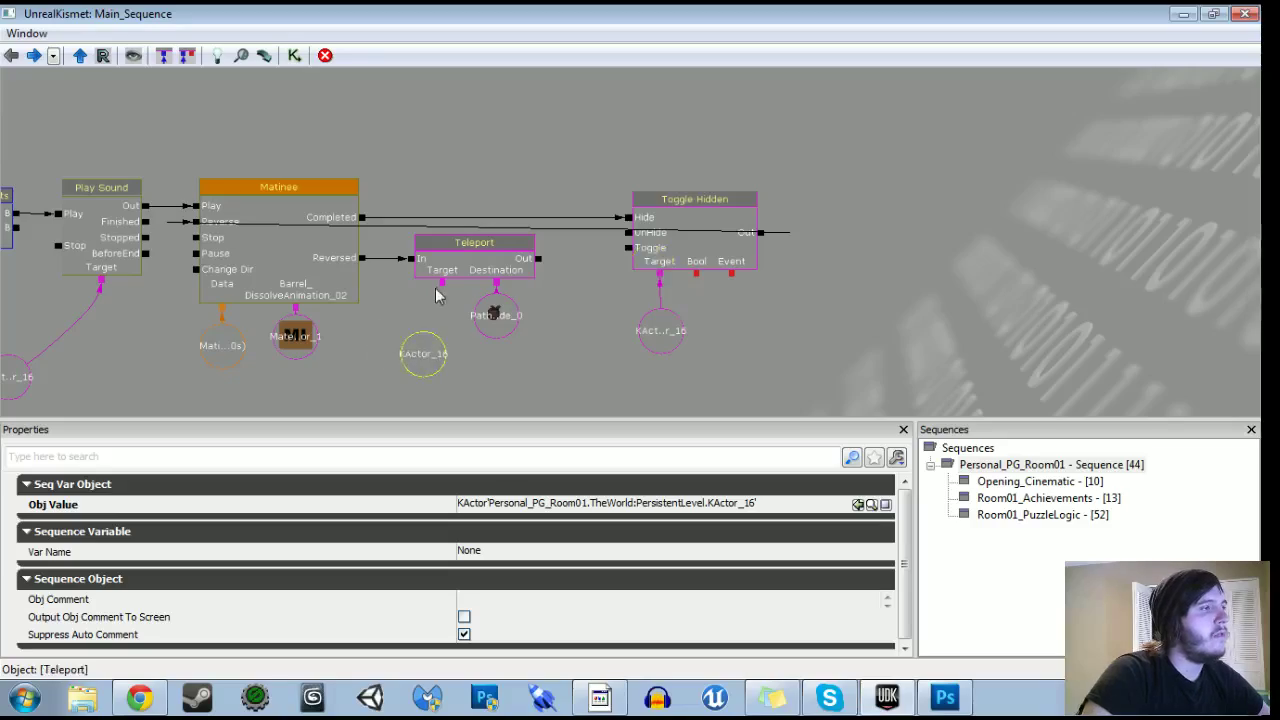
{"action": "left_click_drag", "start_coordinate": [436, 294], "coordinate": [423, 353]}
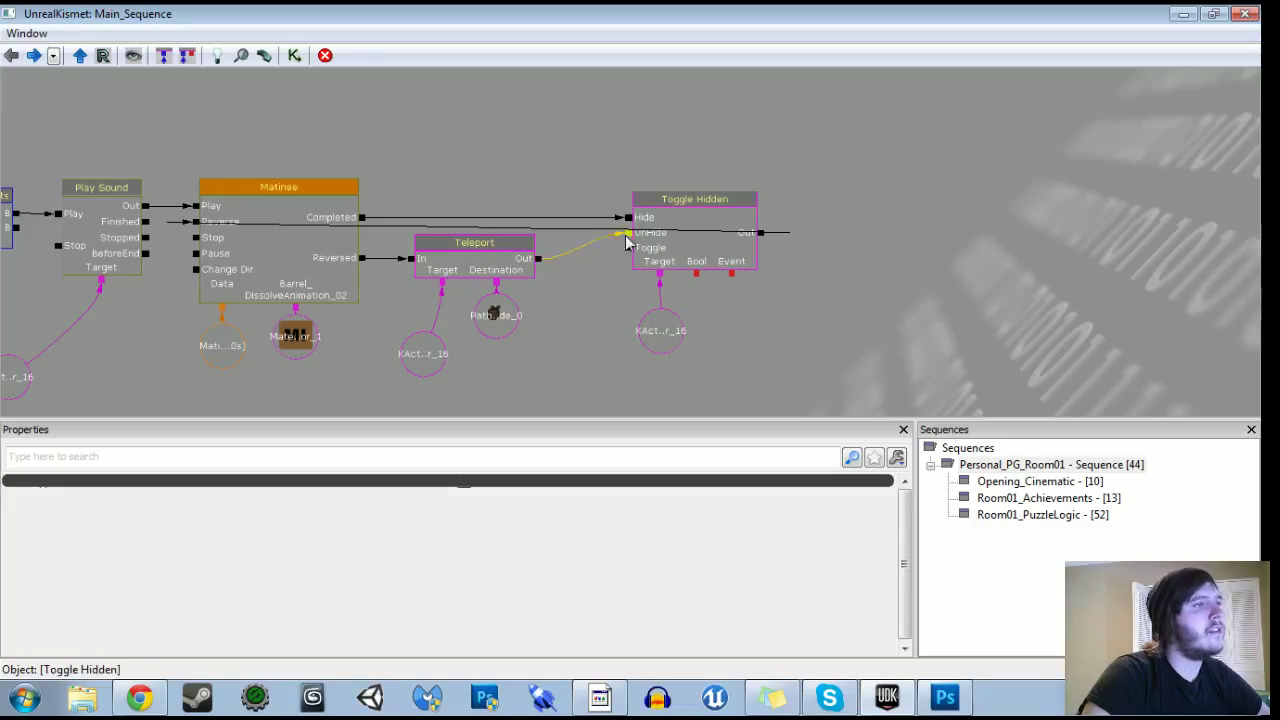
Return to the level viewport, play the level briefly from the floor in front of the door, and exit the preview.
{"action": "left_click", "coordinate": [1178, 16]}
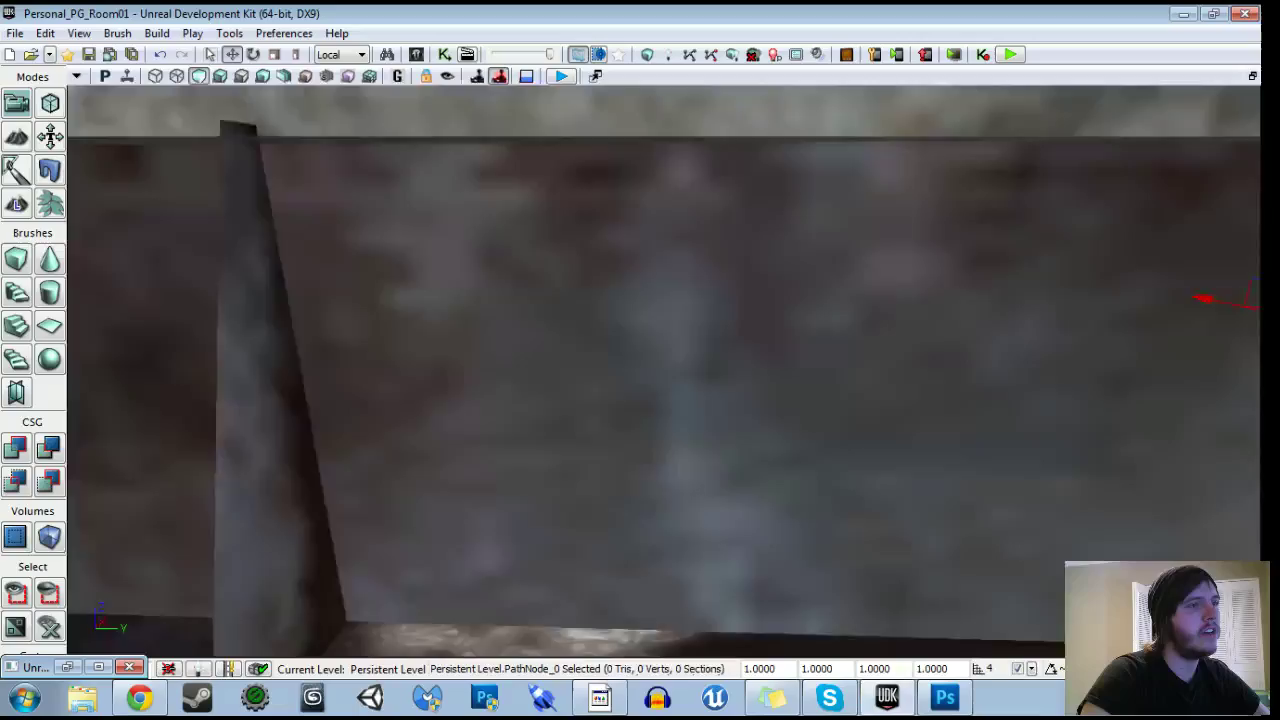
{"action": "right_click_drag", "start_coordinate": [664, 370], "coordinate": [820, 380]}
{"action": "left_click", "coordinate": [447, 58]}
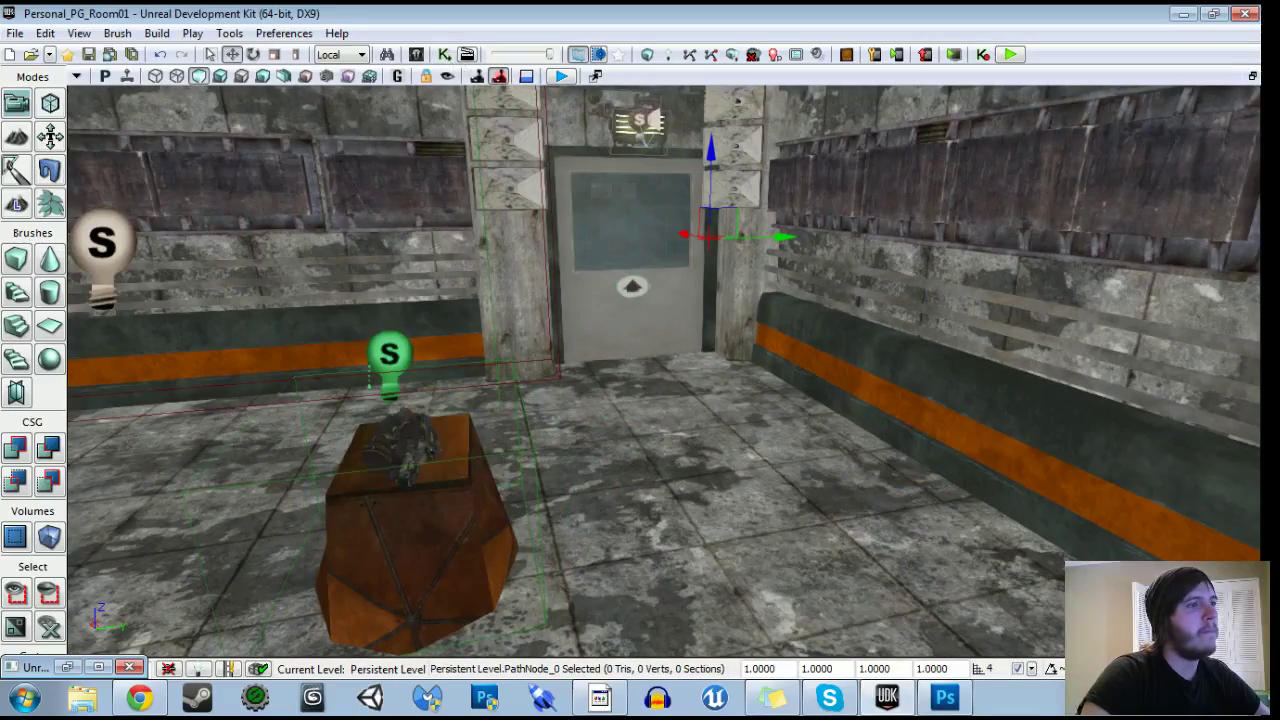
{"action": "right_click", "coordinate": [724, 490]}
{"action": "left_click", "coordinate": [769, 465]}
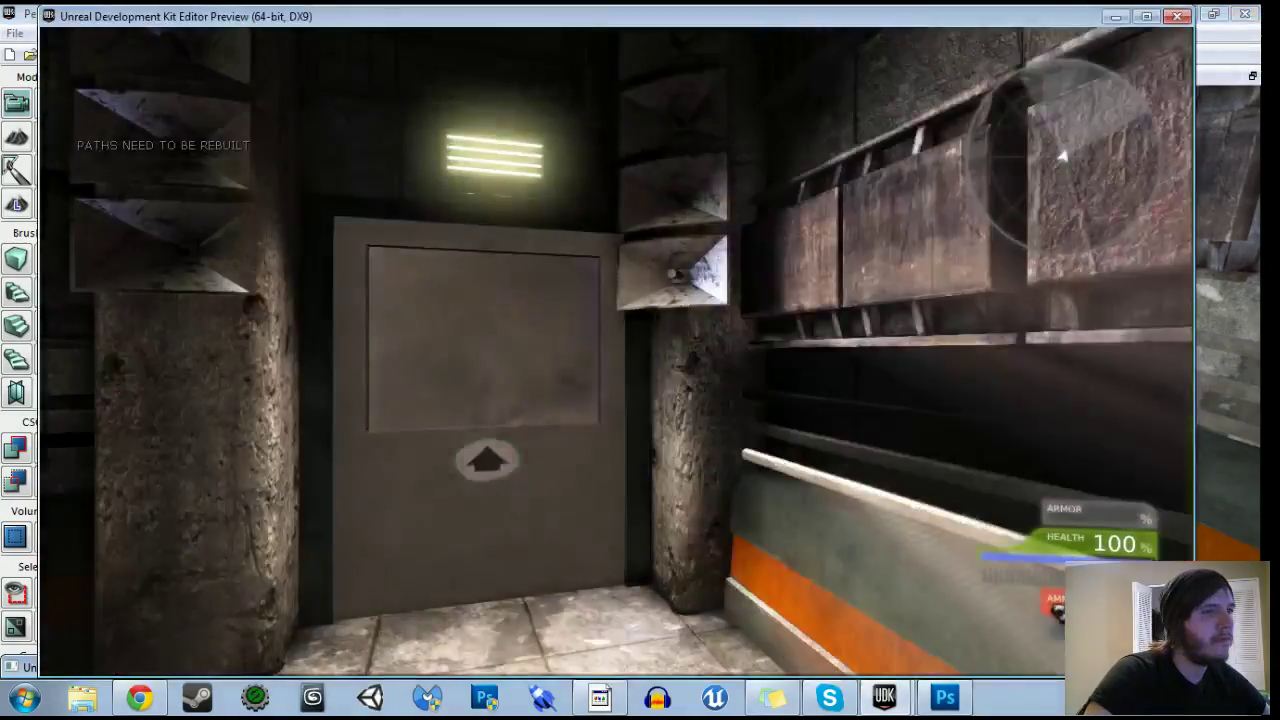
{"action": "key", "text": "w"}
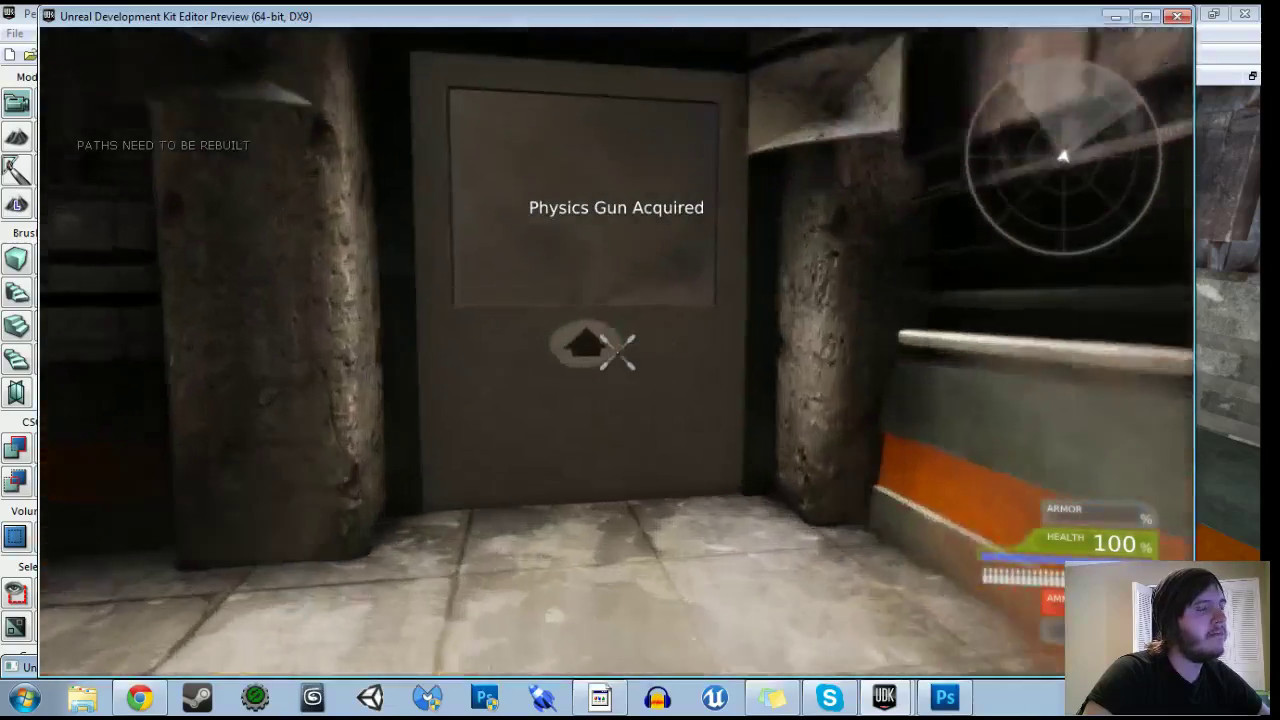
{"action": "key", "text": "Escape"}
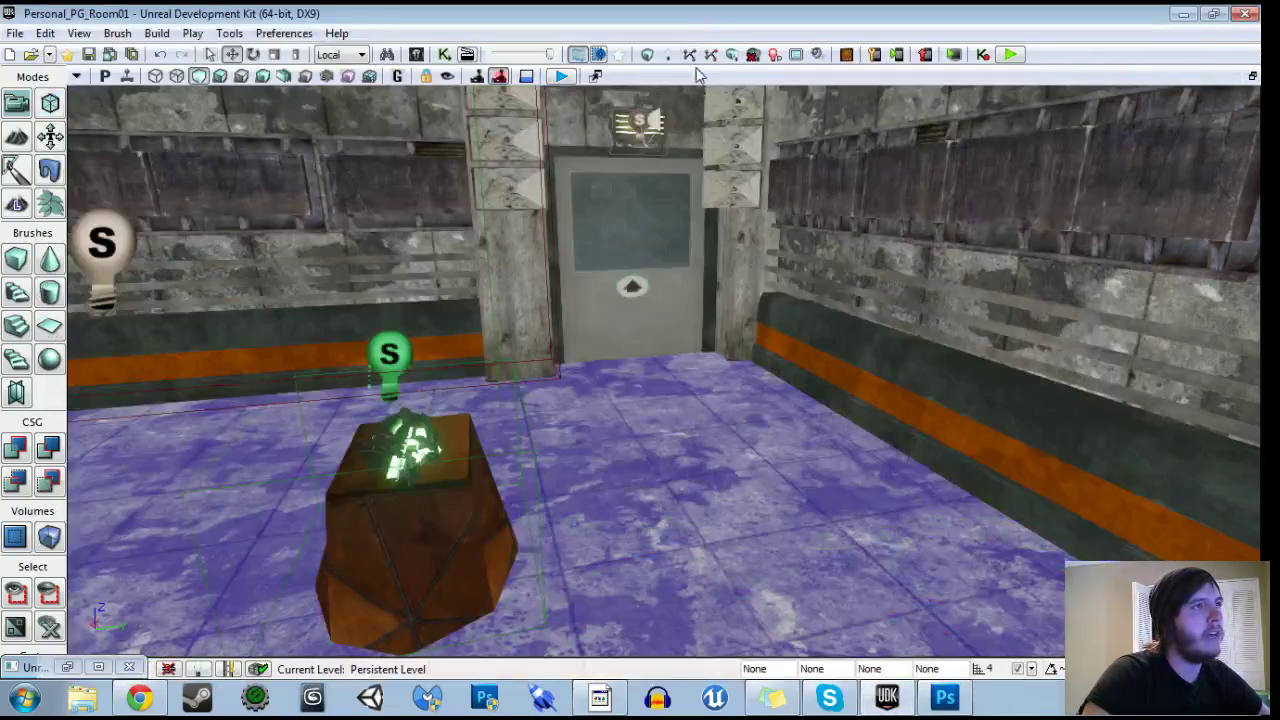
Rebuild the AI paths for the level and dismiss the Map Check results.
{"action": "left_click", "coordinate": [691, 56]}
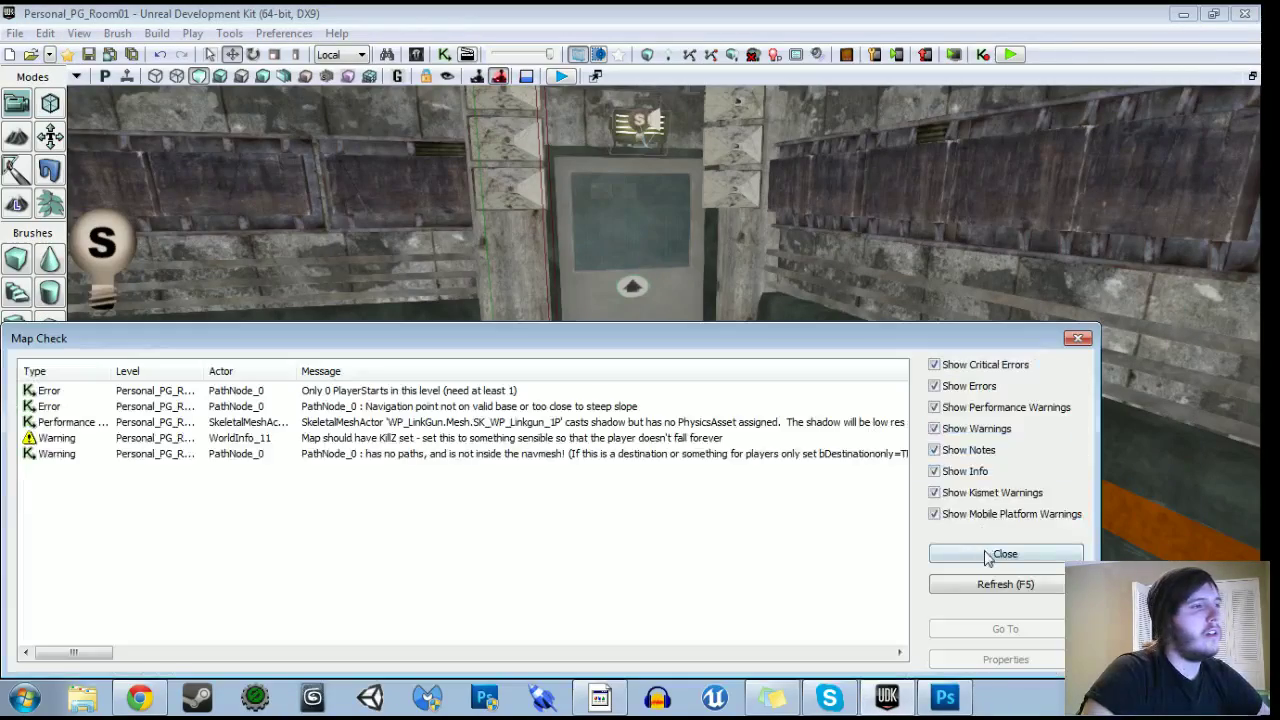
{"action": "left_click", "coordinate": [987, 555]}
Play-test from the floor by the door, destroying the platform barrel at the blue doorway field and checking where it respawns.
{"action": "right_click", "coordinate": [665, 514]}
{"action": "left_click", "coordinate": [715, 508]}
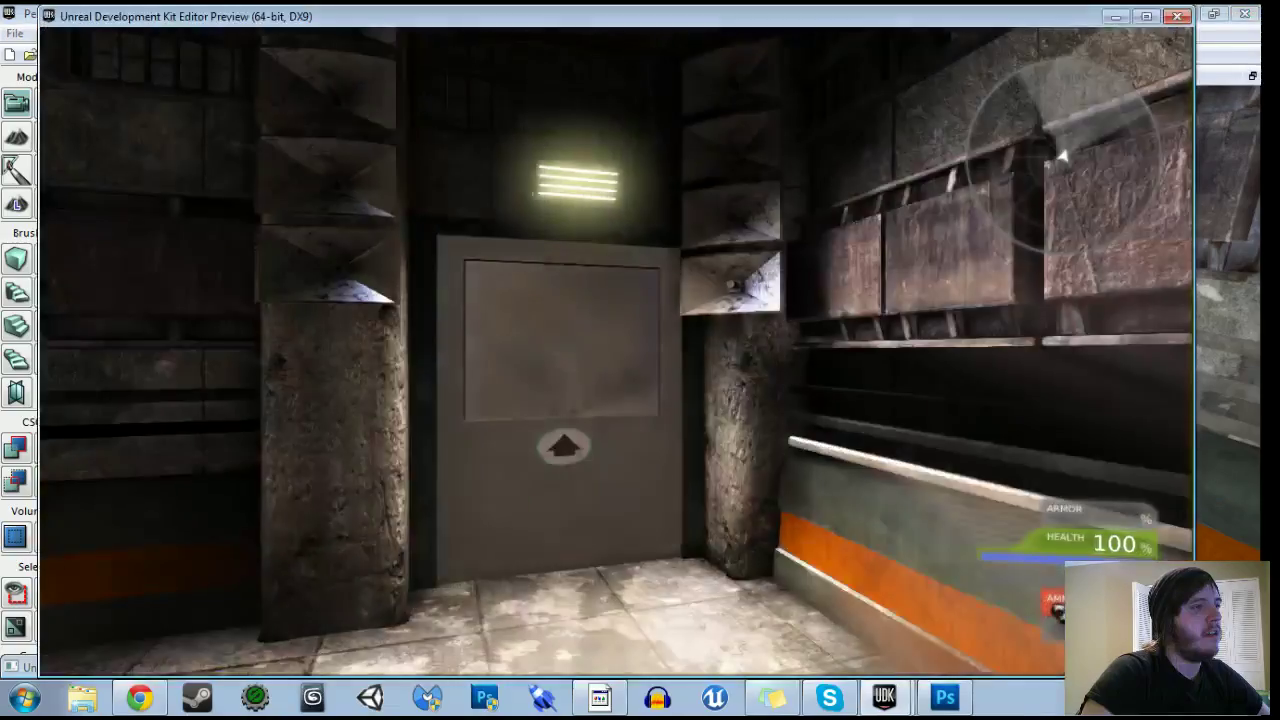
{"action": "key", "text": "w"}
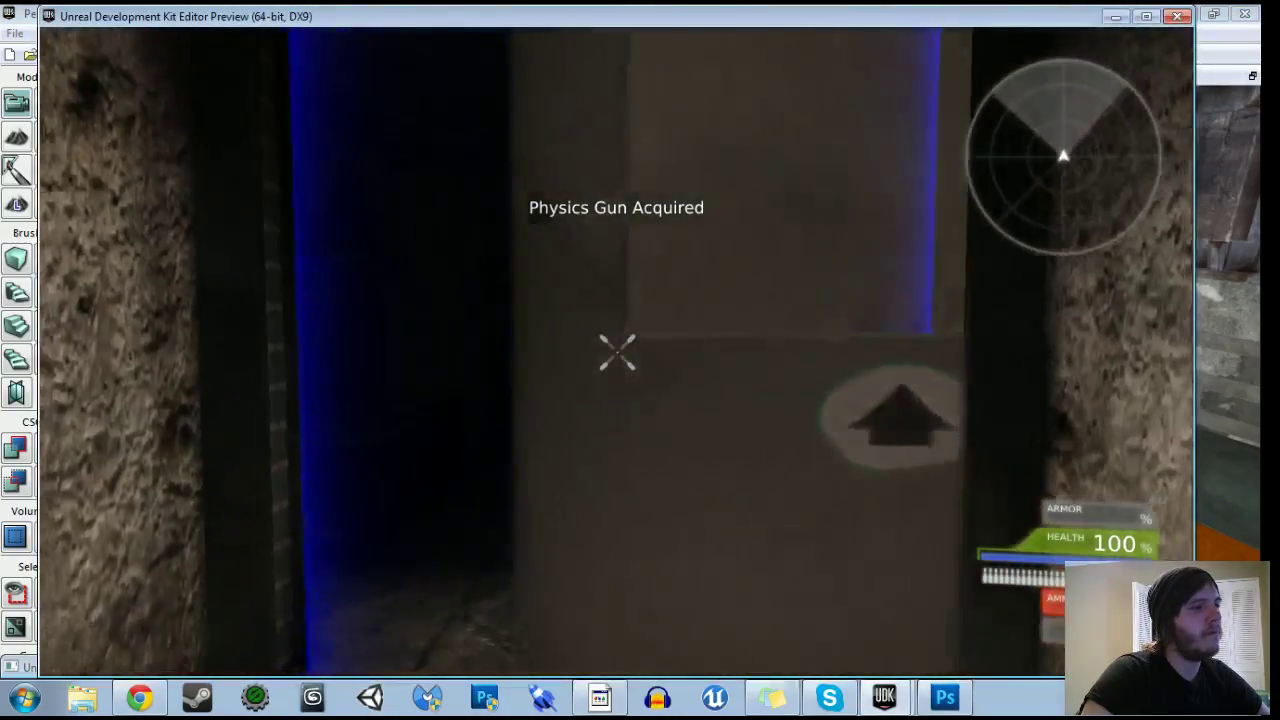
{"action": "key", "text": "w"}
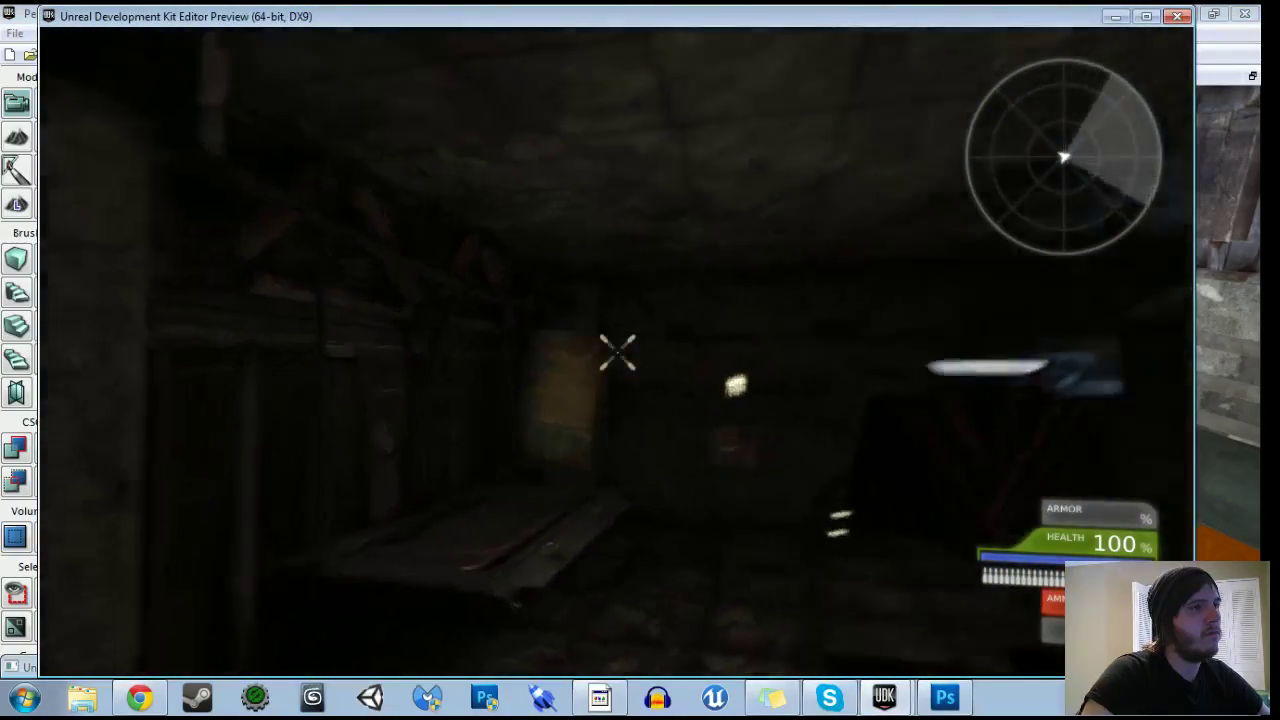
{"action": "key", "text": "w"}
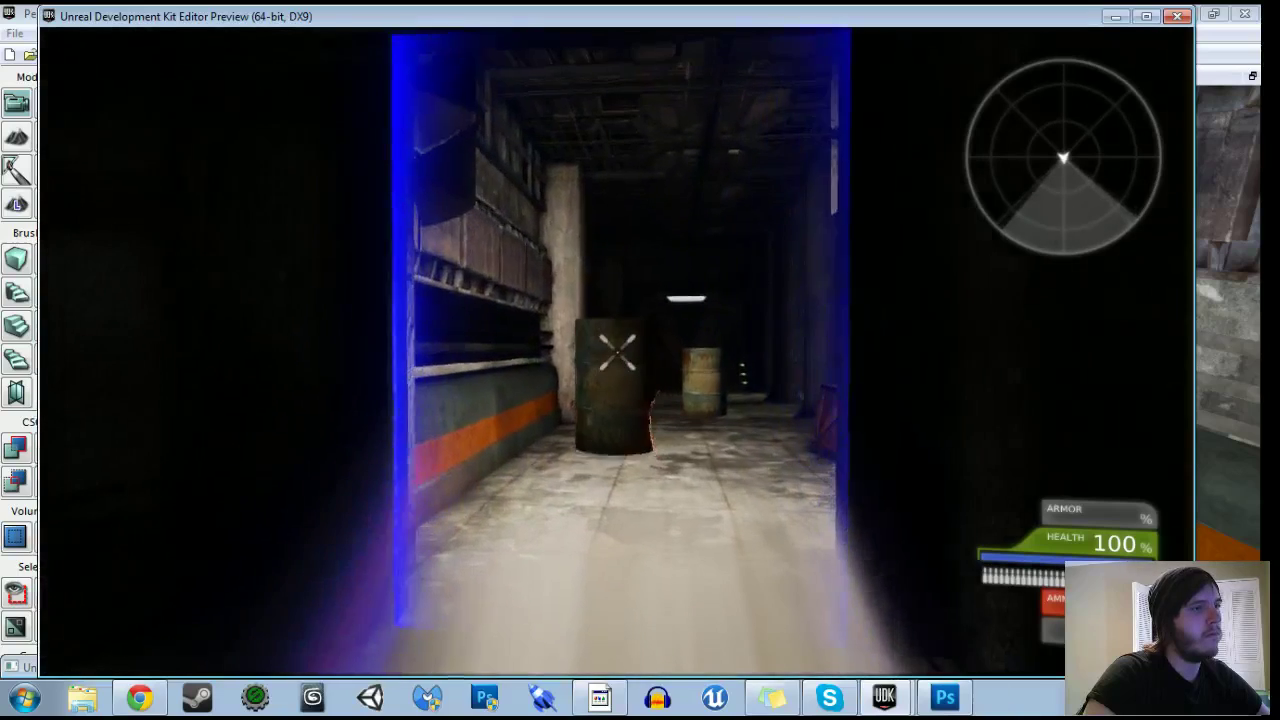
{"action": "key", "text": "w"}
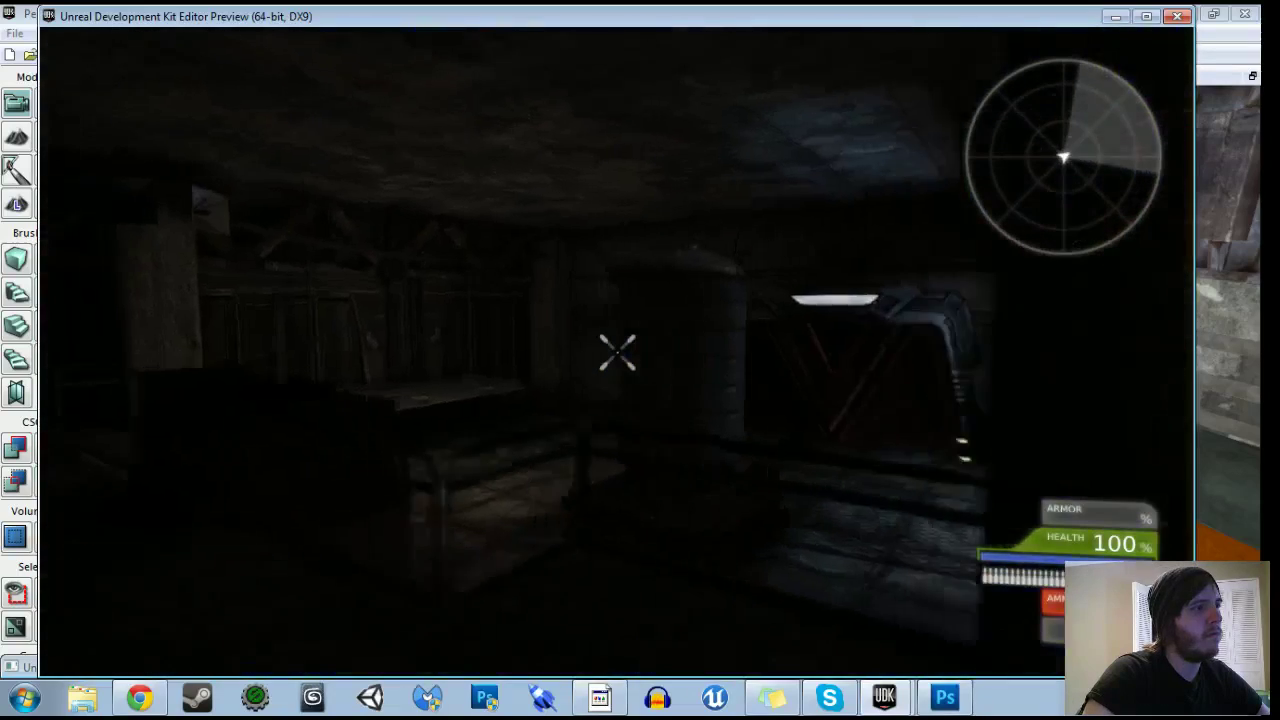
{"action": "key", "text": "w"}
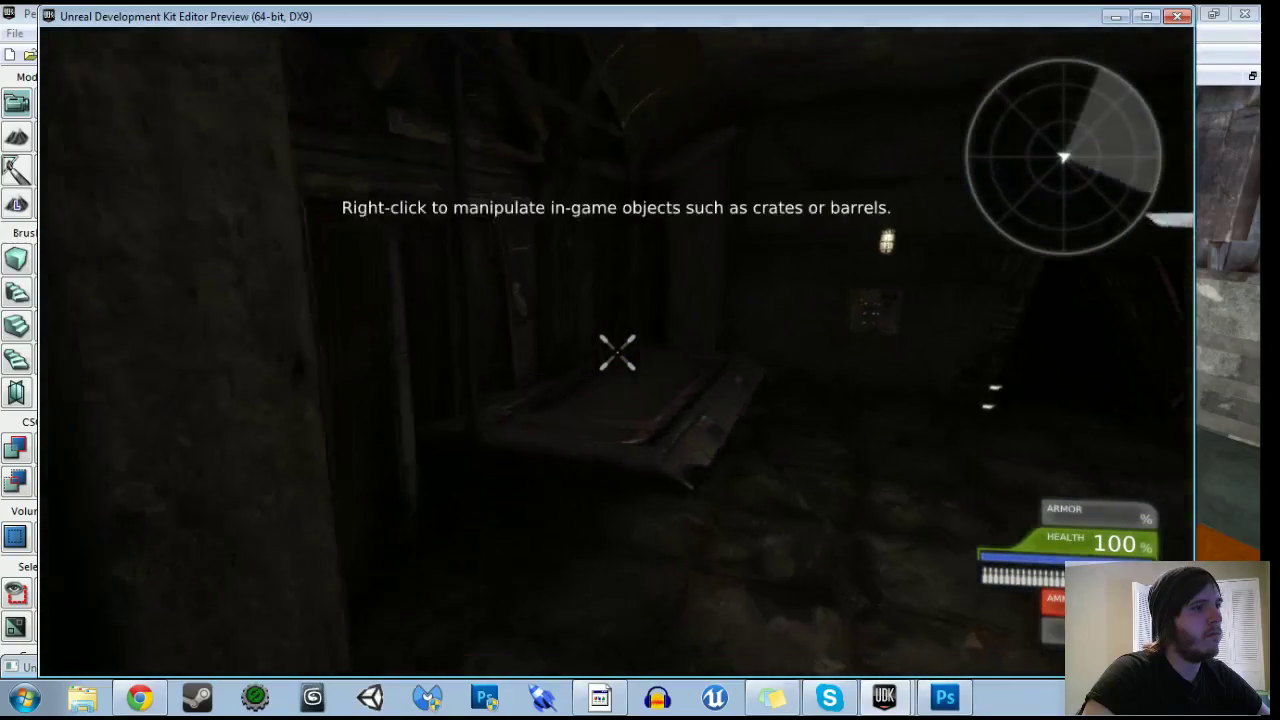
{"action": "key", "text": "w"}
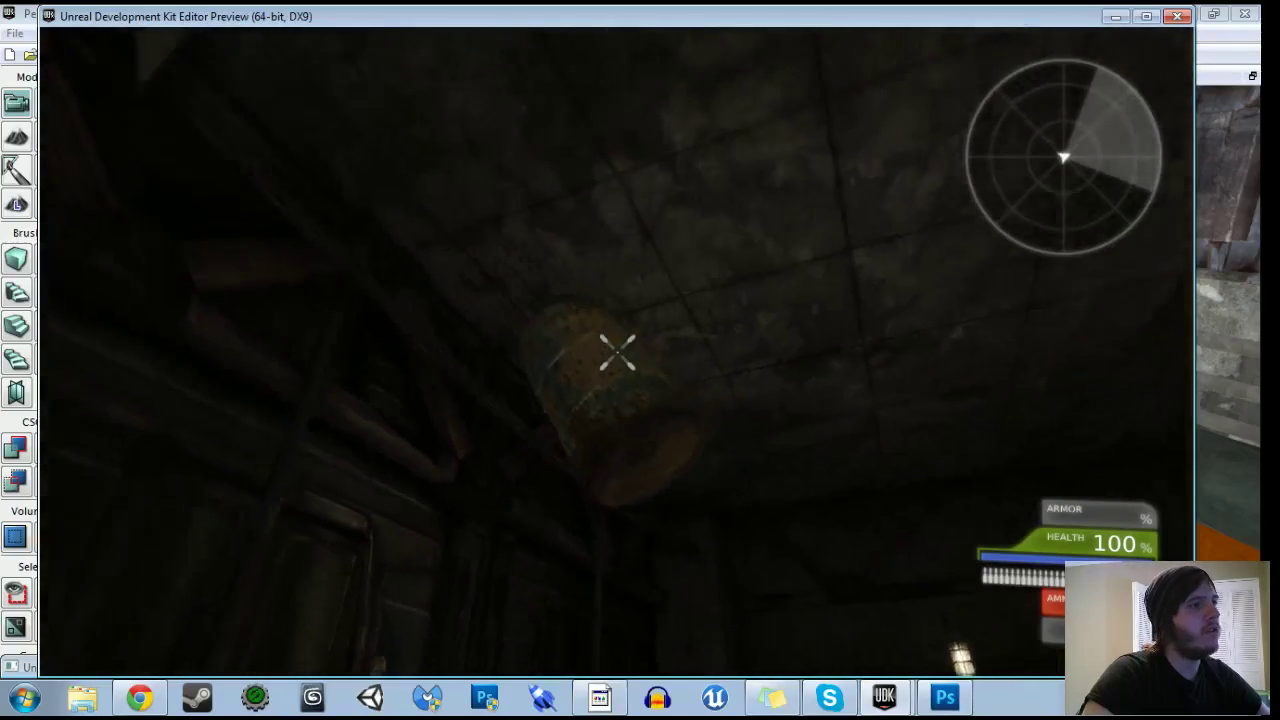
{"action": "key", "text": "Escape"}
Lower the PathNode above the rusty barrel so that it sits closer to the platform.
{"action": "left_click_drag", "start_coordinate": [617, 352], "coordinate": [706, 190]}
{"action": "right_click_drag", "start_coordinate": [706, 190], "coordinate": [670, 192]}
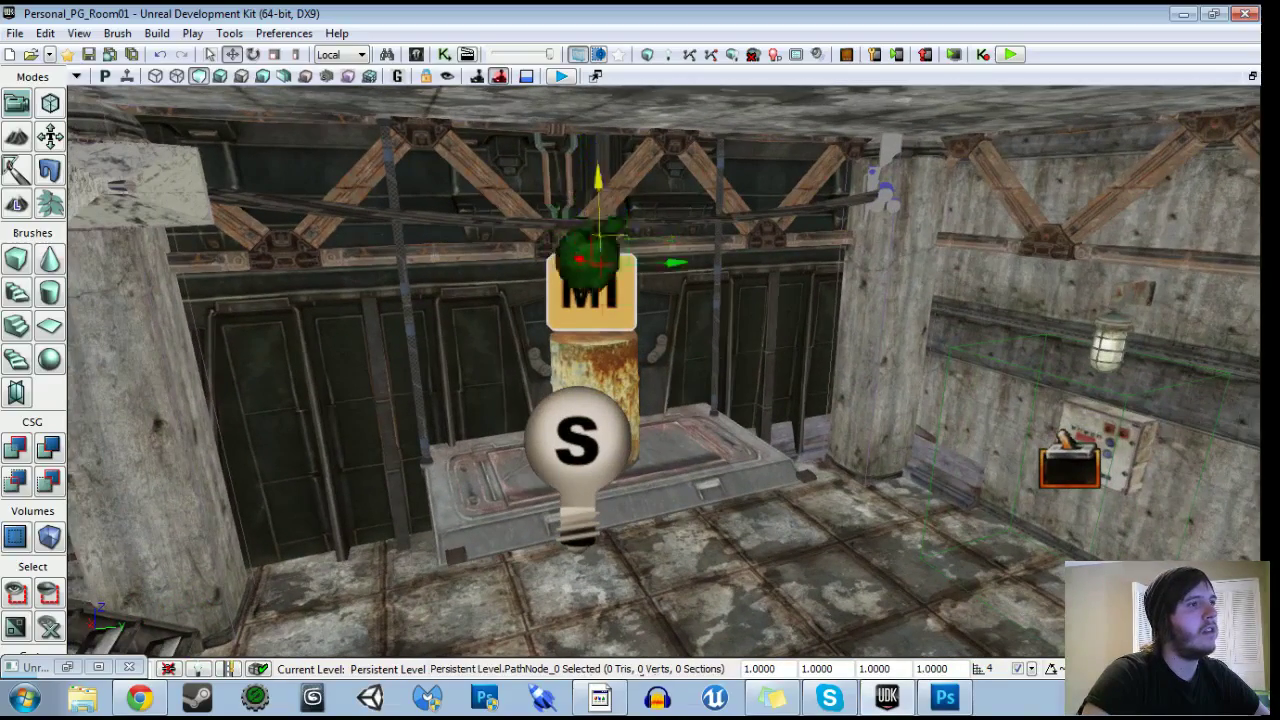
{"action": "left_click_drag", "start_coordinate": [670, 192], "coordinate": [659, 115]}
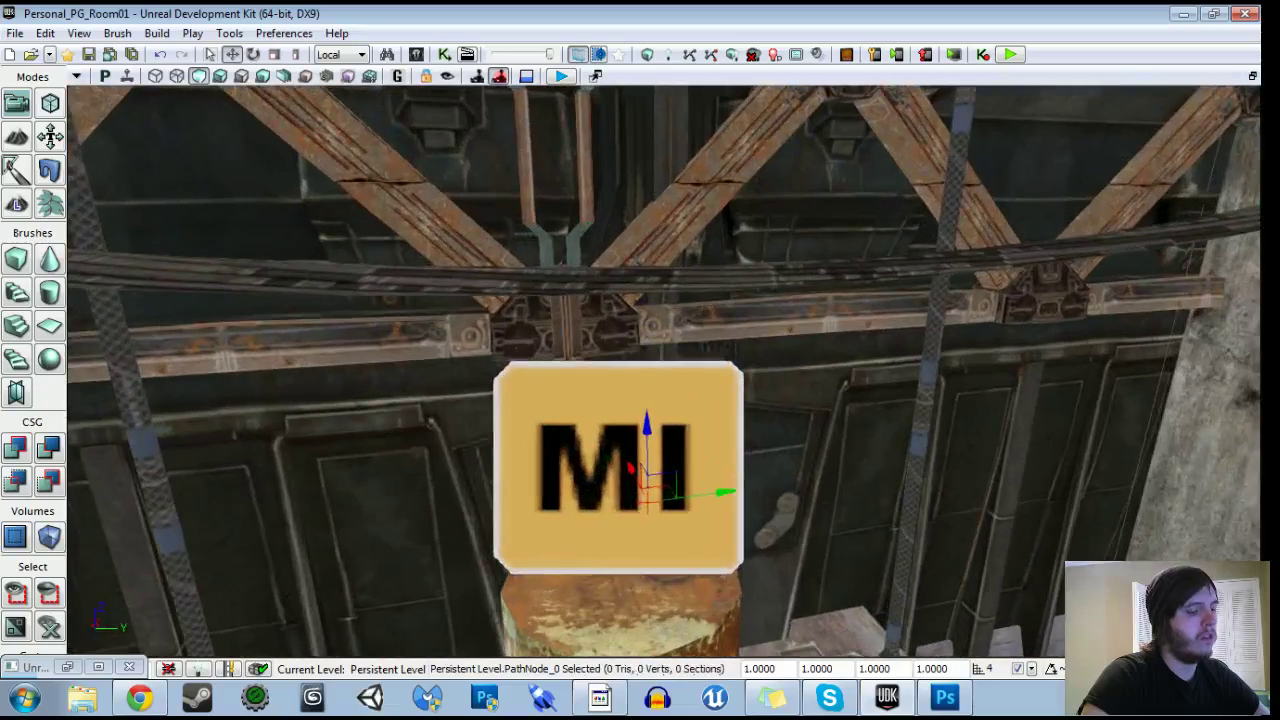
{"action": "mouse_move", "coordinate": [691, 310]}
{"action": "left_mouse_down"}
{"action": "mouse_move", "coordinate": [691, 230]}
{"action": "mouse_move", "coordinate": [691, 317]}
{"action": "left_mouse_up"}
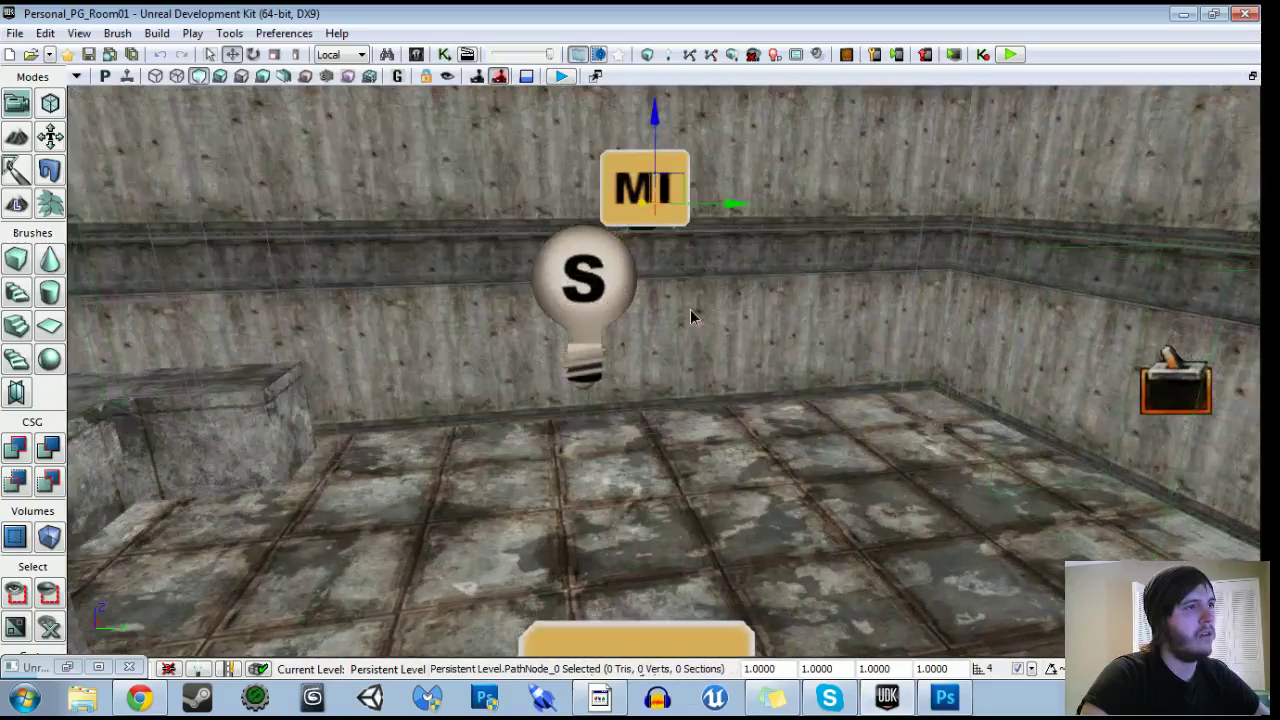
{"action": "right_click_drag", "start_coordinate": [691, 317], "coordinate": [866, 302]}
{"action": "left_click_drag", "start_coordinate": [527, 362], "coordinate": [638, 373]}
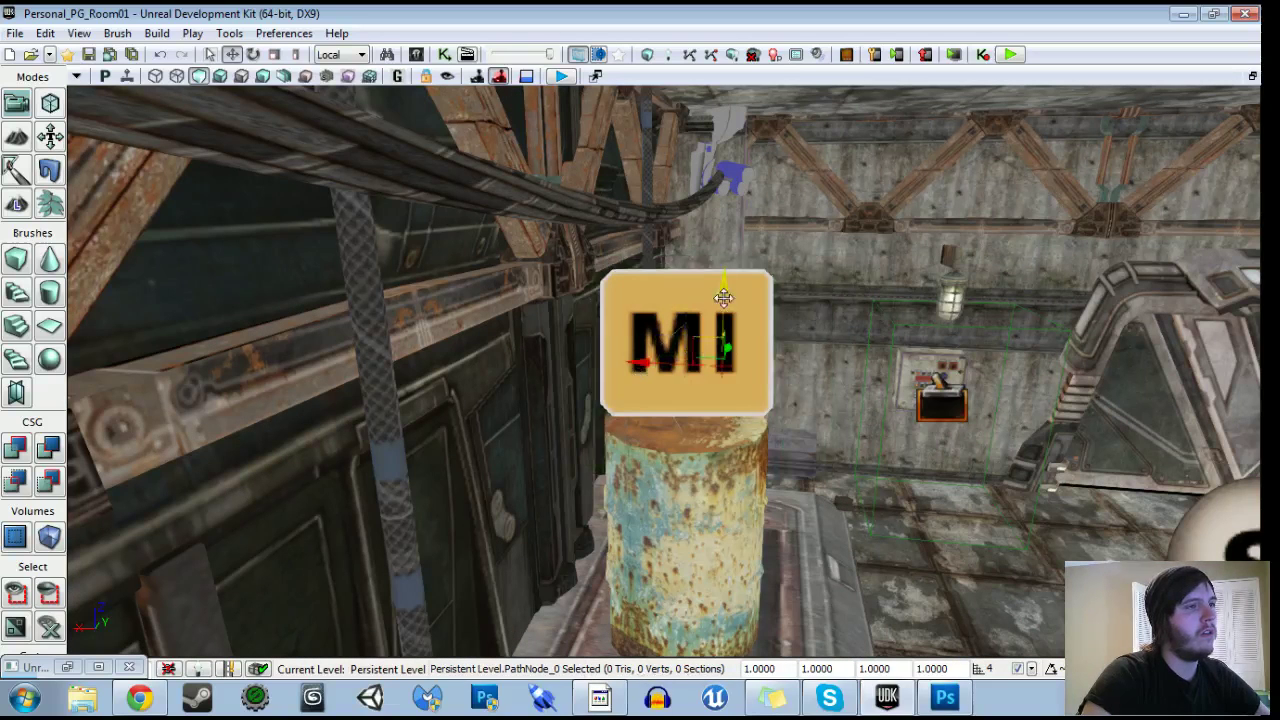
Rebuild the AI paths, and adjust the PathNode's height over the barrel on the platform.
{"action": "left_click", "coordinate": [688, 54]}
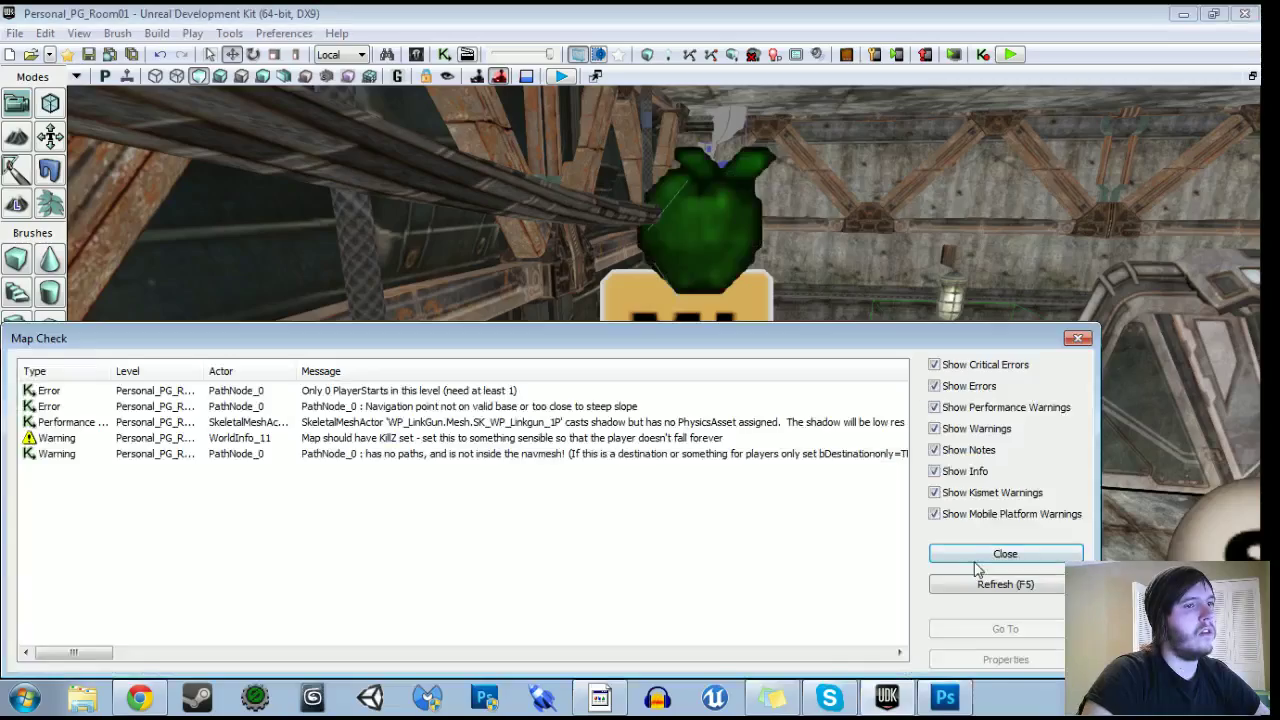
{"action": "left_click", "coordinate": [982, 556]}
{"action": "left_click_drag", "start_coordinate": [860, 440], "coordinate": [908, 532]}
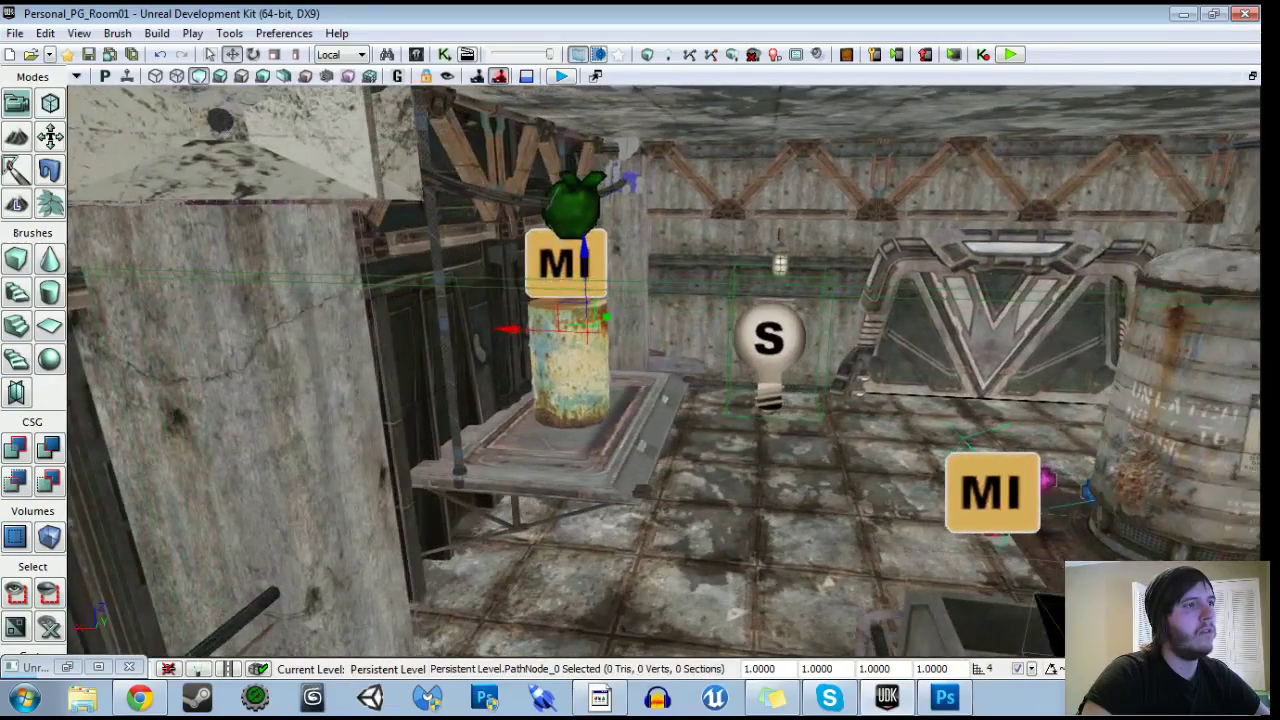
{"action": "mouse_move", "coordinate": [620, 190]}
{"action": "left_mouse_down"}
{"action": "mouse_move", "coordinate": [616, 360]}
{"action": "mouse_move", "coordinate": [611, 180]}
{"action": "left_mouse_up"}
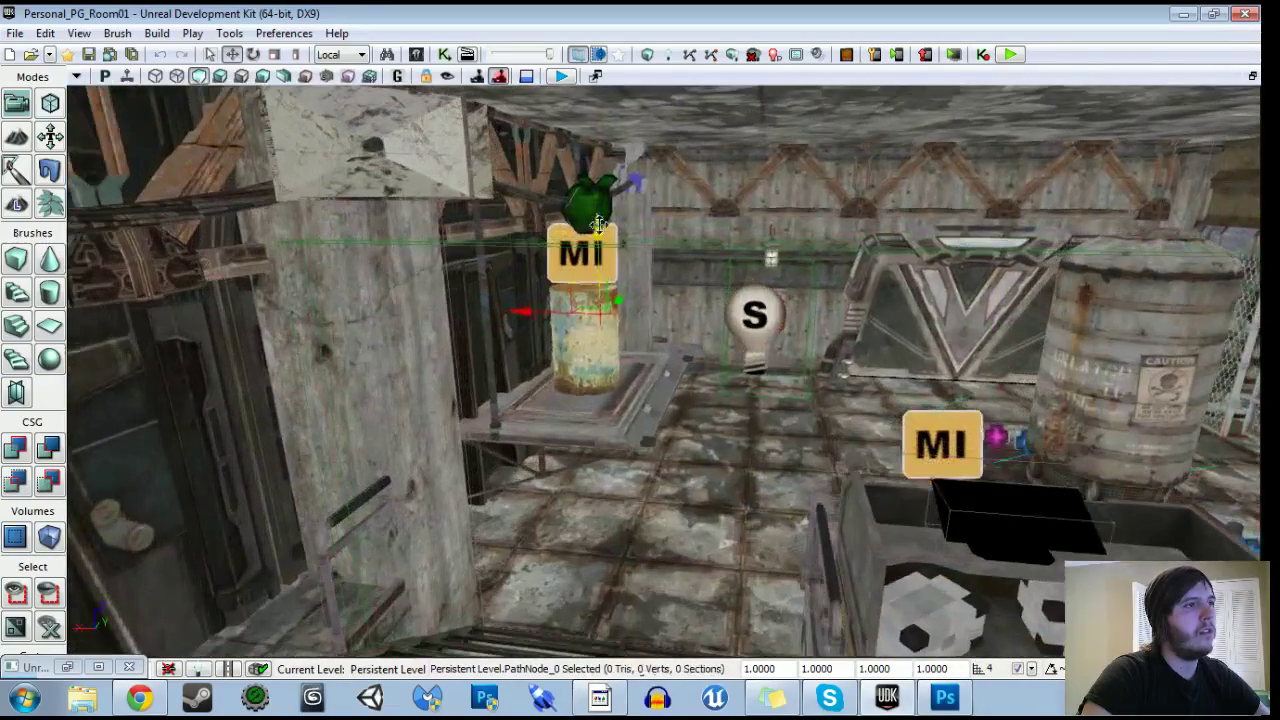
Play-test from the corridor floor again, destroying the barrel at the blue doorway and examining its respawn position on the platform.
{"action": "left_click_drag", "start_coordinate": [735, 497], "coordinate": [905, 540]}
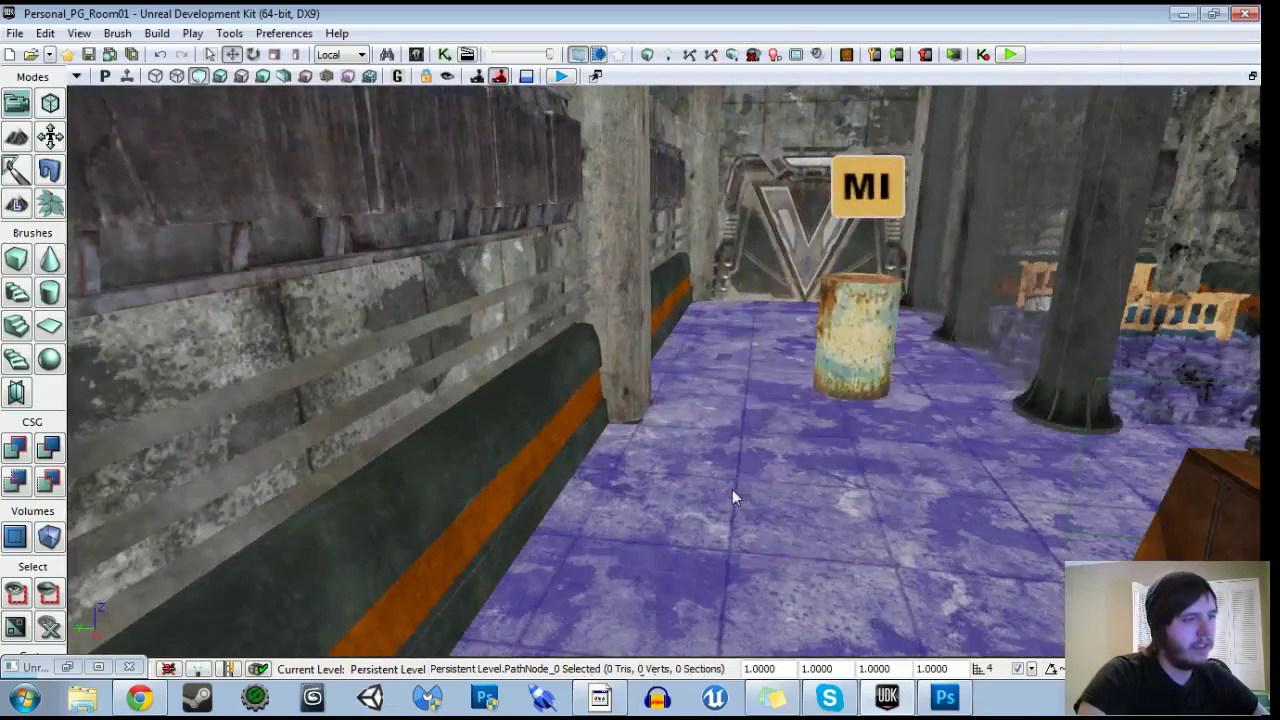
{"action": "right_click", "coordinate": [733, 497]}
{"action": "left_click", "coordinate": [778, 455]}
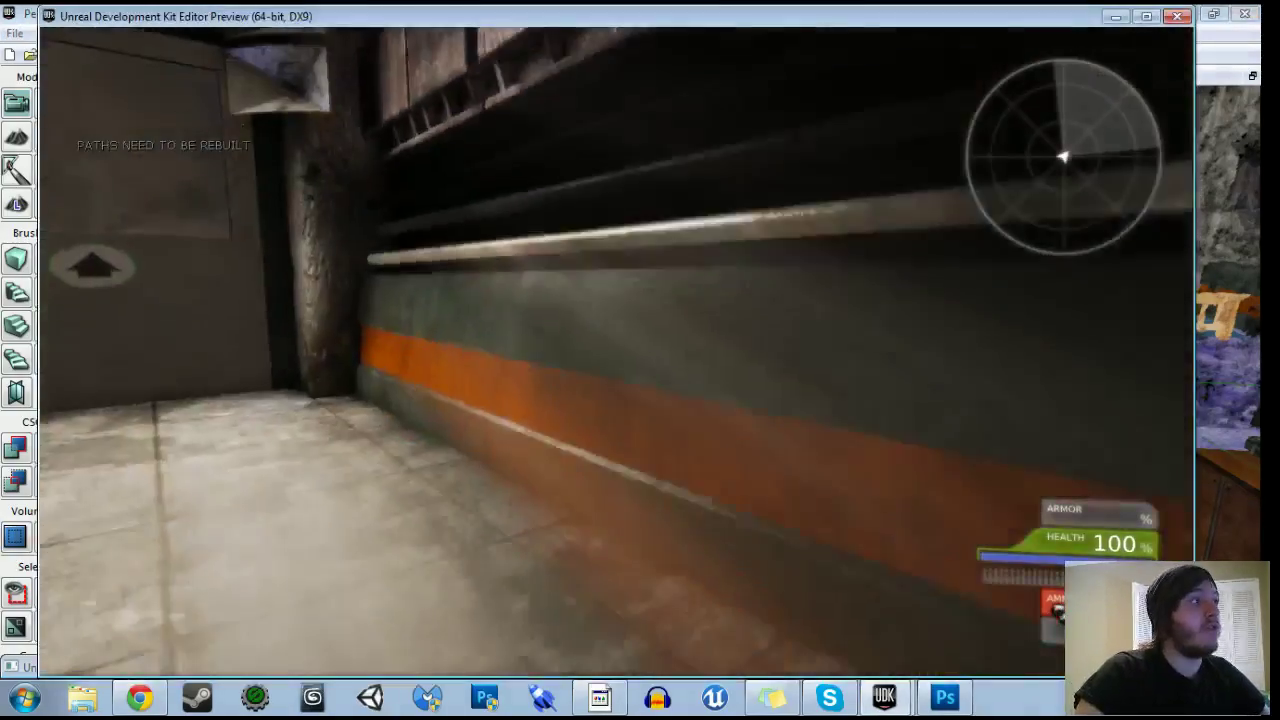
{"action": "key", "text": "w"}
{"action": "key", "text": "w"}
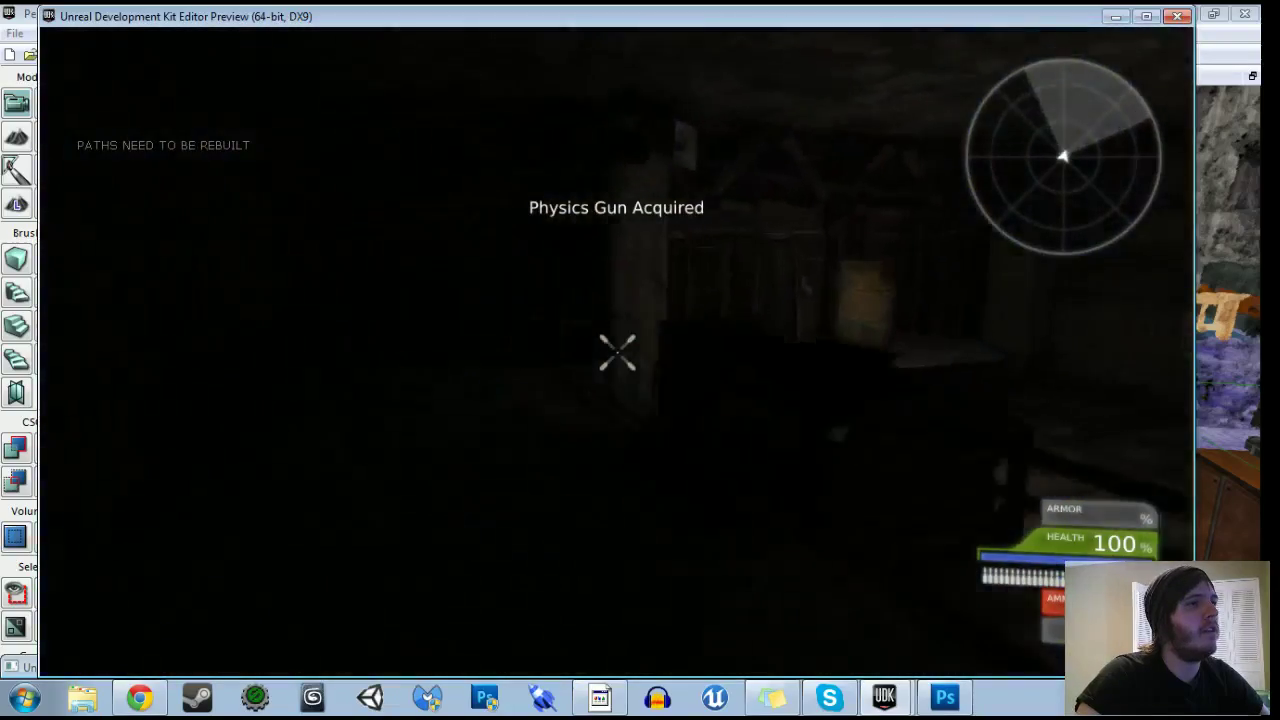
{"action": "key", "text": "w"}
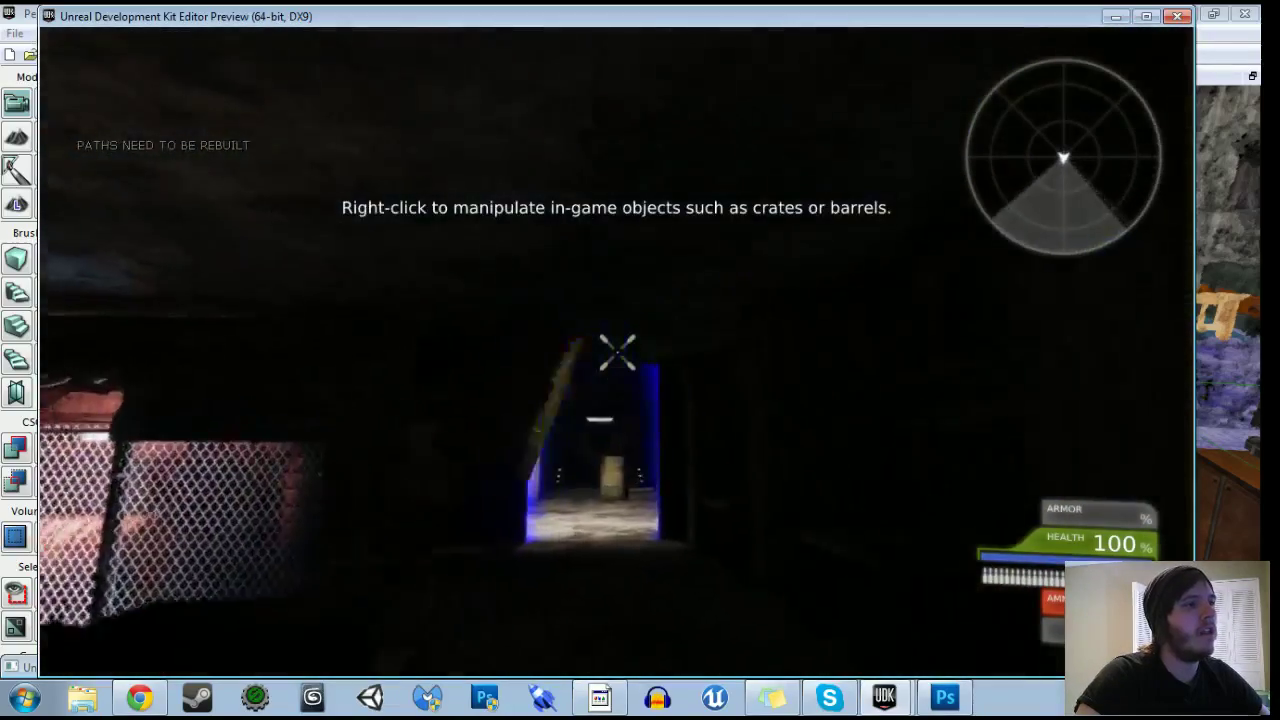
{"action": "key", "text": "w"}
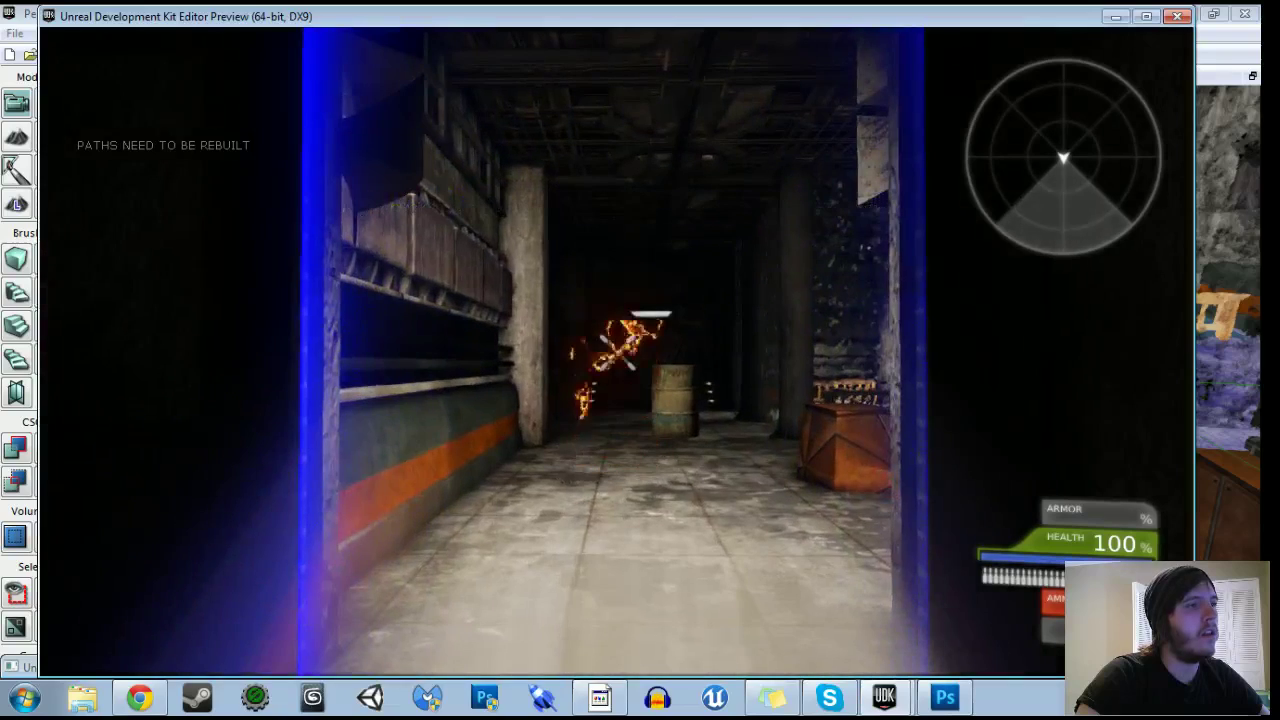
{"action": "key", "text": "w"}
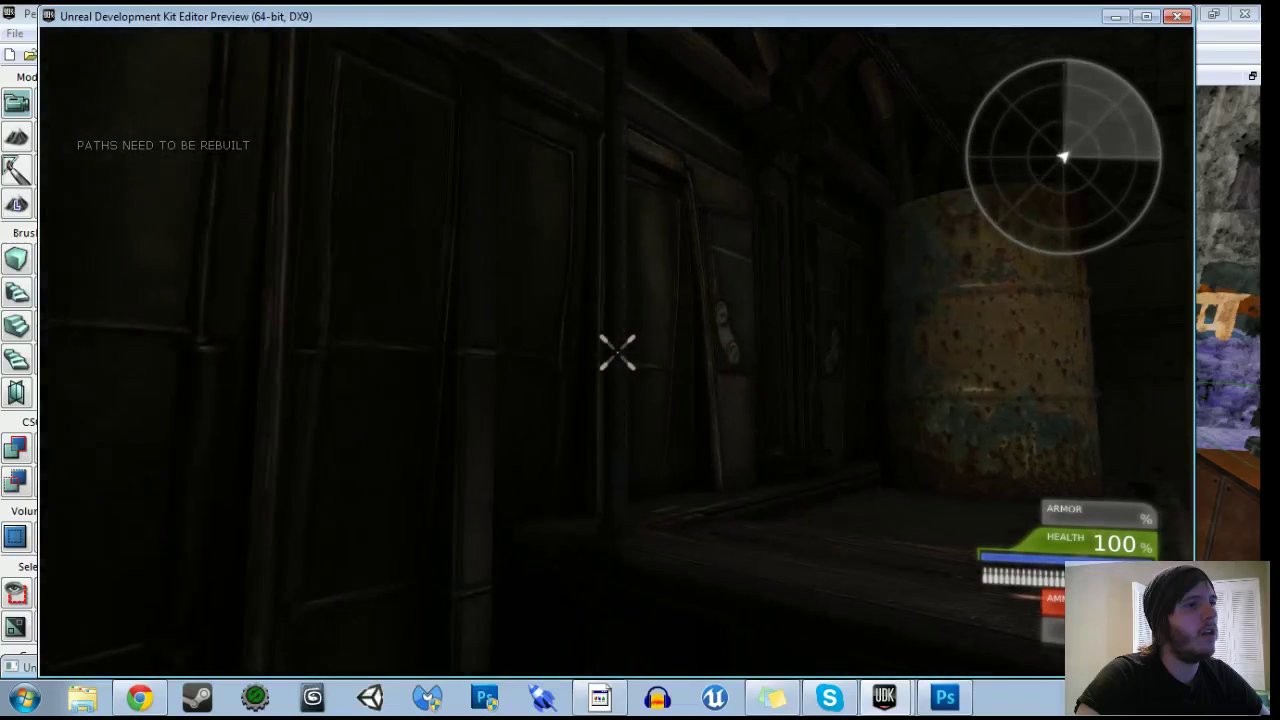
{"action": "key", "text": "w"}
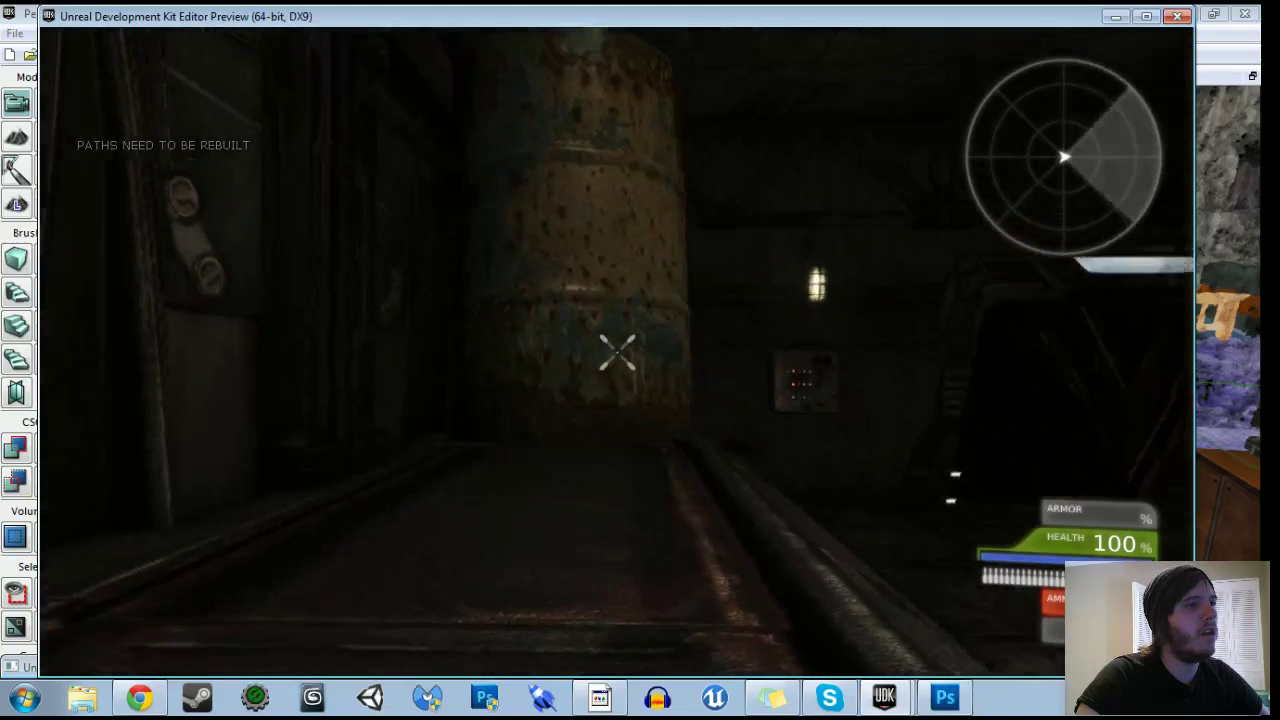
End the play-test and delete the PathNode beside the rusty barrel on the platform.
{"action": "key", "text": "s"}
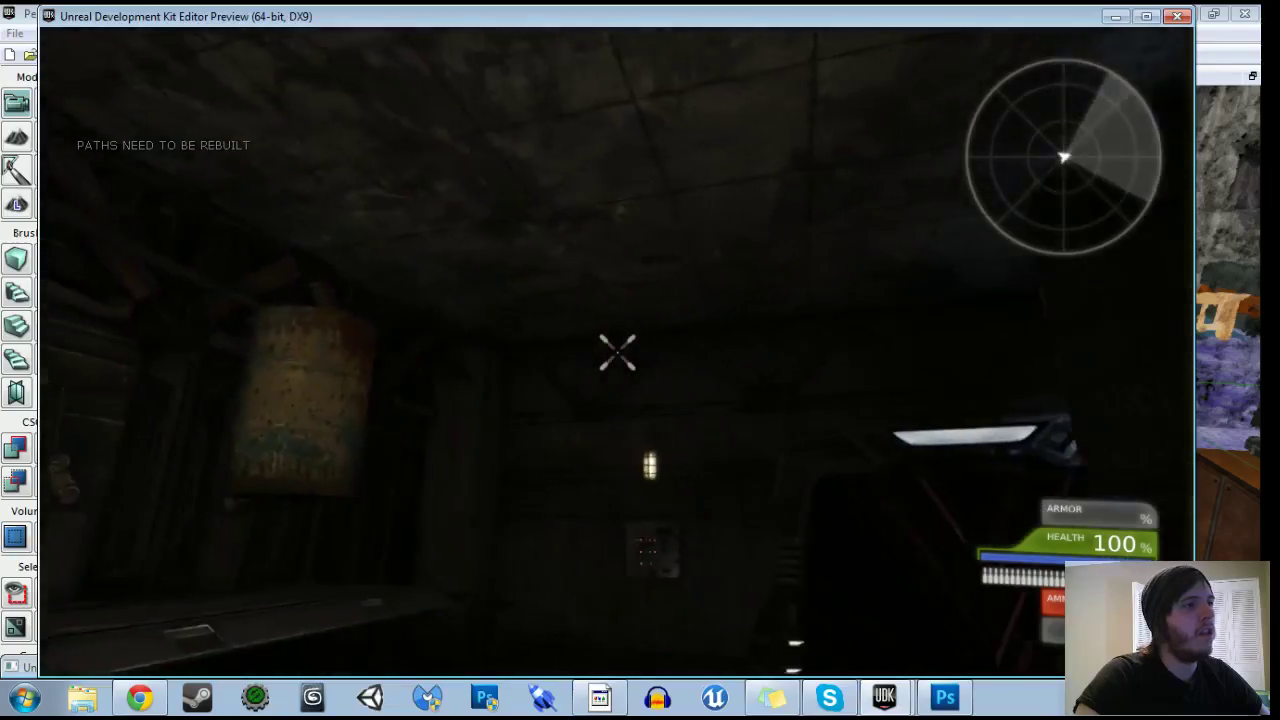
{"action": "key", "text": "Escape"}
{"action": "right_click_drag", "start_coordinate": [500, 280], "coordinate": [190, 292]}
{"action": "left_click_drag", "start_coordinate": [500, 300], "coordinate": [665, 240]}
{"action": "left_click", "coordinate": [545, 545]}
{"action": "left_click_drag", "start_coordinate": [545, 545], "coordinate": [563, 652]}
{"action": "left_click_drag", "start_coordinate": [600, 500], "coordinate": [538, 422]}
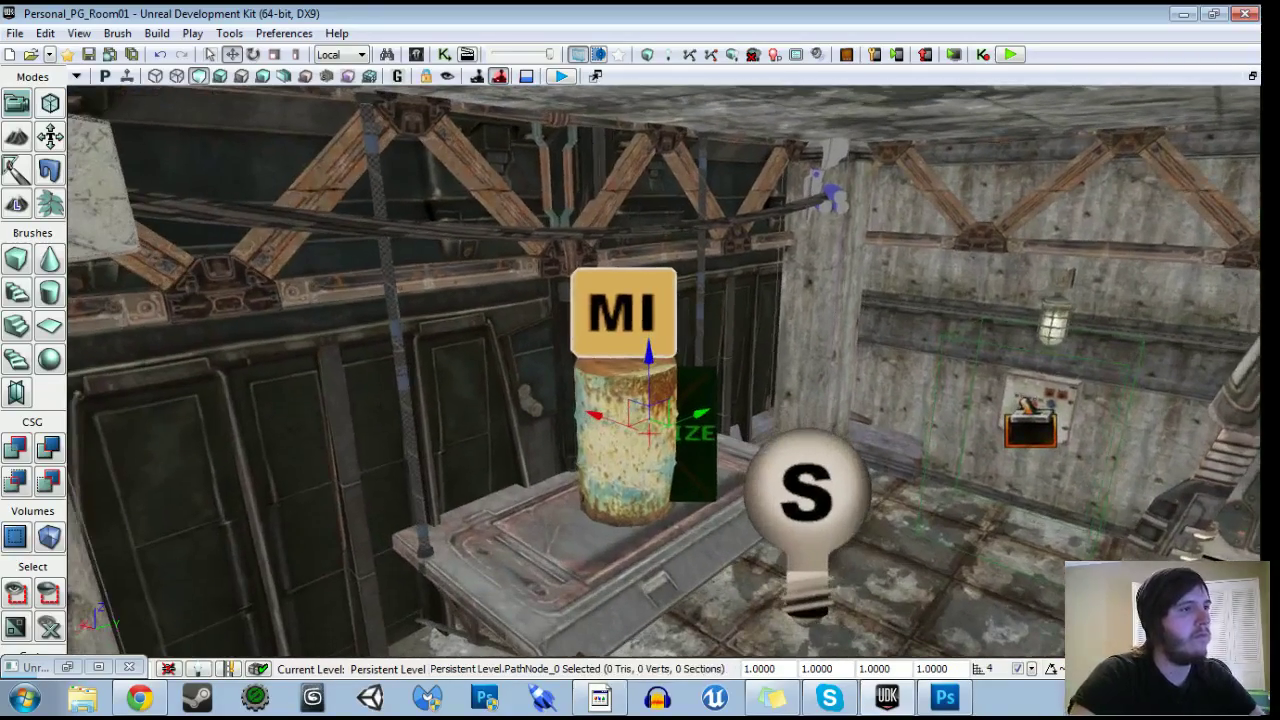
{"action": "key", "text": "Delete"}
Select the platform mesh under the barrel and assign it as the Teleport action's destination in Kismet.
{"action": "left_click", "coordinate": [491, 209]}
{"action": "left_click", "coordinate": [500, 535]}
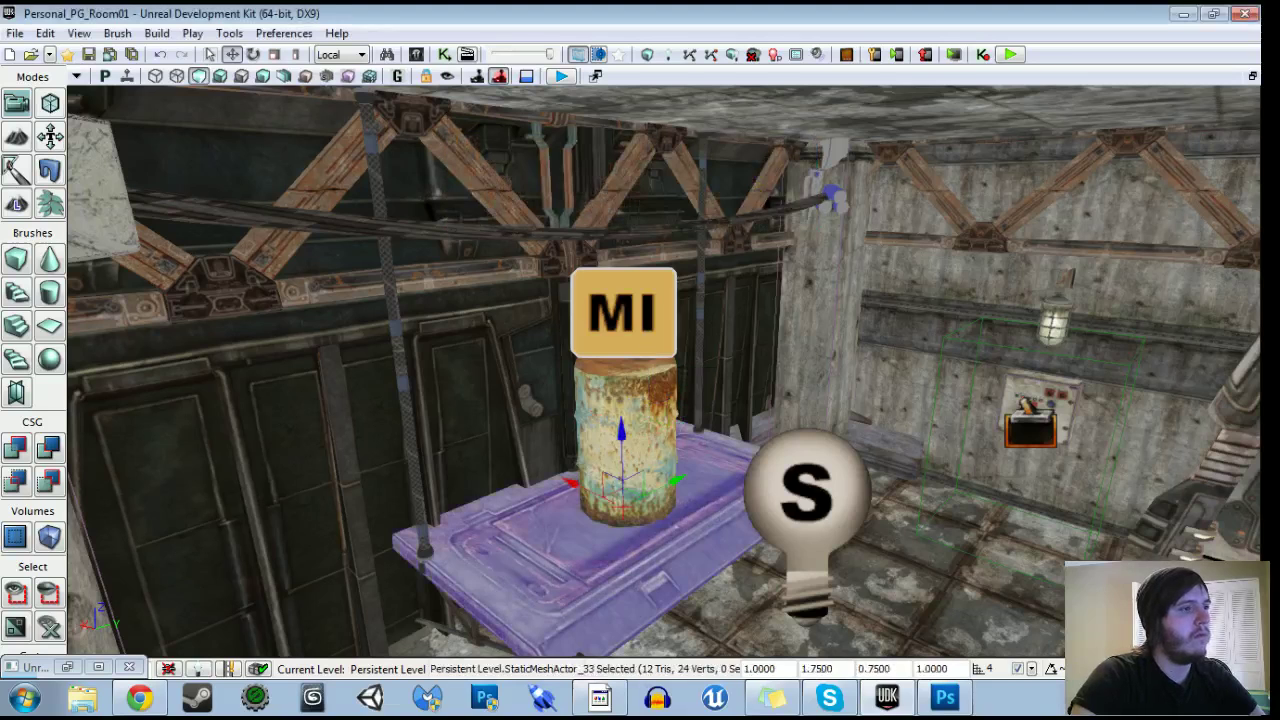
{"action": "left_click", "coordinate": [444, 55]}
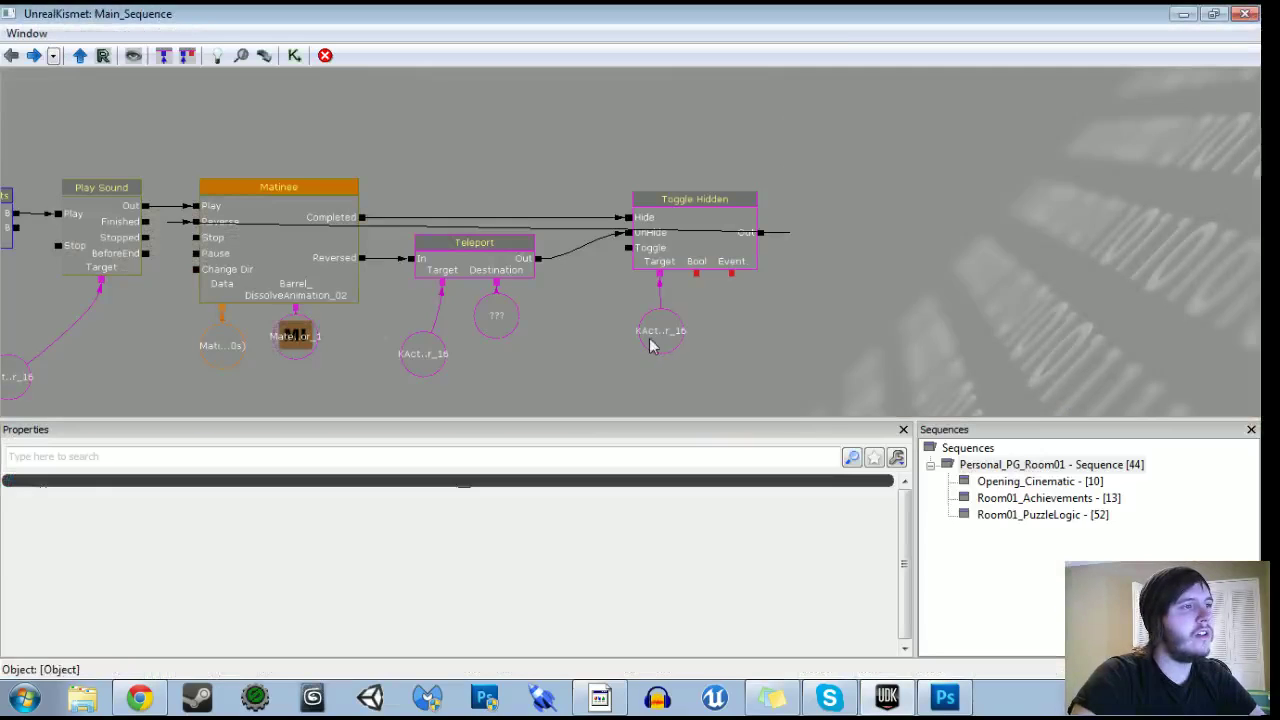
{"action": "right_click", "coordinate": [510, 318]}
{"action": "left_click", "coordinate": [548, 300]}
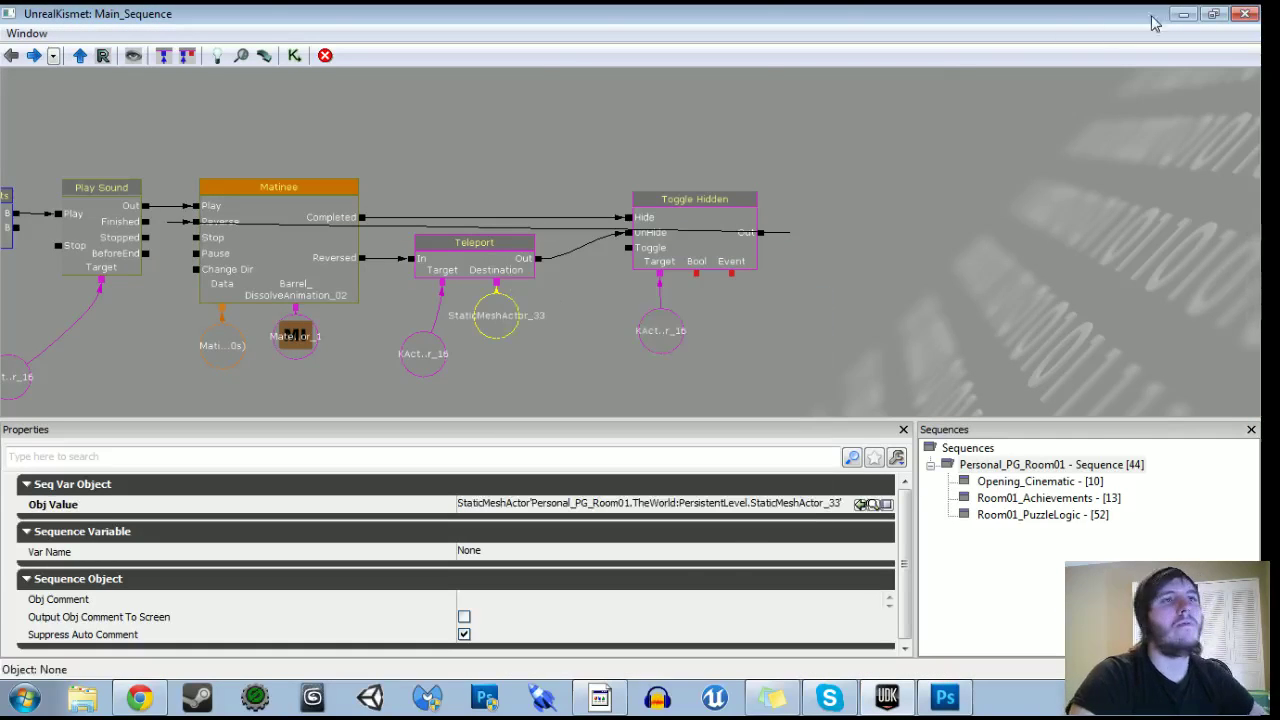
Play-test from the floor by the door, taking the platform barrel into the blue doorway field to destroy it.
{"action": "double_click", "coordinate": [1163, 17]}
{"action": "left_click", "coordinate": [1183, 15]}
{"action": "right_click_drag", "start_coordinate": [800, 260], "coordinate": [790, 560]}
{"action": "right_click", "coordinate": [790, 562]}
{"action": "left_click", "coordinate": [827, 550]}
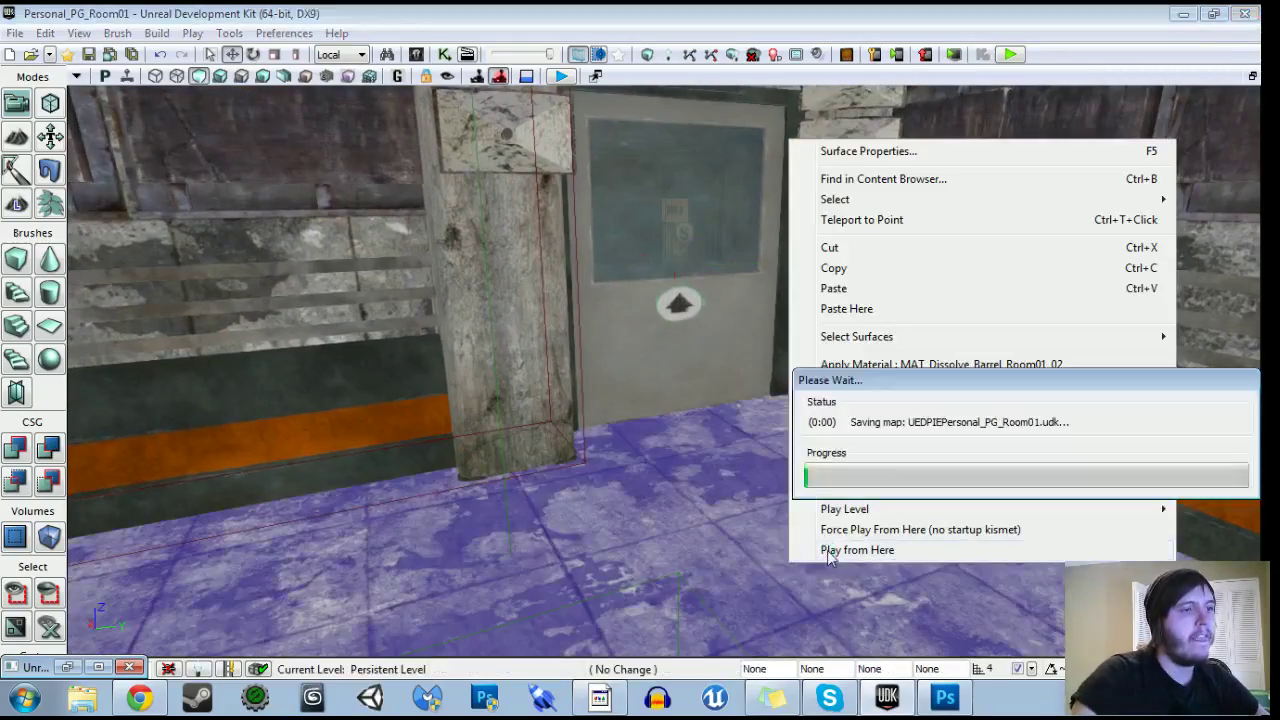
{"action": "key", "text": "w"}
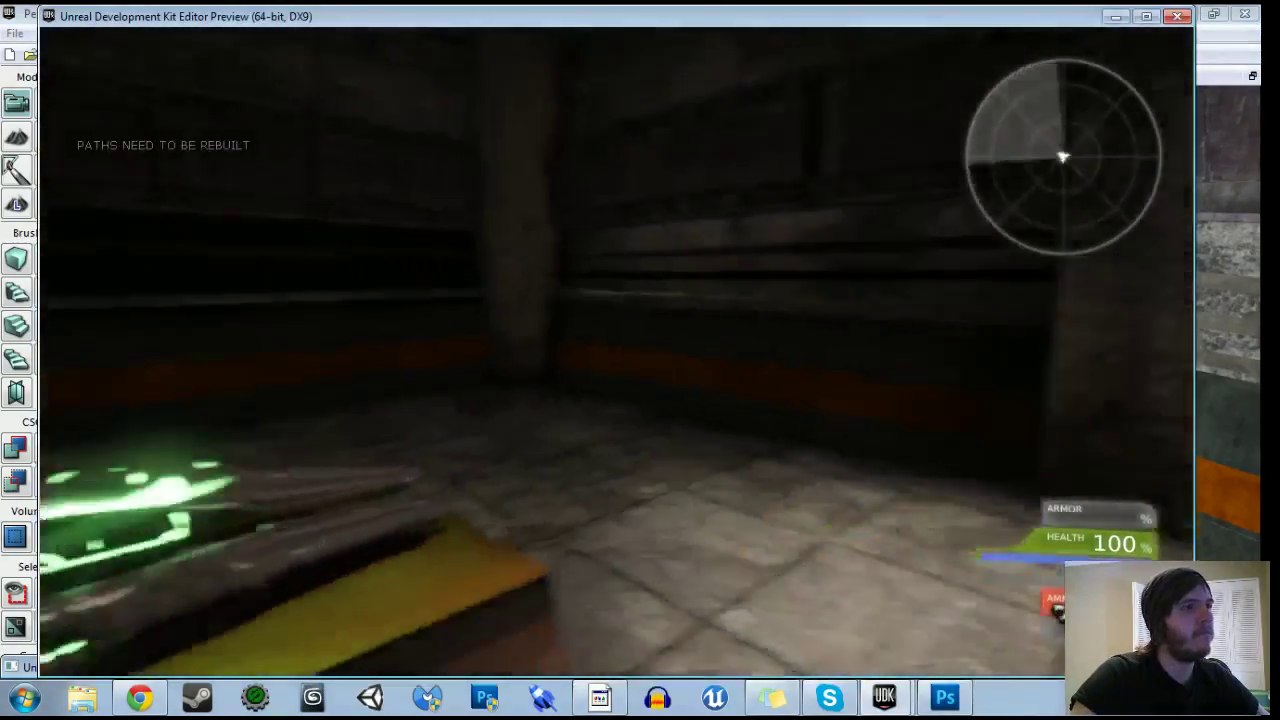
{"action": "key", "text": "w"}
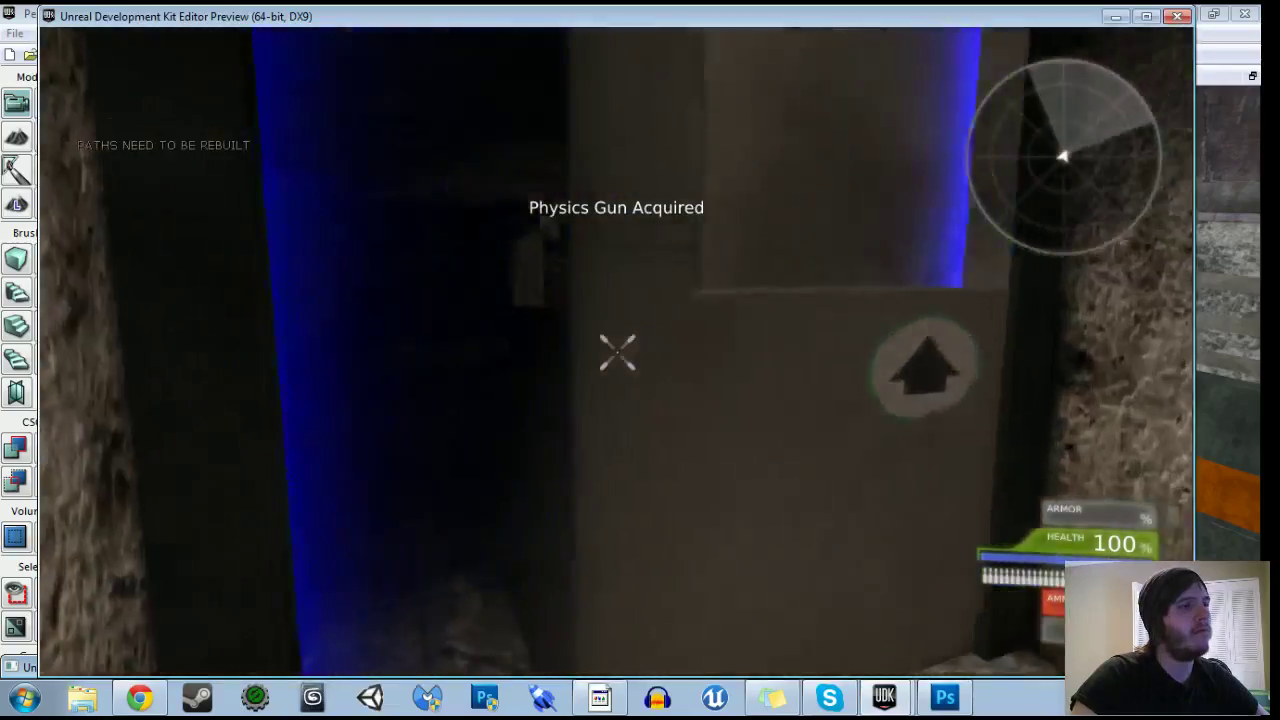
{"action": "key", "text": "w"}
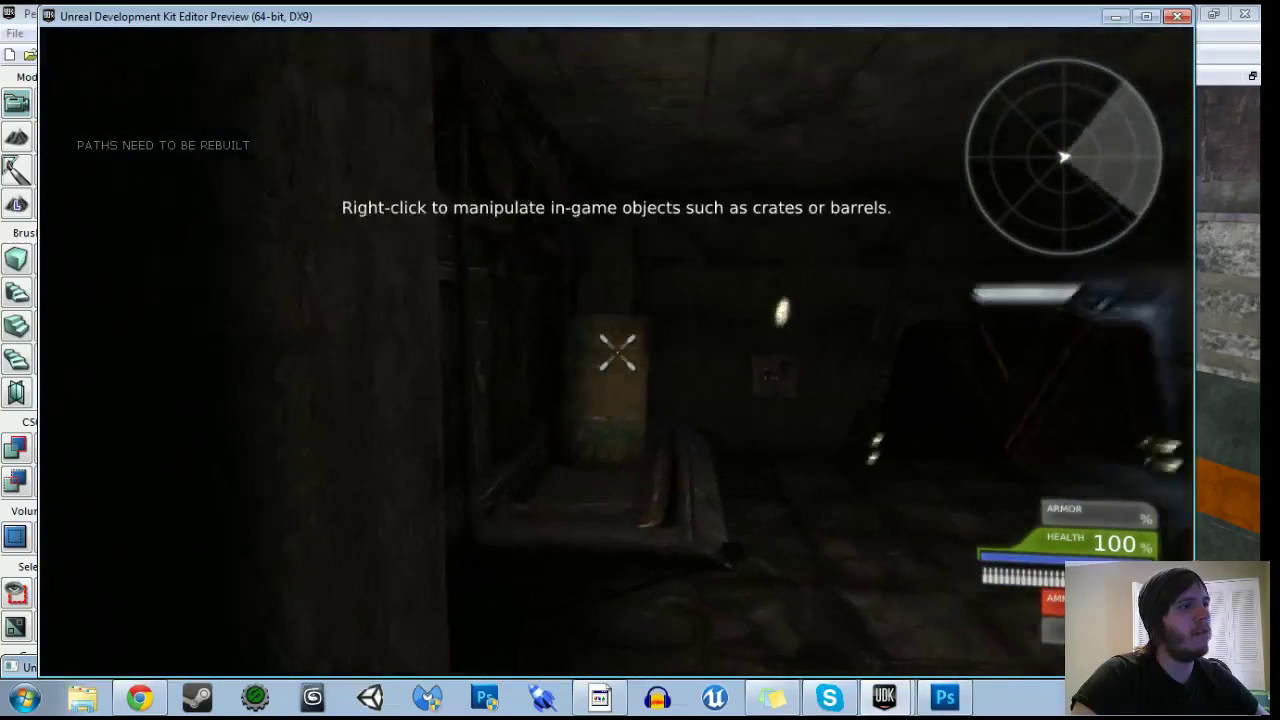
{"action": "key", "text": "w"}
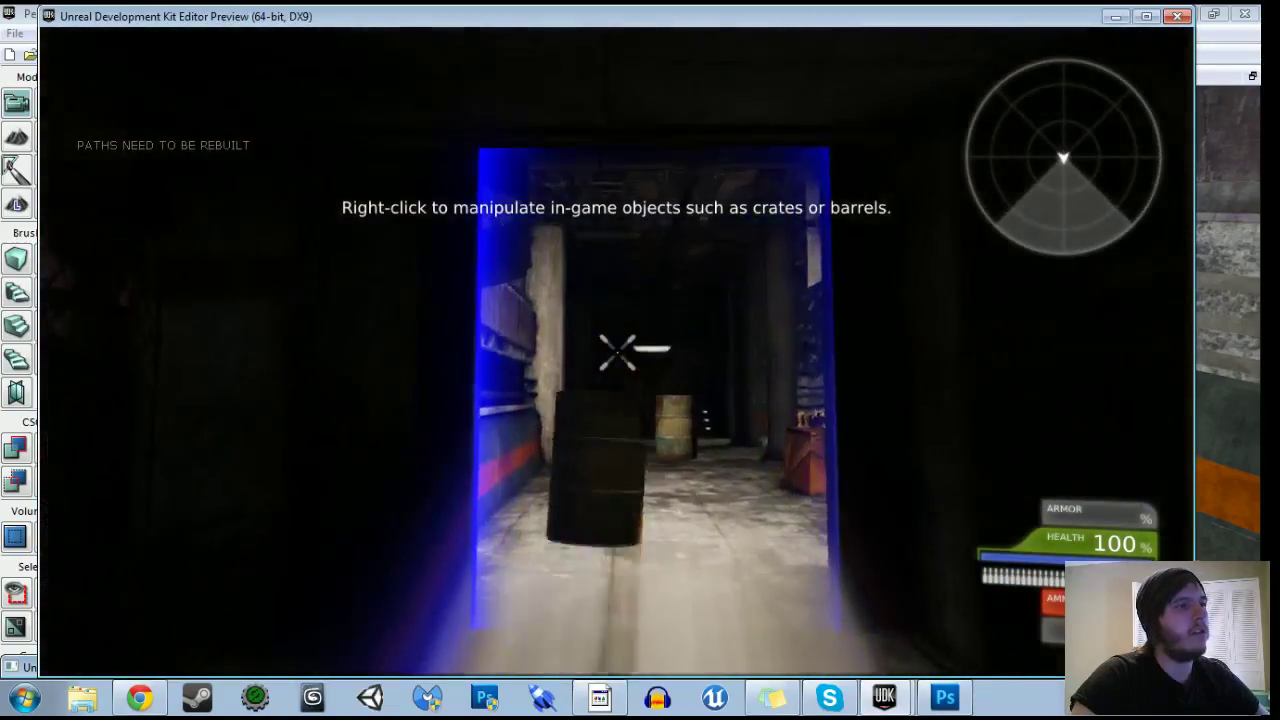
Examine the barrel's respawn position on the platform up close, and end the play-test.
{"action": "key", "text": "w"}
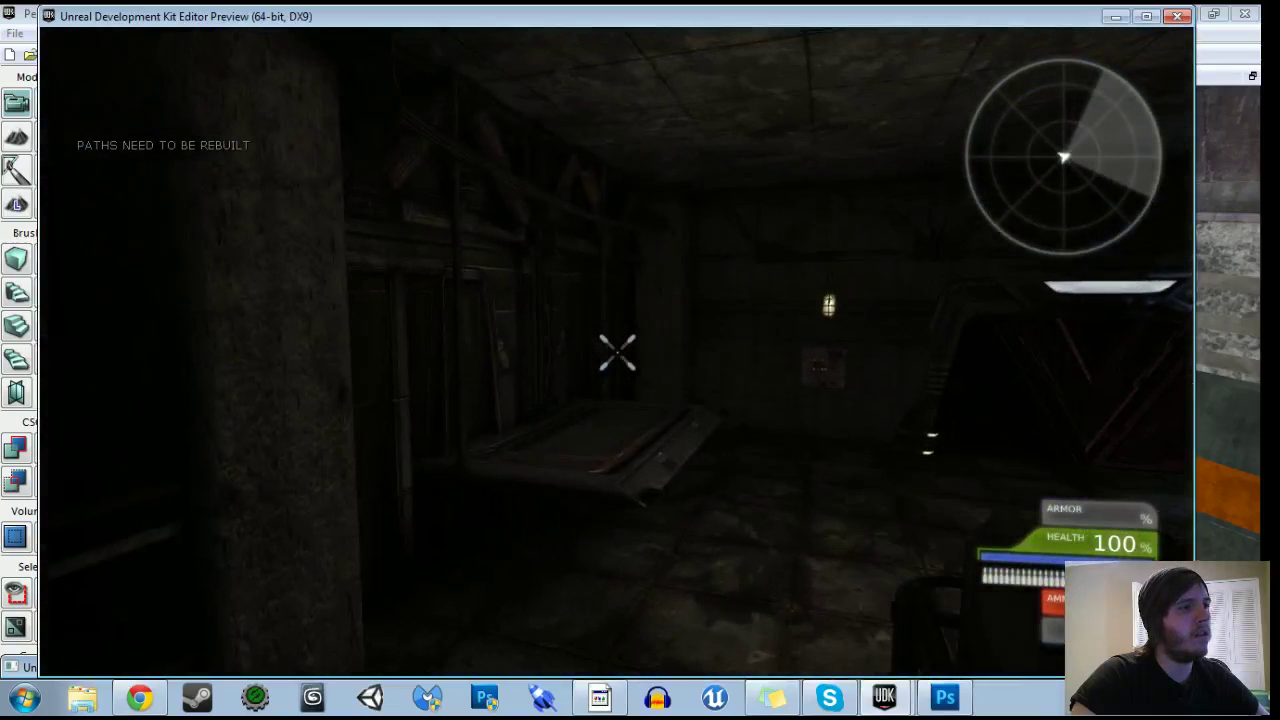
{"action": "key", "text": "grave"}
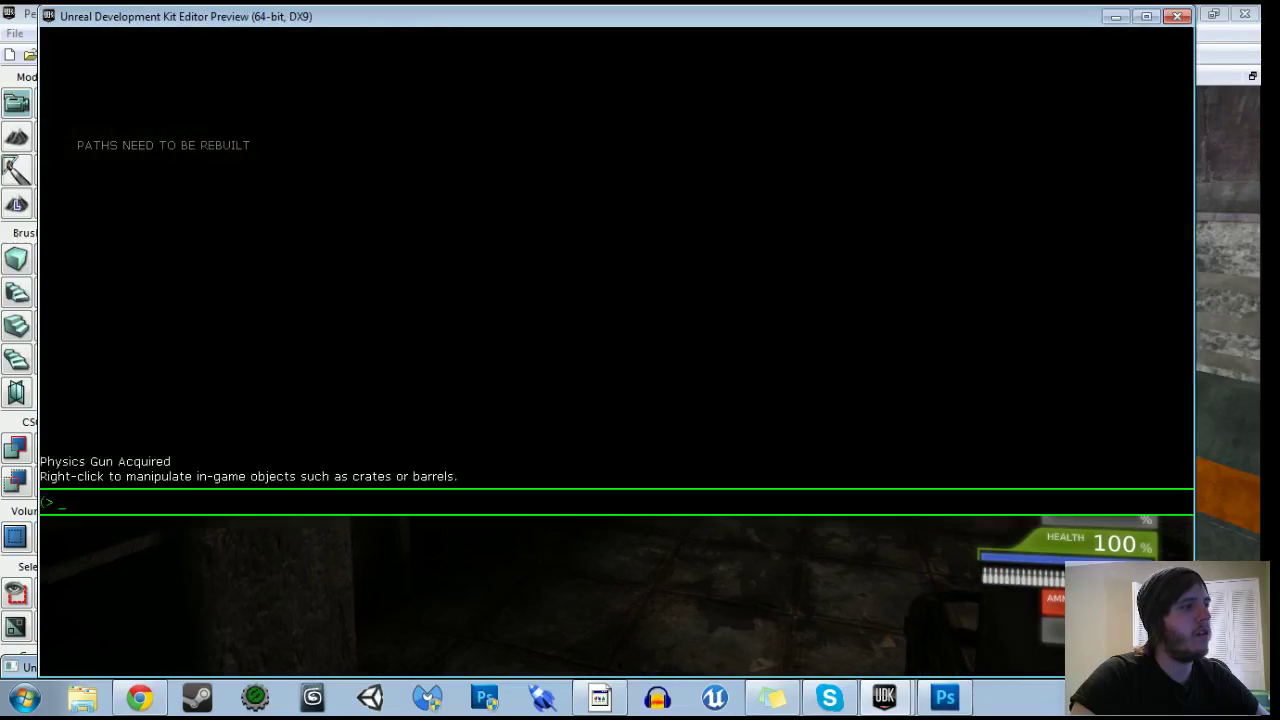
{"action": "key", "text": "grave"}
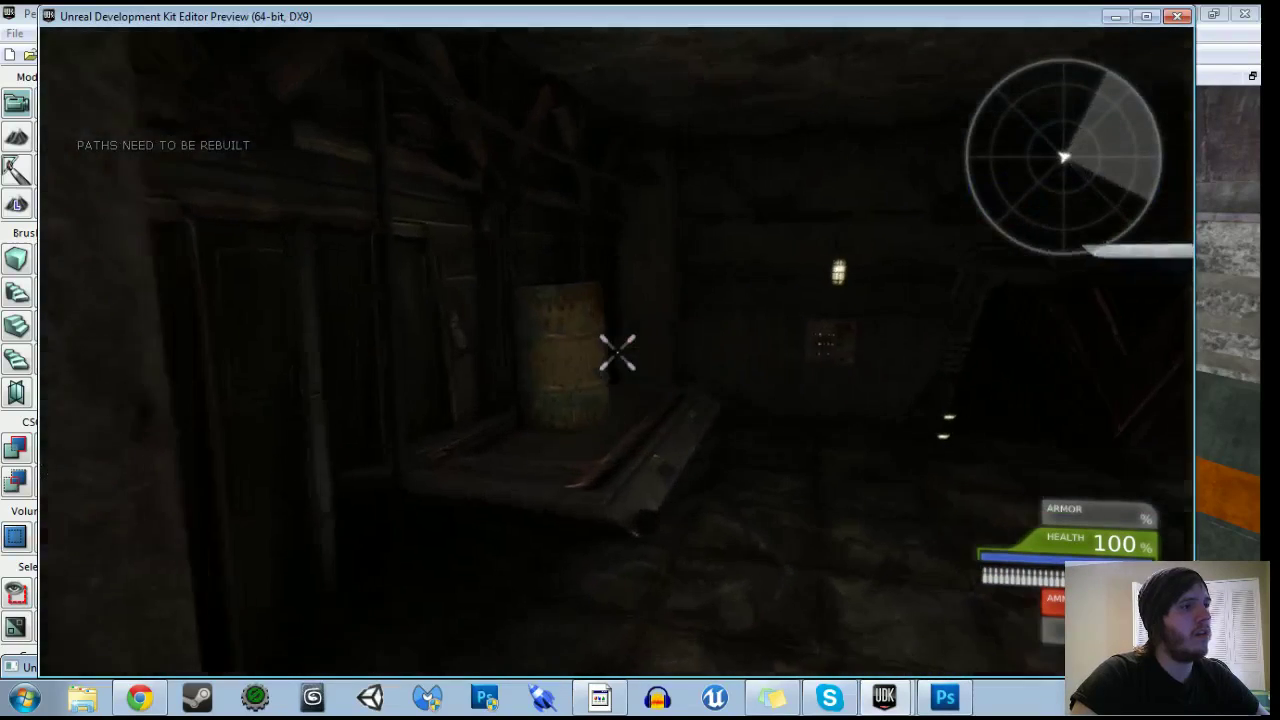
{"action": "key", "text": "w"}
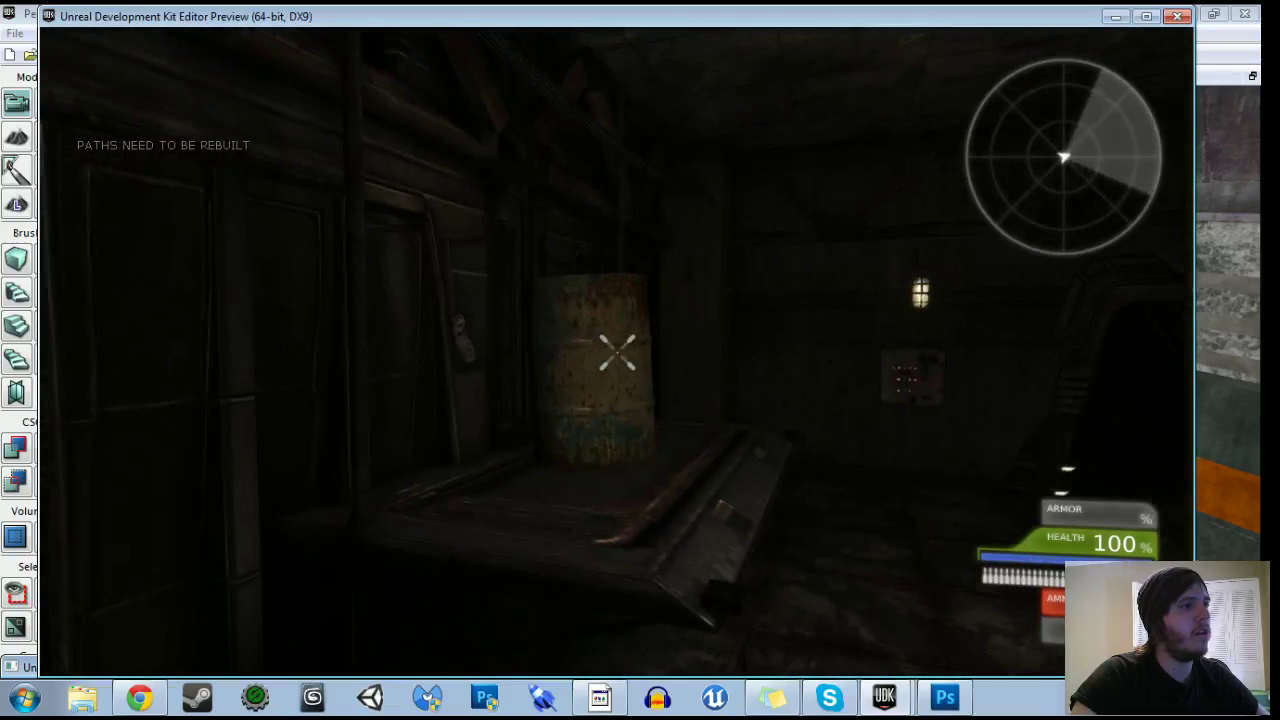
{"action": "key", "text": "w"}
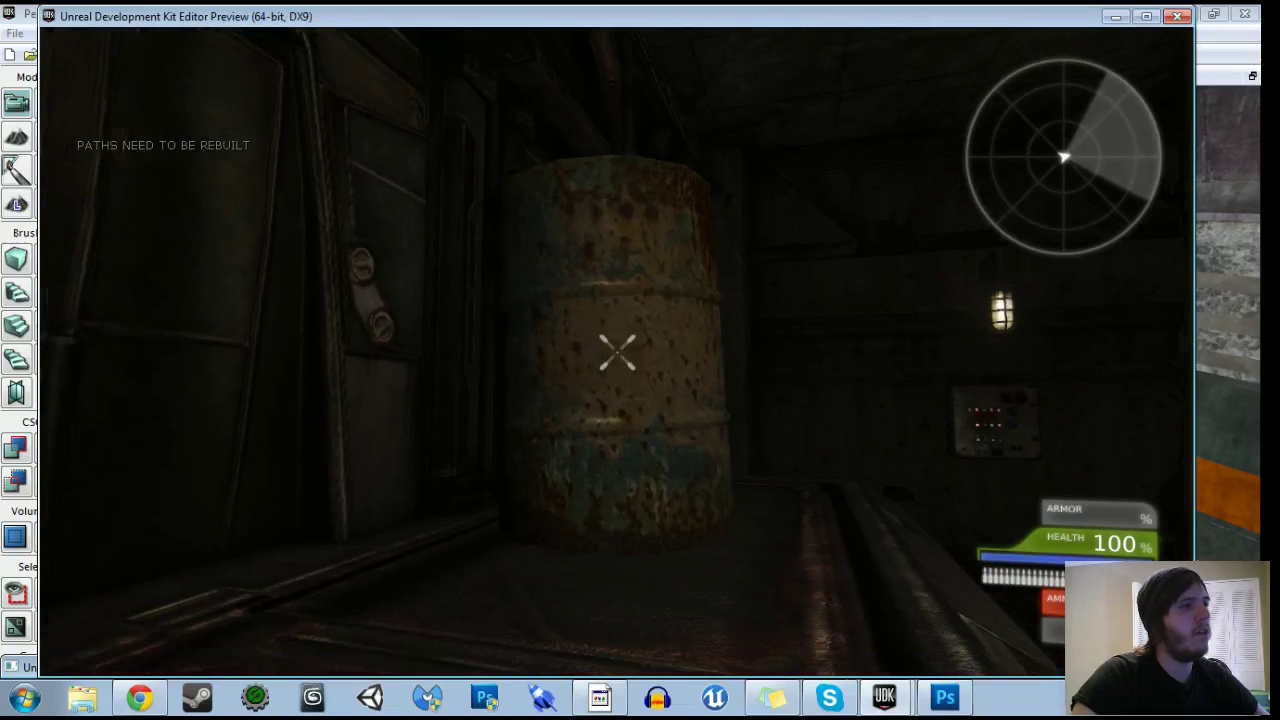
{"action": "key", "text": "s"}
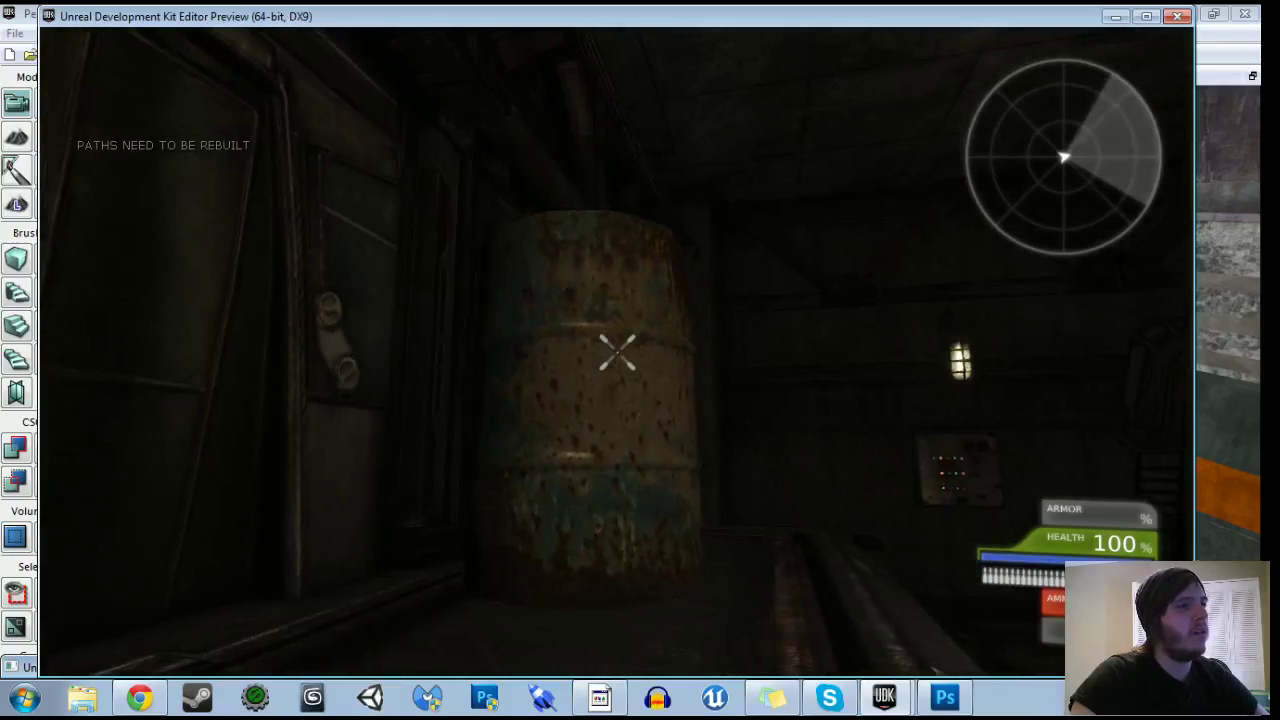
{"action": "key", "text": "Escape"}
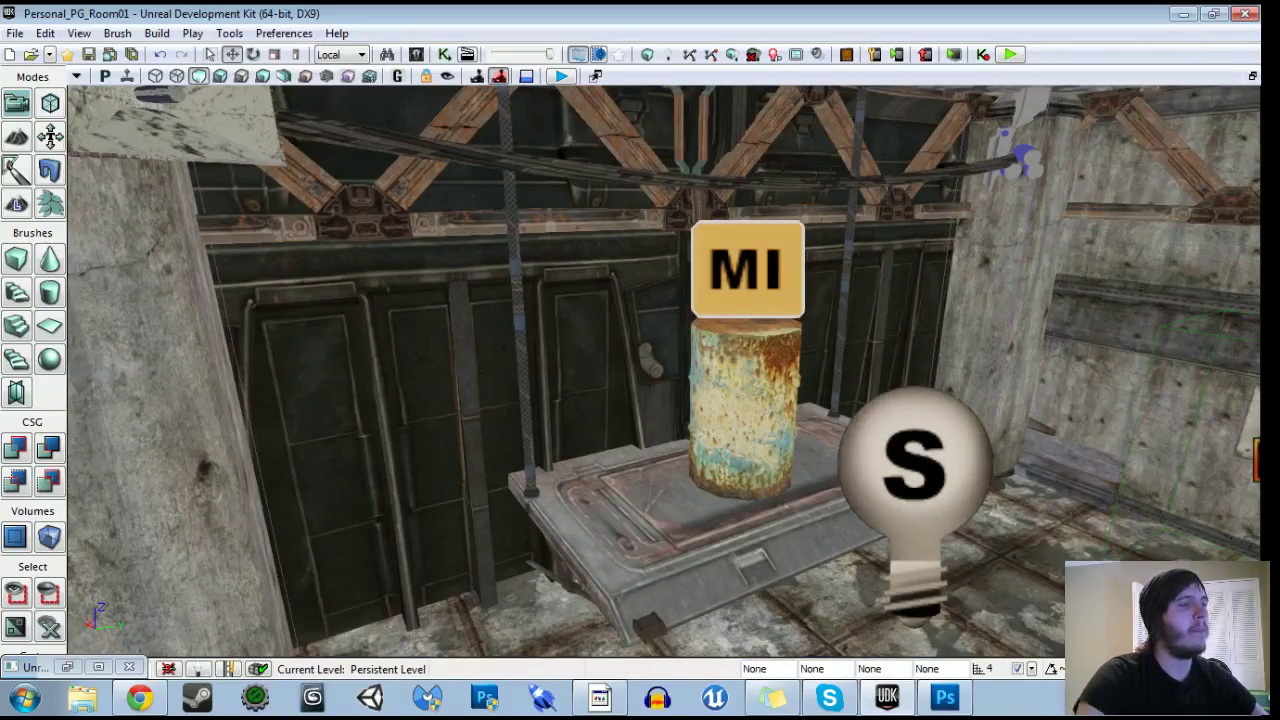
Open the properties of the rusty barrel on the platform and move their window aside.
{"action": "left_click", "coordinate": [745, 410]}
{"action": "double_click", "coordinate": [690, 378]}
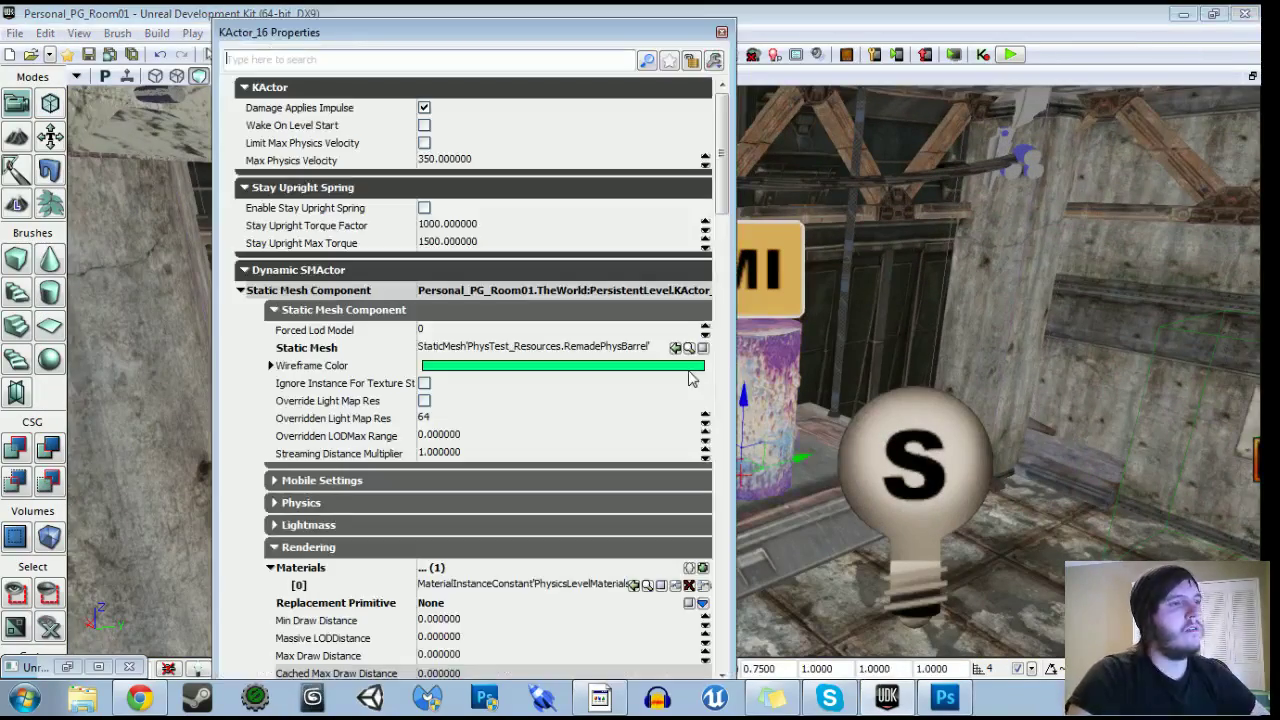
{"action": "left_click_drag", "start_coordinate": [500, 32], "coordinate": [1212, 147]}
Delete the Teleport action and its target and destination object variables from the Kismet sequence.
{"action": "left_click", "coordinate": [444, 54]}
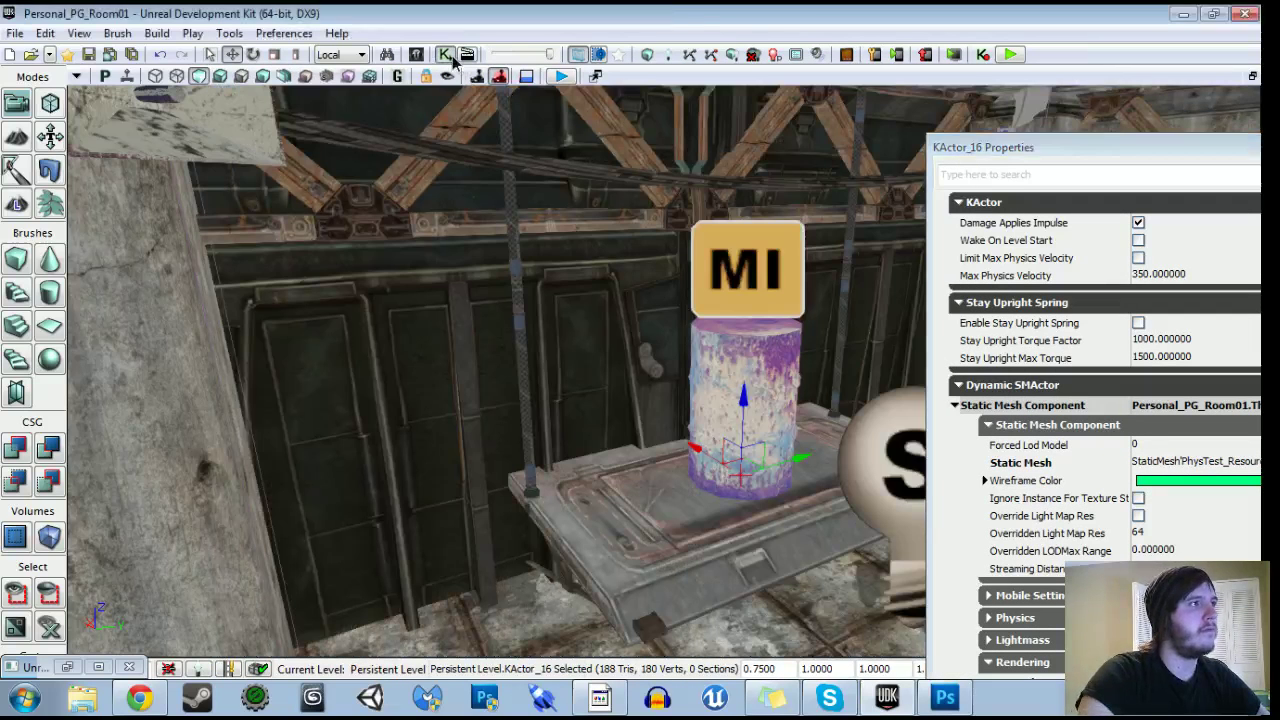
{"action": "left_click", "coordinate": [1214, 21]}
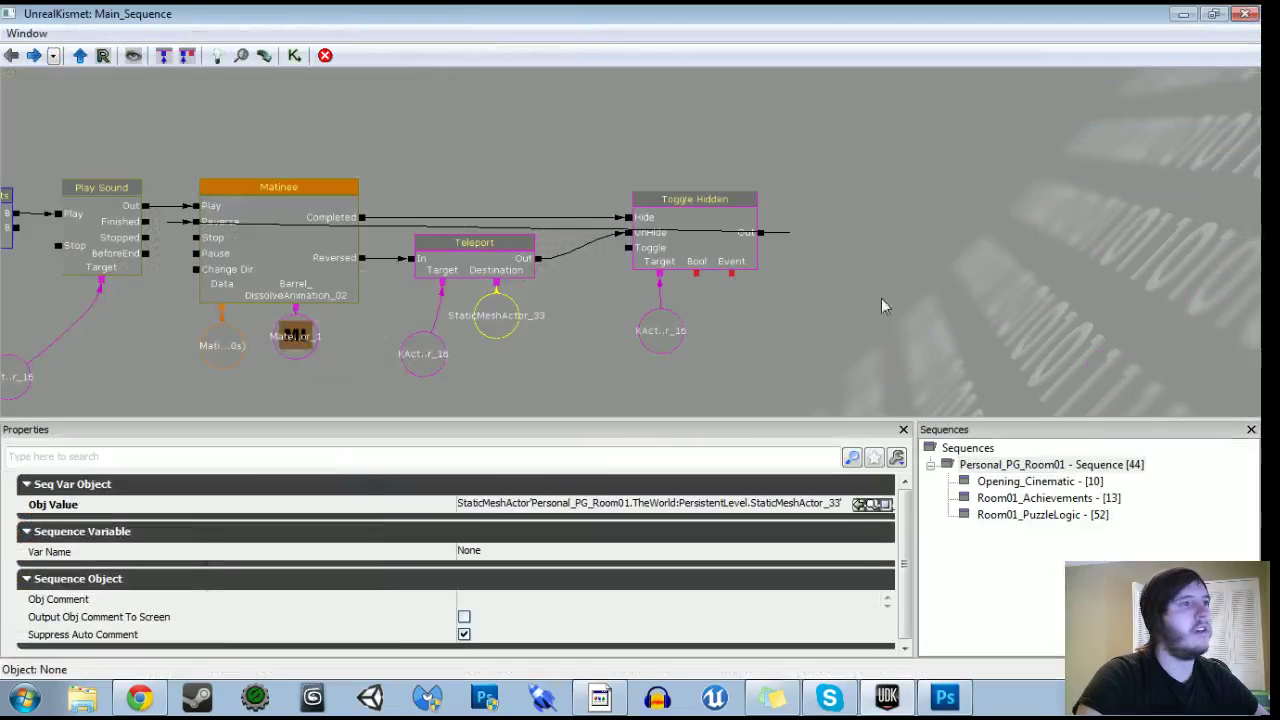
{"action": "left_click", "coordinate": [505, 265]}
{"action": "key", "text": "Delete"}
{"action": "left_click", "coordinate": [494, 318]}
{"action": "left_click", "coordinate": [418, 354], "text": "ctrl"}
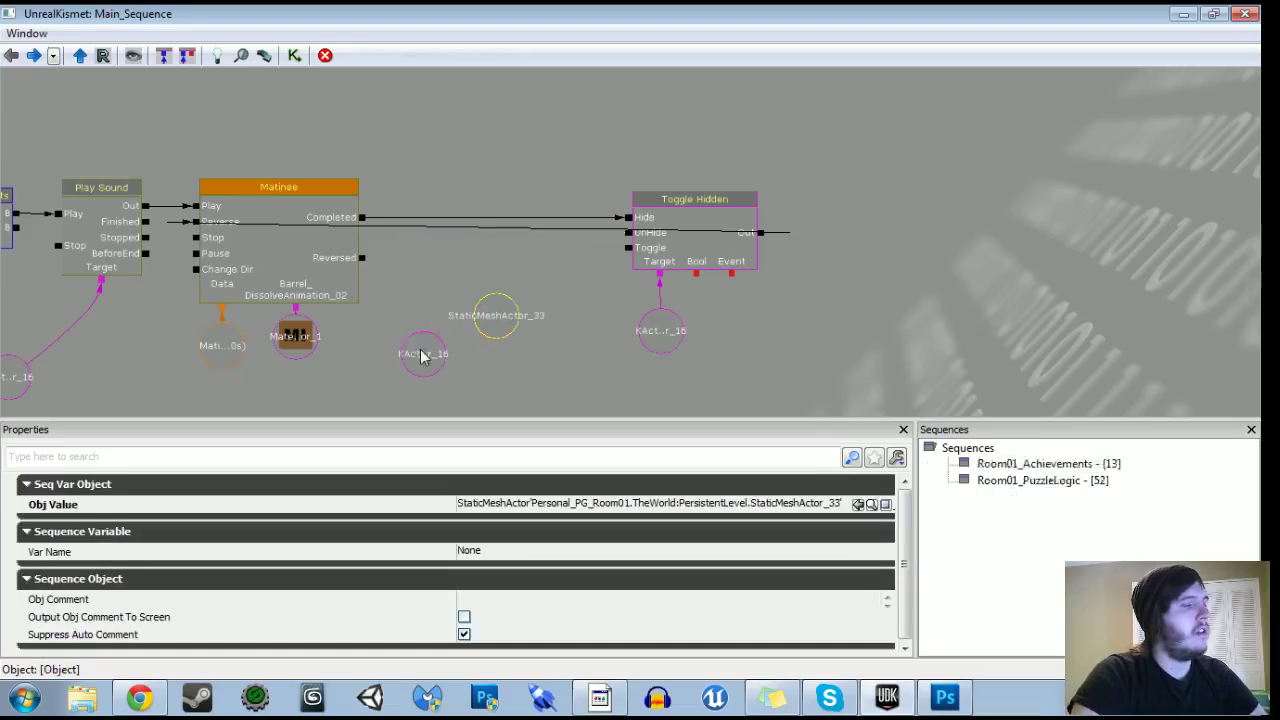
{"action": "key", "text": "Delete"}
{"action": "right_click", "coordinate": [443, 287]}
{"action": "left_click", "coordinate": [486, 294]}
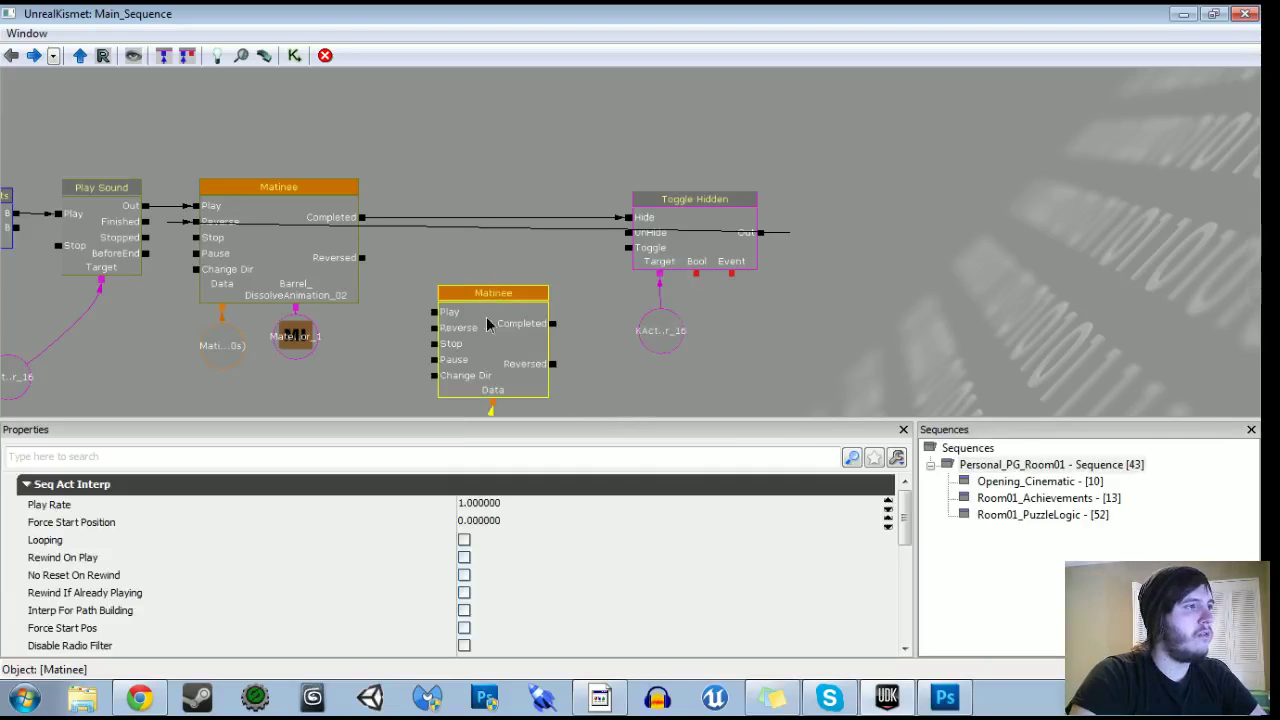
{"action": "key", "text": "Delete"}
Add a Set Actor Location action and connect the barrel Matinee's Reversed output to its input.
{"action": "right_click", "coordinate": [445, 244]}
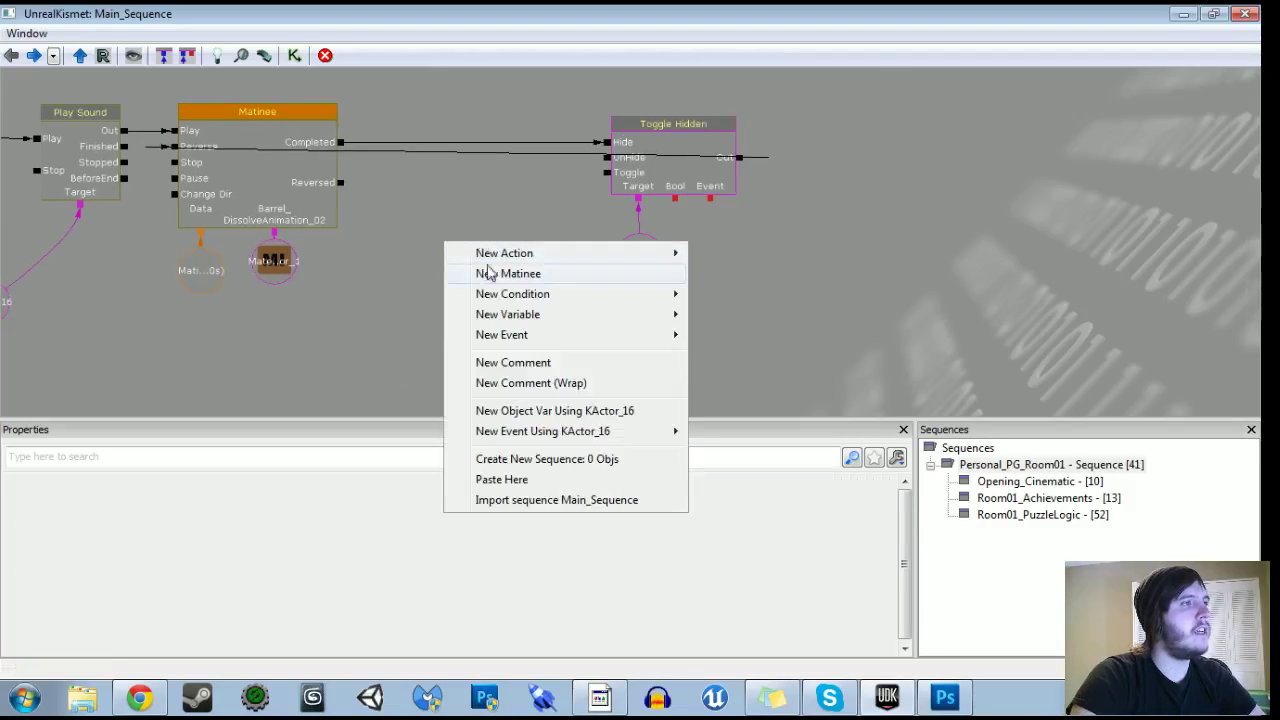
{"action": "mouse_move", "coordinate": [490, 258]}
{"action": "mouse_move", "coordinate": [818, 75]}
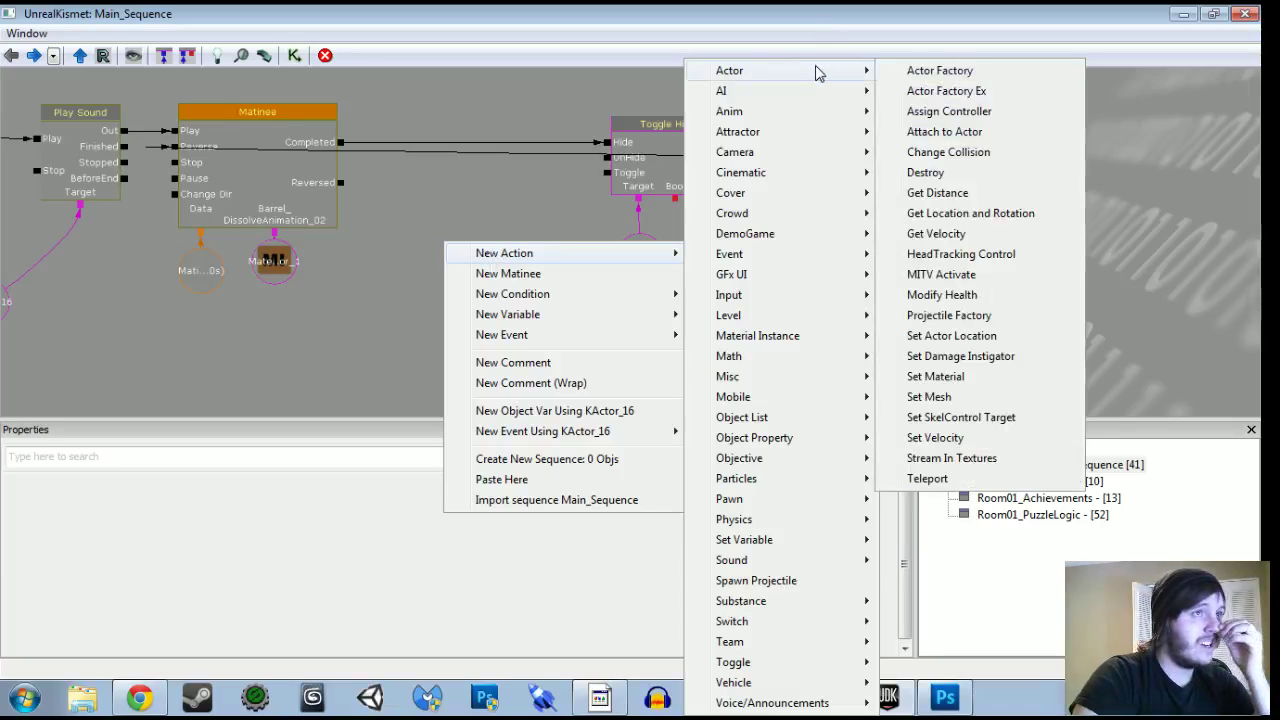
{"action": "left_click", "coordinate": [1000, 340]}
{"action": "left_click", "coordinate": [358, 196]}
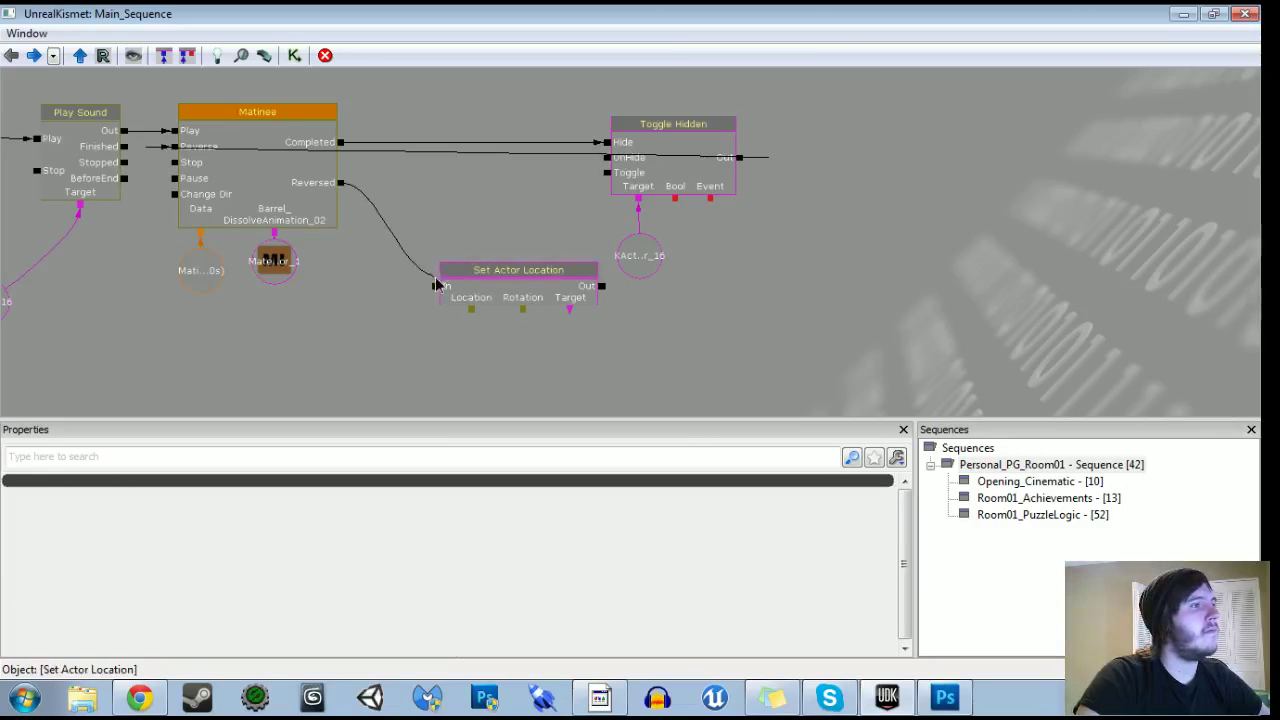
Assign the barrel KActor_16 as the Set Actor Location target, and add a Vector variable below the action.
{"action": "right_click", "coordinate": [569, 314]}
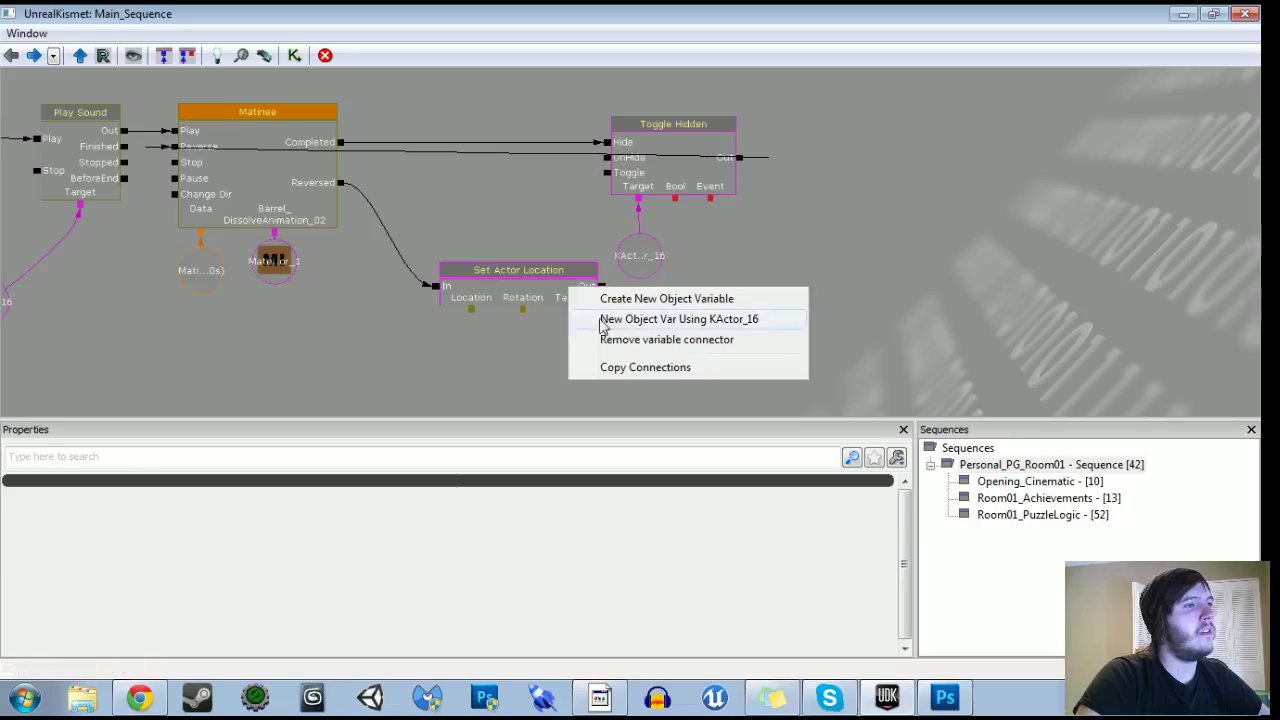
{"action": "left_click", "coordinate": [603, 320]}
{"action": "left_click_drag", "start_coordinate": [499, 350], "coordinate": [607, 328]}
{"action": "right_click", "coordinate": [499, 329]}
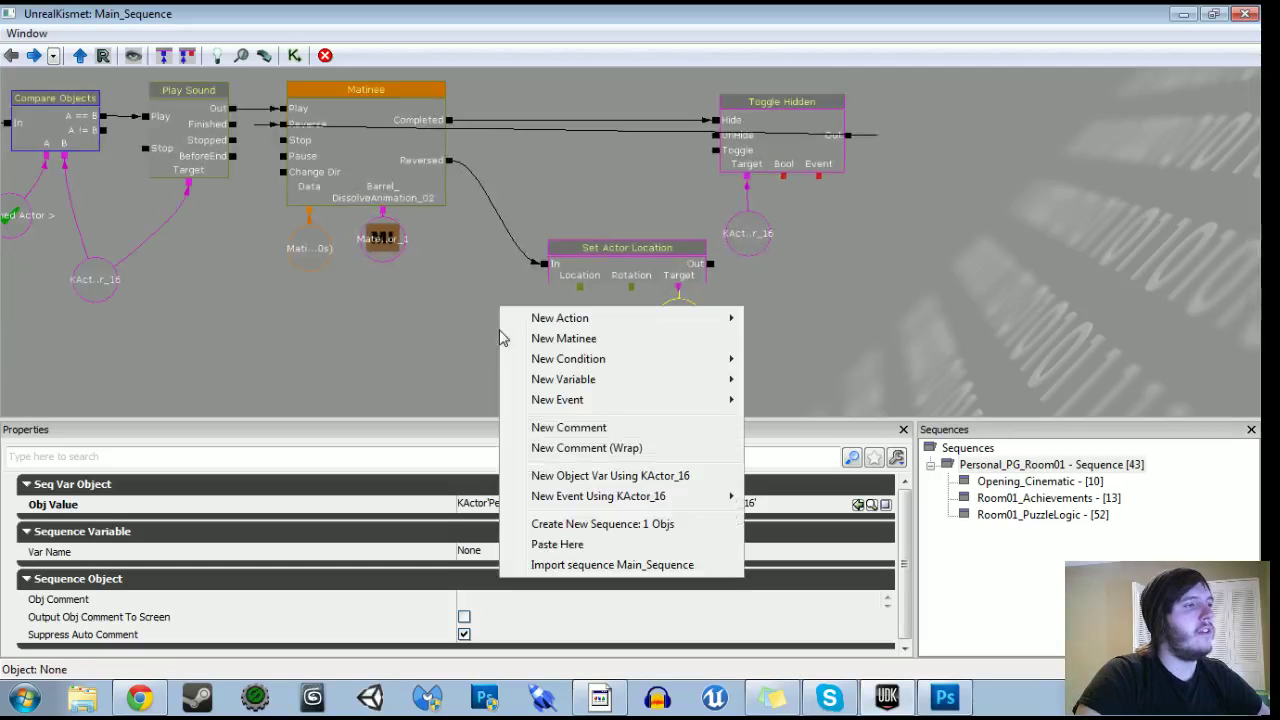
{"action": "mouse_move", "coordinate": [548, 381]}
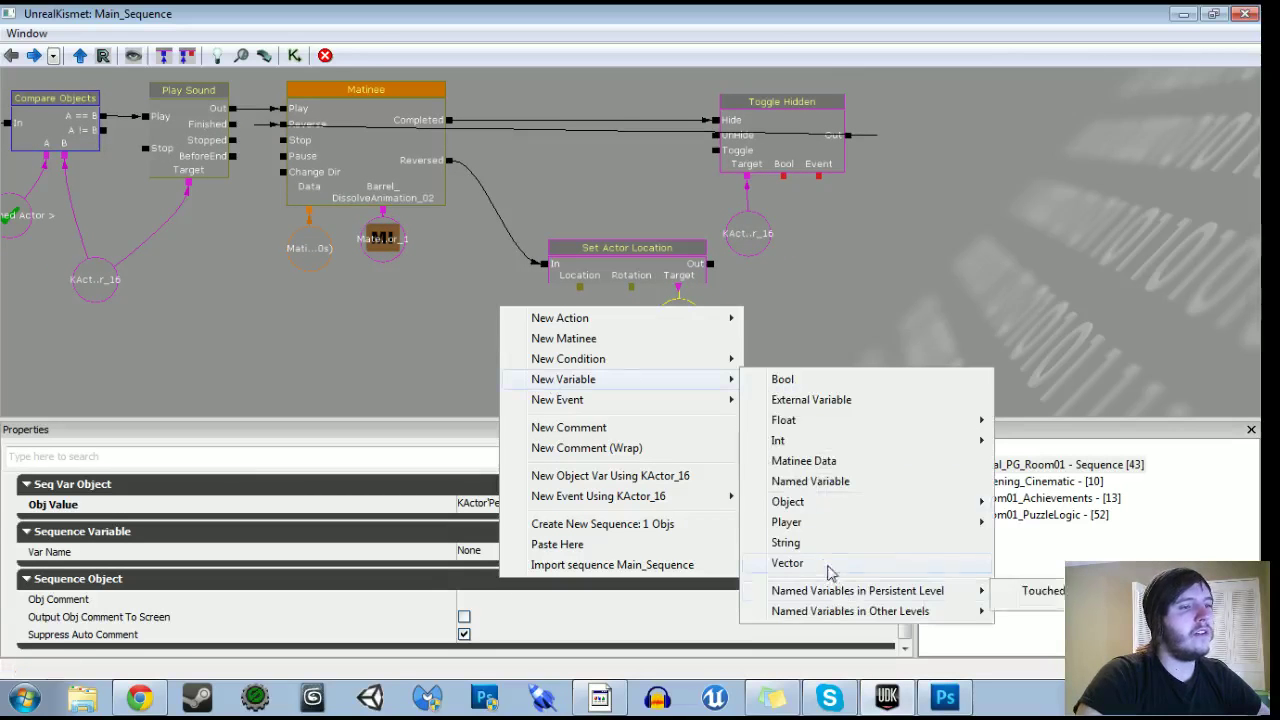
{"action": "left_click", "coordinate": [800, 563]}
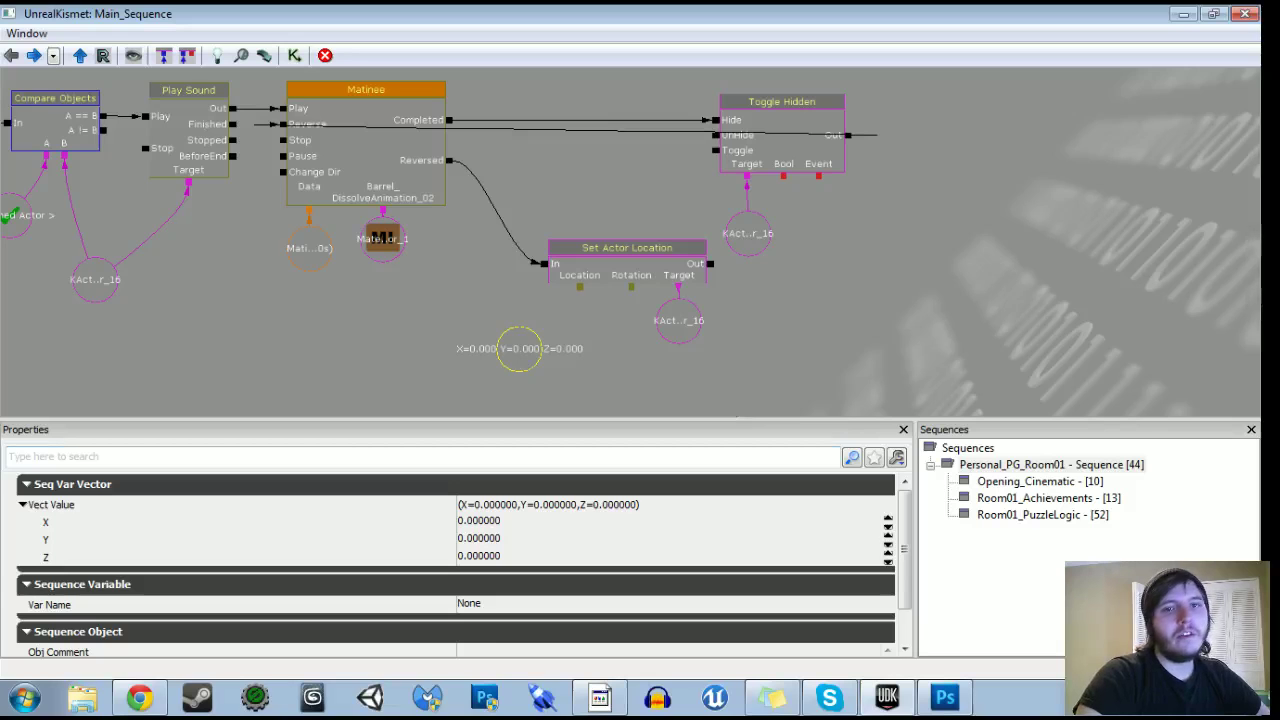
Set the Vector variable to the barrel's Location from its properties: X 302.000458, Y -2588, Z 324.042908.
{"action": "key", "text": "F4"}
{"action": "left_click_drag", "start_coordinate": [1178, 147], "coordinate": [408, 147]}
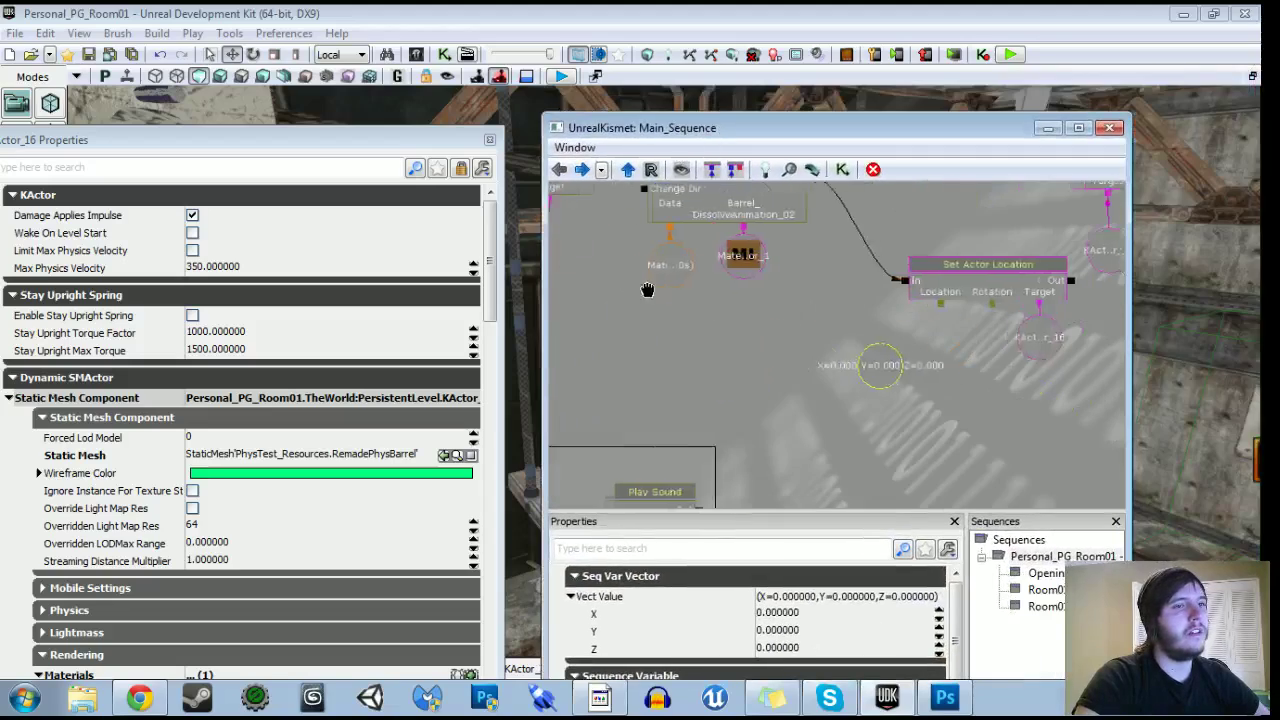
{"action": "left_click_drag", "start_coordinate": [491, 300], "coordinate": [487, 705]}
{"action": "double_click", "coordinate": [84, 528]}
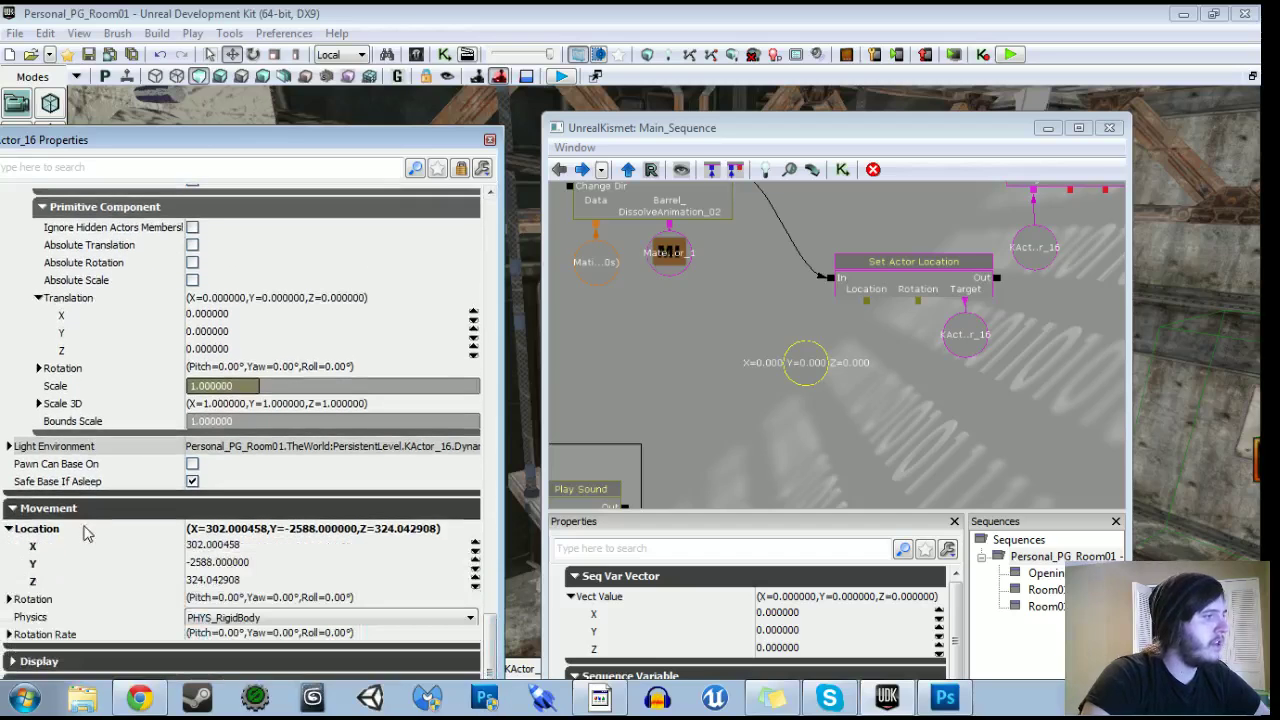
{"action": "left_click", "coordinate": [777, 614]}
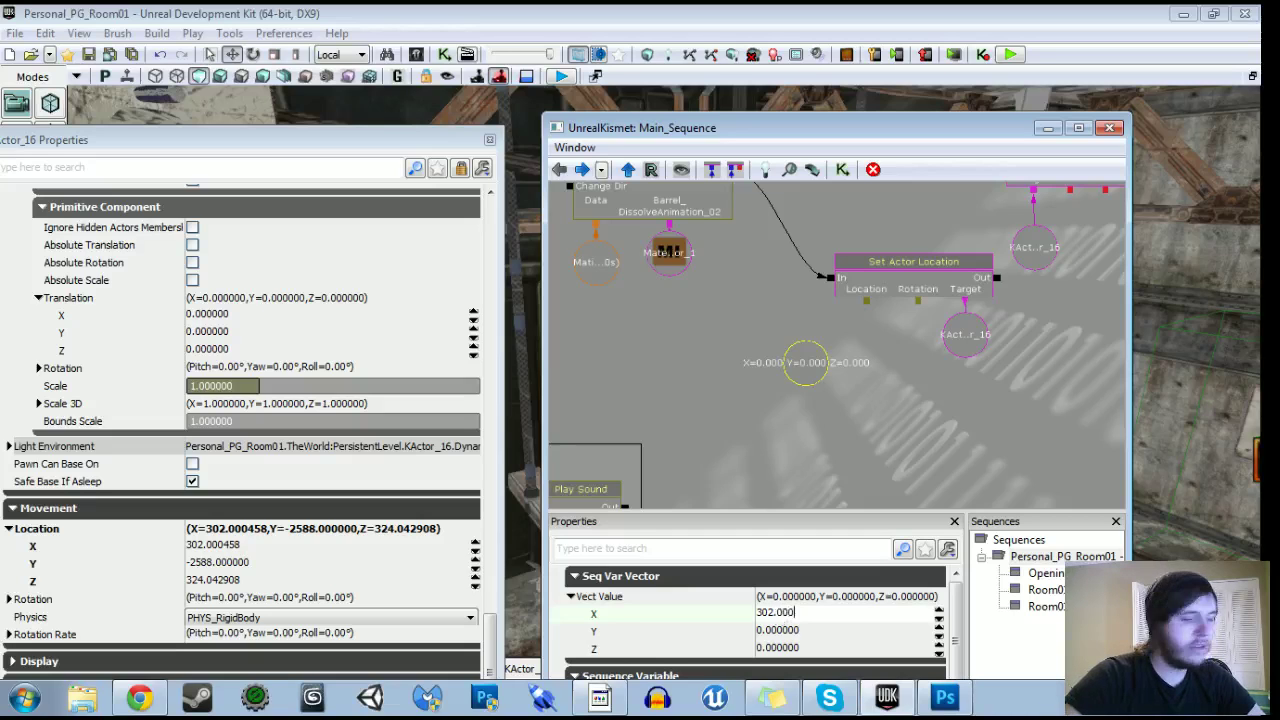
{"action": "key", "text": "Tab"}
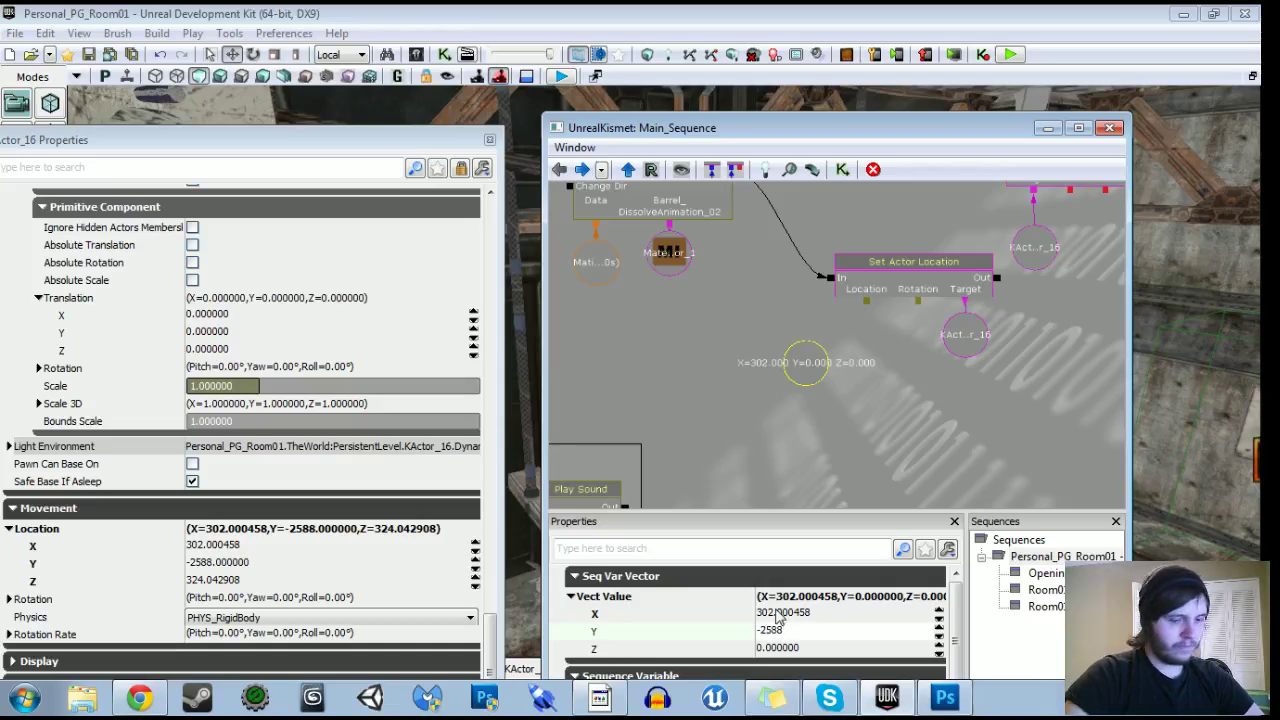
{"action": "key", "text": "Tab"}
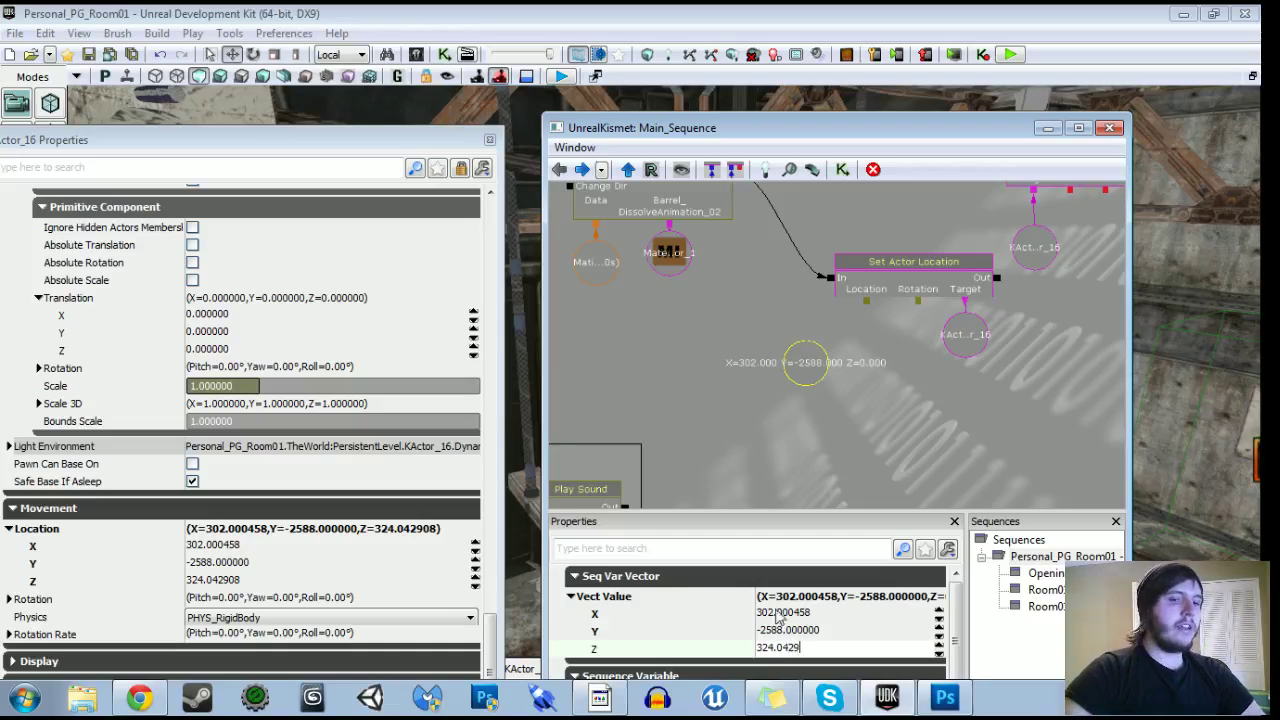
{"action": "key", "text": "Return"}
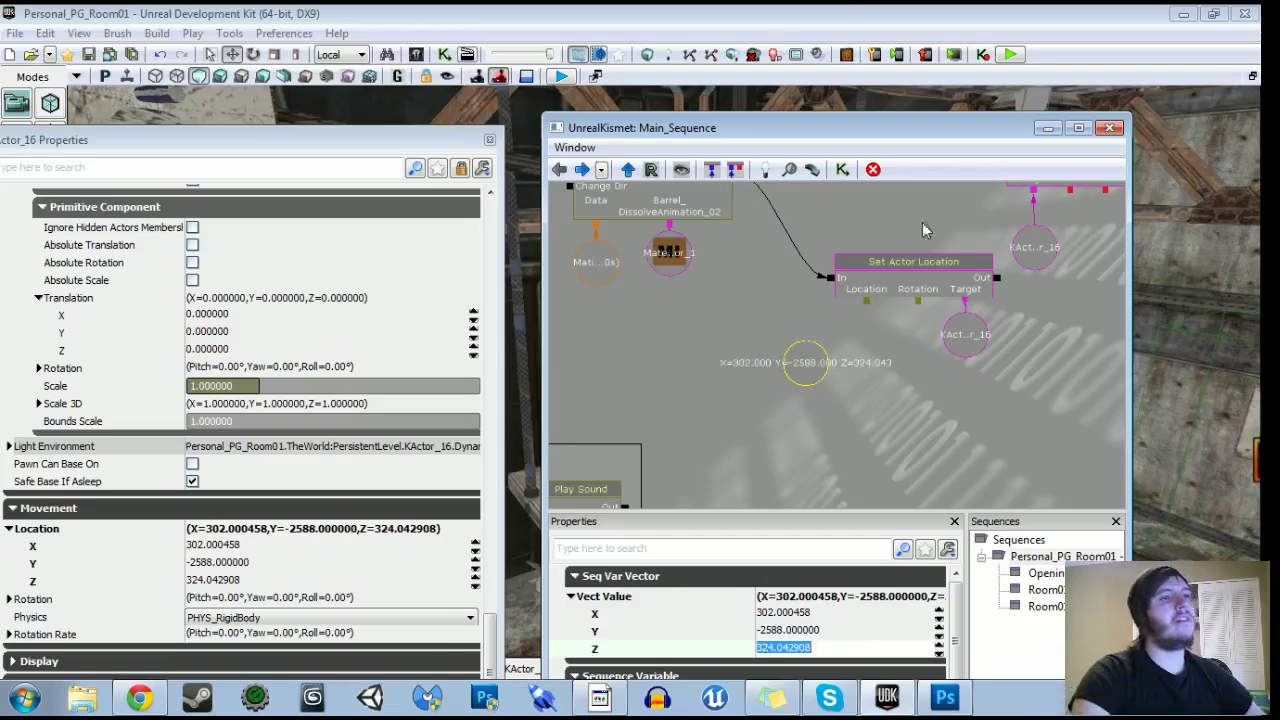
Link the vector variable to Set Actor Location's Location and its Out to Toggle Hidden's UnHide, and close the Kismet and properties windows.
{"action": "left_click_drag", "start_coordinate": [868, 314], "coordinate": [782, 420]}
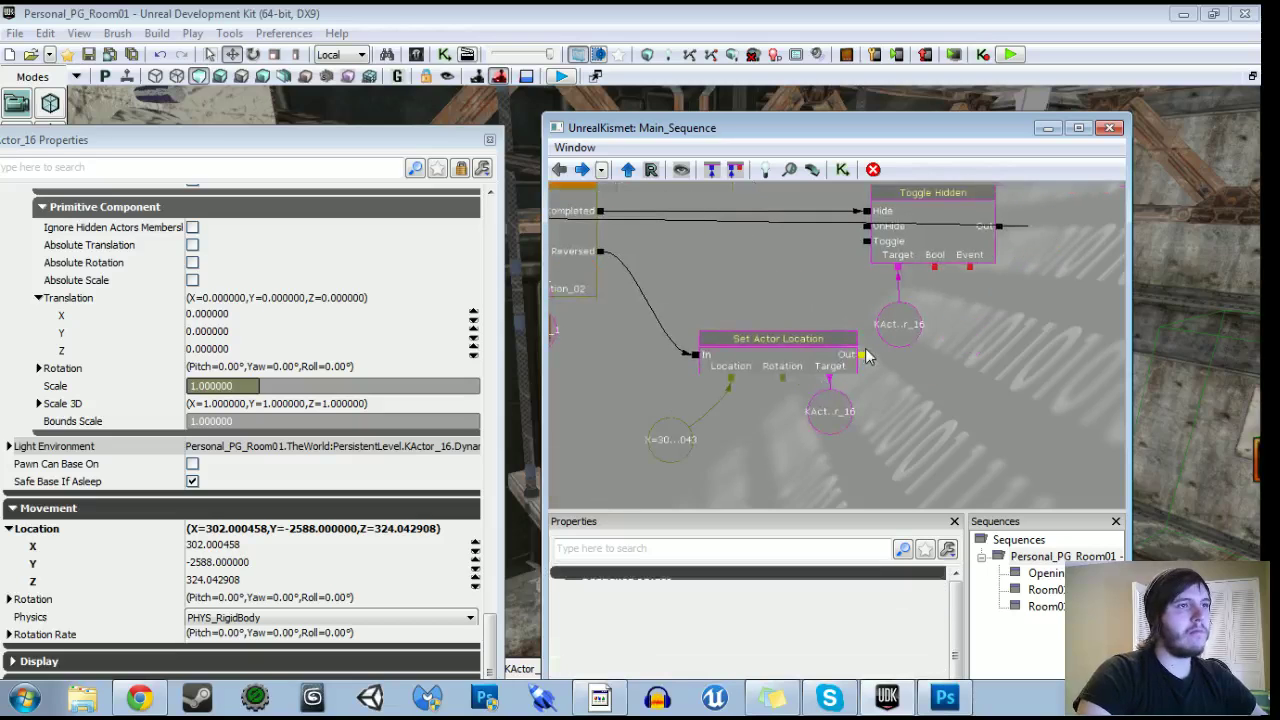
{"action": "left_click_drag", "start_coordinate": [866, 236], "coordinate": [866, 229]}
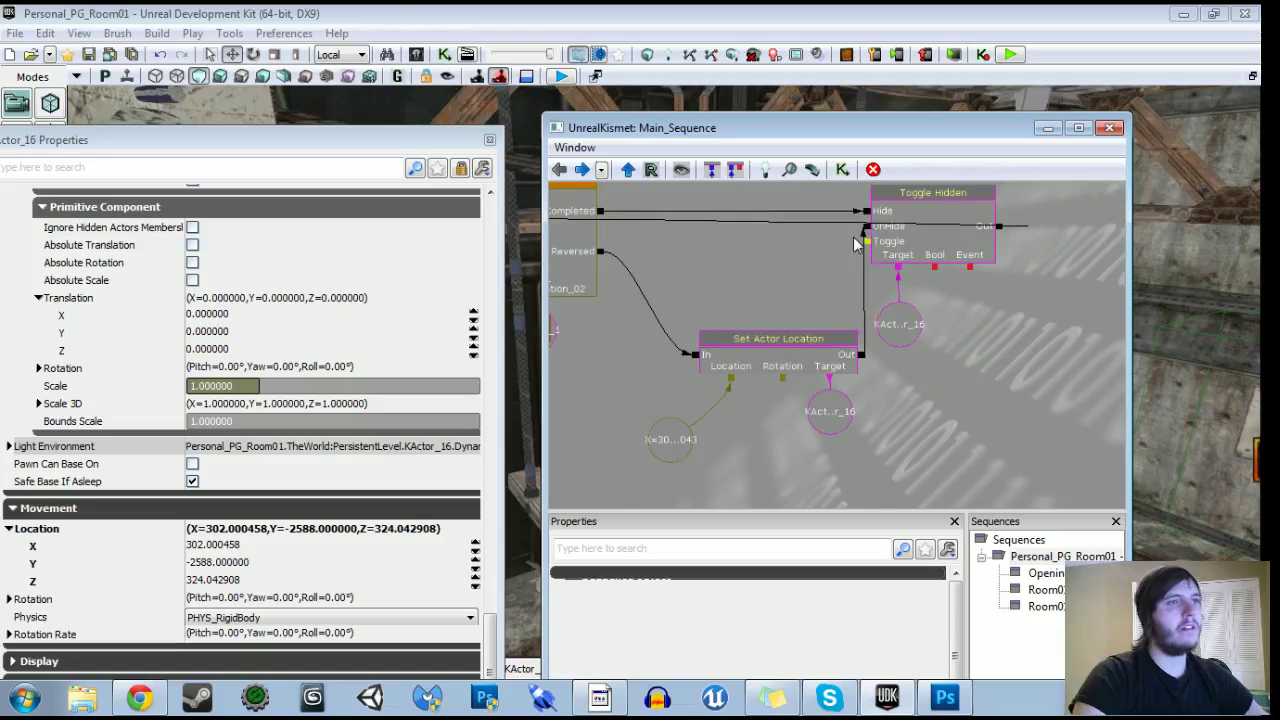
{"action": "left_click_drag", "start_coordinate": [638, 352], "coordinate": [712, 372]}
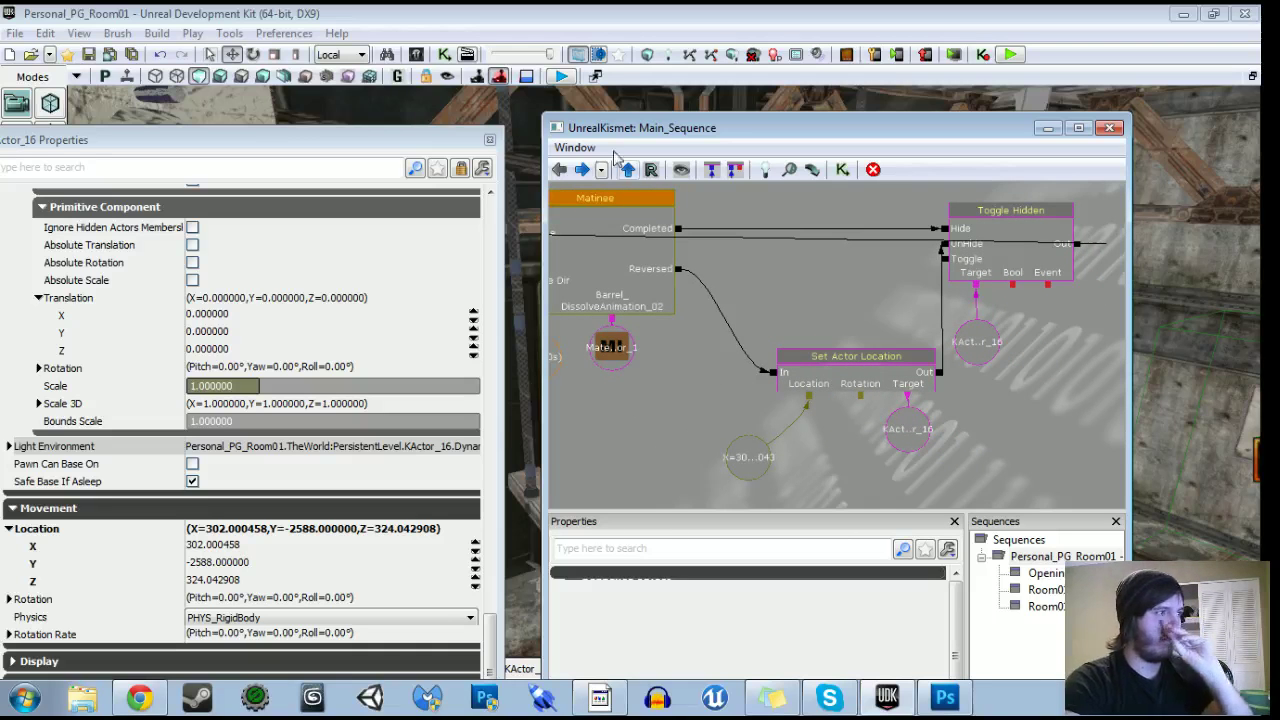
{"action": "left_click", "coordinate": [493, 139]}
{"action": "left_click", "coordinate": [1110, 127]}
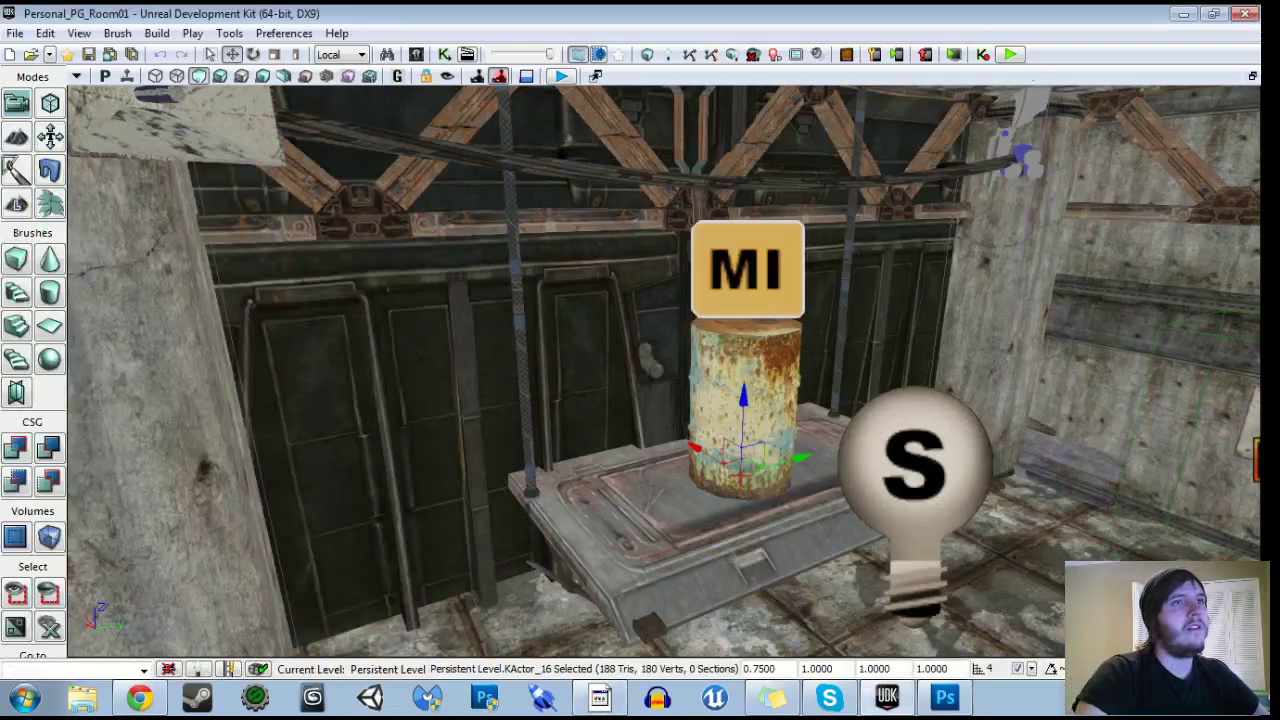
Start a playtest from the floor in front of the arrow door and walk through to the barrel on the platform.
{"action": "left_click_drag", "start_coordinate": [1008, 110], "coordinate": [980, 400]}
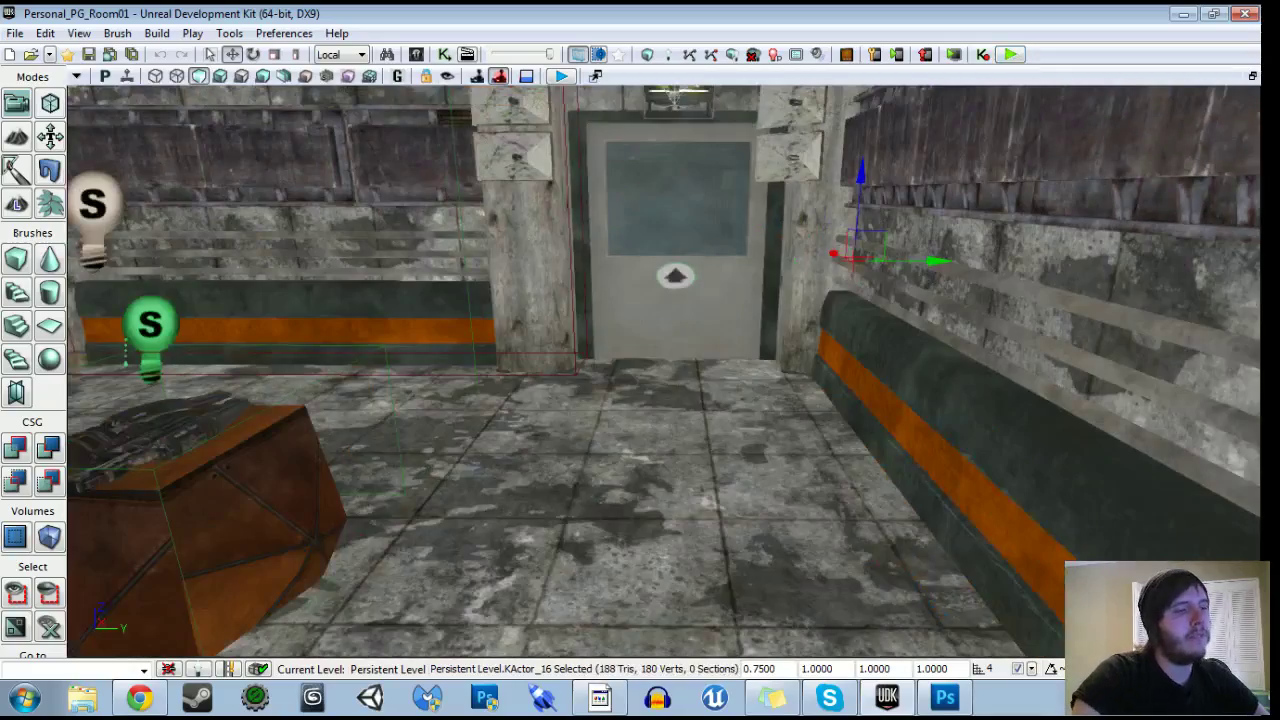
{"action": "left_click", "coordinate": [640, 470]}
{"action": "right_click_drag", "start_coordinate": [640, 470], "coordinate": [648, 454]}
{"action": "right_click", "coordinate": [560, 543]}
{"action": "left_click", "coordinate": [575, 507]}
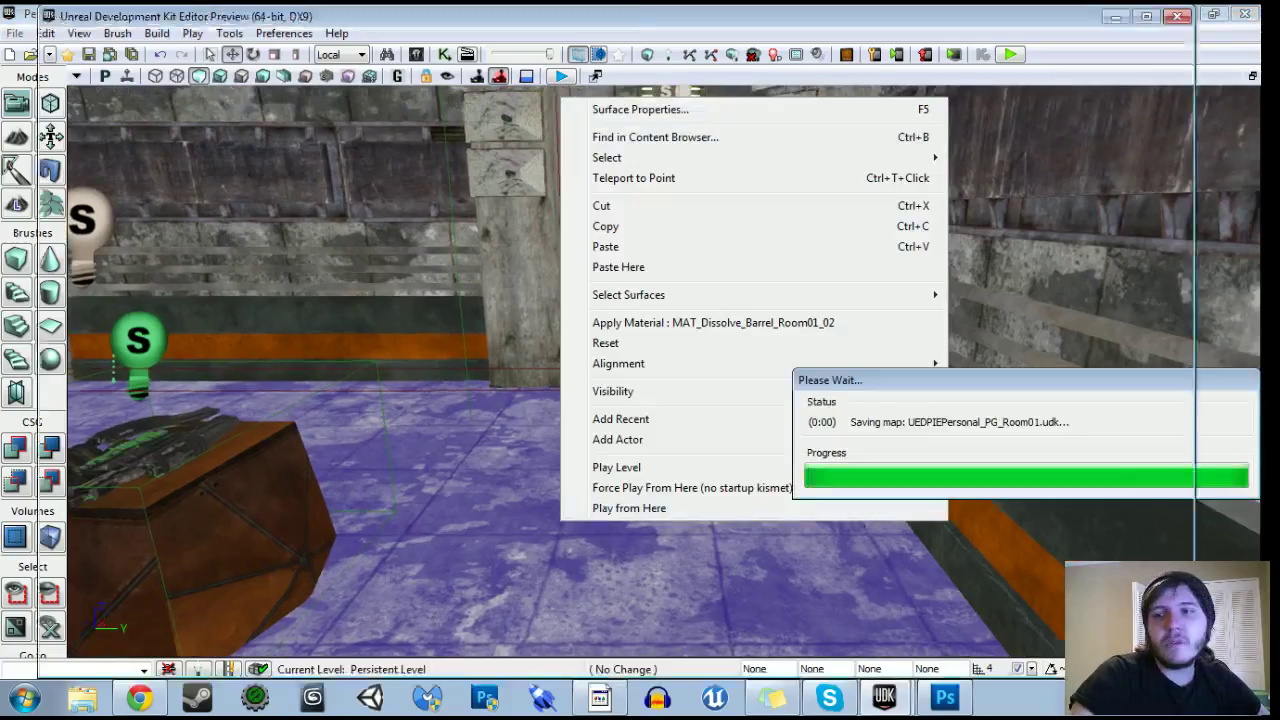
{"action": "key", "text": "w"}
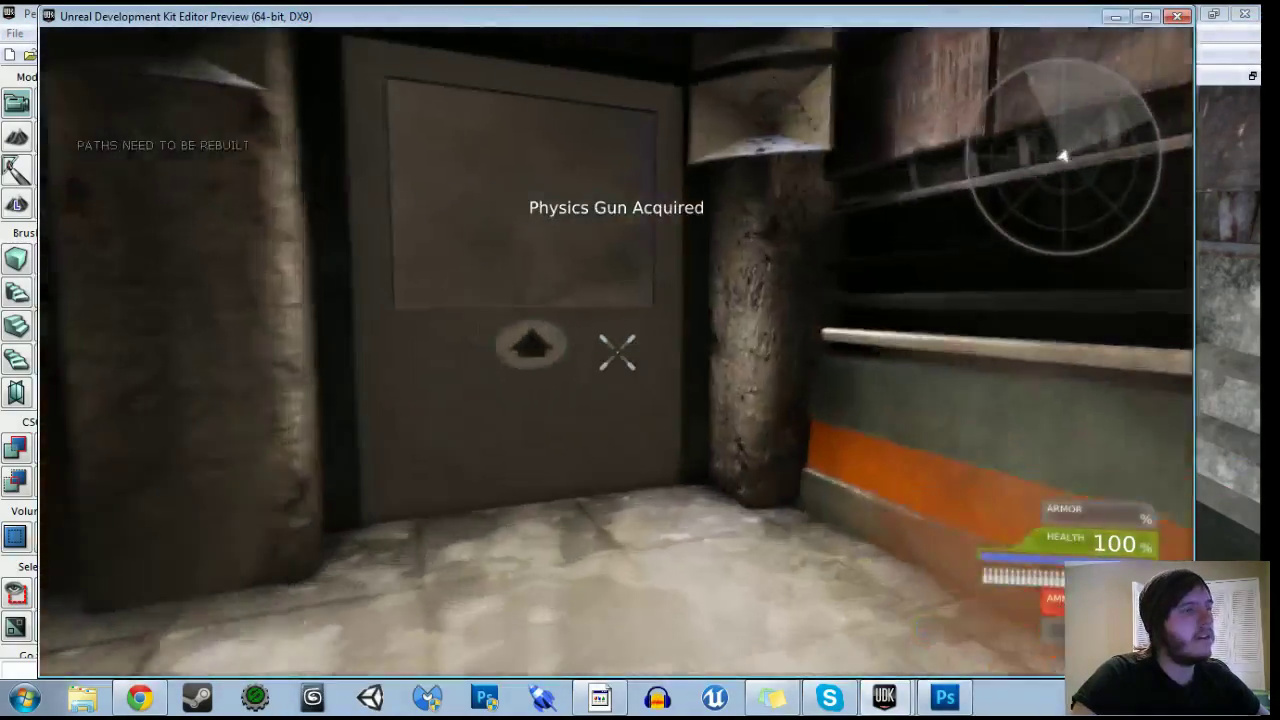
{"action": "key", "text": "w"}
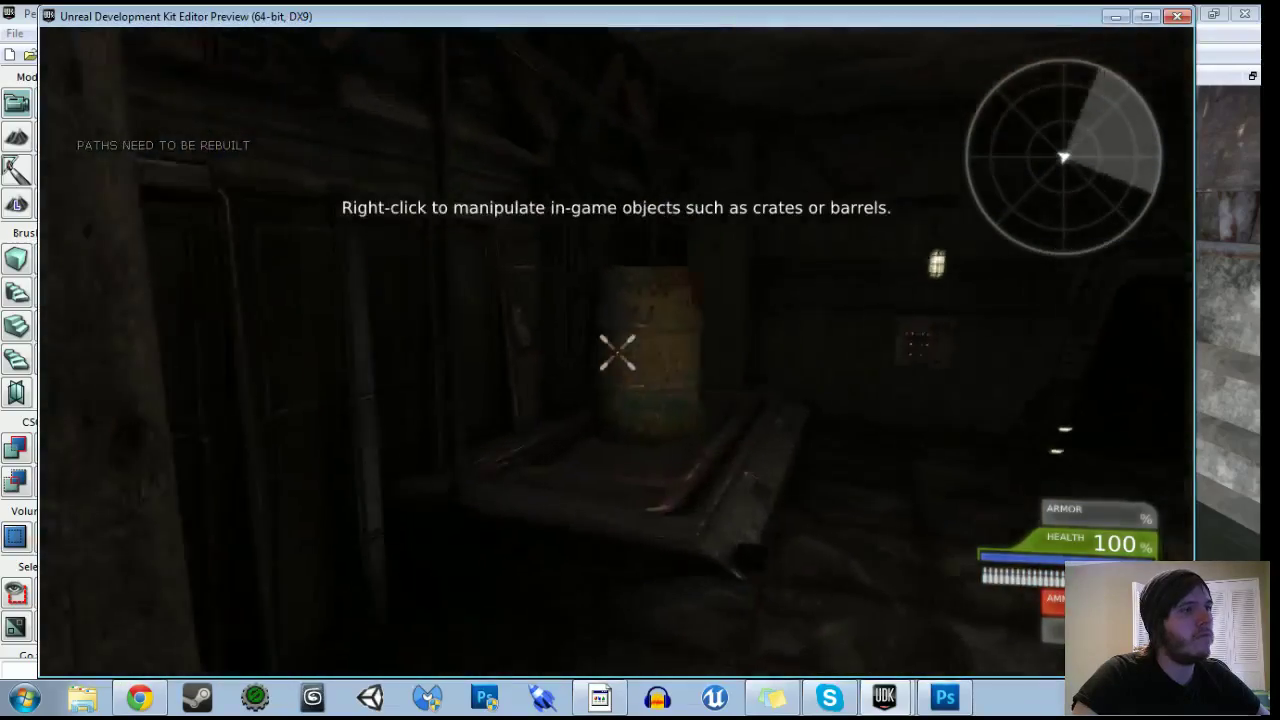
Carry the platform barrel into the blue doorway field with the physics gun and return to inspect the platform.
{"action": "right_click", "coordinate": [617, 352]}
{"action": "key", "text": "w"}
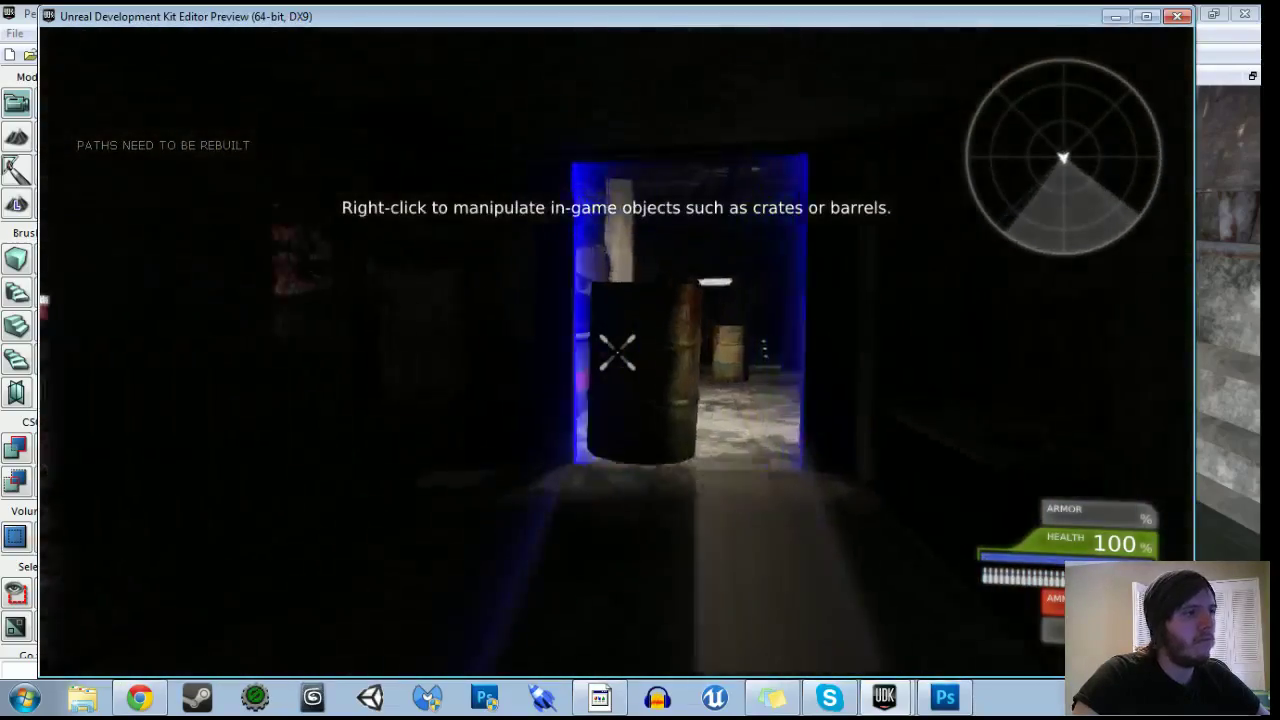
{"action": "key", "text": "w"}
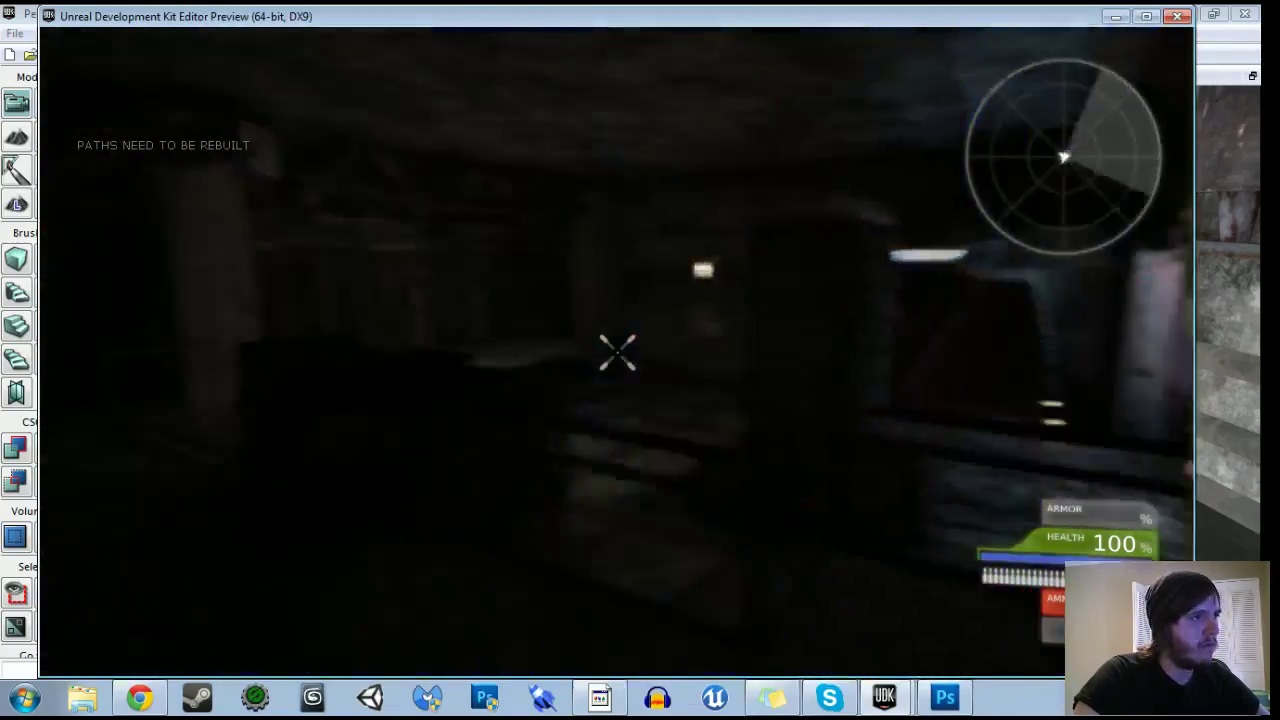
{"action": "key", "text": "w"}
{"action": "key", "text": "space"}
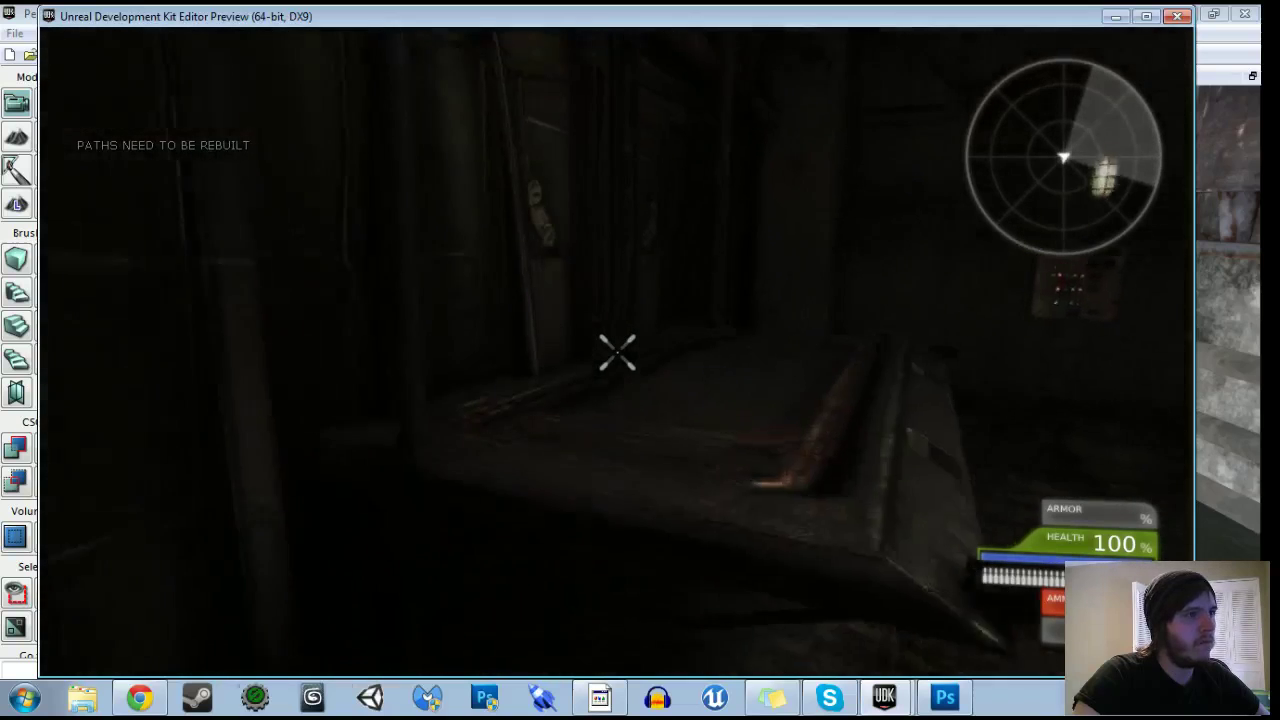
{"action": "key", "text": "d"}
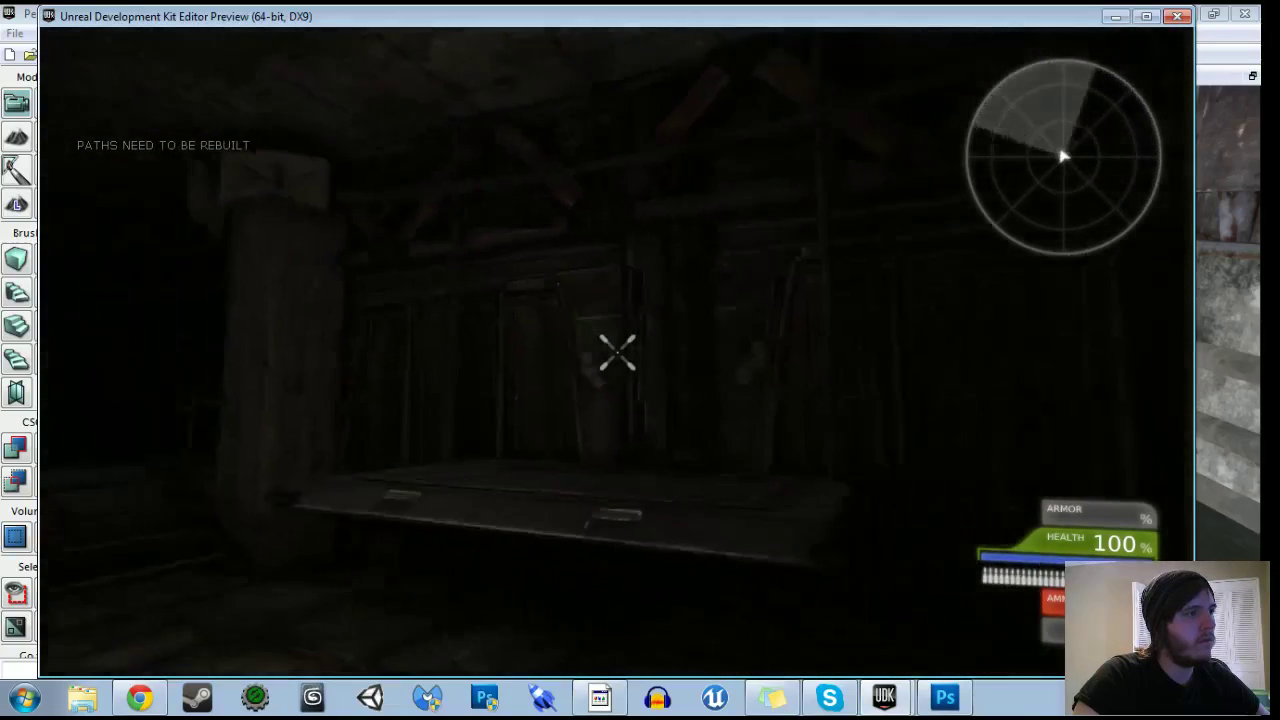
{"action": "key", "text": "a"}
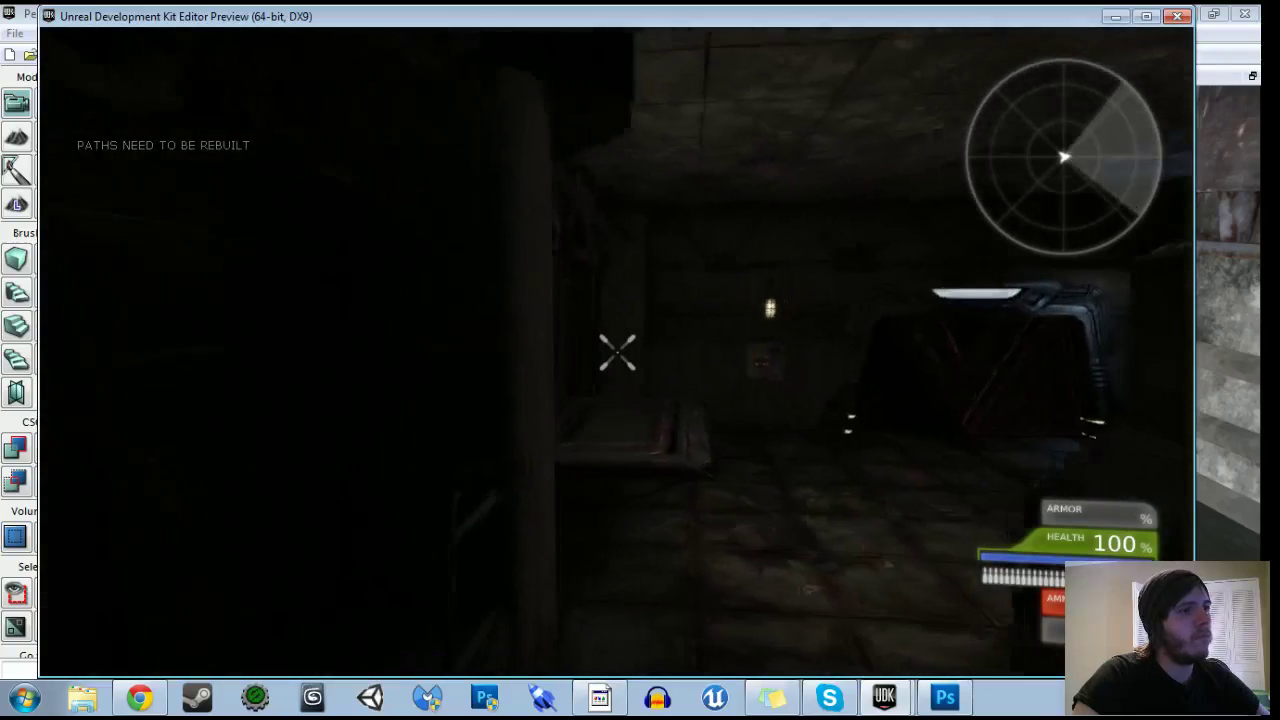
Search the doorway and the room beyond for the returned barrel, and end the playtest.
{"action": "key", "text": "grave"}
{"action": "key", "text": "grave"}
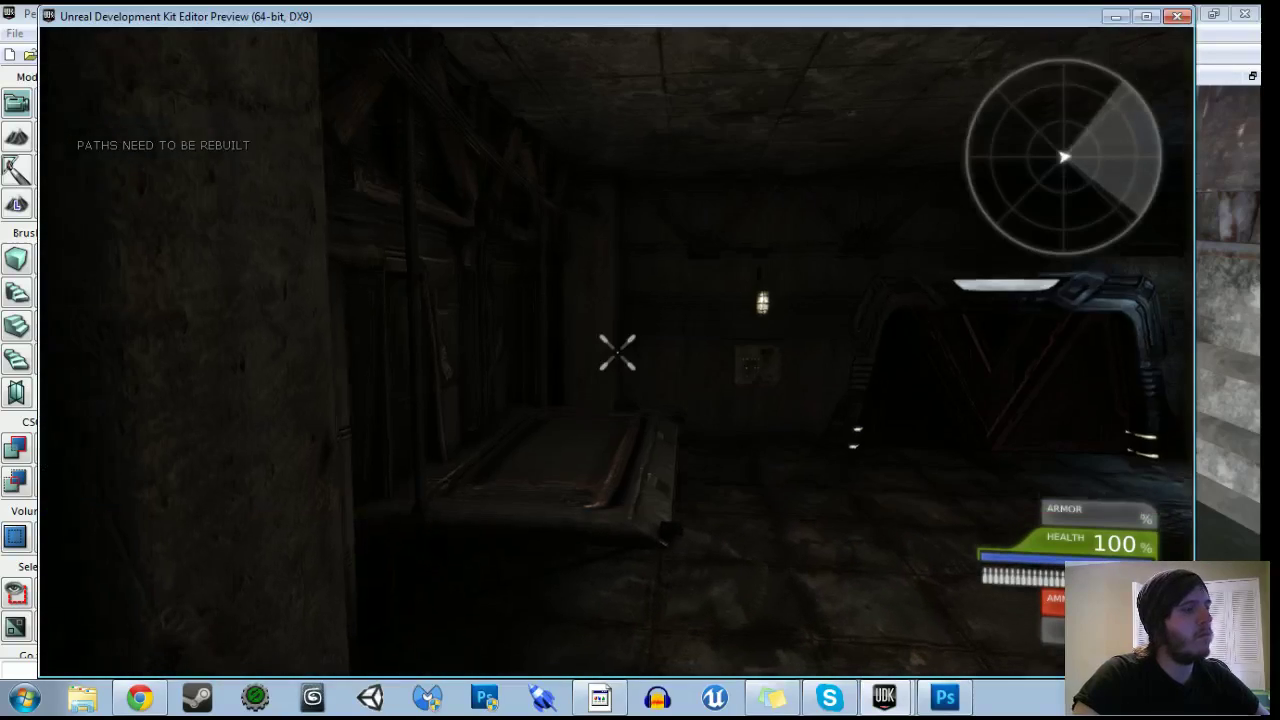
{"action": "key", "text": "w"}
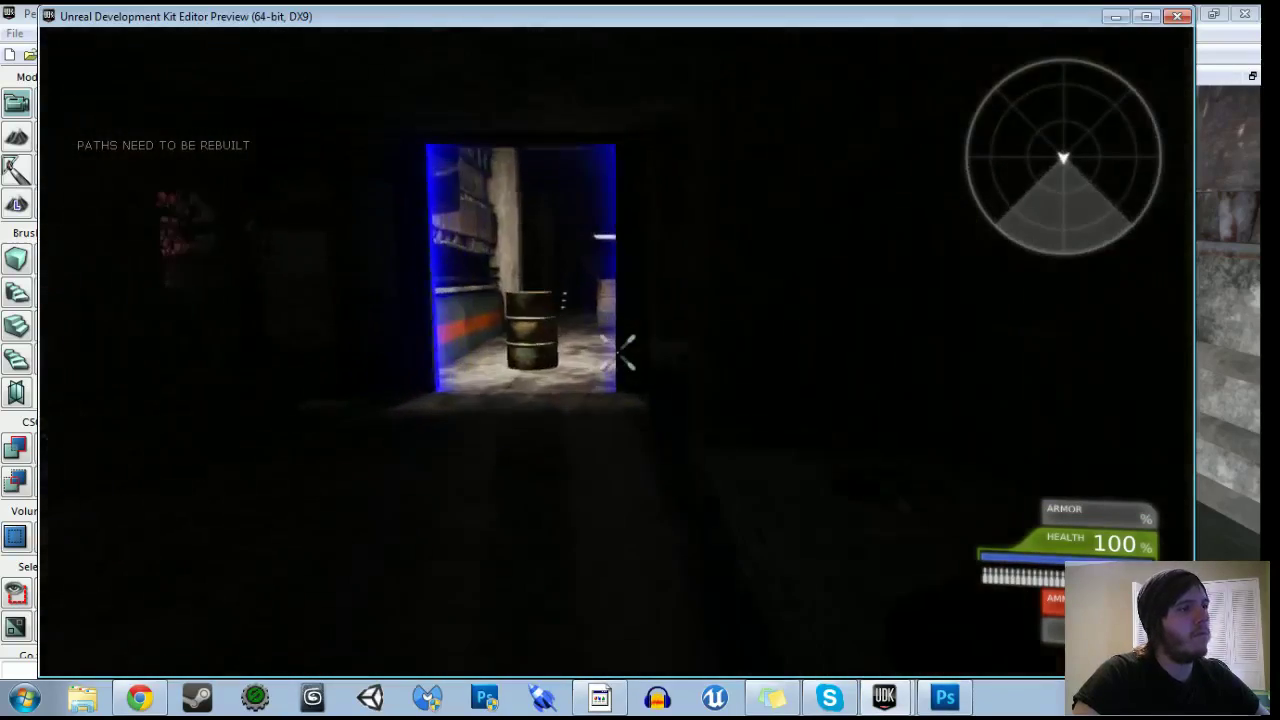
{"action": "key", "text": "w"}
{"action": "key", "text": "d"}
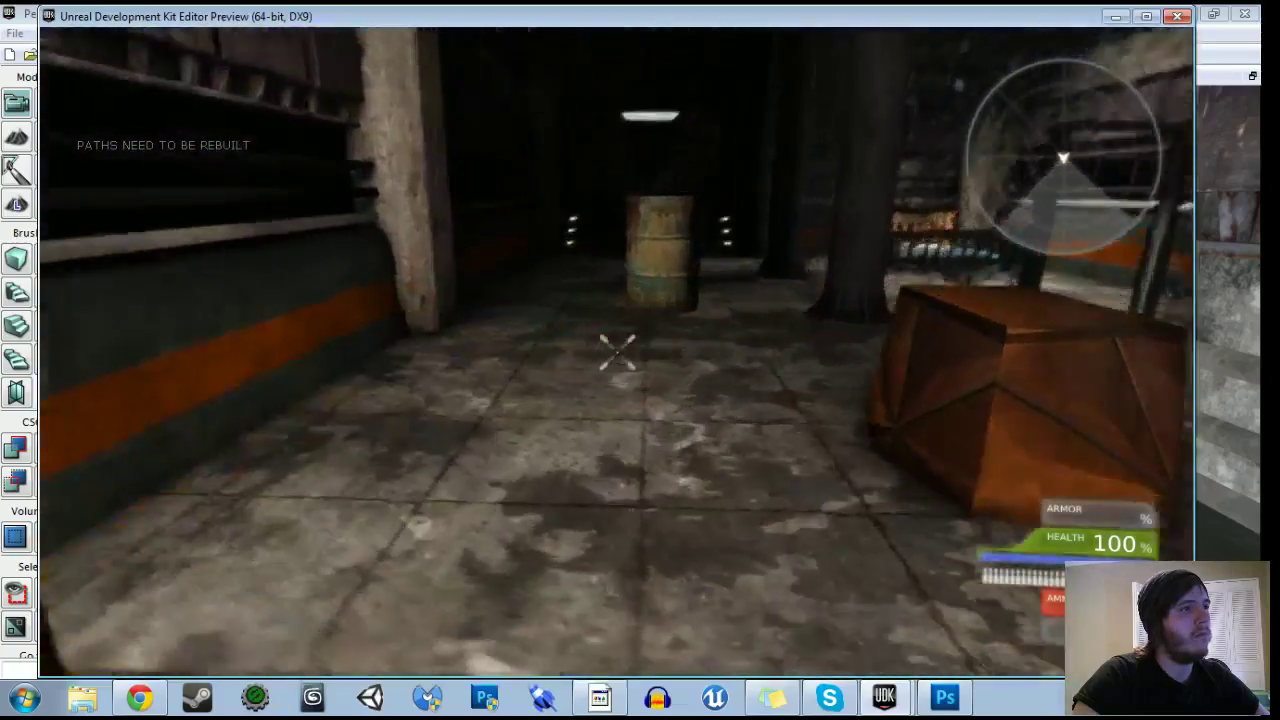
{"action": "key", "text": "a"}
{"action": "key", "text": "Escape"}
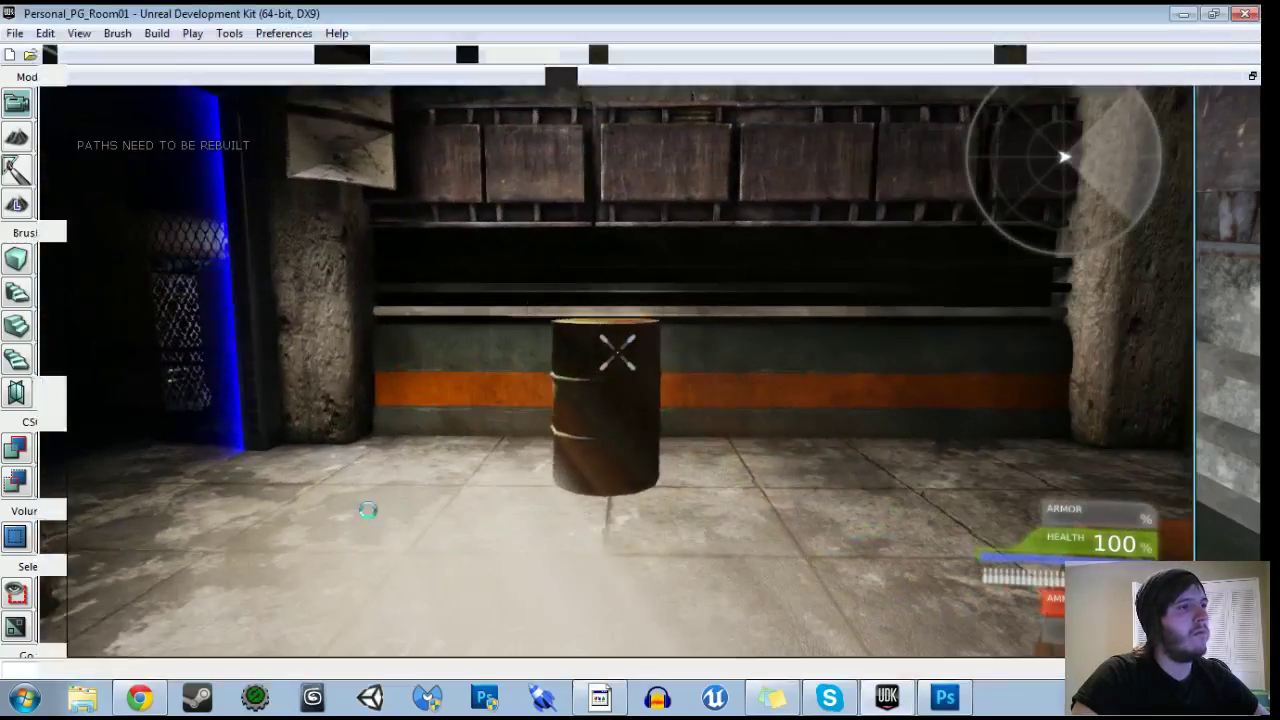
{"action": "right_click", "coordinate": [640, 476]}
{"action": "left_click_drag", "start_coordinate": [723, 486], "coordinate": [720, 453]}
{"action": "right_click", "coordinate": [720, 452]}
{"action": "left_click", "coordinate": [803, 439]}
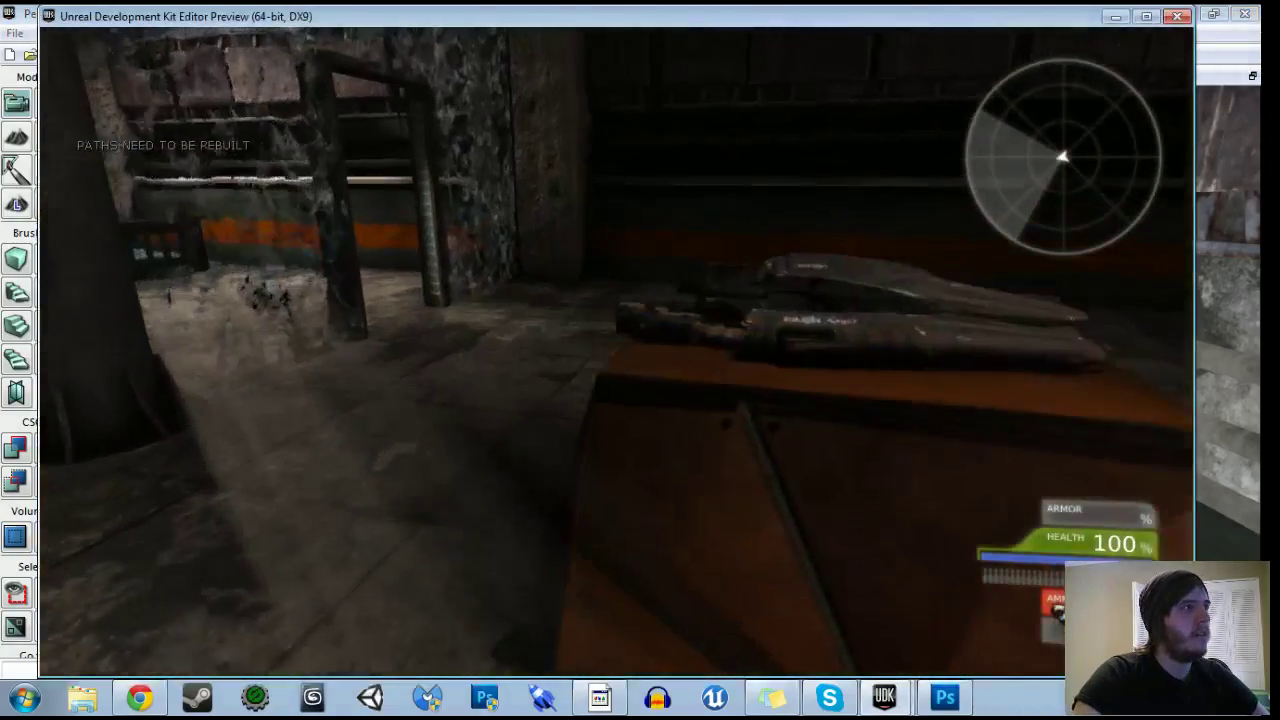
{"action": "key", "text": "Escape"}
Rebuild the level's paths and start a playtest from the floor near the door.
{"action": "left_click", "coordinate": [691, 55]}
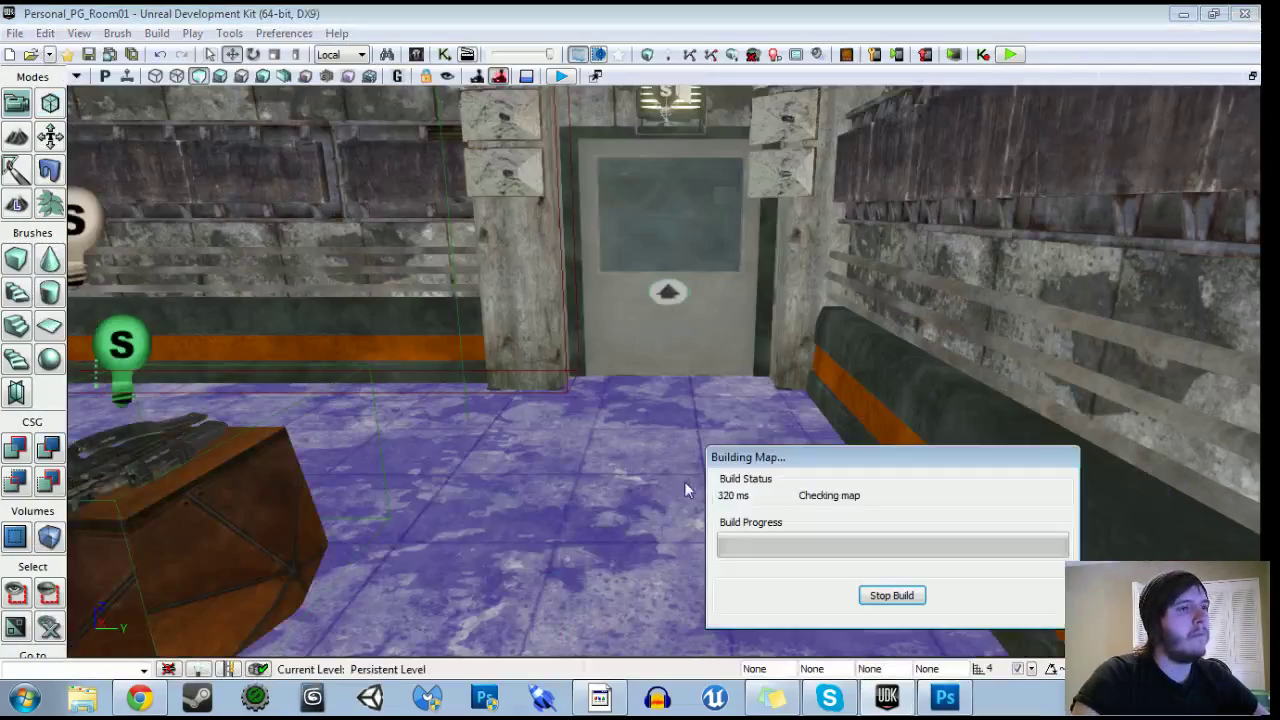
{"action": "left_click", "coordinate": [1005, 554]}
{"action": "right_click", "coordinate": [550, 113]}
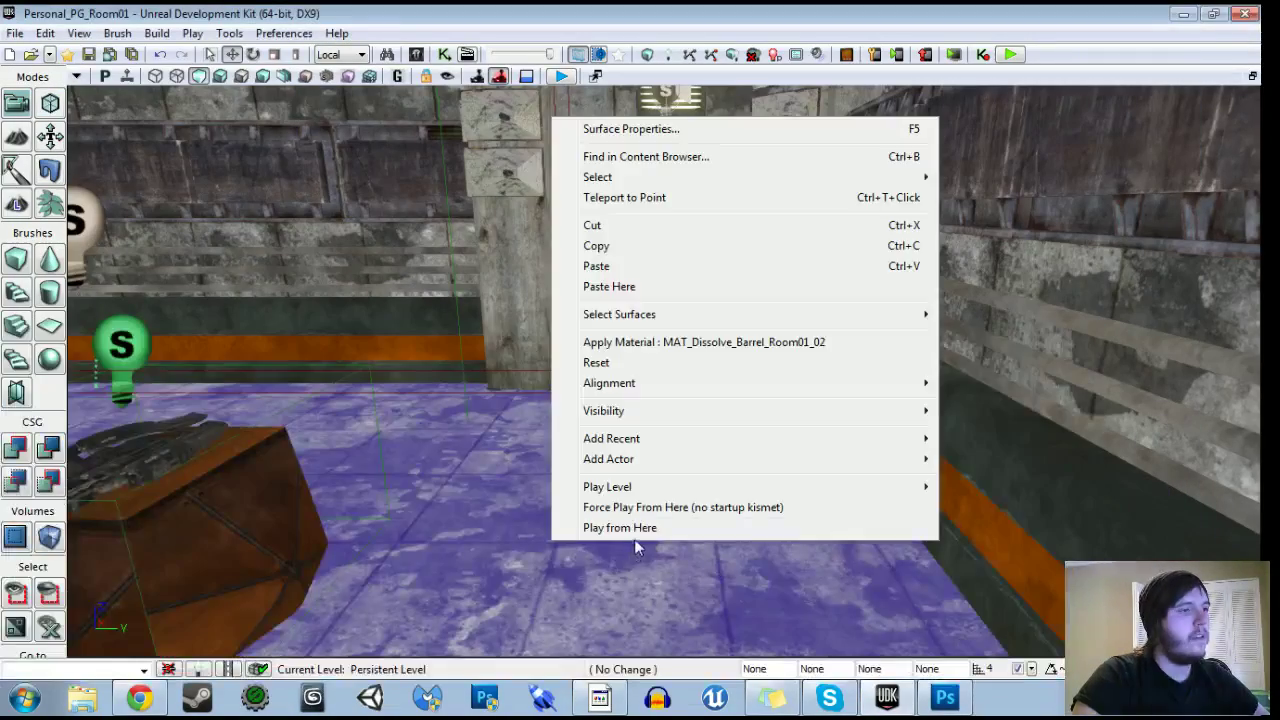
{"action": "left_click", "coordinate": [610, 526]}
Carry the platform barrel into the blue doorway field, check the platform and doorway for its return, and end the playtest.
{"action": "key", "text": "w"}
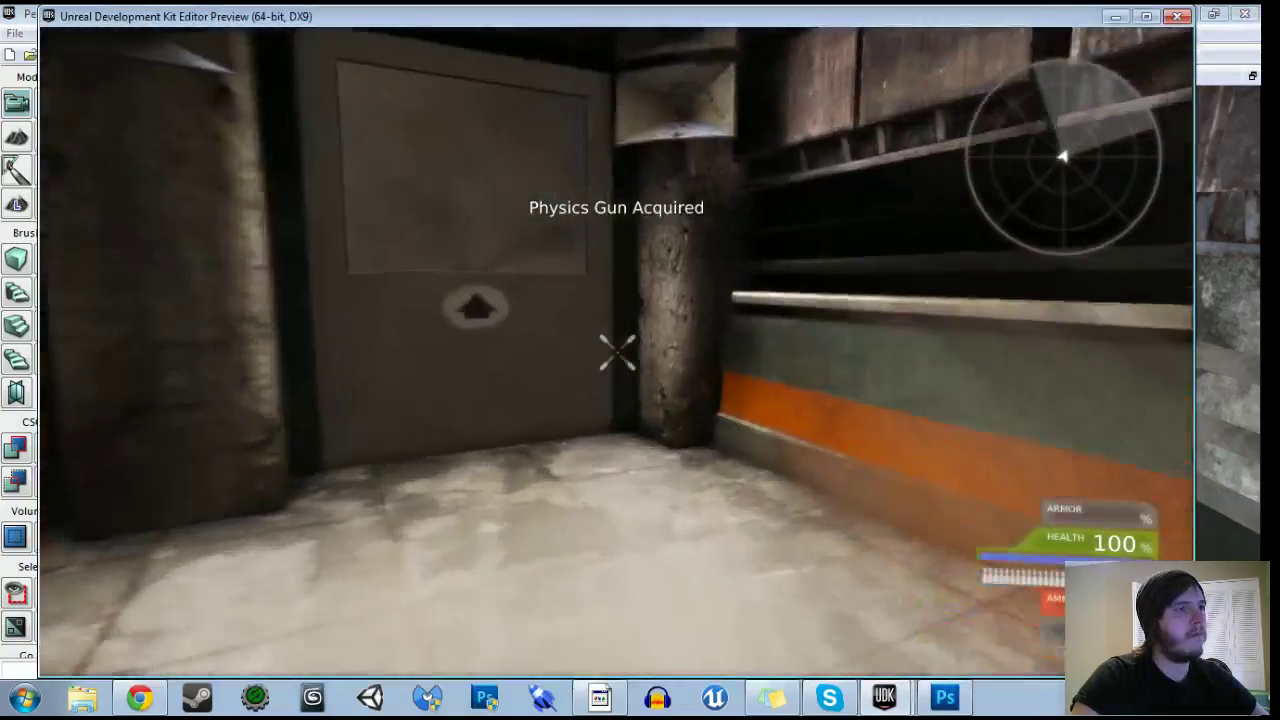
{"action": "key", "text": "w"}
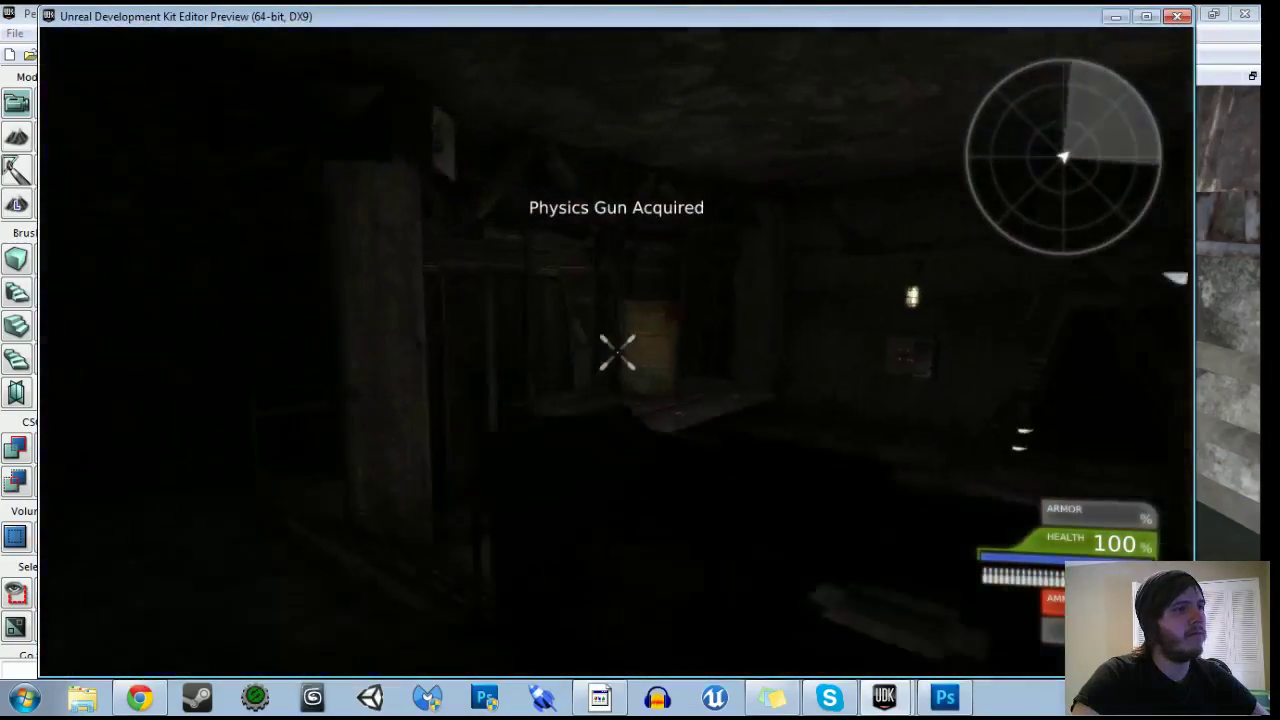
{"action": "key", "text": "w"}
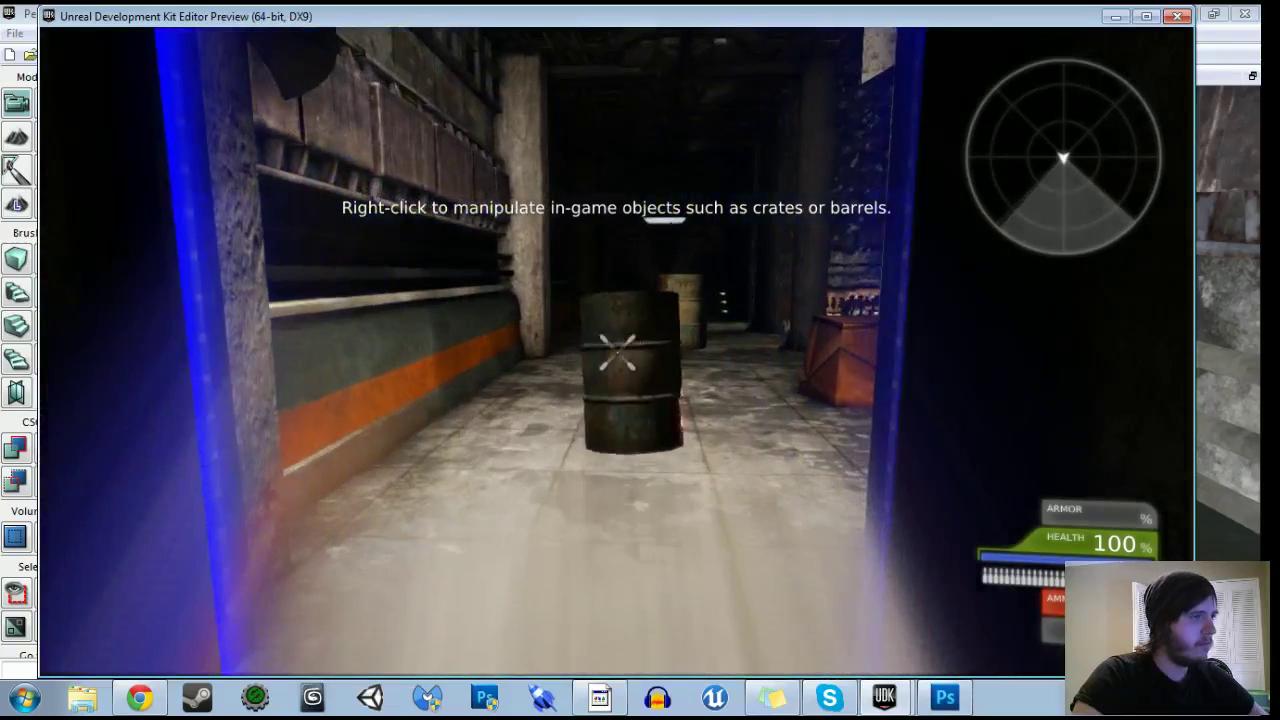
{"action": "left_click", "coordinate": [617, 352]}
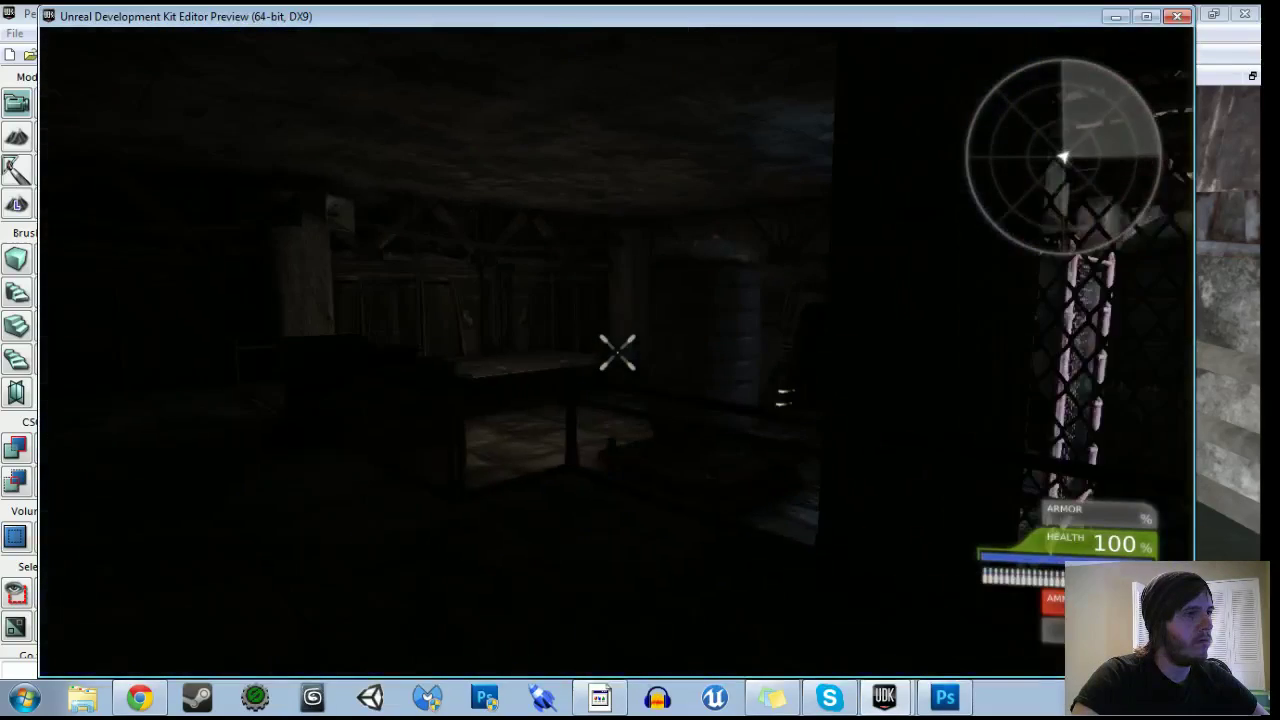
{"action": "key", "text": "w"}
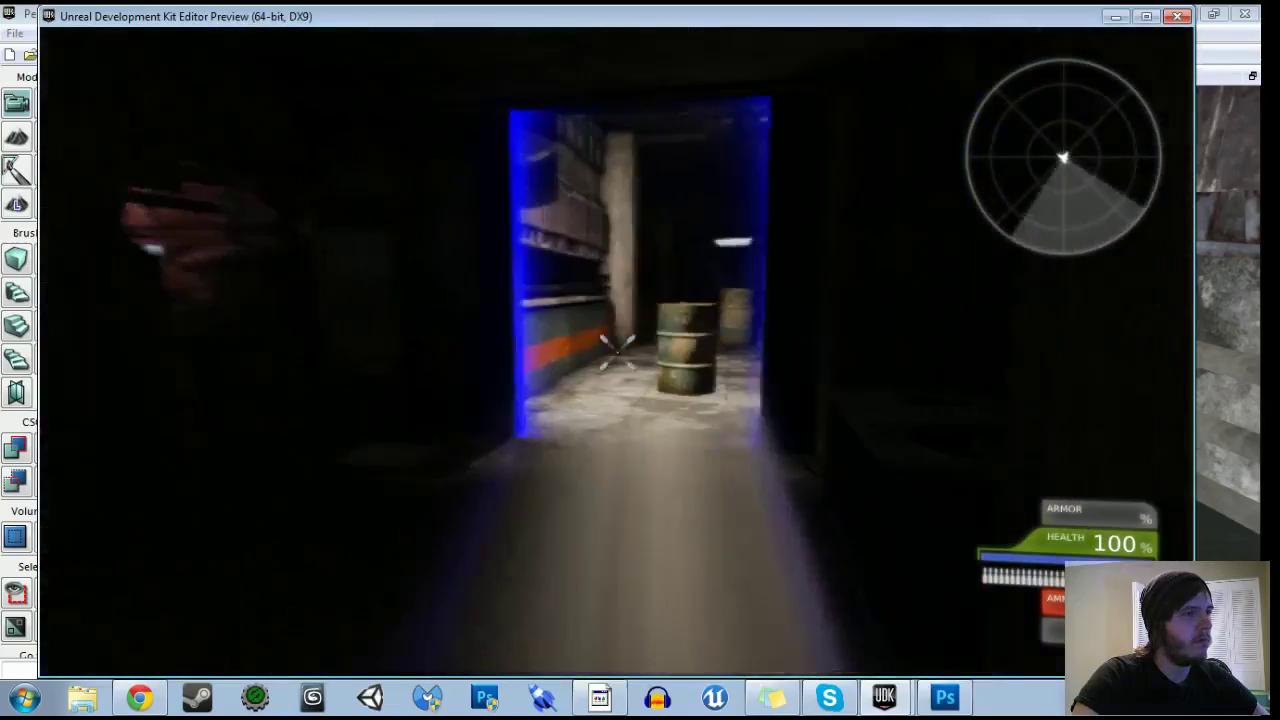
{"action": "key", "text": "w"}
{"action": "key", "text": "Escape"}
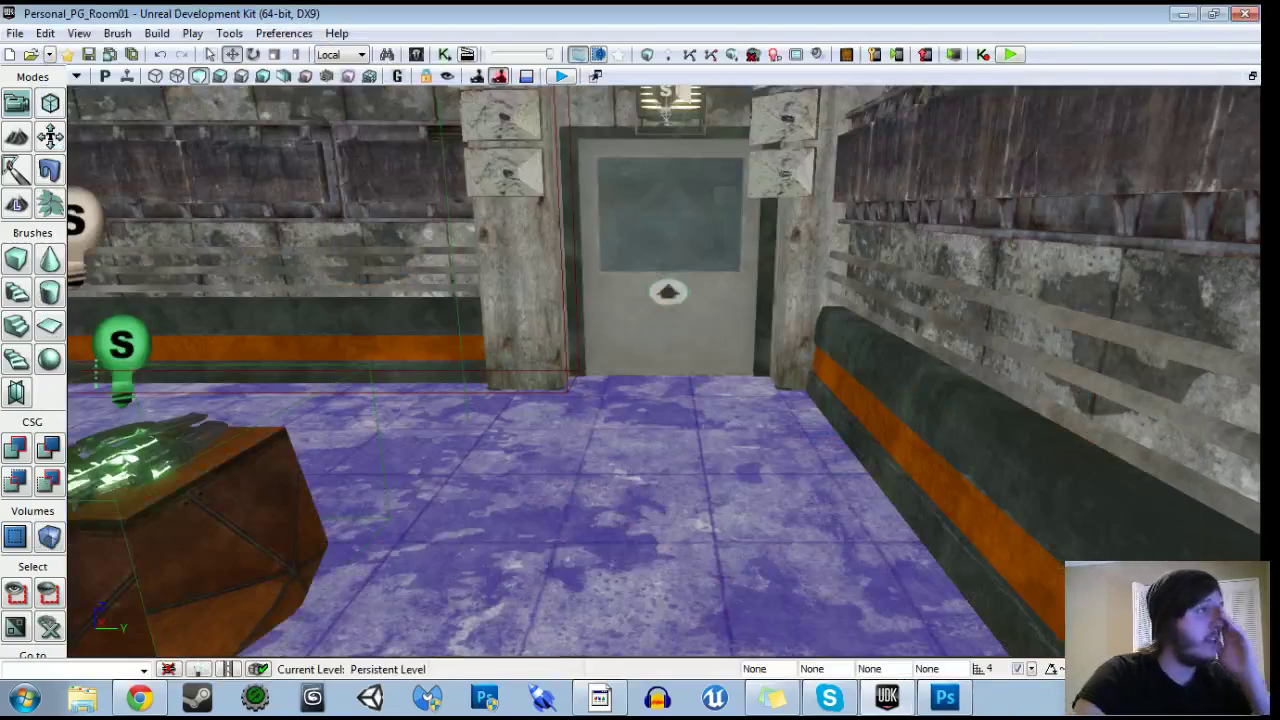
Delete the Set Actor Location action with its vector and KActor_16 variables from the Kismet sequence.
{"action": "left_click", "coordinate": [446, 54]}
{"action": "left_click_drag", "start_coordinate": [688, 397], "coordinate": [662, 396]}
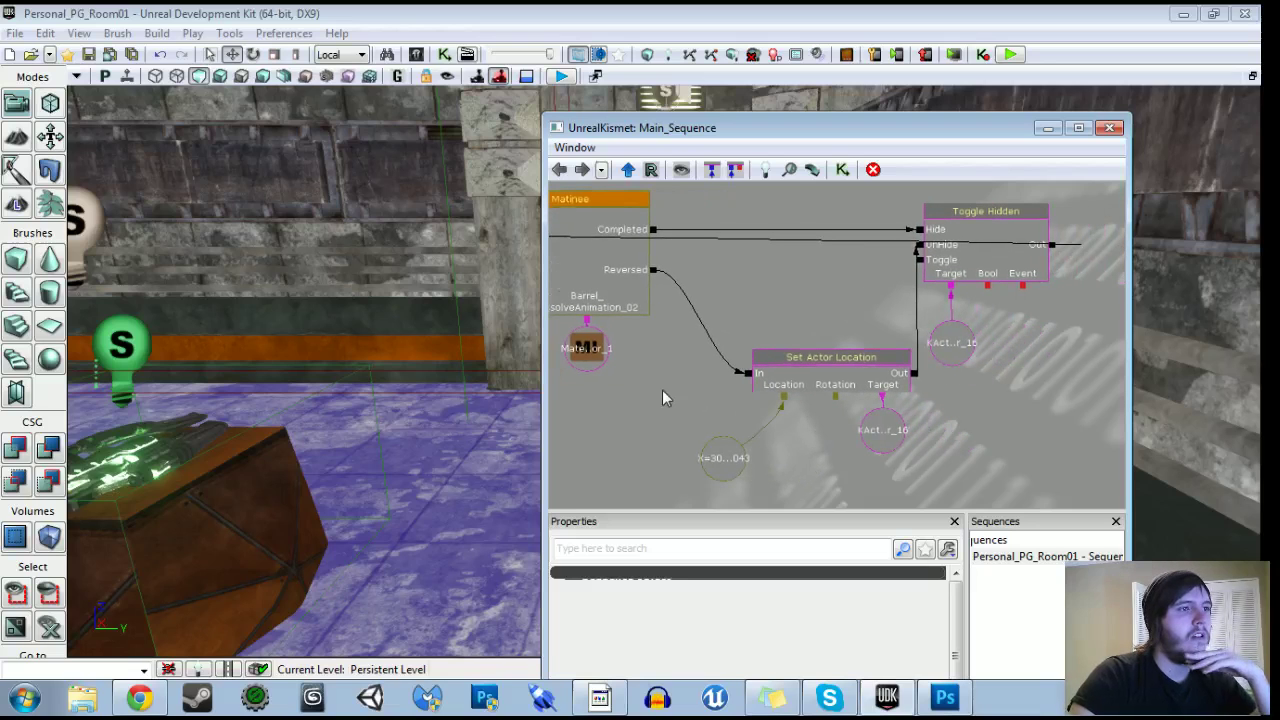
{"action": "left_click_drag", "start_coordinate": [820, 453], "coordinate": [778, 459]}
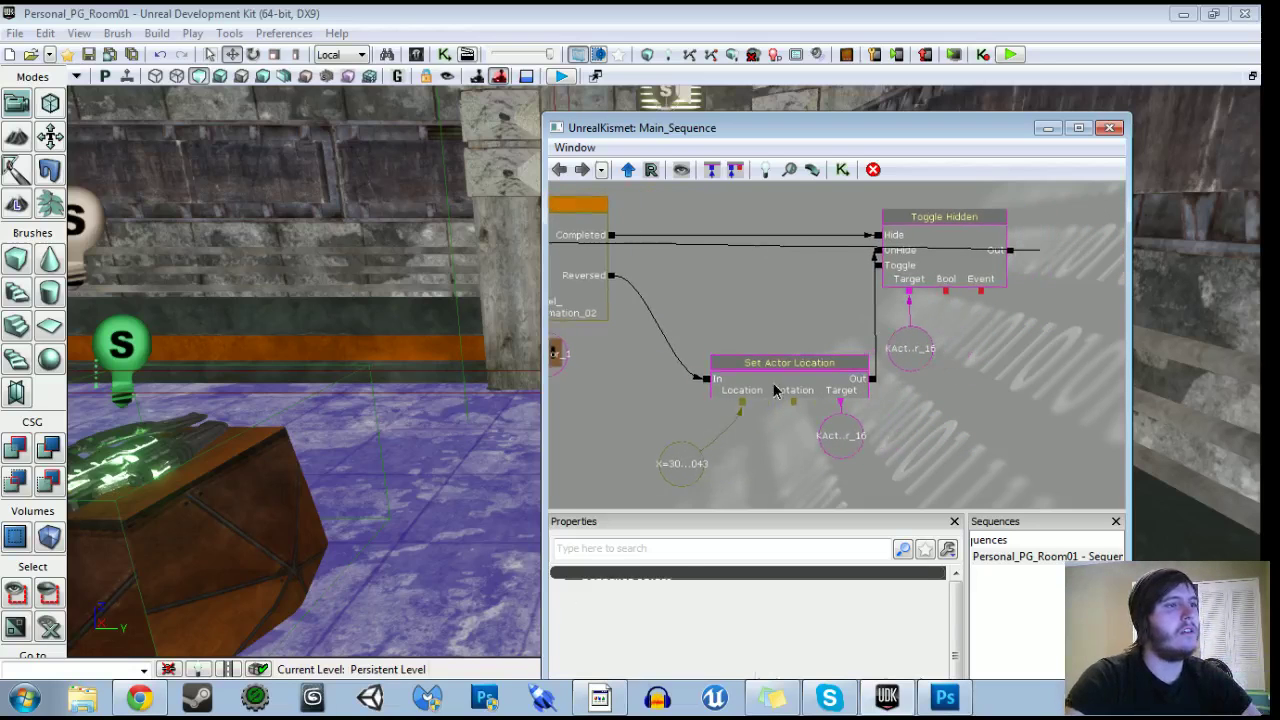
{"action": "left_click", "coordinate": [789, 360]}
{"action": "key", "text": "Delete"}
{"action": "left_click", "coordinate": [682, 463]}
{"action": "key", "text": "Delete"}
{"action": "left_click", "coordinate": [840, 436]}
{"action": "key", "text": "Delete"}
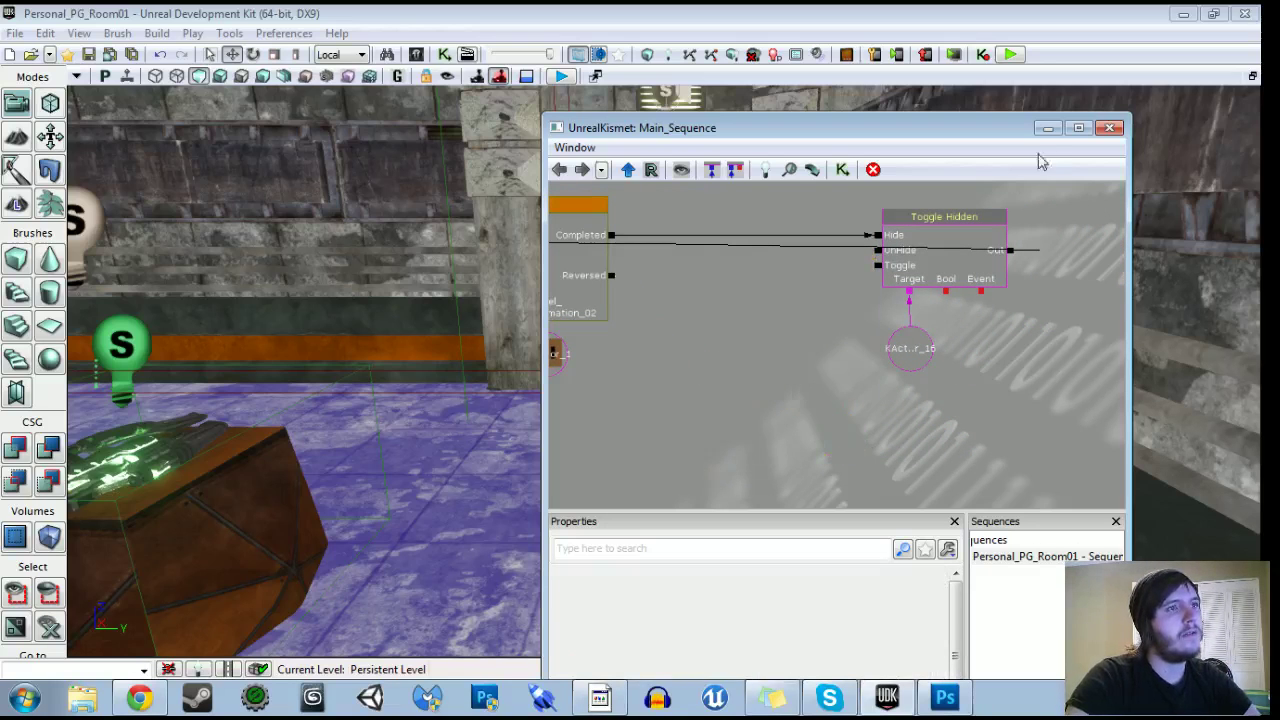
Break the link from Toggle Hidden's Out to the Matinee's Reverse, and duplicate Toggle Hidden together with its KActor_16 variable.
{"action": "left_click", "coordinate": [1077, 129]}
{"action": "left_click_drag", "start_coordinate": [394, 306], "coordinate": [714, 348]}
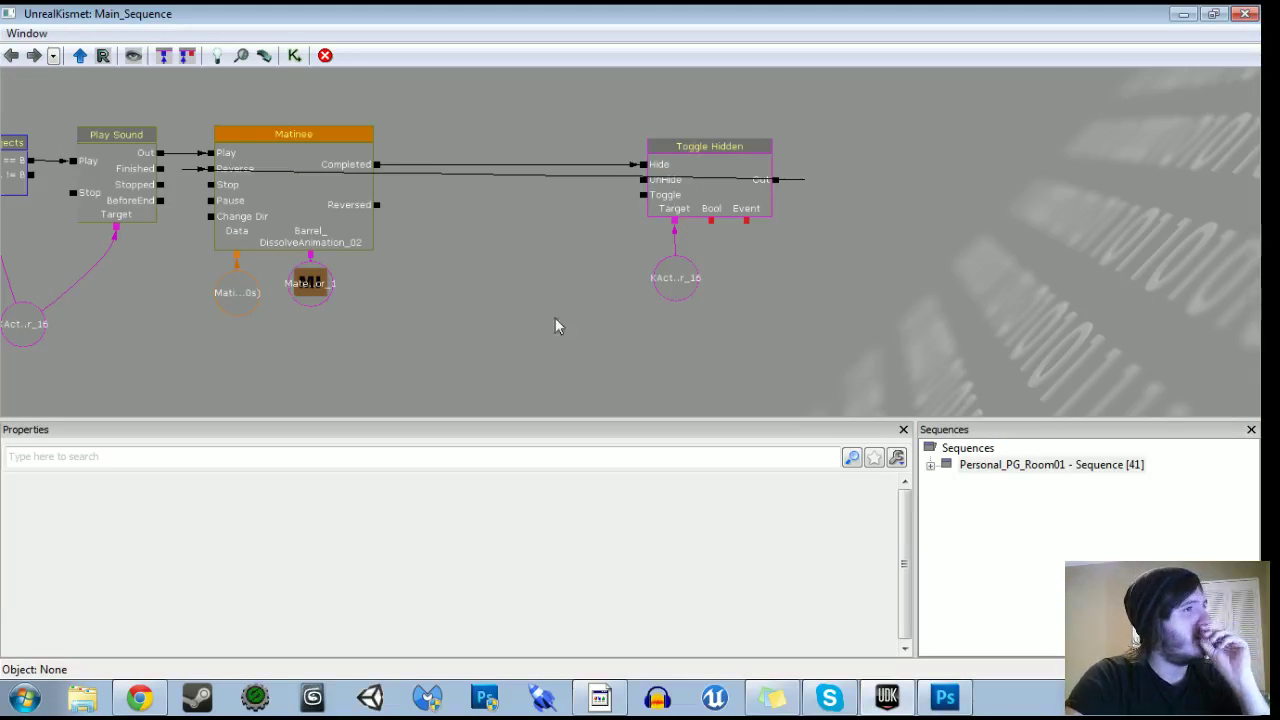
{"action": "left_click_drag", "start_coordinate": [783, 193], "coordinate": [783, 187]}
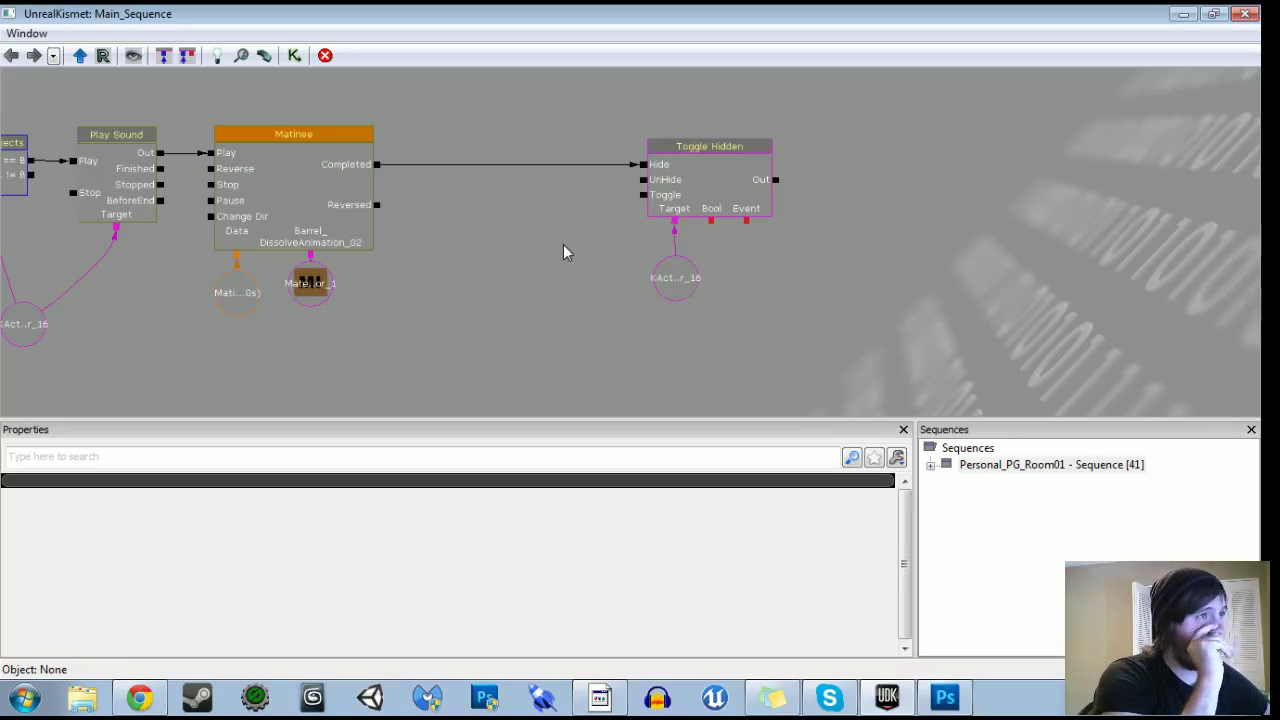
{"action": "left_click_drag", "start_coordinate": [614, 108], "coordinate": [777, 288], "text": "ctrl+alt"}
{"action": "key", "text": "ctrl+v"}
{"action": "left_click_drag", "start_coordinate": [570, 288], "coordinate": [617, 257]}
{"action": "left_click_drag", "start_coordinate": [754, 270], "coordinate": [668, 325], "text": "ctrl"}
Reconnect the original Toggle Hidden's Out to the Matinee's Reverse, and move the duplicate below it with its UnHide input unlinked.
{"action": "left_click_drag", "start_coordinate": [822, 149], "coordinate": [258, 138]}
{"action": "left_click_drag", "start_coordinate": [423, 176], "coordinate": [588, 306]}
{"action": "left_click_drag", "start_coordinate": [540, 376], "coordinate": [443, 356]}
{"action": "left_click", "coordinate": [490, 285], "text": "alt"}
{"action": "left_click_drag", "start_coordinate": [460, 269], "coordinate": [623, 373], "text": "ctrl+alt"}
{"action": "left_click_drag", "start_coordinate": [497, 268], "coordinate": [681, 274], "text": "ctrl"}
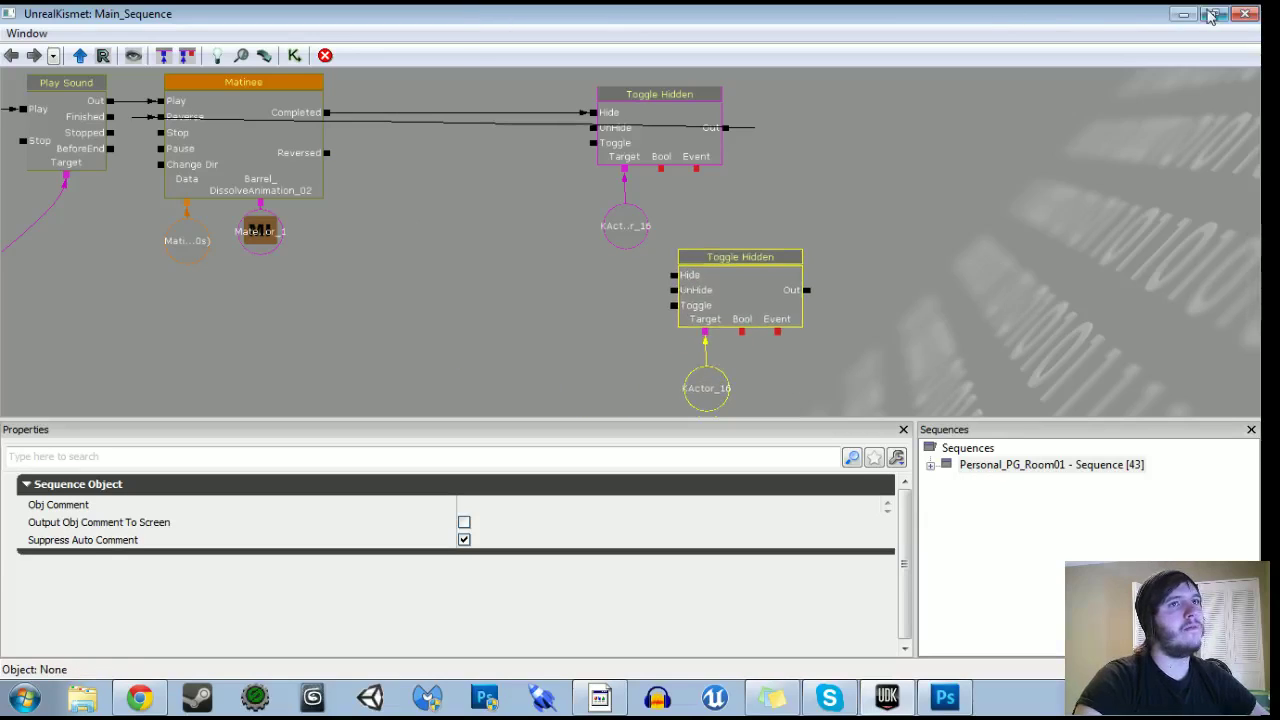
Add a Note actor to the platform in front of the barrel.
{"action": "left_click", "coordinate": [1185, 16]}
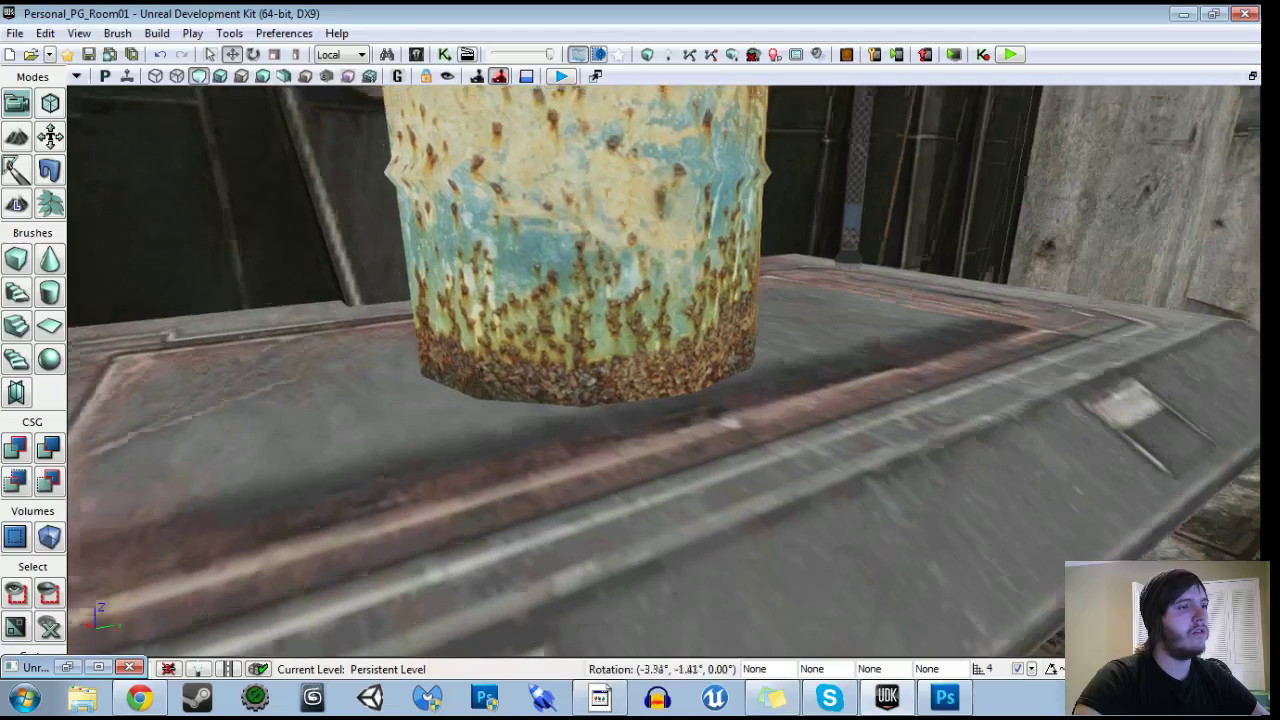
{"action": "left_click", "coordinate": [620, 462]}
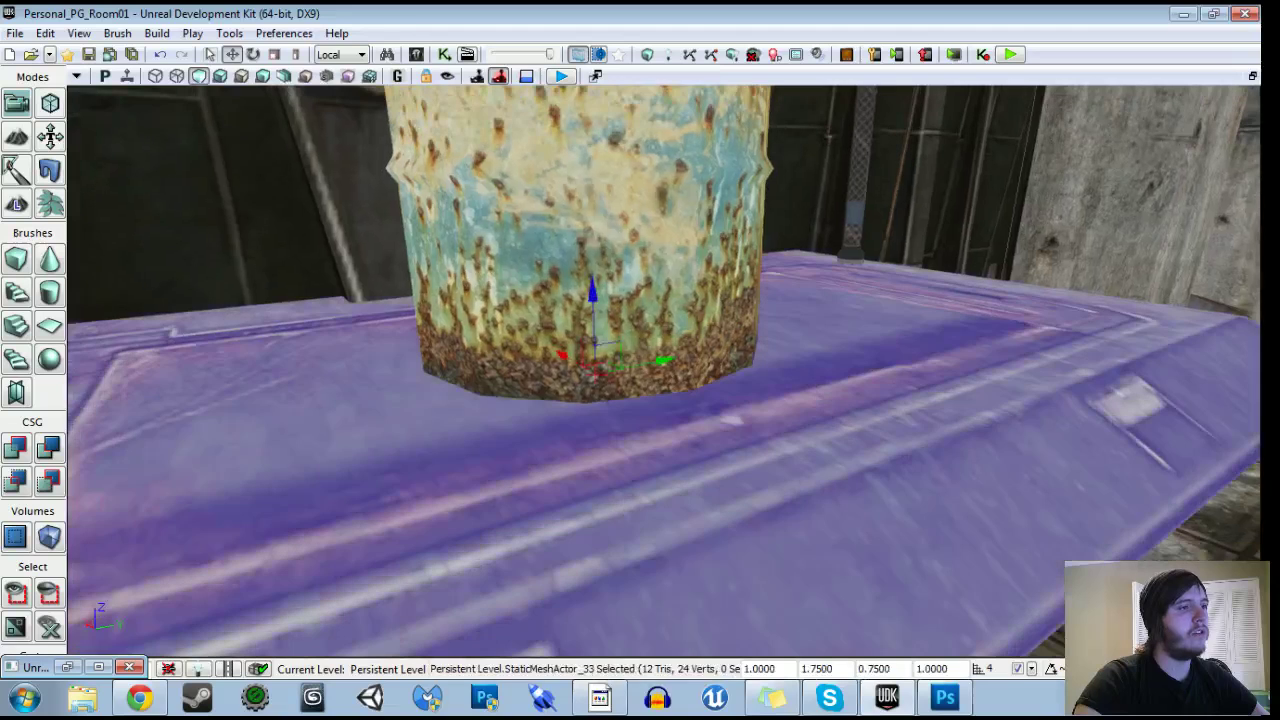
{"action": "left_click", "coordinate": [416, 54]}
{"action": "left_click", "coordinate": [135, 60]}
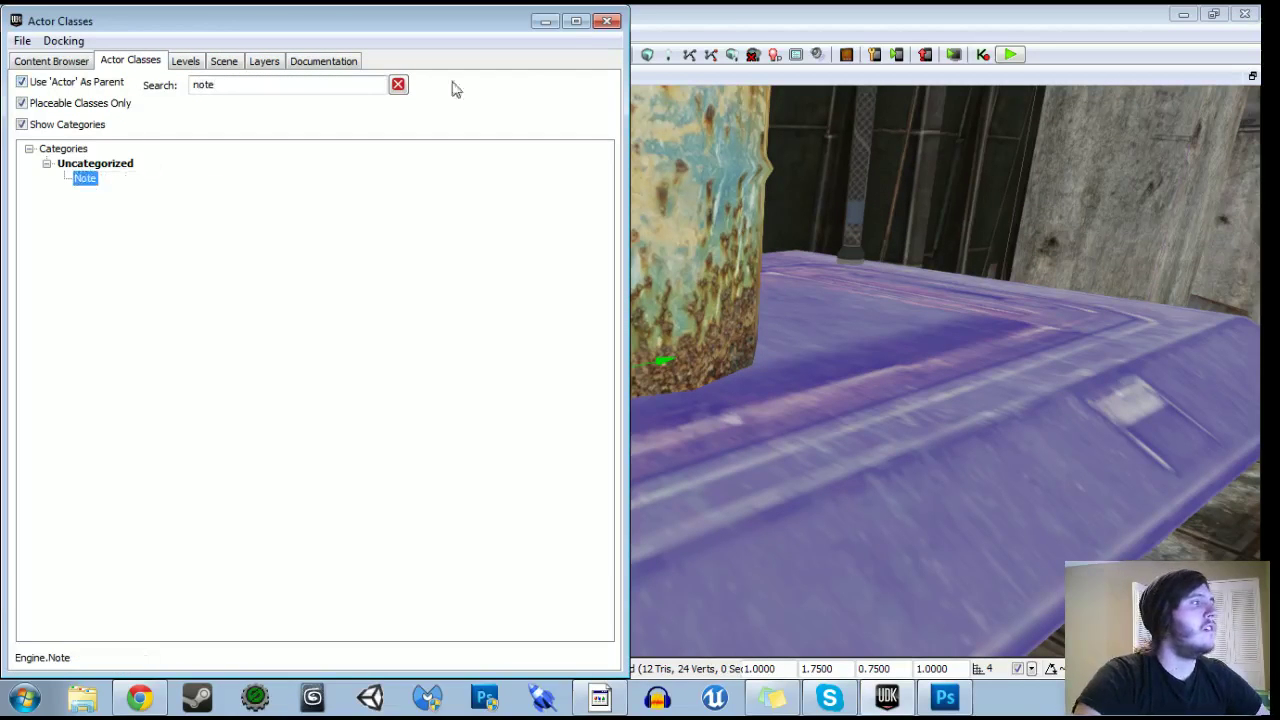
{"action": "left_click_drag", "start_coordinate": [770, 422], "coordinate": [770, 422]}
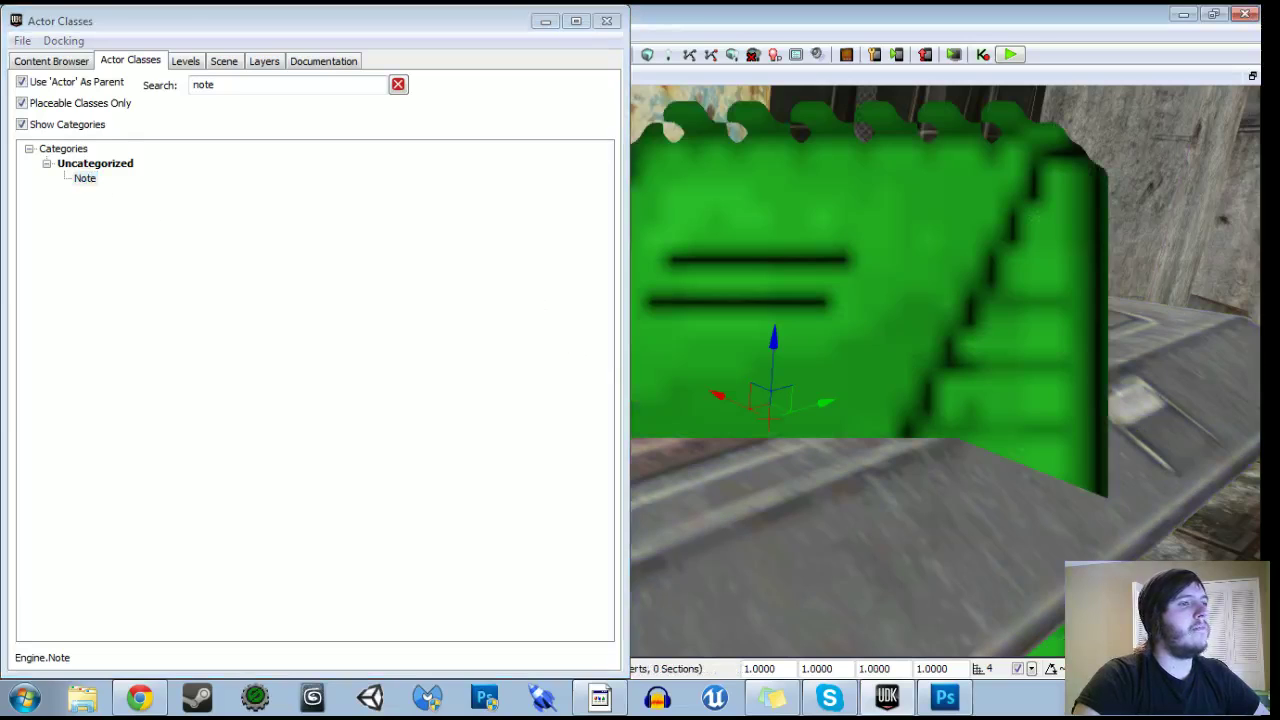
Move the Note actor onto the barrel's position on the platform.
{"action": "left_click", "coordinate": [609, 25]}
{"action": "right_click_drag", "start_coordinate": [650, 200], "coordinate": [725, 300]}
{"action": "key", "text": "s"}
{"action": "left_click_drag", "start_coordinate": [634, 232], "coordinate": [541, 84]}
{"action": "right_click_drag", "start_coordinate": [542, 88], "coordinate": [500, 20]}
{"action": "key", "text": "s"}
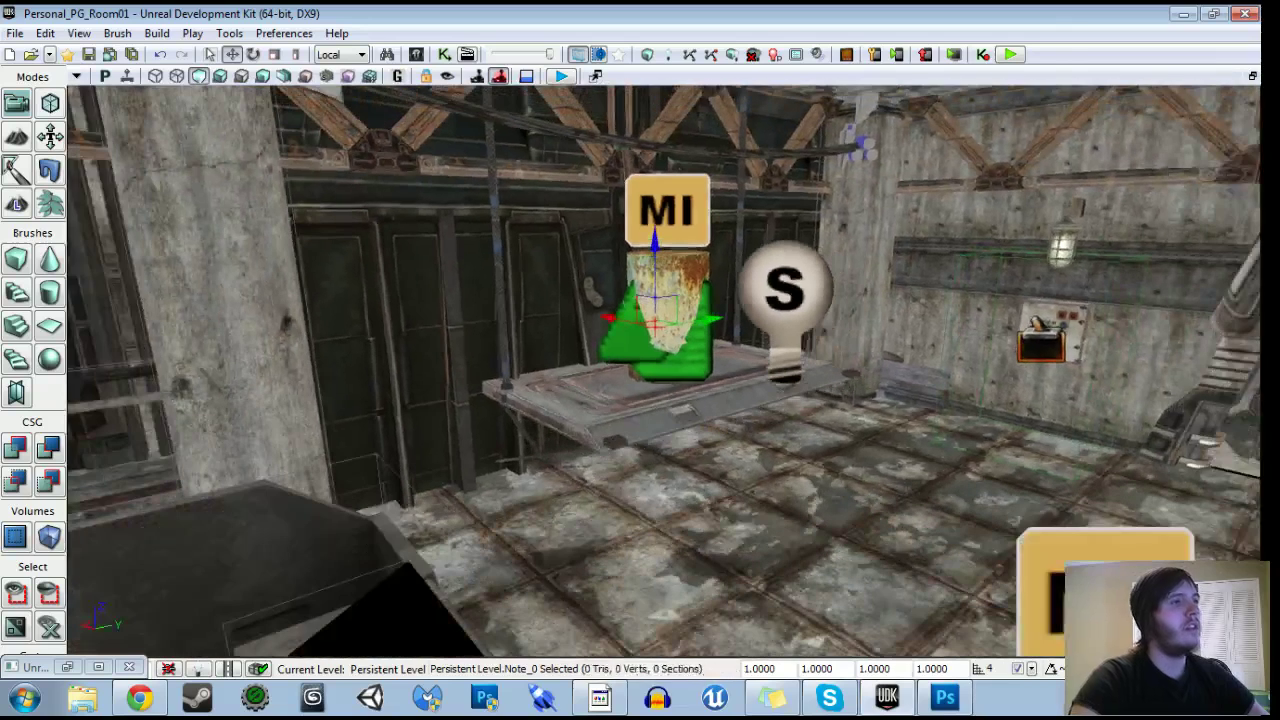
Add a Teleport action to the Kismet sequence beside the lower Toggle Hidden, with the Note_0 actor as its Destination.
{"action": "left_click", "coordinate": [444, 55]}
{"action": "left_click_drag", "start_coordinate": [471, 276], "coordinate": [414, 276]}
{"action": "right_click", "coordinate": [415, 255]}
{"action": "mouse_move", "coordinate": [455, 265]}
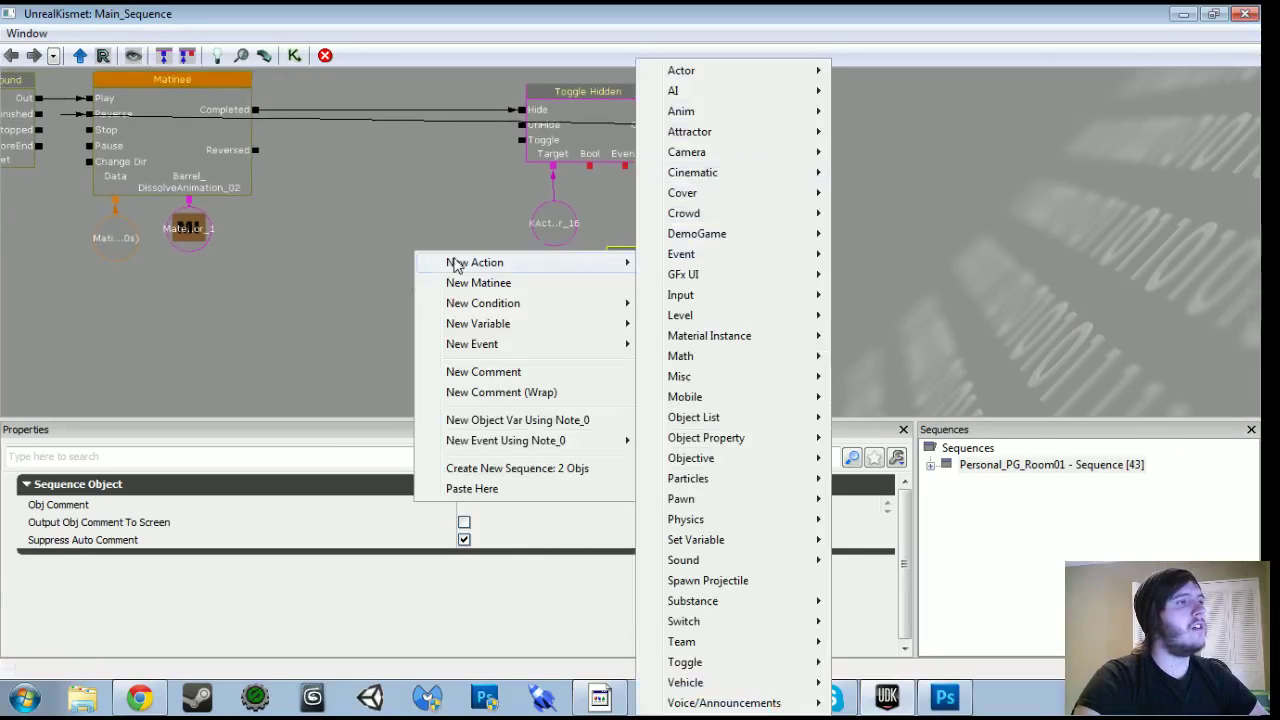
{"action": "mouse_move", "coordinate": [698, 74]}
{"action": "left_click", "coordinate": [880, 479]}
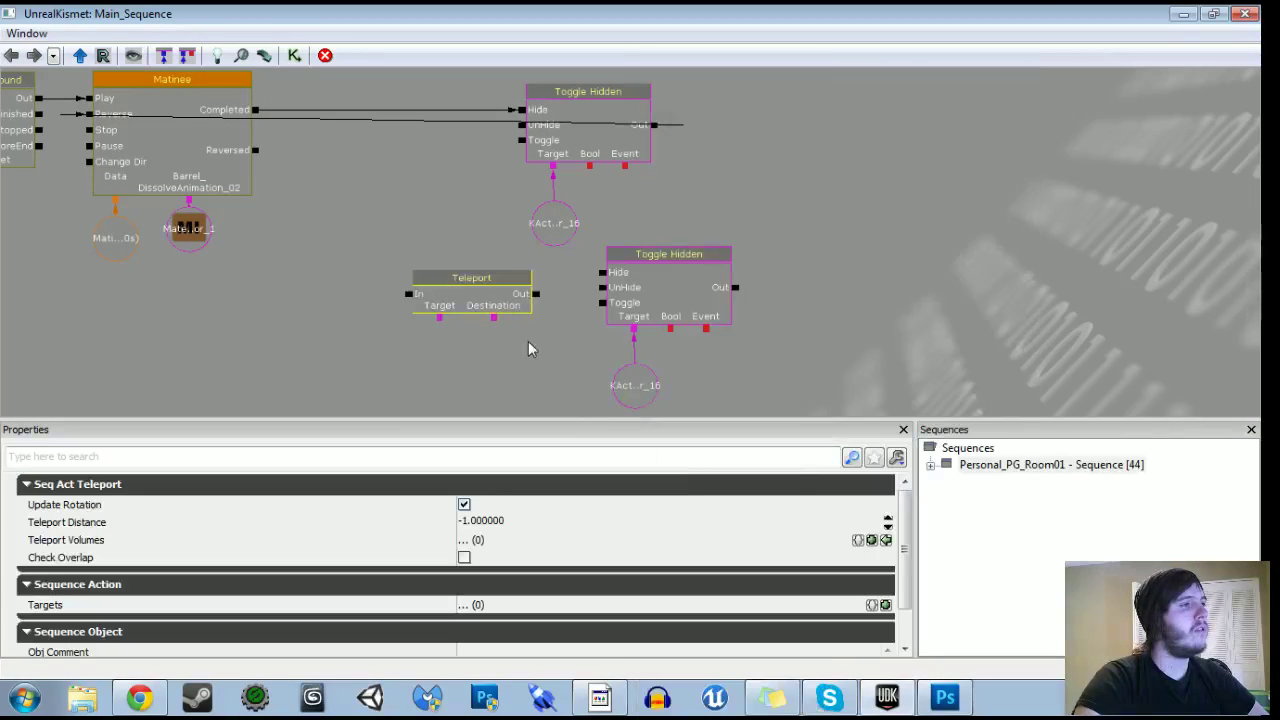
{"action": "right_click", "coordinate": [495, 327]}
{"action": "left_click", "coordinate": [548, 331]}
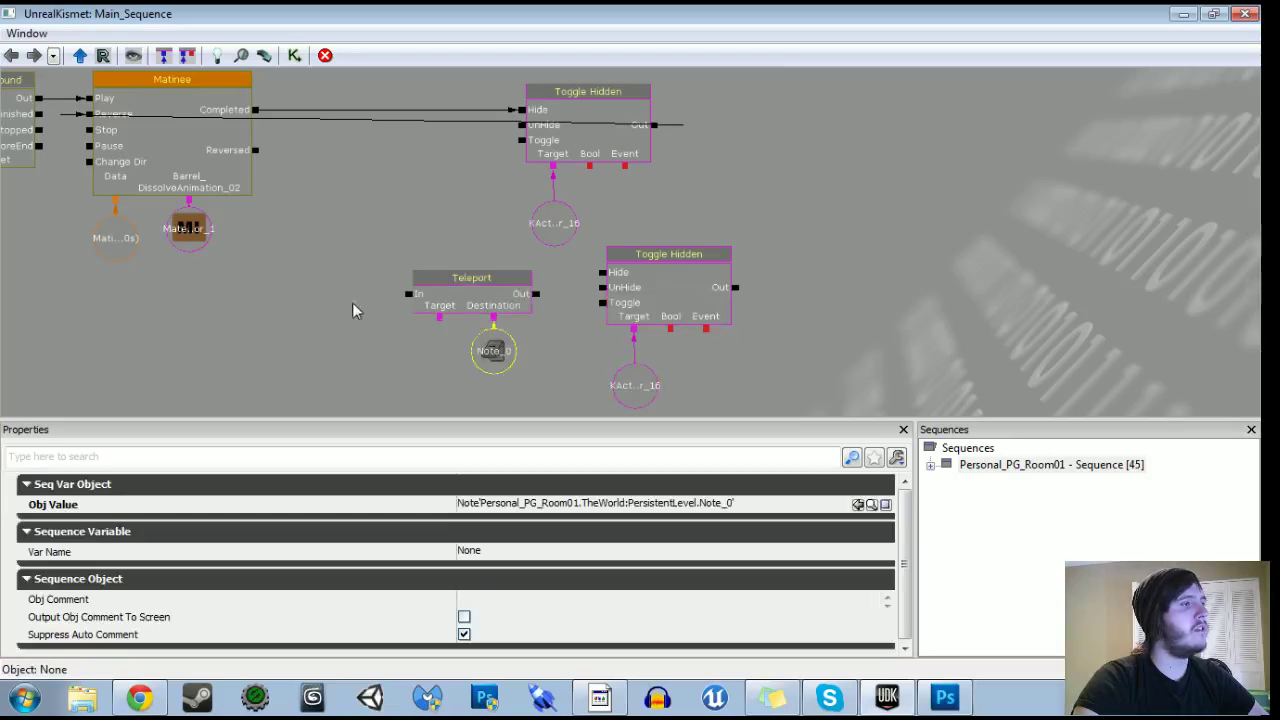
Duplicate the lower KActor_16 variable and connect the copy to the Teleport action's Target.
{"action": "left_click", "coordinate": [650, 384]}
{"action": "key", "text": "ctrl+c"}
{"action": "key", "text": "ctrl+v"}
{"action": "left_click_drag", "start_coordinate": [640, 270], "coordinate": [425, 368], "text": "ctrl"}
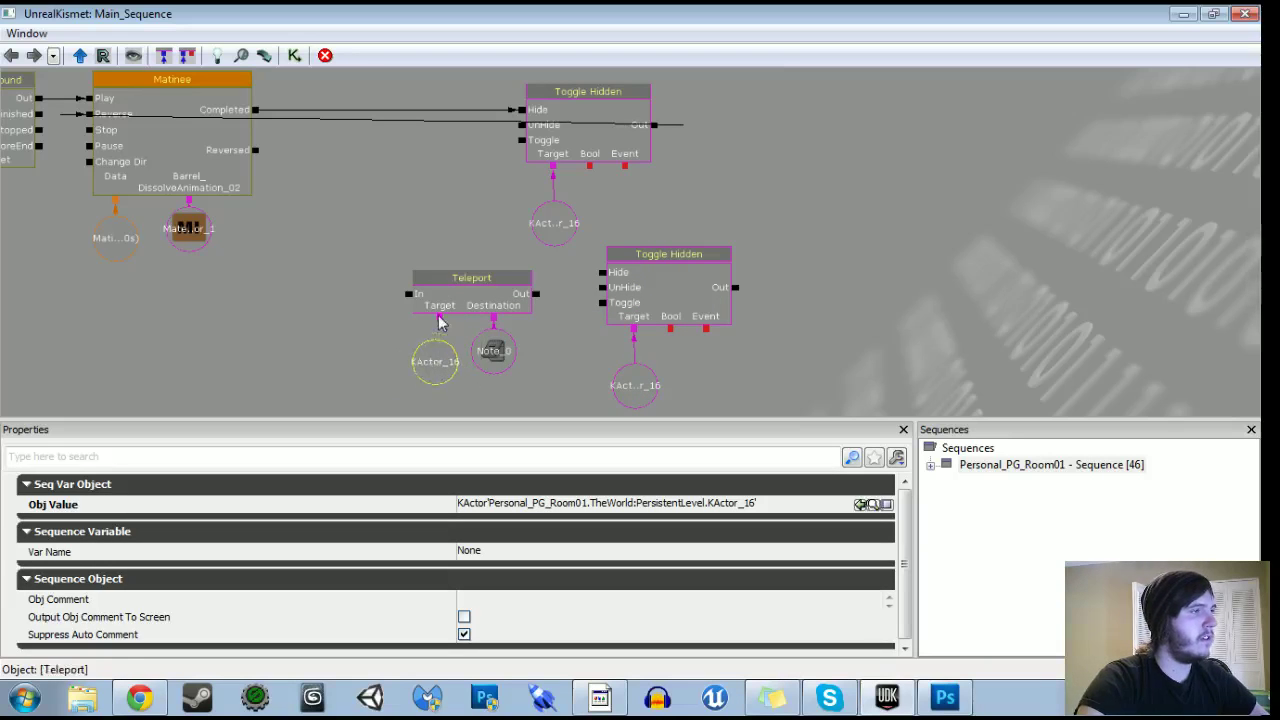
{"action": "left_click_drag", "start_coordinate": [440, 318], "coordinate": [436, 350]}
Link the Matinee's Reversed to Teleport's In and Teleport's Out to the lower Toggle Hidden's UnHide, aligning that Toggle Hidden with its variable.
{"action": "left_click_drag", "start_coordinate": [398, 288], "coordinate": [408, 293]}
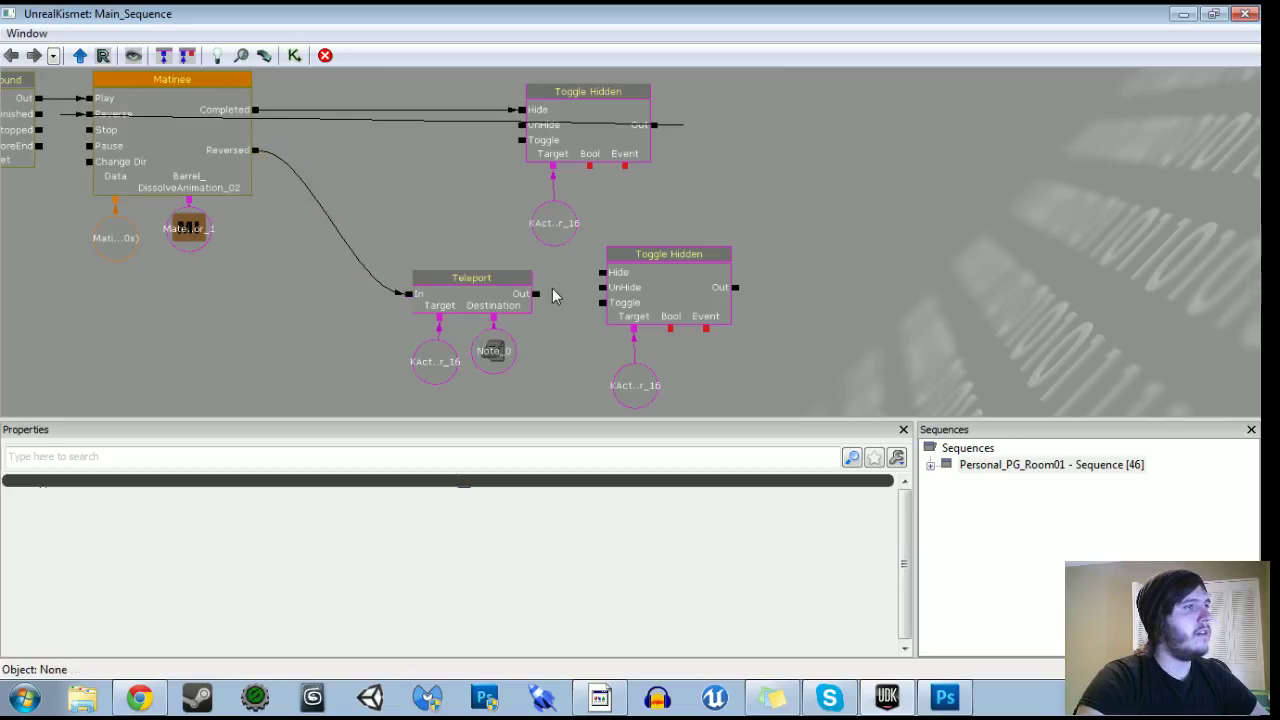
{"action": "left_click_drag", "start_coordinate": [635, 268], "coordinate": [736, 404], "text": "ctrl+alt"}
{"action": "left_click_drag", "start_coordinate": [680, 303], "coordinate": [685, 309], "text": "ctrl"}
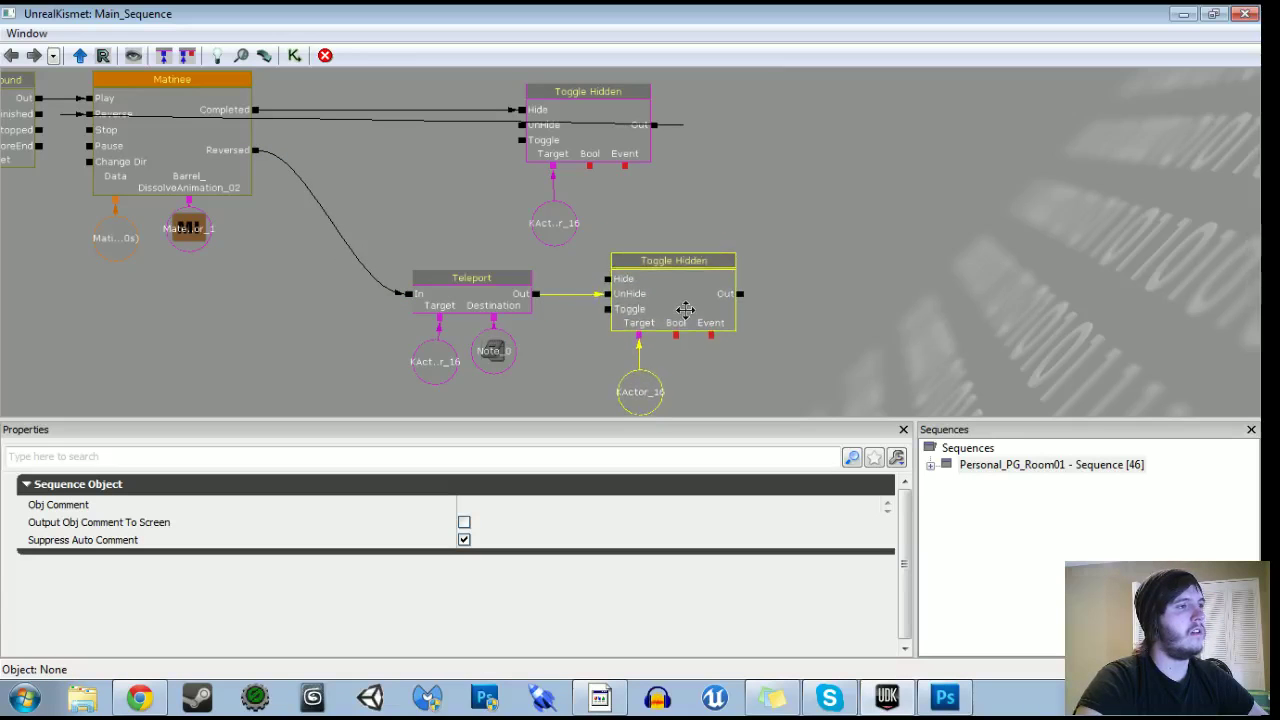
Return to the level, build its paths and dismiss the map check results.
{"action": "left_click", "coordinate": [1180, 14]}
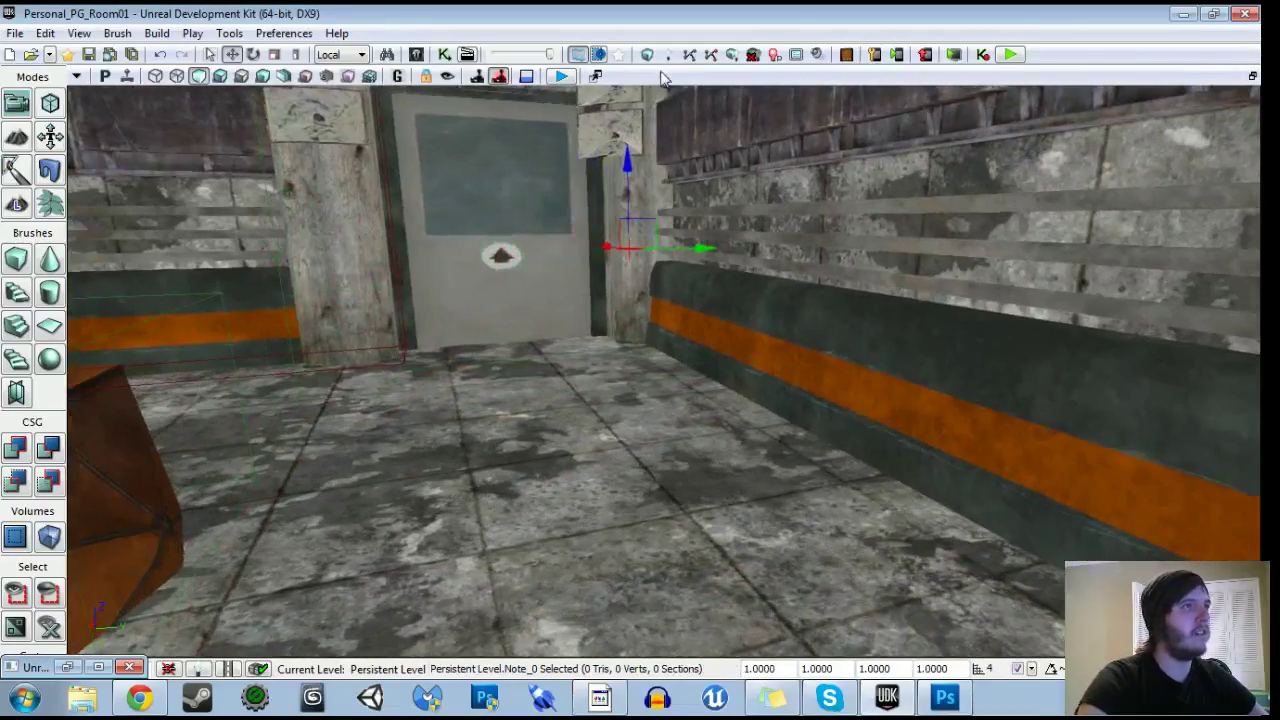
{"action": "left_click", "coordinate": [690, 53]}
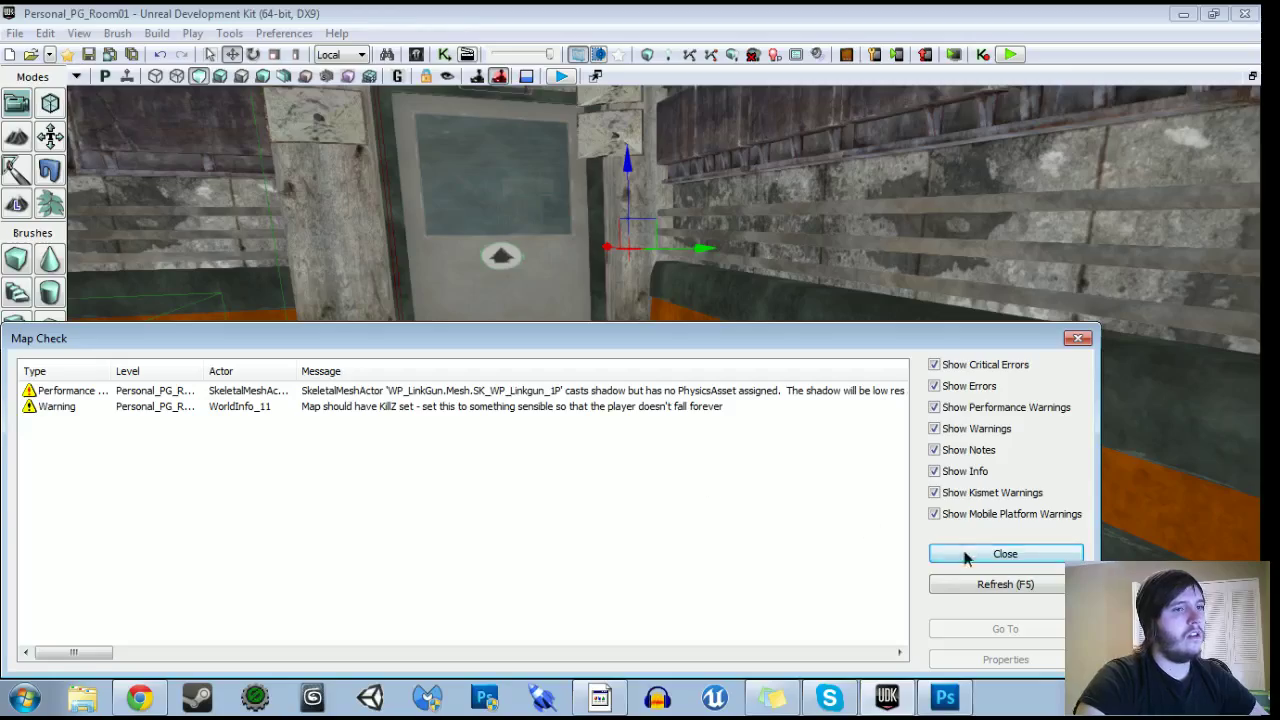
{"action": "left_click", "coordinate": [1005, 554]}
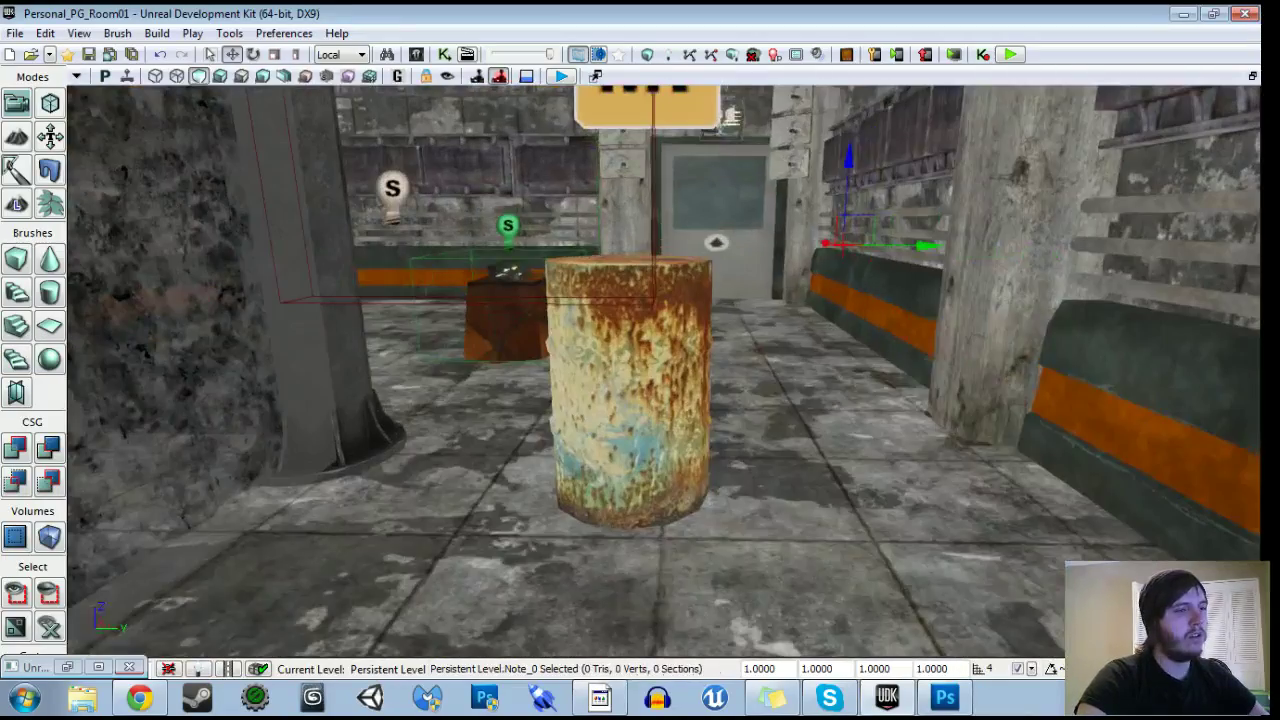
Start a playtest from the floor in front of the grey door with the arrow sign.
{"action": "right_click", "coordinate": [754, 535]}
{"action": "left_click", "coordinate": [830, 512]}
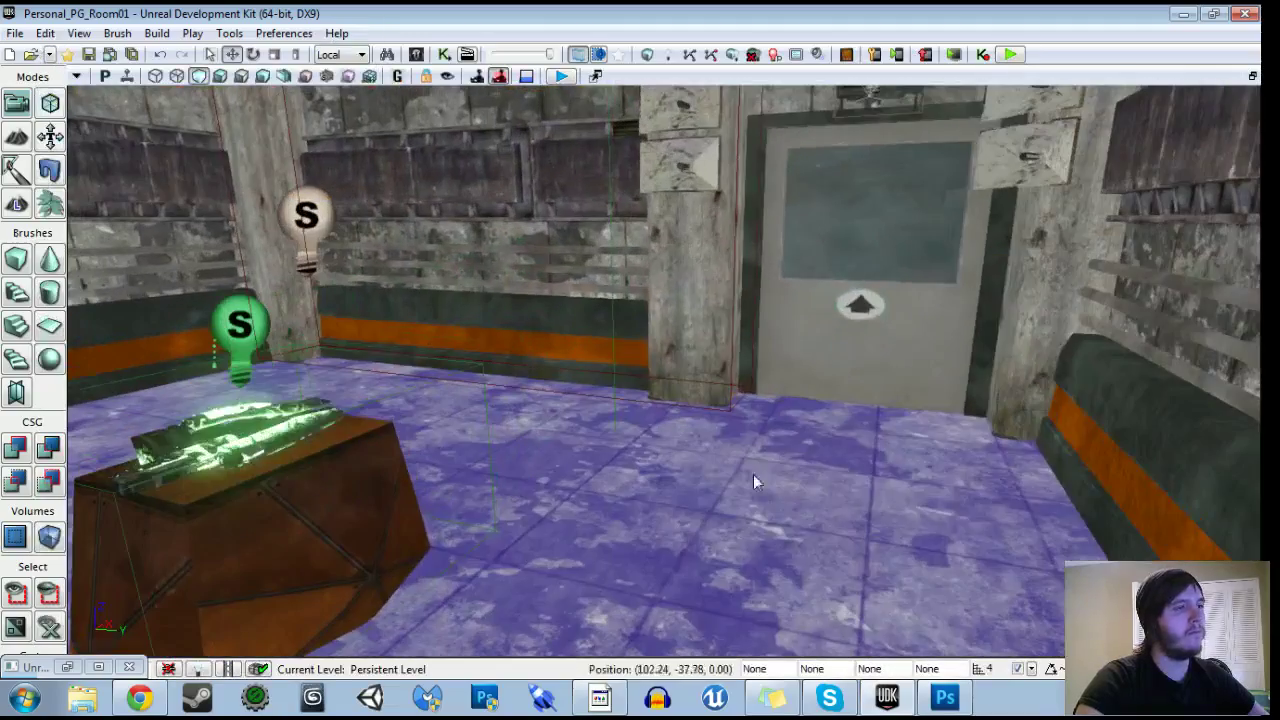
{"action": "right_click", "coordinate": [760, 540]}
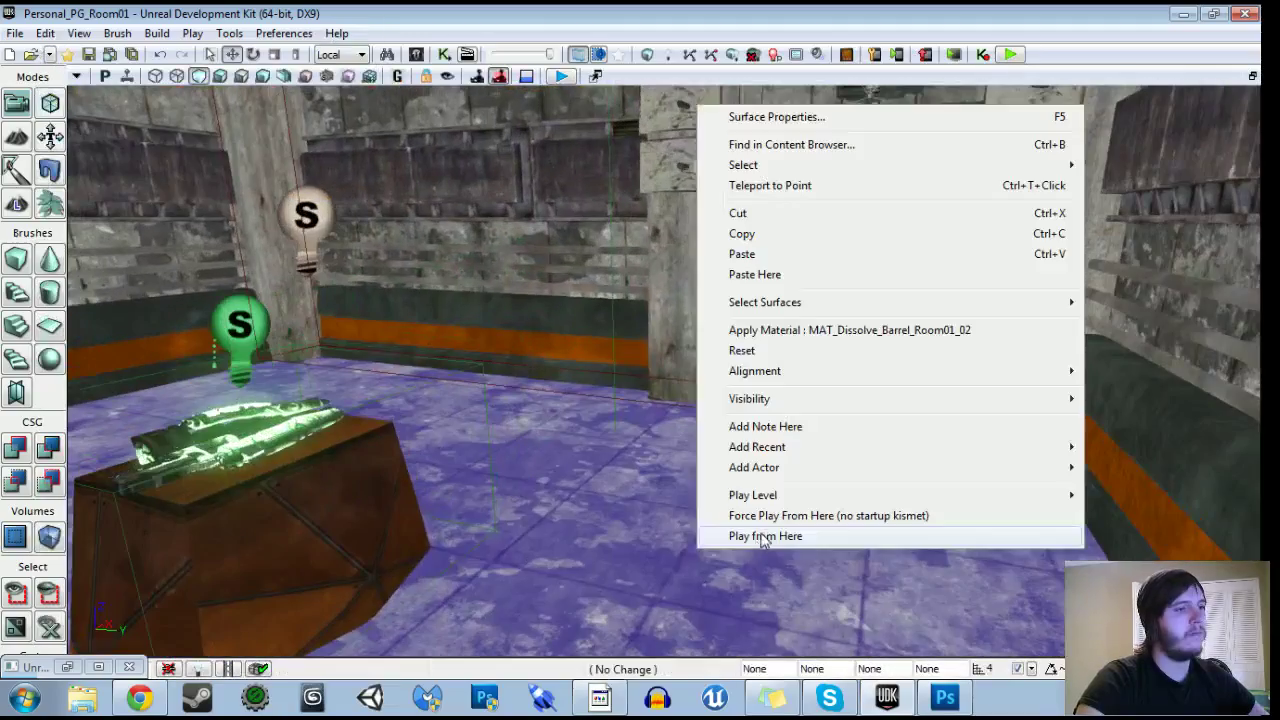
{"action": "left_click", "coordinate": [764, 537]}
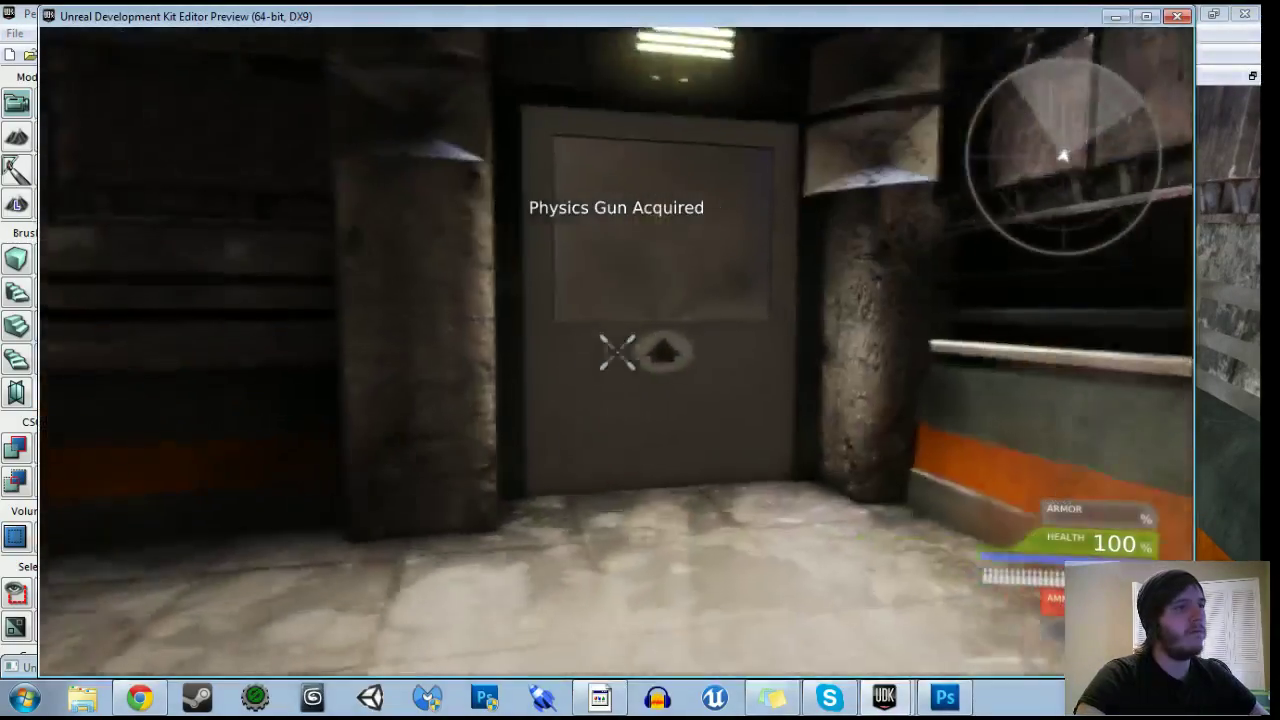
Pick up the platform barrel with the physics gun and carry it into the blue doorway field.
{"action": "key", "text": "w"}
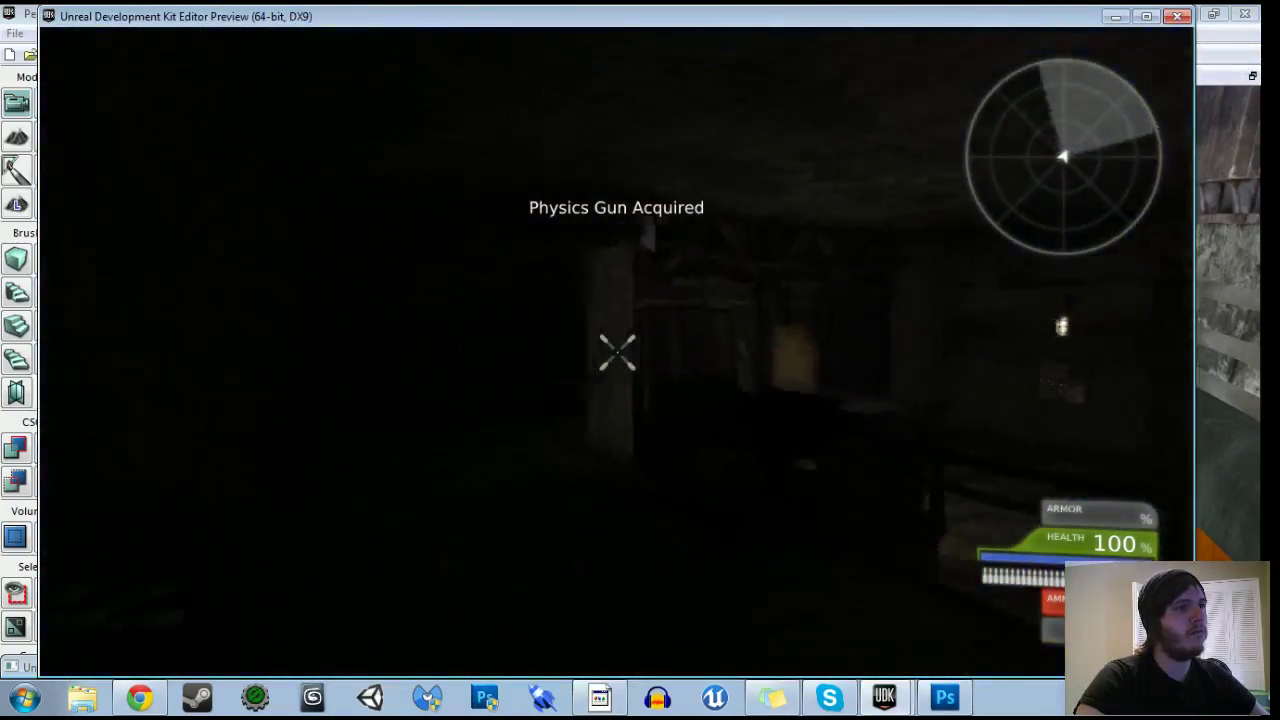
{"action": "key", "text": "w"}
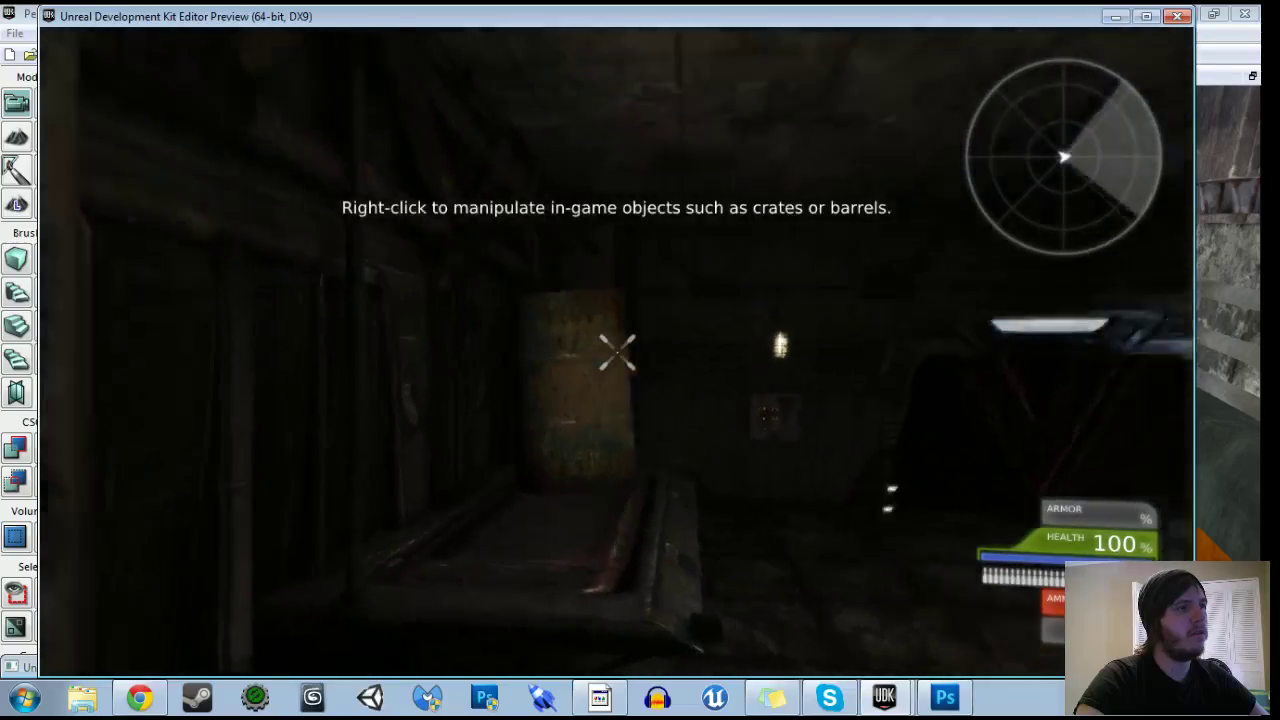
{"action": "key", "text": "w"}
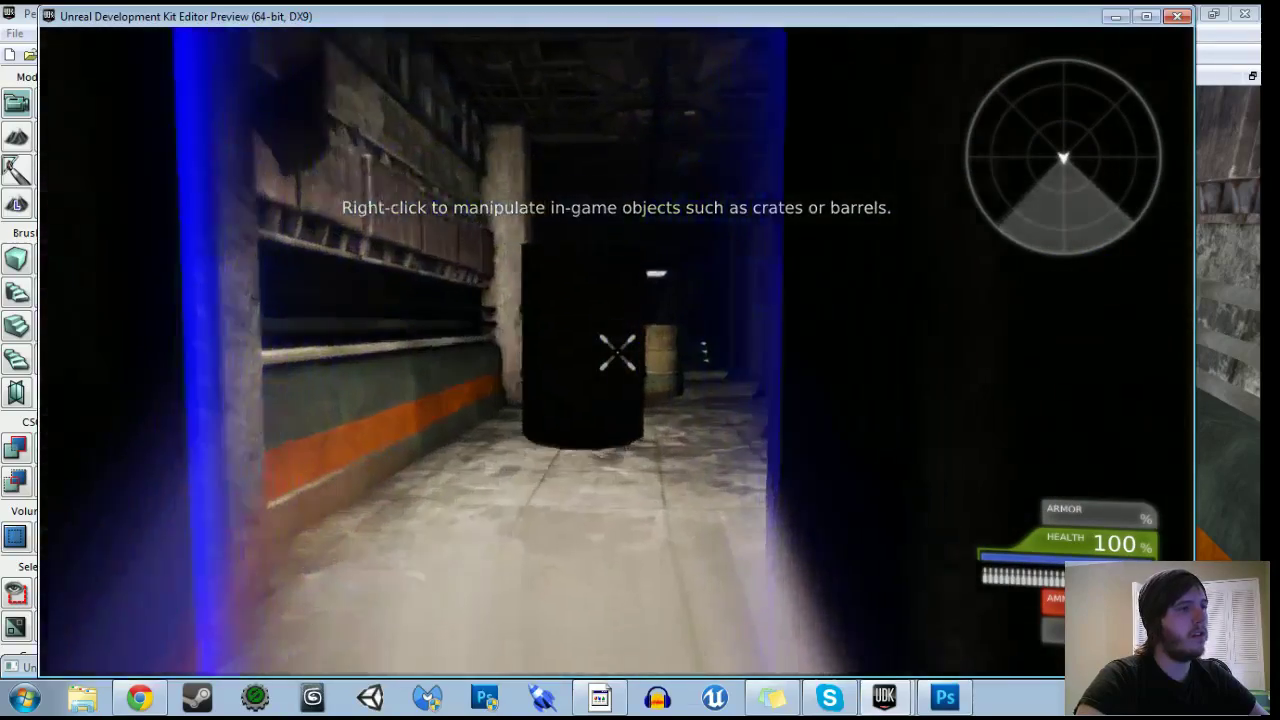
{"action": "left_click", "coordinate": [617, 352]}
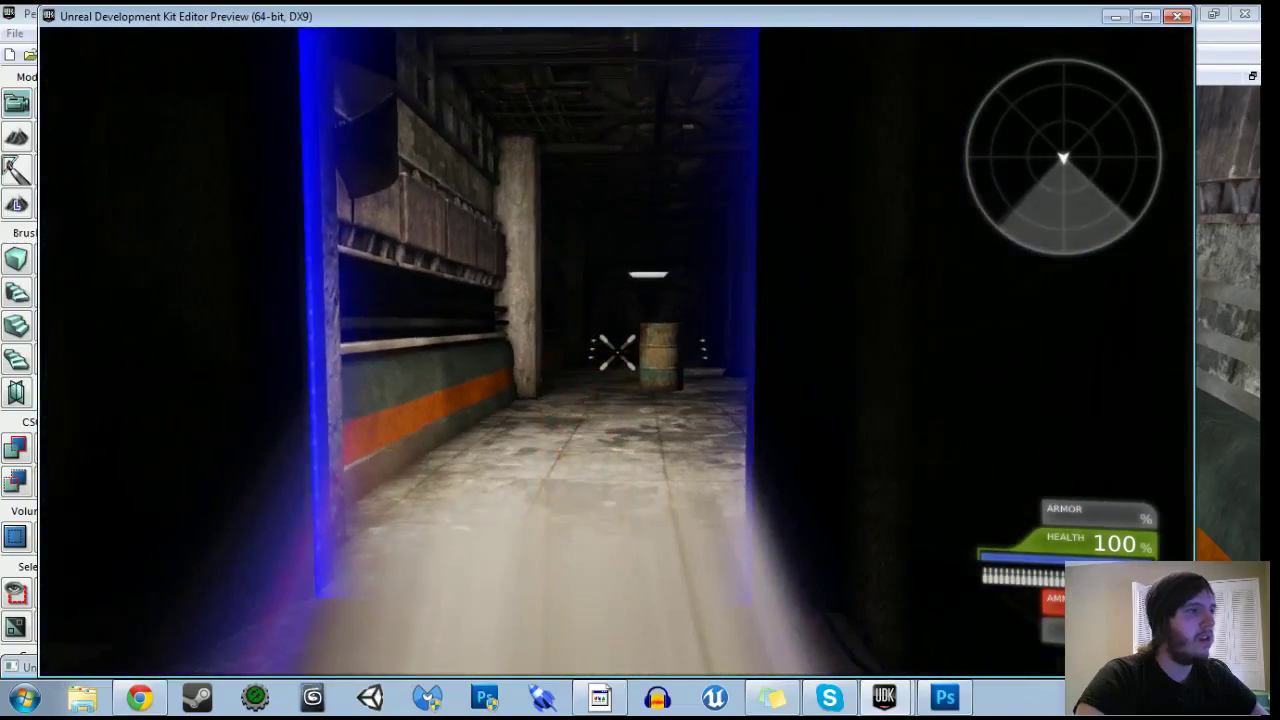
Check the platform for the barrel's return and carry the barrel into the blue doorway field a second time.
{"action": "key", "text": "w"}
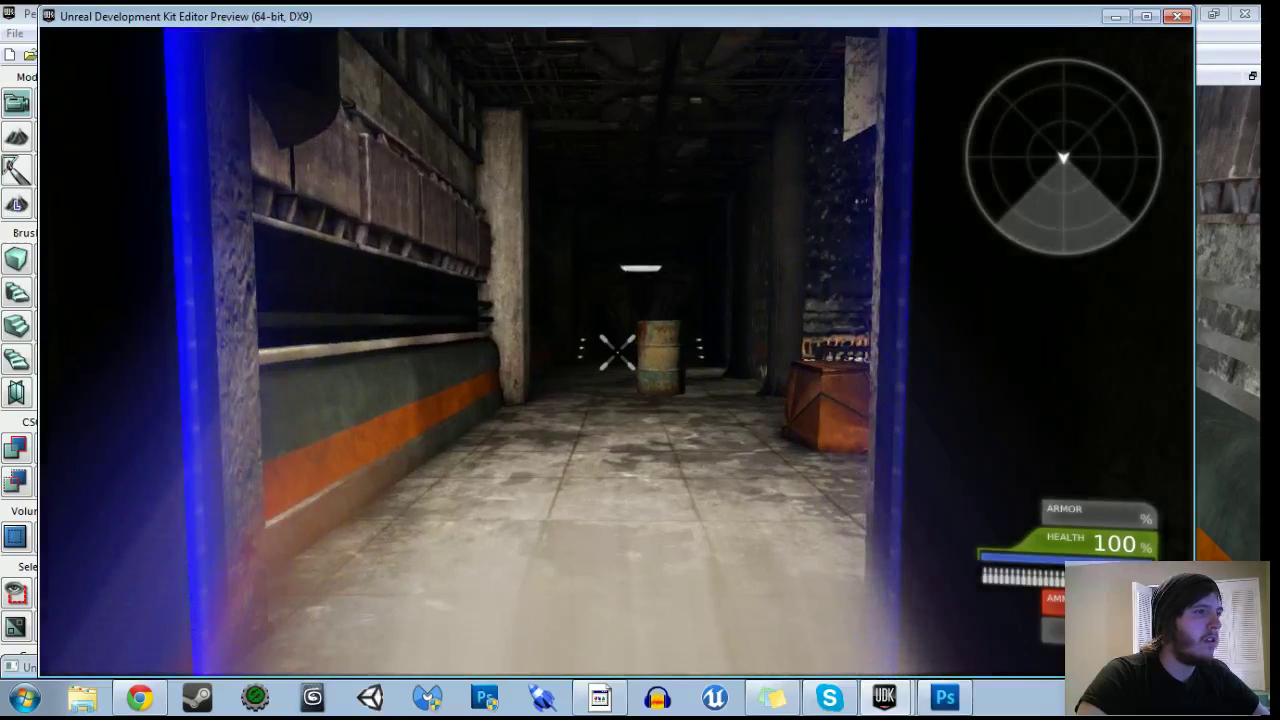
{"action": "key", "text": "w"}
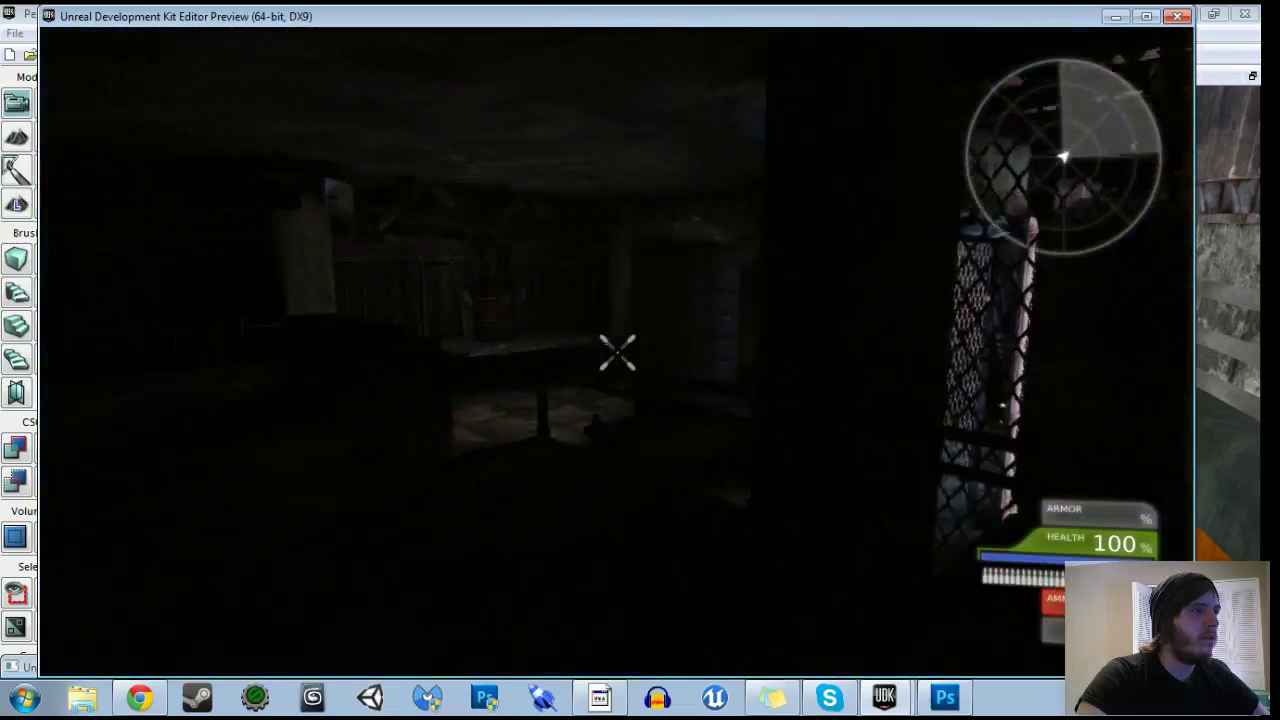
{"action": "key", "text": "w"}
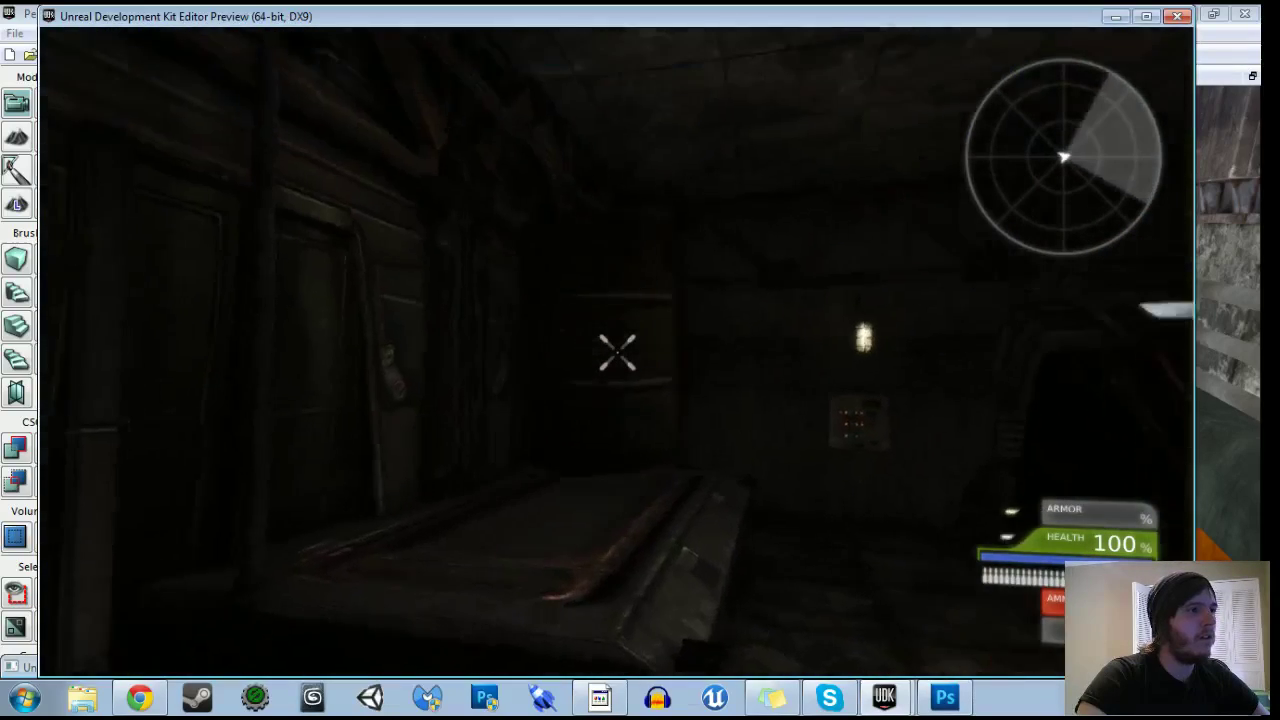
{"action": "key", "text": "w"}
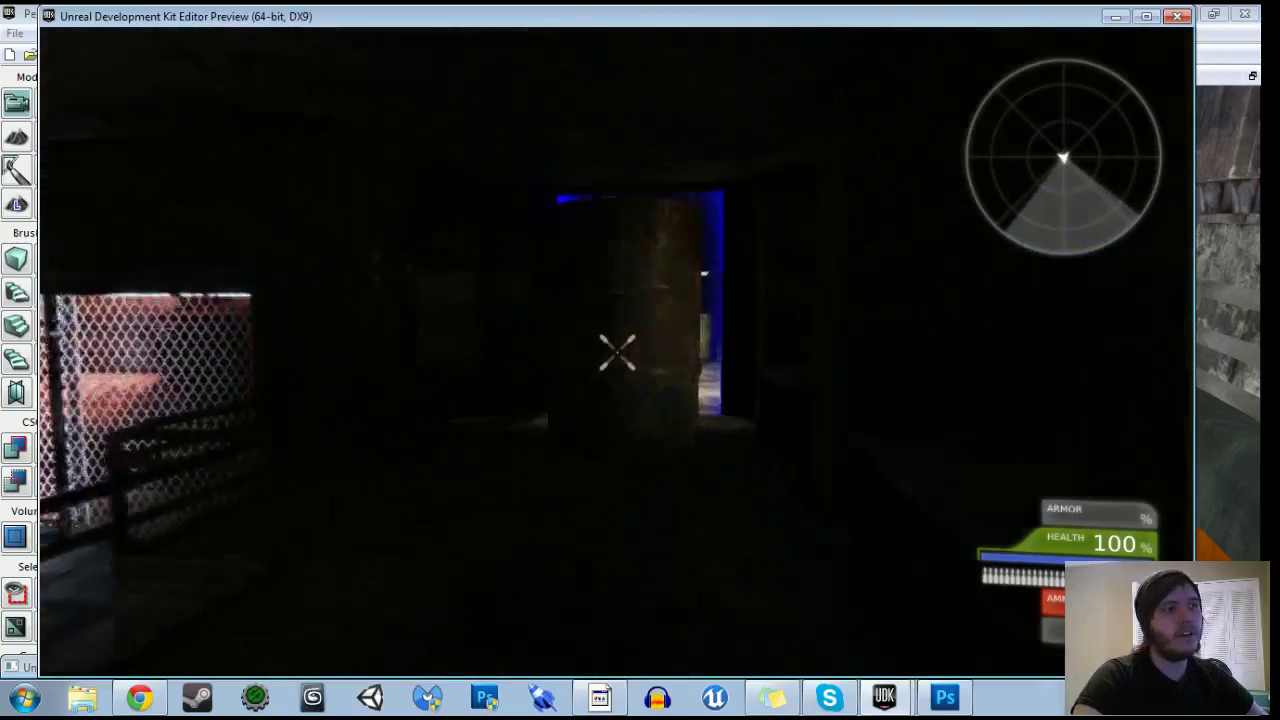
{"action": "key", "text": "s"}
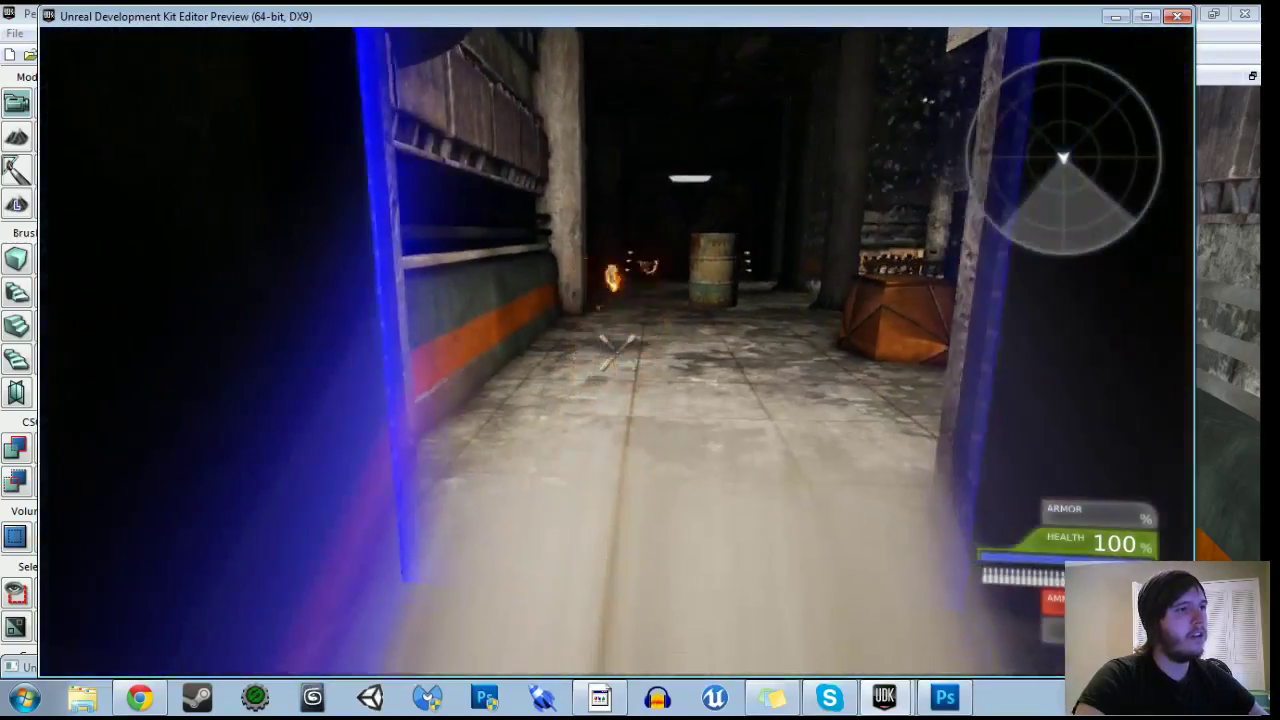
Check the platform again for the barrel's second return and end the playtest.
{"action": "key", "text": "w"}
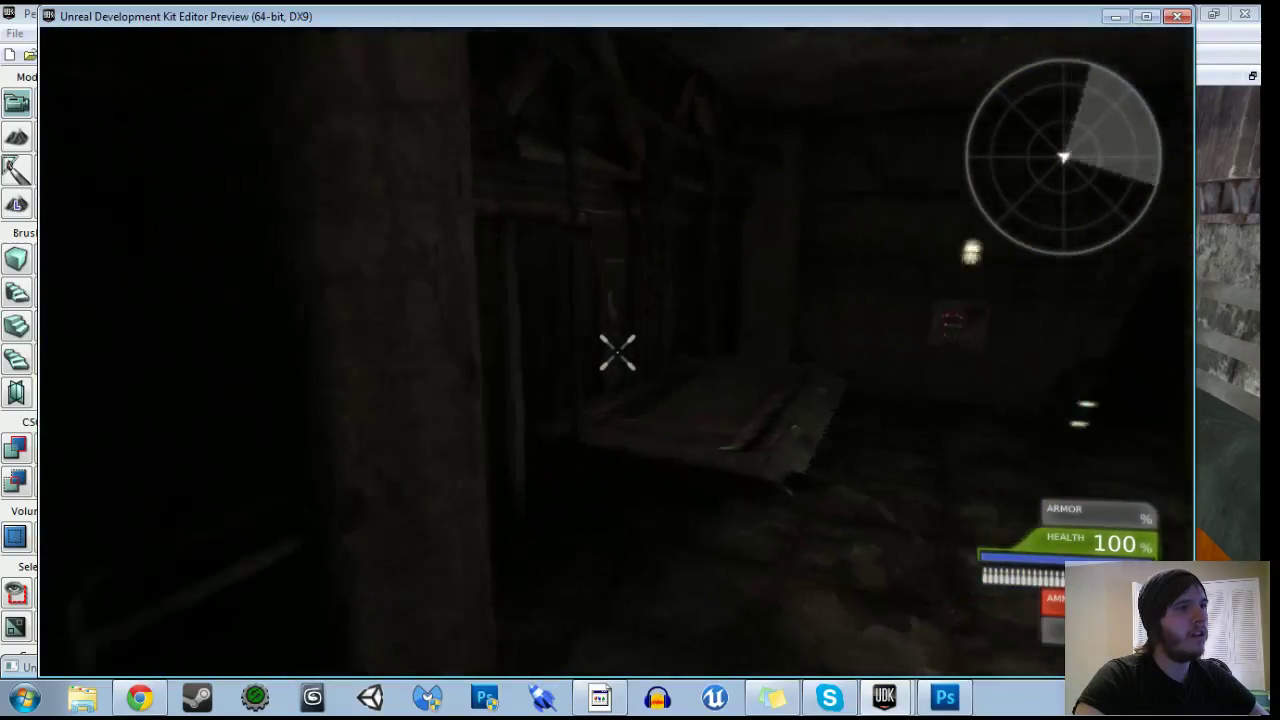
{"action": "key", "text": "w"}
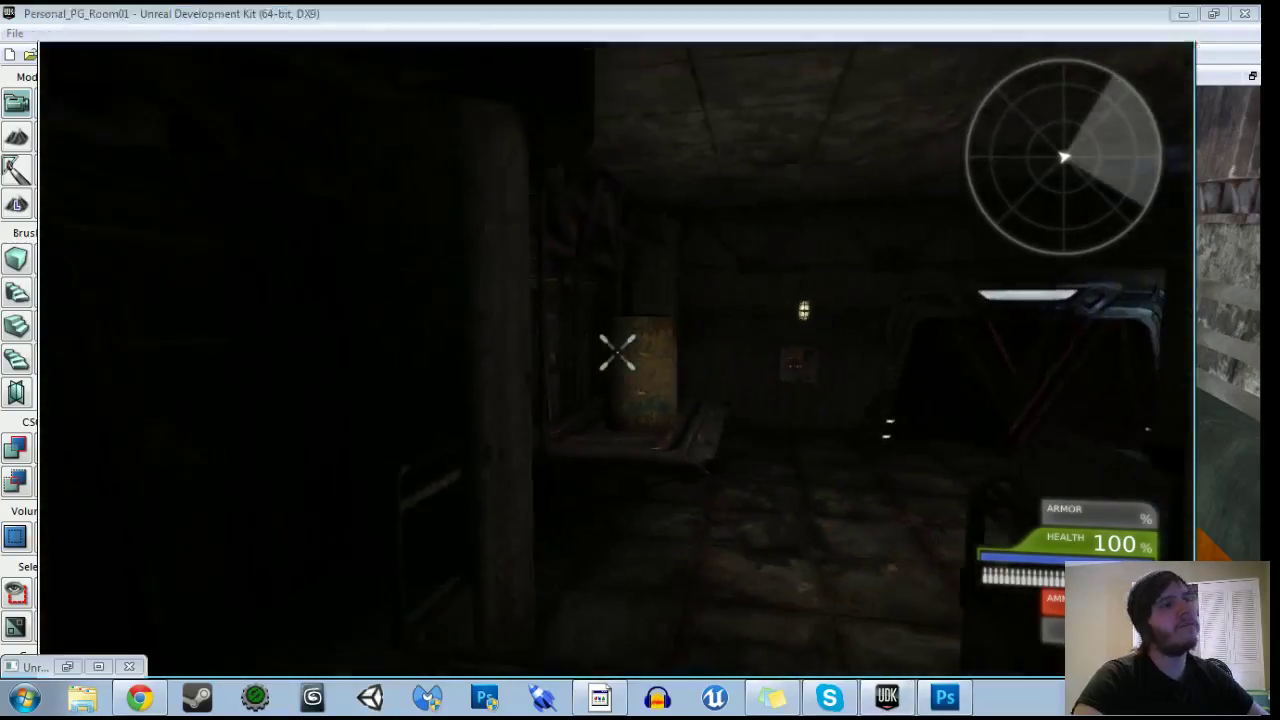
{"action": "key", "text": "Escape"}
Select InterpActor_3 in the level and bring up the Kismet sequence.
{"action": "key", "text": "w"}
{"action": "right_click_drag", "start_coordinate": [660, 370], "coordinate": [730, 410]}
{"action": "left_click_drag", "start_coordinate": [730, 410], "coordinate": [730, 335]}
{"action": "right_click_drag", "start_coordinate": [664, 370], "coordinate": [475, 360]}
{"action": "left_click", "coordinate": [446, 56]}
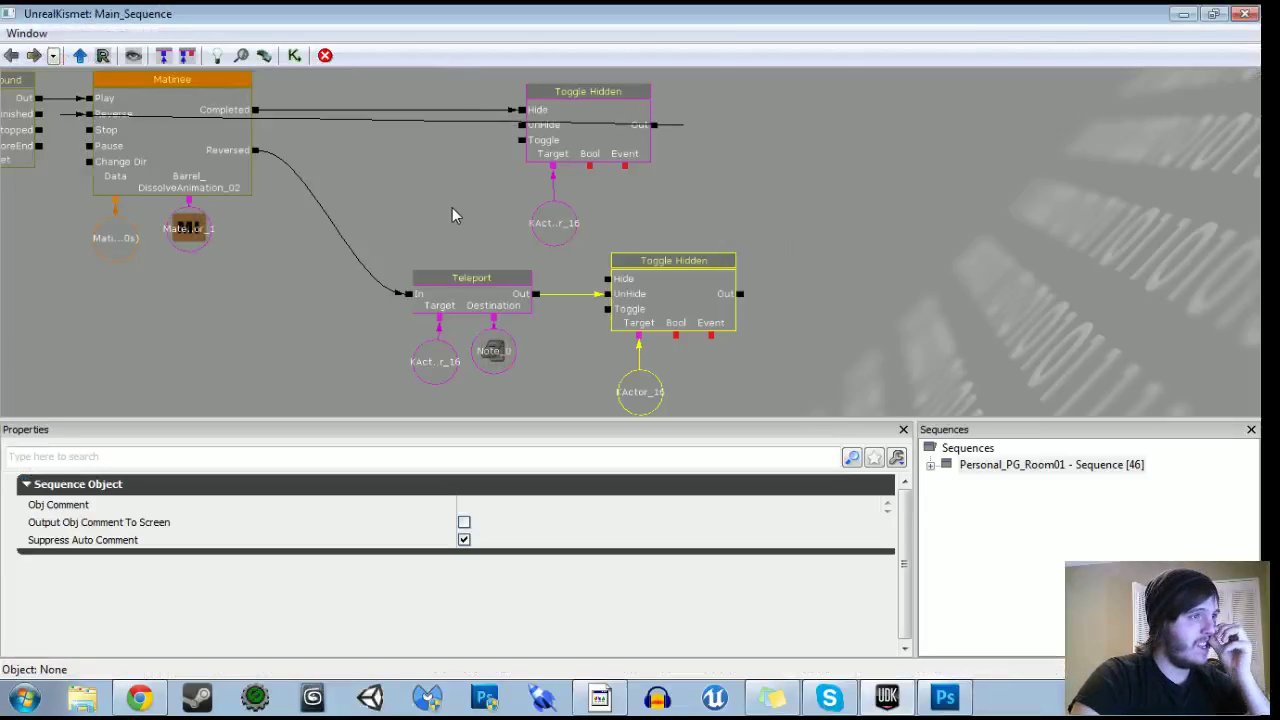
Review the Kismet sequence, including the Barrel 01 dissolve group, the camera animation group and the InterpActor_4 Touch chain.
{"action": "left_click_drag", "start_coordinate": [452, 207], "coordinate": [414, 131]}
{"action": "scroll", "coordinate": [414, 131], "scroll_direction": "down", "scroll_amount": 3}
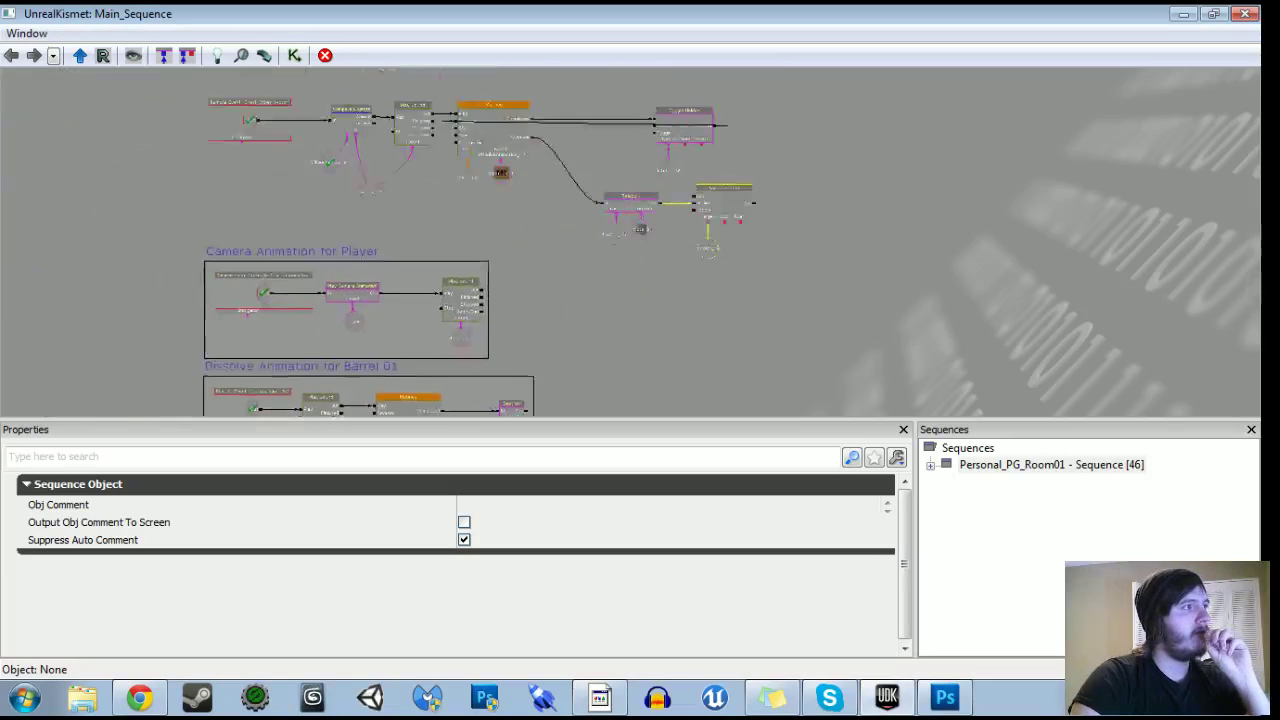
{"action": "scroll", "coordinate": [645, 290], "scroll_direction": "up", "scroll_amount": 5}
{"action": "left_click_drag", "start_coordinate": [649, 301], "coordinate": [651, 300]}
{"action": "scroll", "coordinate": [649, 301], "scroll_direction": "down", "scroll_amount": 1}
{"action": "mouse_move", "coordinate": [642, 388]}
{"action": "left_mouse_down"}
{"action": "mouse_move", "coordinate": [718, 188]}
{"action": "mouse_move", "coordinate": [714, 150]}
{"action": "left_mouse_up"}
{"action": "left_click_drag", "start_coordinate": [604, 288], "coordinate": [617, 104]}
{"action": "mouse_move", "coordinate": [930, 268]}
{"action": "left_mouse_down"}
{"action": "mouse_move", "coordinate": [951, 107]}
{"action": "mouse_move", "coordinate": [973, 614]}
{"action": "mouse_move", "coordinate": [962, 202]}
{"action": "left_mouse_up"}
{"action": "left_click_drag", "start_coordinate": [586, 382], "coordinate": [587, 286]}
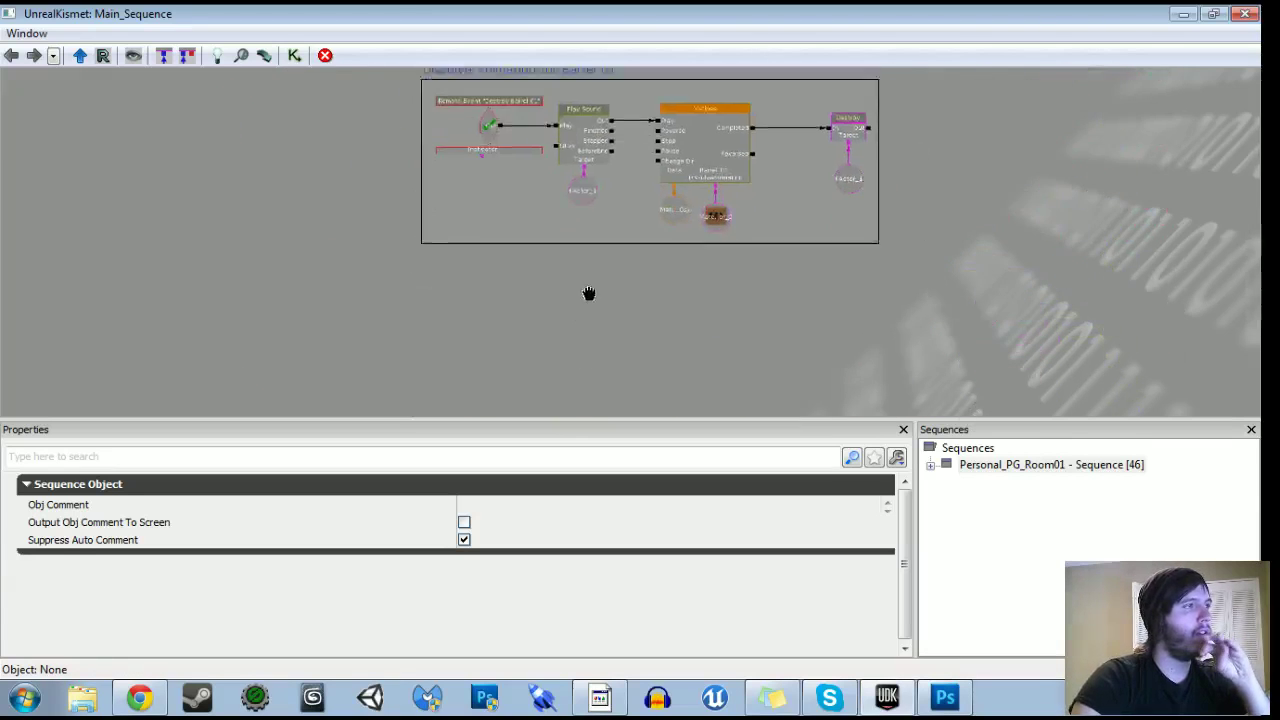
{"action": "scroll", "coordinate": [587, 286], "scroll_direction": "up", "scroll_amount": 2}
{"action": "right_click", "coordinate": [332, 288]}
{"action": "mouse_move", "coordinate": [531, 485]}
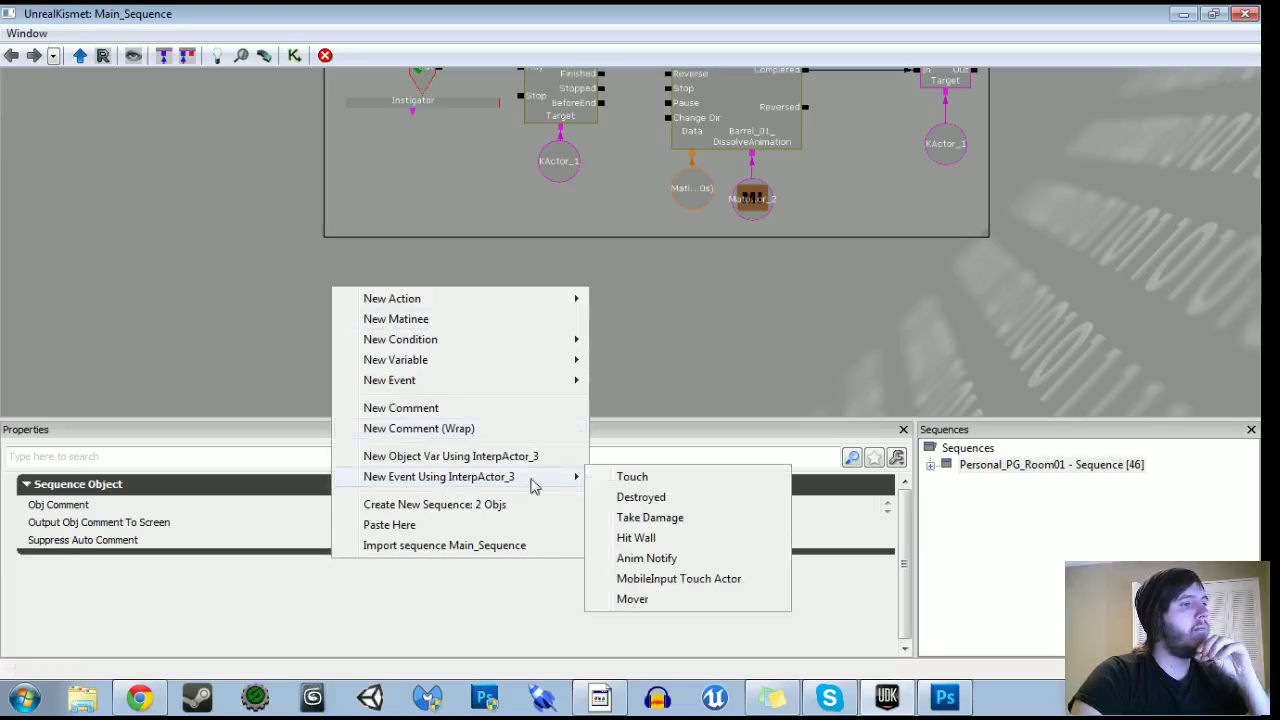
{"action": "left_click_drag", "start_coordinate": [701, 276], "coordinate": [674, 648]}
{"action": "left_click_drag", "start_coordinate": [669, 140], "coordinate": [764, 421]}
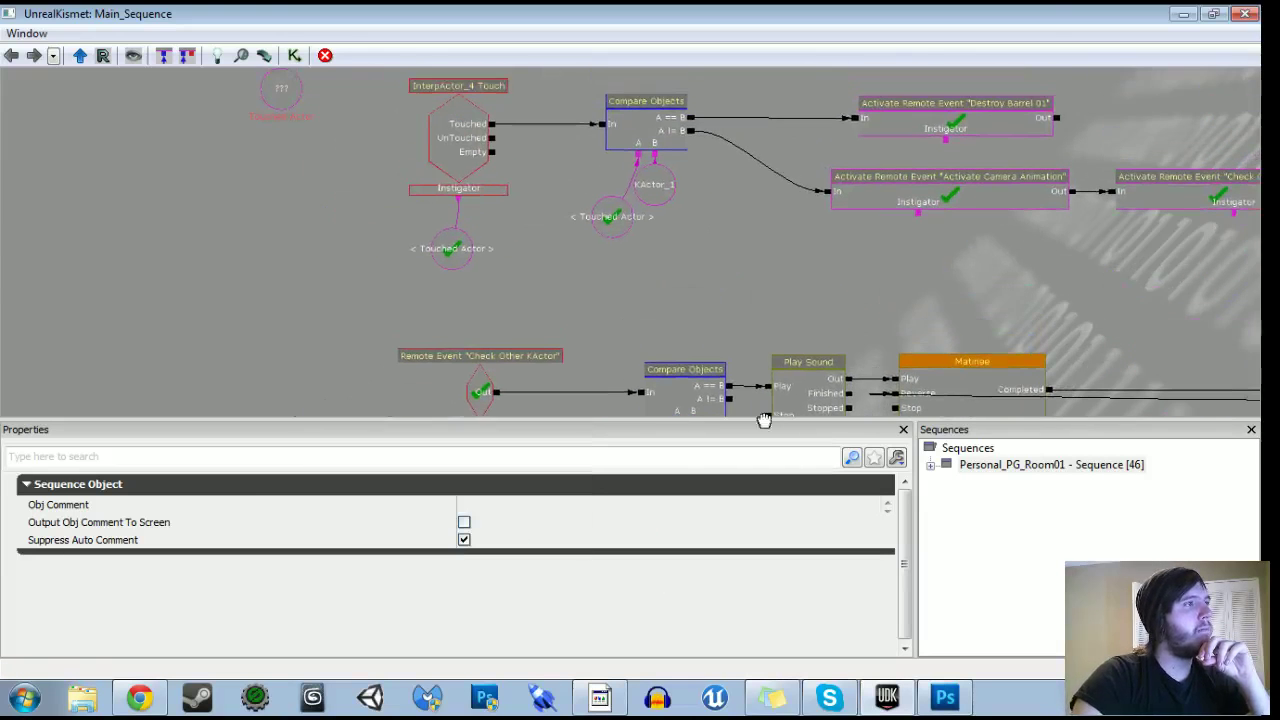
{"action": "left_click_drag", "start_coordinate": [531, 194], "coordinate": [560, 458]}
{"action": "left_click_drag", "start_coordinate": [620, 400], "coordinate": [614, 261]}
{"action": "left_click_drag", "start_coordinate": [600, 351], "coordinate": [580, 108]}
{"action": "left_click_drag", "start_coordinate": [565, 383], "coordinate": [516, 240]}
Add a Touch event for InterpActor_3 in the empty area below the Barrel 01 dissolve group.
{"action": "right_click", "coordinate": [516, 210]}
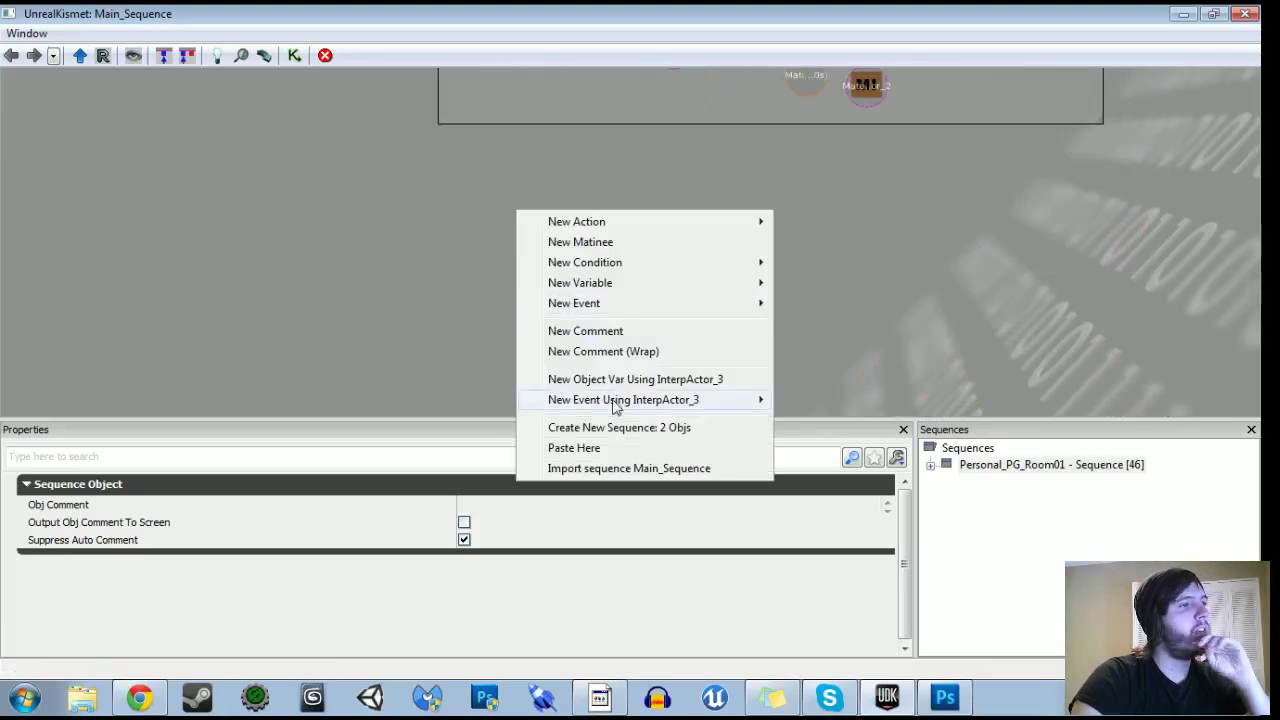
{"action": "mouse_move", "coordinate": [614, 400]}
{"action": "left_click", "coordinate": [810, 399]}
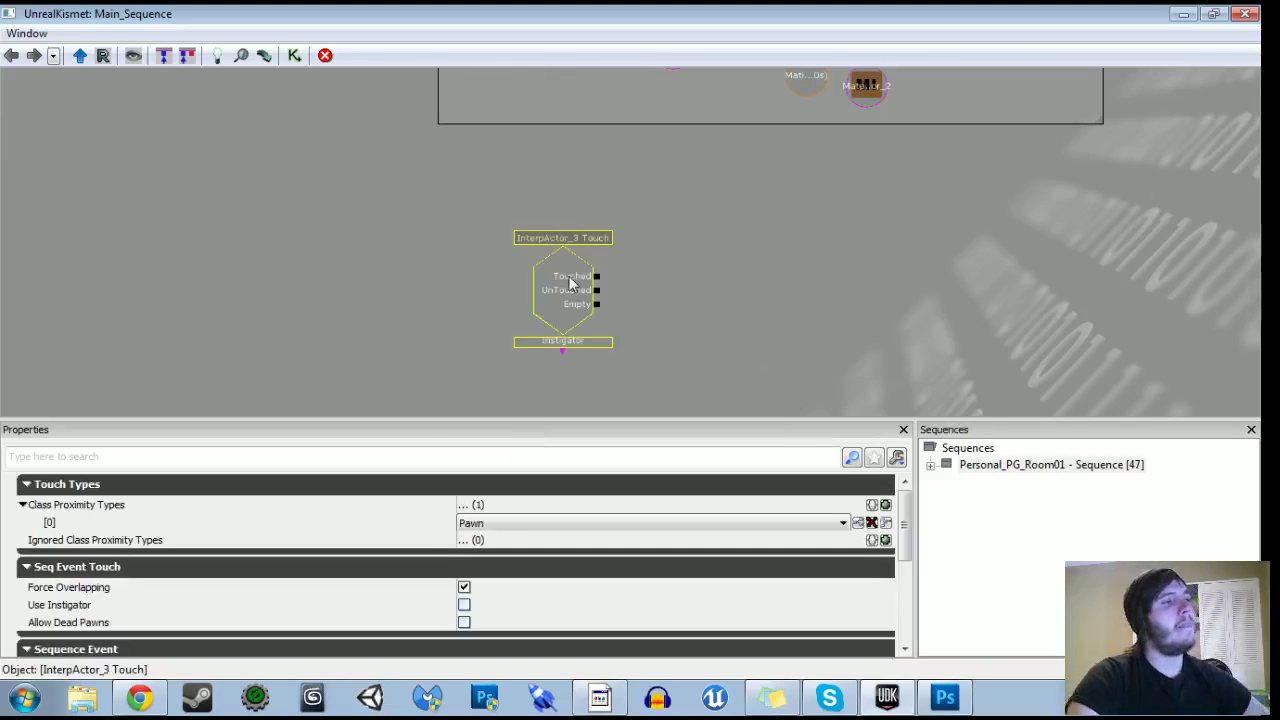
Delete the newly added InterpActor_3 Touch event below the Barrel 01 dissolve group.
{"action": "left_click_drag", "start_coordinate": [569, 283], "coordinate": [477, 229]}
{"action": "left_click_drag", "start_coordinate": [648, 233], "coordinate": [530, 369]}
{"action": "scroll", "coordinate": [530, 369], "scroll_direction": "down", "scroll_amount": 1}
{"action": "key", "text": "Delete"}
Duplicate the InterpActor_4 Touch event with its Touched Actor variable and place the copy below the Barrel 01 dissolve group.
{"action": "left_click_drag", "start_coordinate": [514, 150], "coordinate": [563, 390]}
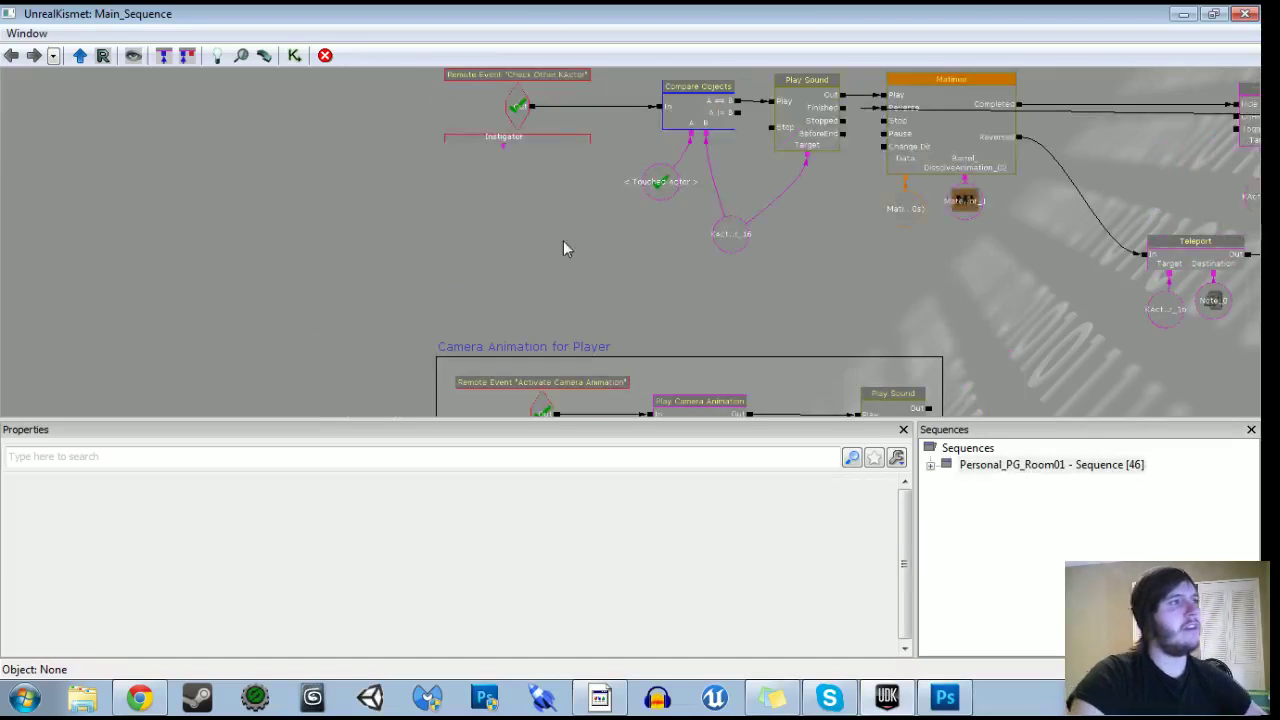
{"action": "left_click_drag", "start_coordinate": [559, 145], "coordinate": [560, 350]}
{"action": "left_click", "coordinate": [519, 109]}
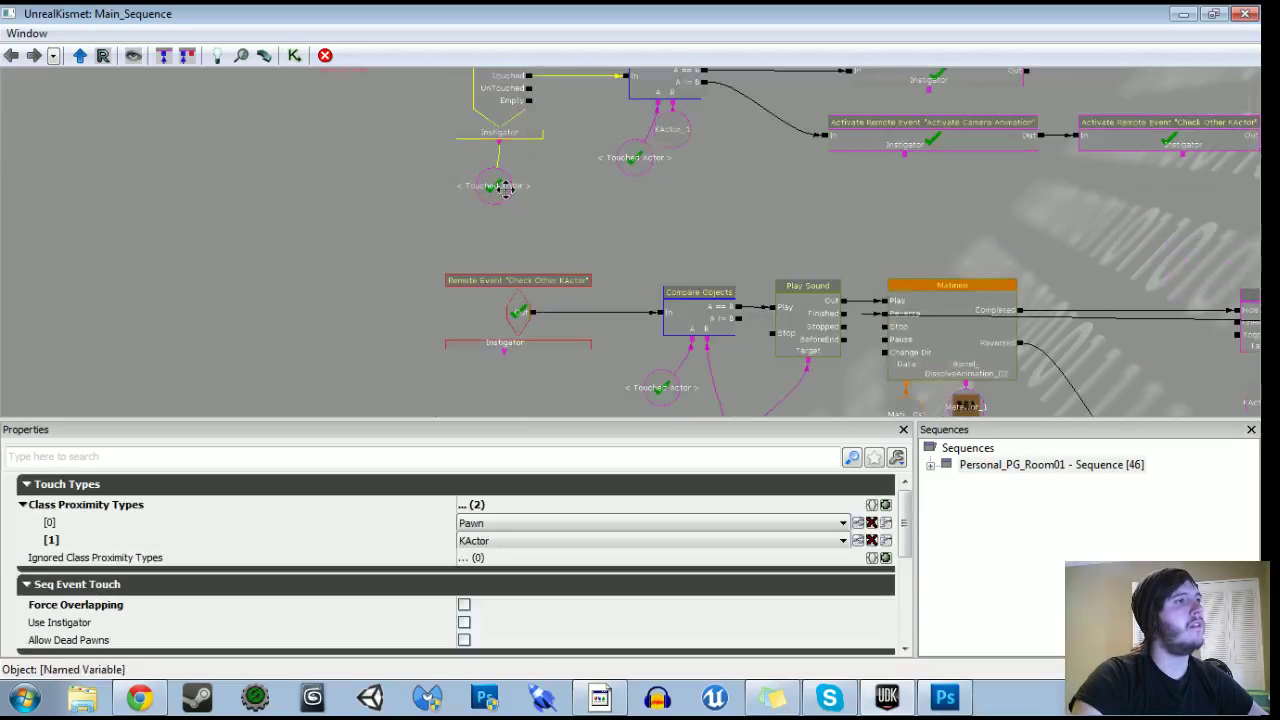
{"action": "left_click", "coordinate": [507, 197], "text": "ctrl"}
{"action": "key", "text": "ctrl+c"}
{"action": "key", "text": "ctrl+v"}
{"action": "left_click_drag", "start_coordinate": [648, 303], "coordinate": [458, 366], "text": "ctrl"}
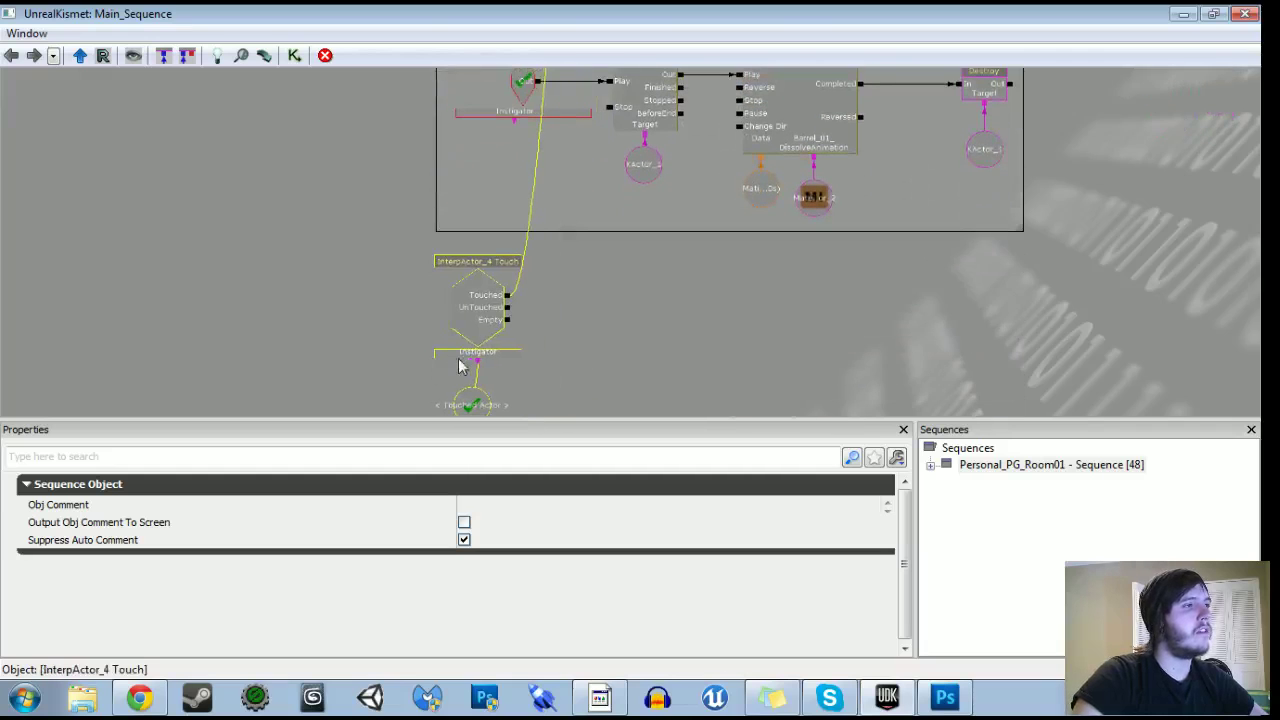
Break the copied touch event's Touched link and reassign the event to InterpActor_3.
{"action": "left_click", "coordinate": [508, 296], "text": "alt"}
{"action": "right_click", "coordinate": [477, 299]}
{"action": "left_click", "coordinate": [511, 289]}
Duplicate the Compare Objects node with its variables beside the InterpActor_3 Touch event, clear its output links, and connect Touched to its In.
{"action": "scroll", "coordinate": [543, 306], "scroll_direction": "down", "scroll_amount": 6}
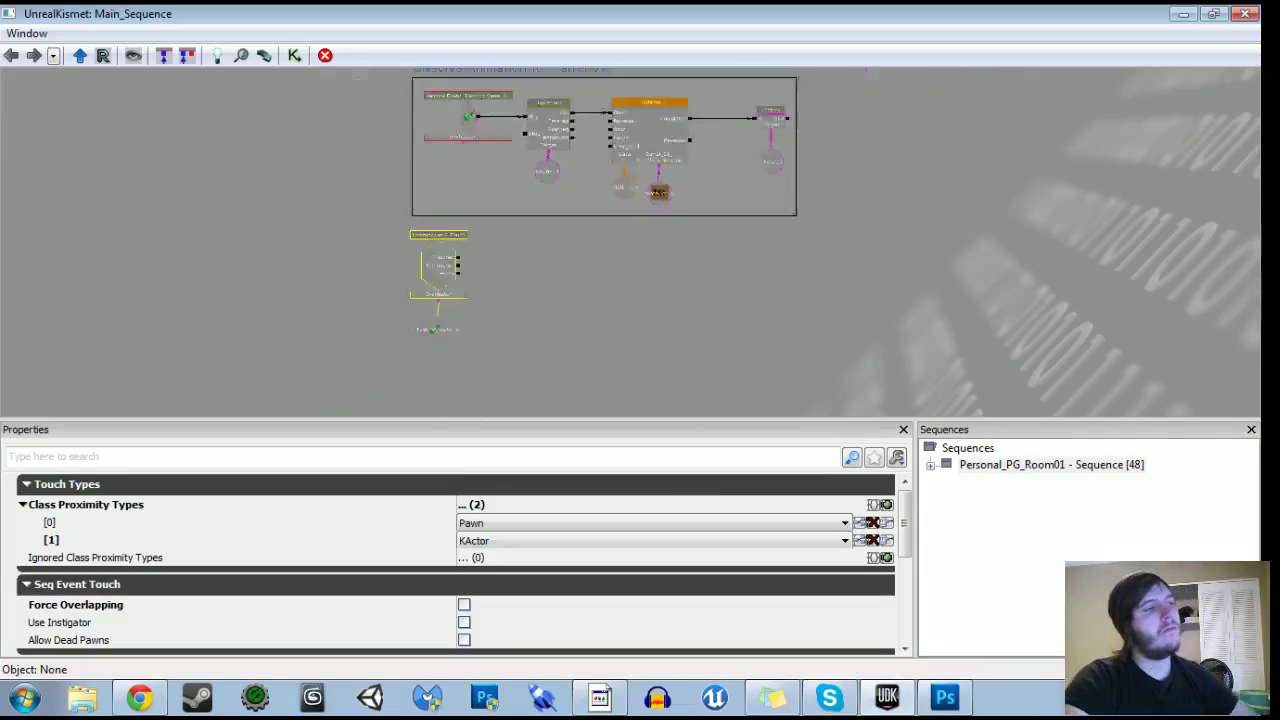
{"action": "scroll", "coordinate": [608, 249], "scroll_direction": "up", "scroll_amount": 6}
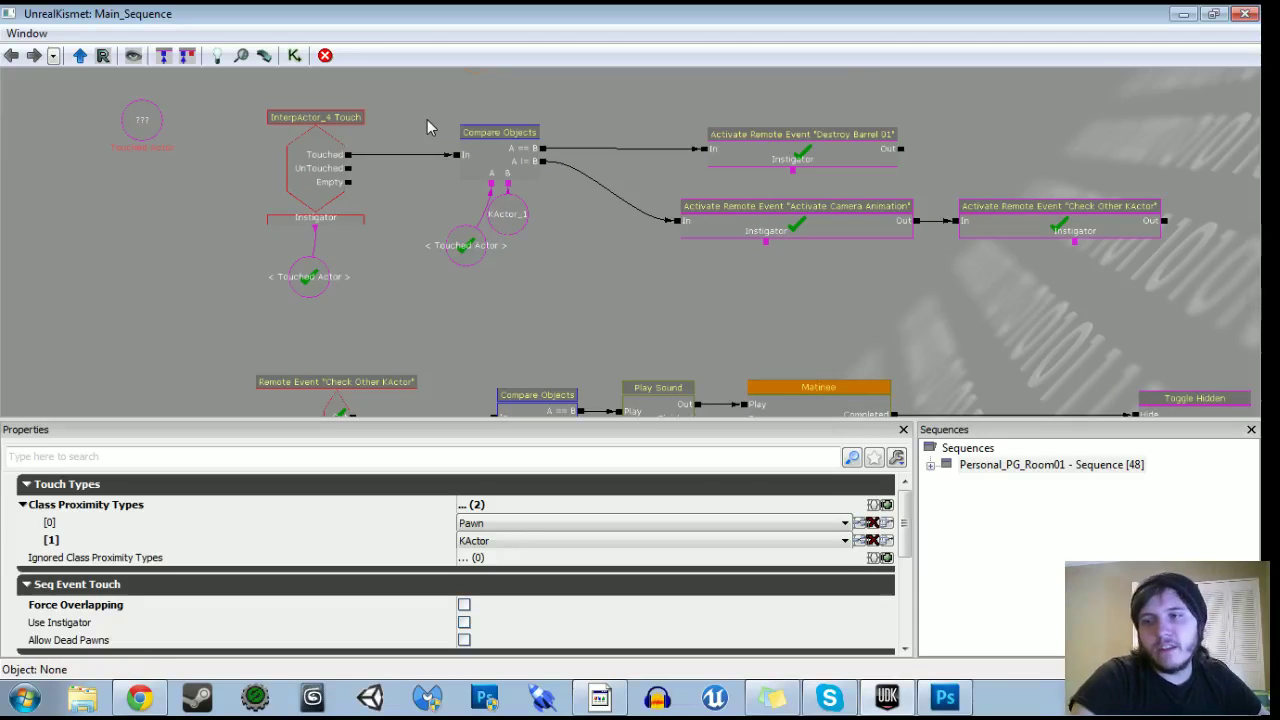
{"action": "left_click_drag", "start_coordinate": [413, 115], "coordinate": [416, 386], "text": "ctrl+alt"}
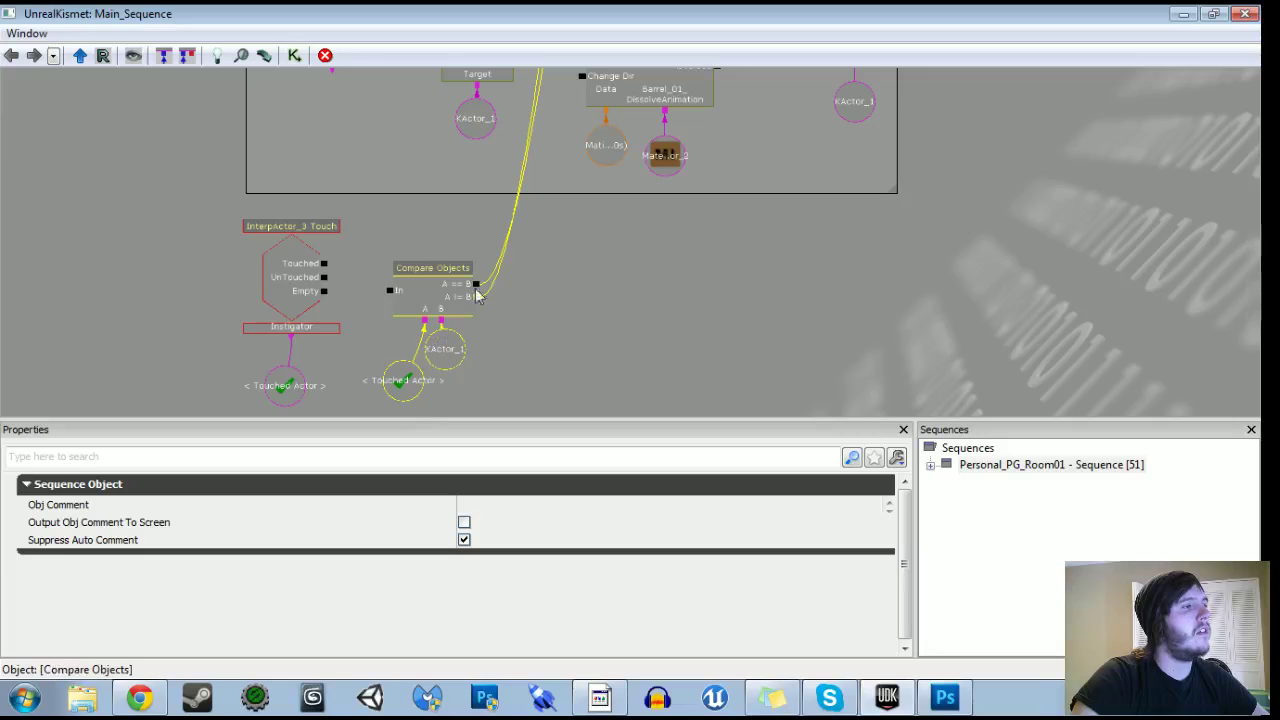
{"action": "left_click", "coordinate": [479, 300]}
{"action": "left_click_drag", "start_coordinate": [324, 263], "coordinate": [389, 291]}
{"action": "left_click_drag", "start_coordinate": [212, 241], "coordinate": [328, 392], "text": "ctrl+alt"}
{"action": "left_click_drag", "start_coordinate": [286, 288], "coordinate": [292, 320], "text": "ctrl"}
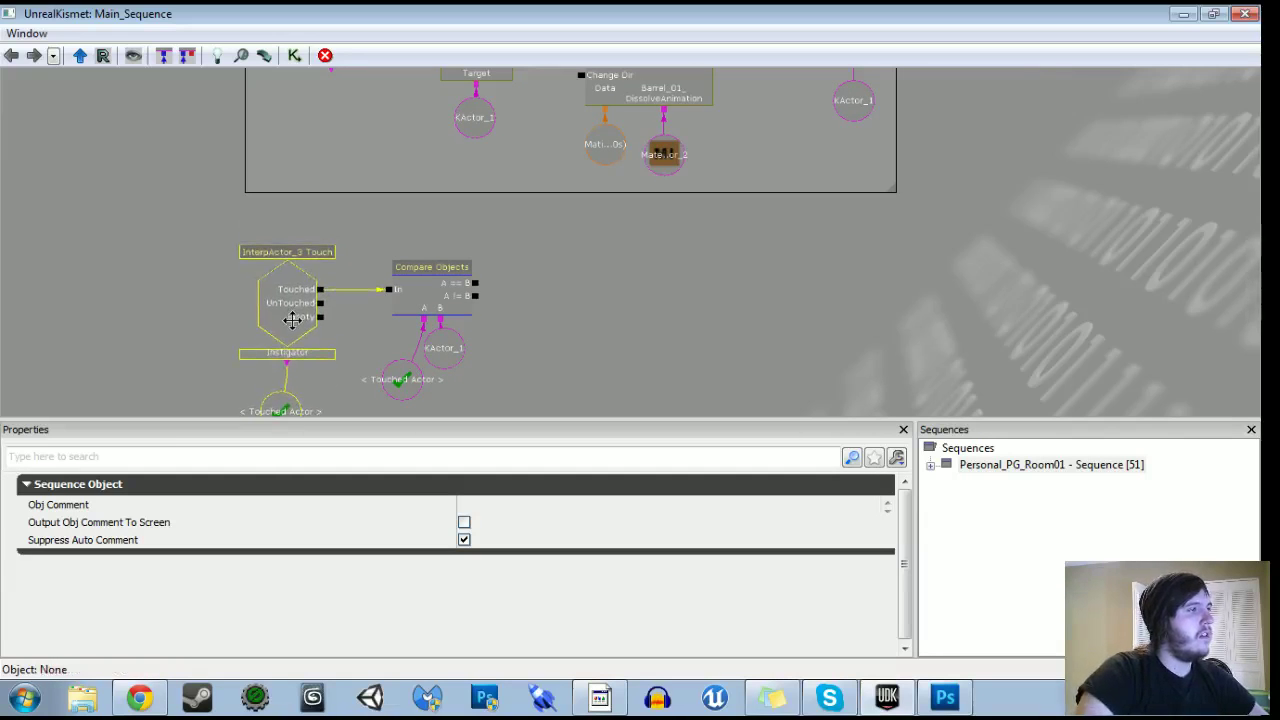
Copy the Activate Remote Event "Check Other KActor" action beside the new Compare Objects node and connect A == B to its In.
{"action": "scroll", "coordinate": [670, 311], "scroll_direction": "down", "scroll_amount": 1}
{"action": "left_click_drag", "start_coordinate": [665, 319], "coordinate": [488, 715]}
{"action": "scroll", "coordinate": [648, 311], "scroll_direction": "down", "scroll_amount": 3}
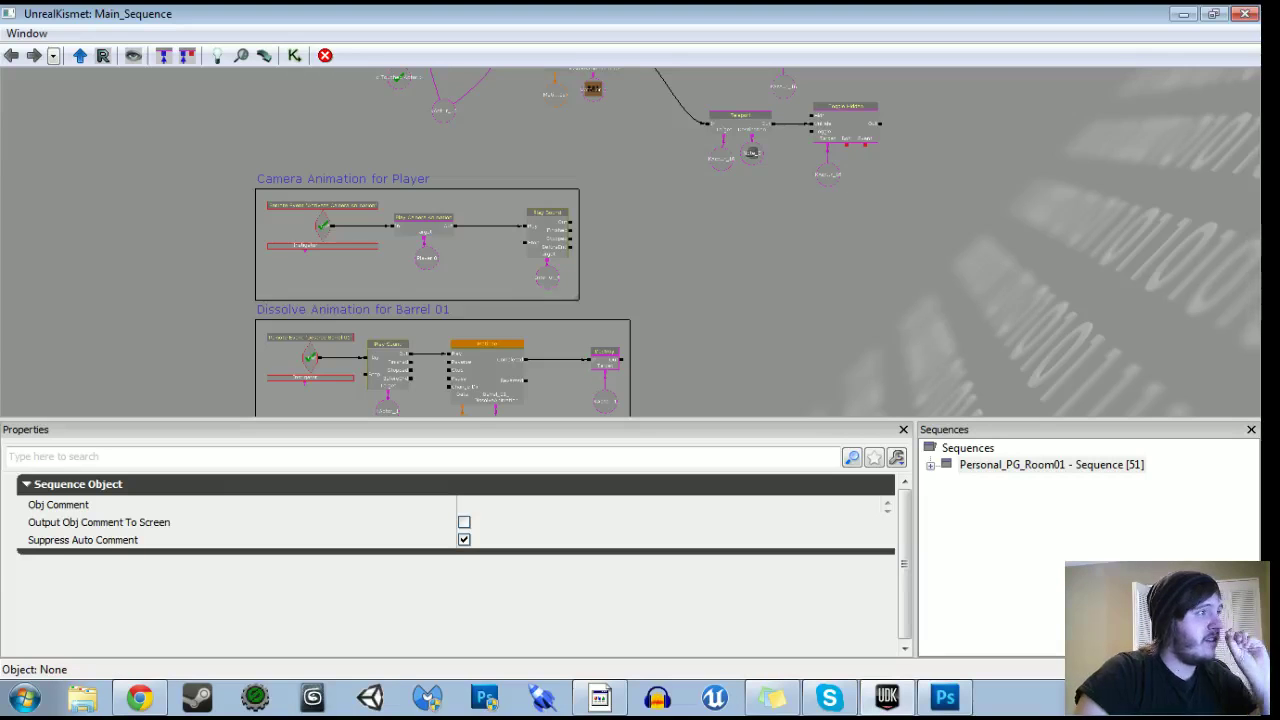
{"action": "scroll", "coordinate": [572, 341], "scroll_direction": "up", "scroll_amount": 3}
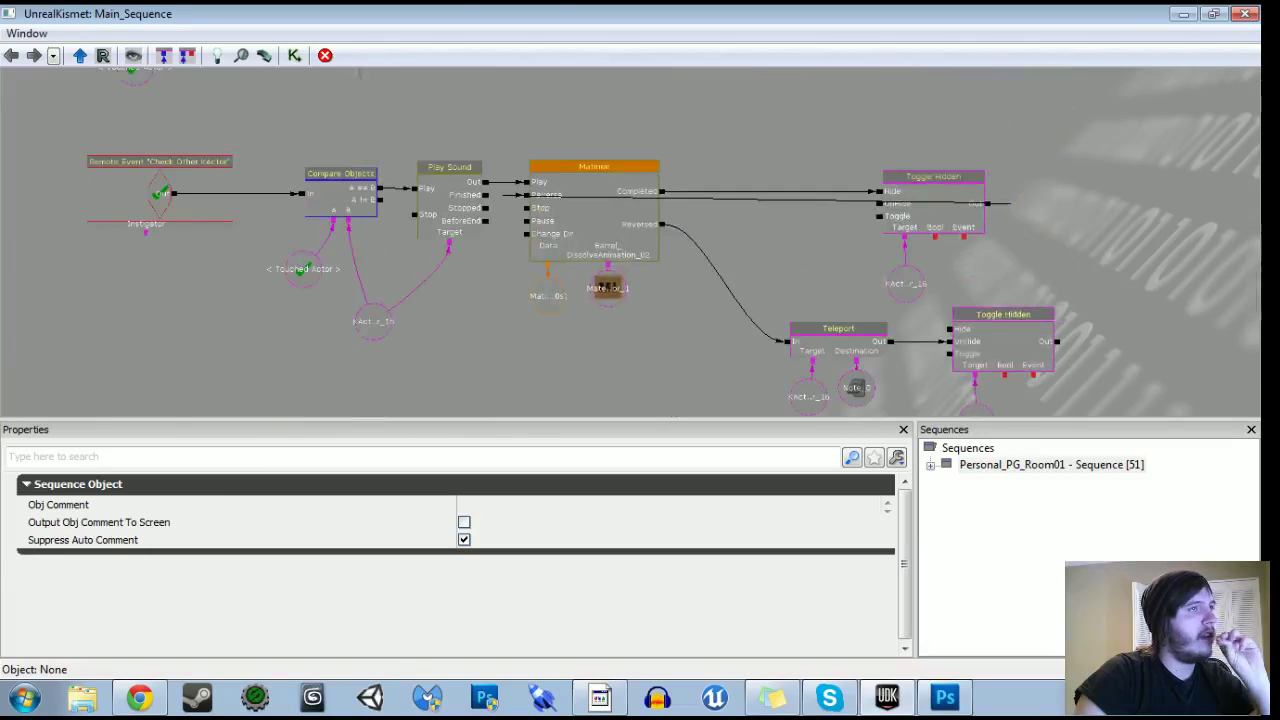
{"action": "left_click_drag", "start_coordinate": [482, 119], "coordinate": [525, 276]}
{"action": "left_click_drag", "start_coordinate": [755, 248], "coordinate": [785, 340]}
{"action": "left_click", "coordinate": [865, 262]}
{"action": "left_click_drag", "start_coordinate": [886, 263], "coordinate": [463, 263], "text": "ctrl"}
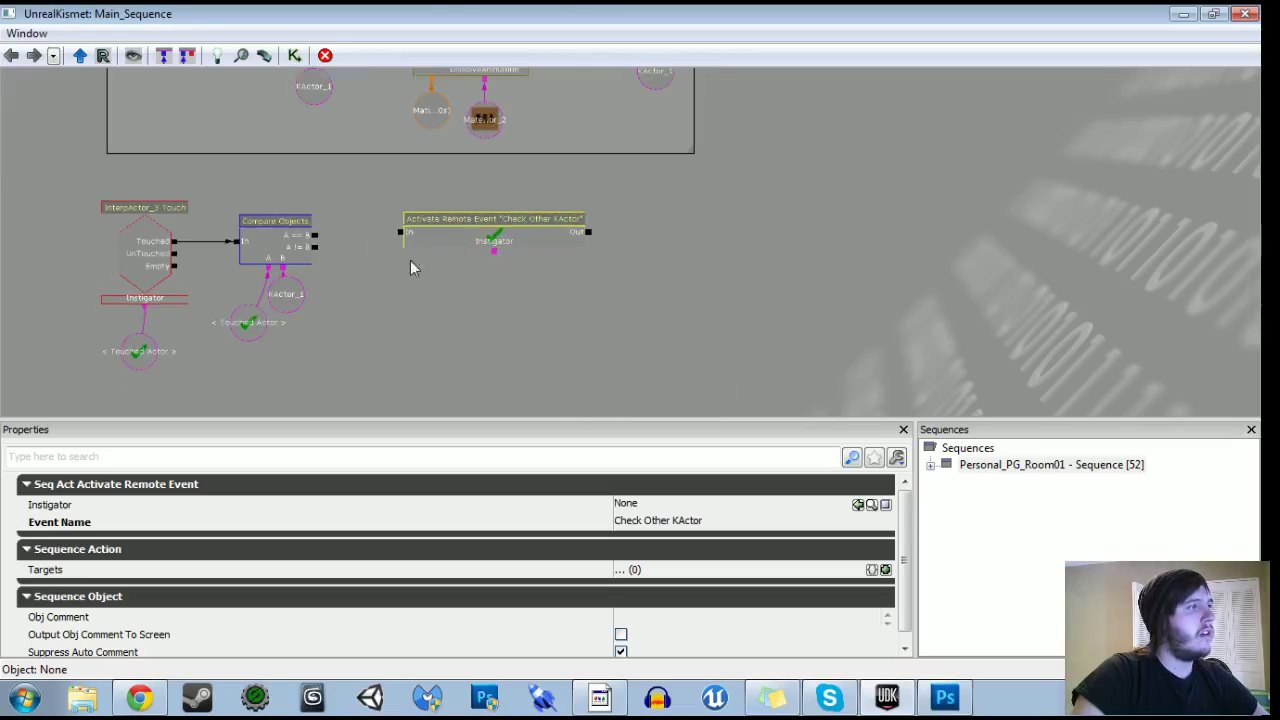
{"action": "left_click_drag", "start_coordinate": [315, 235], "coordinate": [398, 233]}
{"action": "left_click", "coordinate": [477, 228]}
{"action": "left_click_drag", "start_coordinate": [477, 228], "coordinate": [493, 231], "text": "ctrl"}
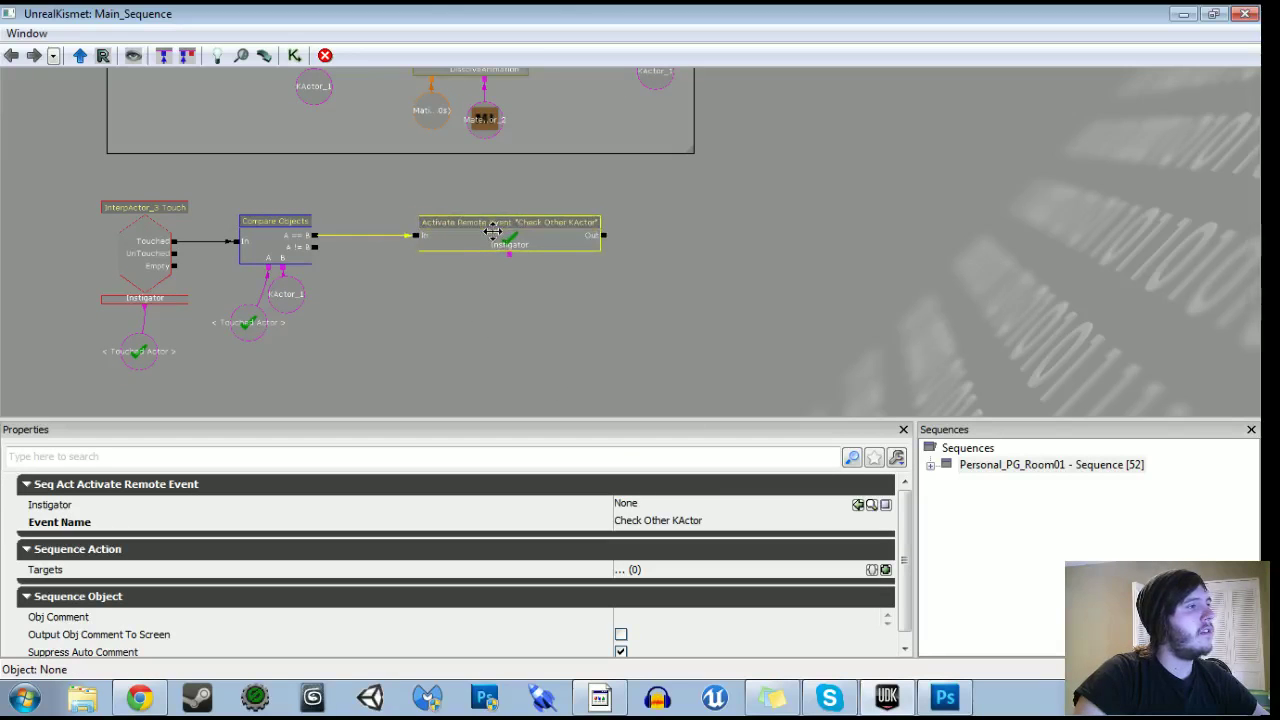
Select the other barrel in the level and assign KActor_16 to the new Compare Objects node's B variable.
{"action": "left_click", "coordinate": [1181, 15]}
{"action": "left_click_drag", "start_coordinate": [760, 320], "coordinate": [580, 400]}
{"action": "left_click", "coordinate": [482, 350]}
{"action": "left_click", "coordinate": [444, 54]}
{"action": "left_click", "coordinate": [280, 313]}
{"action": "right_click", "coordinate": [280, 313]}
{"action": "left_click", "coordinate": [390, 294]}
Copy the Activate Remote Event "Activate Camera Animation" action below the copied Check Other KActor action and connect A != B to it.
{"action": "left_click_drag", "start_coordinate": [508, 323], "coordinate": [466, 383]}
{"action": "scroll", "coordinate": [466, 383], "scroll_direction": "down", "scroll_amount": 2}
{"action": "left_click_drag", "start_coordinate": [510, 80], "coordinate": [491, 400]}
{"action": "left_click_drag", "start_coordinate": [681, 123], "coordinate": [629, 400]}
{"action": "scroll", "coordinate": [608, 220], "scroll_direction": "up", "scroll_amount": 2}
{"action": "left_click", "coordinate": [589, 143]}
{"action": "key", "text": "ctrl+c"}
{"action": "key", "text": "ctrl+v"}
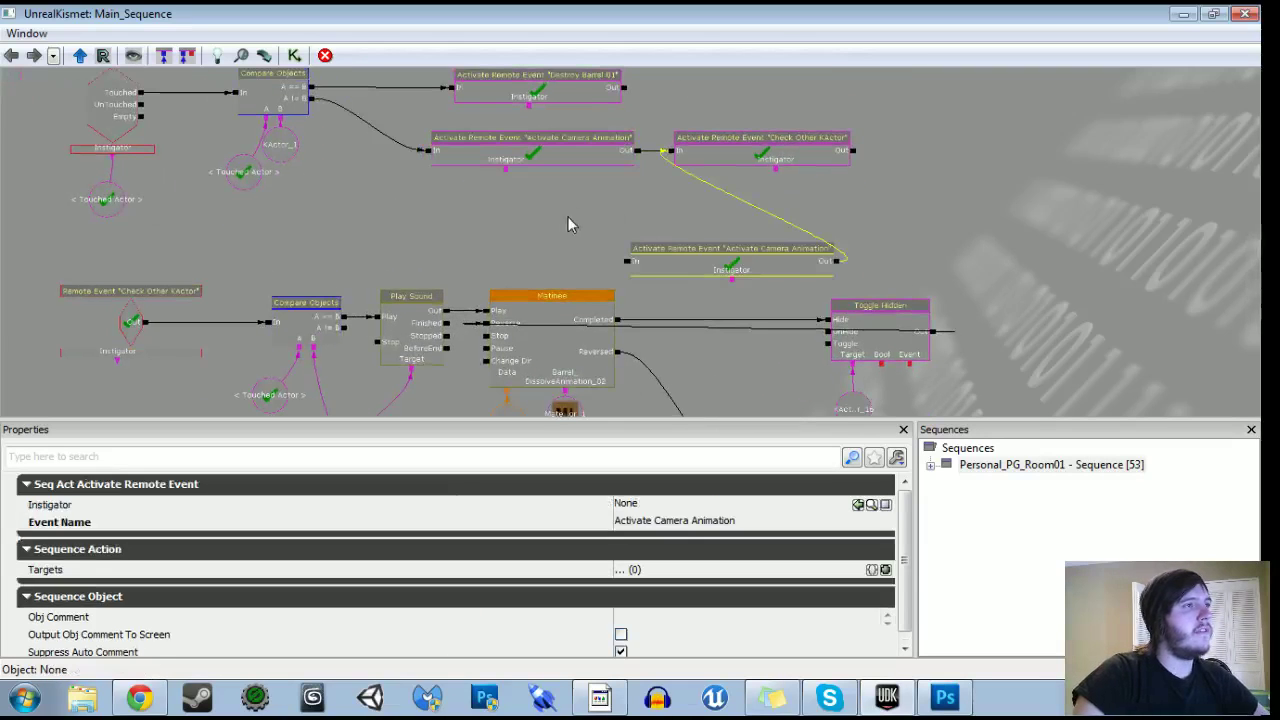
{"action": "left_click_drag", "start_coordinate": [832, 262], "coordinate": [456, 349]}
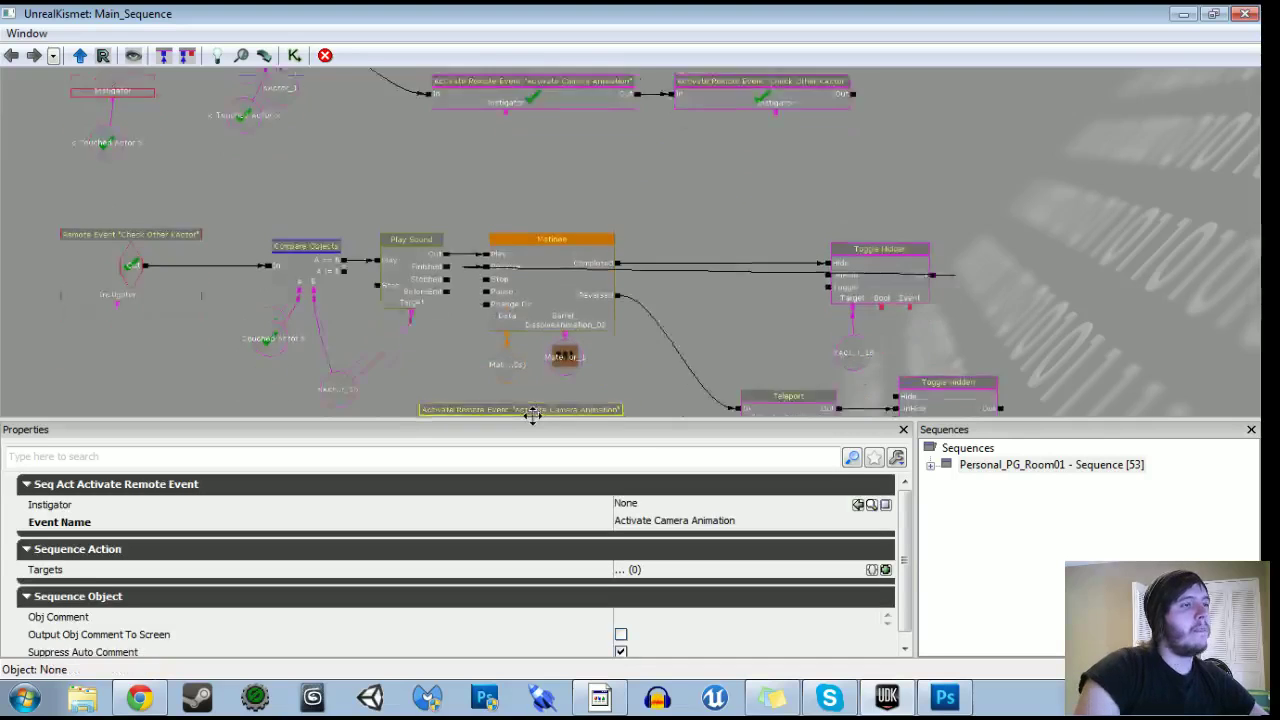
{"action": "left_click_drag", "start_coordinate": [254, 237], "coordinate": [340, 284]}
{"action": "mouse_move", "coordinate": [668, 149]}
{"action": "left_mouse_down"}
{"action": "mouse_move", "coordinate": [659, 376]}
{"action": "mouse_move", "coordinate": [682, 139]}
{"action": "left_mouse_up"}
Frame the InterpActor_3 Touch chain in a comment box titled PuzzleRoom_Exit.
{"action": "left_click_drag", "start_coordinate": [30, 161], "coordinate": [650, 346], "text": "ctrl+alt"}
{"action": "type", "text": "cR"}
{"action": "type", "text": "Puzz"}
{"action": "type", "text": "leRoom_Exit"}
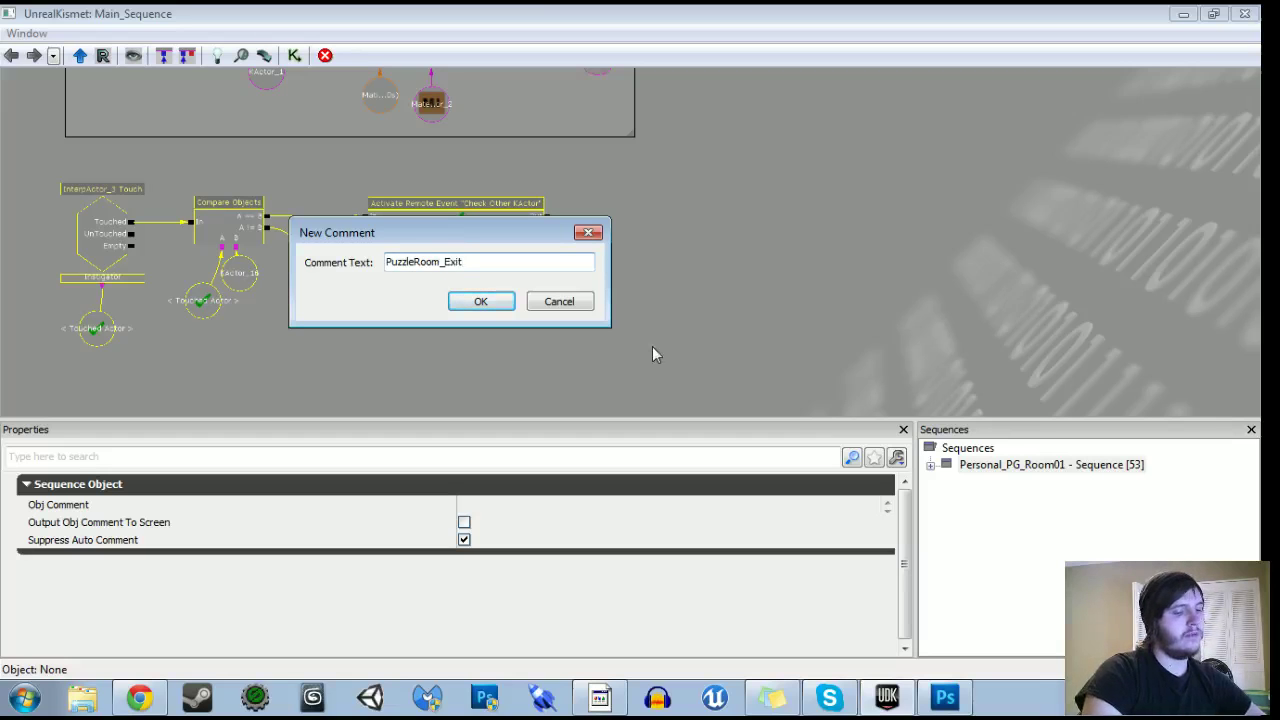
{"action": "key", "text": "Return"}
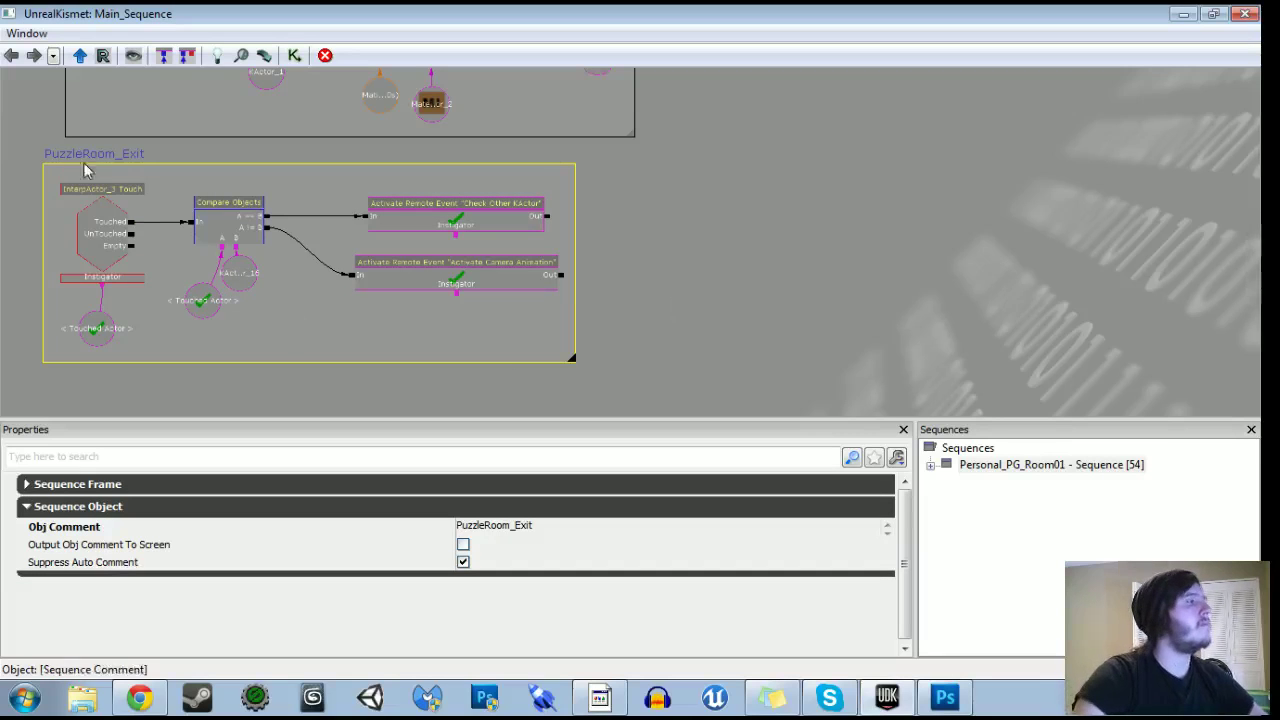
Move the whole PuzzleRoom_Exit group into line beneath the Barrel 01 dissolve group.
{"action": "left_click_drag", "start_coordinate": [17, 149], "coordinate": [688, 322], "text": "ctrl+alt"}
{"action": "left_click_drag", "start_coordinate": [388, 316], "coordinate": [458, 420]}
{"action": "left_click_drag", "start_coordinate": [471, 263], "coordinate": [497, 262], "text": "ctrl"}
Frame the InterpActor_4 Touch chain in a comment box titled BeginningRoom_FieldCheck.
{"action": "scroll", "coordinate": [805, 290], "scroll_direction": "down", "scroll_amount": 3}
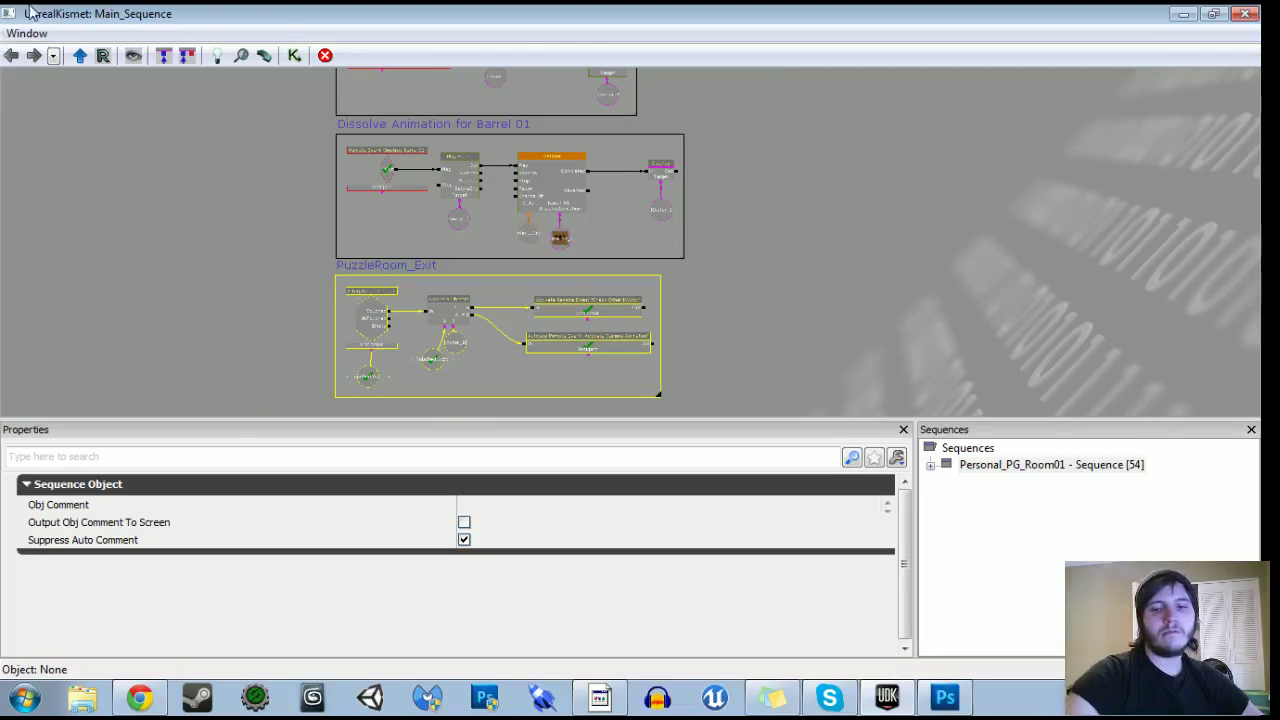
{"action": "left_click_drag", "start_coordinate": [842, 255], "coordinate": [796, 476]}
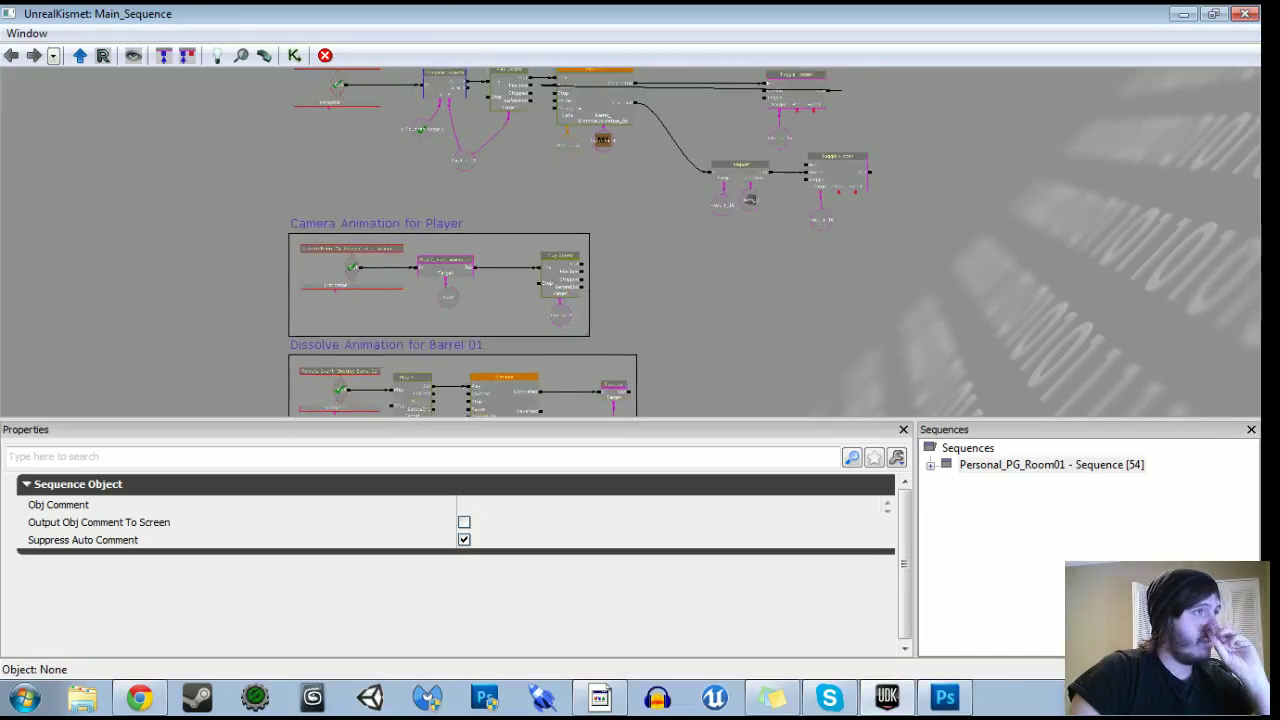
{"action": "left_click_drag", "start_coordinate": [720, 288], "coordinate": [714, 386]}
{"action": "left_click_drag", "start_coordinate": [426, 317], "coordinate": [418, 411]}
{"action": "scroll", "coordinate": [440, 203], "scroll_direction": "up", "scroll_amount": 2}
{"action": "left_click_drag", "start_coordinate": [456, 225], "coordinate": [542, 335]}
{"action": "scroll", "coordinate": [542, 335], "scroll_direction": "up", "scroll_amount": 1}
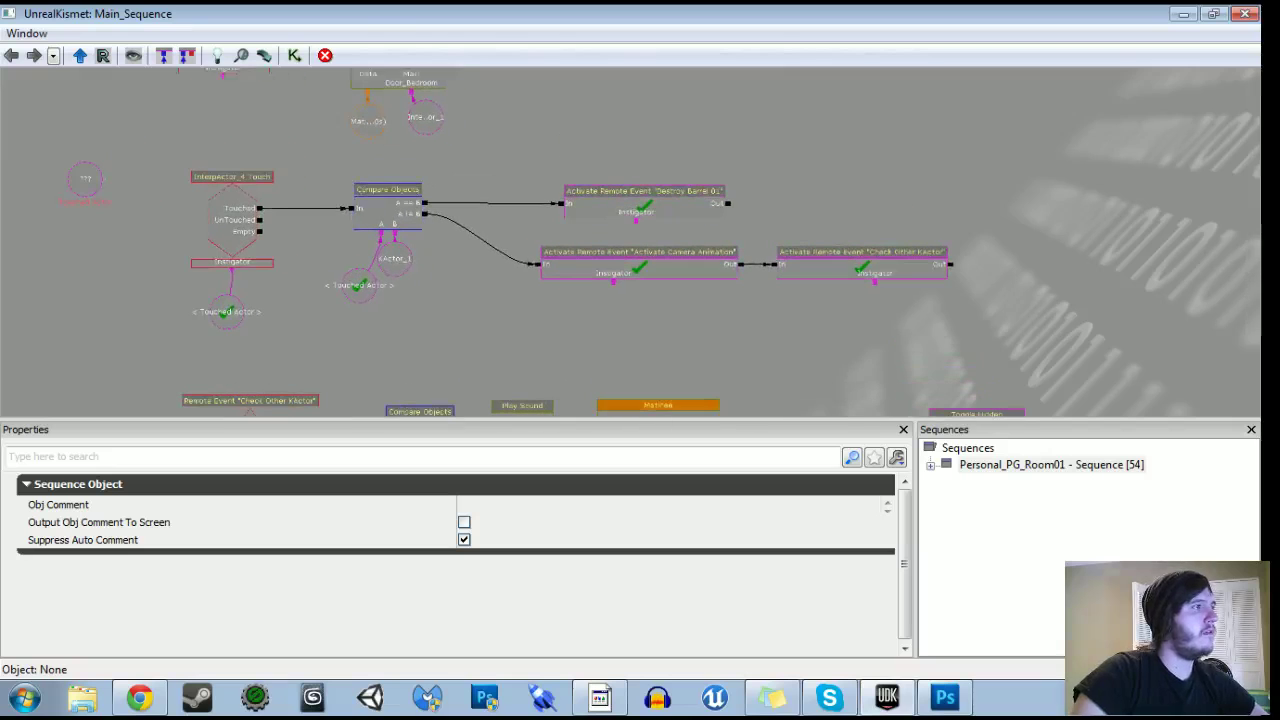
{"action": "left_click", "coordinate": [160, 235]}
{"action": "left_click_drag", "start_coordinate": [160, 168], "coordinate": [1031, 331], "text": "ctrl+alt"}
{"action": "key", "text": "c"}
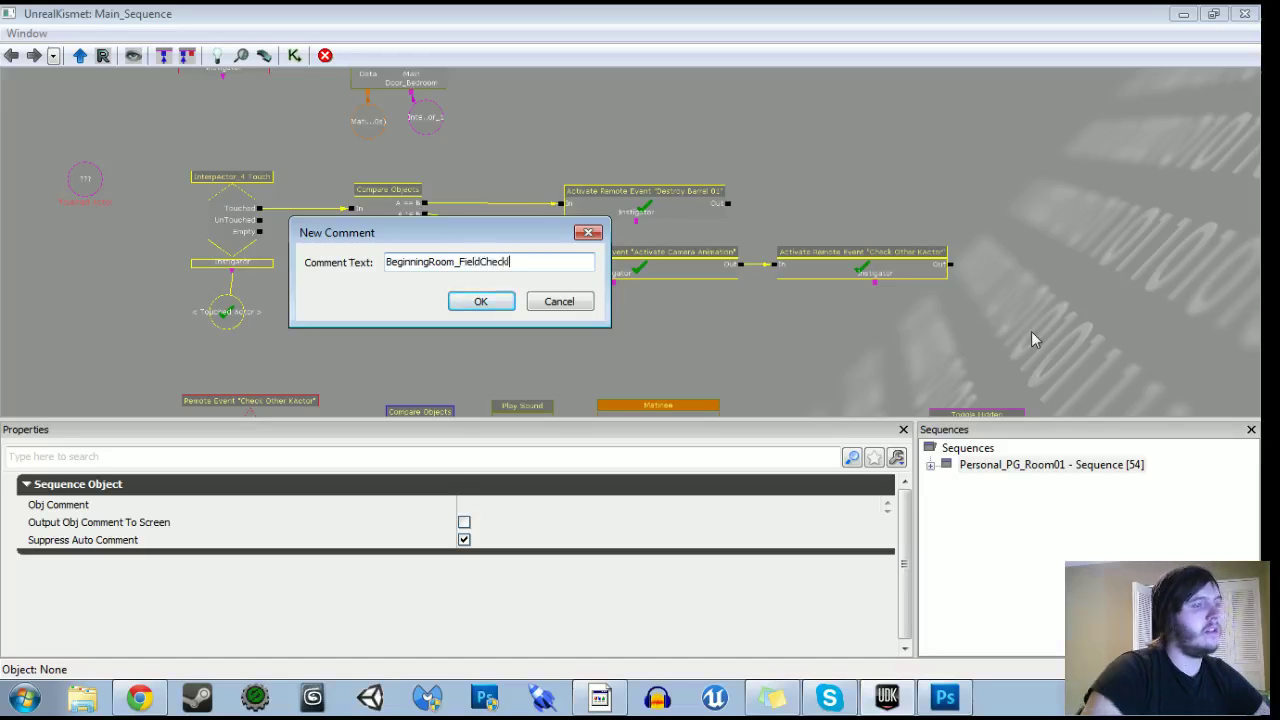
{"action": "key", "text": "Return"}
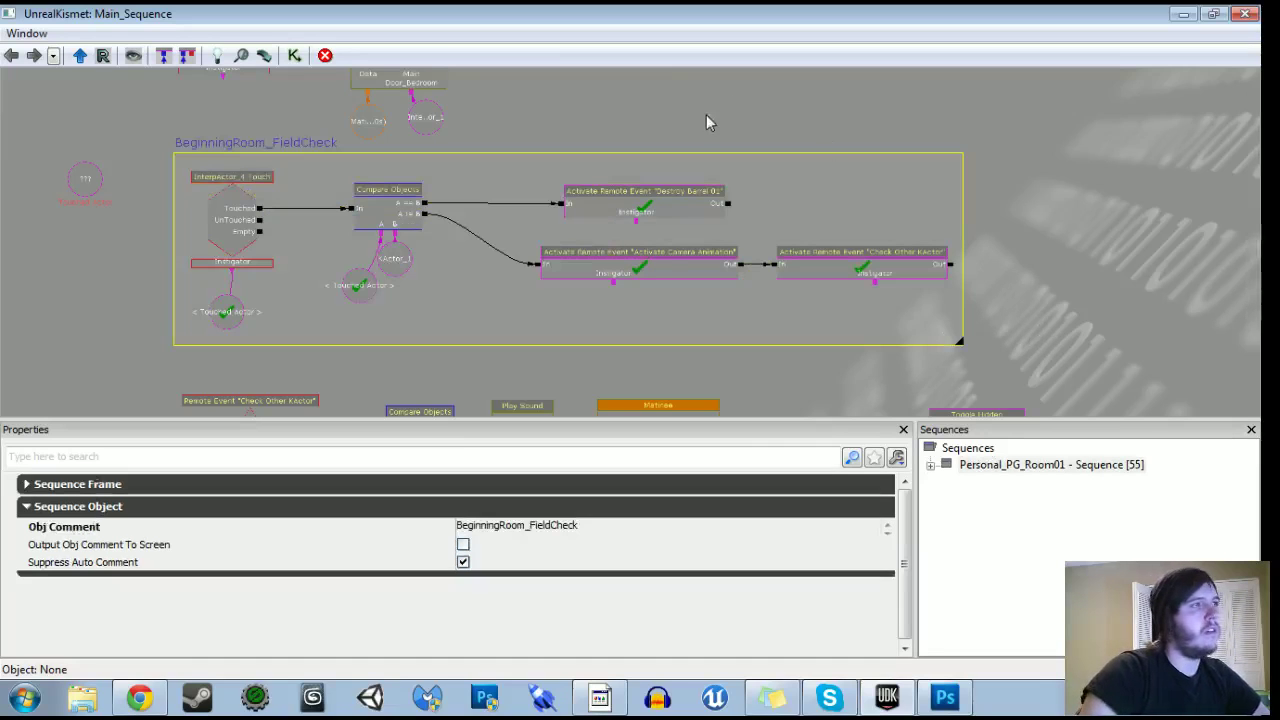
Inspect the TriggerVolume_2 Touch event and its Matinee's InterpActor_1 variable, and view that door in the level.
{"action": "left_click_drag", "start_coordinate": [706, 122], "coordinate": [748, 250]}
{"action": "left_click", "coordinate": [277, 171]}
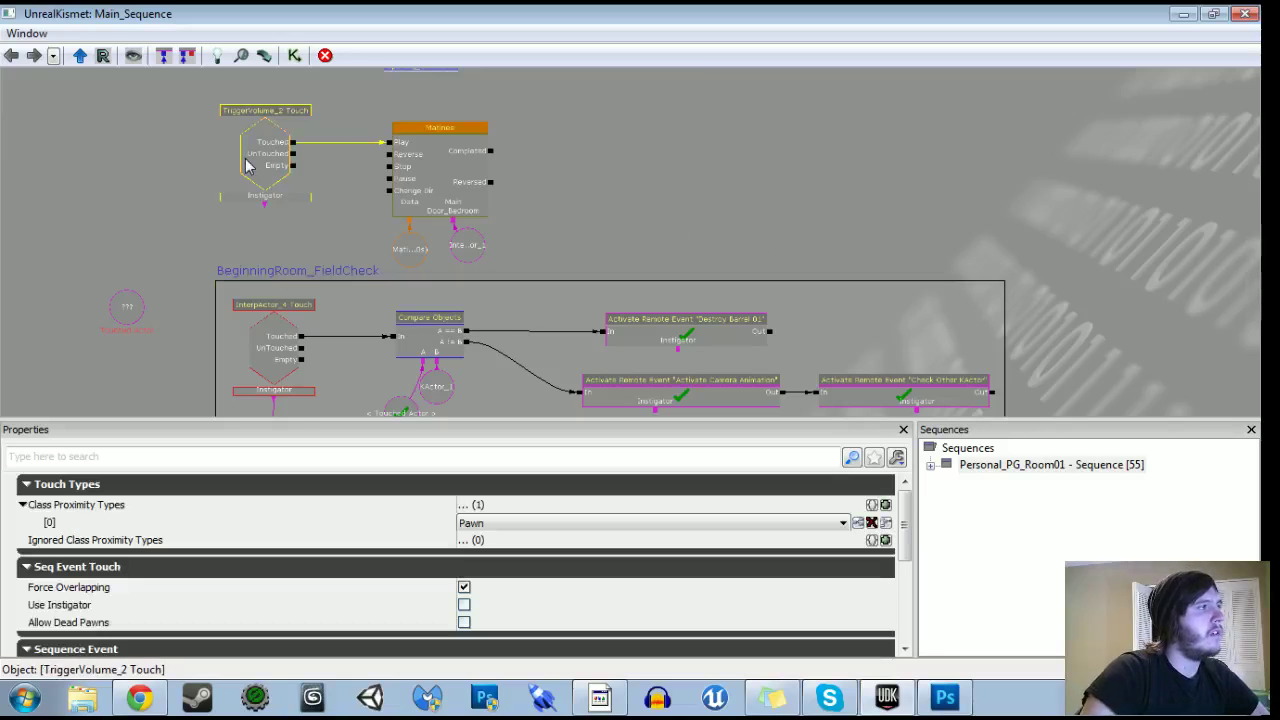
{"action": "left_click", "coordinate": [462, 250]}
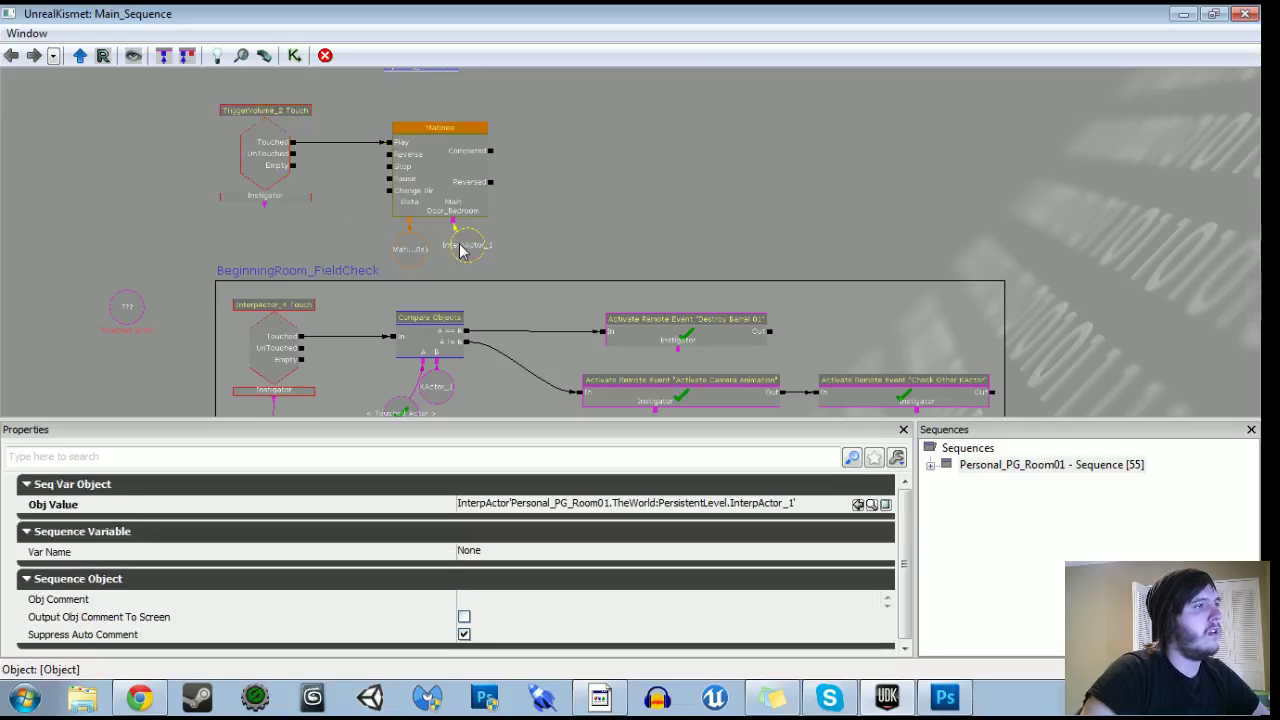
{"action": "left_click", "coordinate": [1183, 14]}
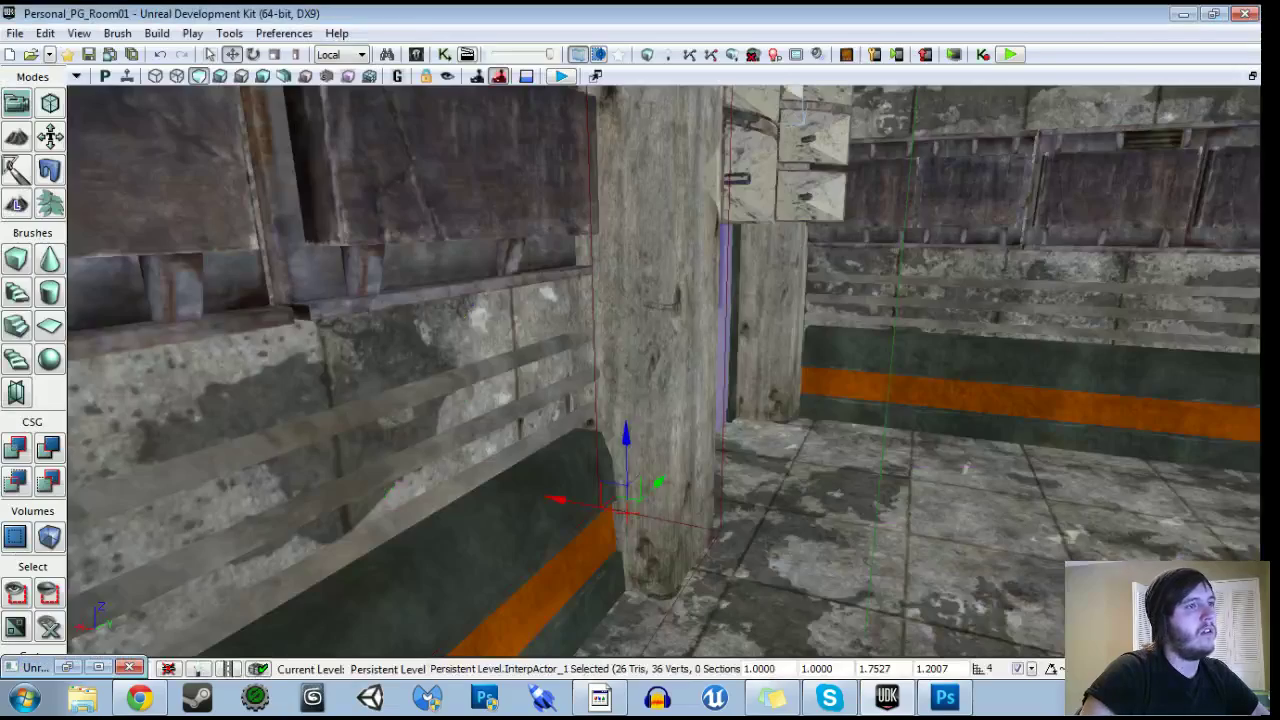
{"action": "key", "text": "f"}
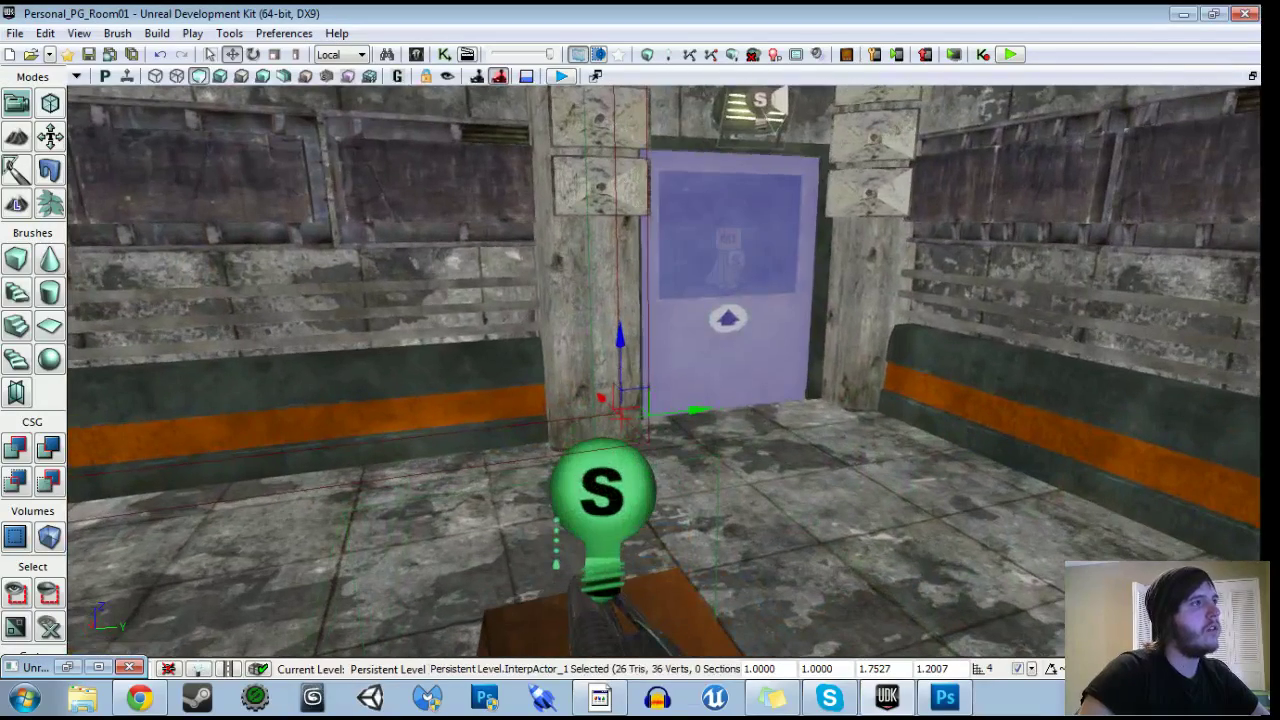
Open the door's SM__StoreFrontDoor mesh in the Static Mesh Editor and bring up the material of LODInfo element [0].
{"action": "key", "text": "ctrl+b"}
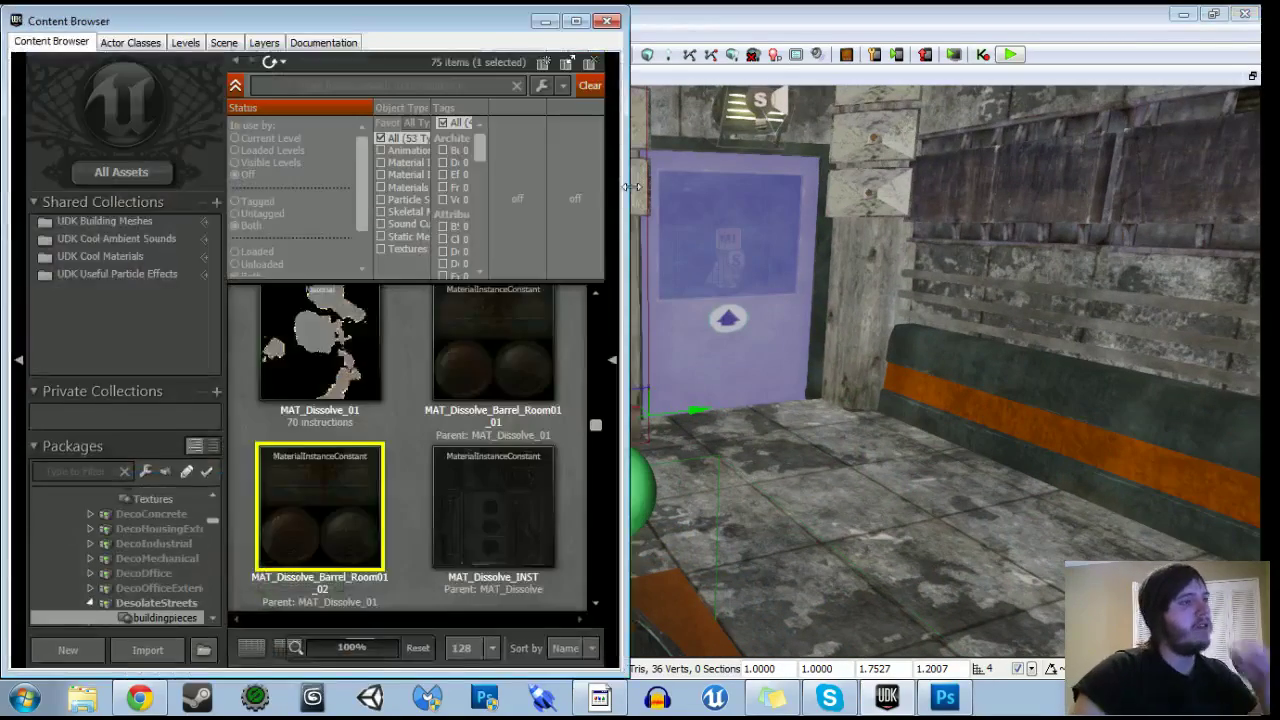
{"action": "double_click", "coordinate": [505, 372]}
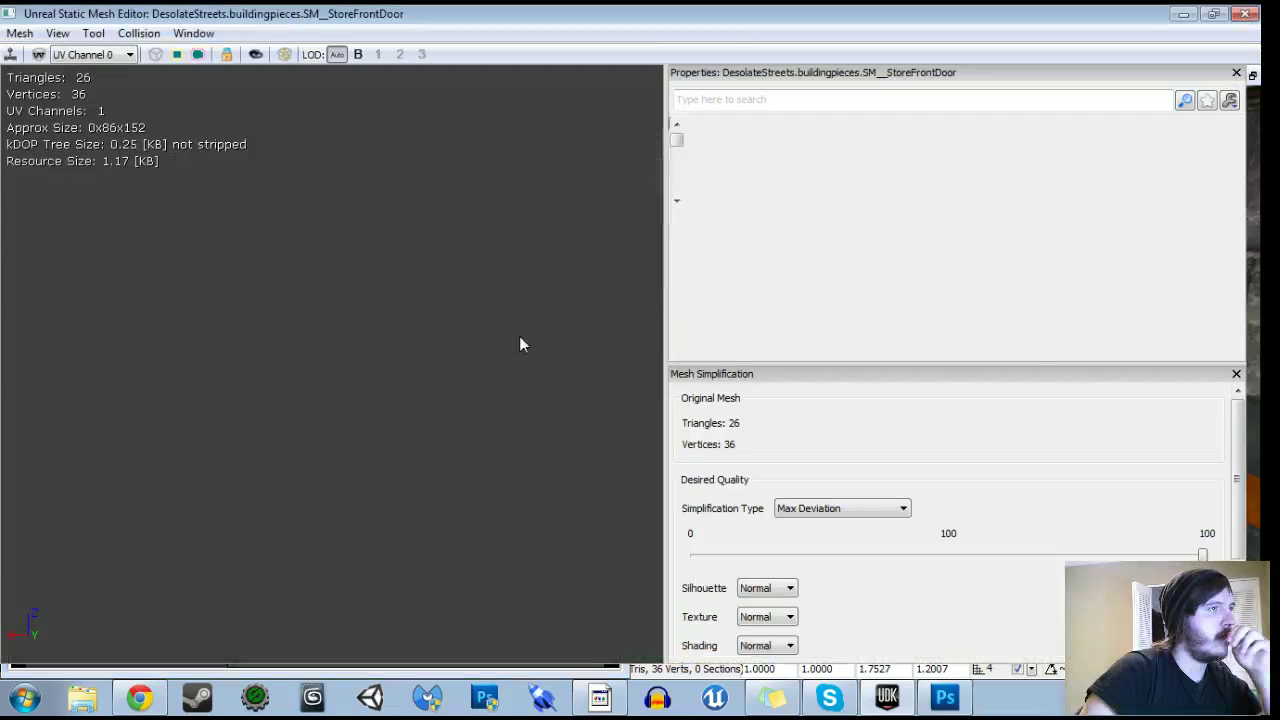
{"action": "scroll", "coordinate": [966, 278], "scroll_direction": "down", "scroll_amount": 5}
{"action": "scroll", "coordinate": [966, 278], "scroll_direction": "down", "scroll_amount": 2}
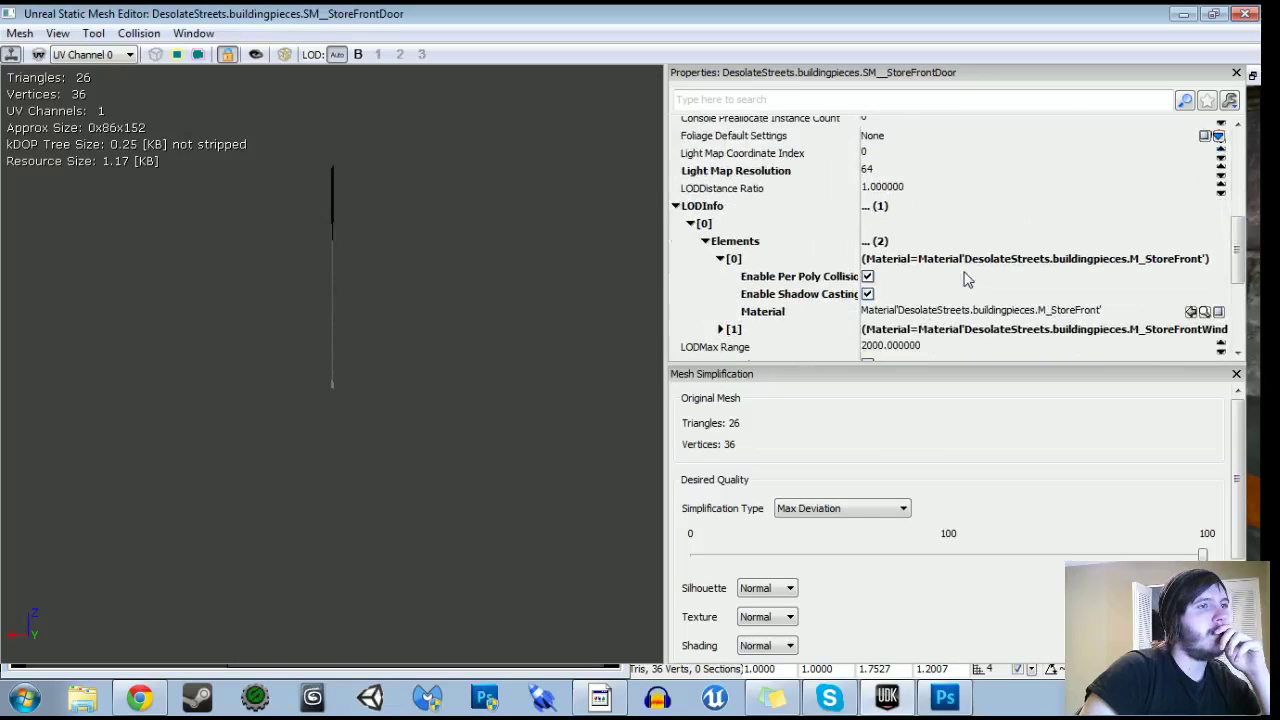
{"action": "left_click", "coordinate": [932, 312]}
{"action": "left_click_drag", "start_coordinate": [467, 328], "coordinate": [636, 309]}
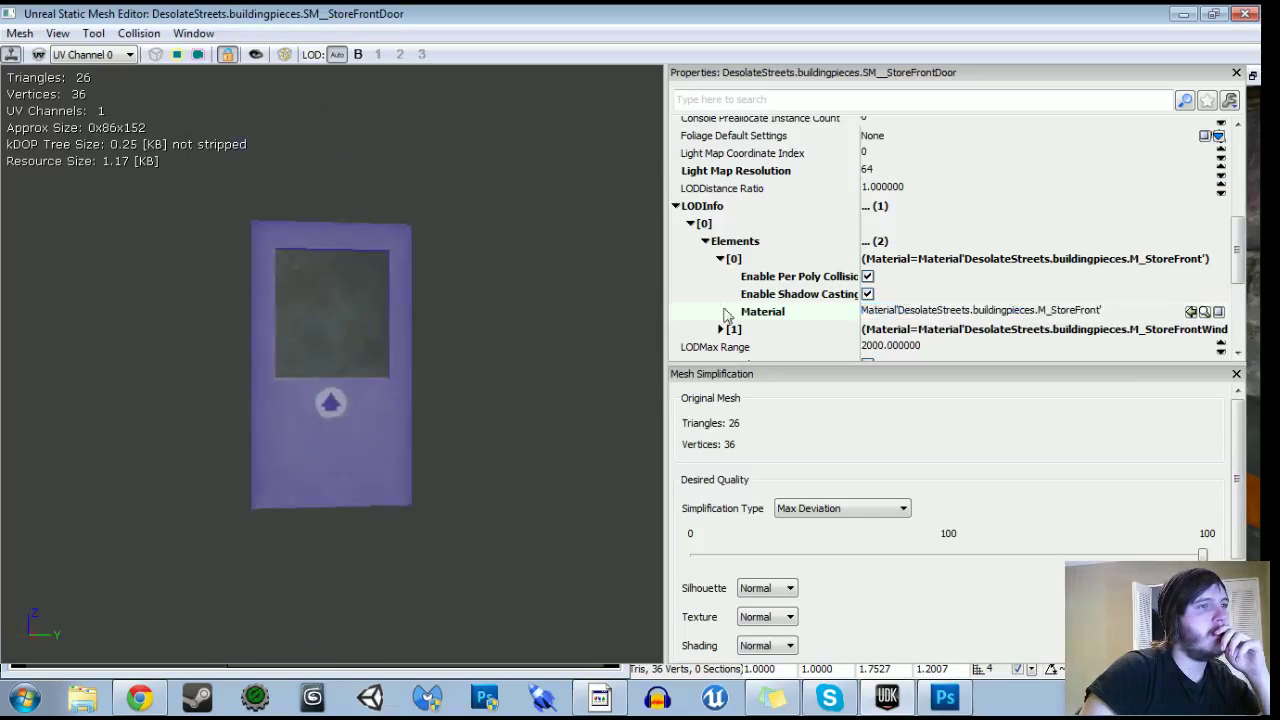
Locate the door's M_StoreFront material in the Content Browser and examine its node graph.
{"action": "left_click", "coordinate": [1205, 312]}
{"action": "double_click", "coordinate": [288, 355]}
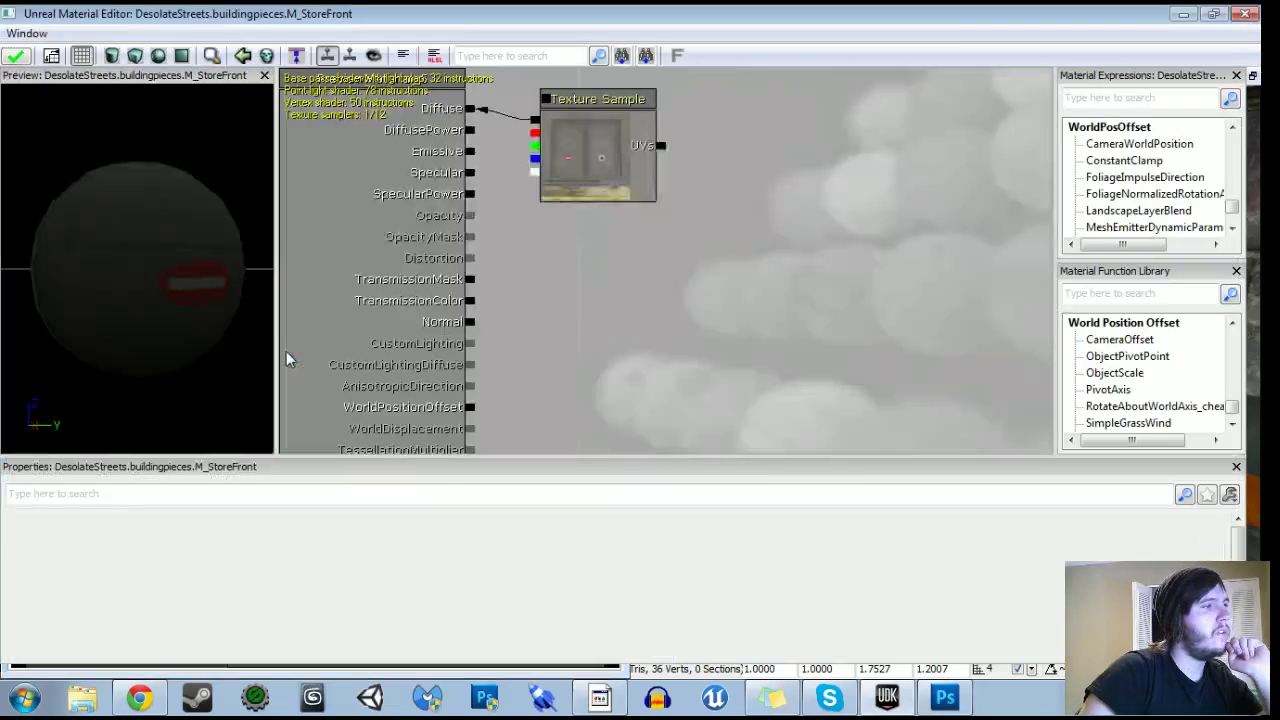
{"action": "left_click", "coordinate": [1250, 14]}
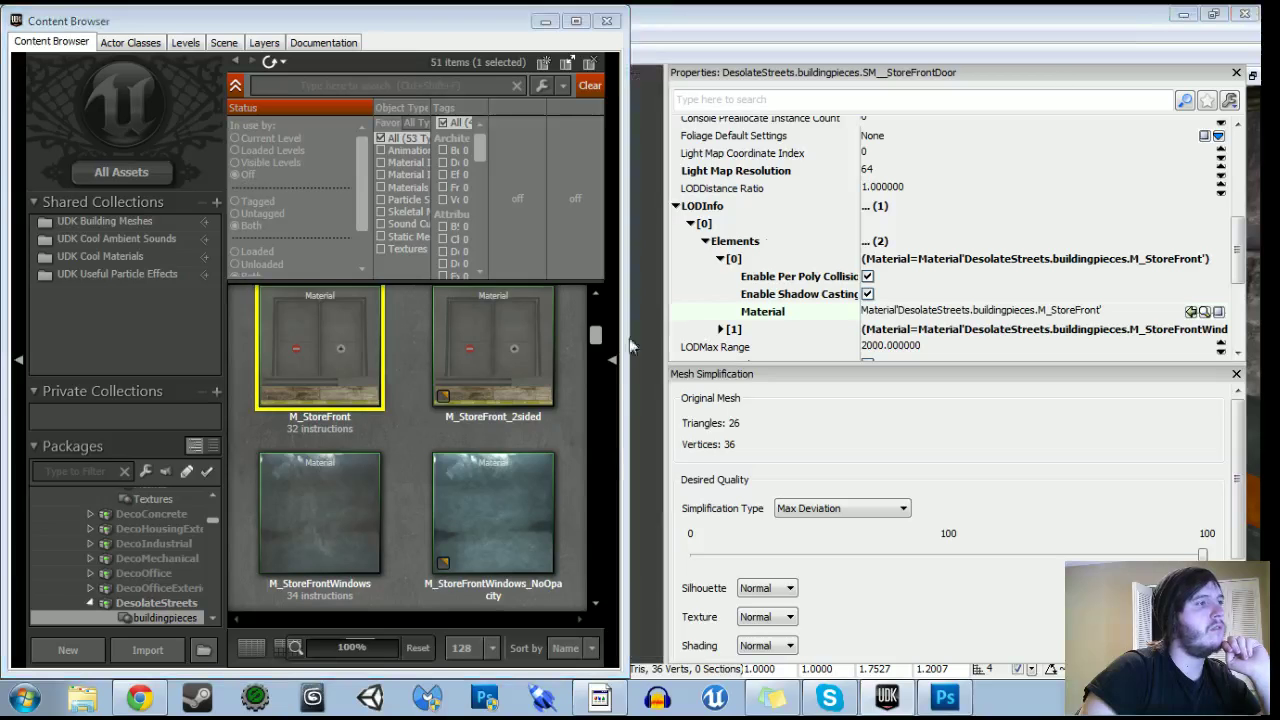
Assign the M_StoreFront_2sided material to element [0] of the door mesh.
{"action": "left_click", "coordinate": [473, 334]}
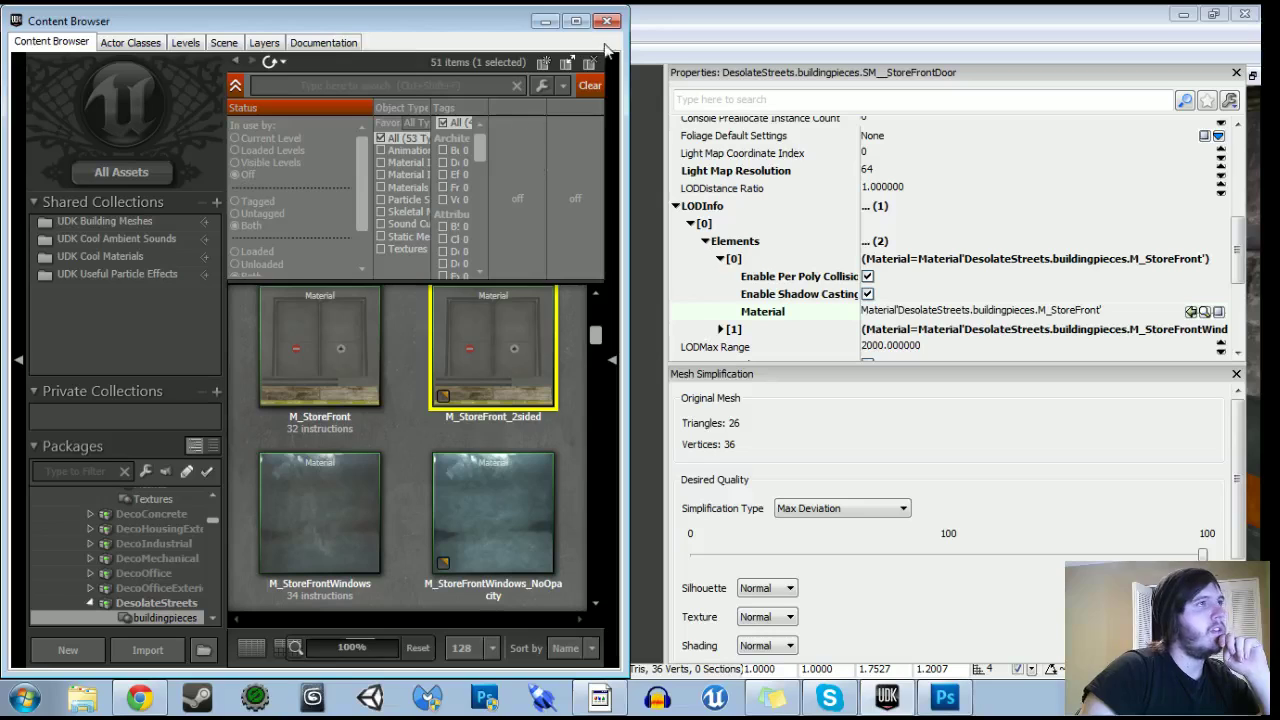
{"action": "left_click", "coordinate": [1027, 312]}
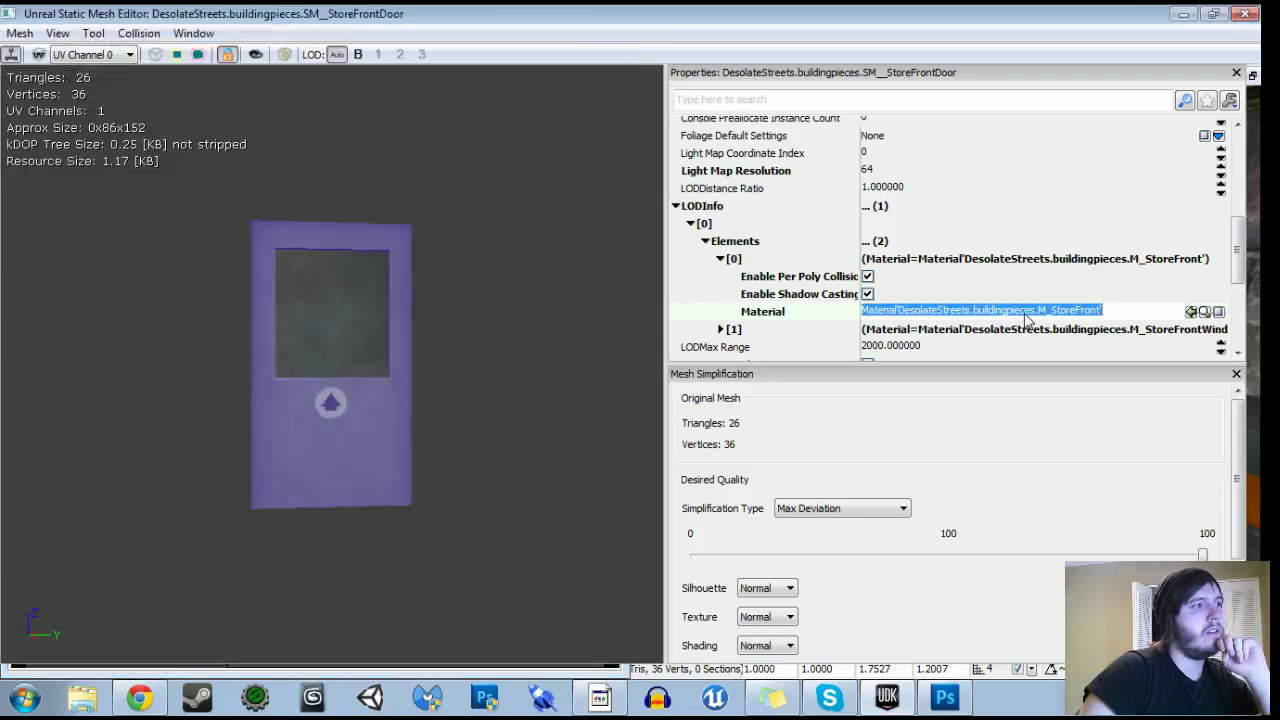
{"action": "left_click", "coordinate": [1191, 312]}
{"action": "mouse_move", "coordinate": [277, 337]}
{"action": "left_mouse_down"}
{"action": "mouse_move", "coordinate": [300, 337]}
{"action": "mouse_move", "coordinate": [289, 345]}
{"action": "left_mouse_up"}
Locate the M_StoreFrontWindows material of the door mesh's element [1] in the Content Browser and open it for editing.
{"action": "left_click", "coordinate": [743, 330]}
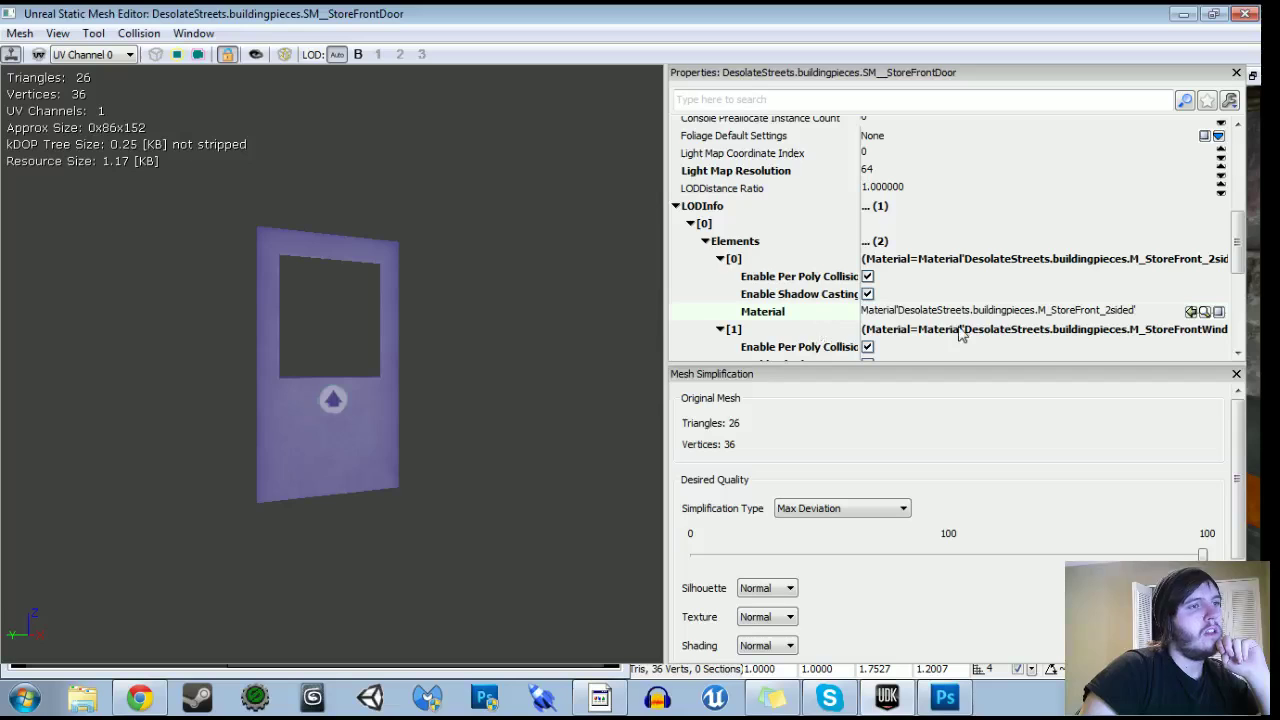
{"action": "scroll", "coordinate": [1100, 334], "scroll_direction": "down", "scroll_amount": 1}
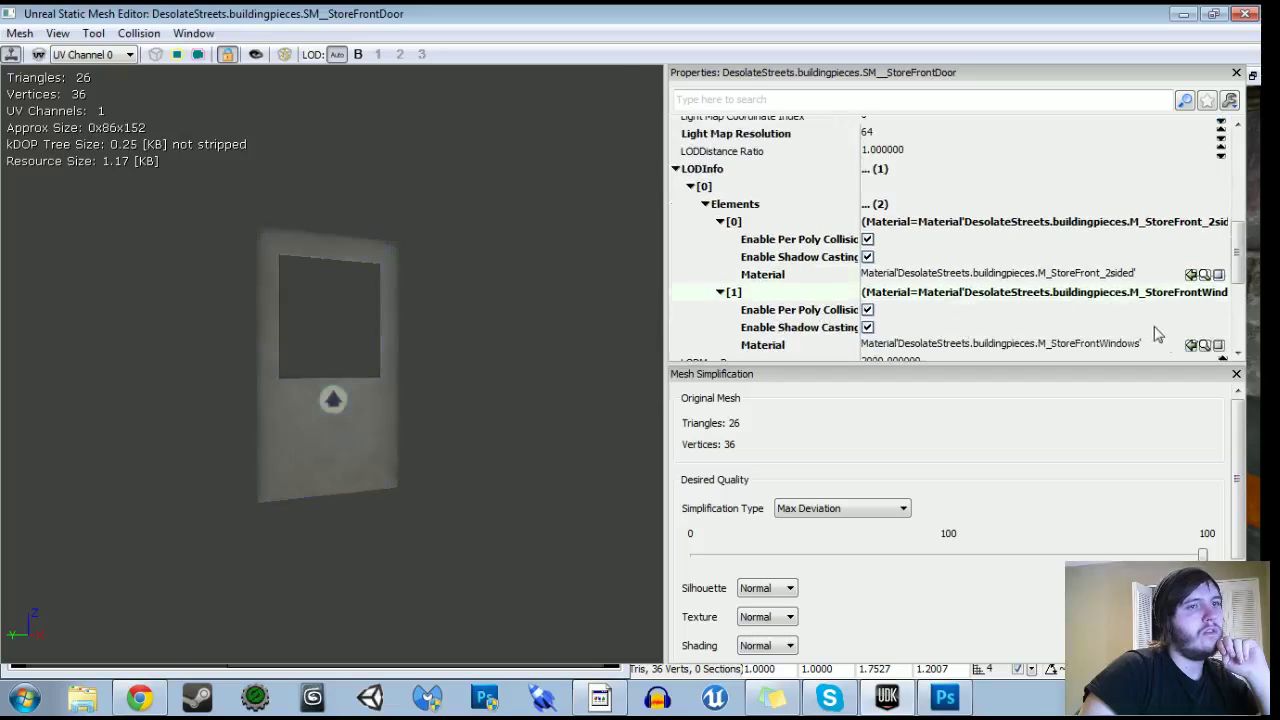
{"action": "left_click", "coordinate": [1205, 345]}
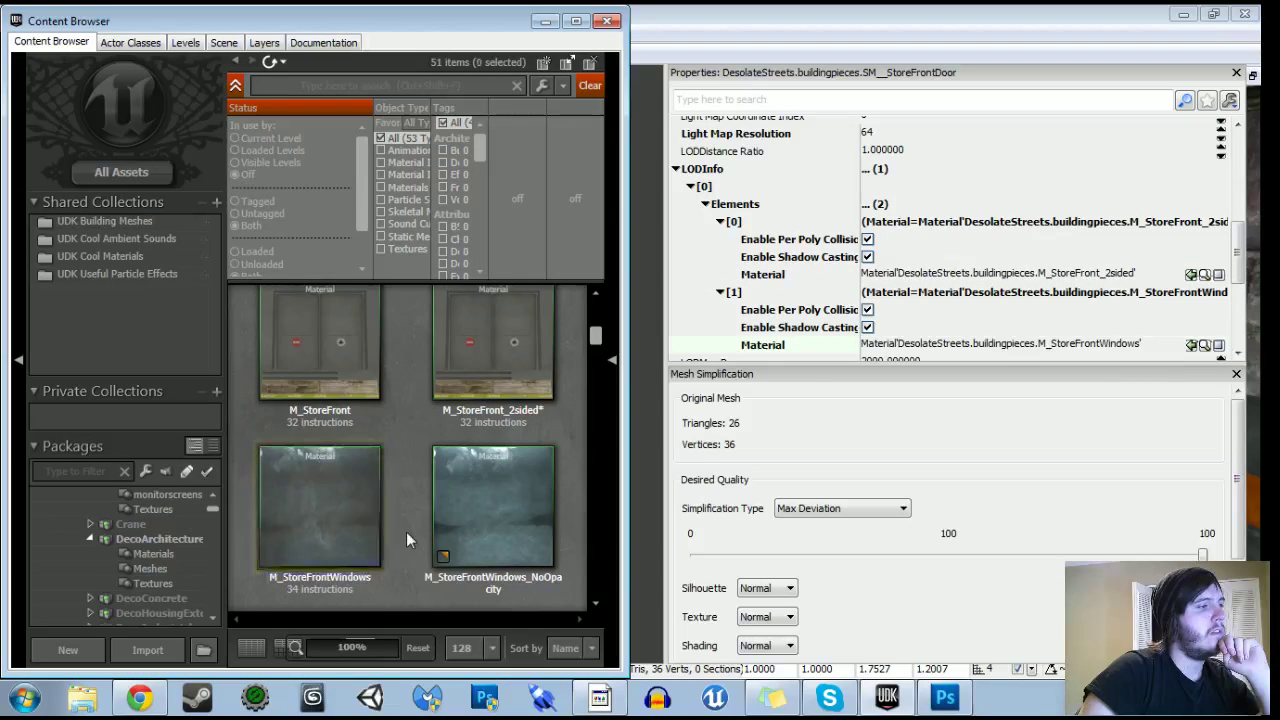
{"action": "scroll", "coordinate": [406, 540], "scroll_direction": "down", "scroll_amount": 2}
{"action": "scroll", "coordinate": [406, 540], "scroll_direction": "down", "scroll_amount": 1}
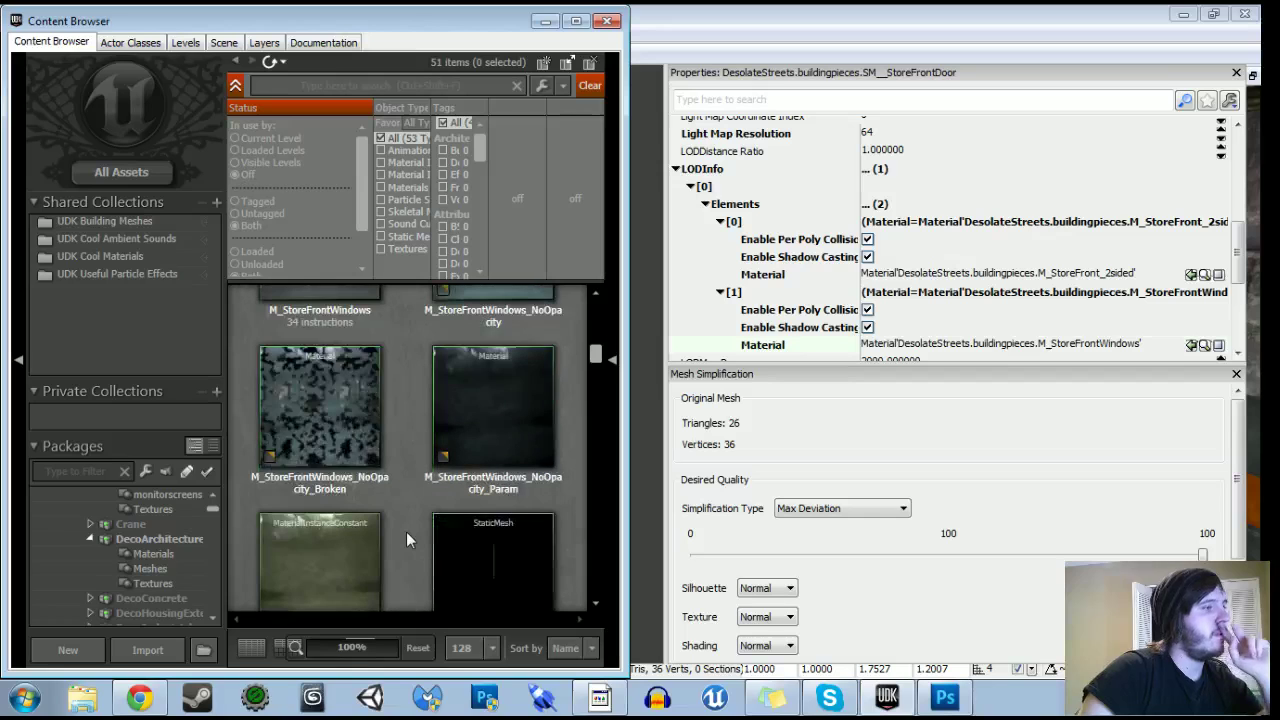
{"action": "scroll", "coordinate": [406, 531], "scroll_direction": "up", "scroll_amount": 3}
{"action": "double_click", "coordinate": [350, 412]}
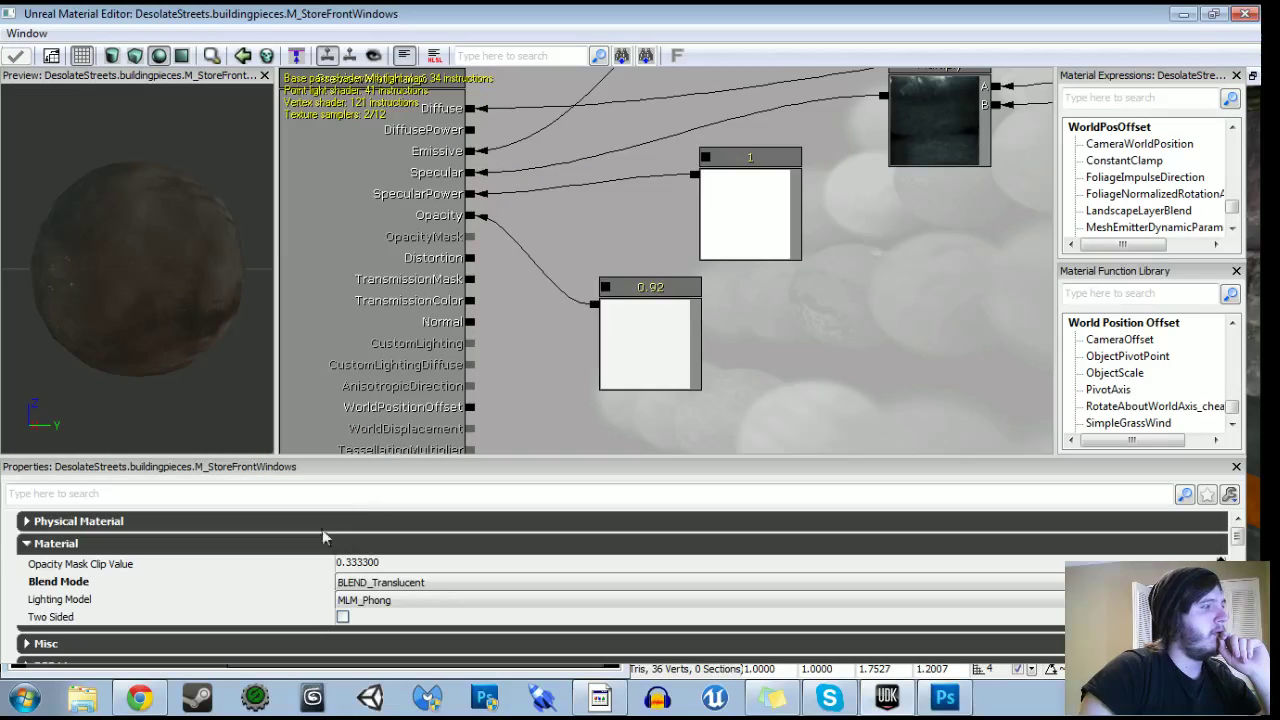
Enable Two Sided on the M_StoreFrontWindows material, apply the change and close the Material Editor.
{"action": "left_click_drag", "start_coordinate": [170, 265], "coordinate": [196, 267]}
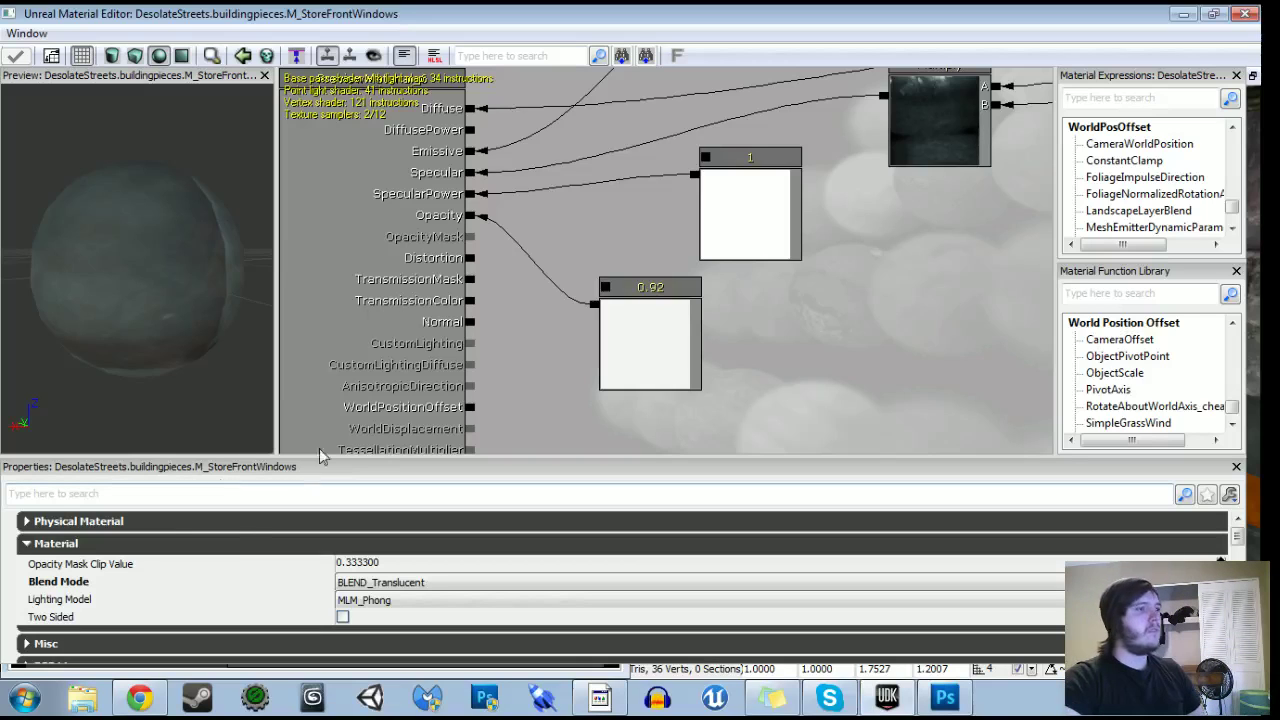
{"action": "left_click", "coordinate": [154, 523]}
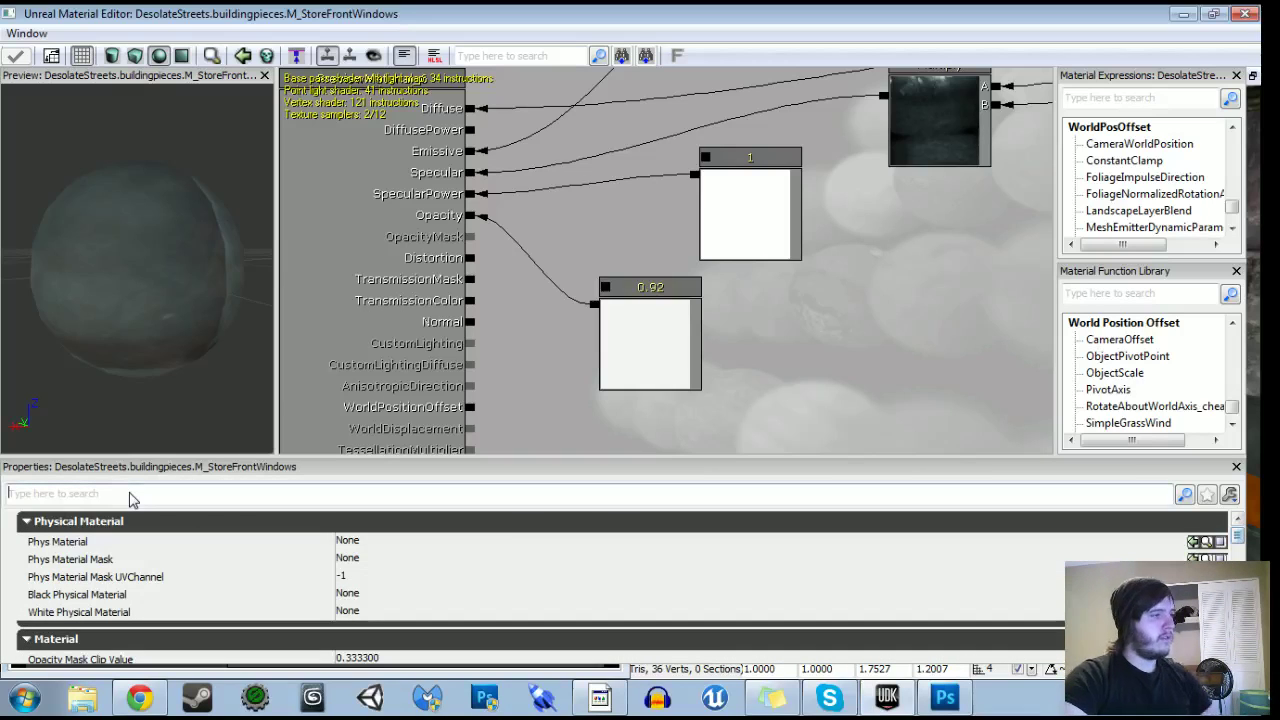
{"action": "left_click", "coordinate": [130, 494]}
{"action": "type", "text": "two"}
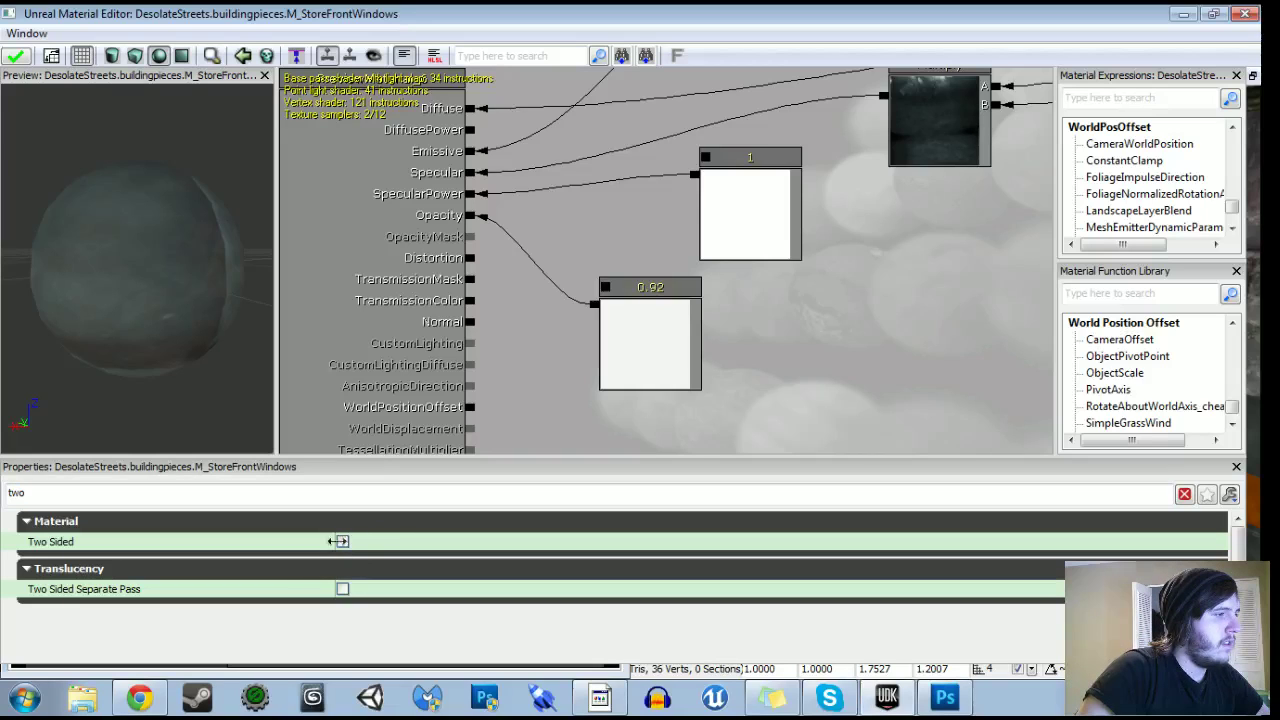
{"action": "left_click", "coordinate": [342, 542]}
{"action": "left_click_drag", "start_coordinate": [59, 117], "coordinate": [67, 45]}
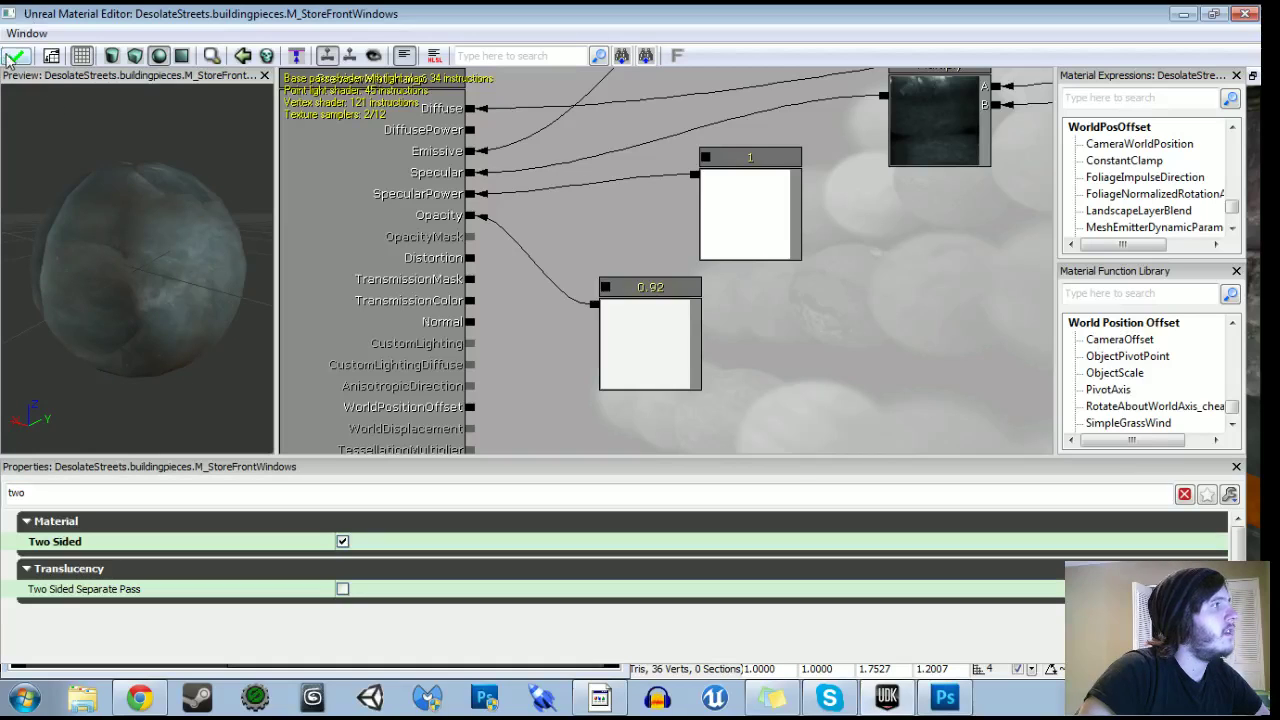
{"action": "left_click", "coordinate": [1245, 13]}
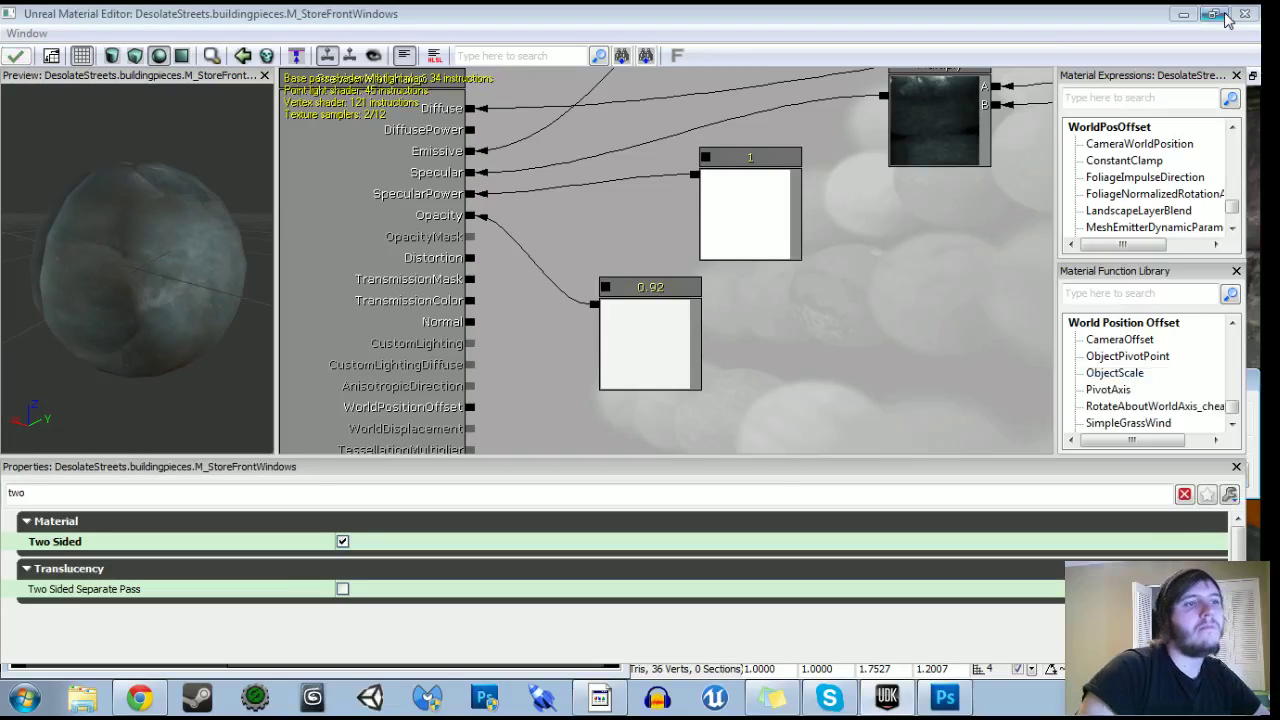
{"action": "left_click", "coordinate": [1226, 16]}
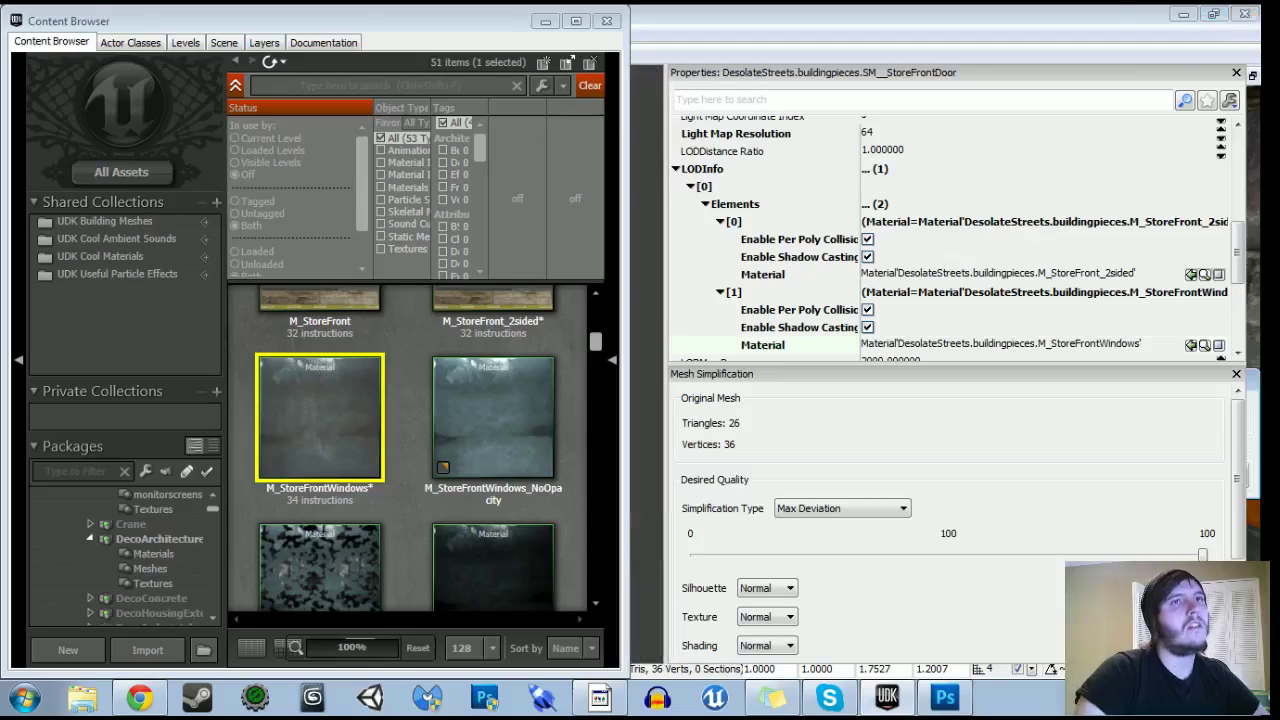
Return to the level and apply the M_StoreFrontWindows material to the selected wall surfaces around the doorway.
{"action": "left_click", "coordinate": [1245, 14]}
{"action": "left_click", "coordinate": [607, 20]}
{"action": "right_click_drag", "start_coordinate": [620, 260], "coordinate": [930, 290]}
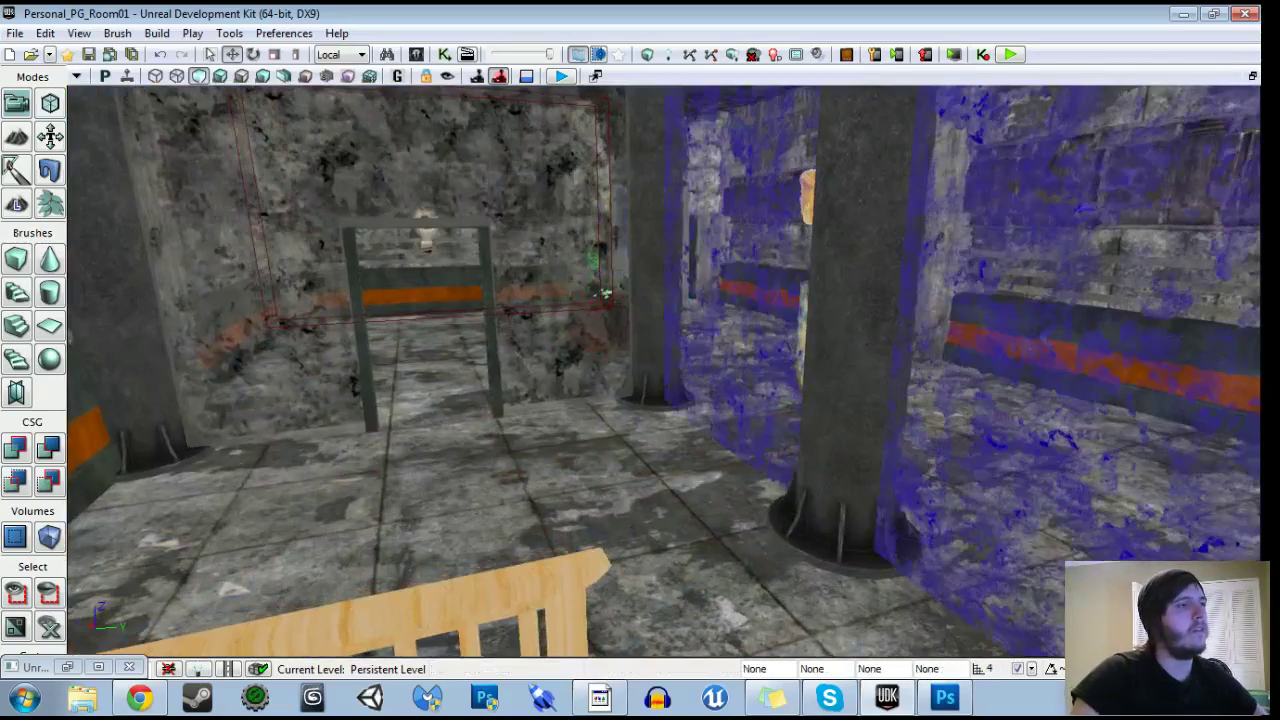
{"action": "left_click", "coordinate": [580, 260]}
{"action": "mouse_move", "coordinate": [580, 260]}
{"action": "right_mouse_down"}
{"action": "mouse_move", "coordinate": [400, 270]}
{"action": "mouse_move", "coordinate": [440, 290]}
{"action": "mouse_move", "coordinate": [370, 270]}
{"action": "right_mouse_up"}
{"action": "right_click_drag", "start_coordinate": [580, 300], "coordinate": [715, 300]}
{"action": "left_click_drag", "start_coordinate": [660, 340], "coordinate": [558, 446]}
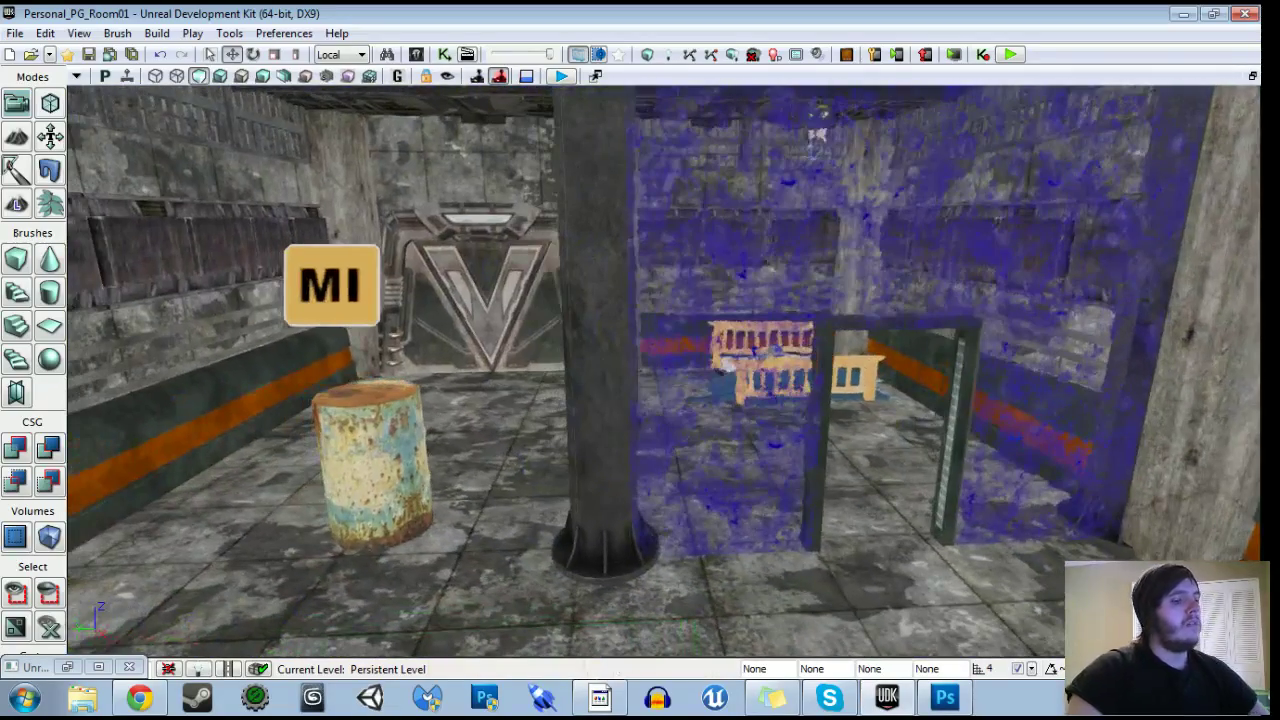
{"action": "right_click", "coordinate": [694, 286]}
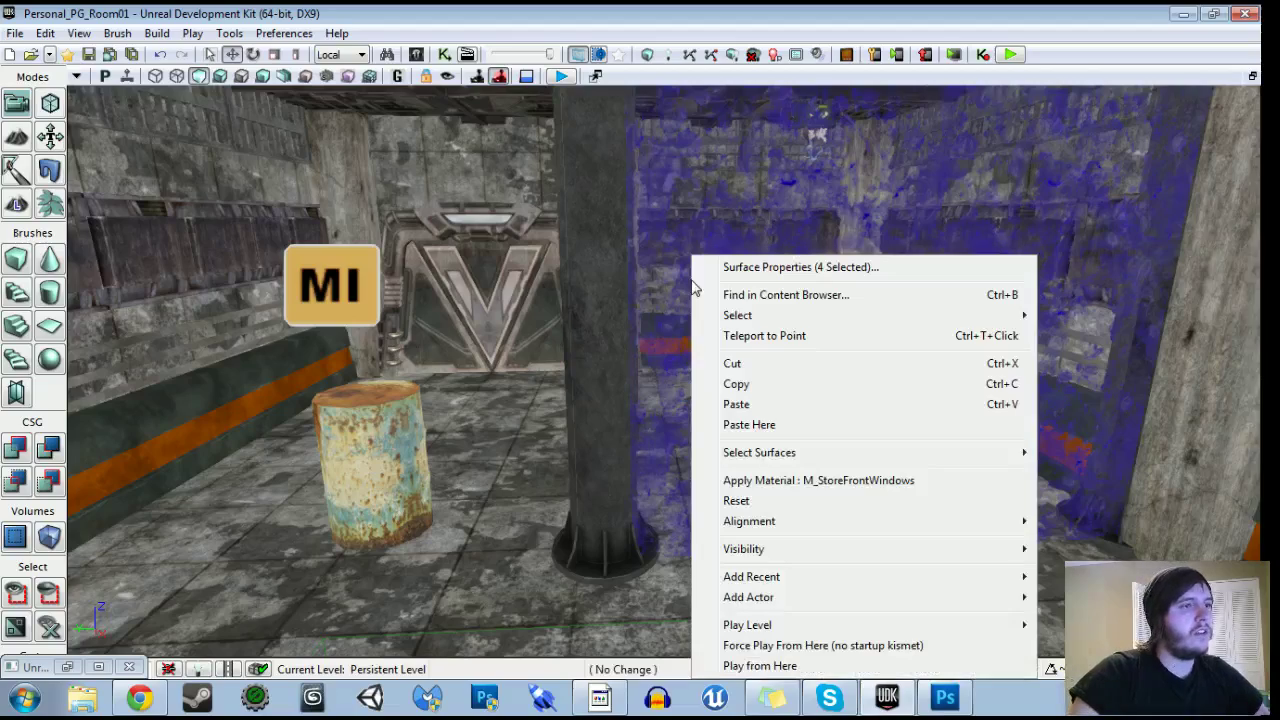
{"action": "left_click", "coordinate": [856, 480]}
Select a wall surface beside the corner pillar together with all its adjacent walls.
{"action": "left_click_drag", "start_coordinate": [856, 480], "coordinate": [705, 465]}
{"action": "key", "text": "ctrl+z"}
{"action": "mouse_move", "coordinate": [857, 545]}
{"action": "left_mouse_down"}
{"action": "mouse_move", "coordinate": [780, 547]}
{"action": "mouse_move", "coordinate": [800, 560]}
{"action": "mouse_move", "coordinate": [846, 541]}
{"action": "mouse_move", "coordinate": [795, 535]}
{"action": "left_mouse_up"}
{"action": "key", "text": "ctrl+z"}
{"action": "left_click", "coordinate": [854, 541]}
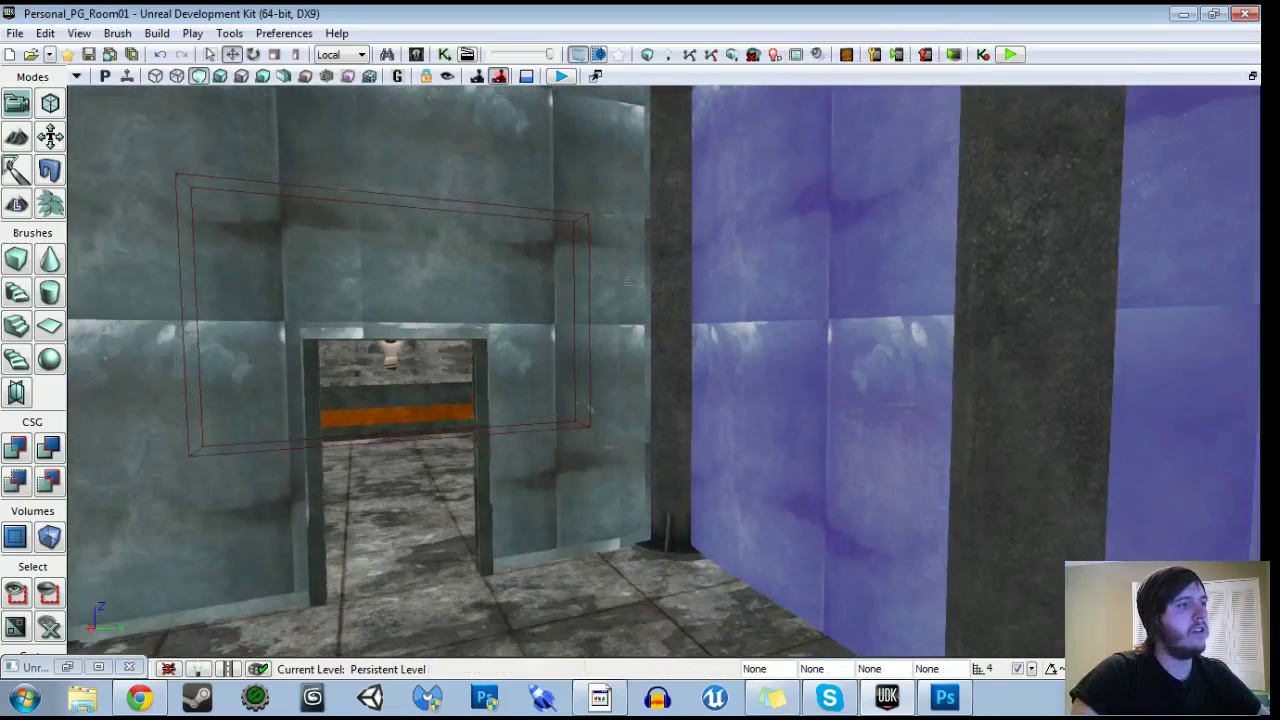
{"action": "key", "text": "ctrl+z"}
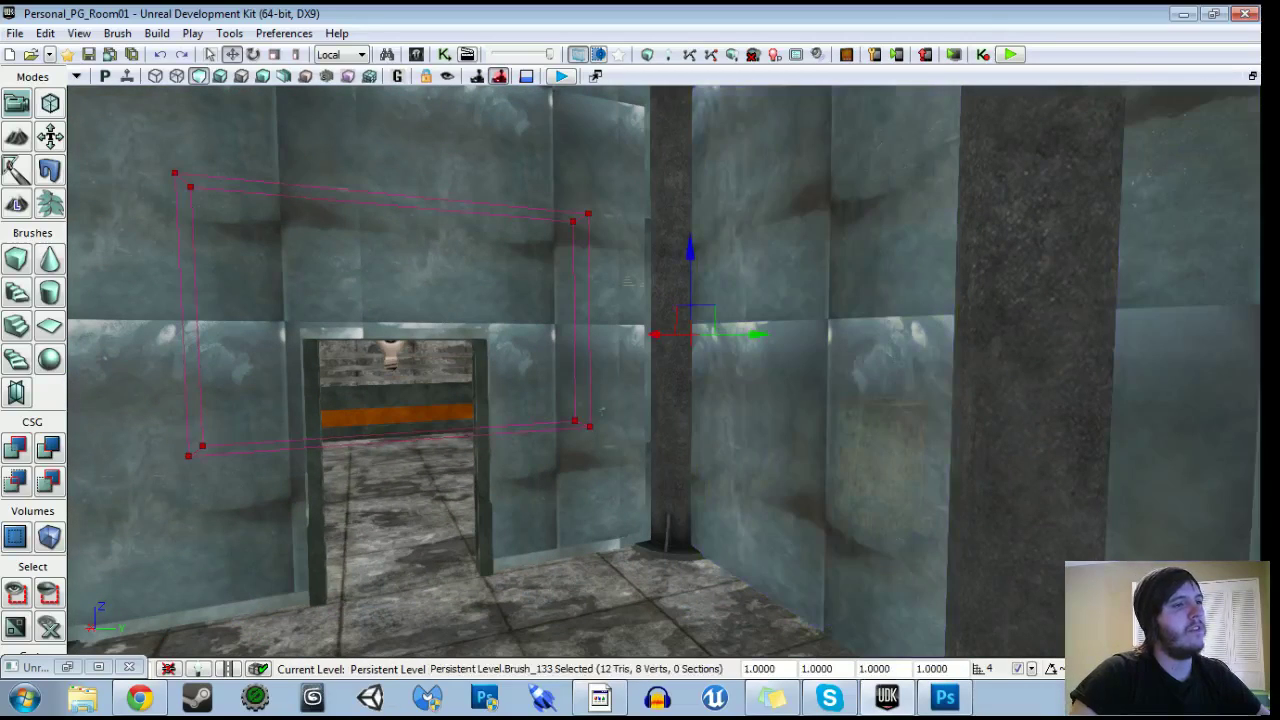
{"action": "left_click", "coordinate": [763, 420]}
{"action": "right_click", "coordinate": [763, 420]}
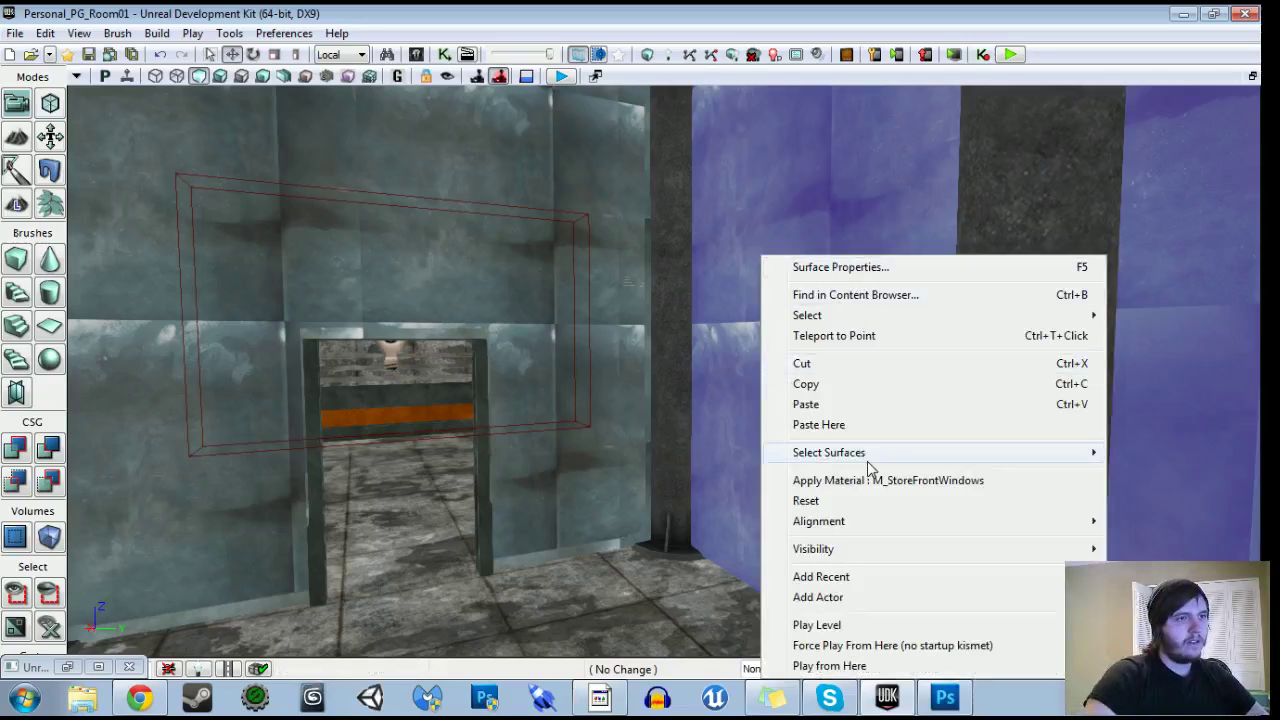
{"action": "mouse_move", "coordinate": [871, 460]}
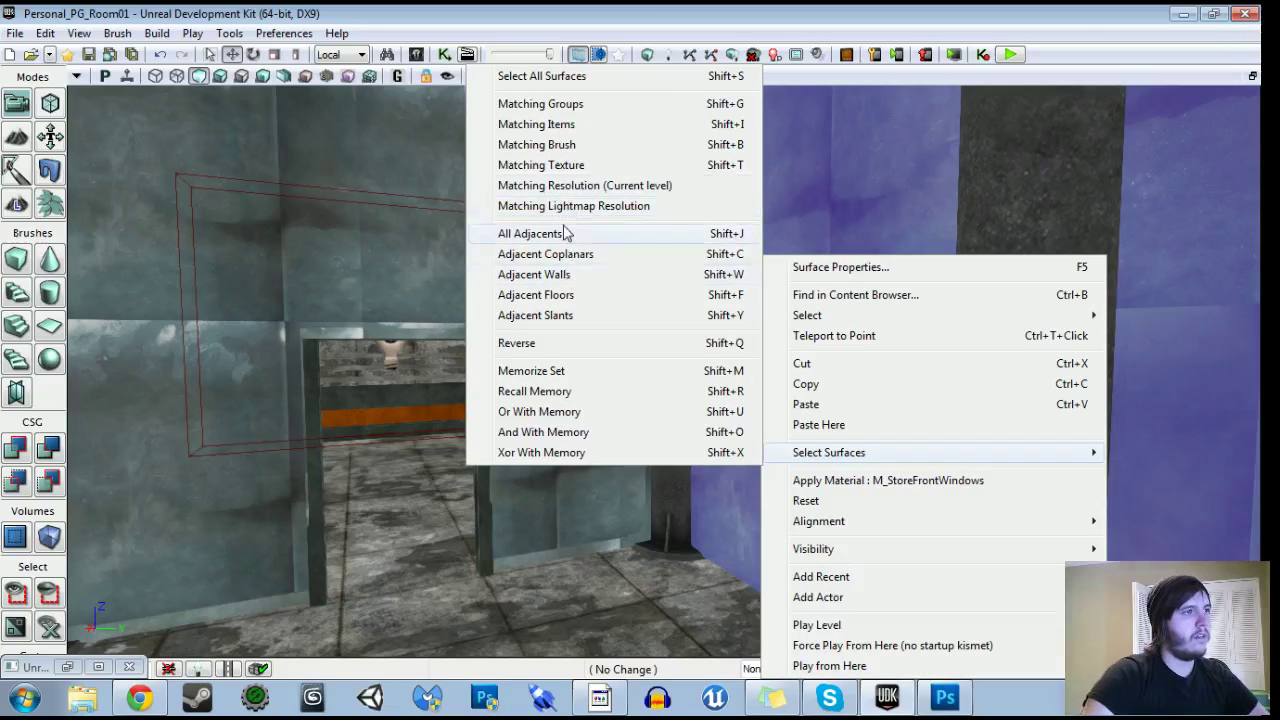
{"action": "left_click", "coordinate": [566, 276]}
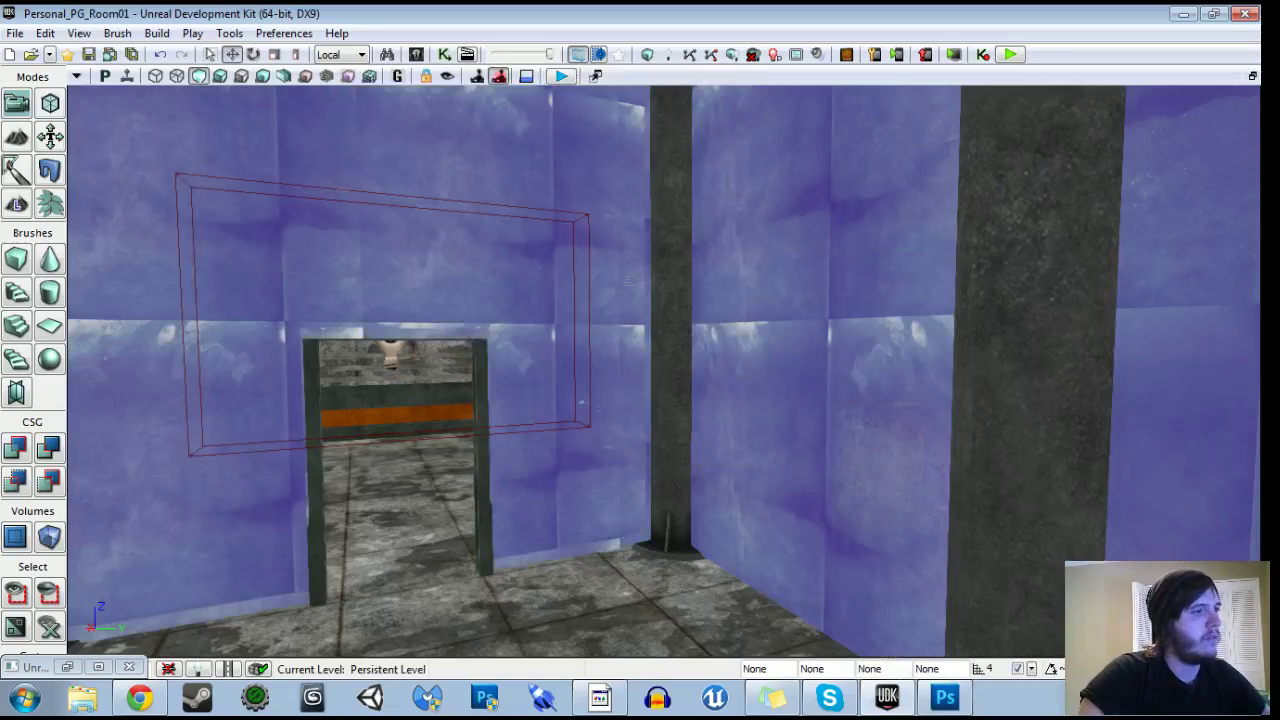
Apply Planar alignment and a simple scaling of 4.0 to the selected wall surfaces.
{"action": "key", "text": "F5"}
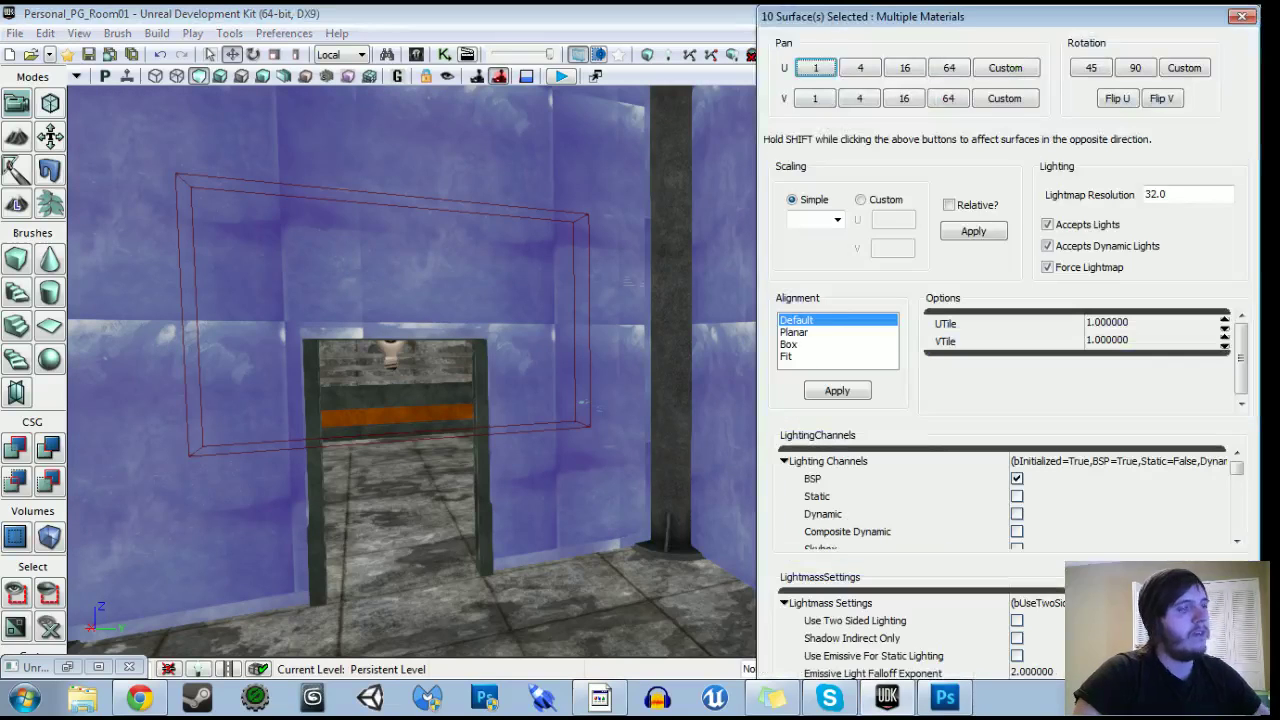
{"action": "left_click", "coordinate": [838, 220]}
{"action": "left_click", "coordinate": [816, 309]}
{"action": "left_click", "coordinate": [828, 332]}
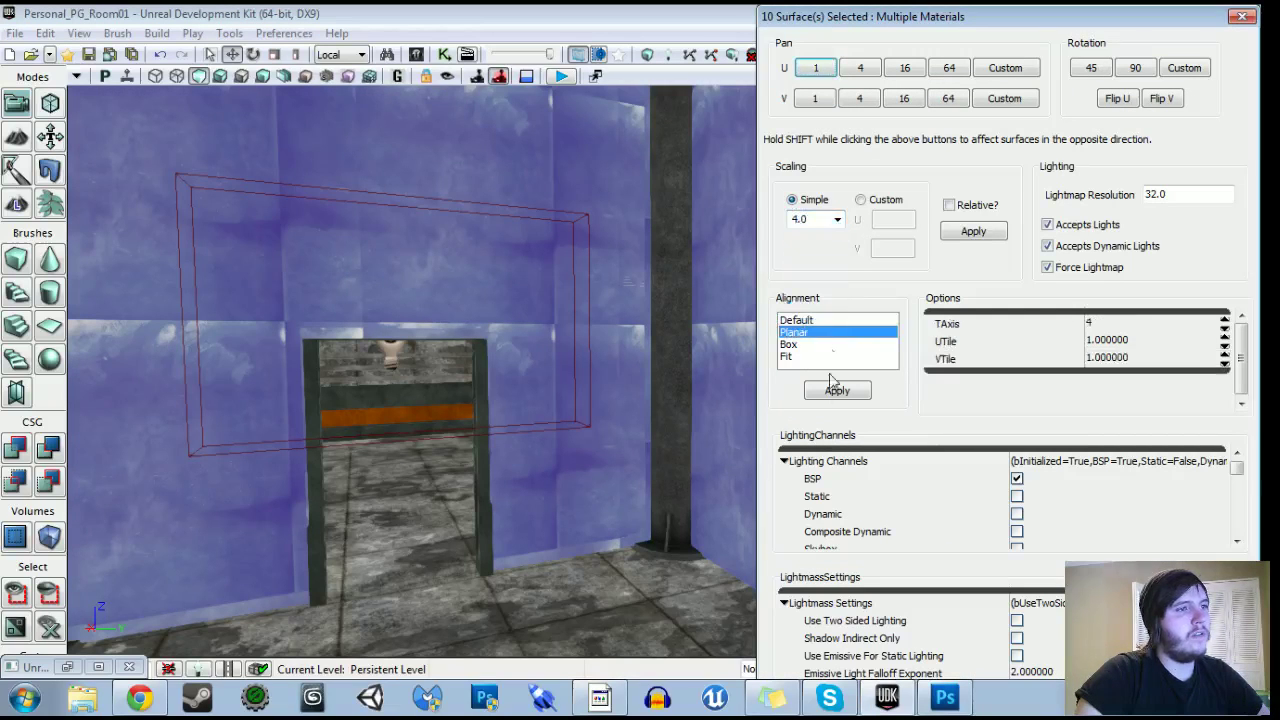
{"action": "left_click", "coordinate": [837, 391]}
{"action": "left_click", "coordinate": [973, 231]}
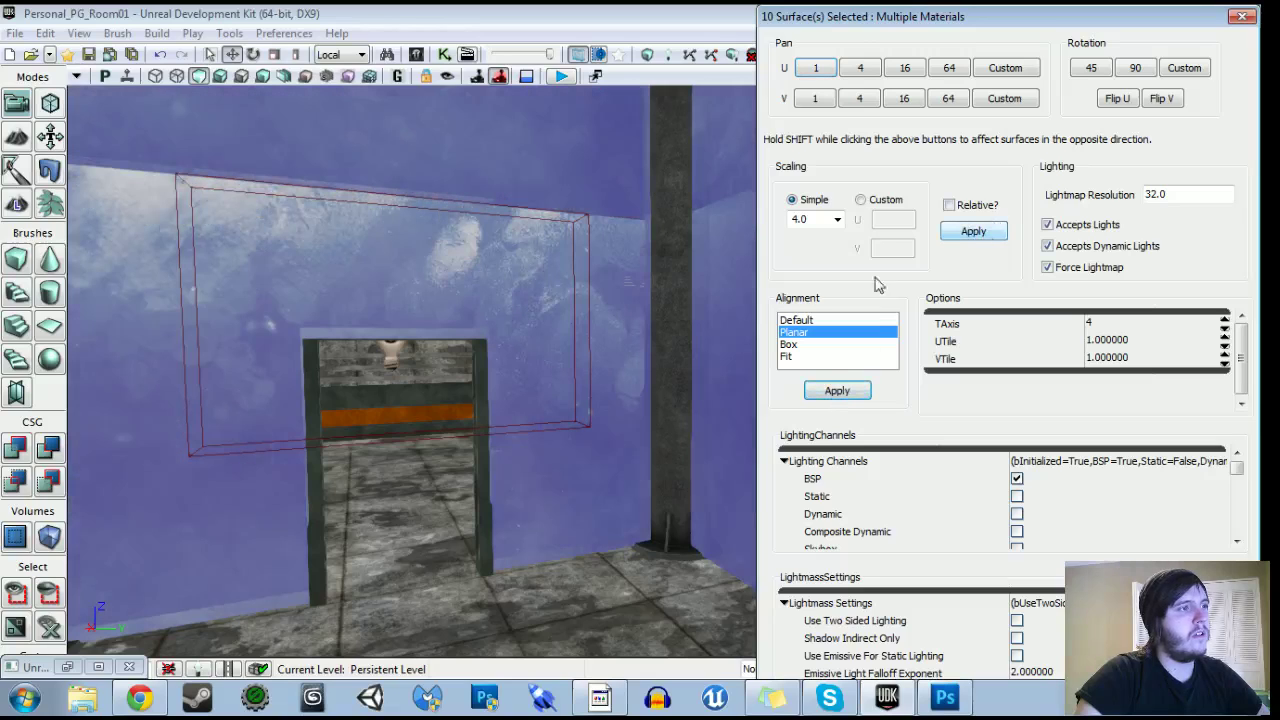
{"action": "left_click", "coordinate": [1248, 17]}
{"action": "mouse_move", "coordinate": [860, 320]}
{"action": "left_mouse_down"}
{"action": "mouse_move", "coordinate": [850, 380]}
{"action": "mouse_move", "coordinate": [860, 340]}
{"action": "left_mouse_up"}
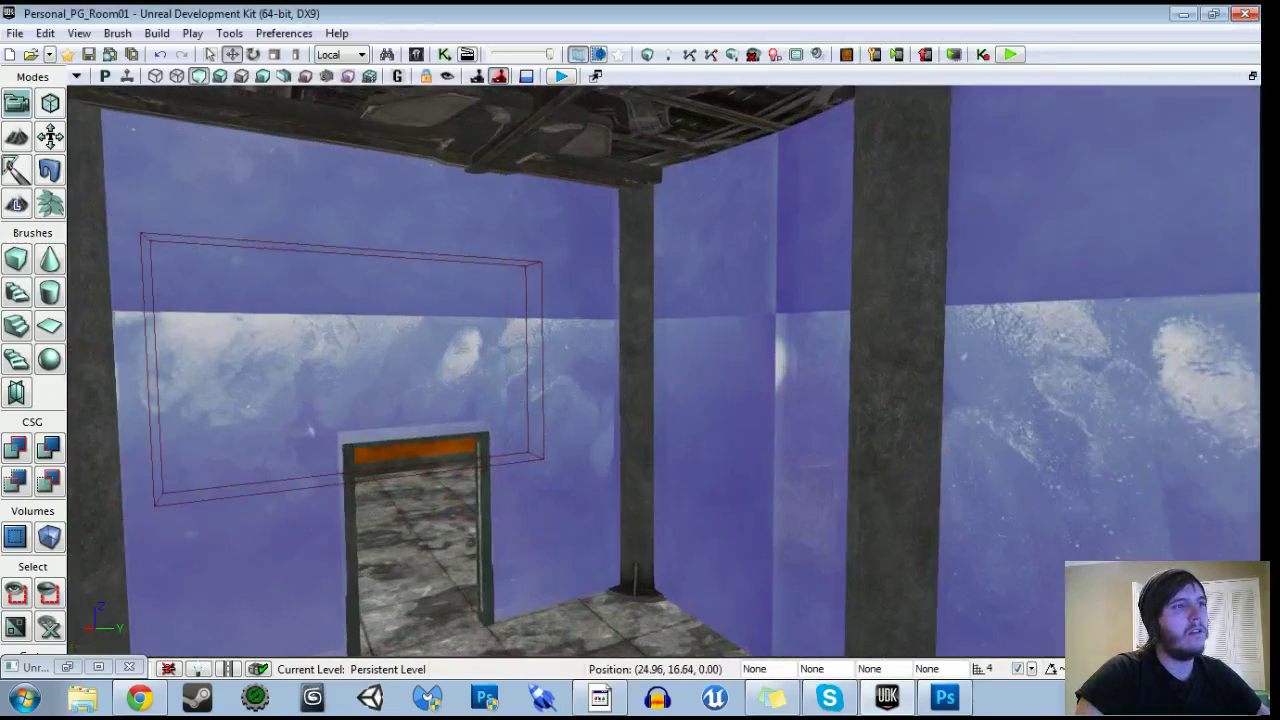
Clear the selection, reselect the room's adjacent walls from one wall surface, and open their surface properties.
{"action": "key", "text": "q"}
{"action": "left_click", "coordinate": [831, 388]}
{"action": "key", "text": "q"}
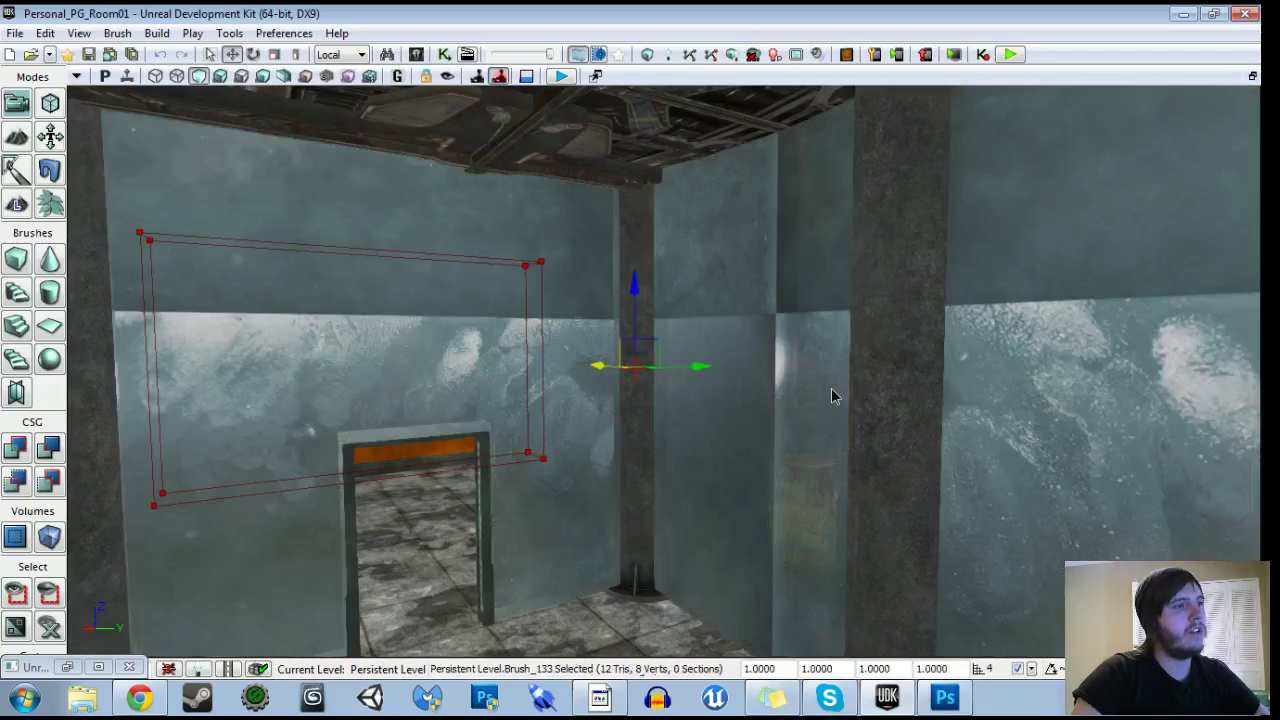
{"action": "left_click", "coordinate": [831, 388]}
{"action": "left_click", "coordinate": [543, 362]}
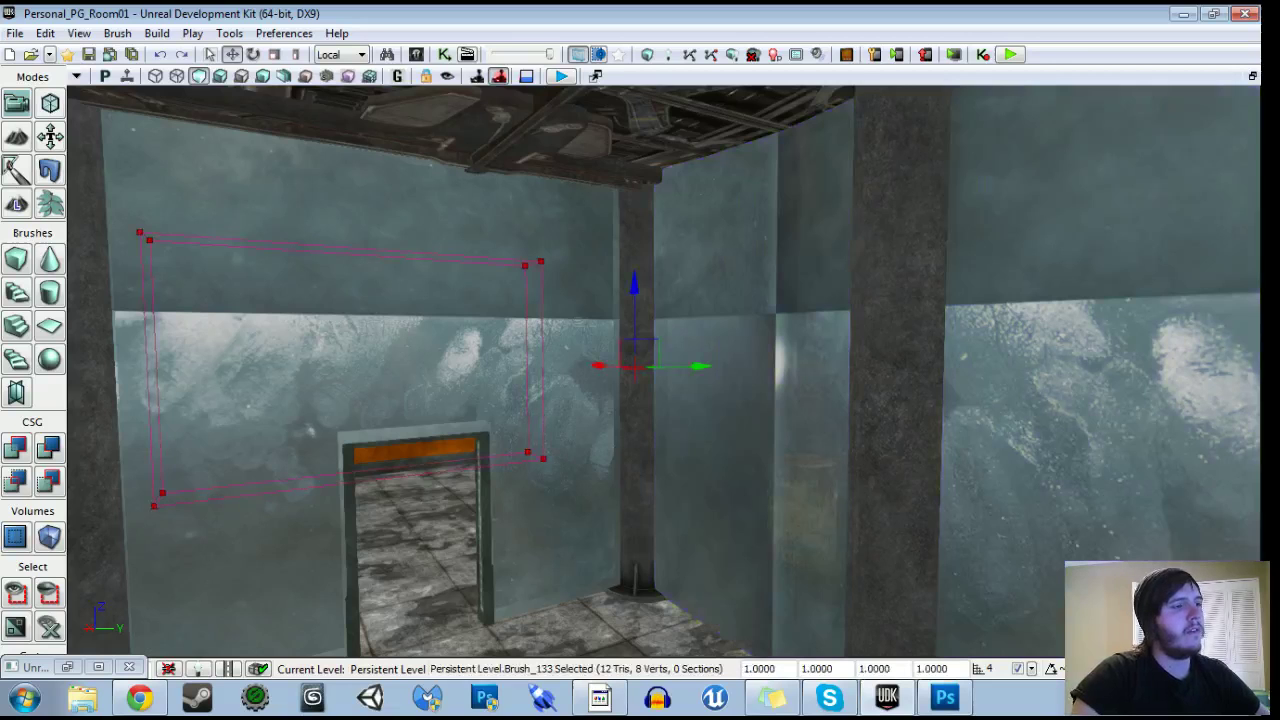
{"action": "key", "text": "Escape"}
{"action": "left_click", "coordinate": [706, 400]}
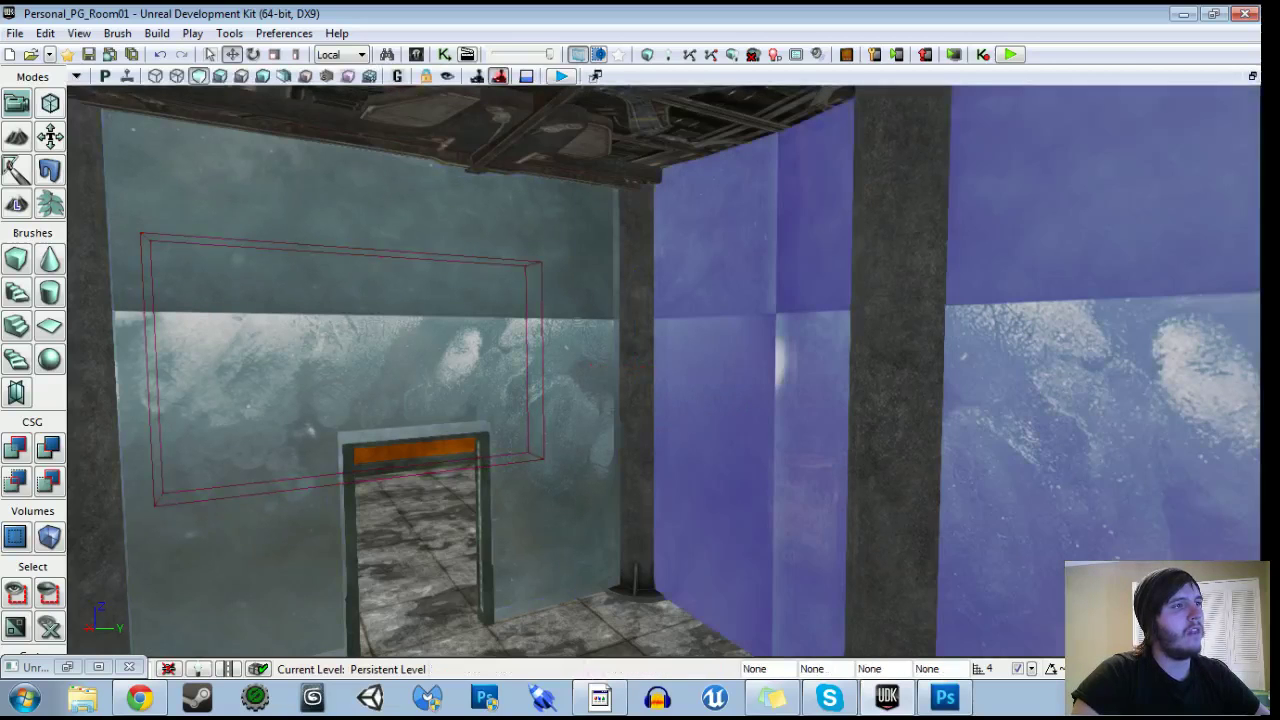
{"action": "right_click", "coordinate": [706, 400]}
{"action": "mouse_move", "coordinate": [772, 460]}
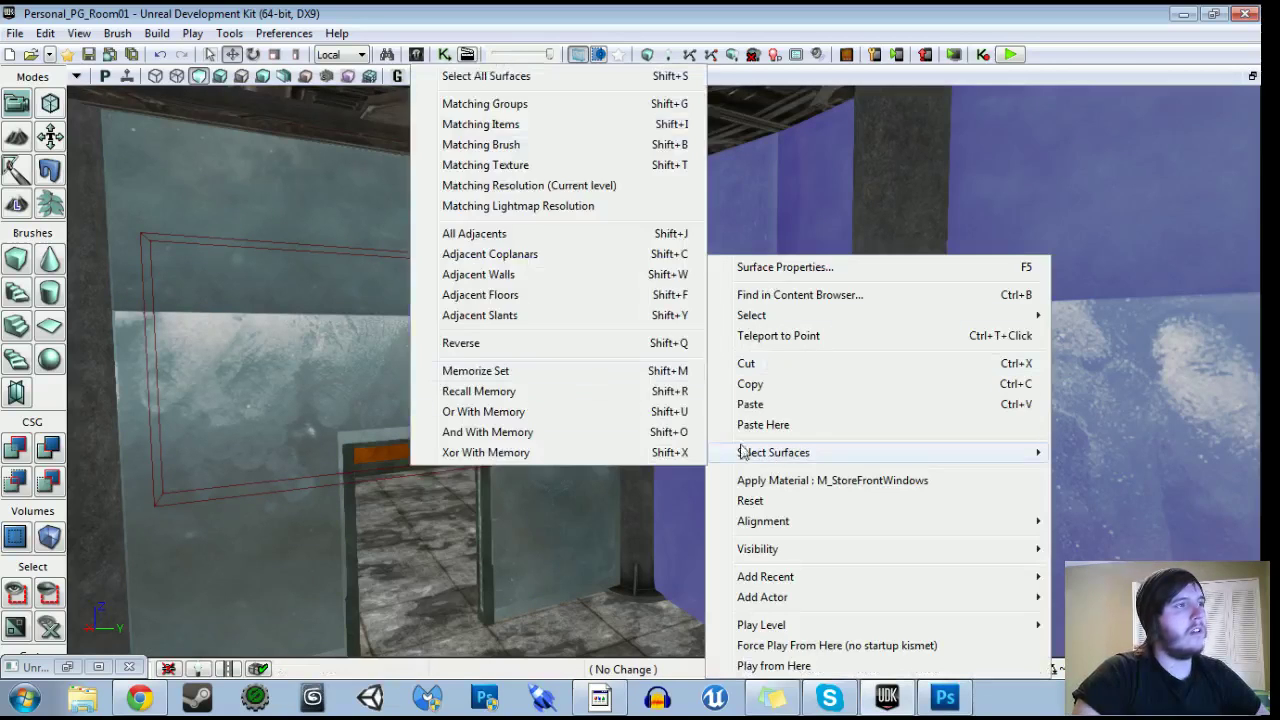
{"action": "left_click", "coordinate": [492, 274]}
{"action": "key", "text": "F5"}
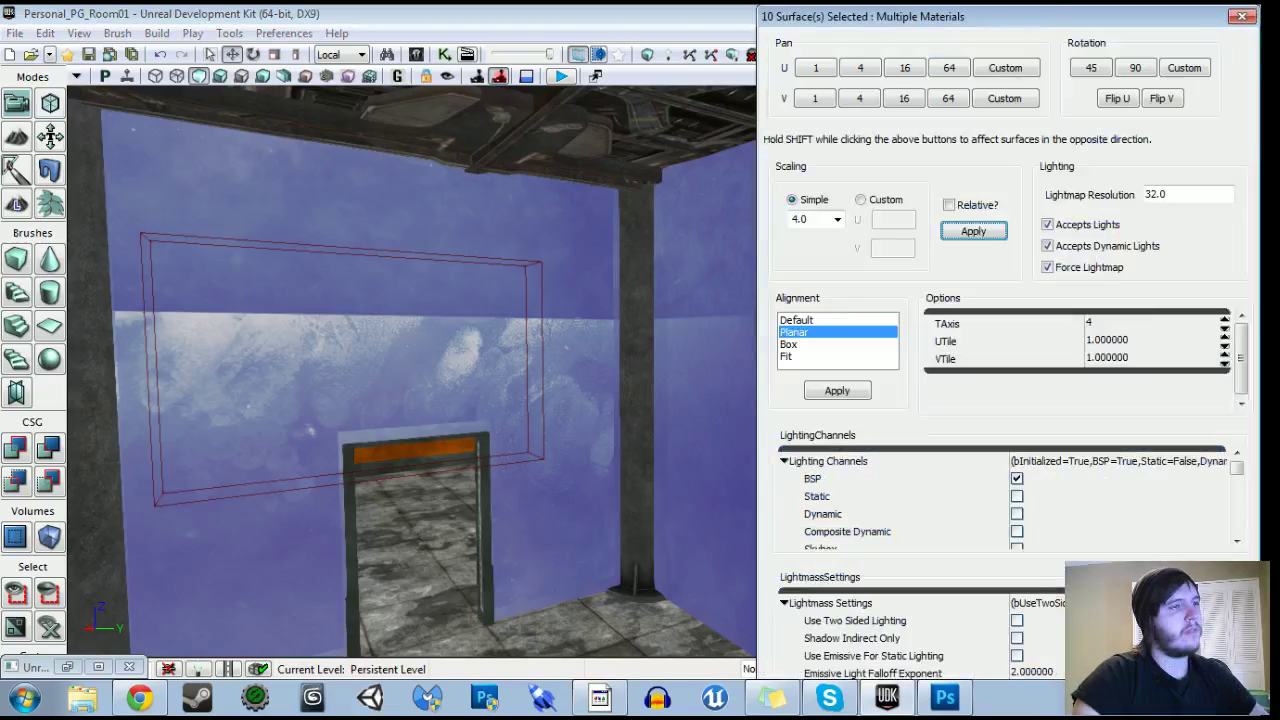
Apply a simple scaling of 16.0 to the selected wall surfaces.
{"action": "left_click", "coordinate": [837, 219]}
{"action": "left_click", "coordinate": [818, 333]}
{"action": "left_click", "coordinate": [962, 238]}
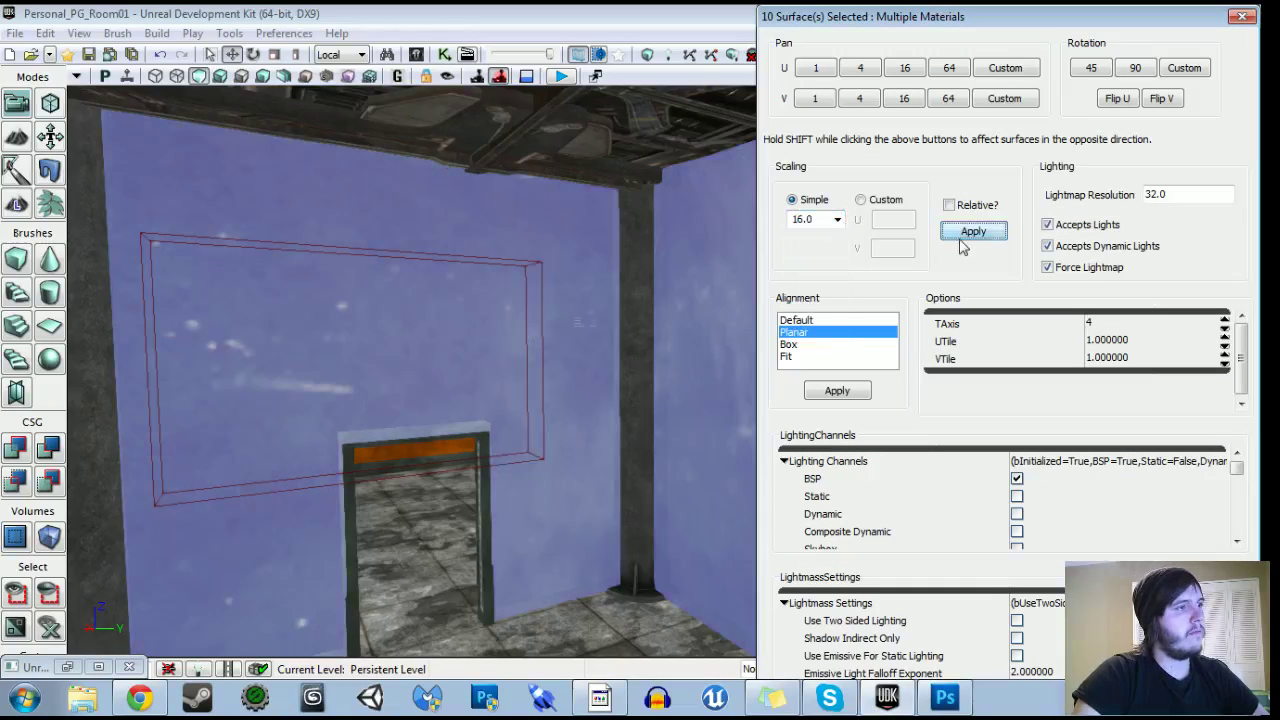
Apply a simple scaling of 8.0 to the selected walls, check them around the room, and close the surface properties.
{"action": "left_click", "coordinate": [837, 220]}
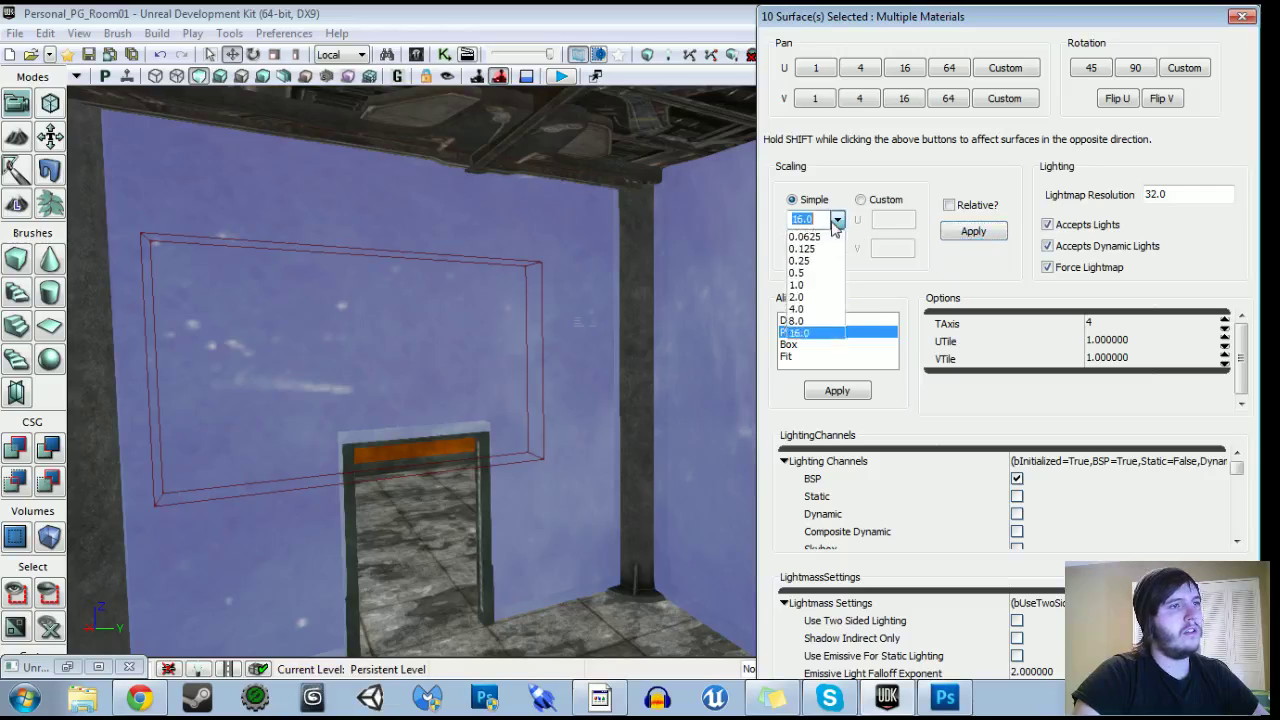
{"action": "left_click", "coordinate": [800, 320]}
{"action": "left_click", "coordinate": [970, 232]}
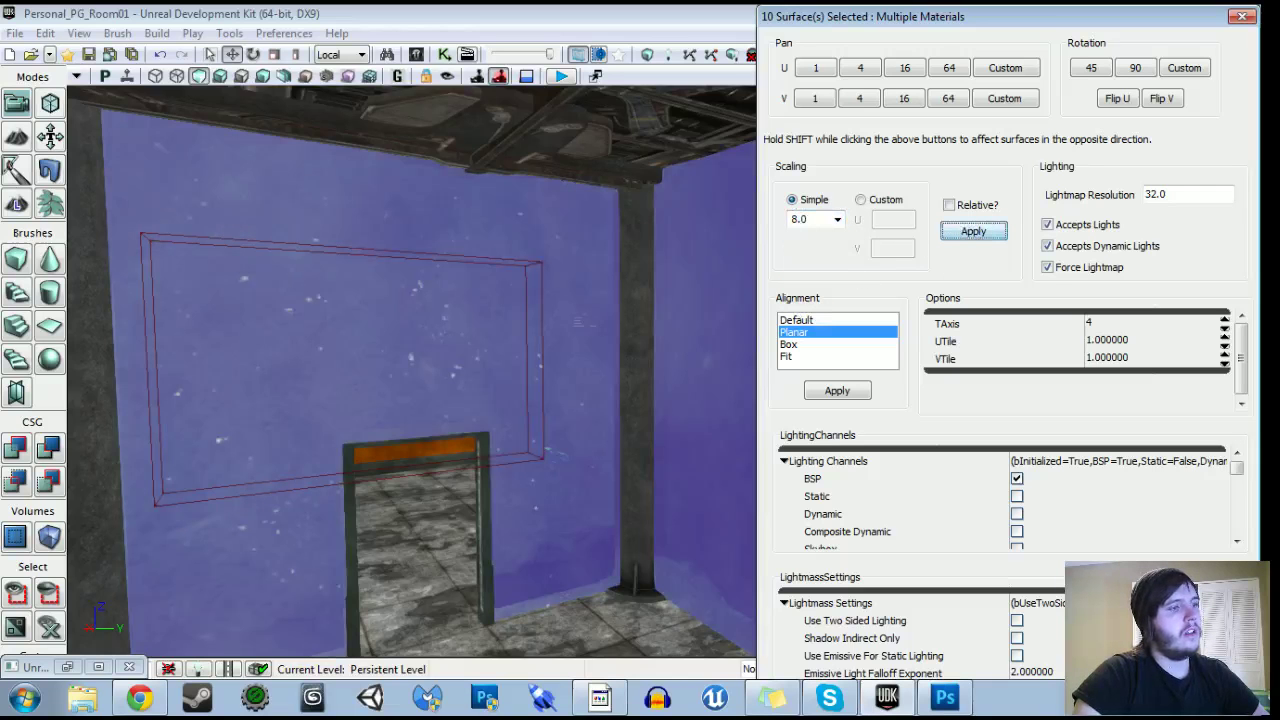
{"action": "mouse_move", "coordinate": [480, 360]}
{"action": "left_mouse_down"}
{"action": "mouse_move", "coordinate": [560, 385]}
{"action": "mouse_move", "coordinate": [582, 315]}
{"action": "left_mouse_up"}
{"action": "key", "text": "g"}
{"action": "key", "text": "g"}
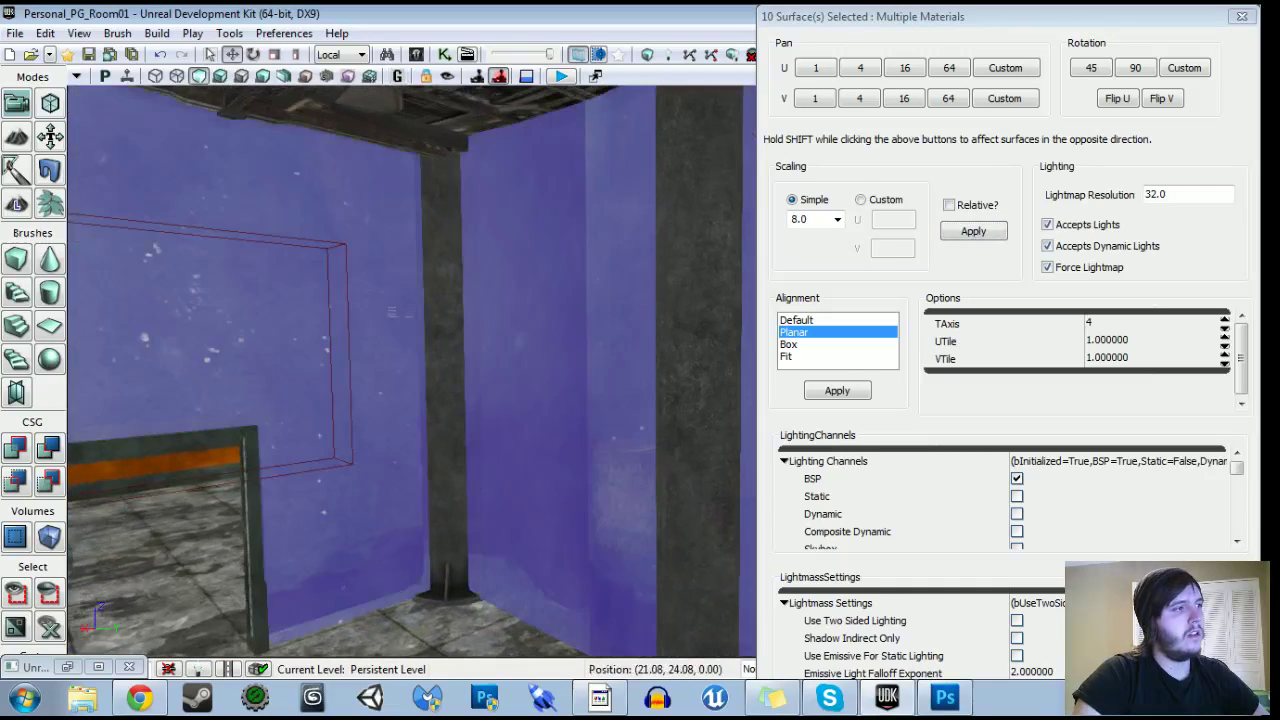
{"action": "left_click", "coordinate": [1243, 15]}
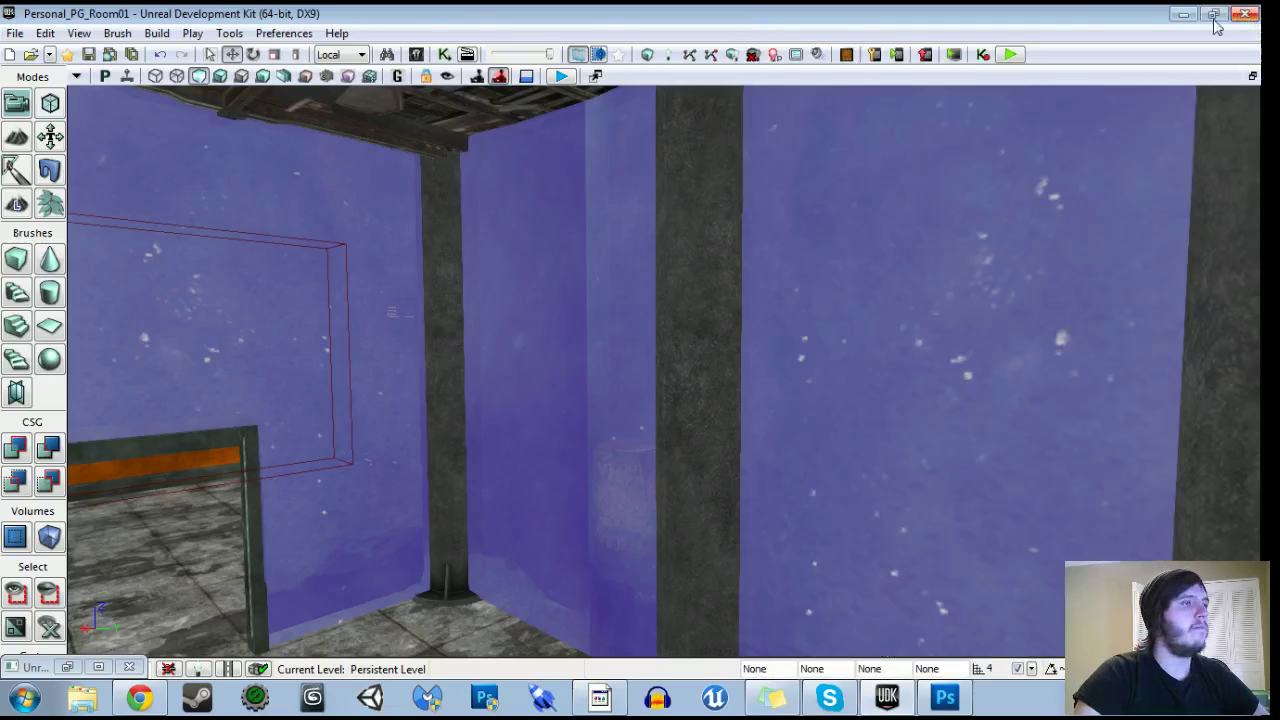
Open the Content Browser, select the M_StoreFrontWindows_NoOpacity_Param material and open the surface properties of the selected walls.
{"action": "left_click", "coordinate": [415, 55]}
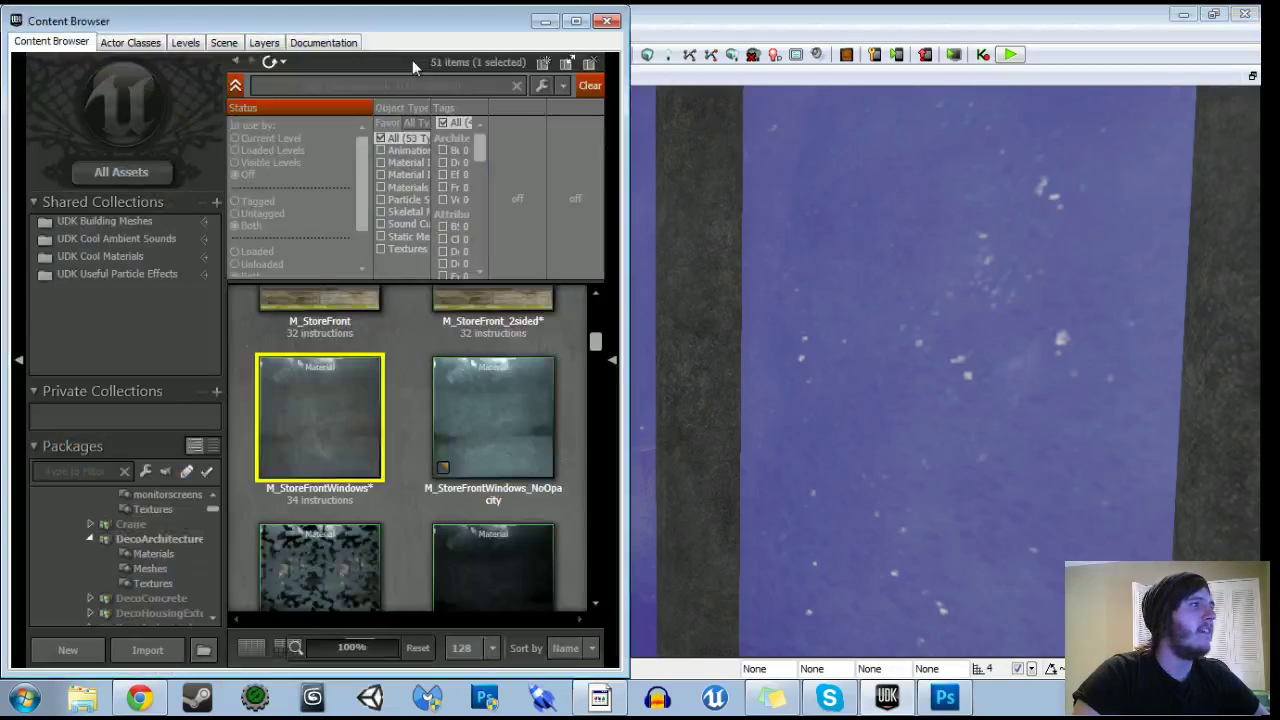
{"action": "left_click", "coordinate": [430, 530]}
{"action": "scroll", "coordinate": [430, 535], "scroll_direction": "down", "scroll_amount": 1}
{"action": "left_click", "coordinate": [462, 468]}
{"action": "left_click_drag", "start_coordinate": [690, 484], "coordinate": [665, 500]}
{"action": "key", "text": "F5"}
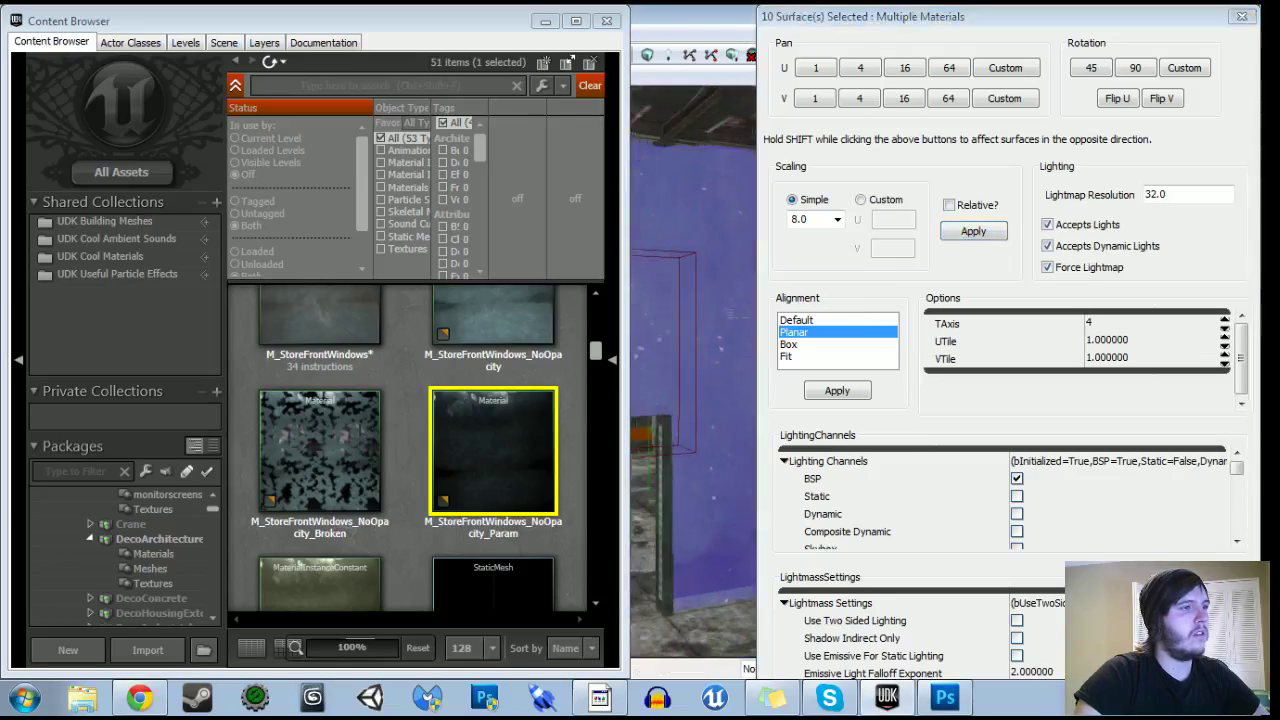
Search the UDKGame package for "glass", limit the results to Materials and select M_HU_Deck_SM_Fwindow_Glass_Mat.
{"action": "scroll", "coordinate": [215, 506], "scroll_direction": "up", "scroll_amount": 5}
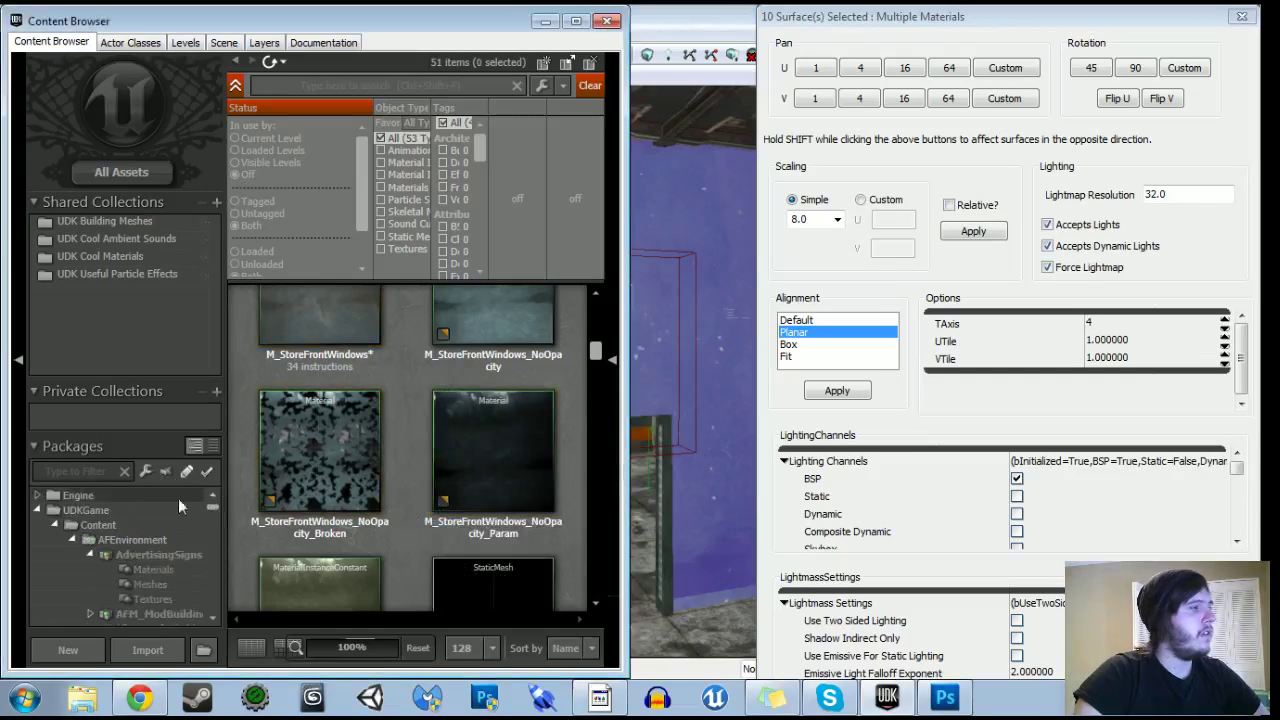
{"action": "left_click", "coordinate": [113, 508]}
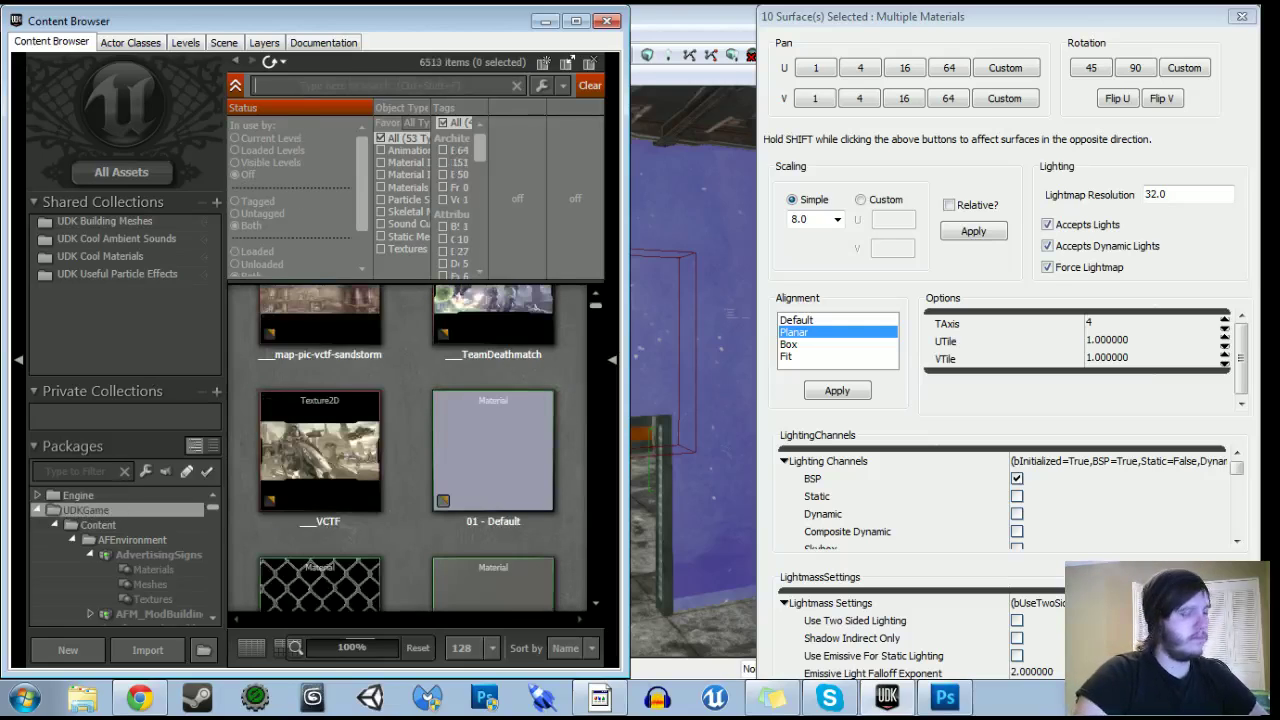
{"action": "type", "text": "glass"}
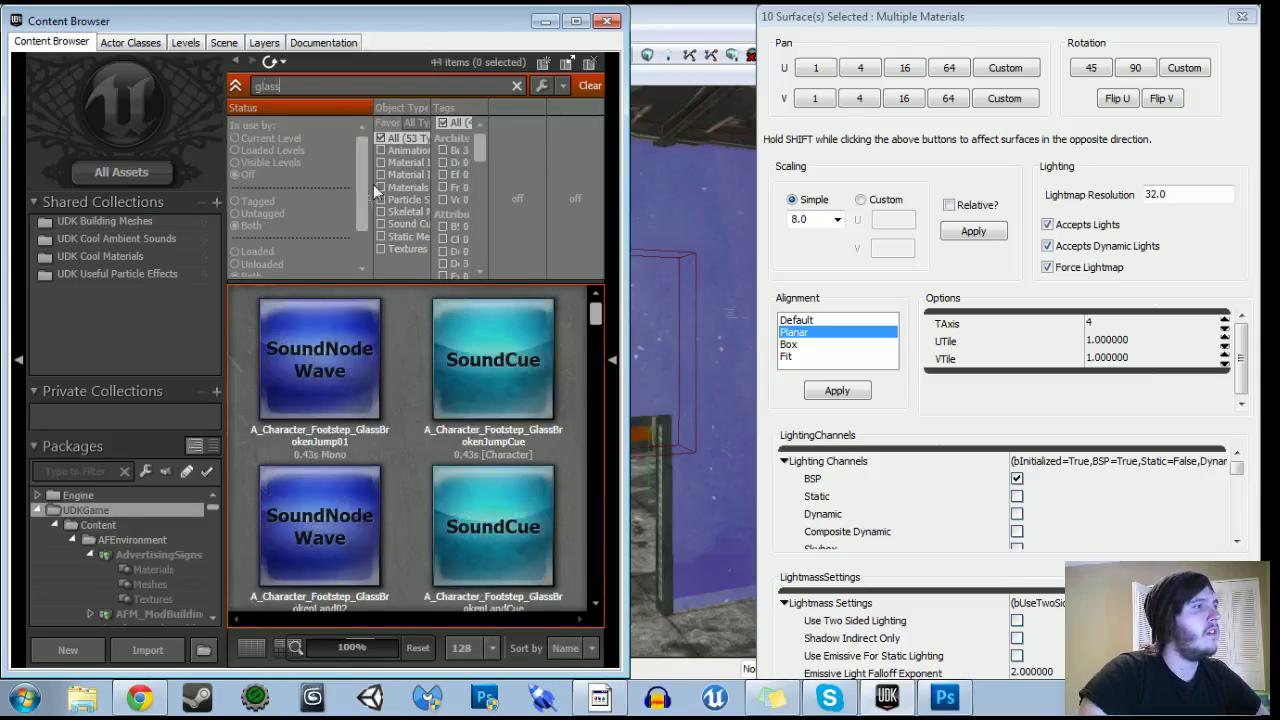
{"action": "left_click", "coordinate": [380, 188]}
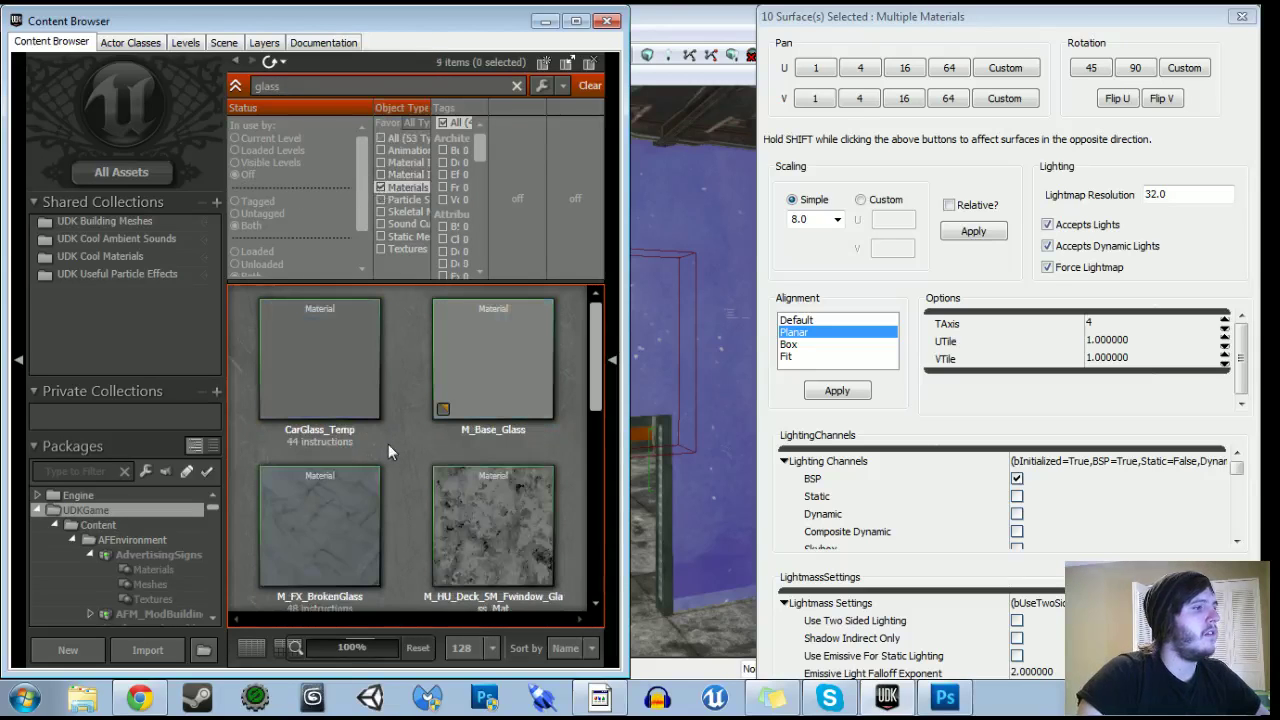
{"action": "scroll", "coordinate": [388, 444], "scroll_direction": "down", "scroll_amount": 1}
{"action": "left_click", "coordinate": [497, 451]}
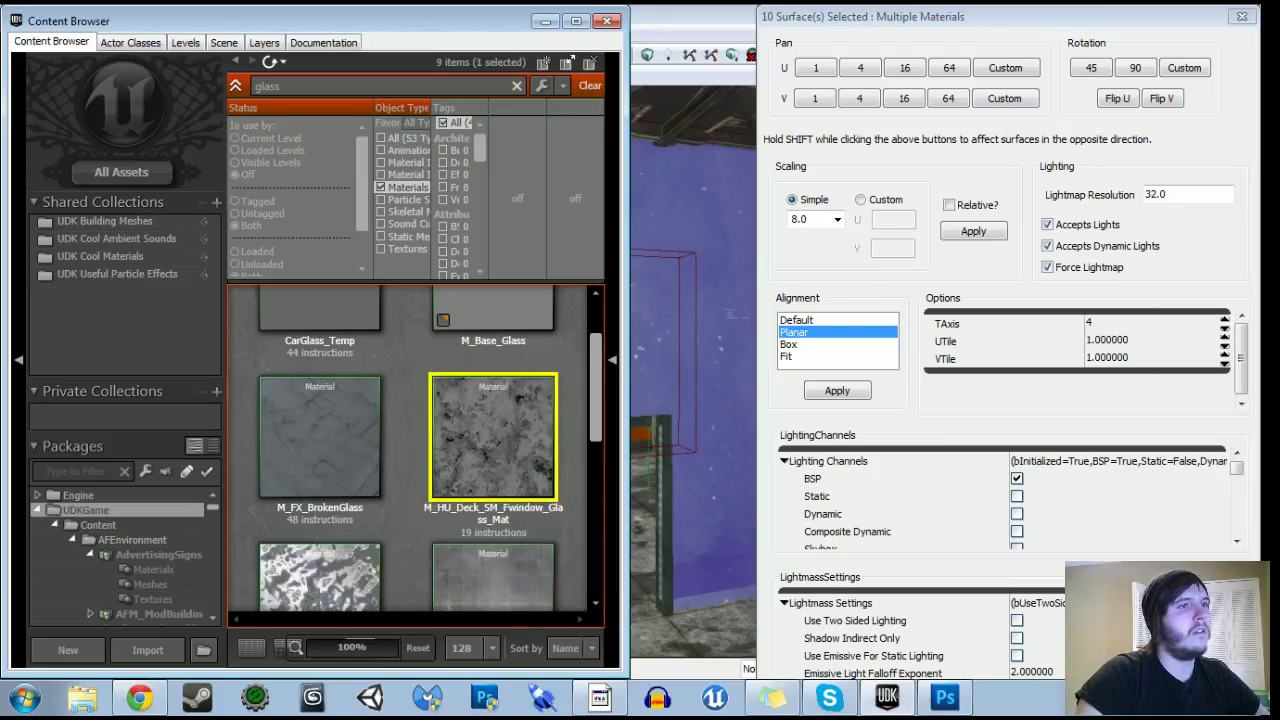
Close the Content Browser, apply M_HU_Deck_SM_Fwindow_Glass_Mat to the selected walls and close the surface properties.
{"action": "left_click", "coordinate": [608, 21]}
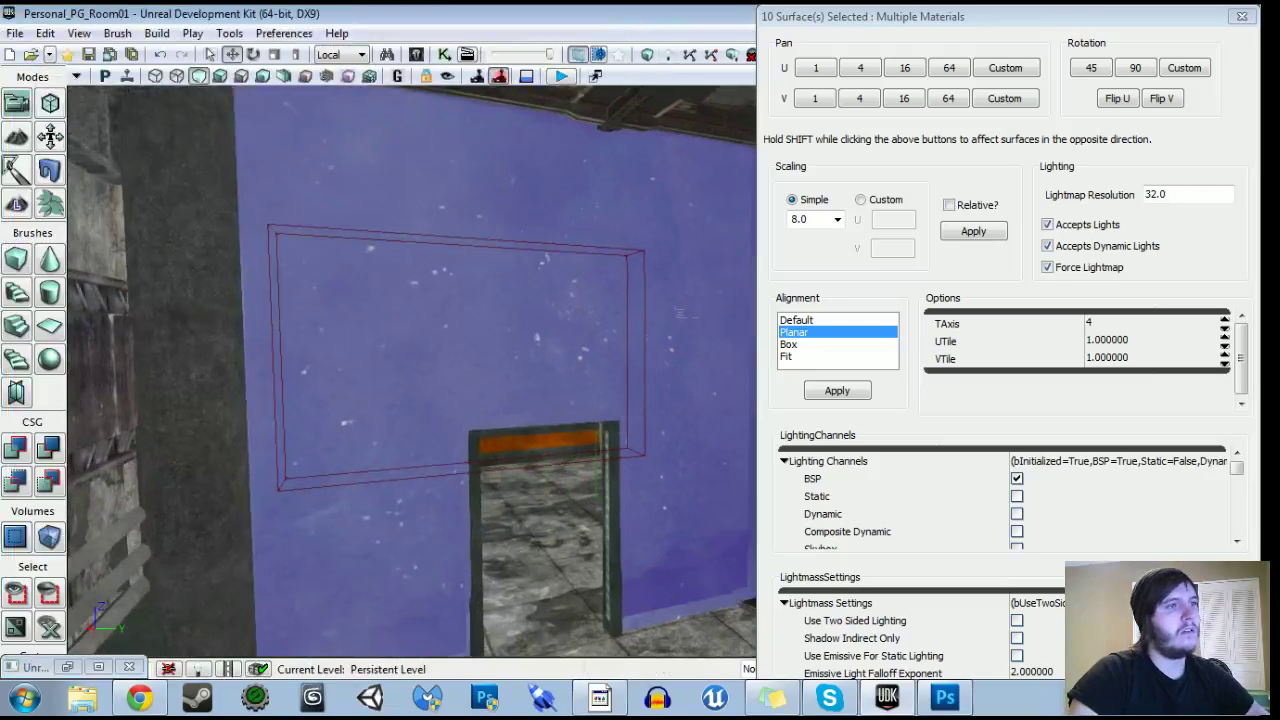
{"action": "right_click_drag", "start_coordinate": [651, 302], "coordinate": [688, 302]}
{"action": "right_click", "coordinate": [652, 302]}
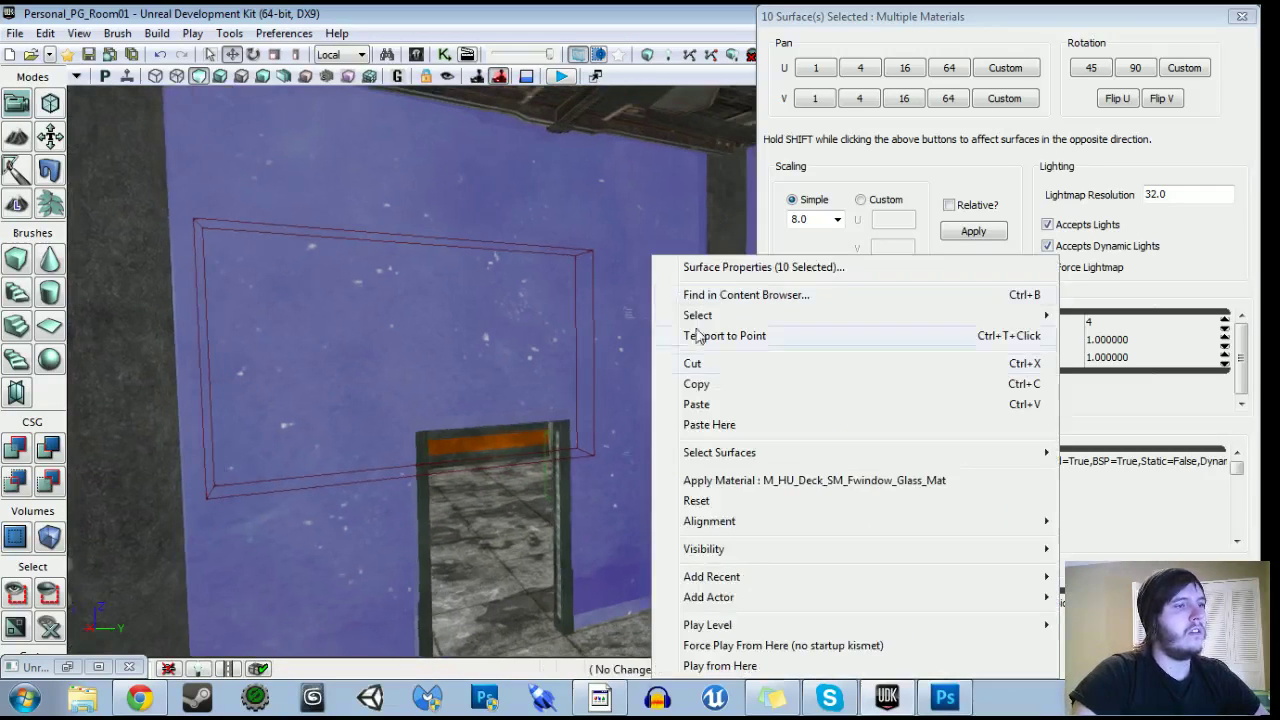
{"action": "left_click", "coordinate": [843, 481]}
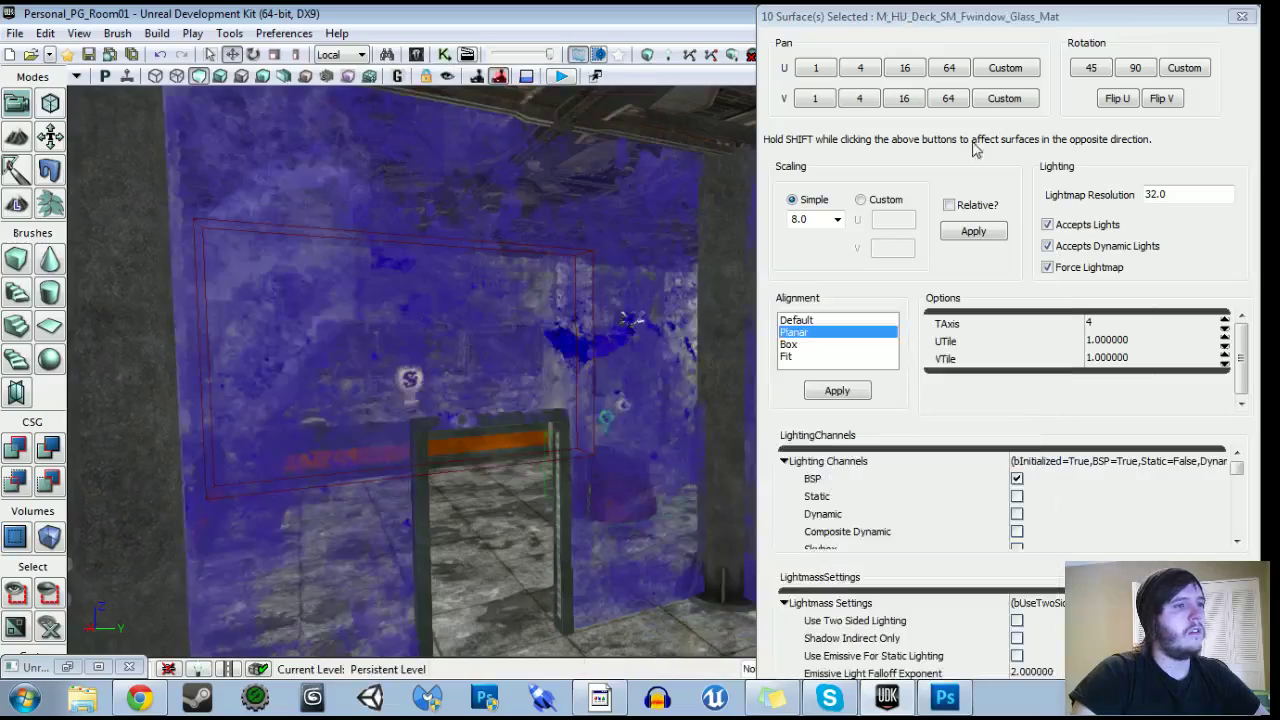
{"action": "left_click", "coordinate": [1242, 17]}
Switch the viewport to lit shading and start a play test from the floor in front of the room's door.
{"action": "left_click", "coordinate": [725, 350]}
{"action": "right_click_drag", "start_coordinate": [725, 350], "coordinate": [815, 372]}
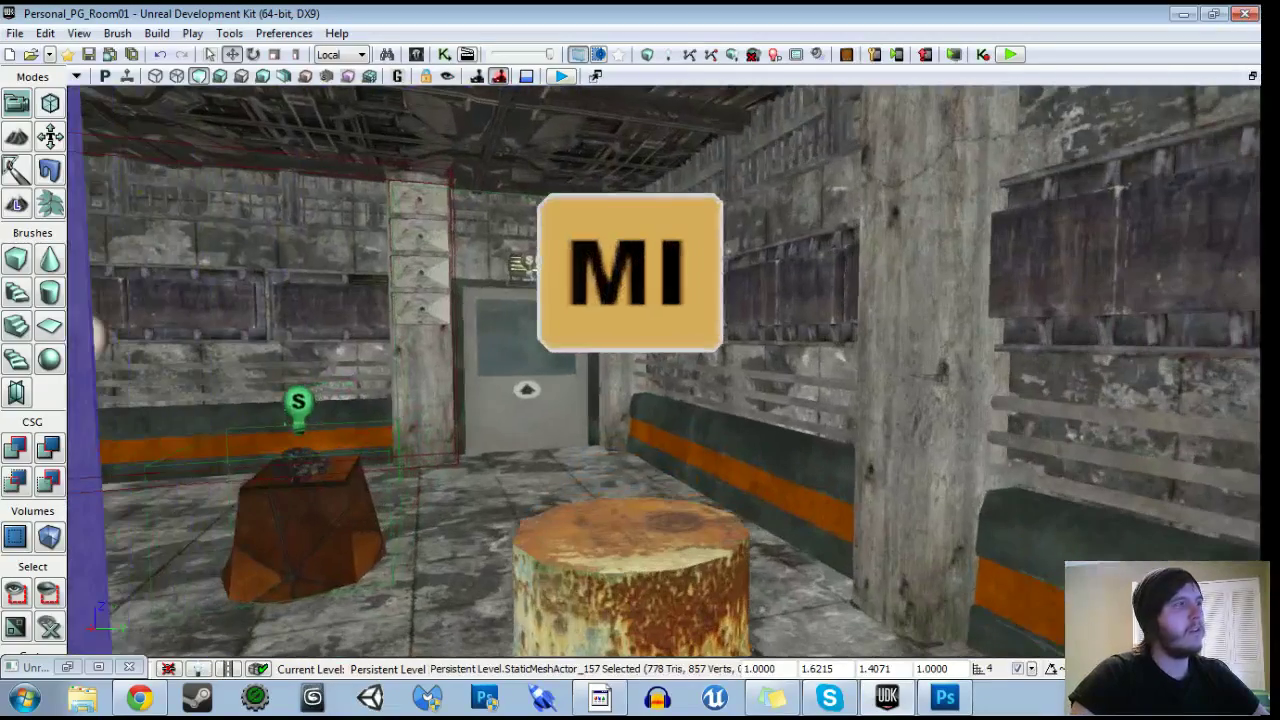
{"action": "left_click", "coordinate": [221, 77]}
{"action": "mouse_move", "coordinate": [330, 290]}
{"action": "right_mouse_down"}
{"action": "mouse_move", "coordinate": [262, 282]}
{"action": "mouse_move", "coordinate": [325, 292]}
{"action": "right_mouse_up"}
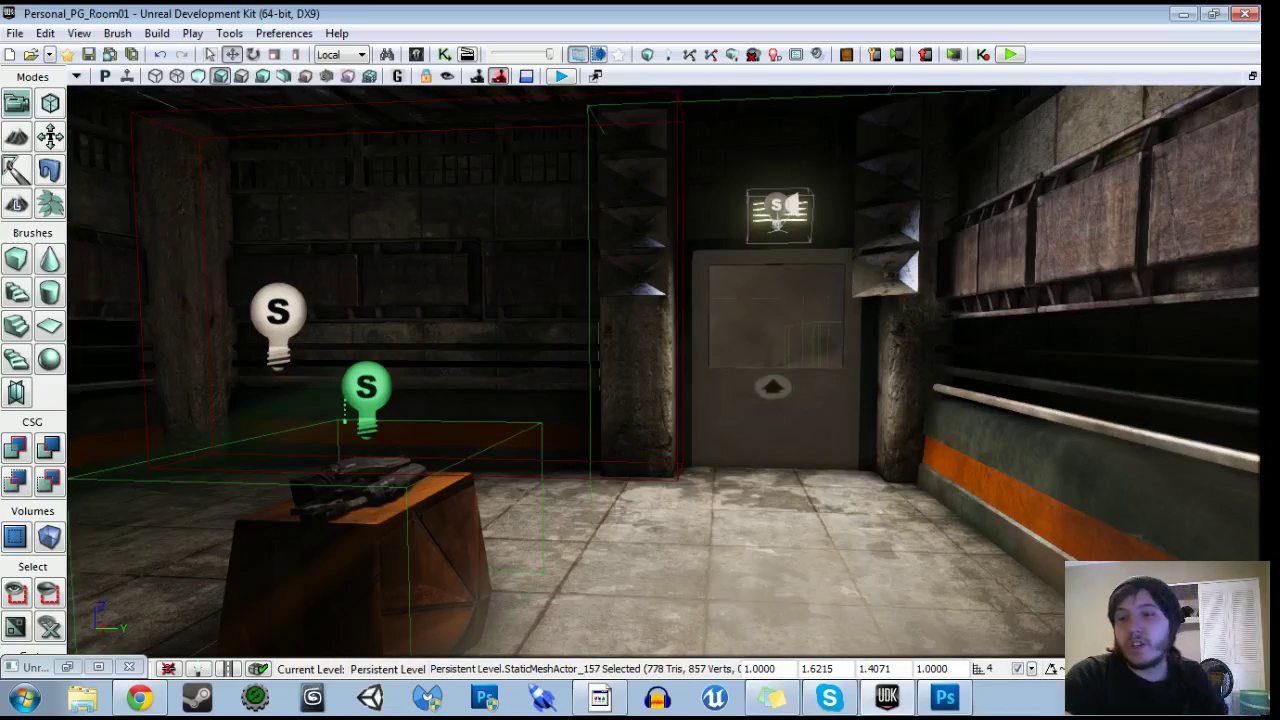
{"action": "right_click_drag", "start_coordinate": [781, 430], "coordinate": [781, 477]}
{"action": "right_click", "coordinate": [781, 477]}
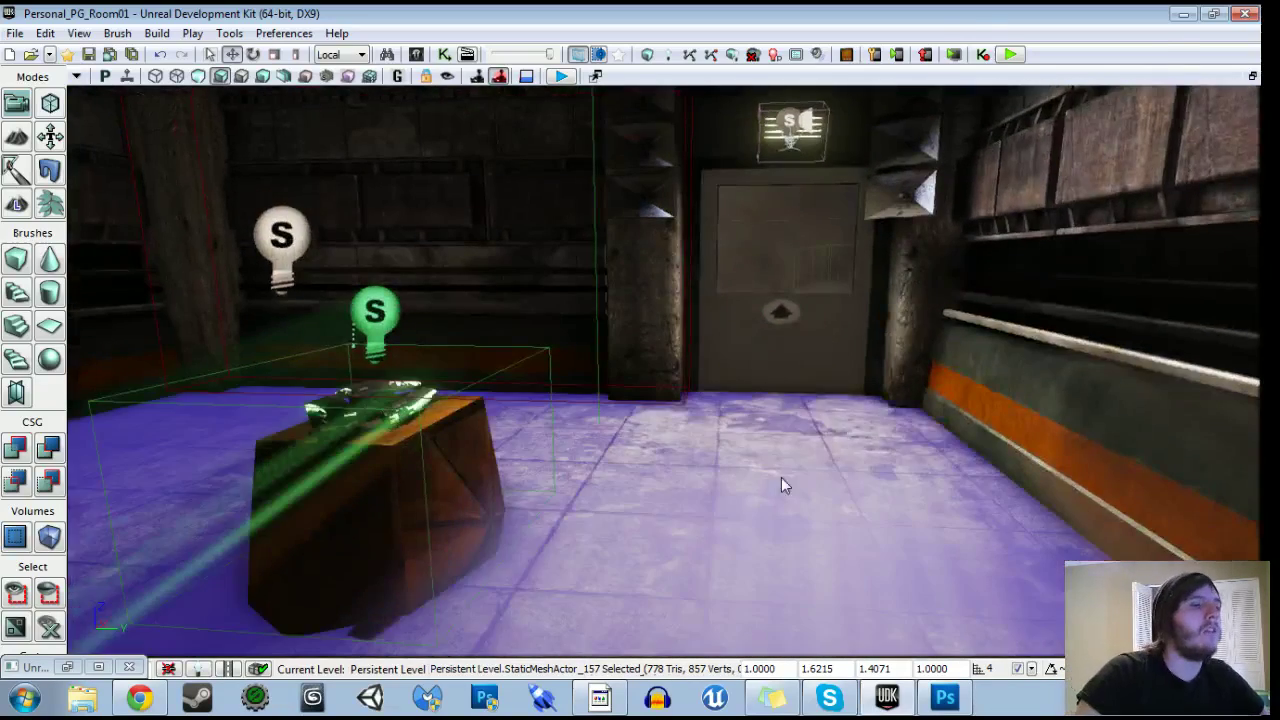
{"action": "left_click", "coordinate": [828, 441]}
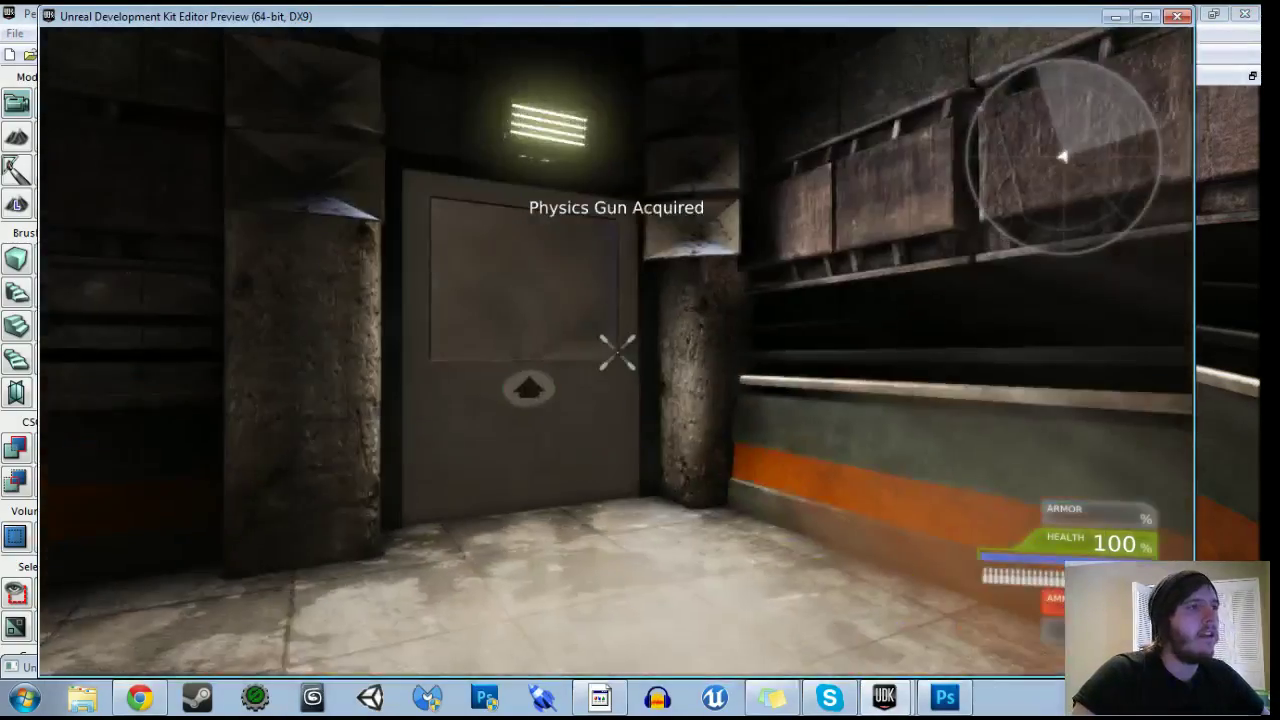
Test the physics gun on a barrel at the blue-edged doorway and walk through into the dark room.
{"action": "key", "text": "w"}
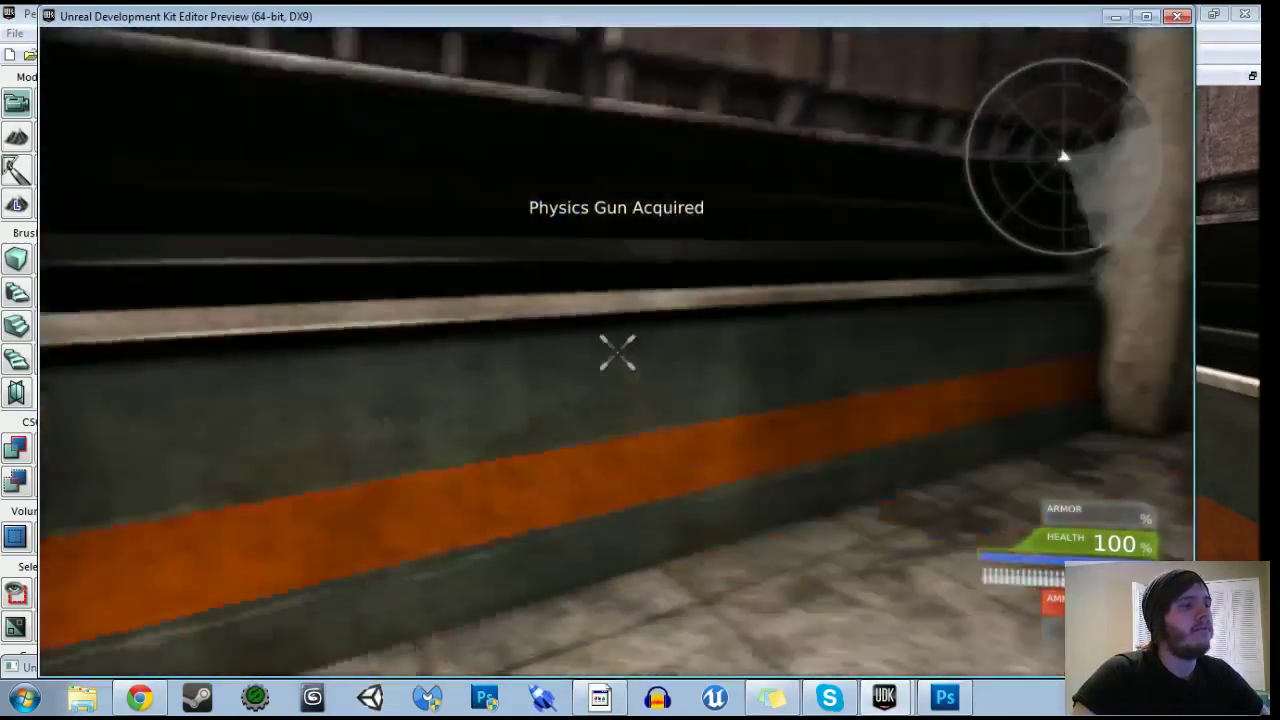
{"action": "key", "text": "w"}
{"action": "right_click", "coordinate": [617, 352]}
{"action": "key", "text": "w"}
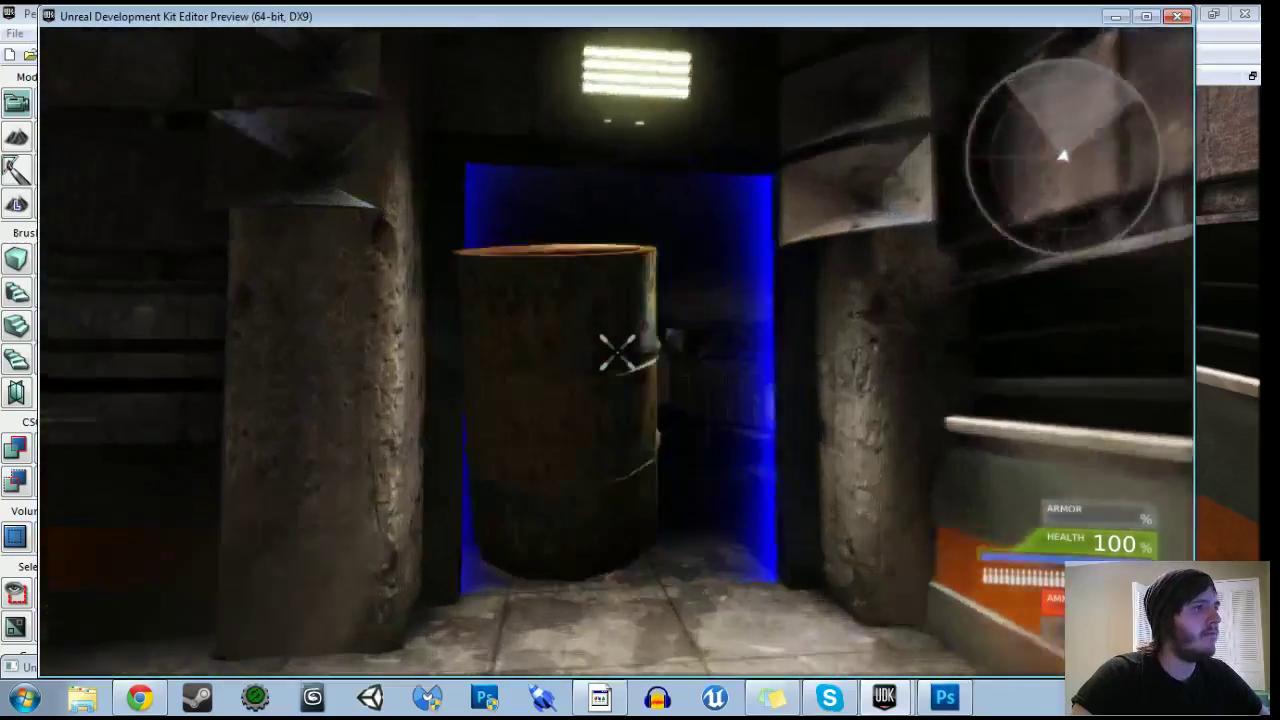
{"action": "key", "text": "w"}
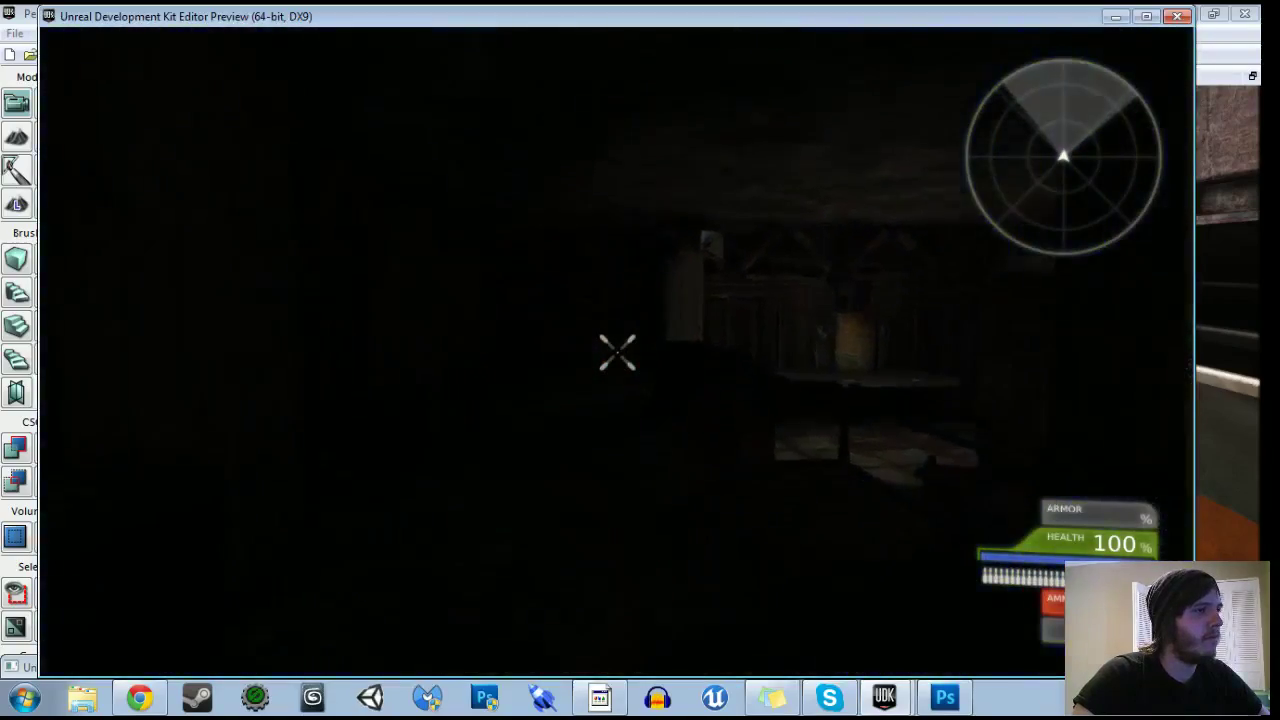
Walk to the barrel on the dark room's shelf and test placing it on the round floor pad.
{"action": "key", "text": "w"}
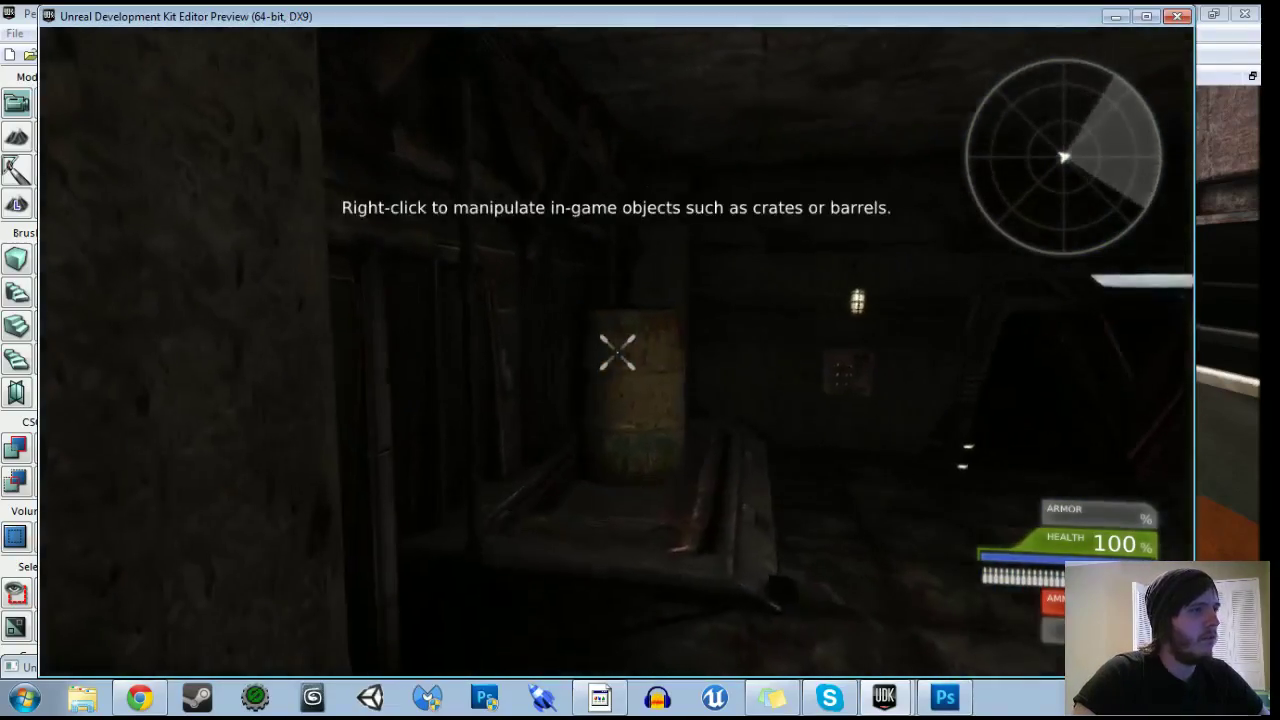
{"action": "key", "text": "s"}
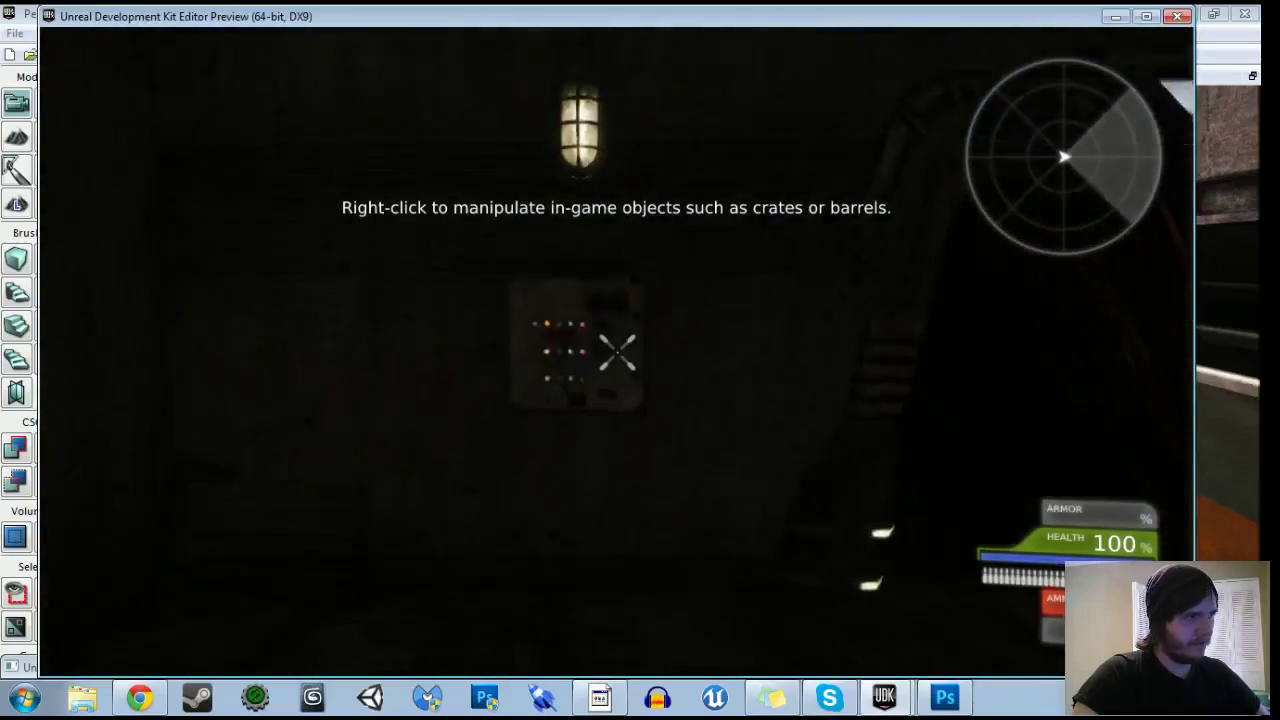
{"action": "key", "text": "w"}
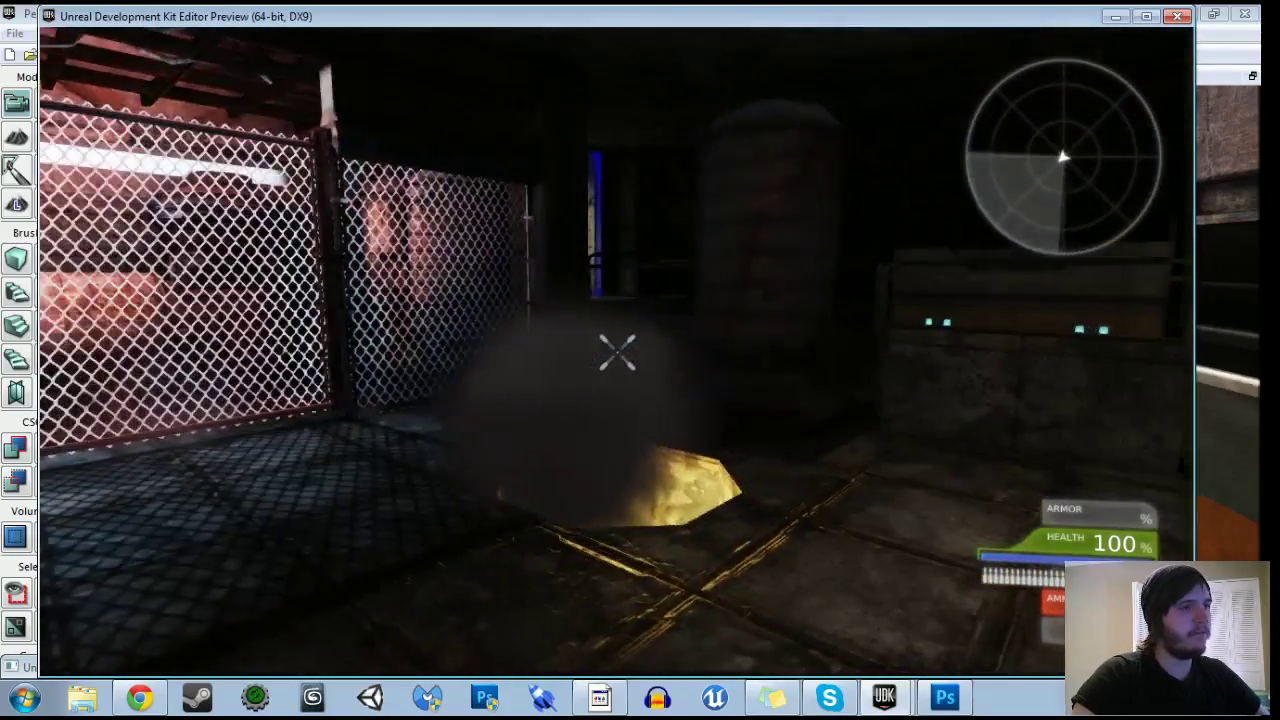
{"action": "key", "text": "w"}
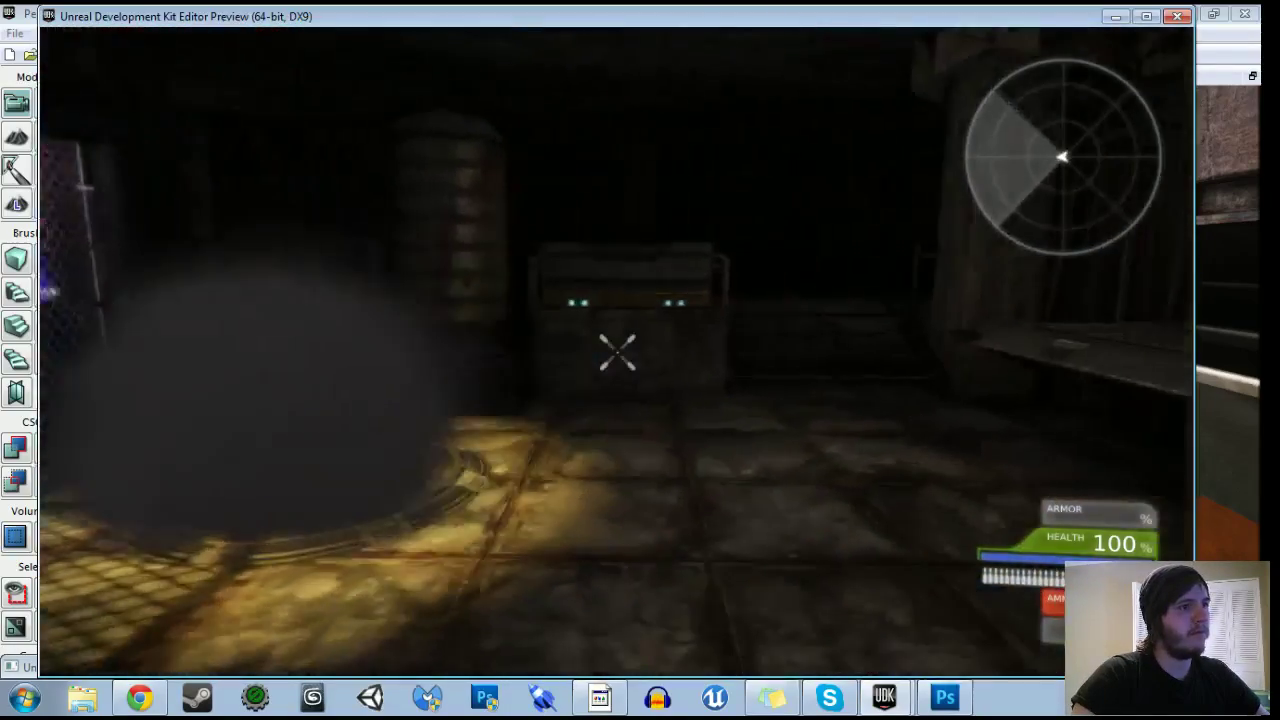
{"action": "key", "text": "s"}
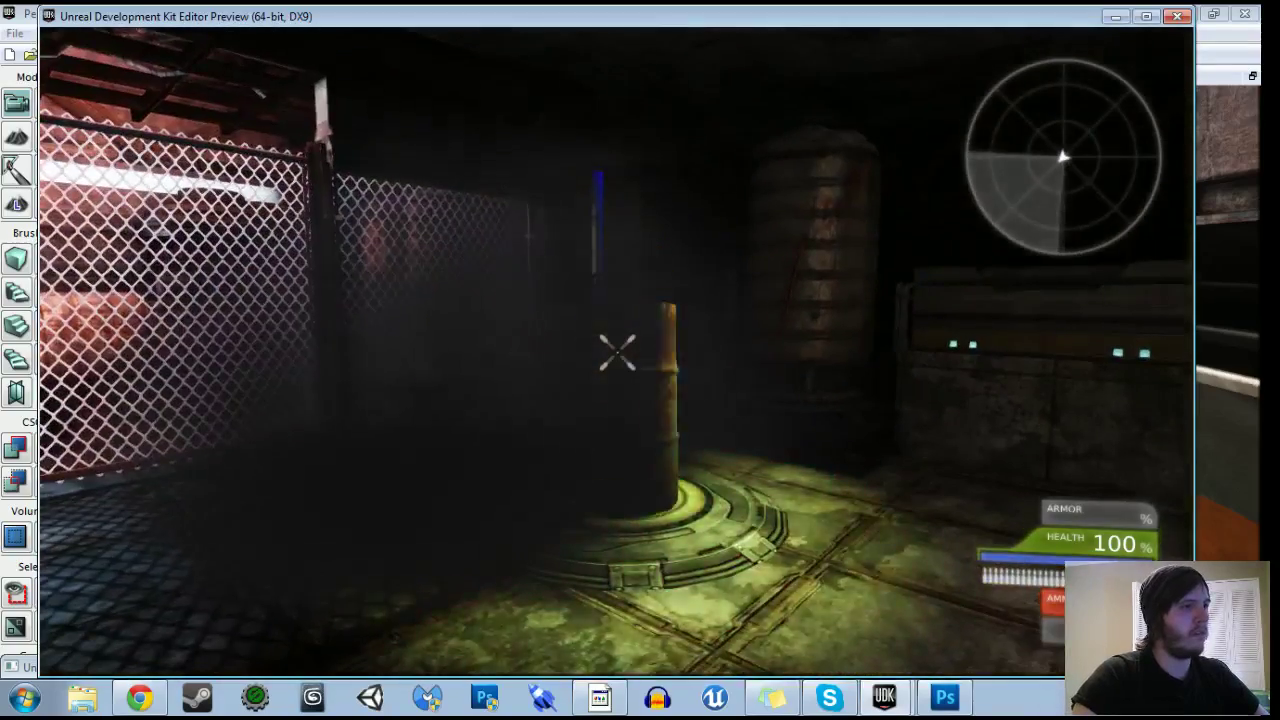
{"action": "key", "text": "w"}
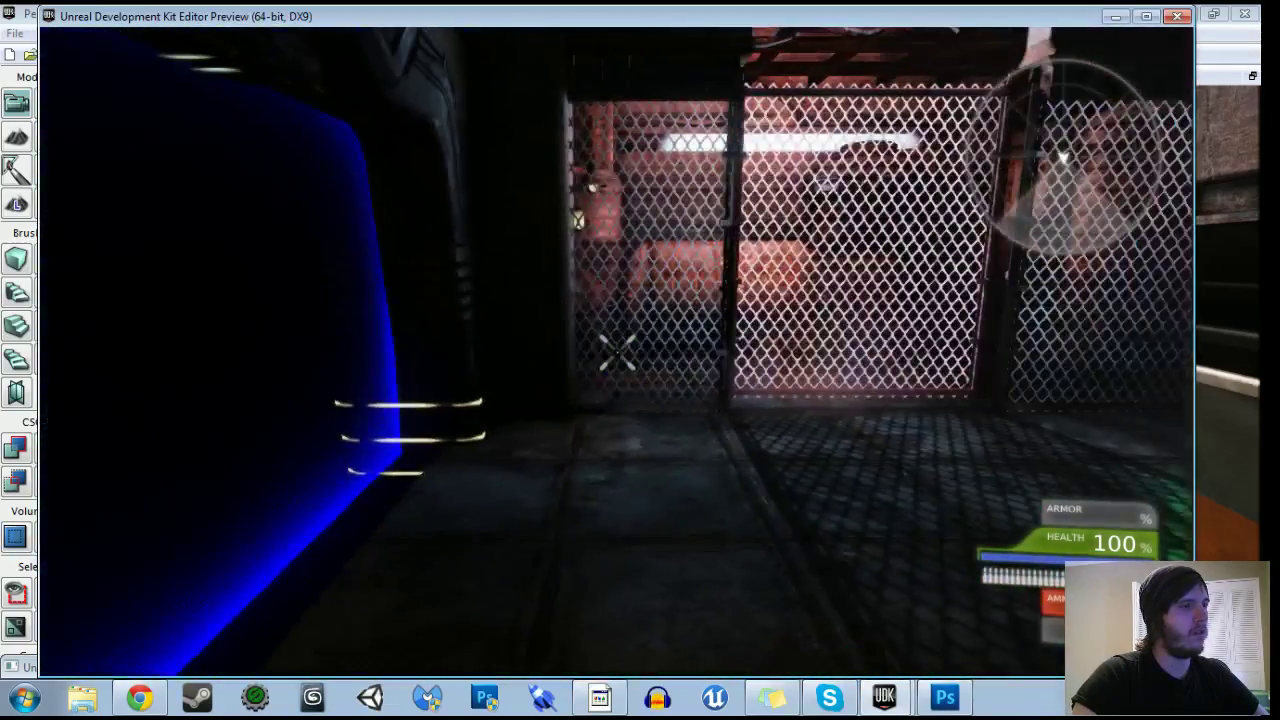
{"action": "key", "text": "w"}
{"action": "key", "text": "s"}
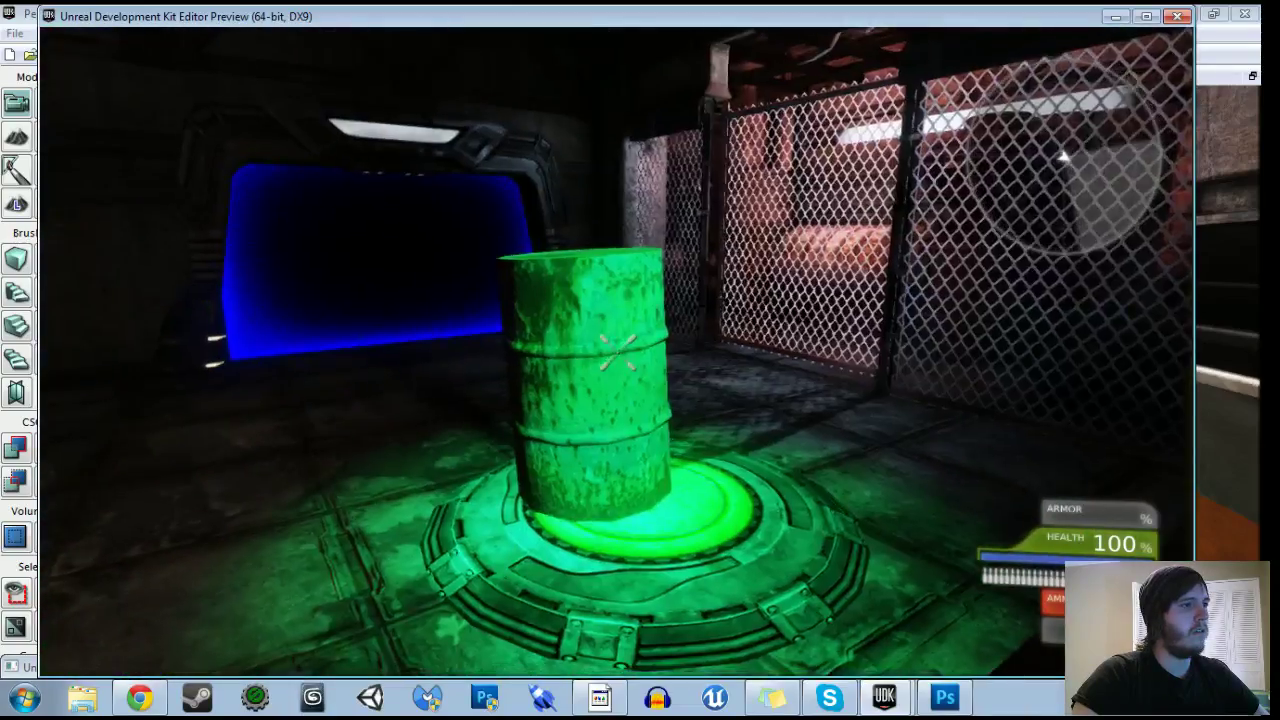
Circle the barrel on the floor pad, check its lighting and the closed-off gateway, and take the barrel off the pad.
{"action": "key", "text": "w"}
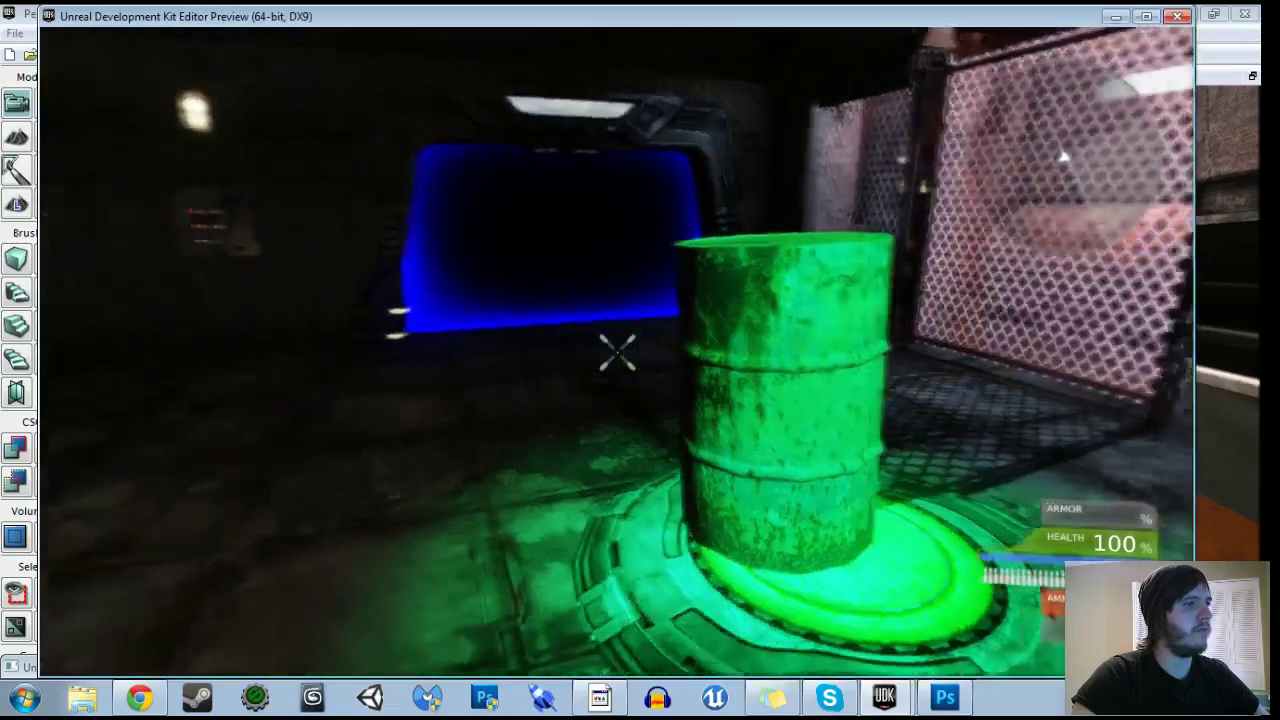
{"action": "key", "text": "a"}
{"action": "key", "text": "w"}
{"action": "key", "text": "w"}
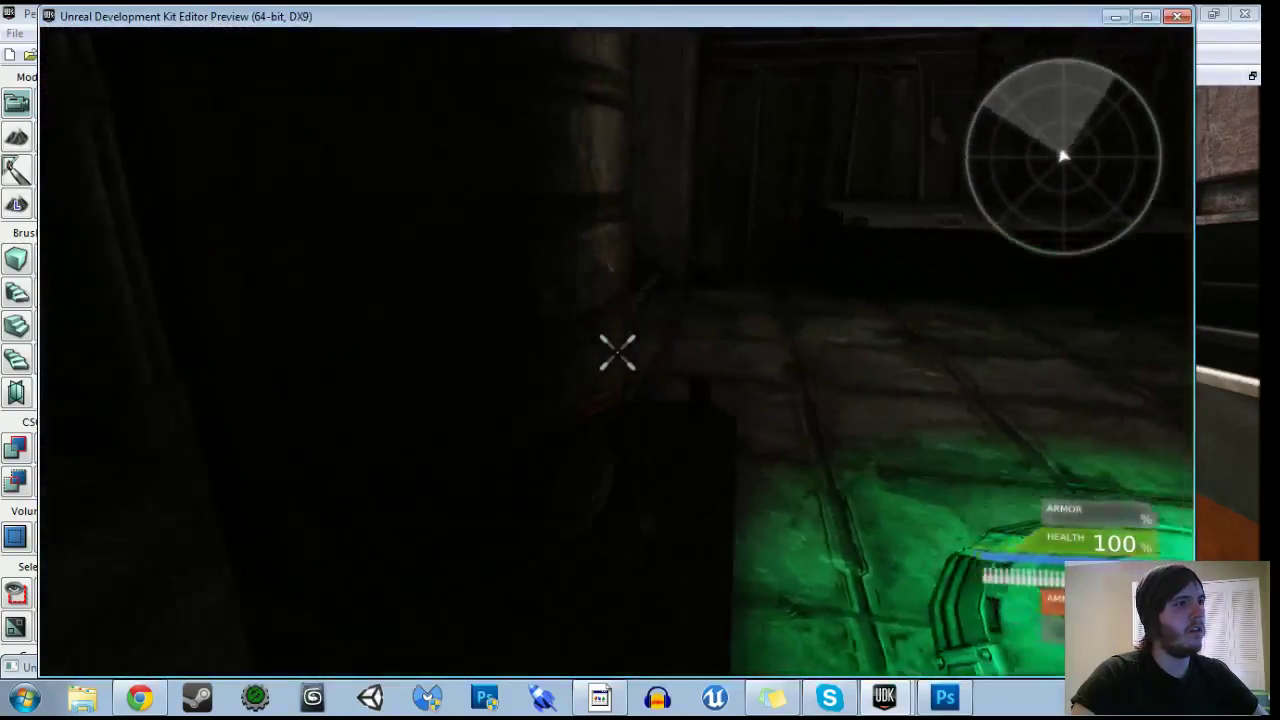
{"action": "key", "text": "a"}
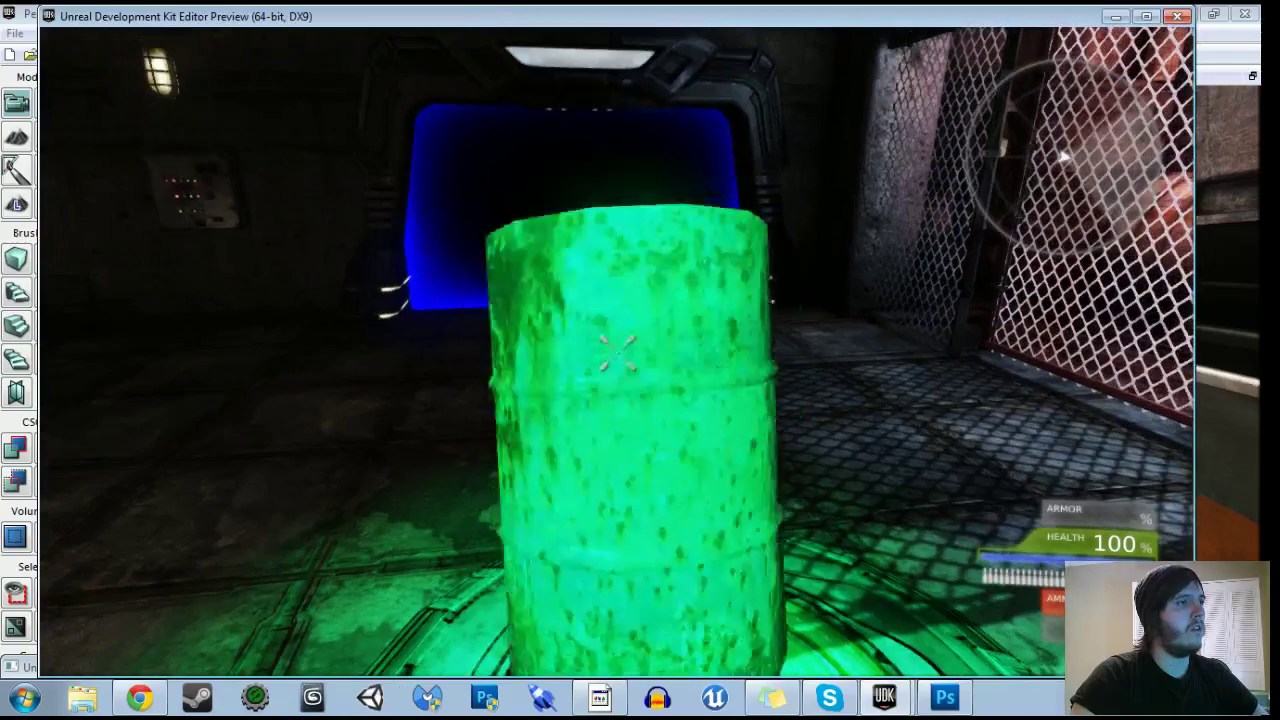
{"action": "key", "text": "s"}
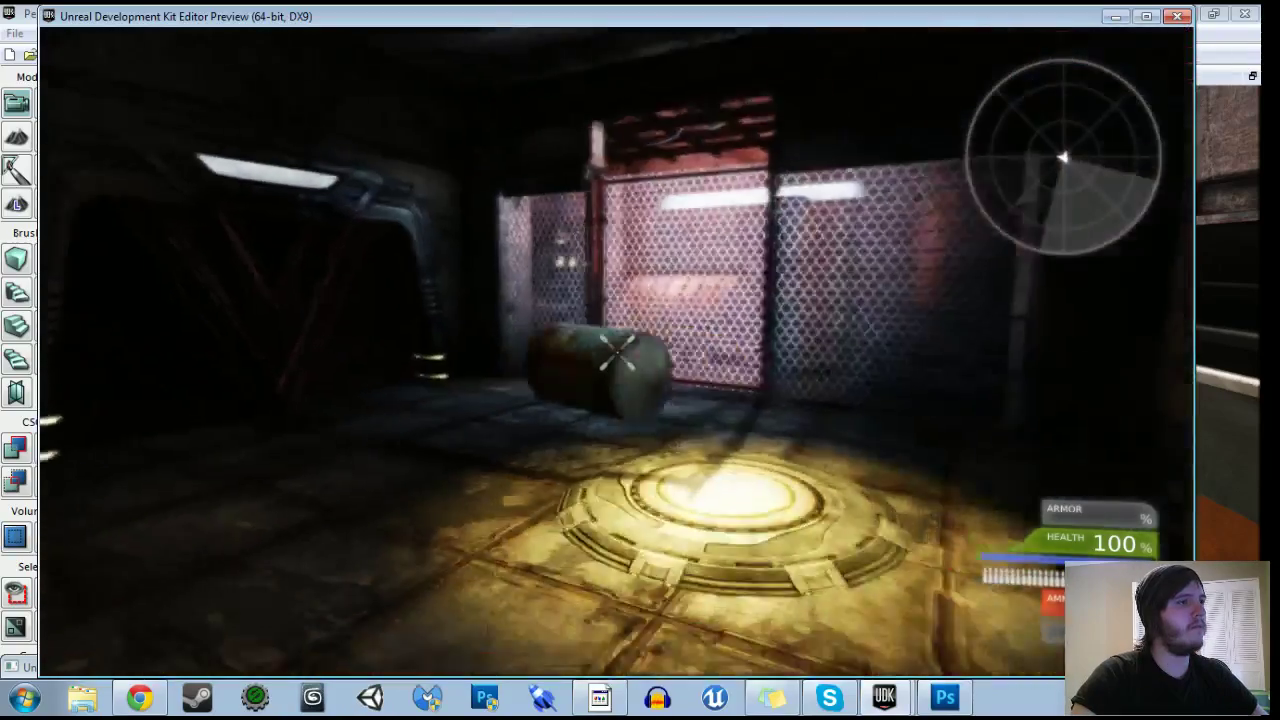
Test sending the barrel through the blue gateway field twice, check the shelf for it each time, and end the play test.
{"action": "key", "text": "w"}
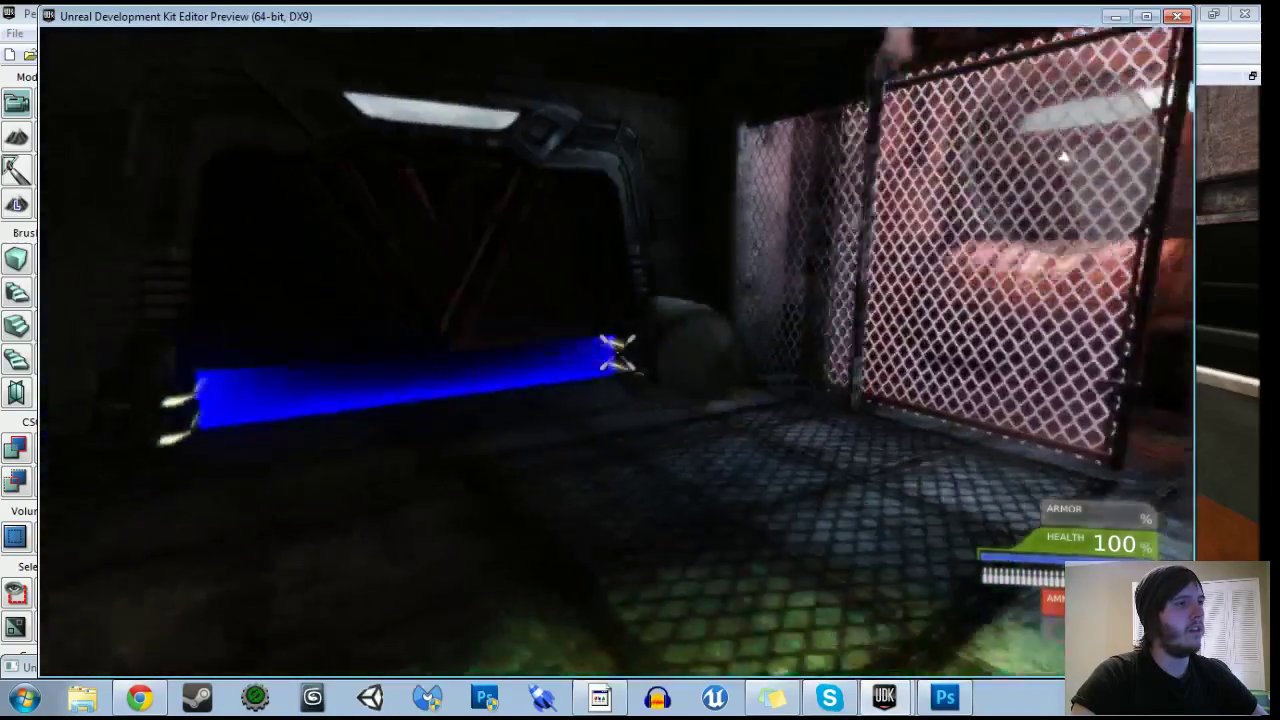
{"action": "key", "text": "s"}
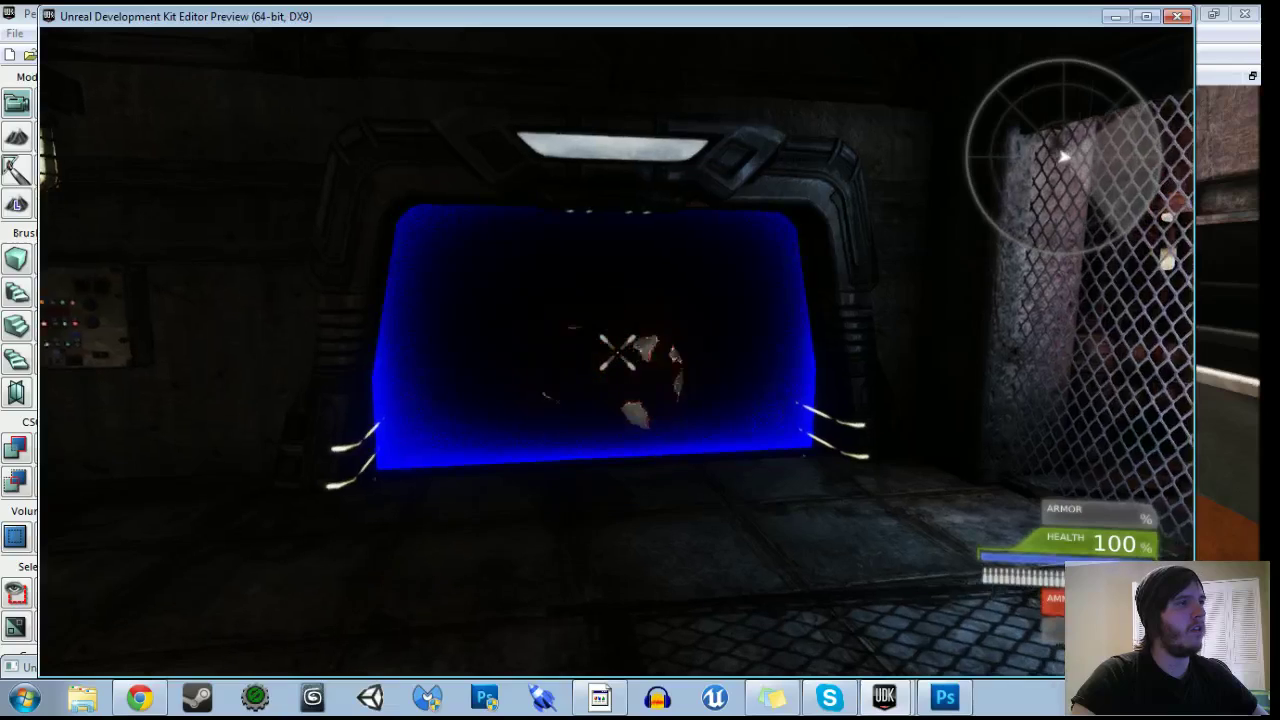
{"action": "key", "text": "w"}
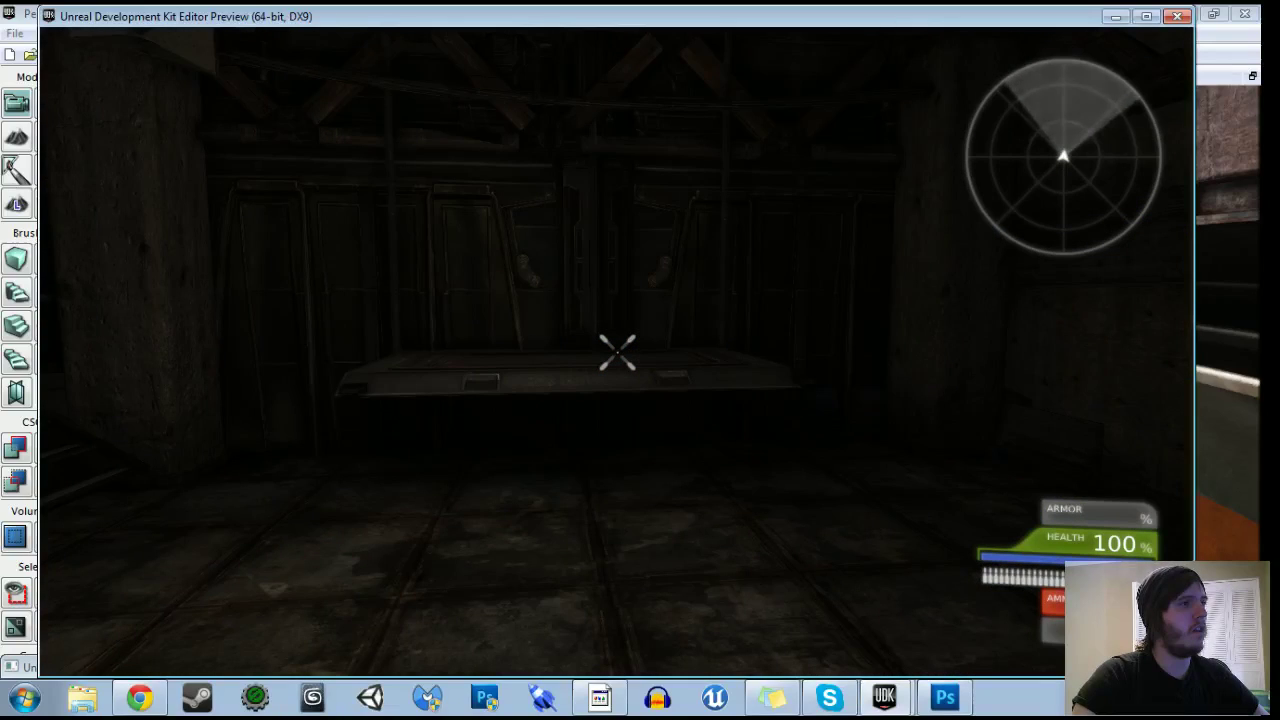
{"action": "key", "text": "s"}
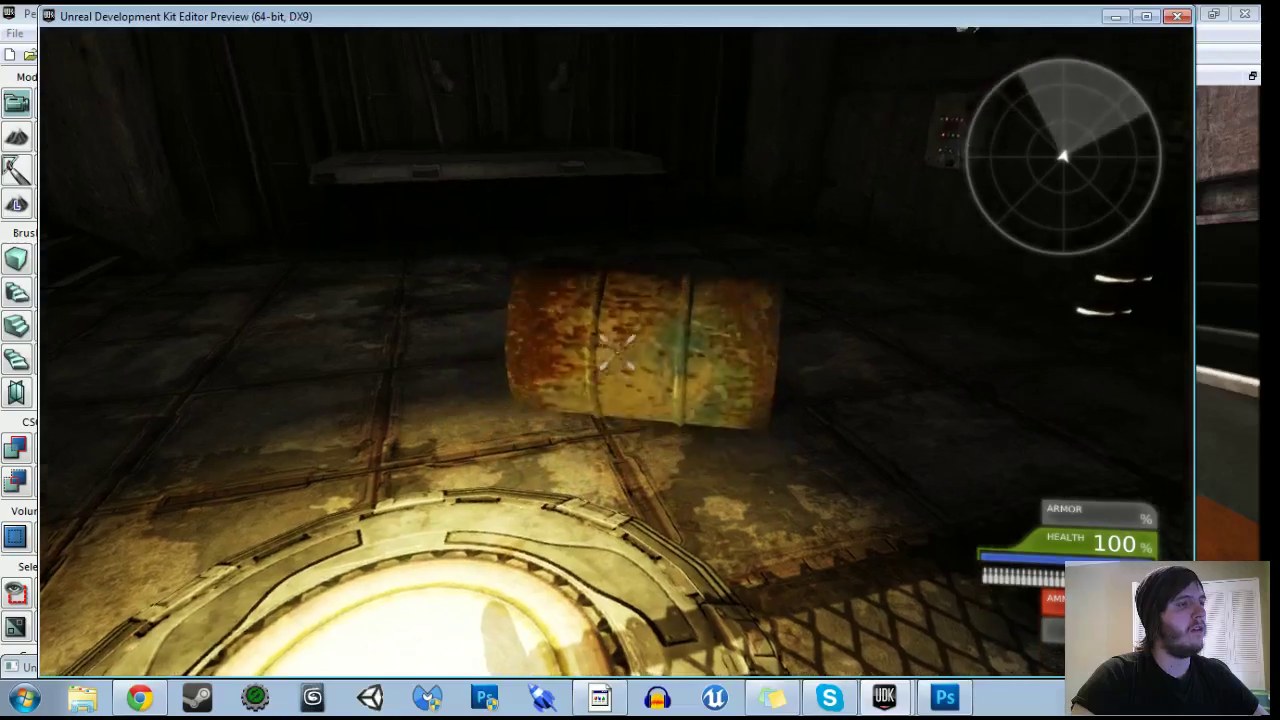
{"action": "key", "text": "w"}
{"action": "key", "text": "s"}
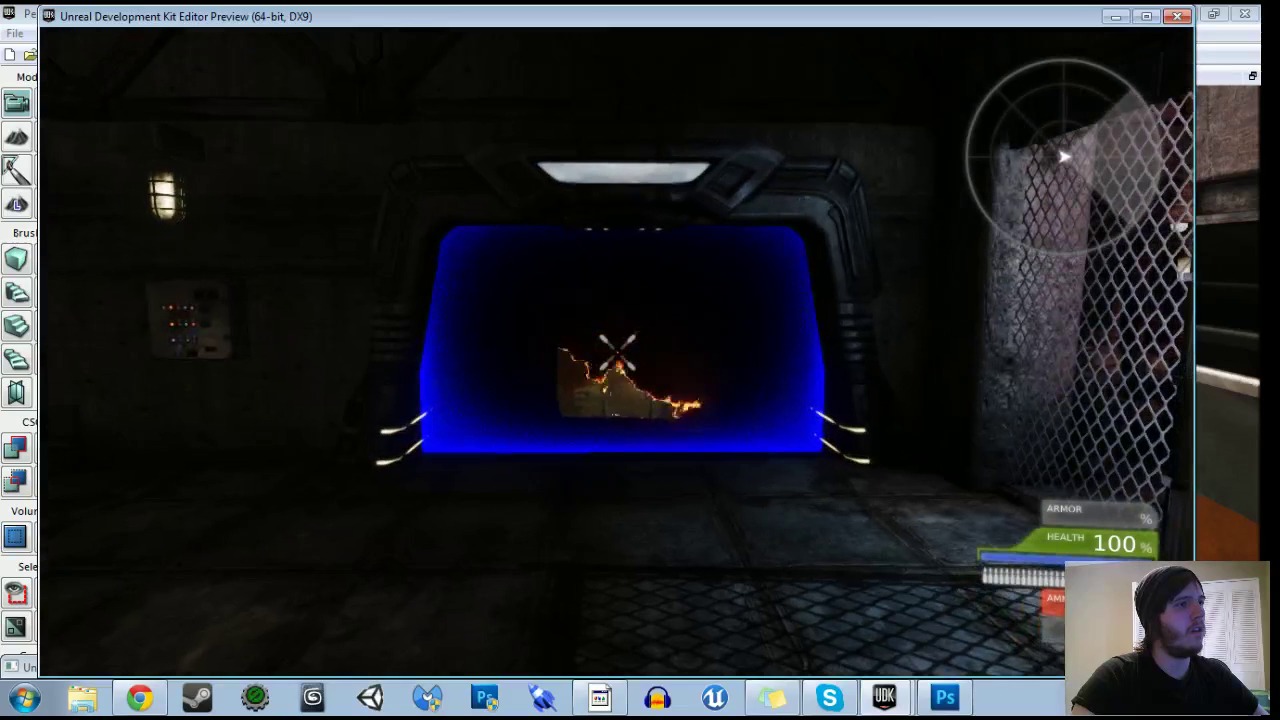
{"action": "key", "text": "w"}
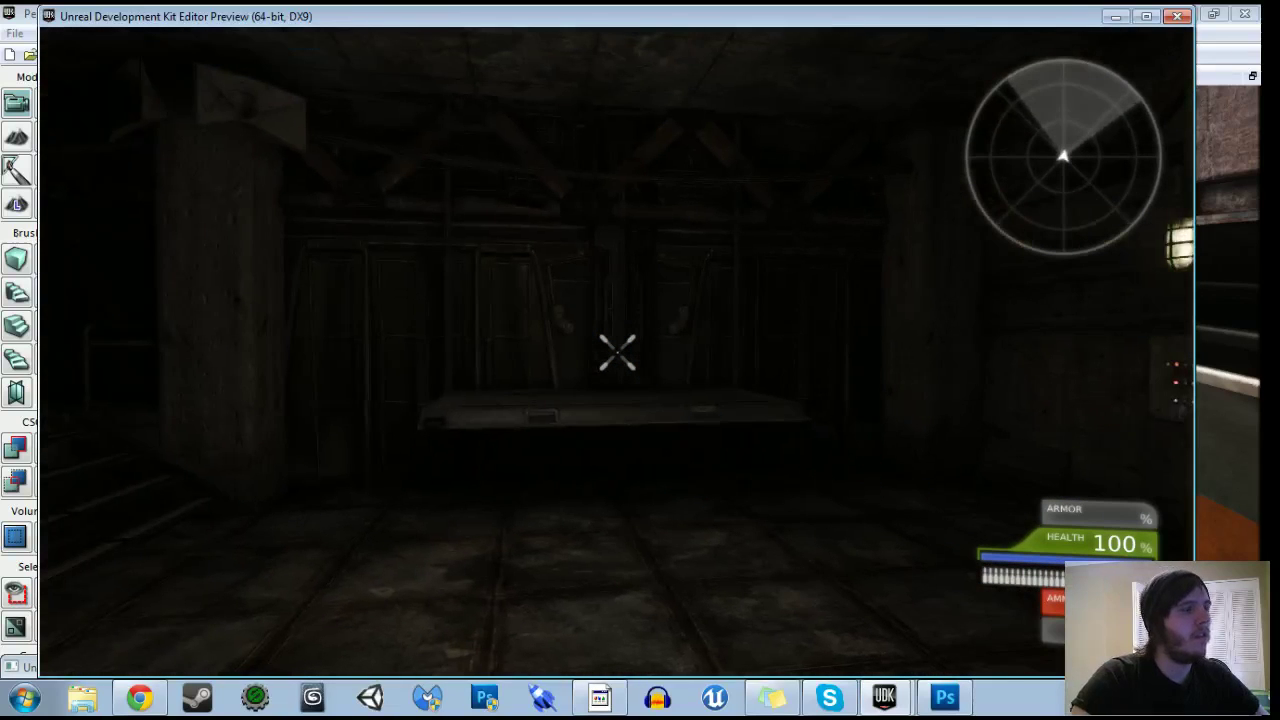
{"action": "key", "text": "Escape"}
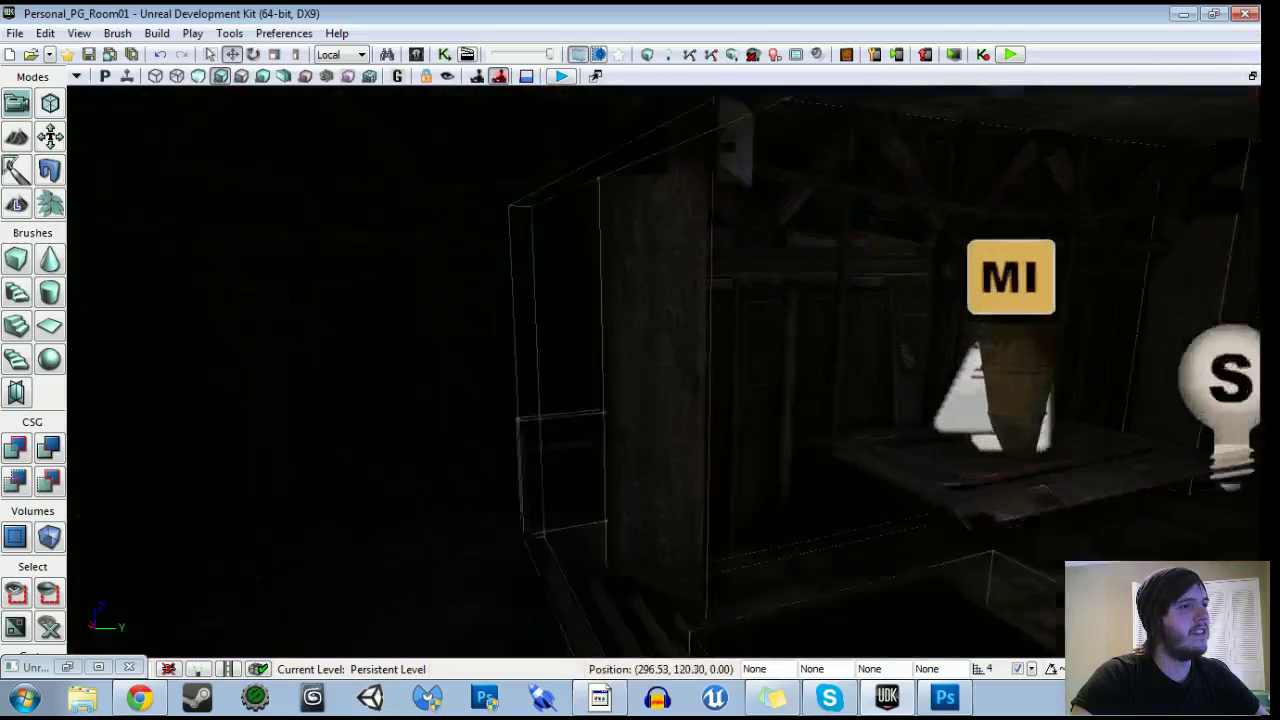
Build the AI paths for the current level.
{"action": "key", "text": "Right"}
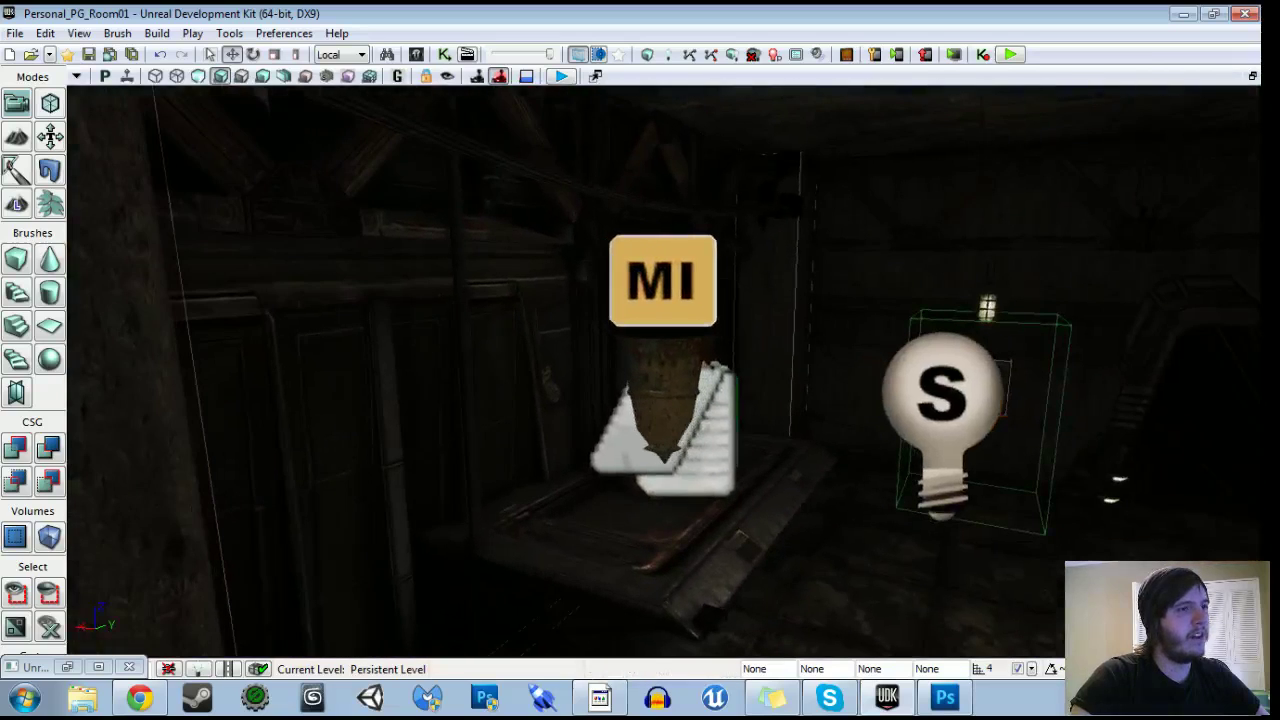
{"action": "key", "text": "Down"}
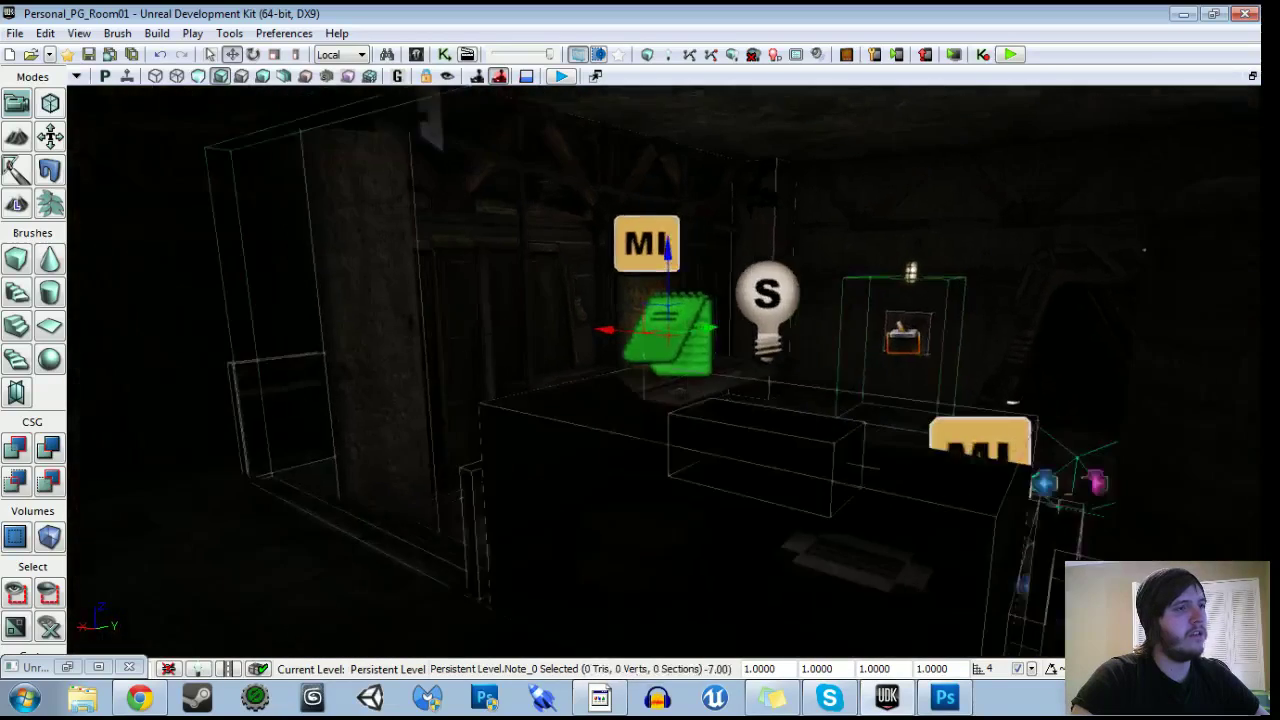
{"action": "key", "text": "Left"}
{"action": "left_click", "coordinate": [689, 55]}
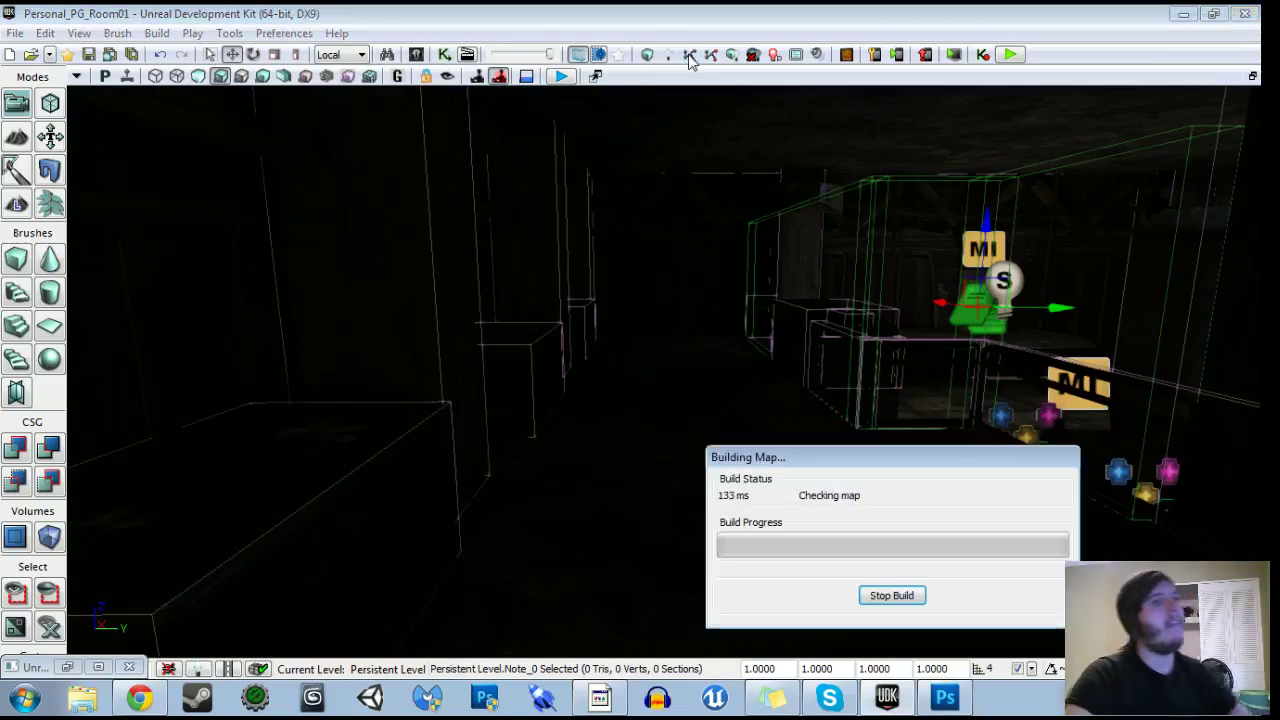
{"action": "left_click", "coordinate": [1005, 553]}
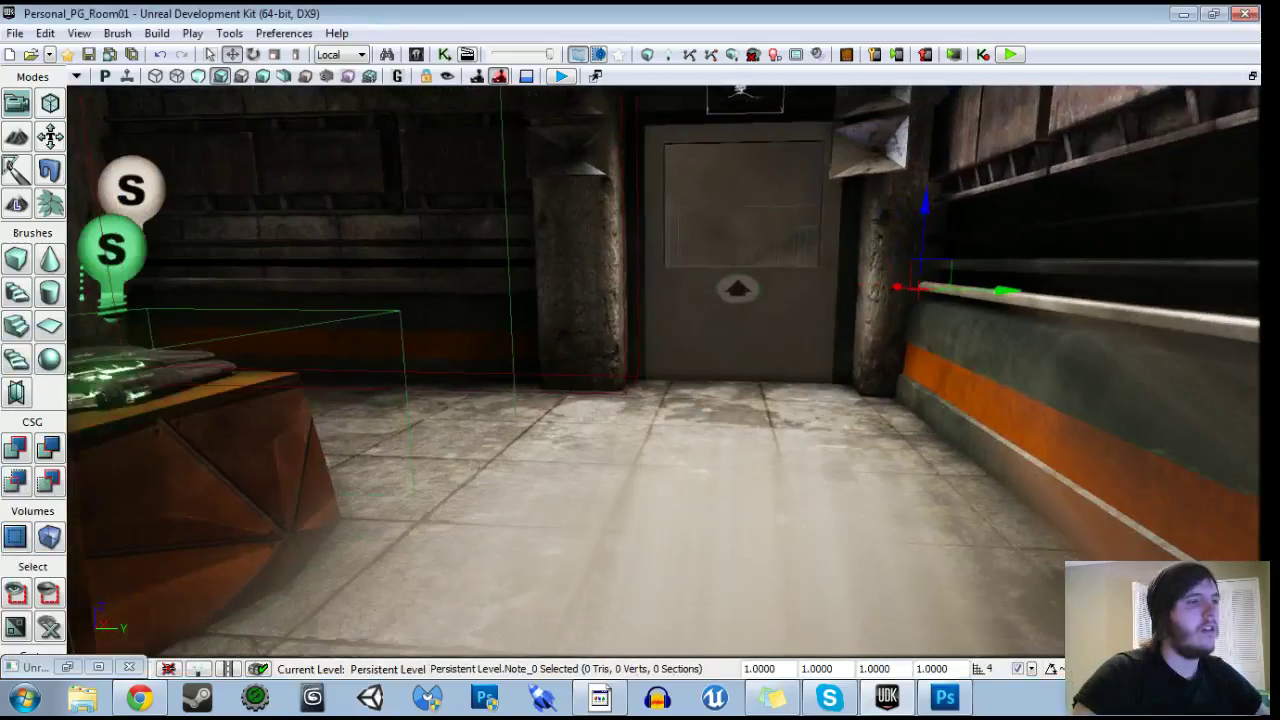
Play-test from the floor before the closed door and check the dark room's wall panel, gateway and shelf barrel without the physics gun.
{"action": "right_click", "coordinate": [787, 468]}
{"action": "left_click", "coordinate": [822, 456]}
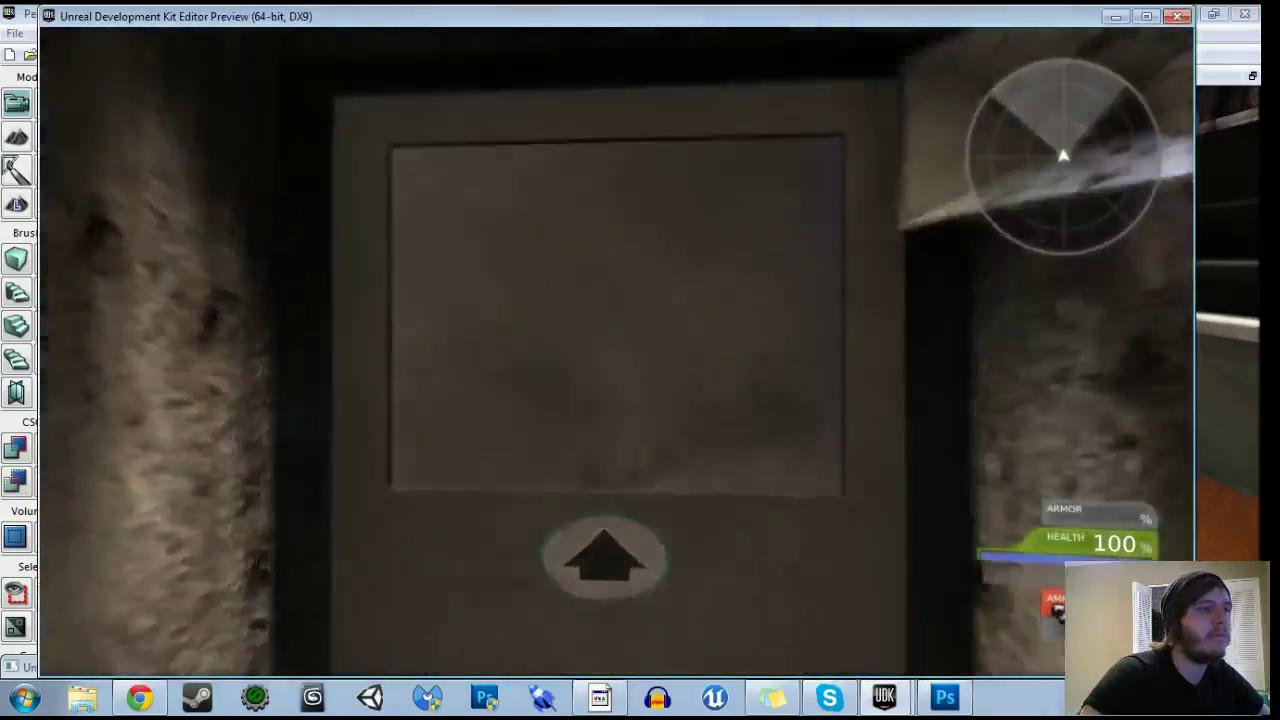
{"action": "key", "text": "w"}
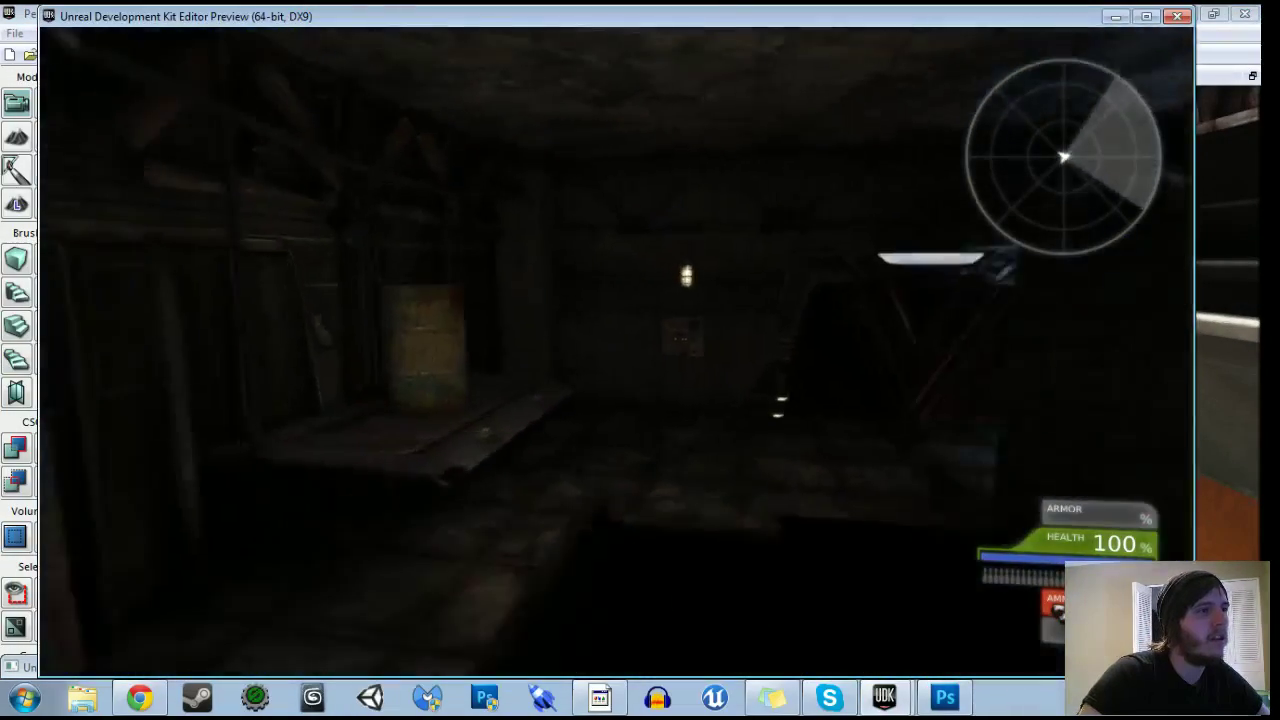
{"action": "key", "text": "w"}
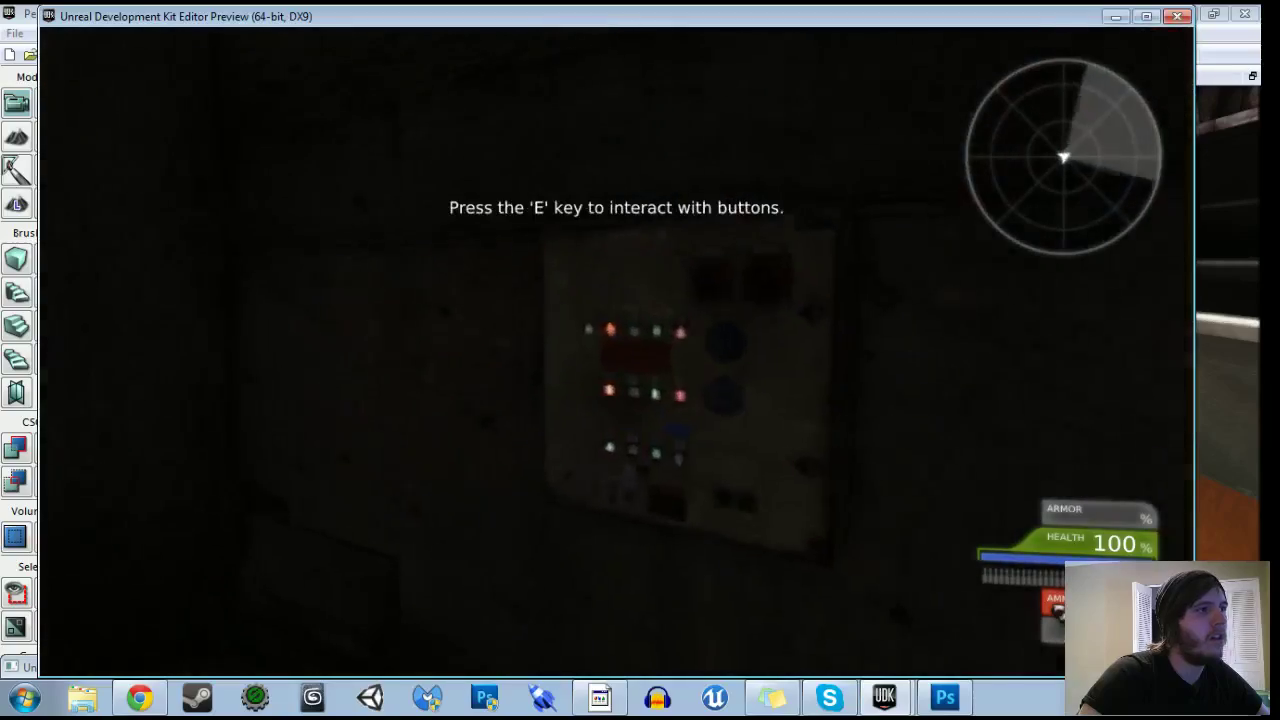
{"action": "key", "text": "w"}
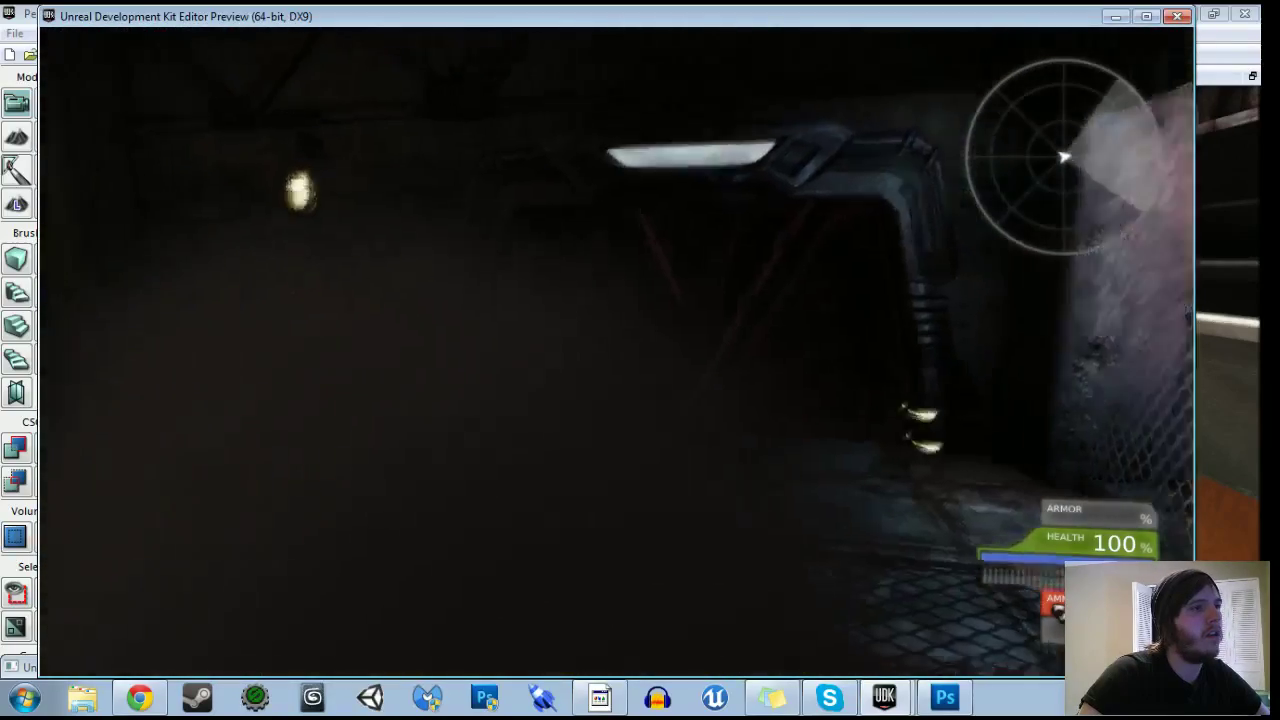
{"action": "key", "text": "w"}
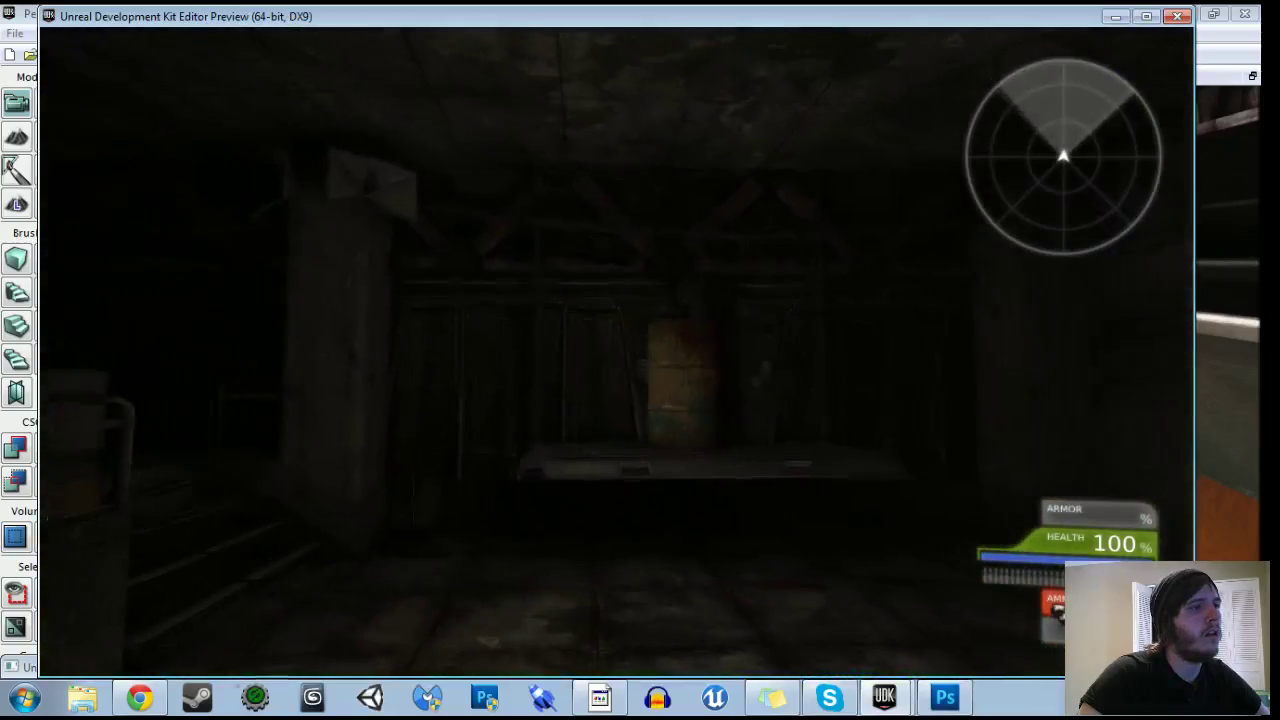
{"action": "key", "text": "w"}
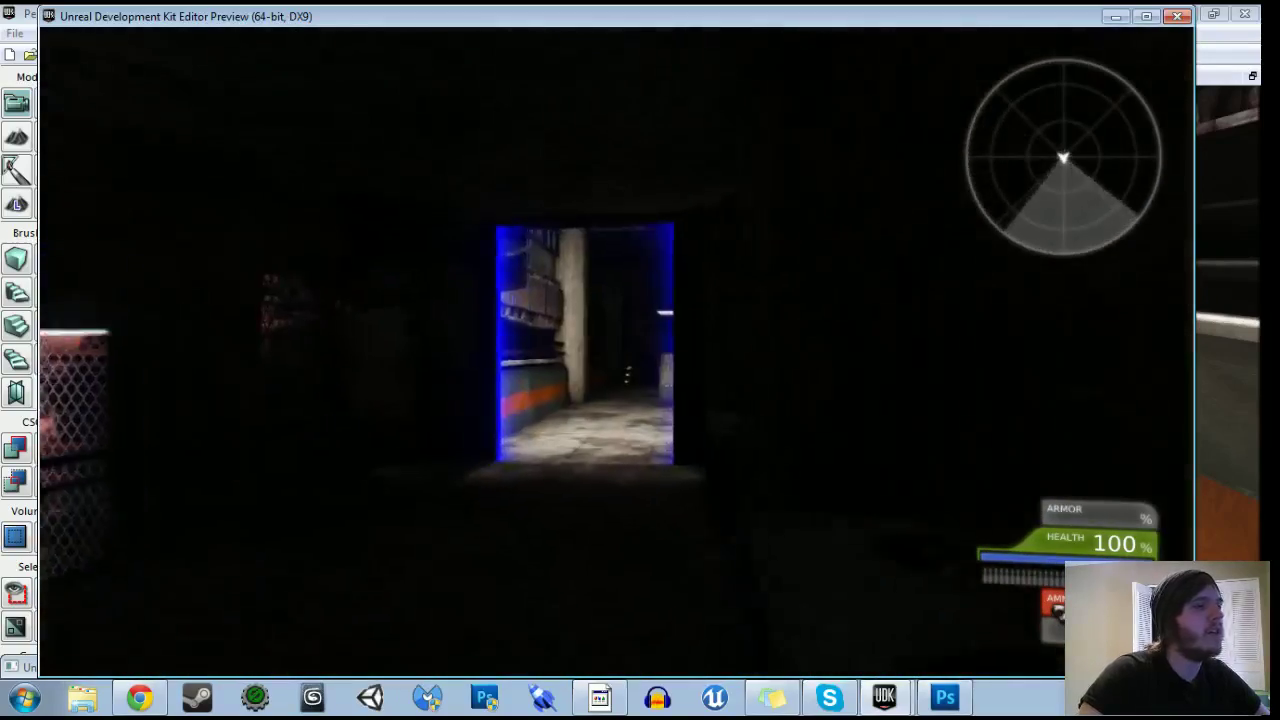
Return through the blue-edged doorway, pick up the physics gun and test sending a barrel into the blue field.
{"action": "key", "text": "w"}
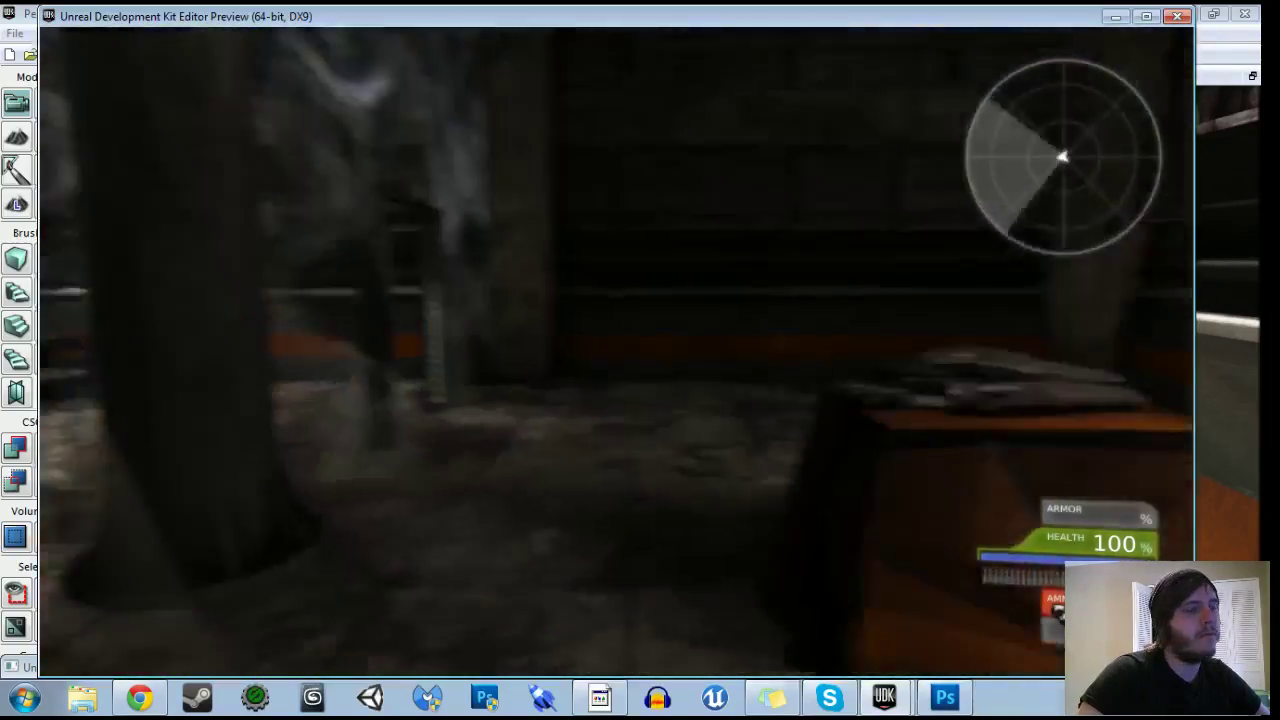
{"action": "key", "text": "w"}
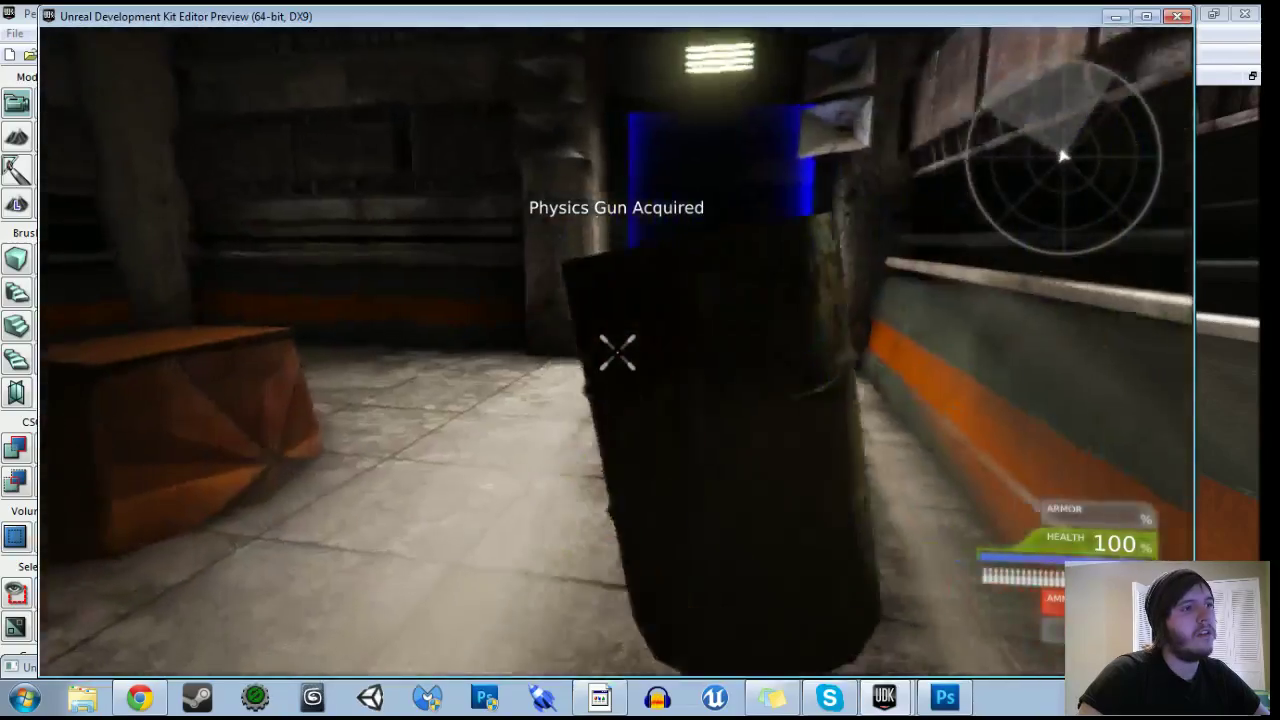
{"action": "key", "text": "s"}
{"action": "left_click", "coordinate": [617, 351]}
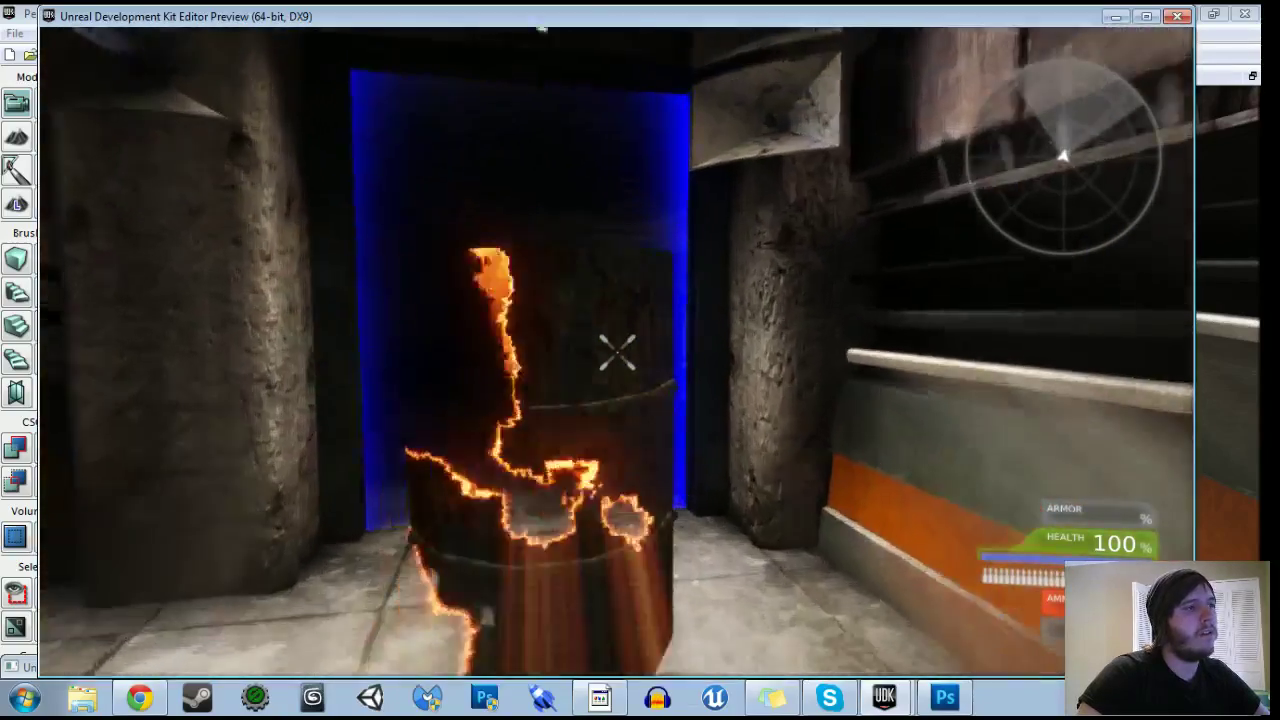
{"action": "left_click", "coordinate": [617, 351]}
Walk back into the dark room and test carrying a barrel past the floor pad and shelf with the physics gun.
{"action": "key", "text": "w"}
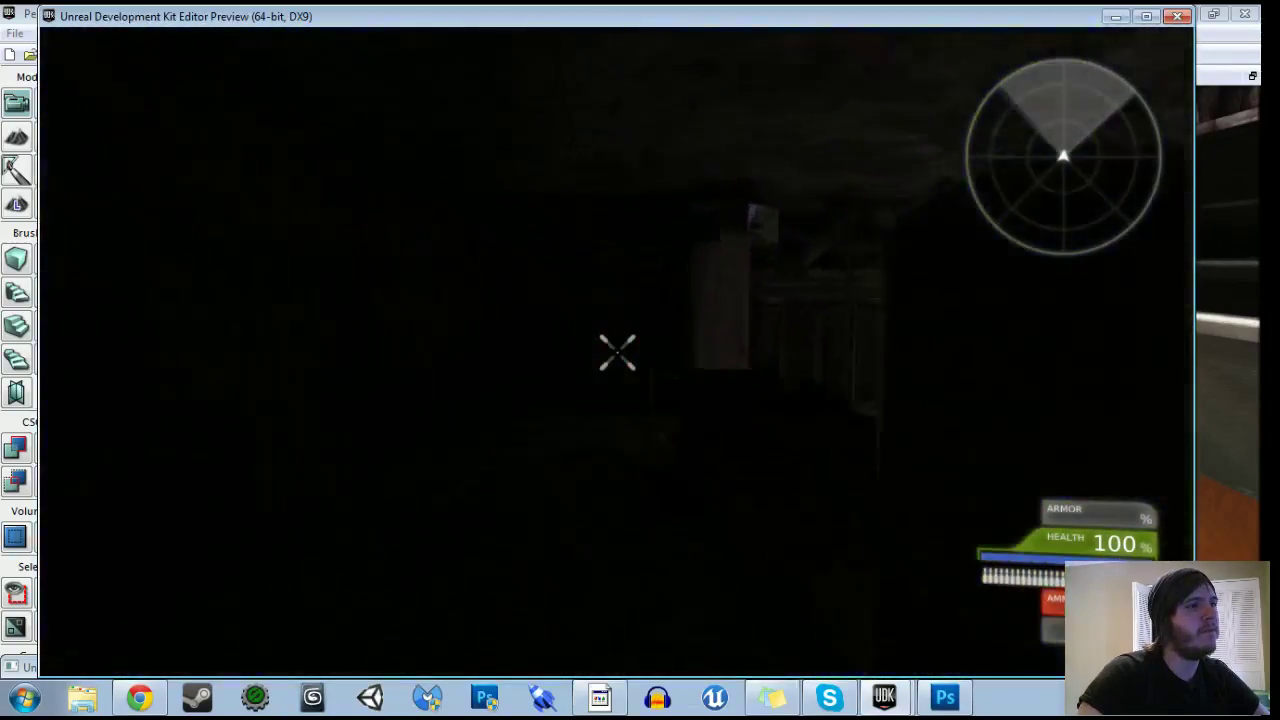
{"action": "key", "text": "w"}
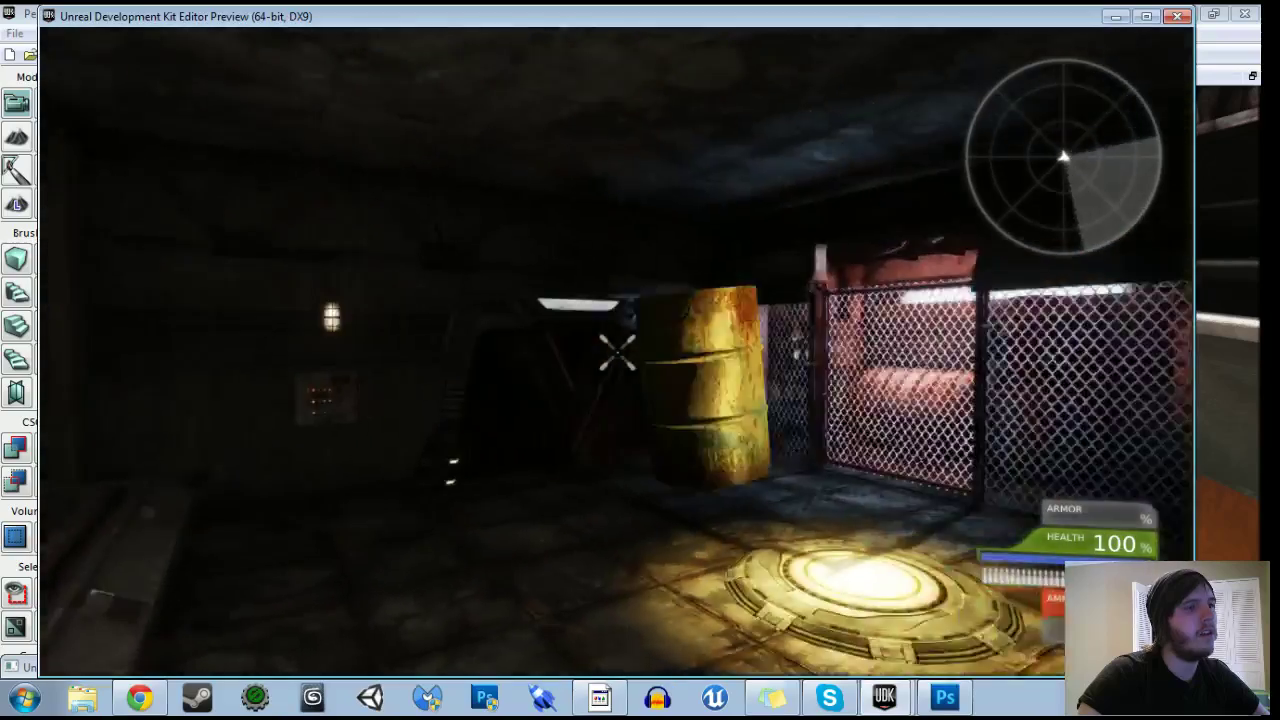
{"action": "key", "text": "w"}
{"action": "key", "text": "w"}
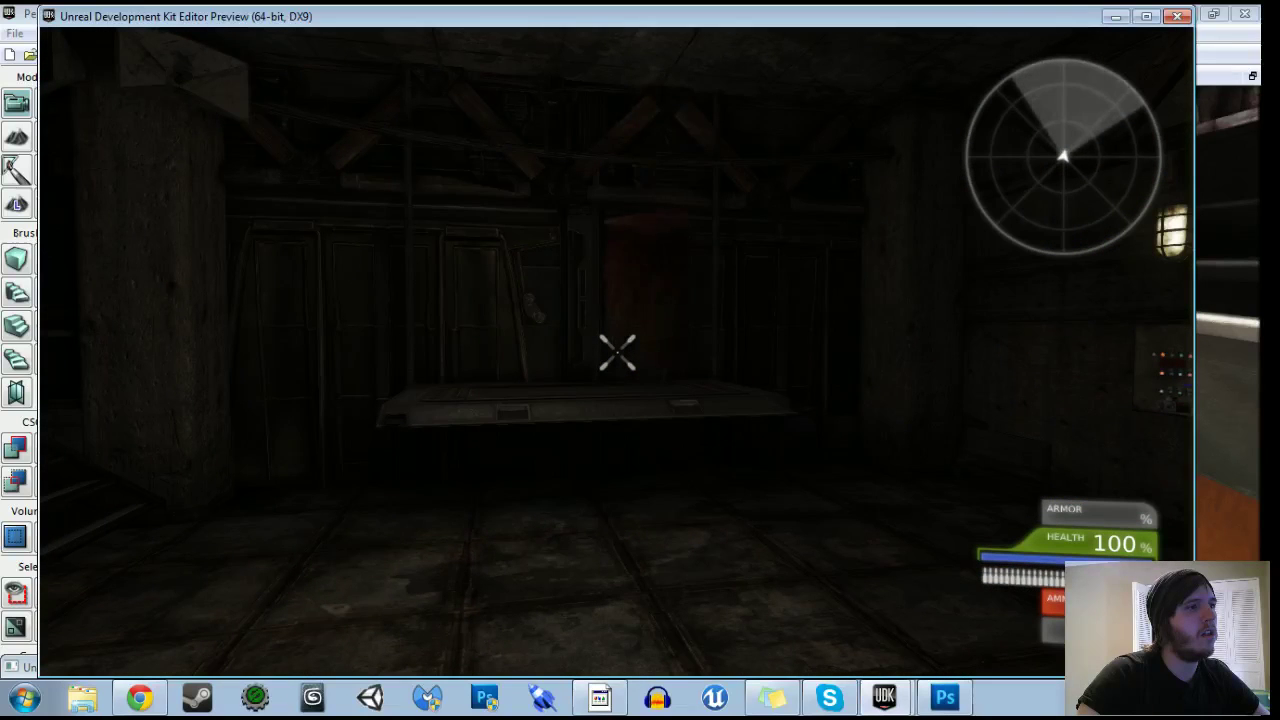
{"action": "key", "text": "w"}
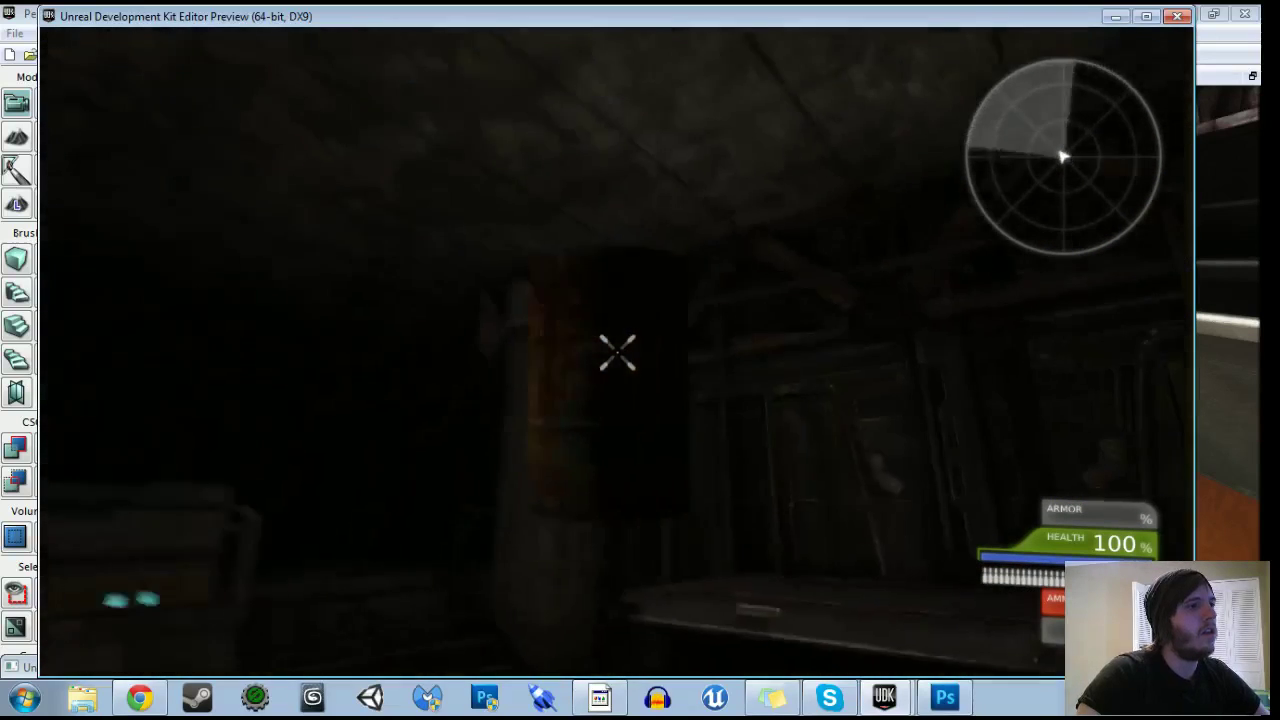
Test the barrel on the round floor pad, view its lighting from near and far, and end the play test.
{"action": "key", "text": "s"}
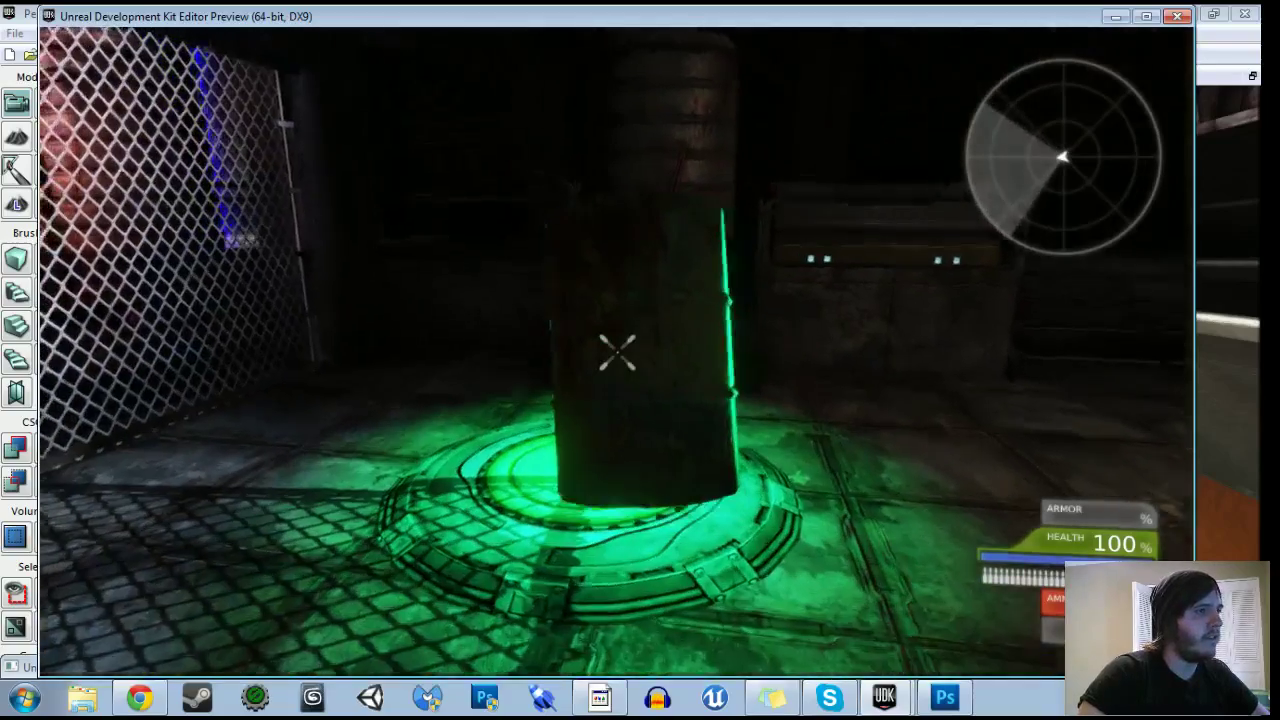
{"action": "key", "text": "w"}
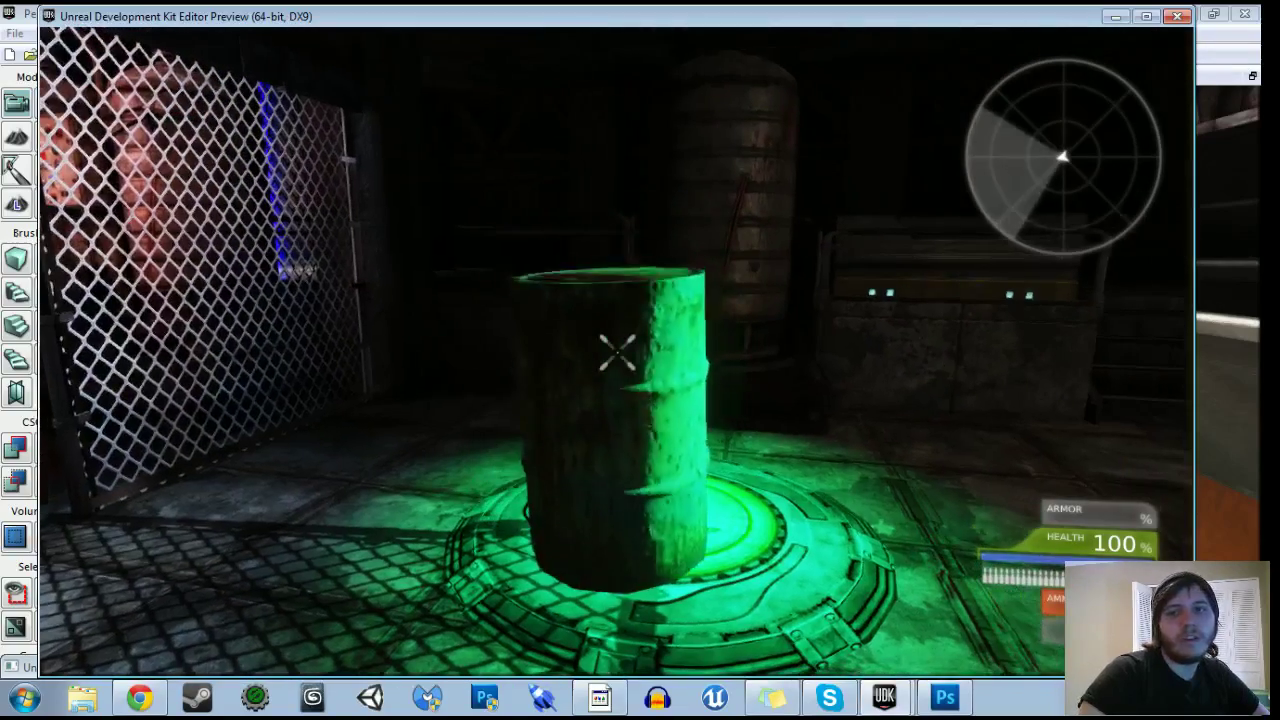
{"action": "key", "text": "w"}
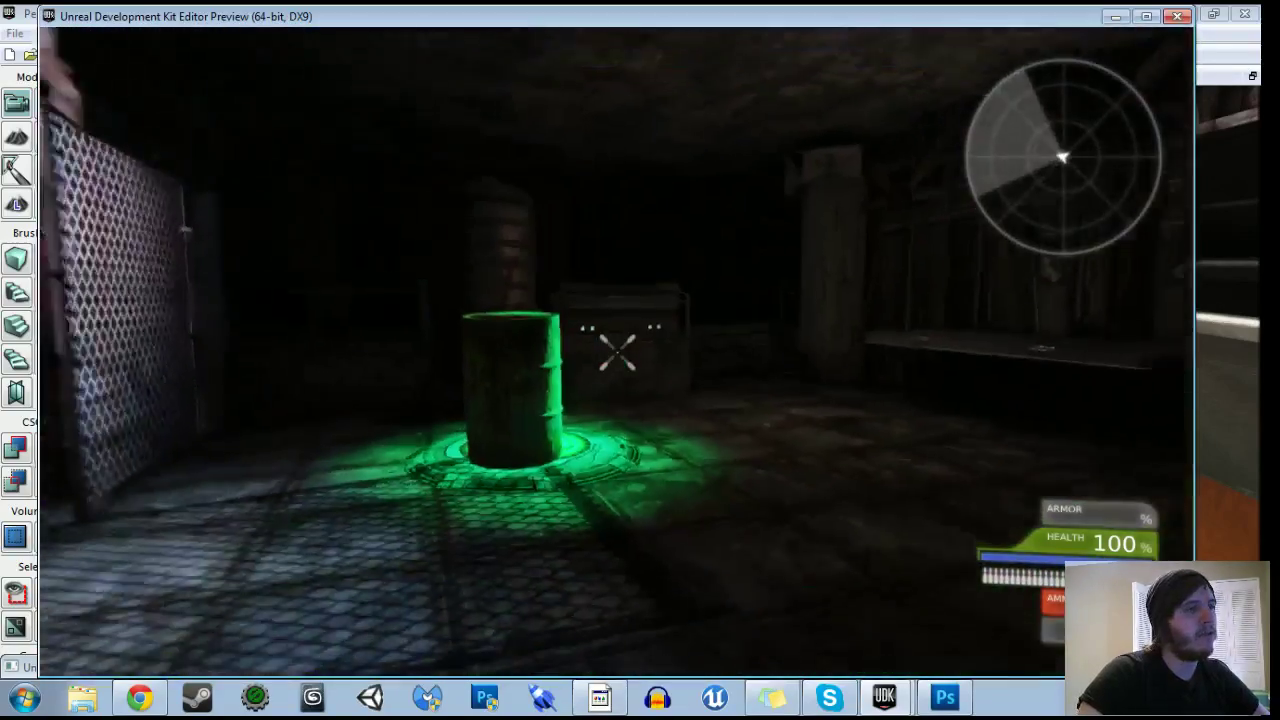
{"action": "key", "text": "Escape"}
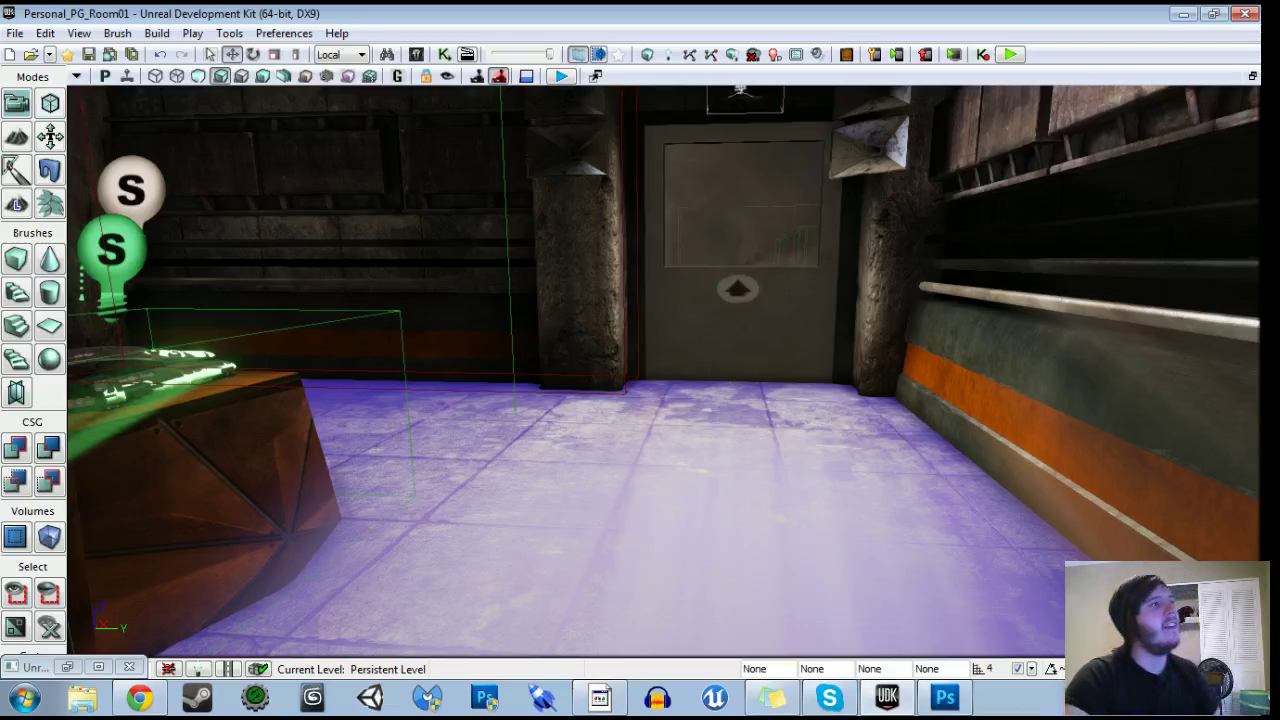
Open the map Personal_PG_MainWorld.udk from the Streamed Levels folder.
{"action": "left_click", "coordinate": [31, 55]}
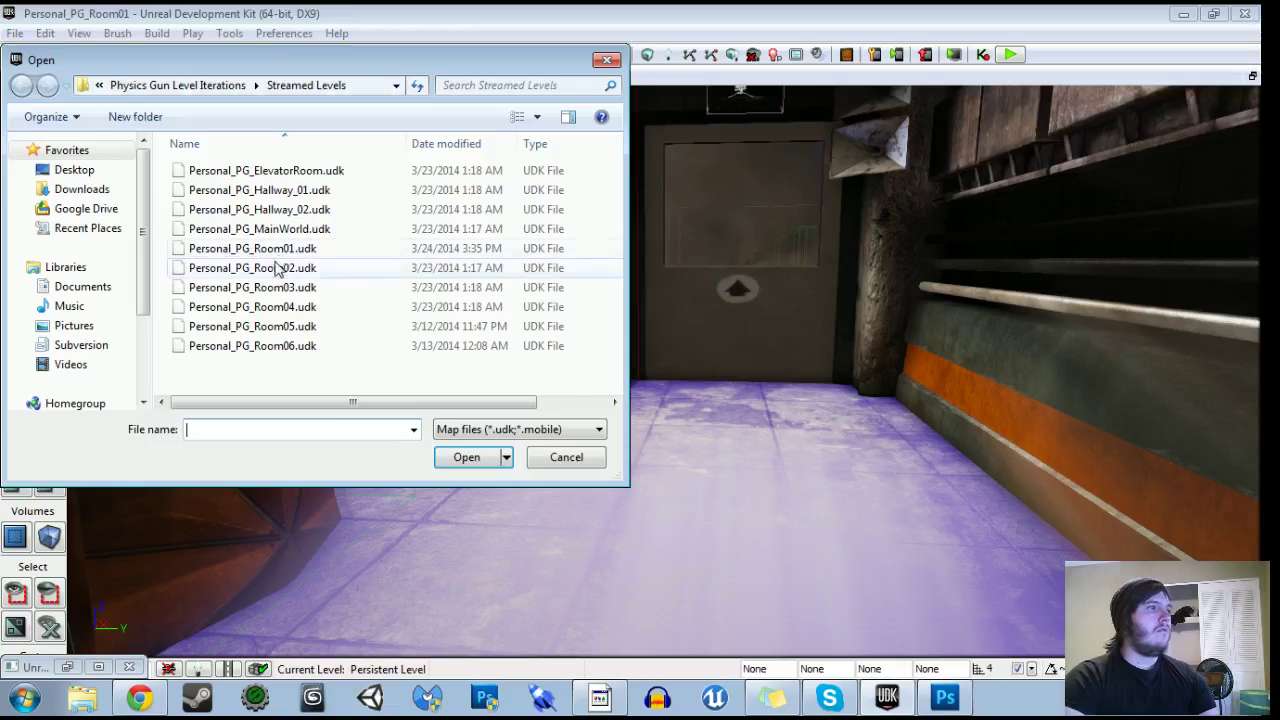
{"action": "left_click", "coordinate": [299, 231]}
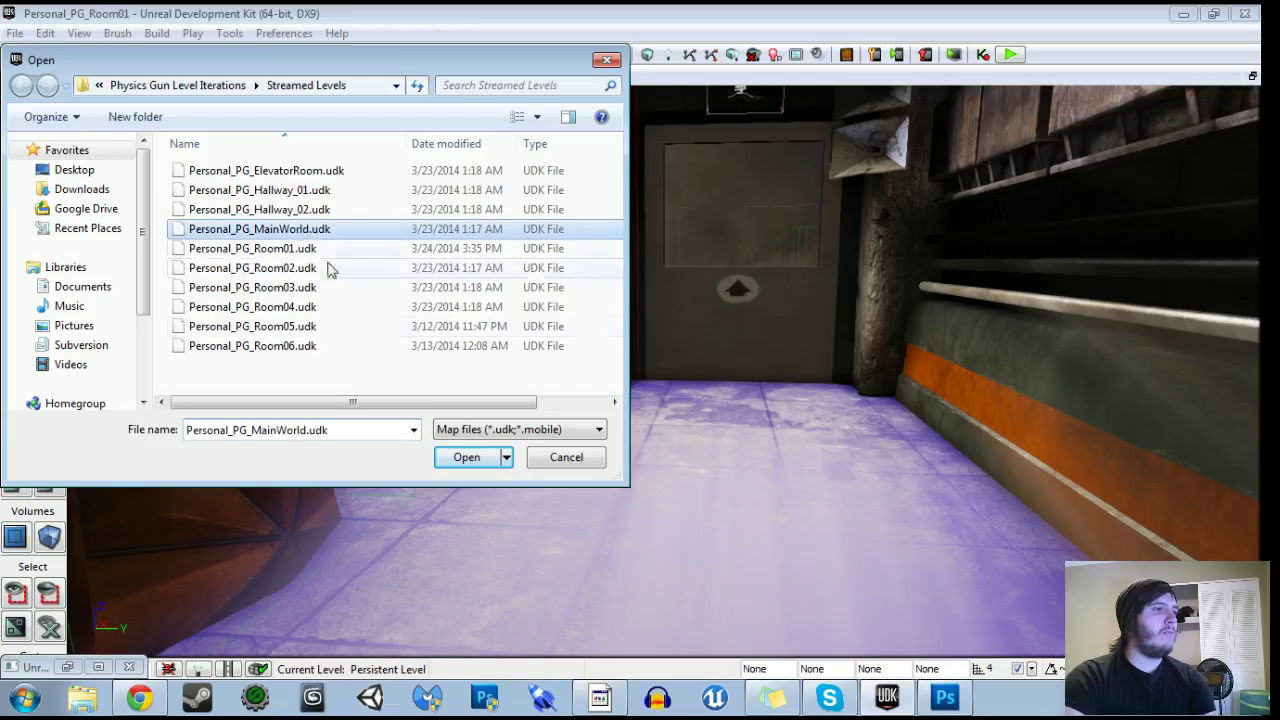
{"action": "left_click", "coordinate": [449, 458]}
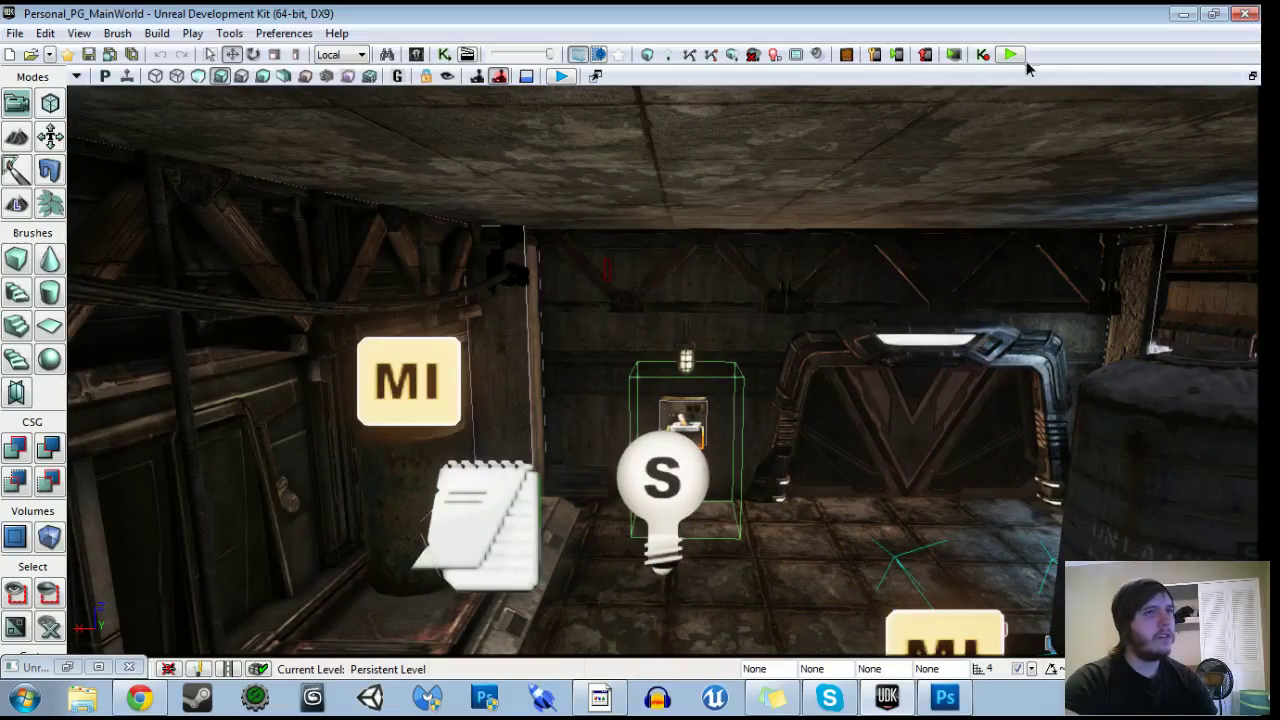
Start a play test of the main world, walk through the starting rooms and pick up the physics gun from the pedestal.
{"action": "left_click", "coordinate": [1020, 57]}
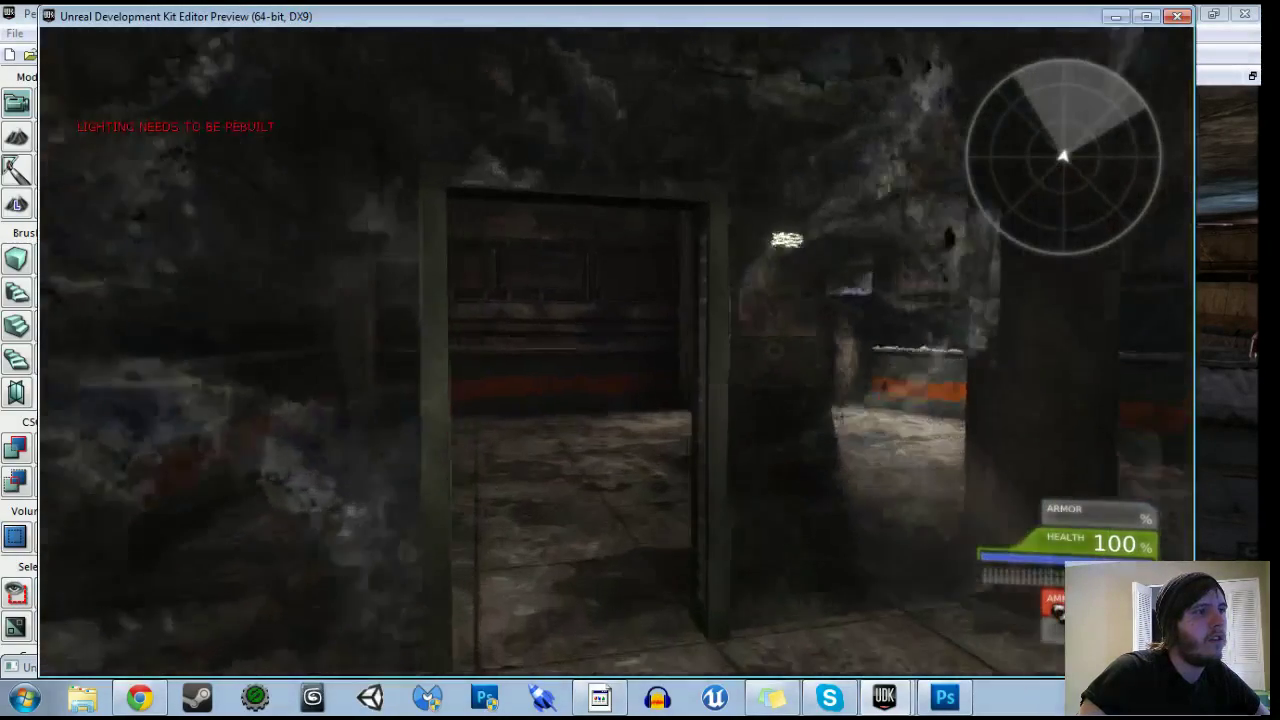
{"action": "key", "text": "w"}
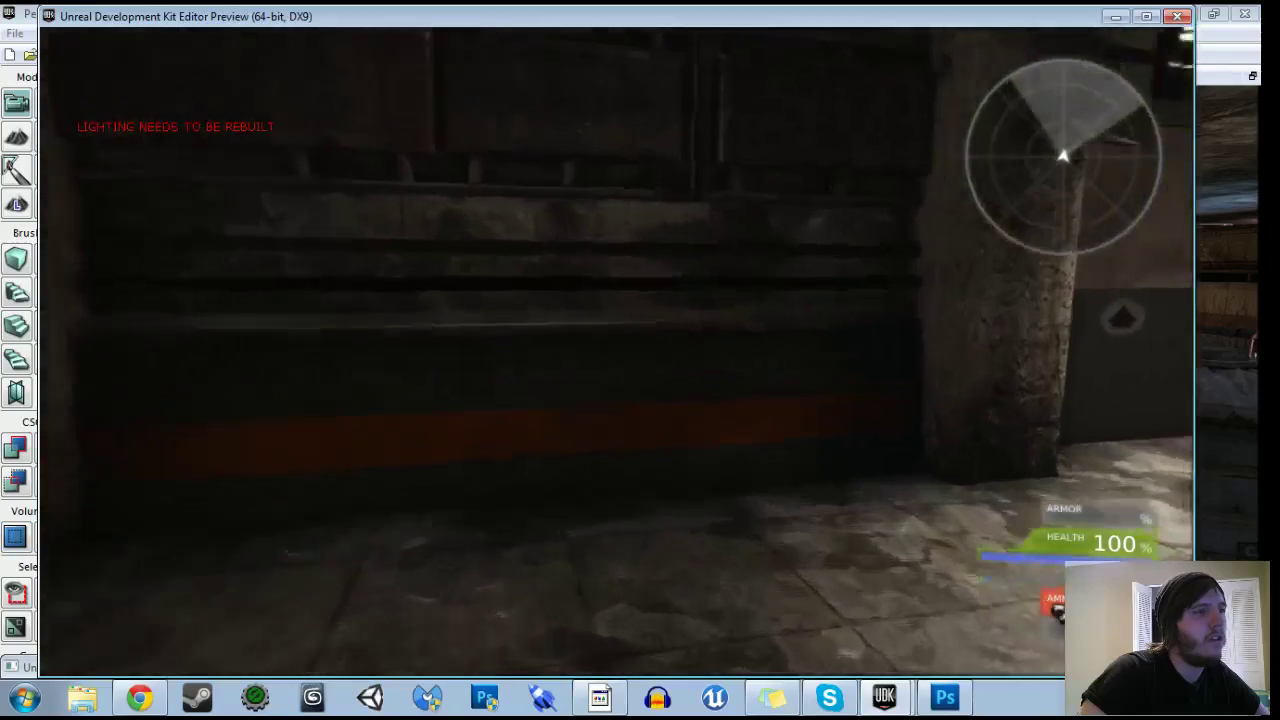
{"action": "key", "text": "w"}
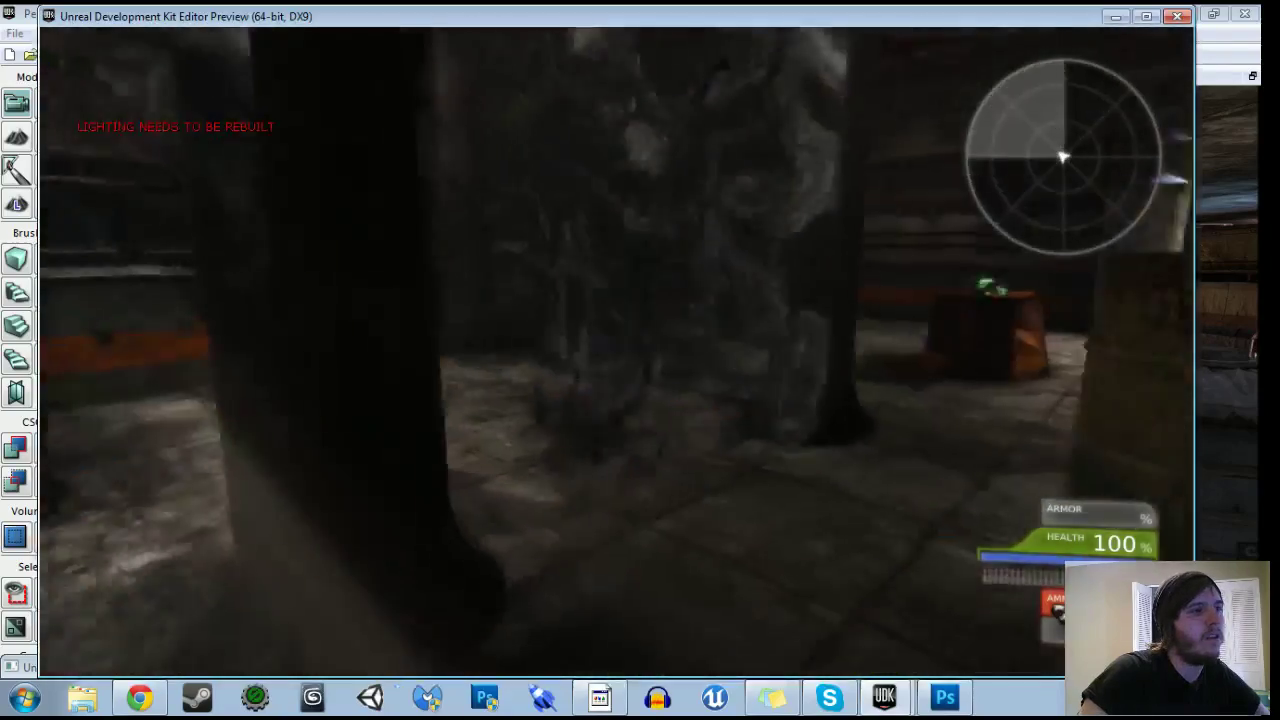
{"action": "key", "text": "w"}
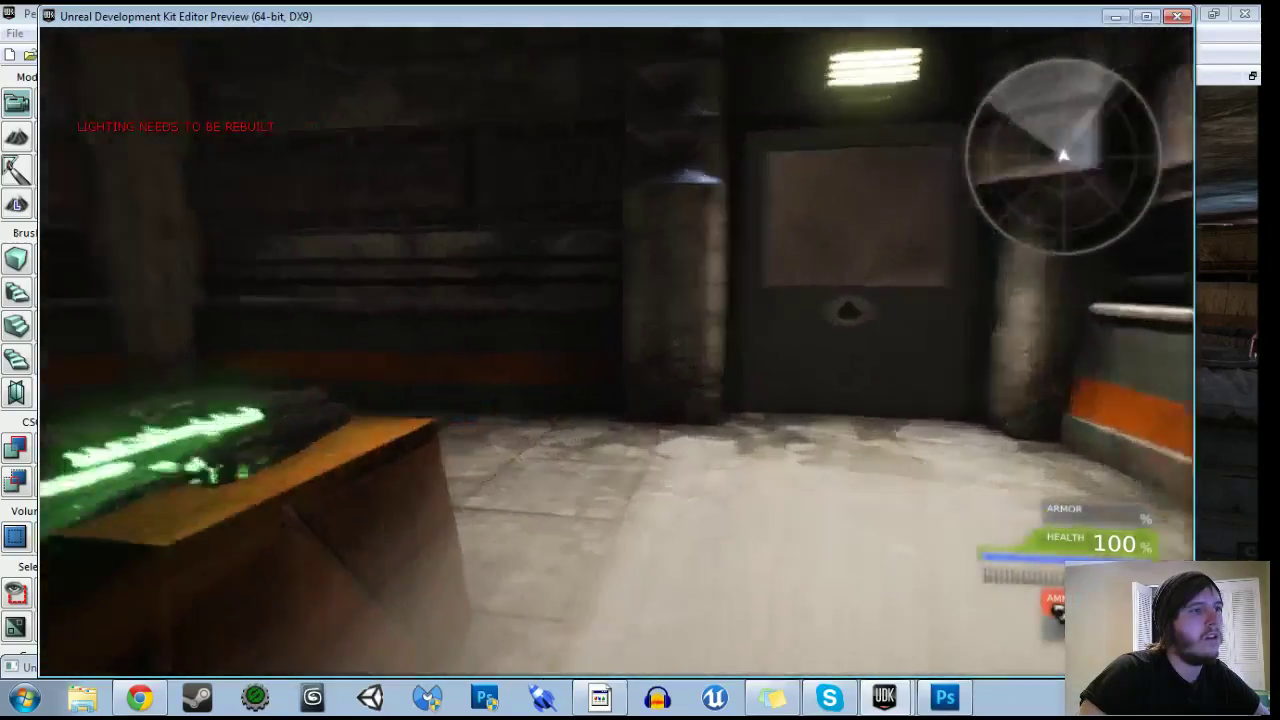
{"action": "key", "text": "w"}
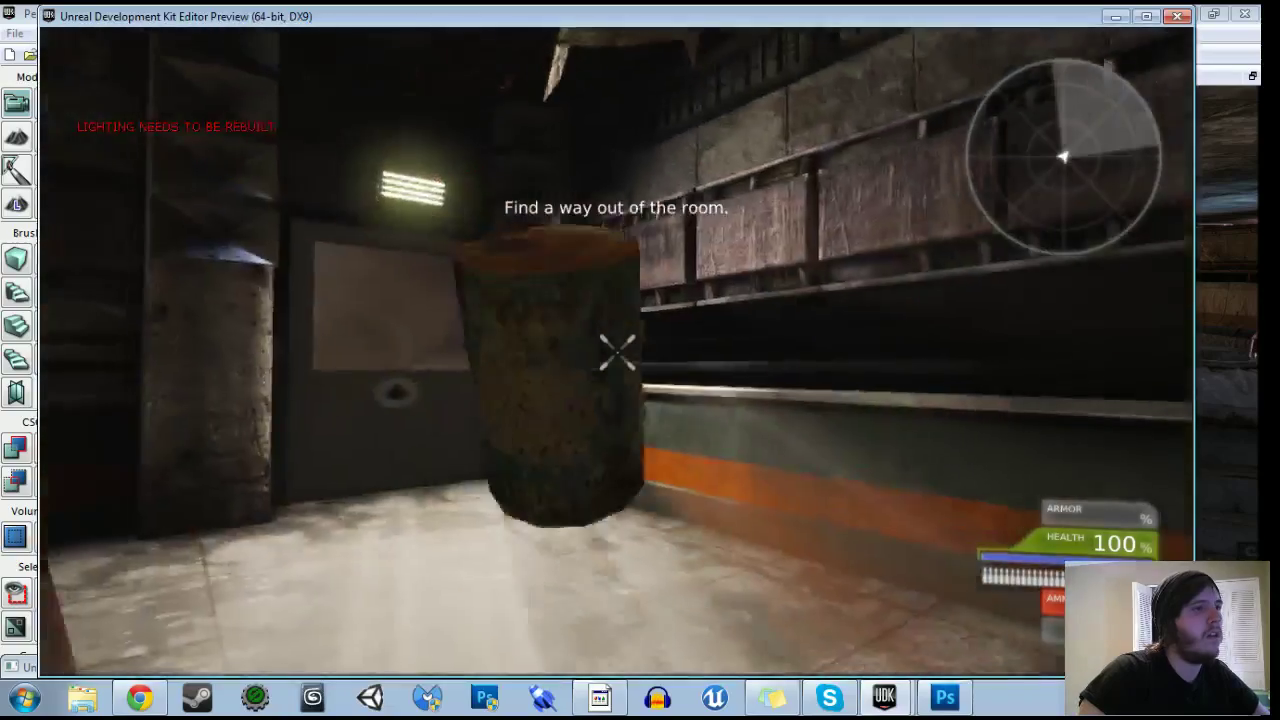
Walk through the arrow-marked door into the dark room and test carrying a barrel toward the gateway.
{"action": "key", "text": "w"}
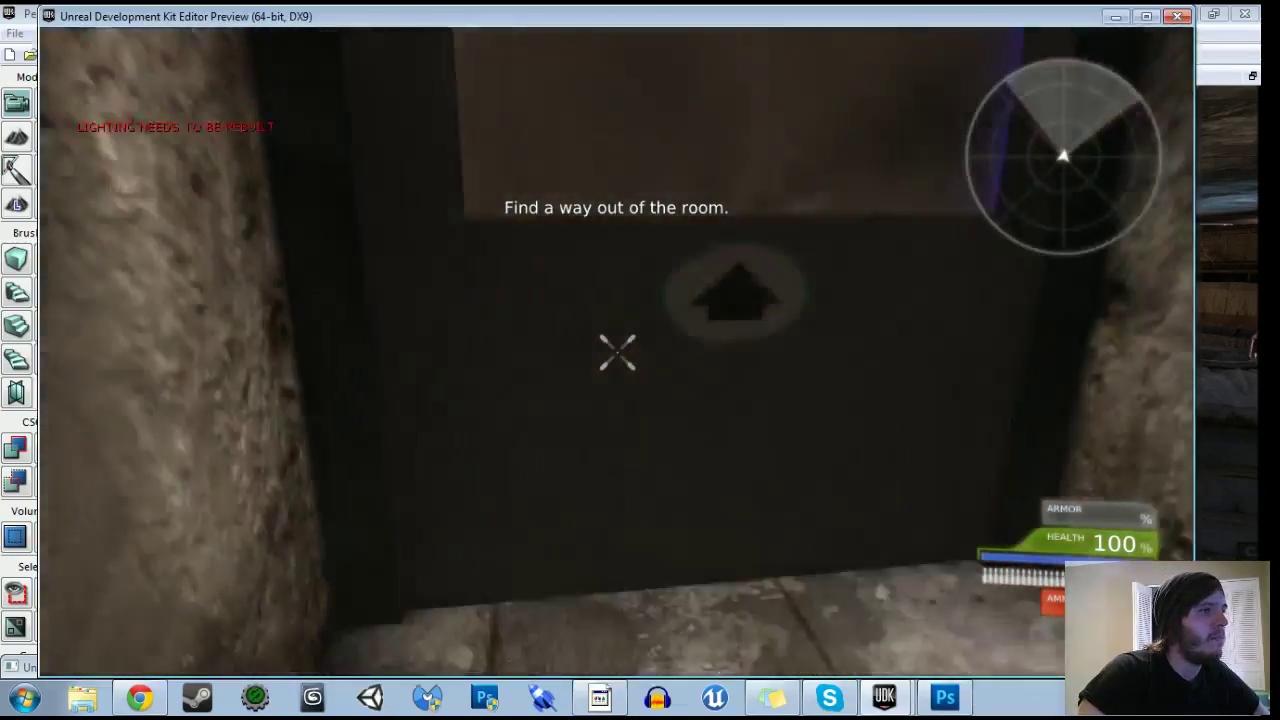
{"action": "key", "text": "w"}
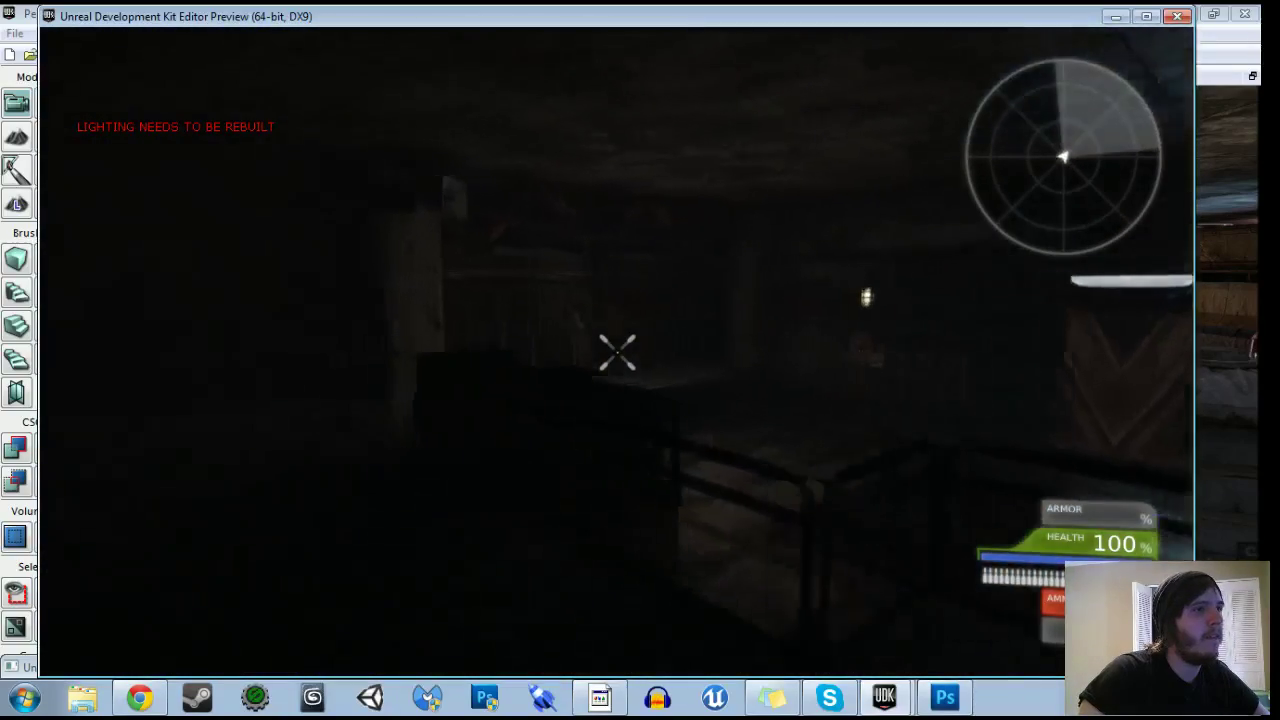
{"action": "key", "text": "w"}
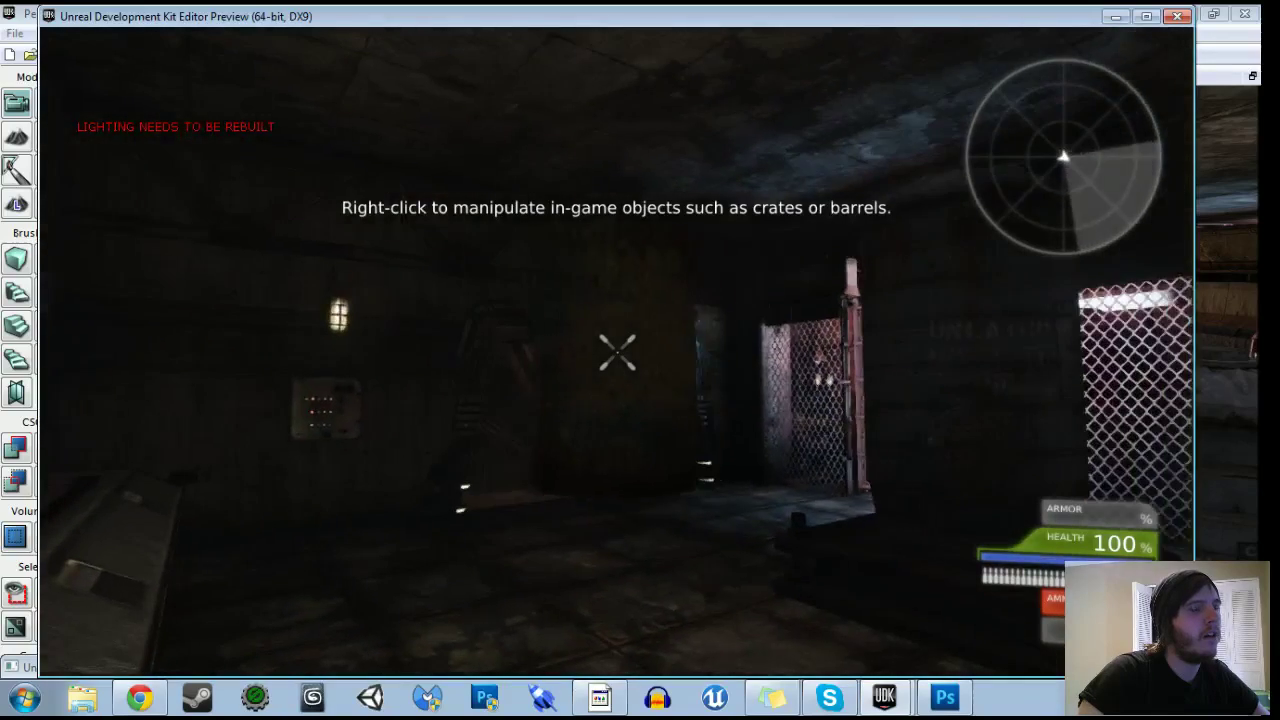
{"action": "key", "text": "w"}
{"action": "key", "text": "w"}
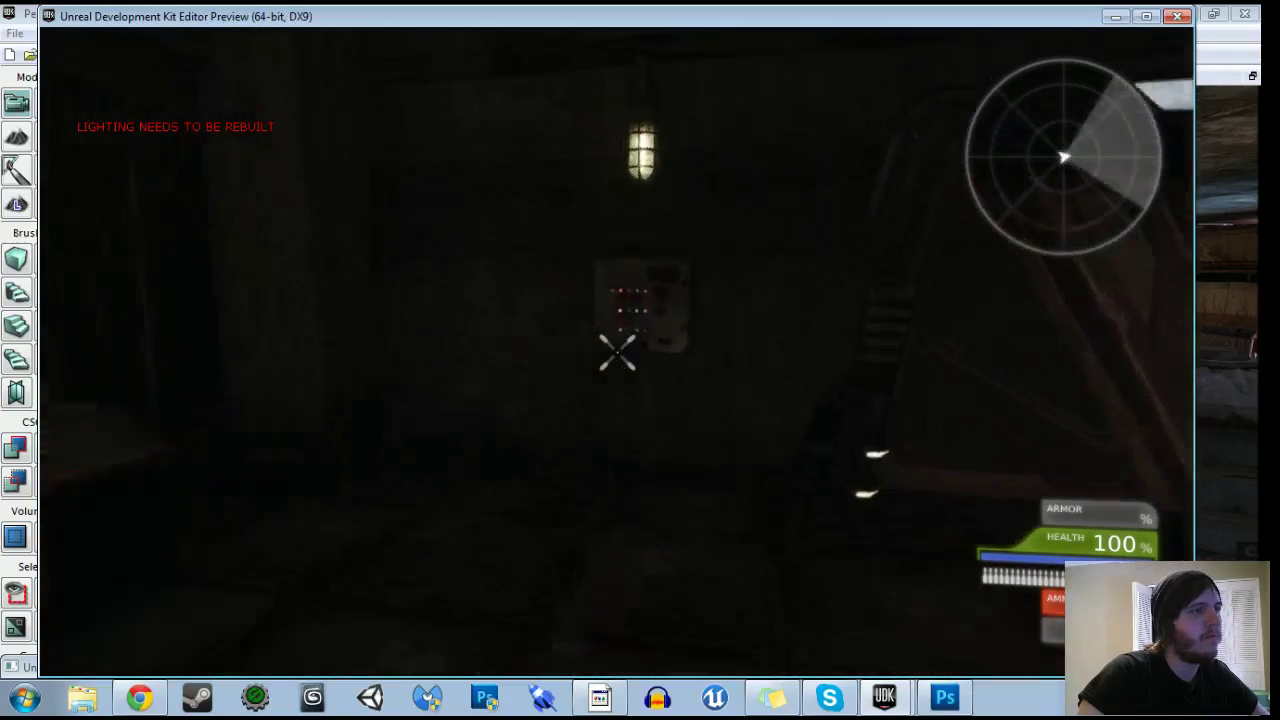
Test the button on the dark room's wall panel and walk back toward the barrel and floor pad.
{"action": "key", "text": "w"}
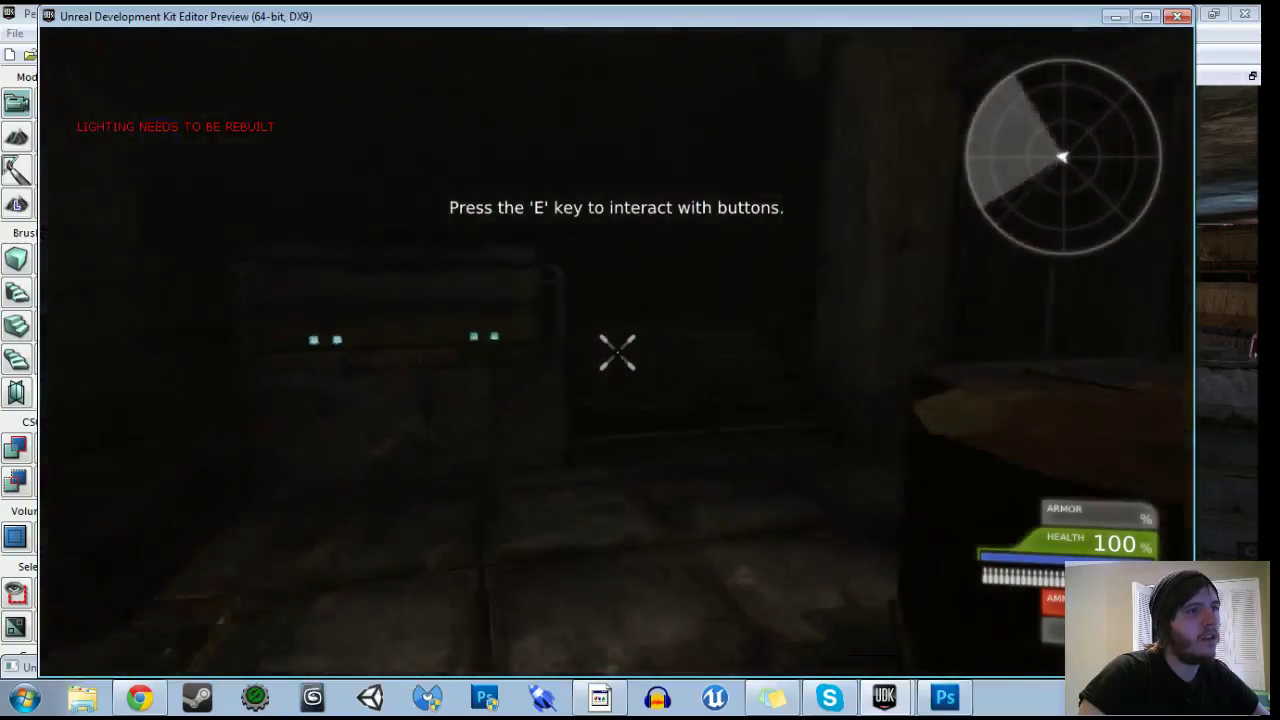
{"action": "key", "text": "e"}
{"action": "key", "text": "w"}
{"action": "key", "text": "w"}
{"action": "key", "text": "w"}
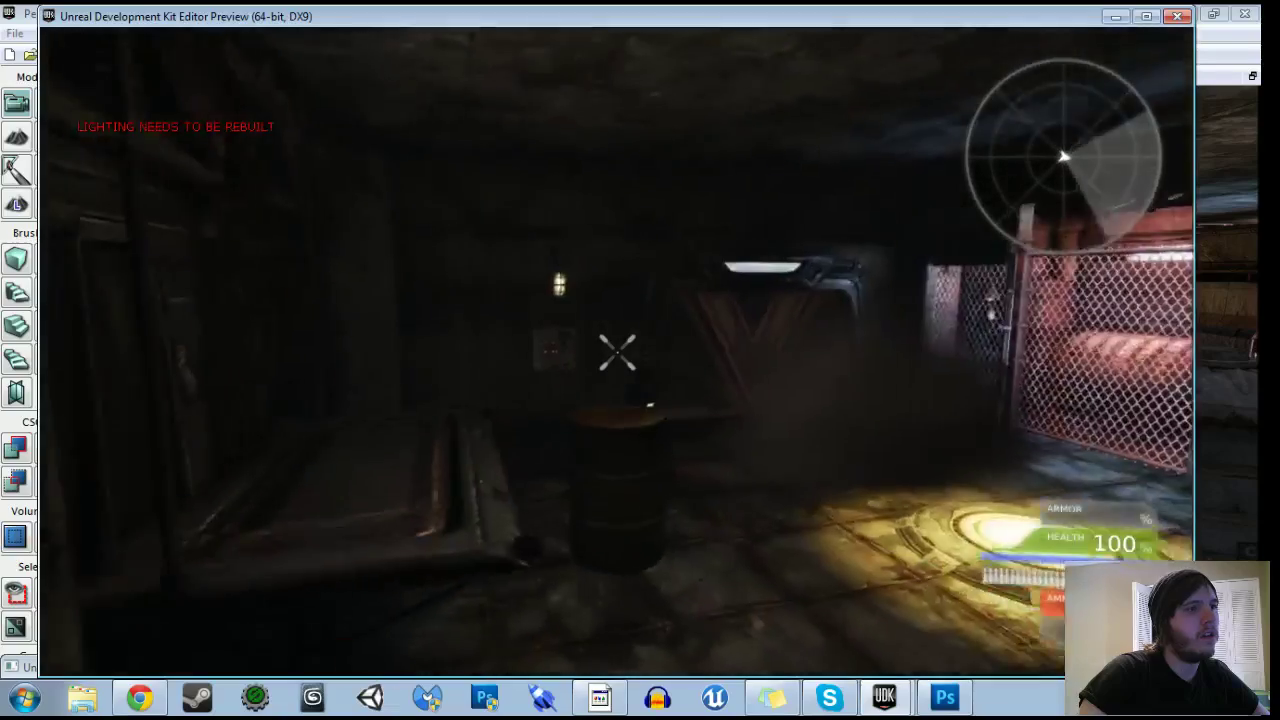
Carry the barrel toward the V-marked gateway, back away onto the floor pad and test the gateway's opening.
{"action": "key", "text": "w"}
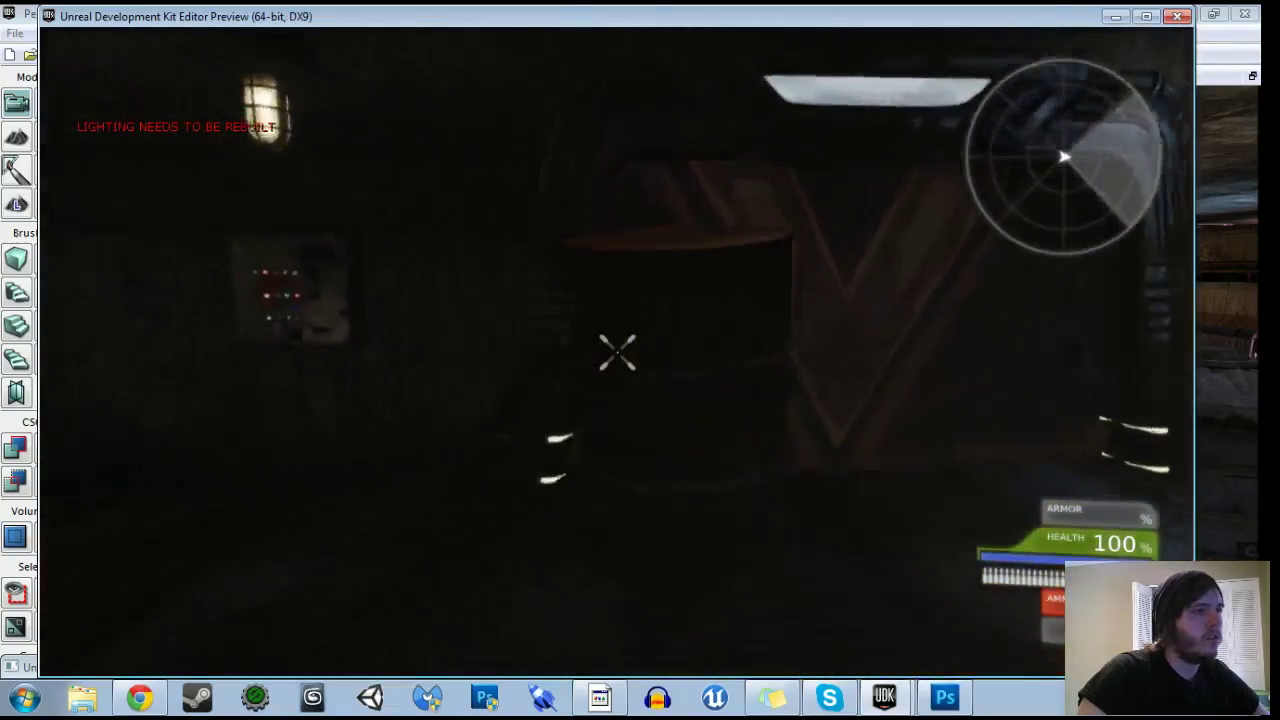
{"action": "key", "text": "s"}
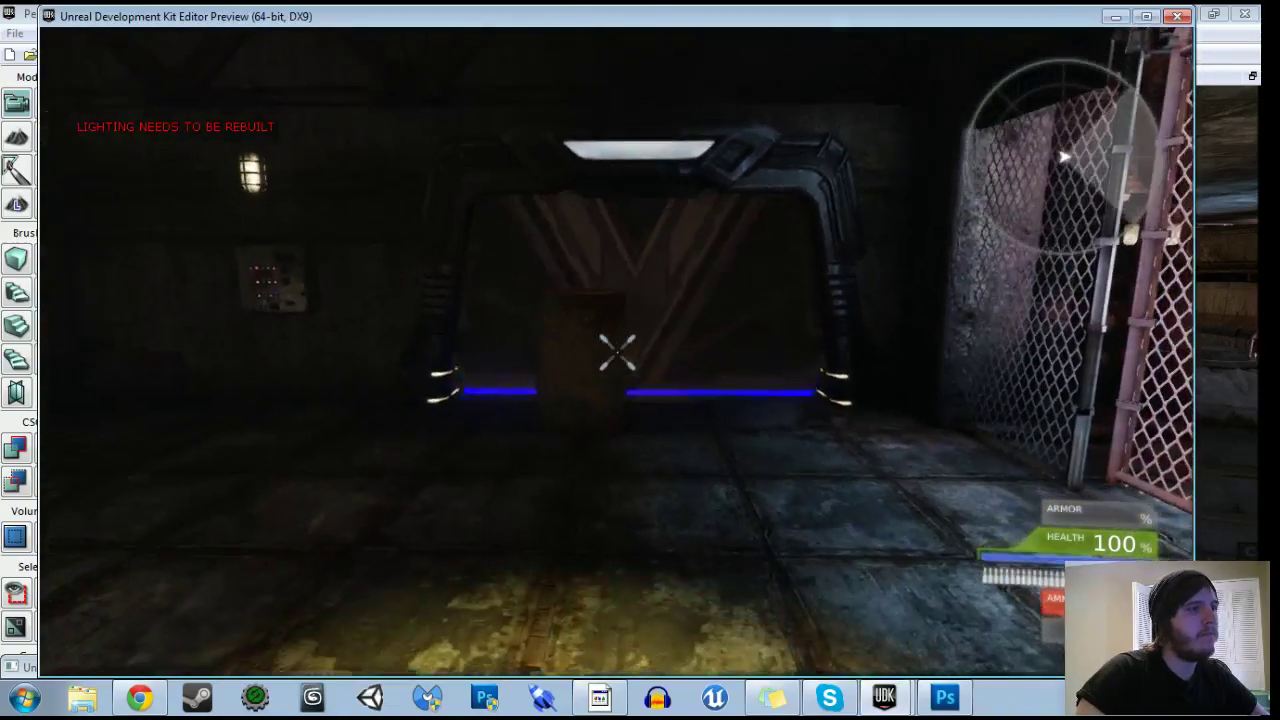
{"action": "key", "text": "w"}
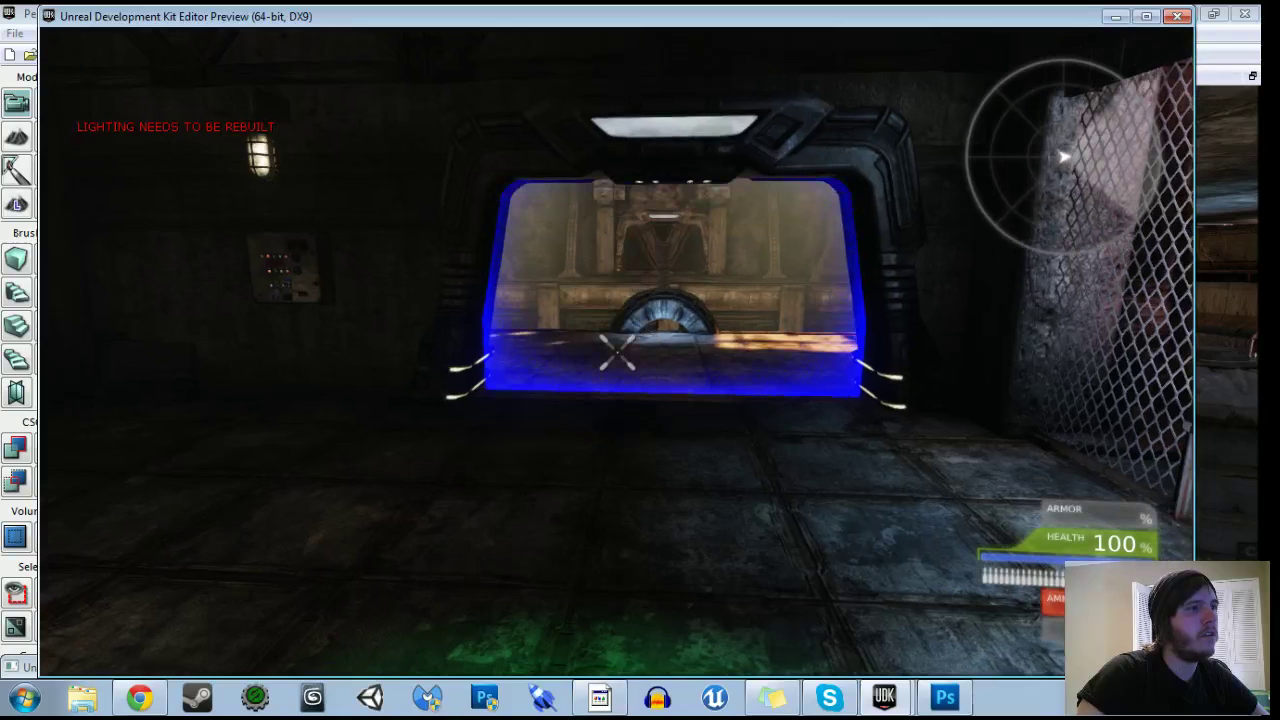
Look around the dark room beside the gateway, approach the wall panel and end the play test.
{"action": "key", "text": "Left"}
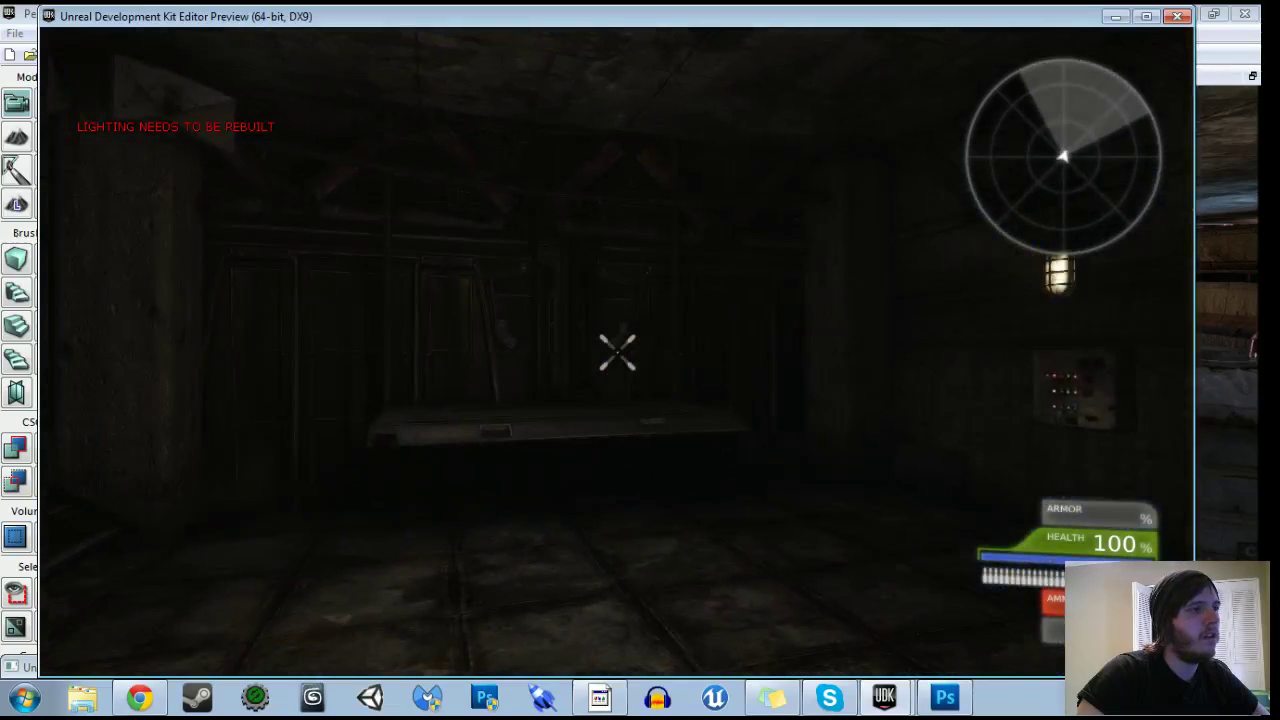
{"action": "key", "text": "Right"}
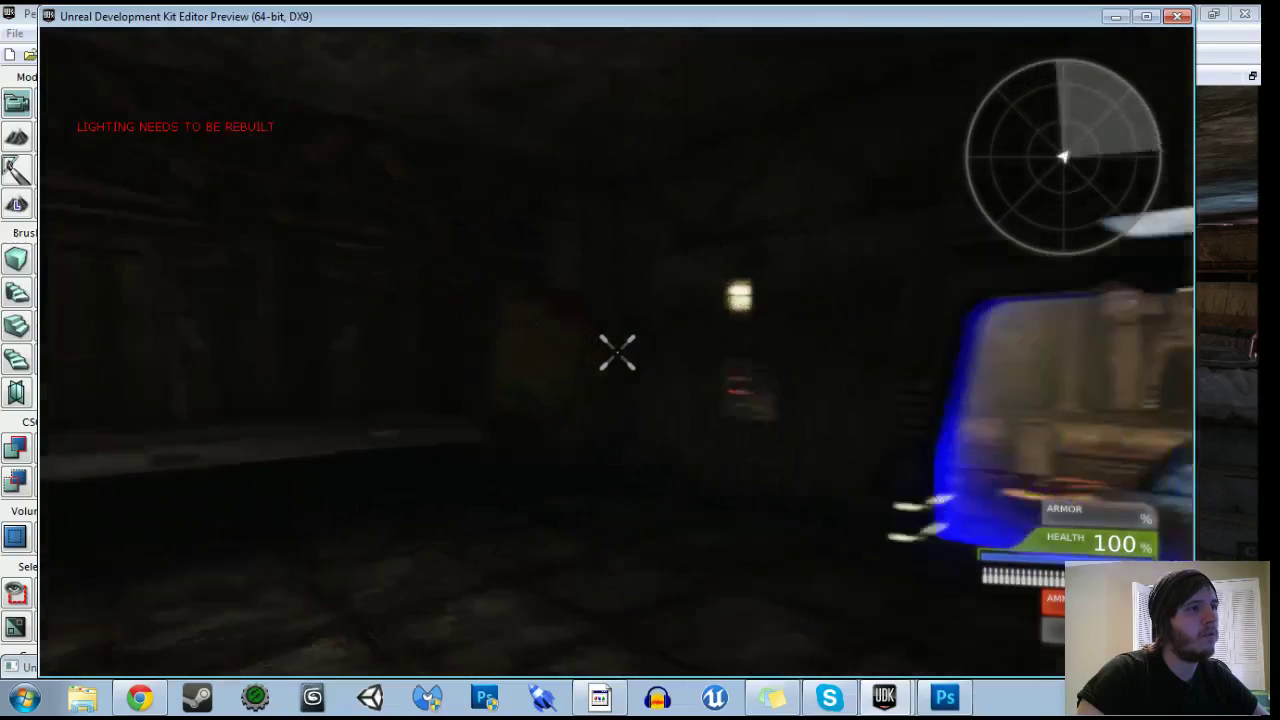
{"action": "key", "text": "w"}
{"action": "key", "text": "Left"}
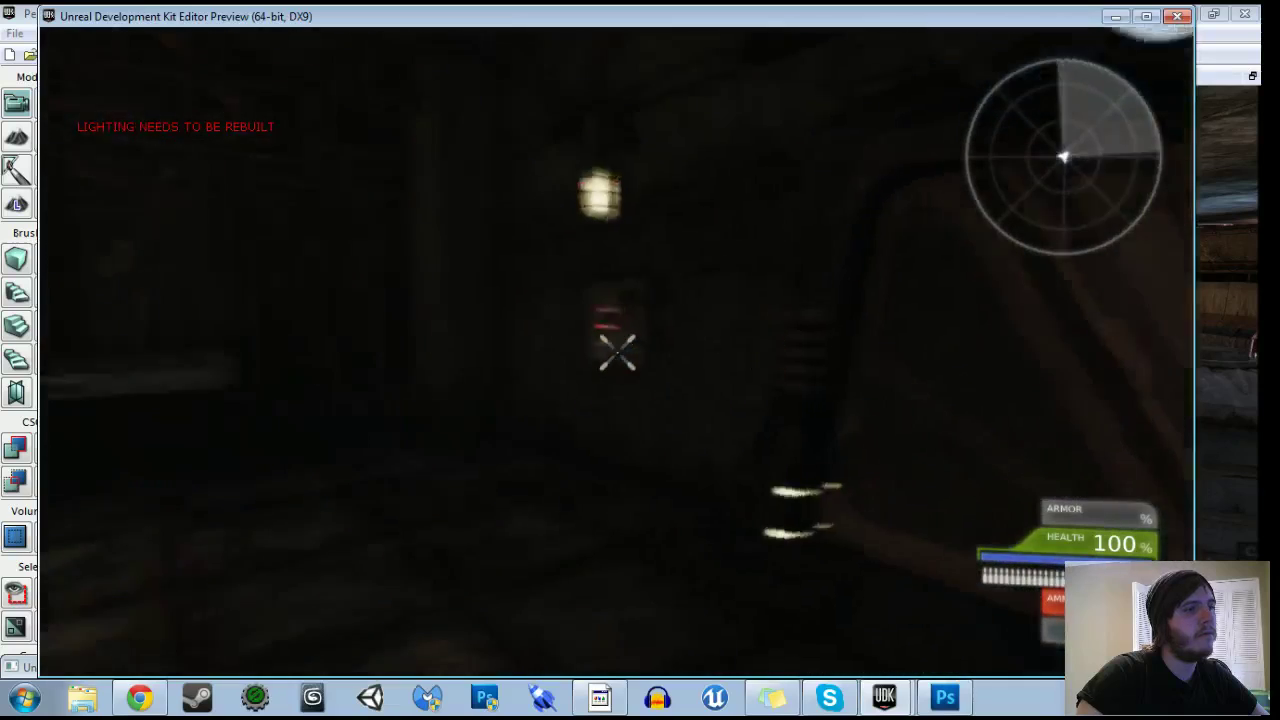
{"action": "key", "text": "Escape"}
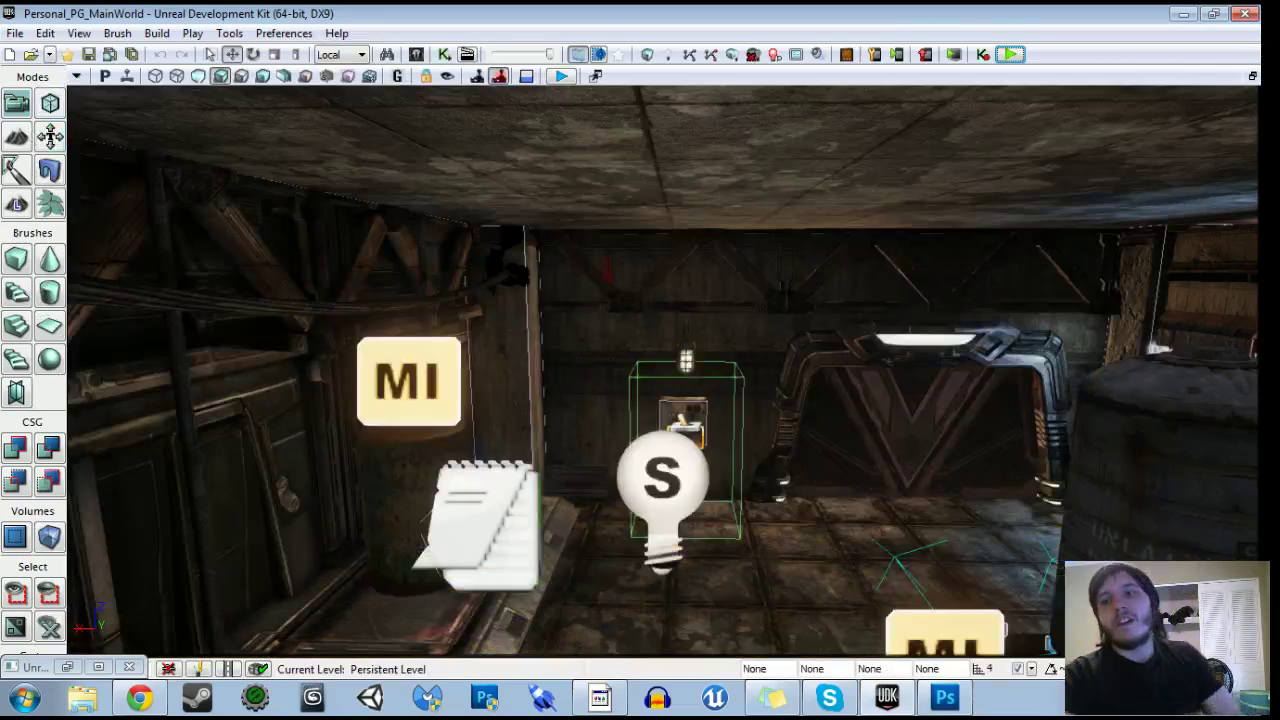